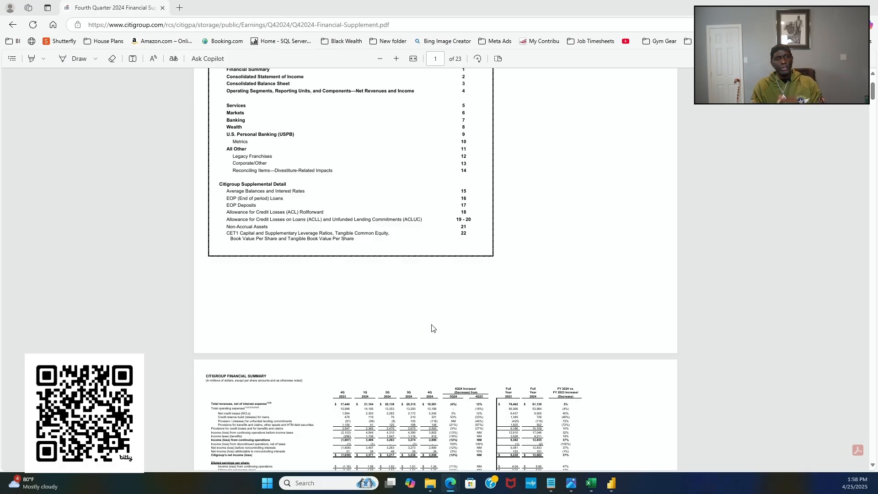
Step: Review the Citigroup financial supplement from the Financial Summary through the Consolidated Statement of Income to the Consolidated Balance Sheet
scroll(225, 331, "down", 1)
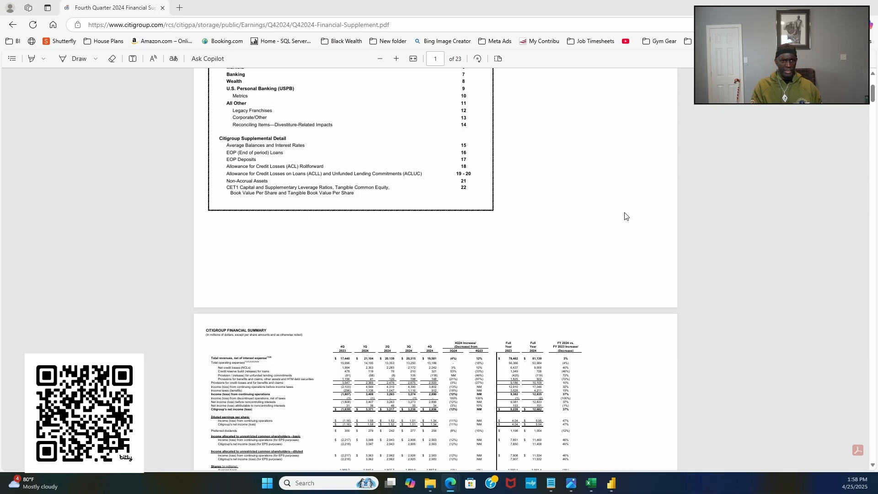
scroll(629, 220, "down", 5)
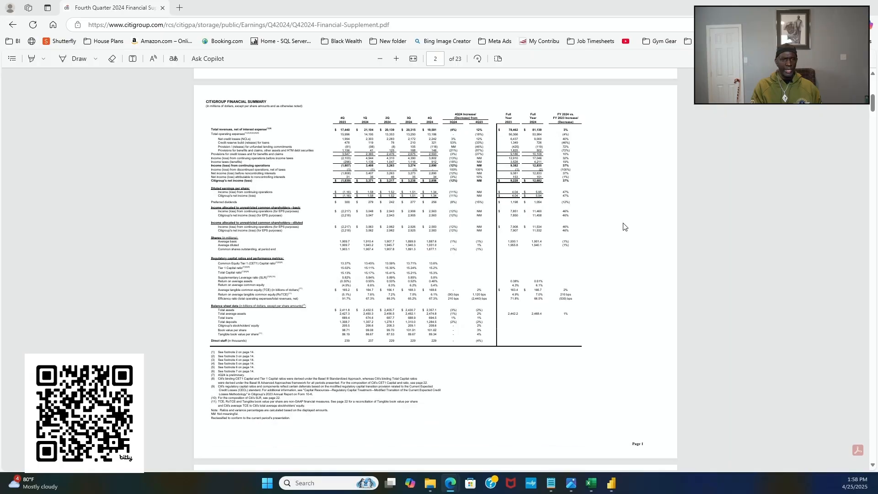
scroll(624, 227, "down", 1)
scroll(624, 226, "up", 1)
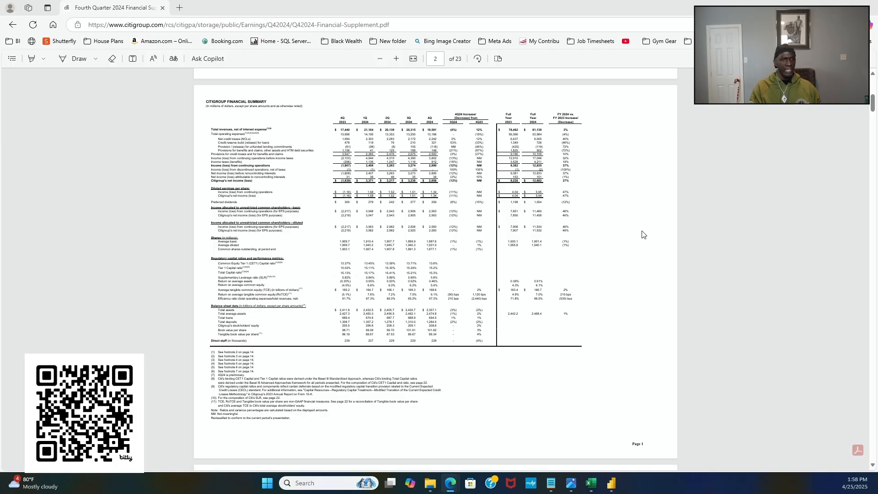
scroll(638, 232, "up", 4)
scroll(639, 232, "down", 4)
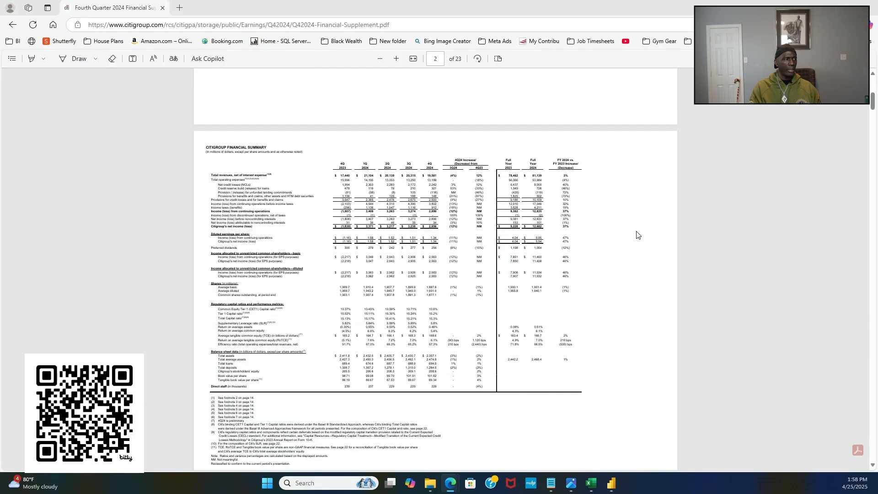
scroll(638, 236, "down", 1)
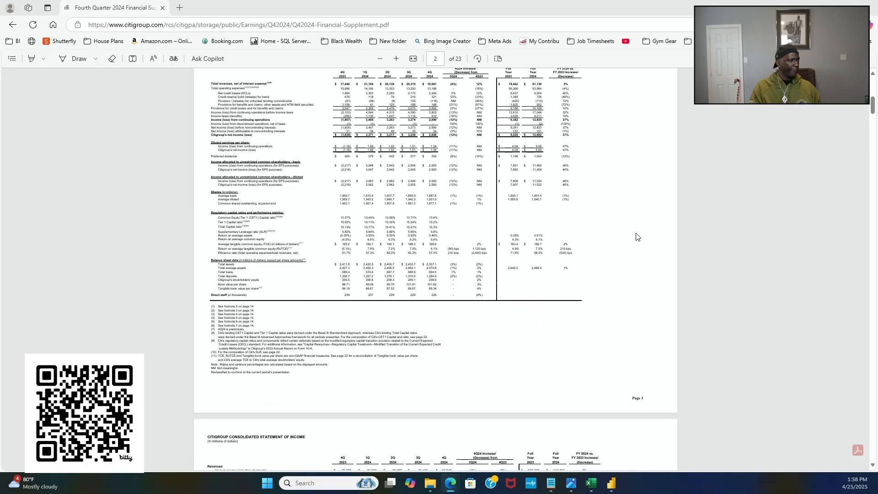
scroll(637, 238, "down", 1)
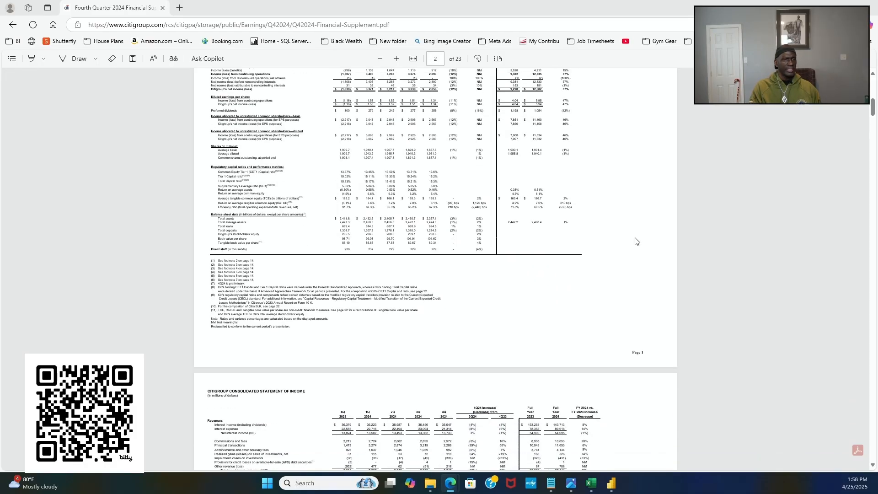
scroll(636, 244, "down", 8)
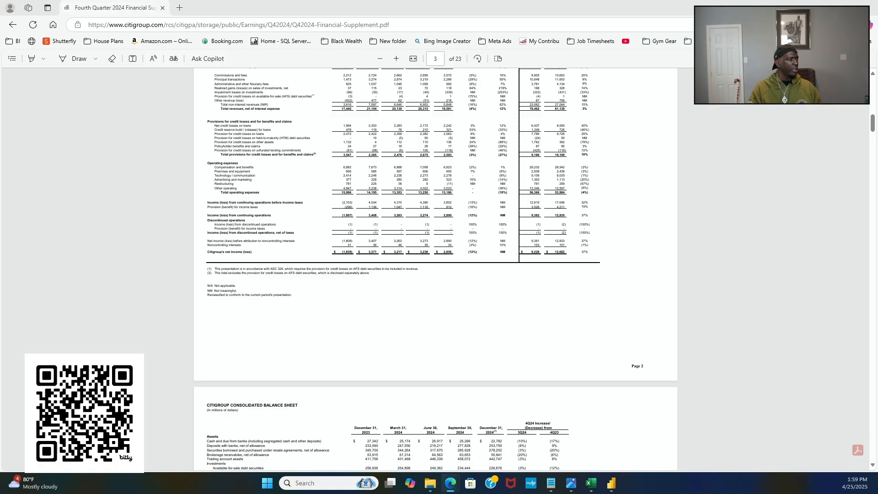
scroll(315, 204, "down", 2)
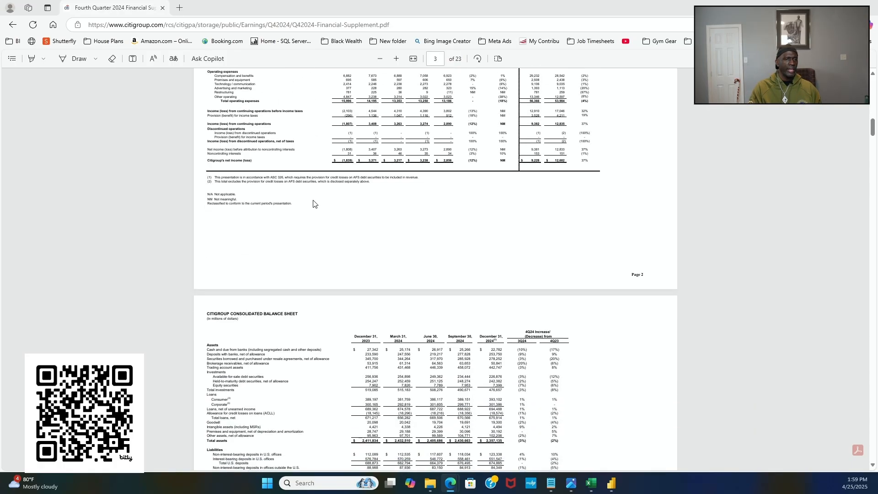
scroll(315, 204, "down", 4)
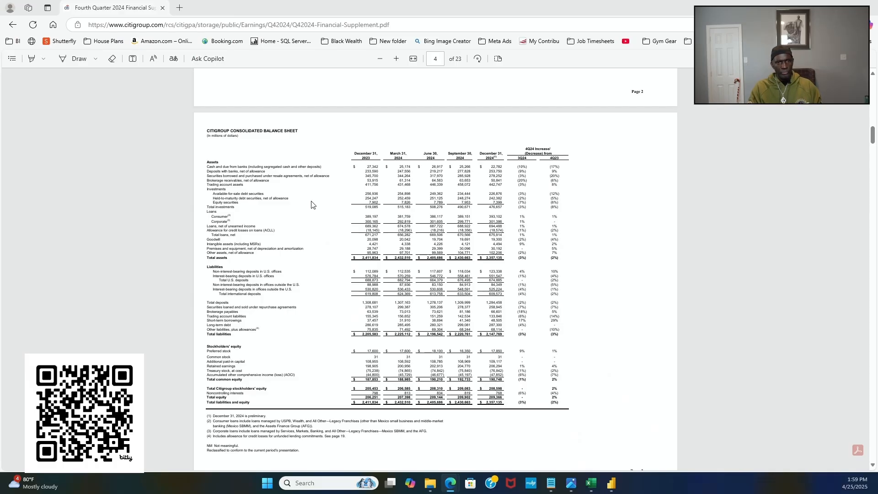
scroll(312, 204, "down", 1)
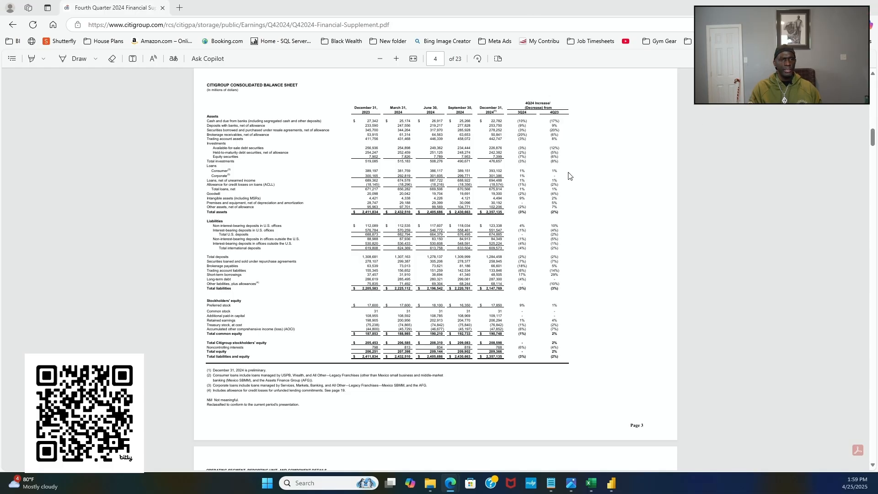
Step: Examine the Services and Markets segment pages, comparing their revenue by component and by geography
scroll(544, 201, "down", 10)
scroll(532, 199, "down", 8)
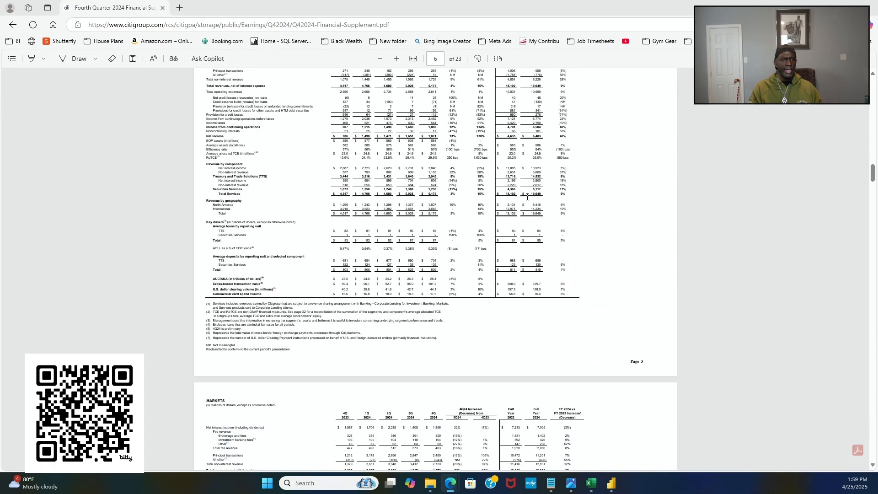
scroll(527, 197, "down", 5)
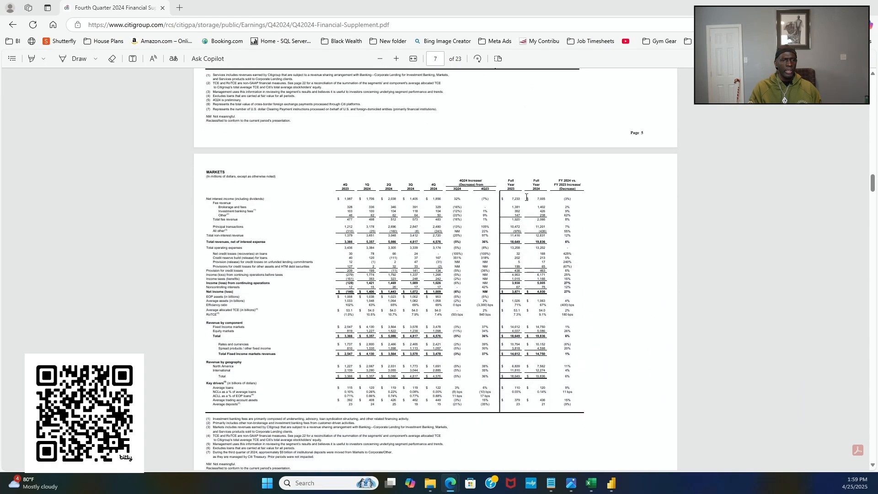
scroll(439, 275, "down", 1)
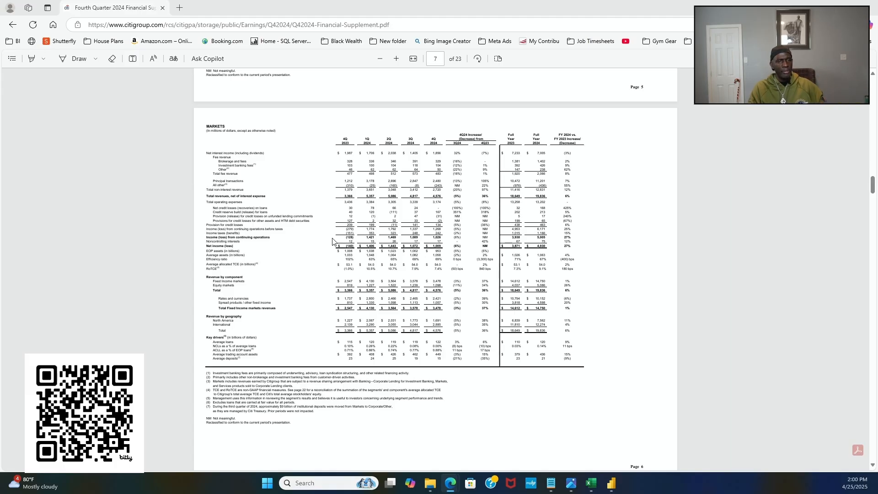
scroll(239, 176, "up", 4)
scroll(239, 174, "up", 4)
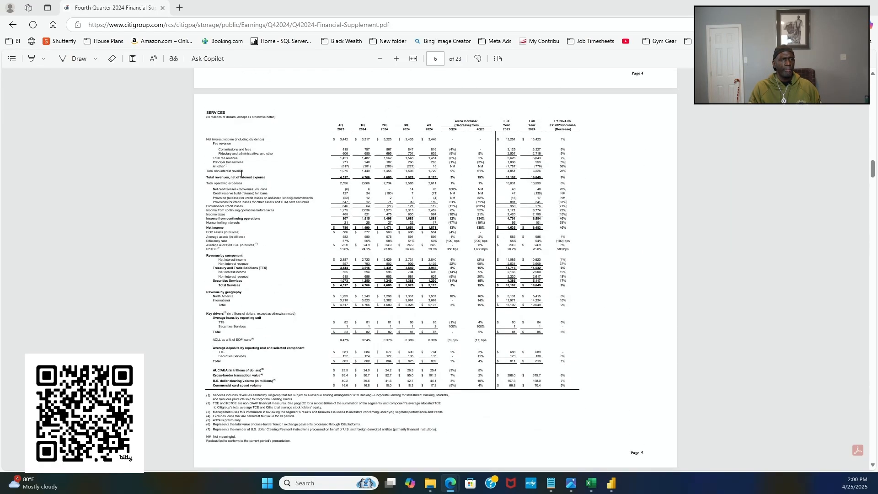
scroll(248, 182, "down", 2)
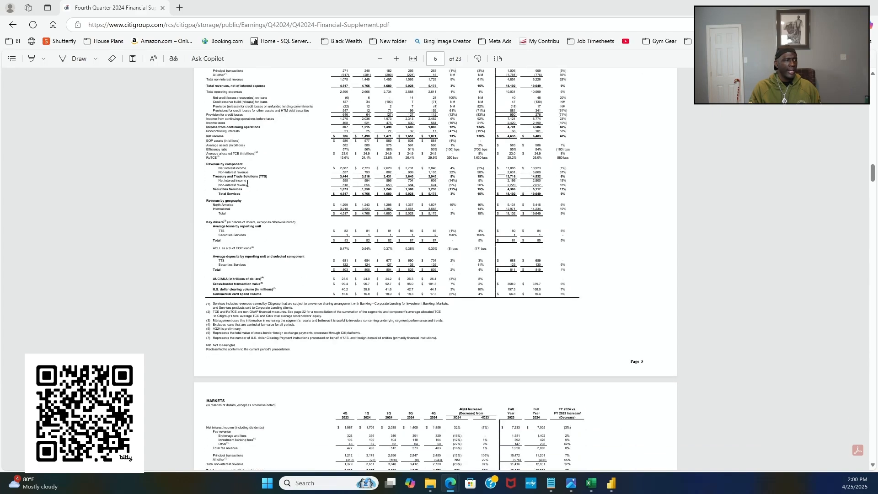
scroll(247, 183, "down", 1)
scroll(248, 183, "down", 8)
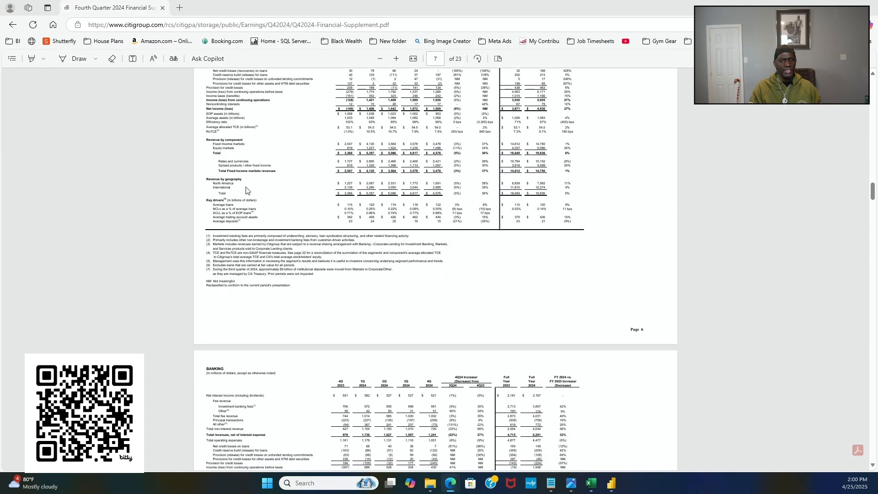
Step: Read through the segment pages from Banking and Wealth to U.S. Personal Banking metrics and All Other, including Legacy Franchises
scroll(245, 190, "down", 12)
scroll(240, 189, "down", 7)
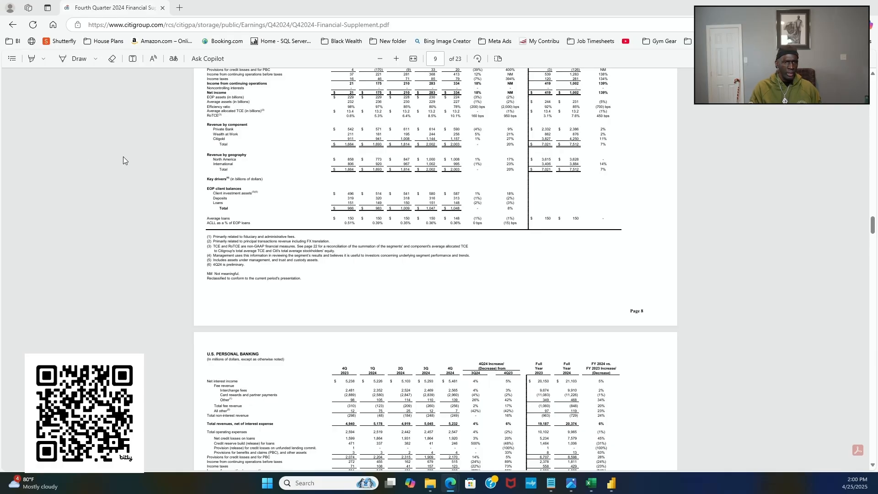
scroll(375, 176, "down", 5)
scroll(374, 176, "down", 7)
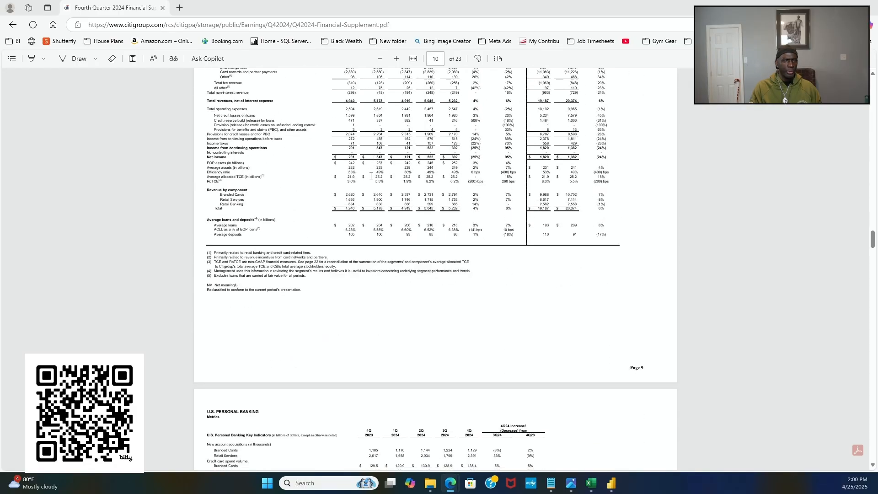
scroll(366, 181, "down", 1)
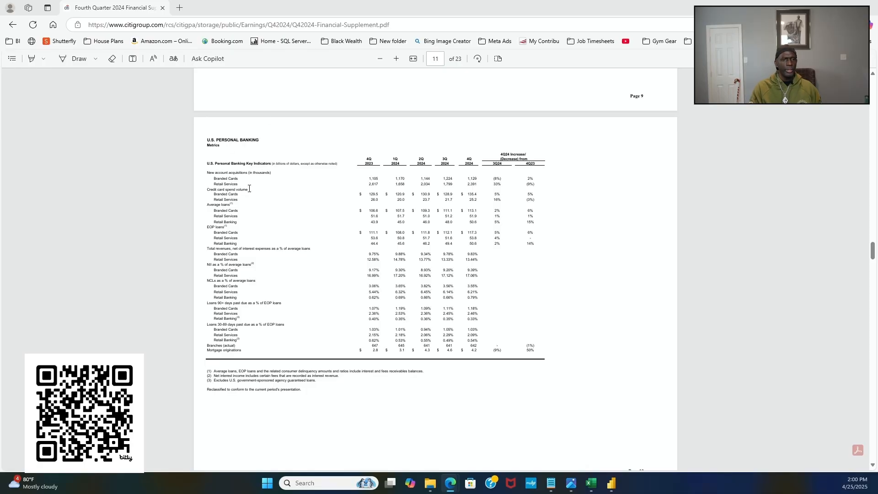
scroll(269, 183, "down", 6)
scroll(271, 184, "down", 6)
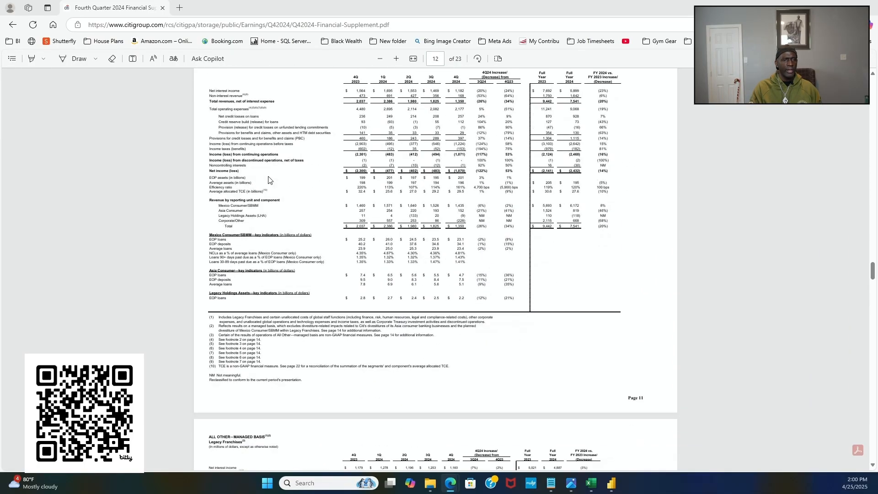
scroll(270, 179, "up", 2)
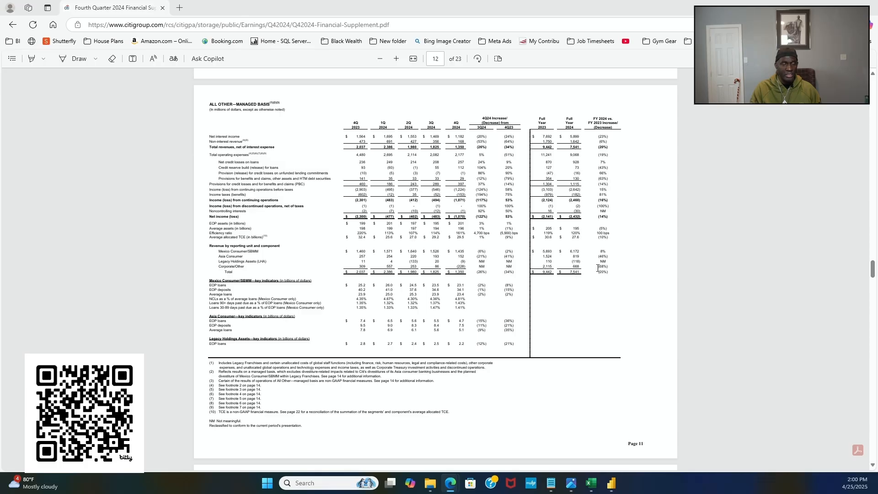
scroll(344, 239, "down", 4)
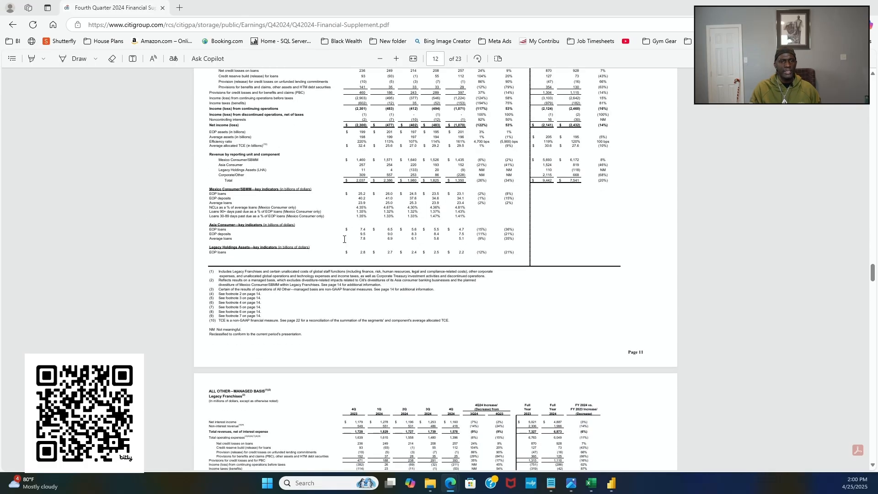
scroll(345, 239, "down", 5)
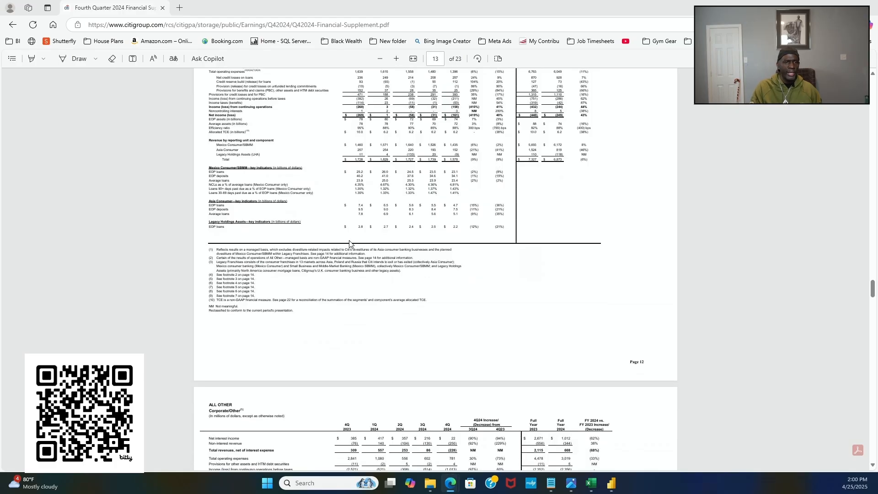
scroll(350, 245, "down", 5)
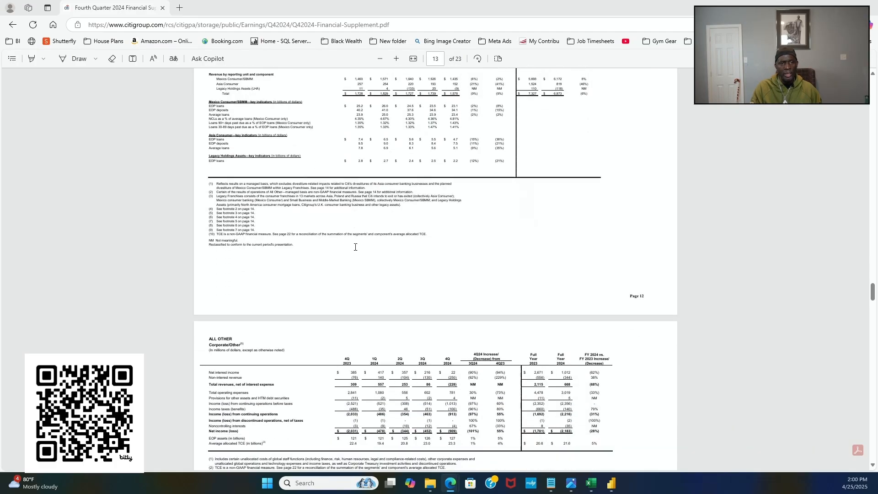
Step: Go through the supplemental detail pages, from average balances and EOP loans to credit loss allowances, non-accrual assets and CET1 capital
scroll(355, 246, "down", 5)
scroll(351, 252, "down", 7)
scroll(340, 254, "down", 8)
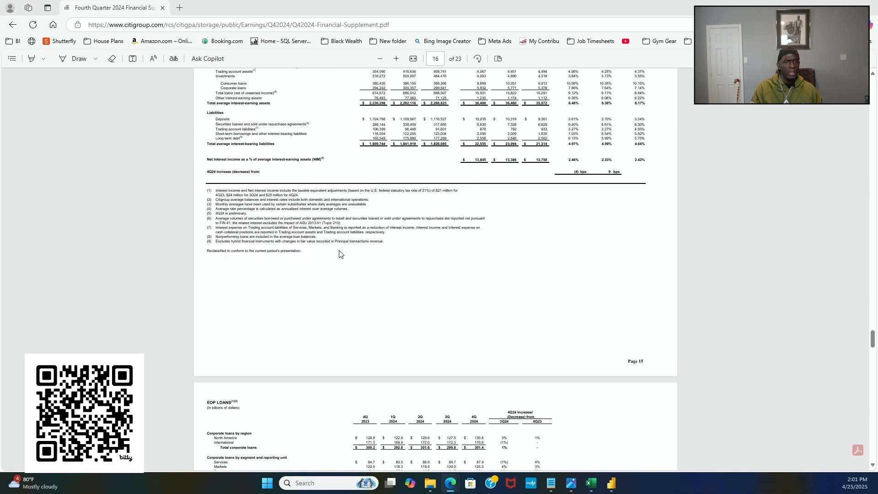
scroll(338, 254, "down", 6)
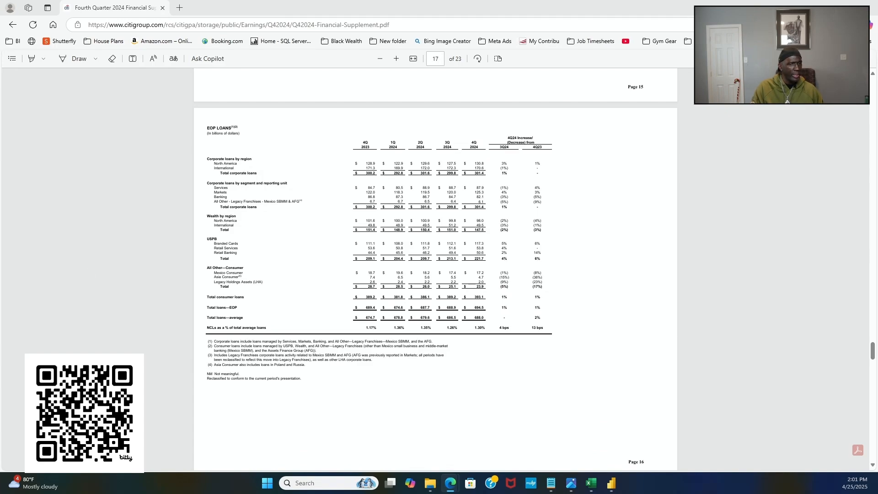
scroll(372, 197, "down", 8)
scroll(372, 198, "down", 6)
scroll(366, 191, "down", 8)
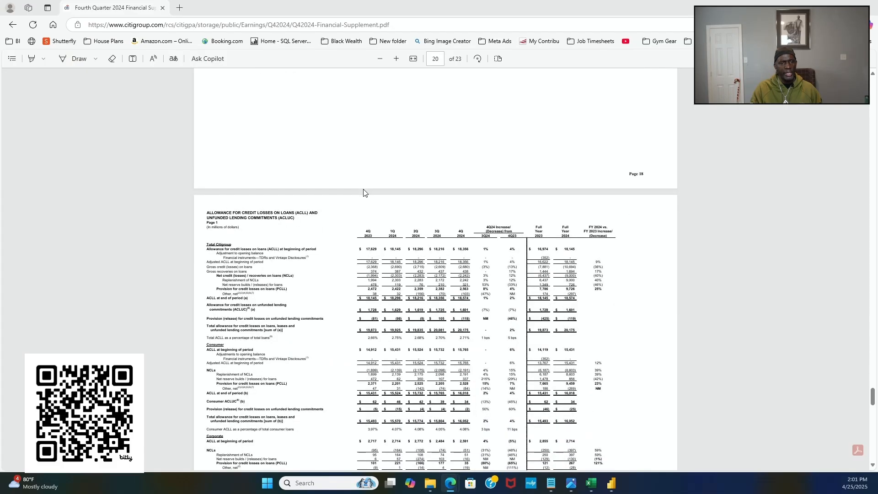
scroll(364, 192, "down", 3)
scroll(364, 192, "down", 1)
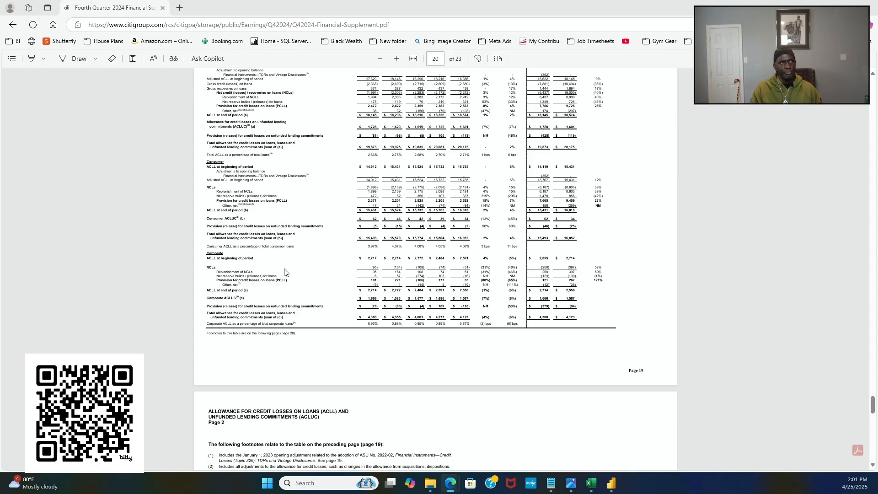
scroll(284, 272, "down", 10)
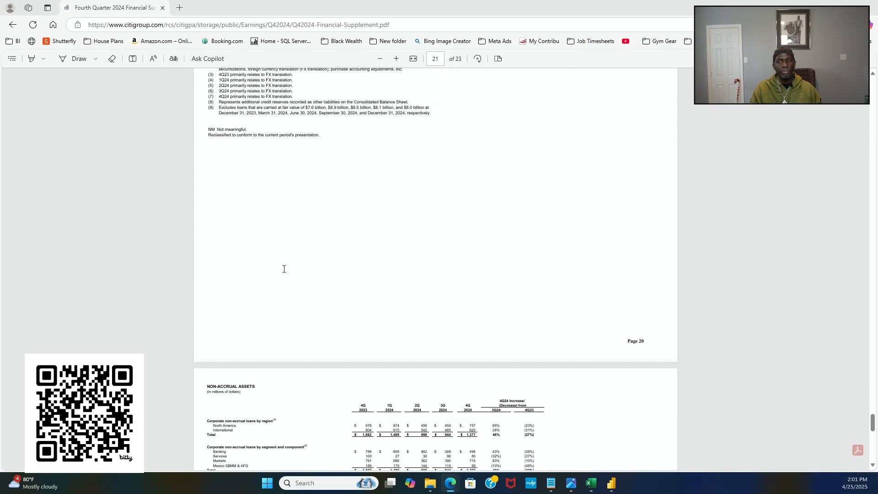
scroll(284, 272, "down", 15)
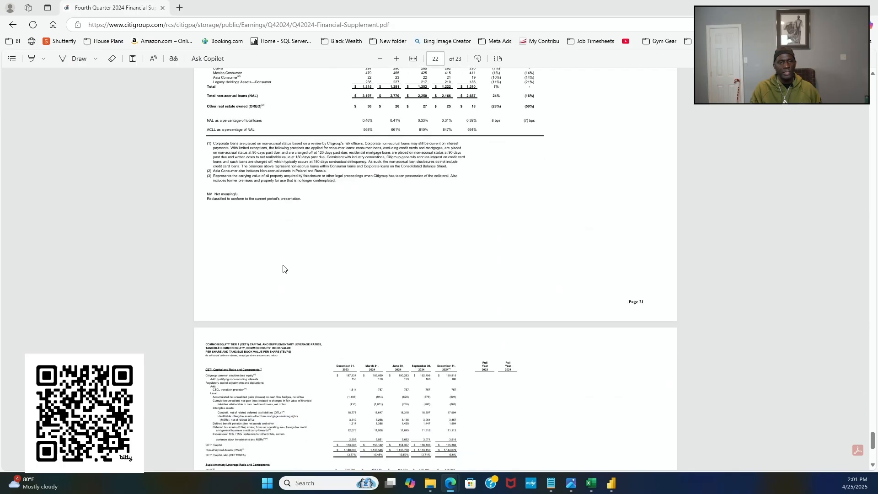
scroll(283, 269, "down", 3)
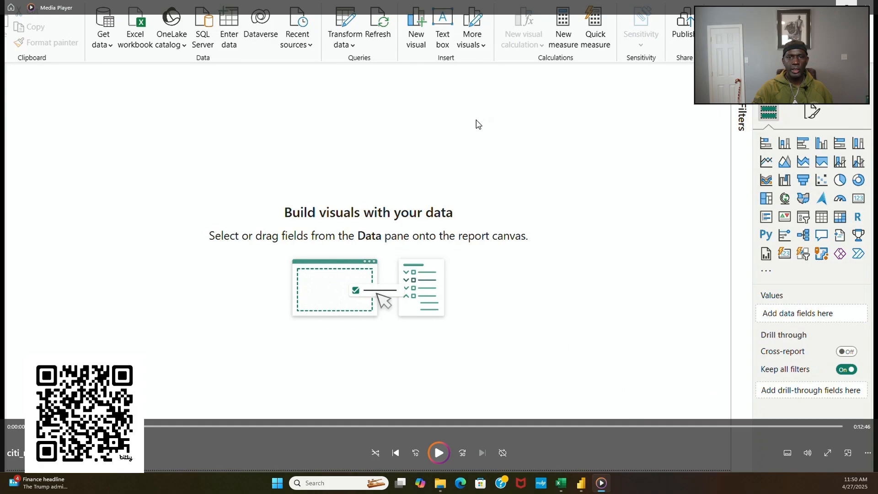
Step: Play the citi_report_part_1 video in a maximized Media Player window
left_click(846, 7)
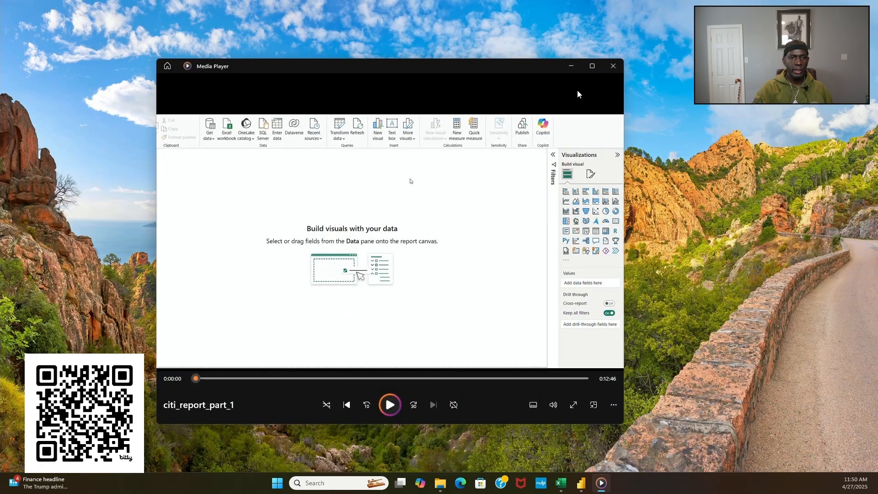
left_click(592, 67)
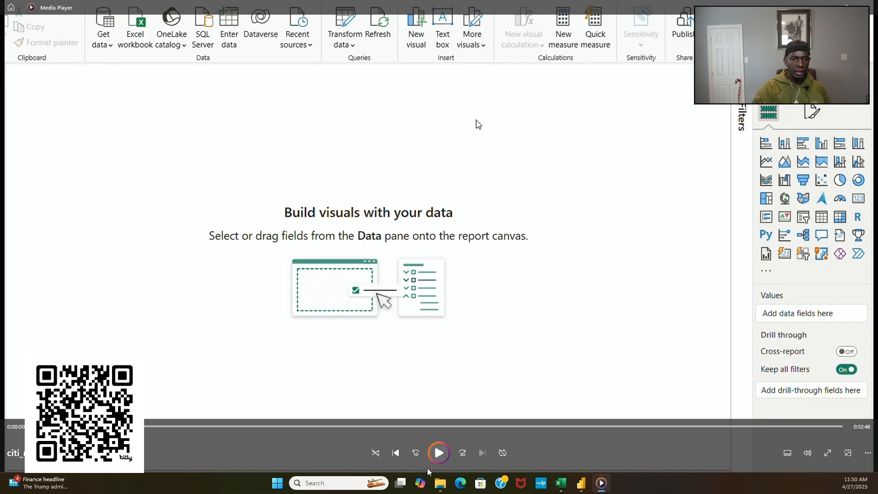
left_click(439, 453)
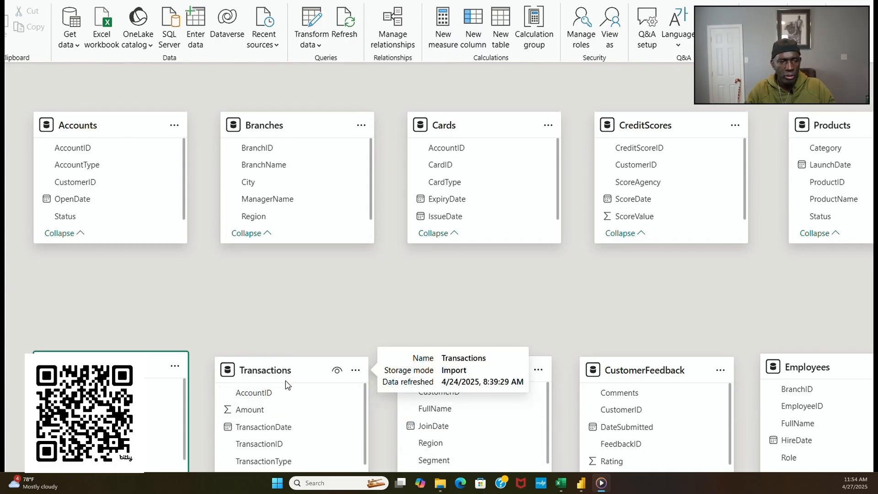
Step: In the data model diagram, move the Transactions table beneath Accounts and the Loans table into the spot beside Customers
left_click_drag(287, 381, 103, 333)
left_click_drag(84, 371, 265, 371)
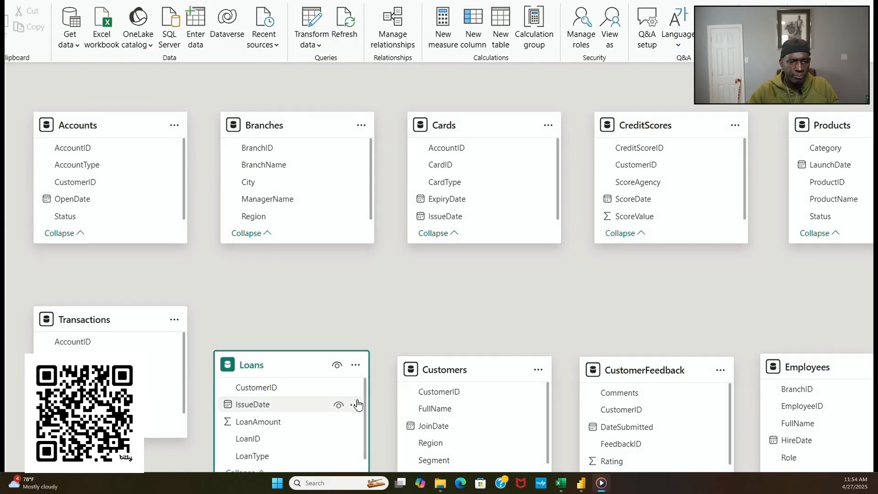
Step: Create an active one-to-many, single-direction relationship from Customers to Loans on CustomerID, and shift the Customers table slightly upward
left_click(446, 399)
left_click_drag(444, 396, 279, 389)
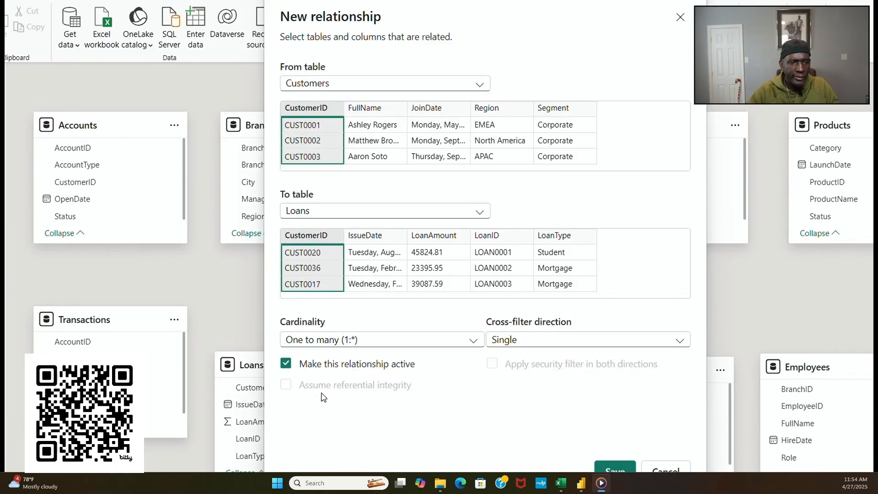
left_click(614, 468)
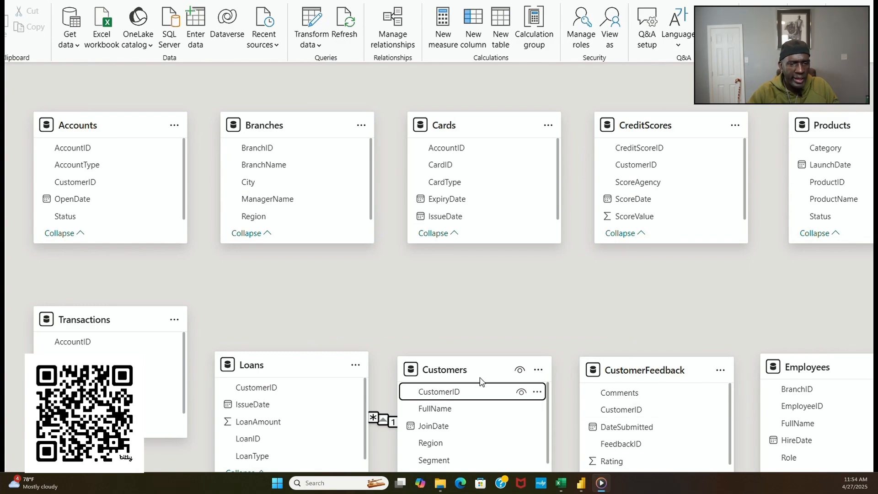
left_click_drag(477, 376, 486, 320)
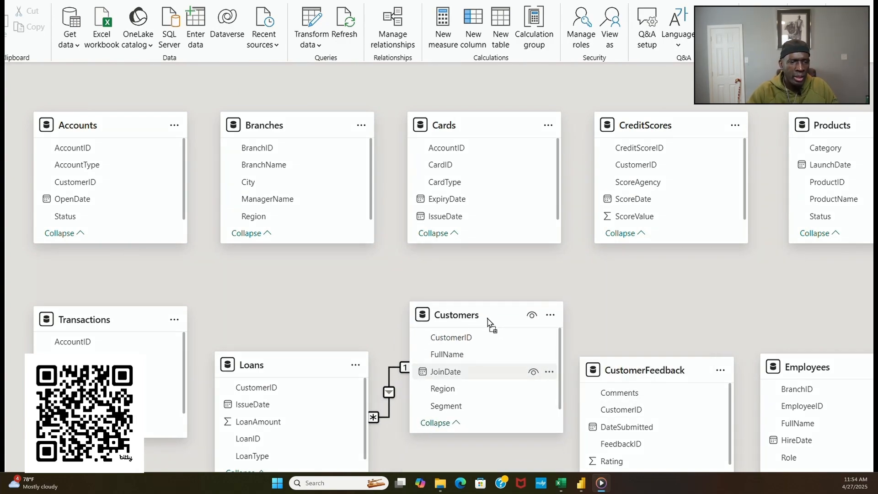
Step: Create an active one-to-many, single-direction relationship from Customers to CustomerFeedback on CustomerID
scroll(654, 453, "down", 1)
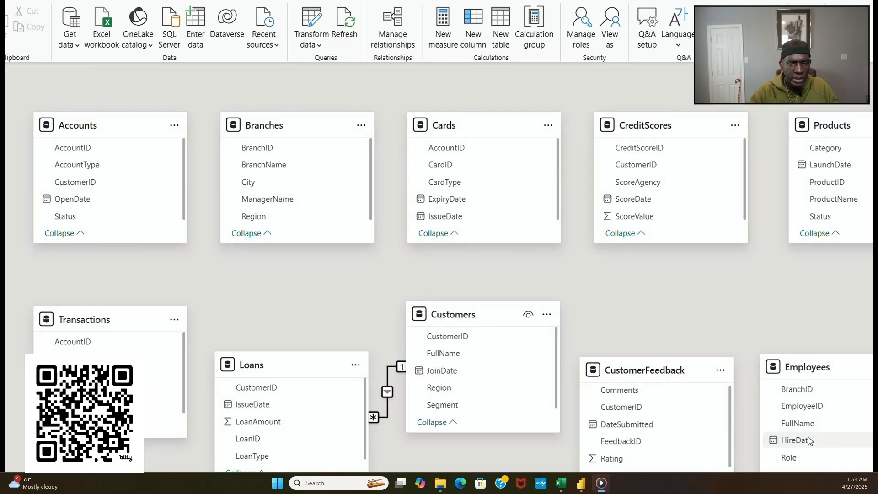
scroll(838, 432, "down", 1)
scroll(836, 423, "up", 1)
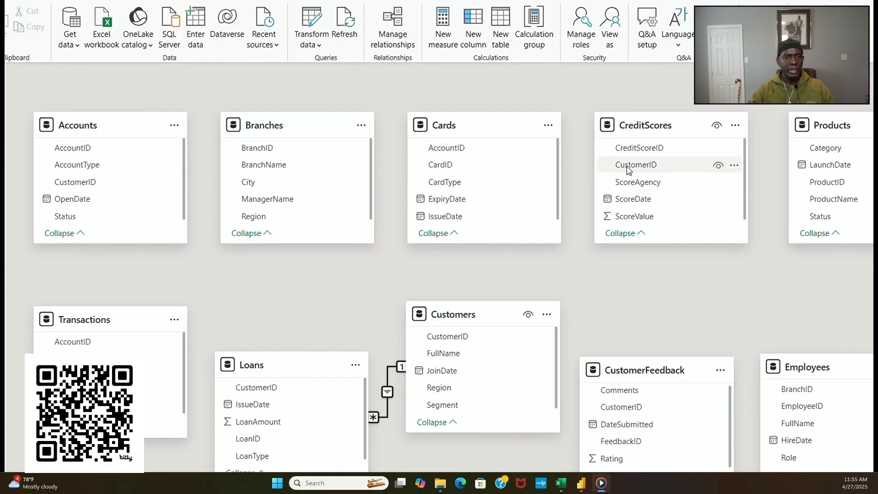
scroll(127, 203, "down", 1)
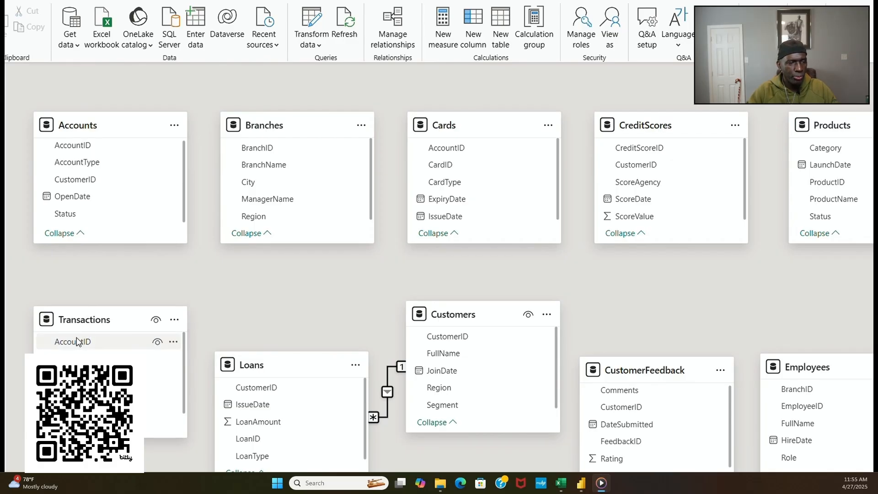
left_click(452, 338)
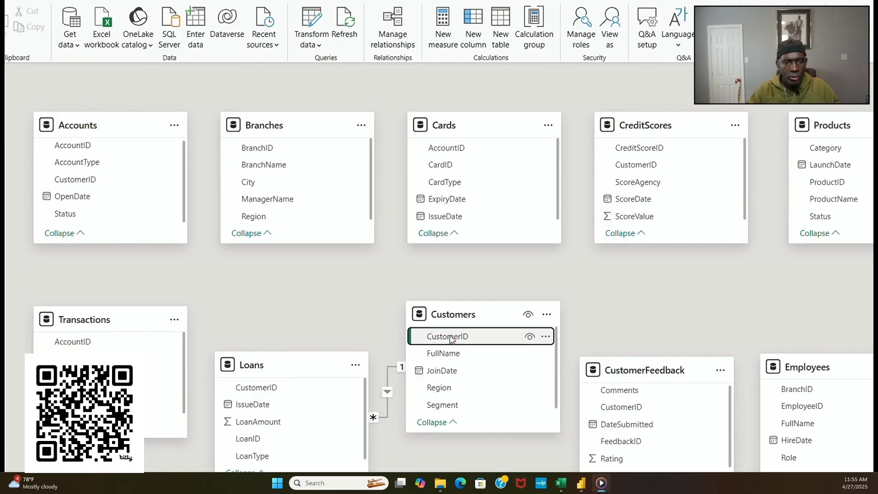
left_click_drag(455, 343, 636, 414)
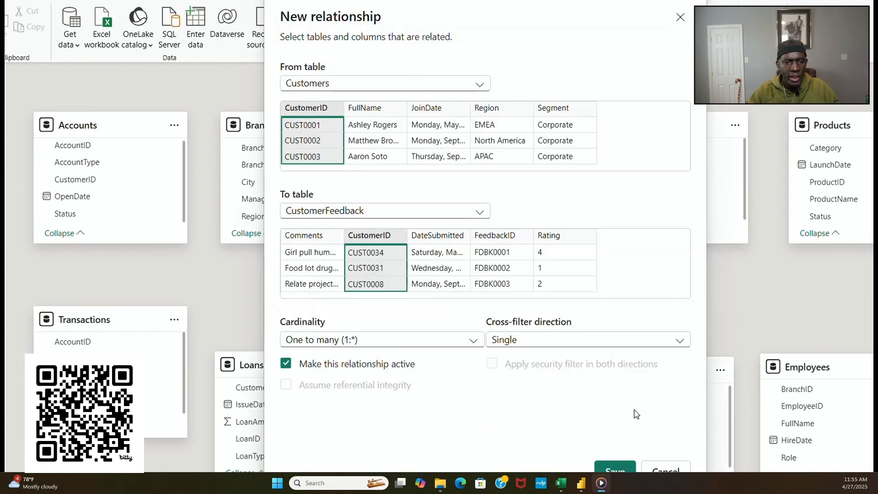
left_click(615, 468)
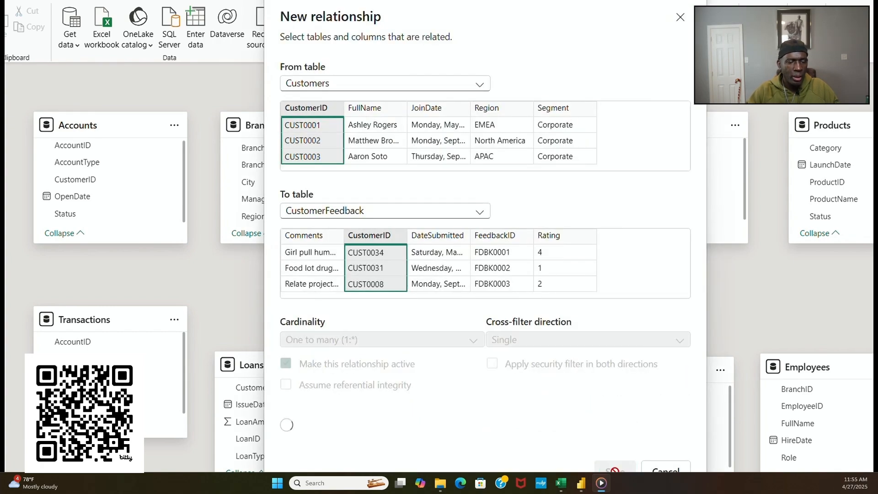
Step: Raise the Customers table slightly, and swap in Employees beneath Accounts by moving Transactions to the spot beside Customers
left_click_drag(470, 313, 464, 301)
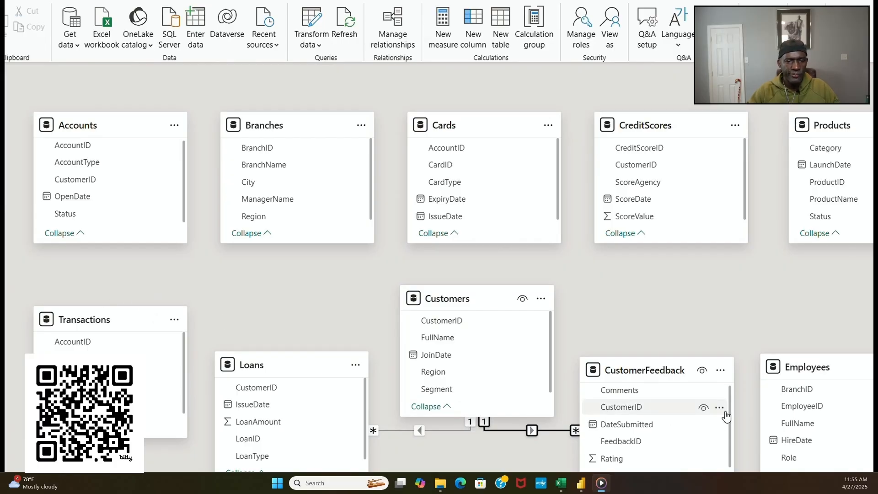
left_click_drag(133, 326, 689, 290)
left_click_drag(824, 366, 98, 358)
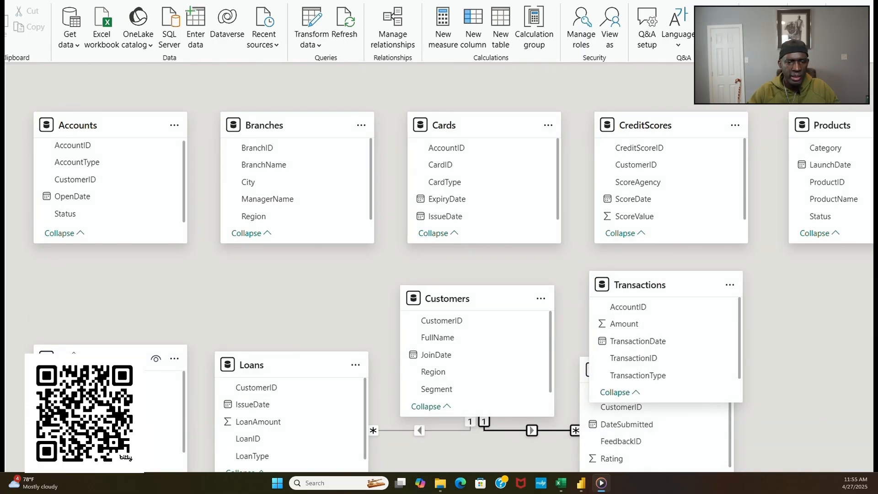
Step: Create an active one-to-many, single-direction relationship from Branches to Employees on BranchID
left_click(265, 154)
left_click_drag(264, 154, 114, 381)
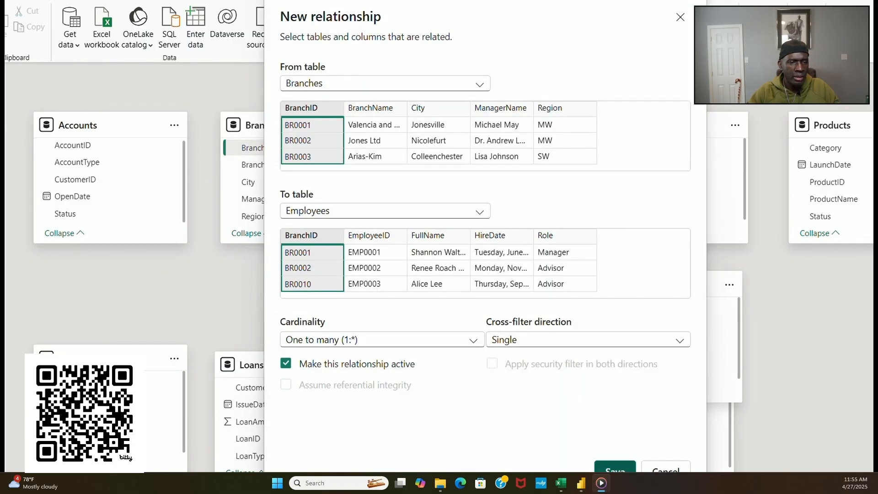
left_click(615, 467)
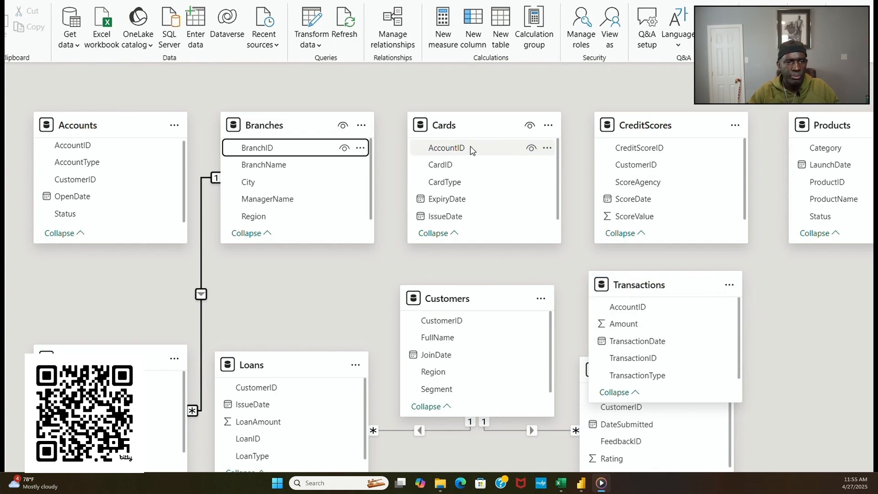
Step: Move Customers up between Cards and Products, and place CreditScores between Loans and CustomerFeedback
scroll(651, 174, "down", 1)
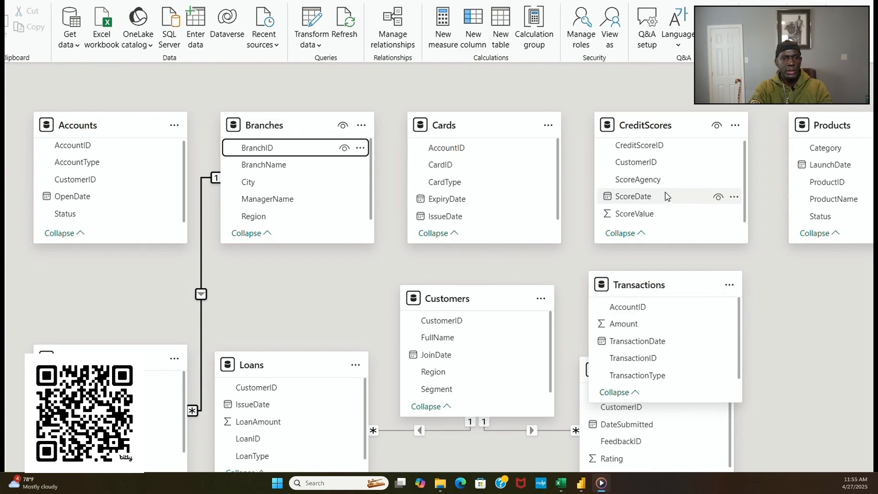
scroll(681, 197, "up", 1)
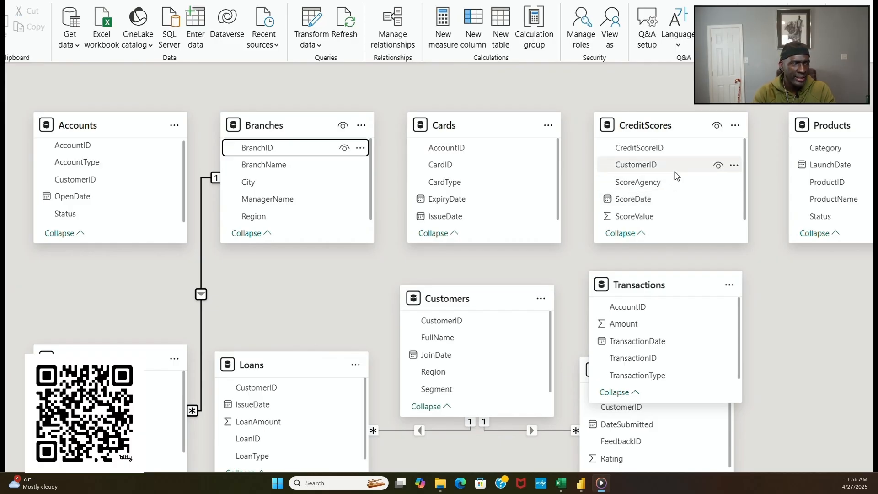
mouse_move(664, 130)
left_click_drag(663, 130, 778, 338)
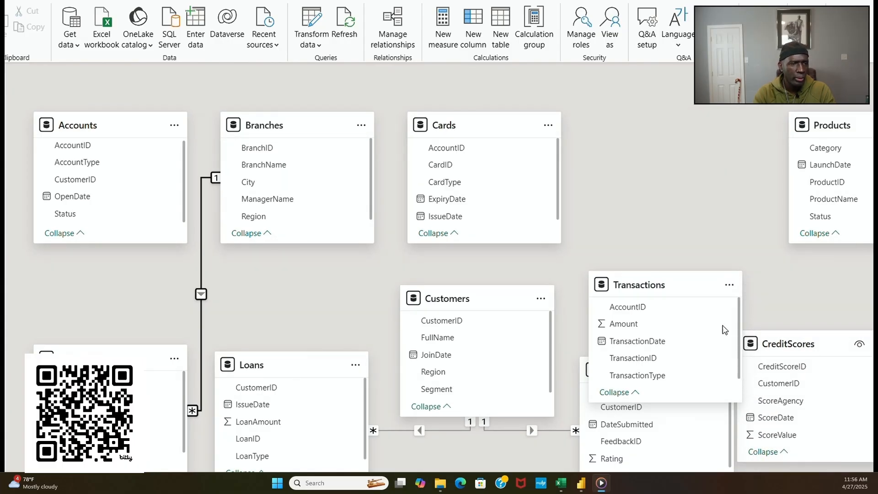
left_click_drag(470, 305, 655, 150)
left_click_drag(804, 356, 483, 356)
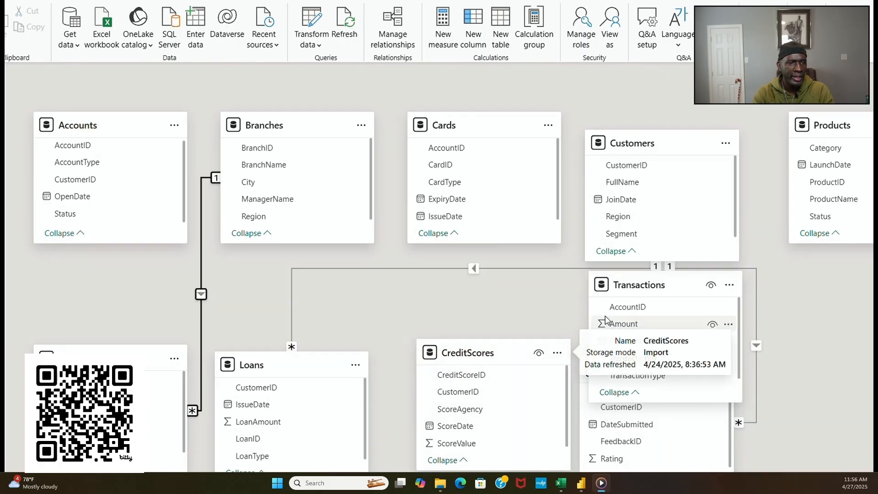
Step: Move Transactions beneath Products, and create a one-to-many, single-direction relationship from Customers to CreditScores on CustomerID
left_click_drag(635, 287, 827, 339)
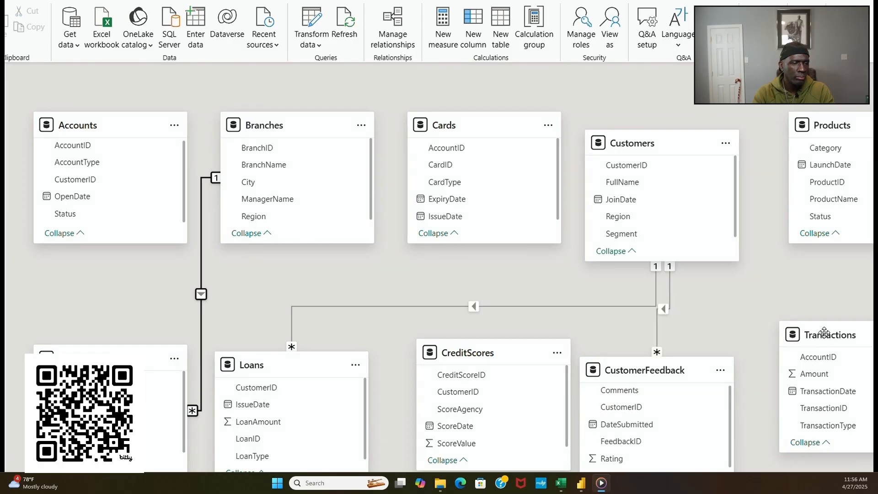
left_click_drag(633, 167, 496, 394)
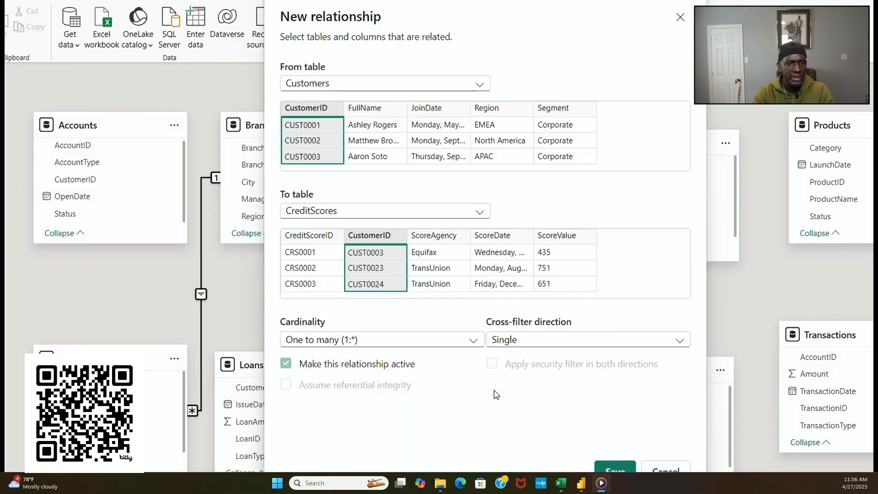
left_click(615, 469)
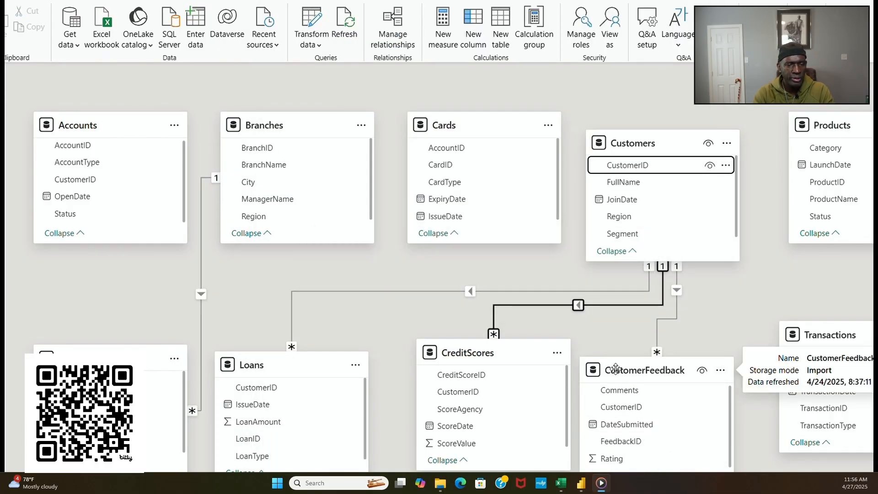
Step: Move Cards beneath Products and Customers beside Branches, and space CreditScores and CustomerFeedback evenly in the row with Loans
left_click_drag(427, 125, 749, 239)
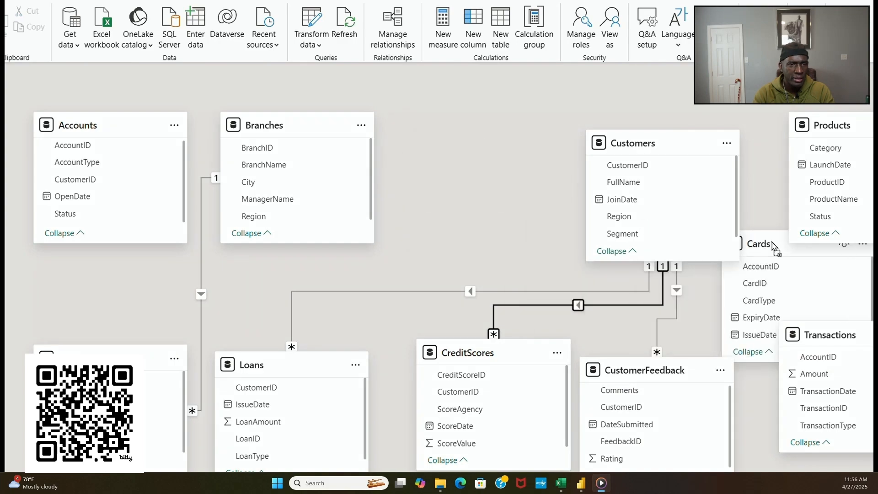
left_click_drag(662, 143, 495, 125)
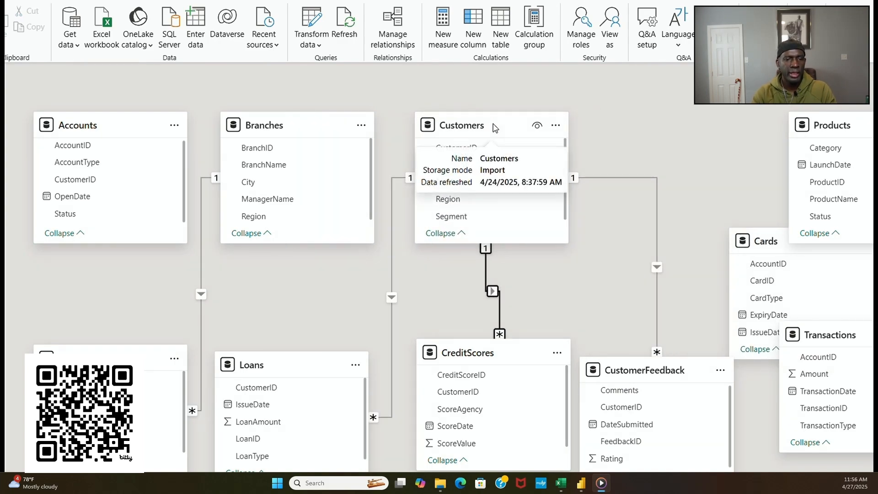
left_click_drag(469, 355, 467, 371)
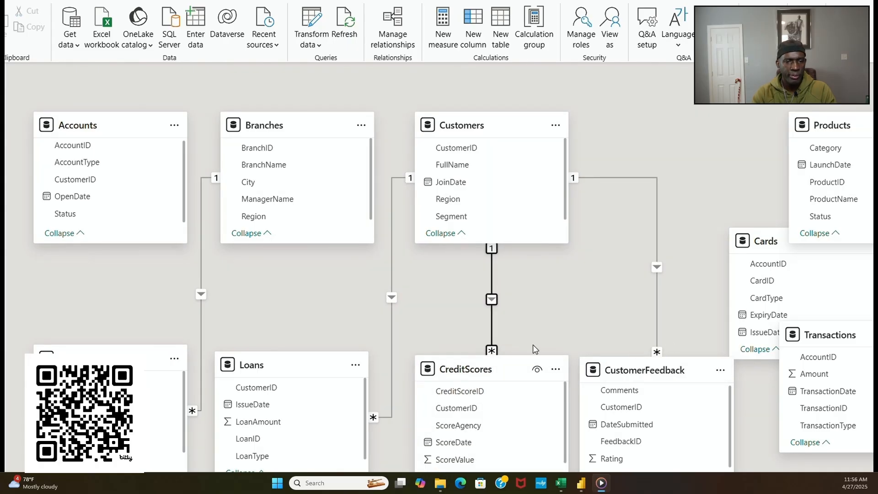
left_click_drag(470, 368, 453, 362)
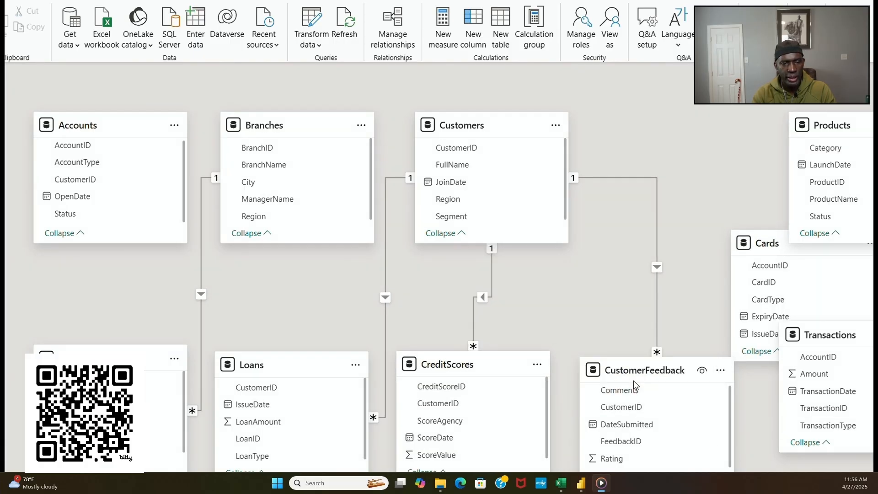
left_click_drag(619, 368, 606, 366)
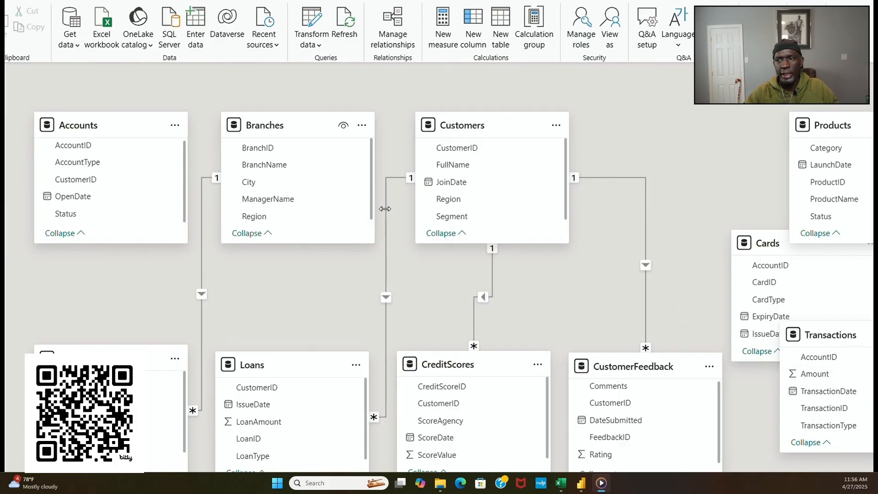
Step: Move Accounts beside Products, and shift Branches above Employees and Customers toward Loans
left_click_drag(108, 127, 687, 133)
left_click_drag(254, 125, 143, 118)
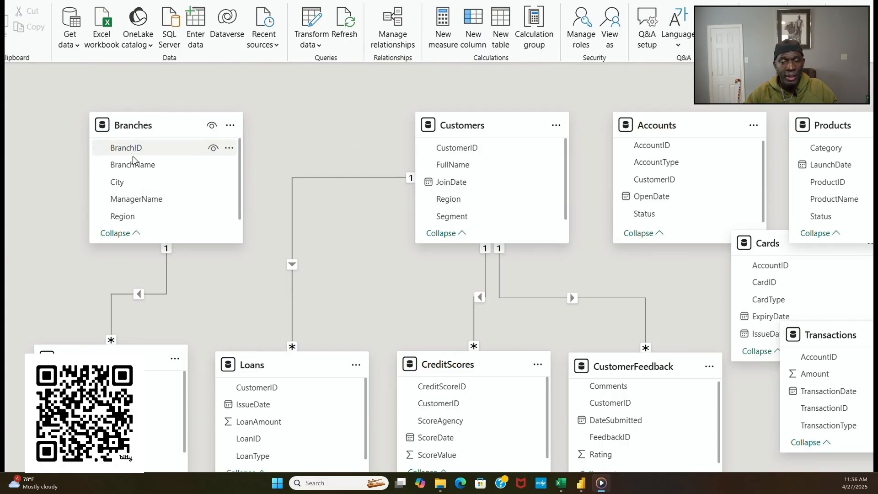
left_click_drag(463, 117, 335, 108)
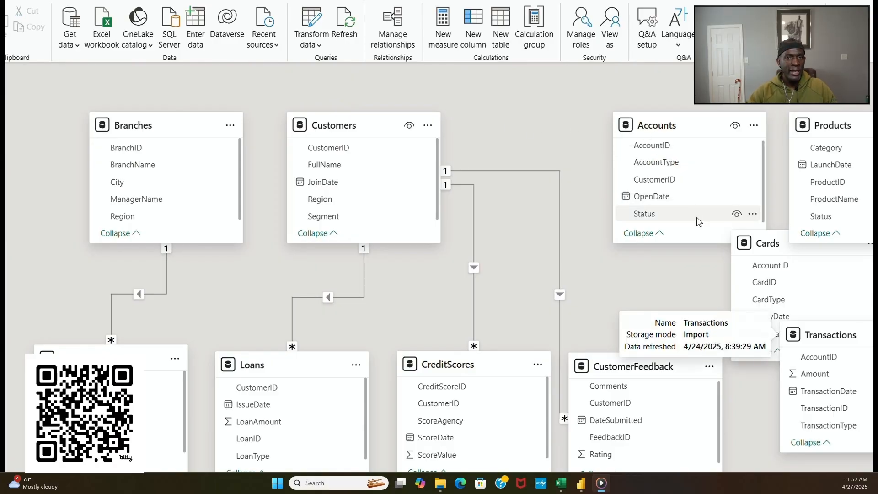
Step: Create an active one-to-many, single-direction relationship from Accounts to Cards on AccountID, and shift Accounts slightly away from Products
left_click_drag(664, 145, 766, 267)
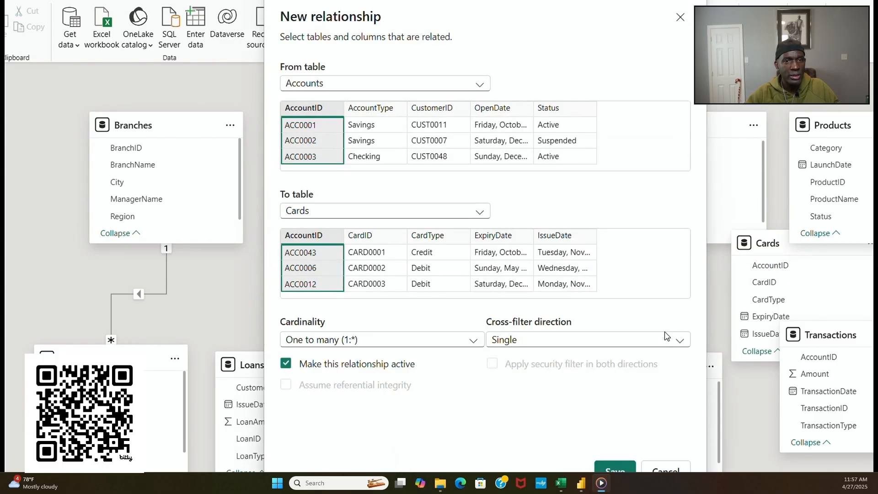
left_click(615, 467)
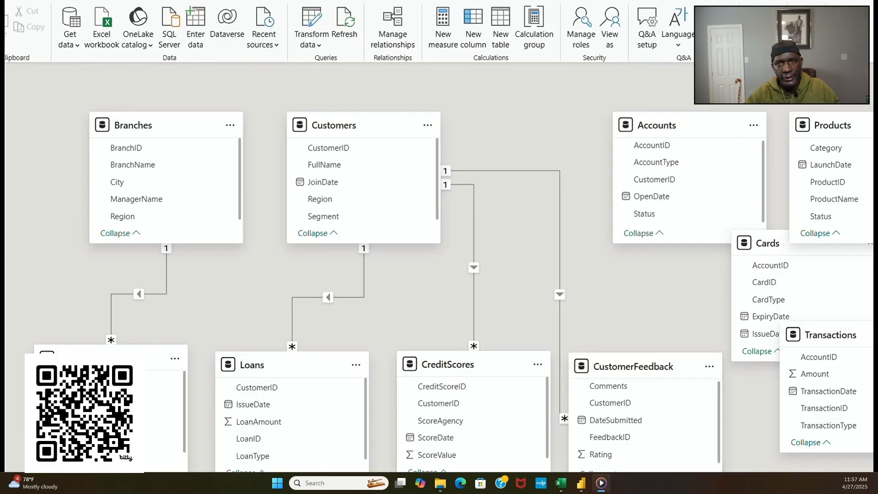
left_click_drag(668, 126, 629, 127)
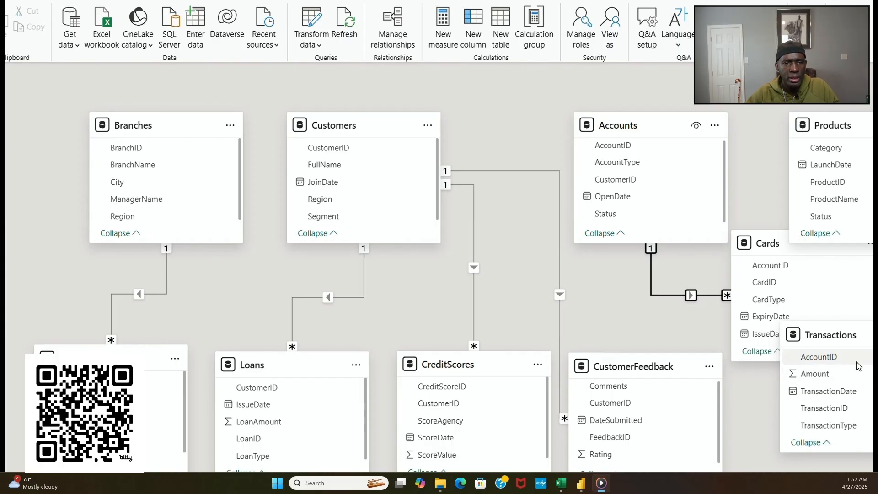
Step: Move Transactions beneath Cards, and create a one-to-many relationship from Accounts to Transactions on AccountID
left_click_drag(845, 336, 839, 391)
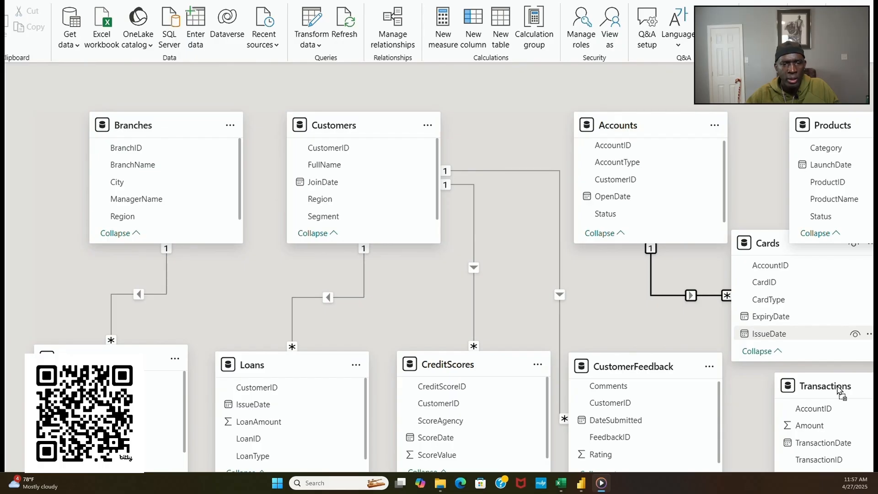
left_click(698, 296)
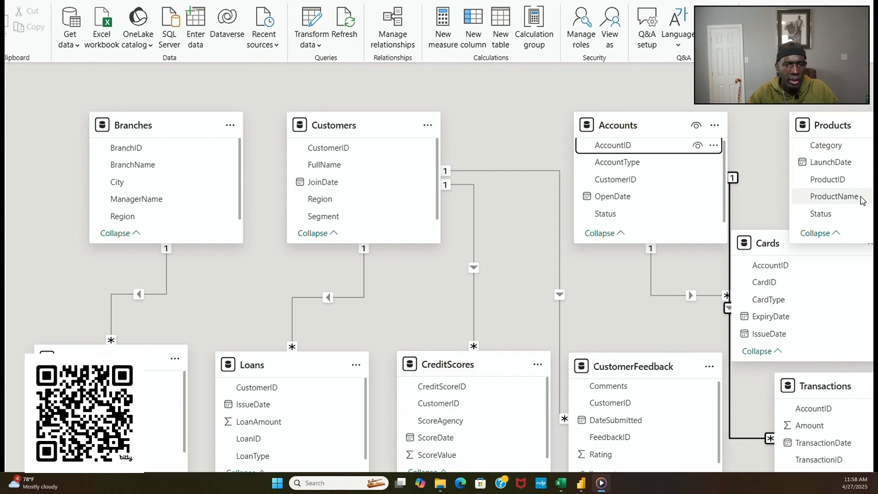
scroll(860, 197, "up", 1)
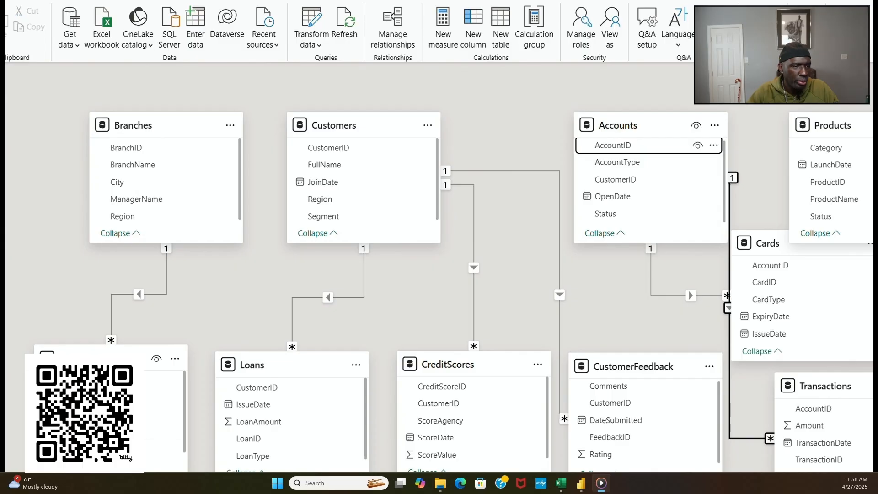
scroll(135, 182, "down", 1)
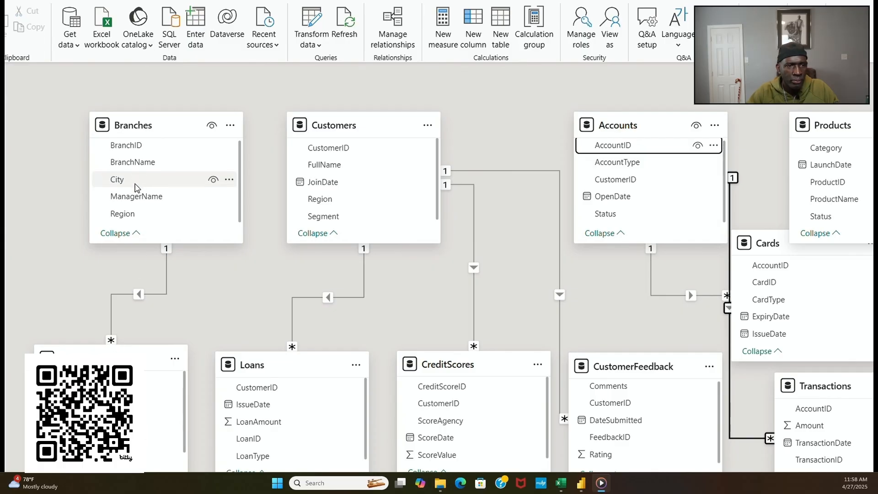
scroll(139, 201, "up", 1)
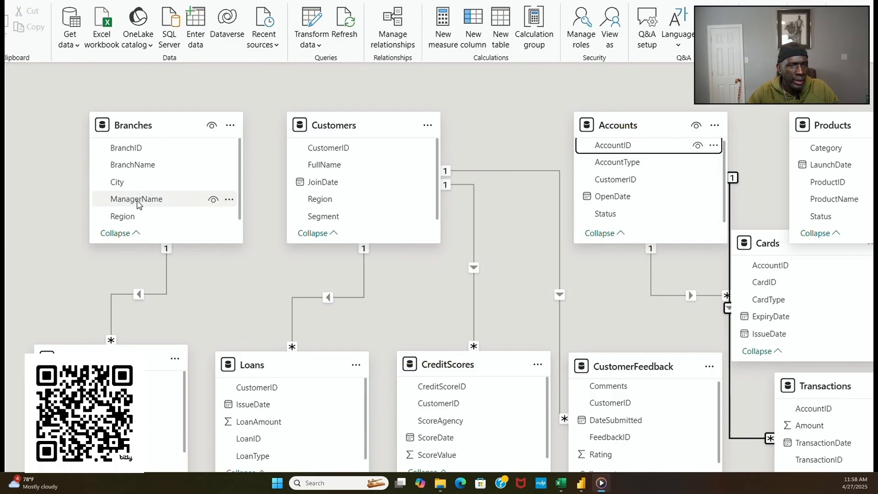
Step: Examine the field lists of the Branches, Loans, CreditScores, Accounts, Products and Transactions tables for columns that could link them
scroll(274, 442, "down", 1)
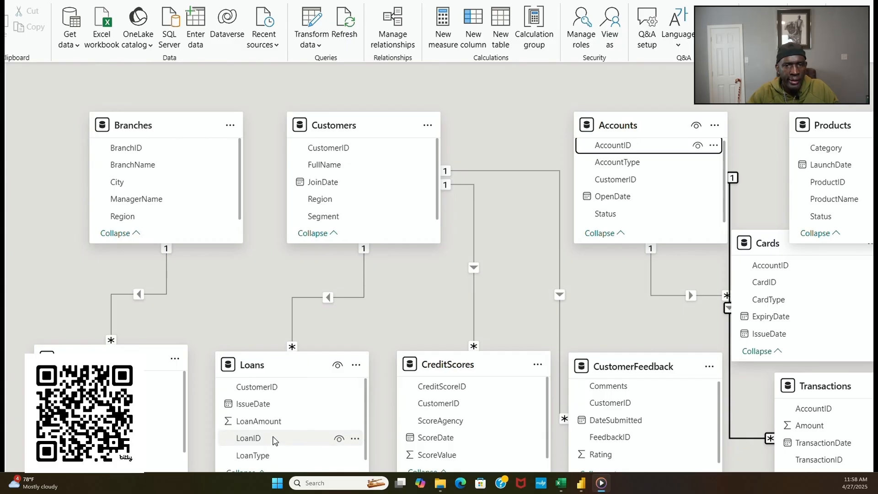
scroll(467, 436, "down", 1)
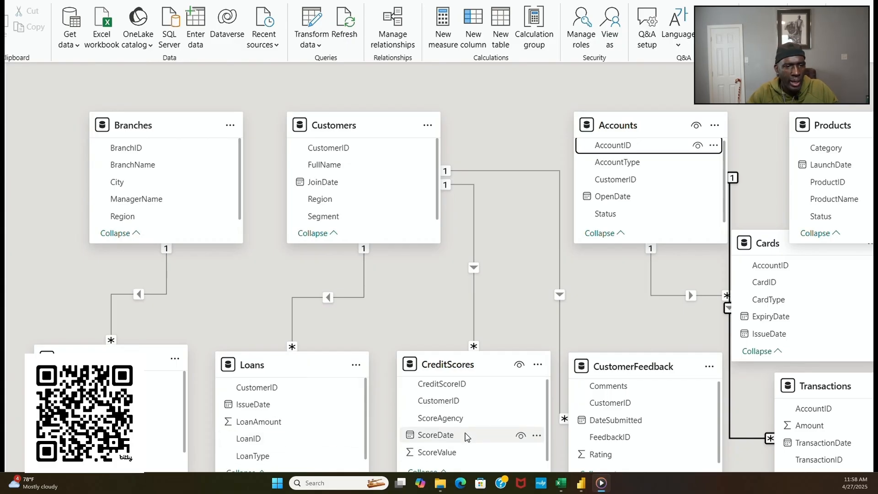
scroll(467, 434, "up", 1)
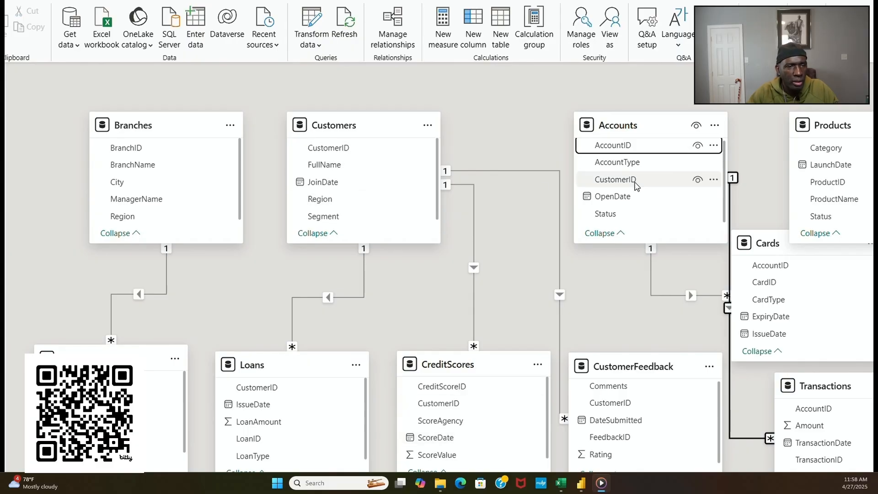
scroll(650, 186, "up", 1)
scroll(794, 297, "down", 1)
scroll(794, 296, "up", 1)
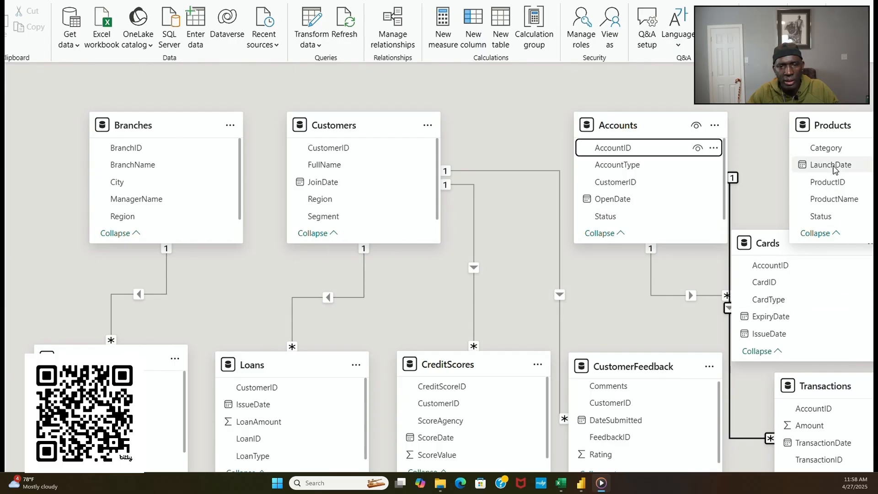
scroll(835, 172, "down", 1)
scroll(841, 199, "up", 1)
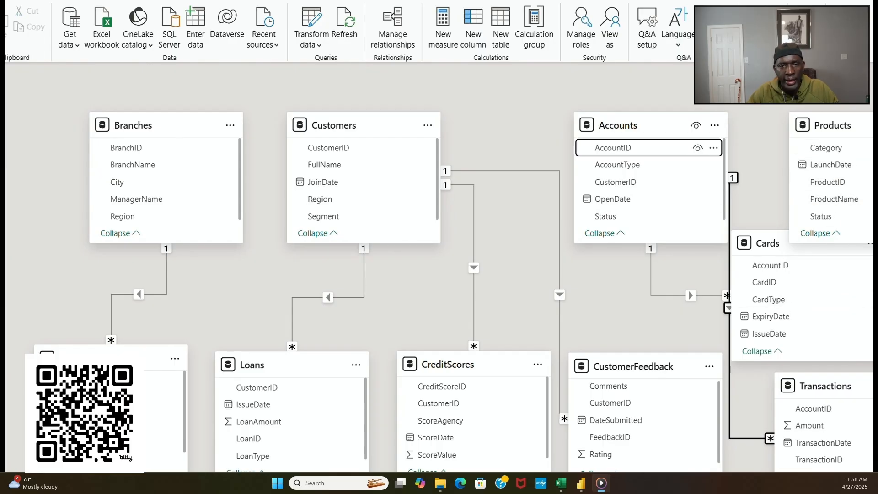
scroll(823, 432, "down", 1)
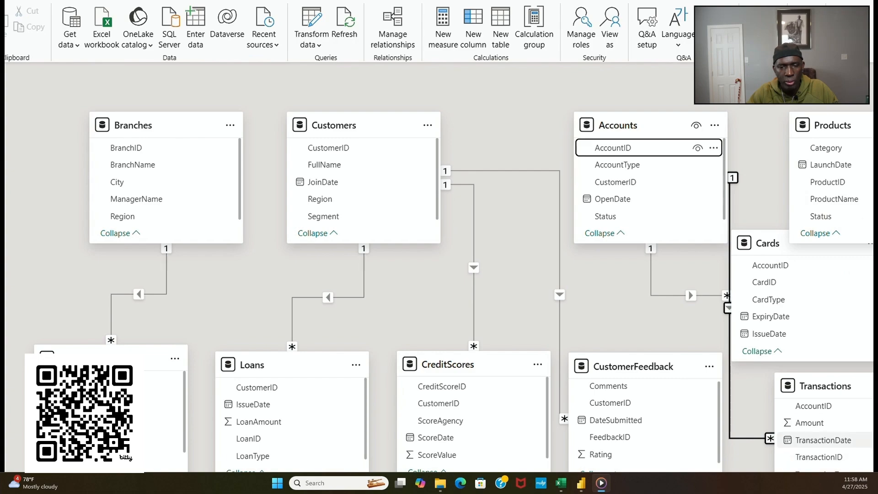
Step: Place Products between Customers and Accounts, with Accounts moved closer to Cards and Transactions beneath them
left_click_drag(765, 236, 841, 256)
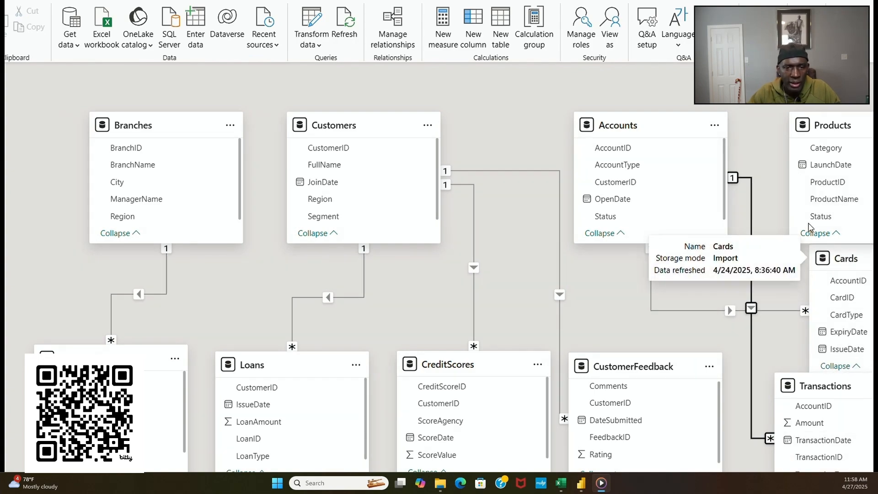
left_click_drag(815, 128, 487, 169)
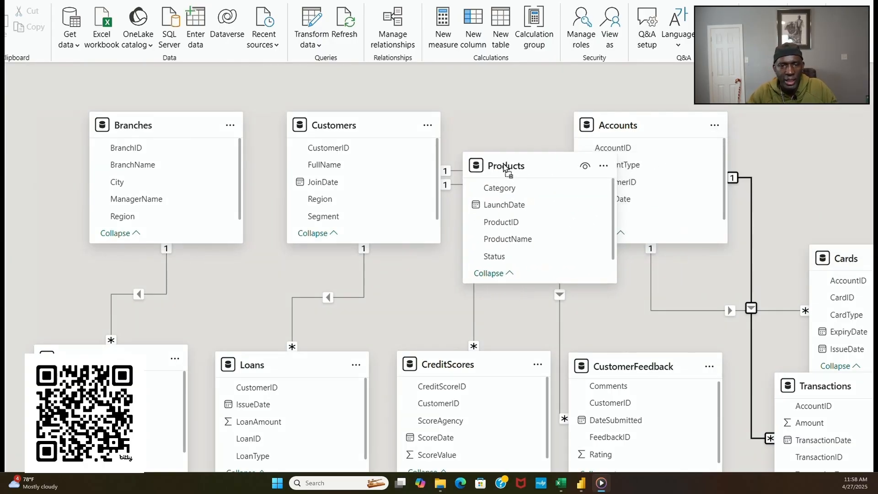
left_click_drag(589, 126, 720, 126)
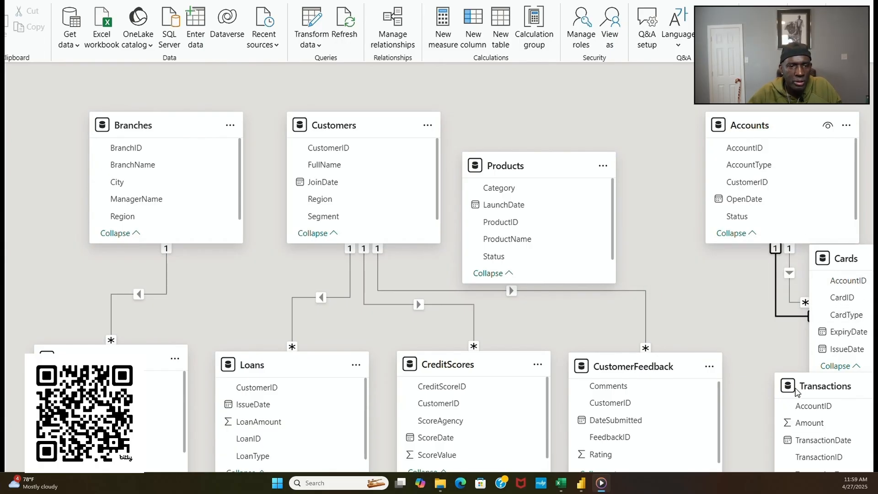
left_click_drag(794, 391, 762, 409)
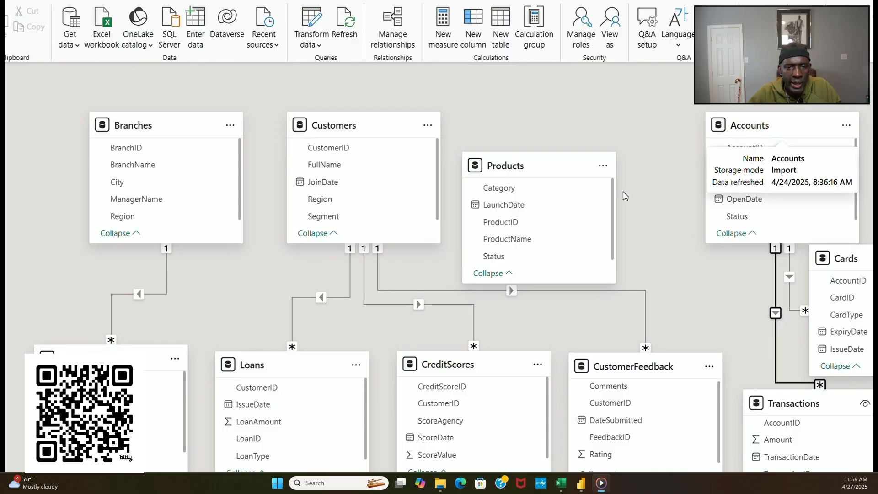
left_click_drag(527, 168, 580, 114)
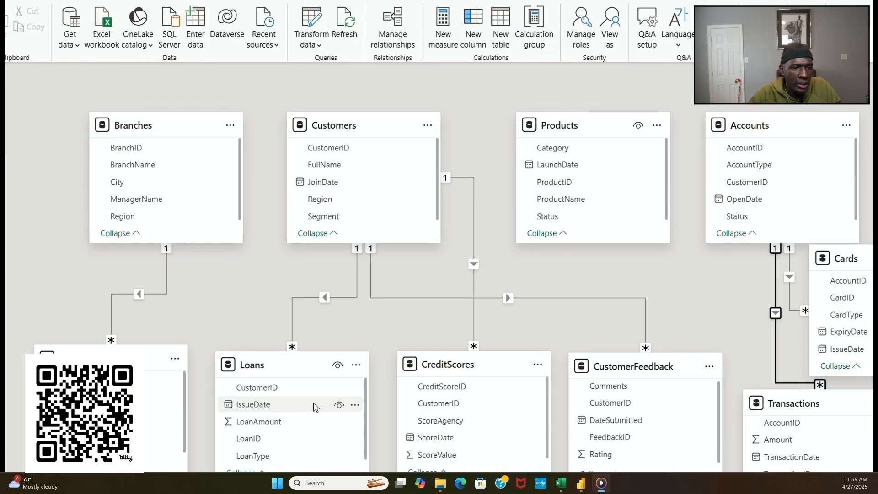
Step: Reorder the lower tables so CreditScores sits beside Employees, followed by Loans slightly lower and CustomerFeedback slightly higher
left_click_drag(446, 362, 190, 360)
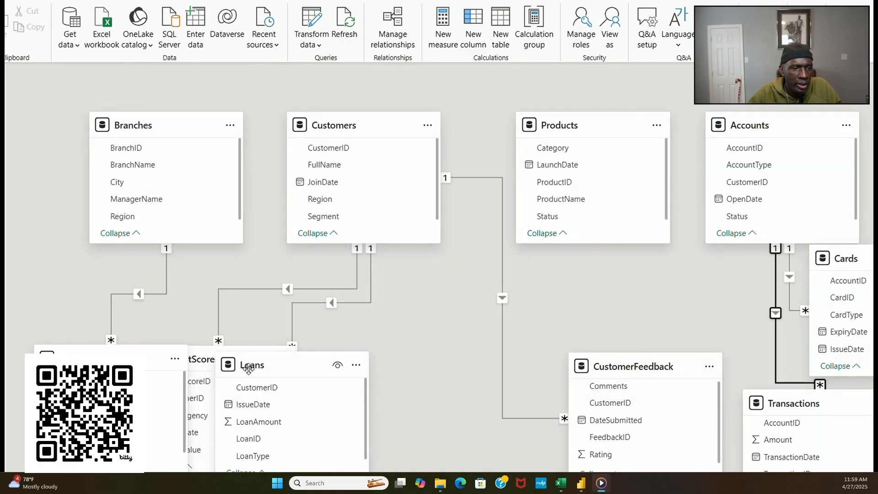
left_click_drag(278, 374, 403, 368)
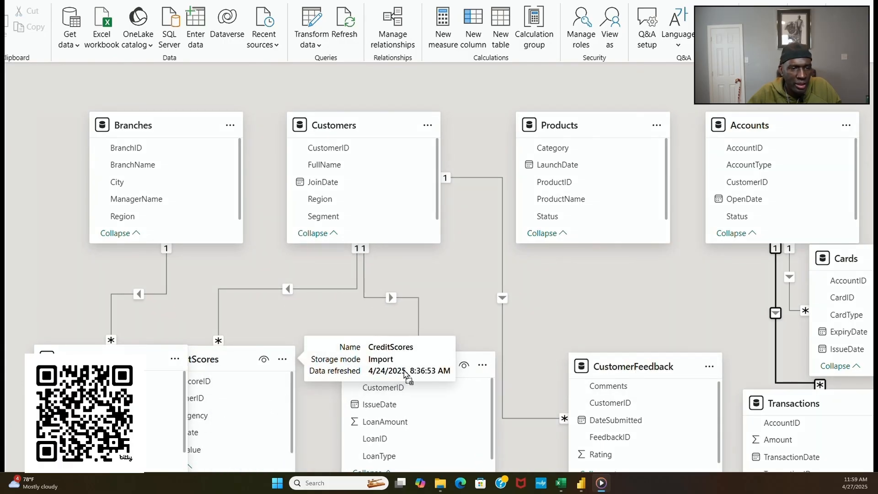
left_click_drag(226, 361, 275, 364)
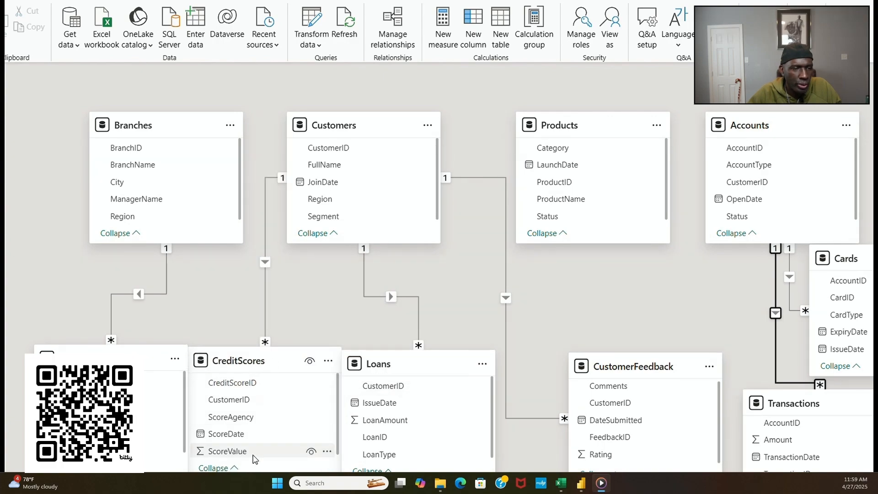
left_click_drag(611, 363, 604, 316)
left_click_drag(456, 364, 490, 409)
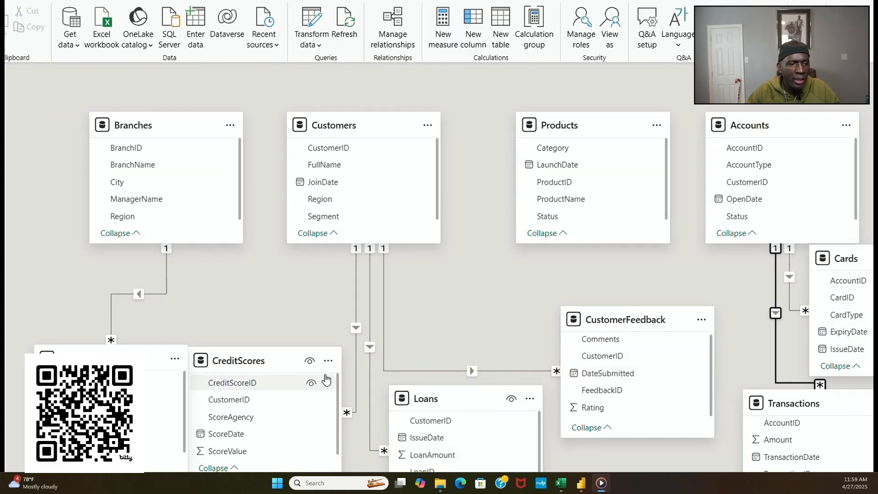
left_click_drag(284, 364, 295, 373)
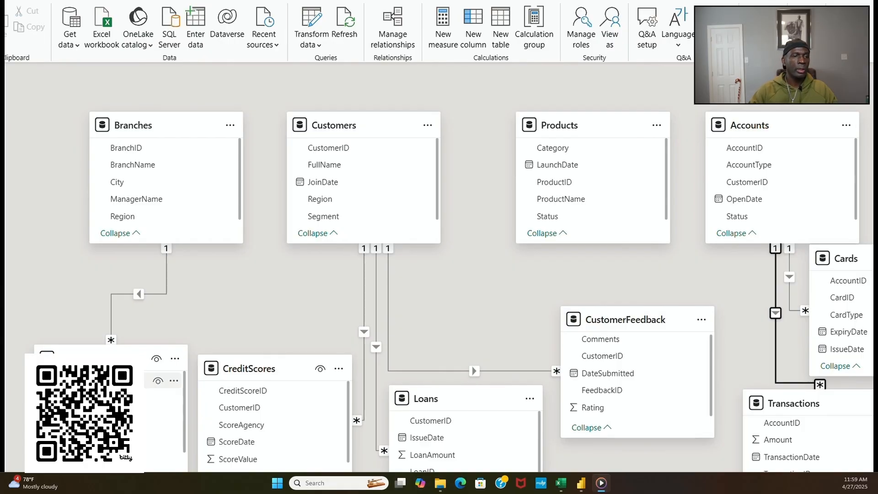
Step: Swap Products and Customers so Products sits beside Branches and Customers stands above CustomerFeedback, shifting Branches slightly away from Products
scroll(162, 412, "down", 1)
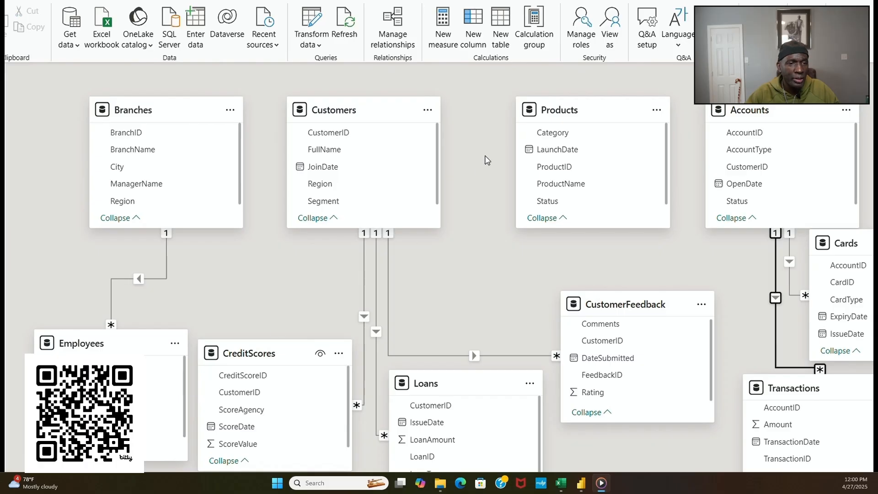
left_click_drag(562, 114, 264, 242)
left_click_drag(363, 118, 580, 79)
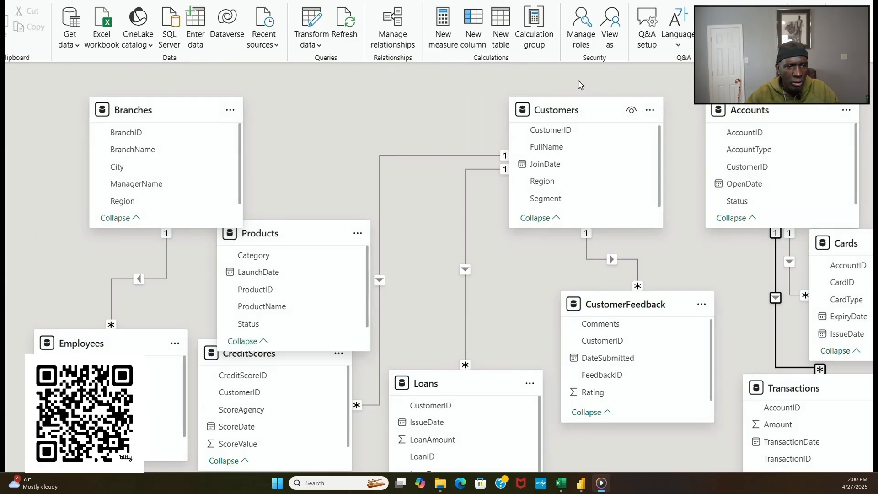
left_click_drag(143, 101, 119, 101)
left_click_drag(310, 235, 323, 117)
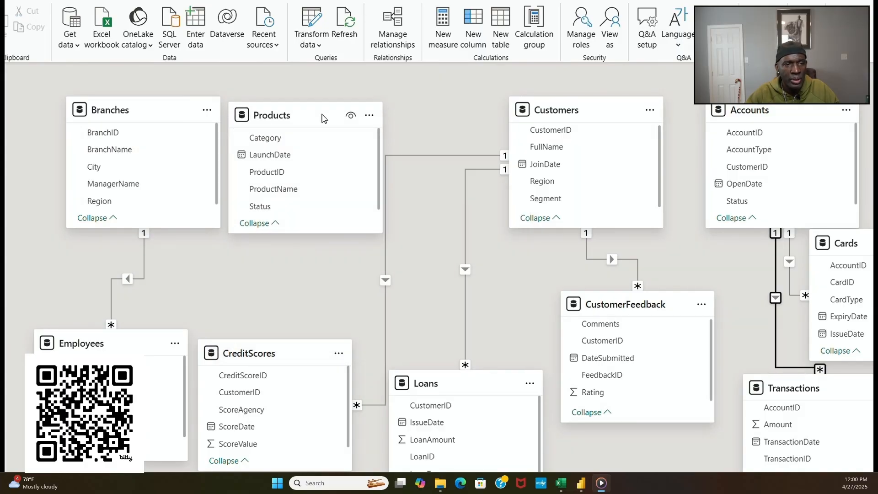
Step: Line up Loans and CreditScores in the row with Employees, and nudge Cards and Transactions to space them beneath Accounts
left_click_drag(452, 390, 456, 350)
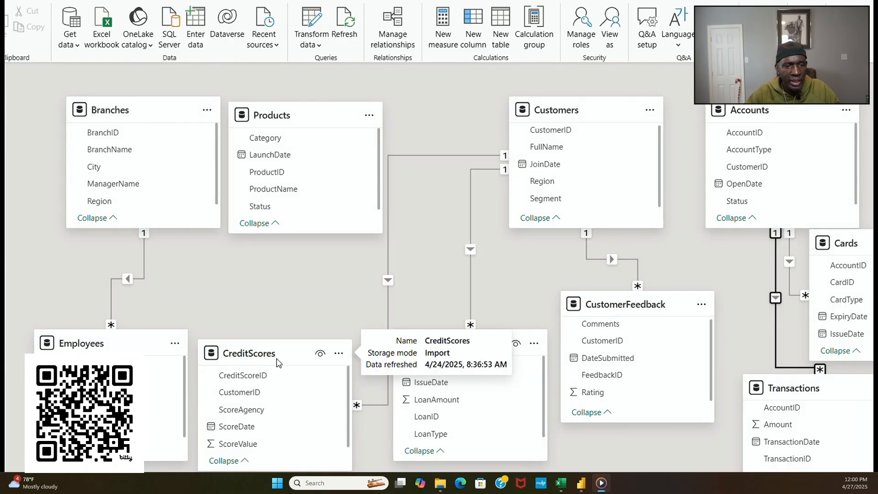
left_click_drag(276, 360, 288, 352)
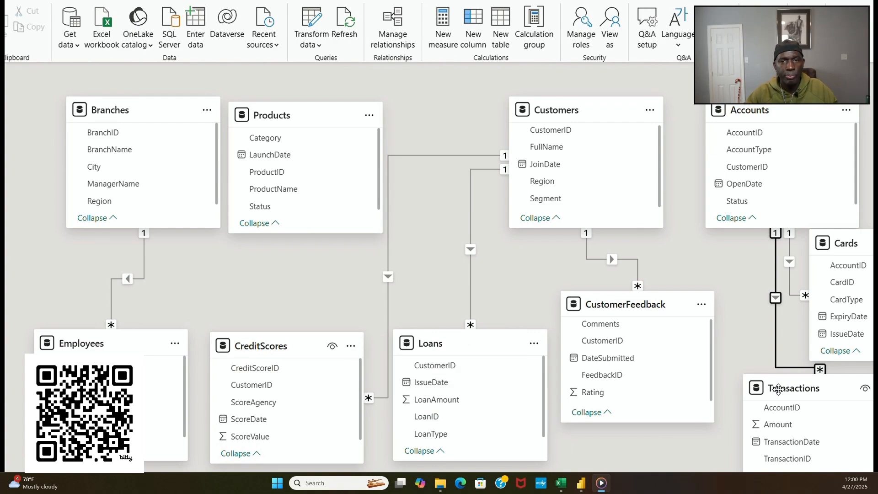
left_click_drag(788, 392, 769, 406)
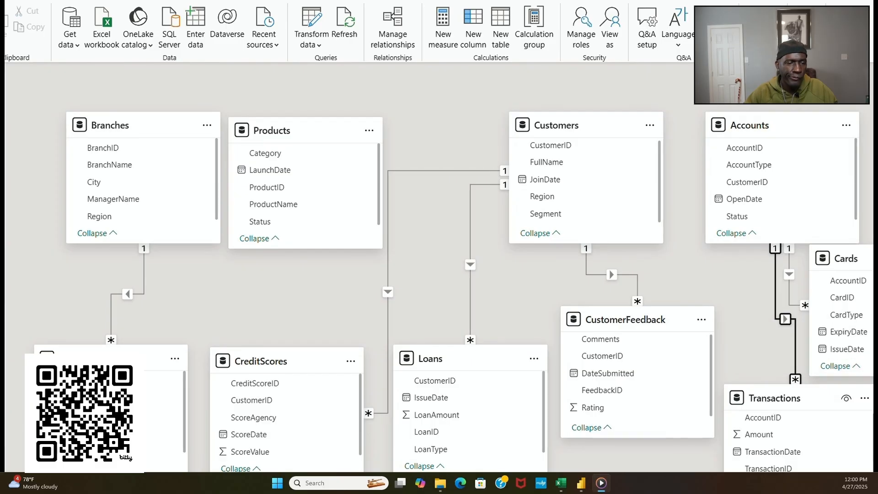
scroll(857, 464, "down", 1)
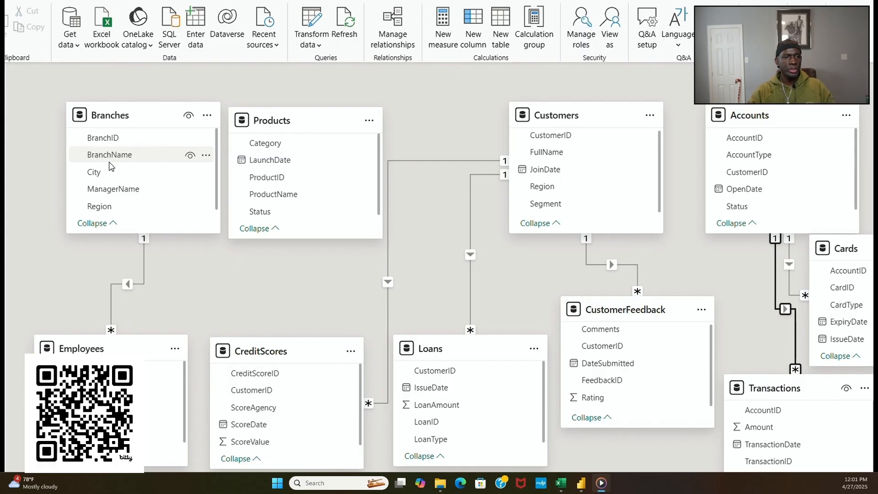
left_click_drag(846, 248, 853, 255)
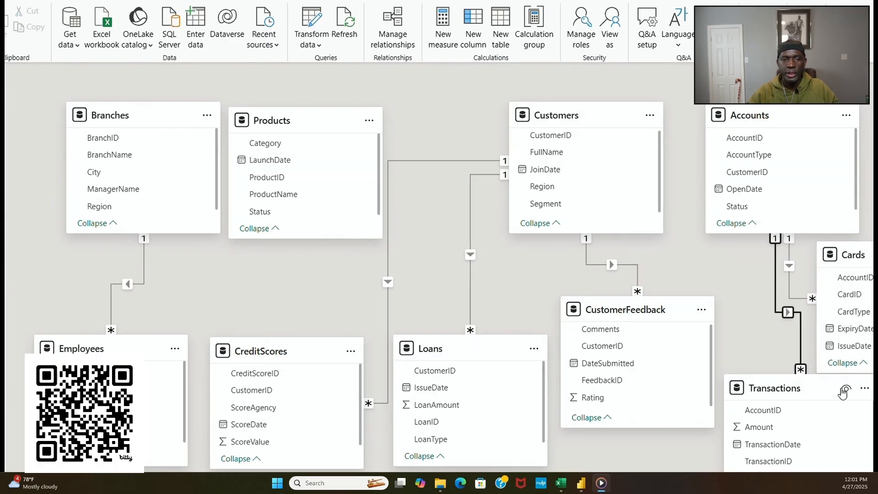
left_click_drag(798, 390, 796, 399)
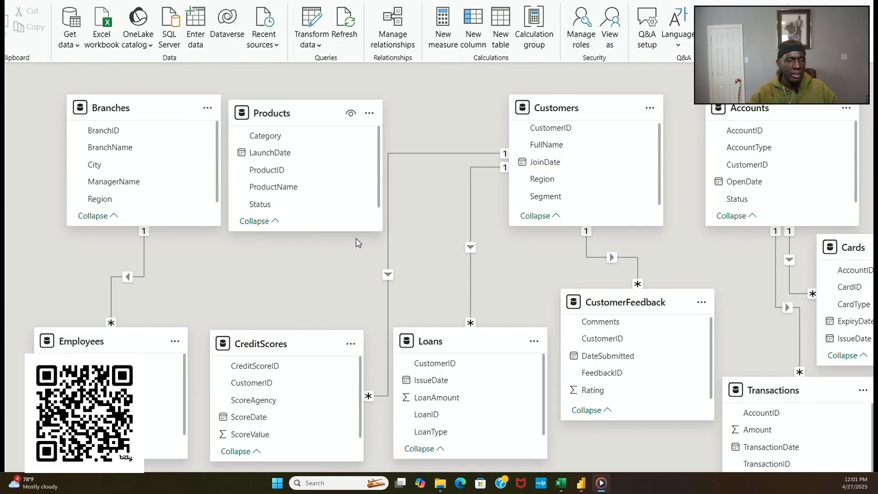
Step: Check the remaining Loans fields and review the loaded data in Table view
scroll(454, 433, "down", 1)
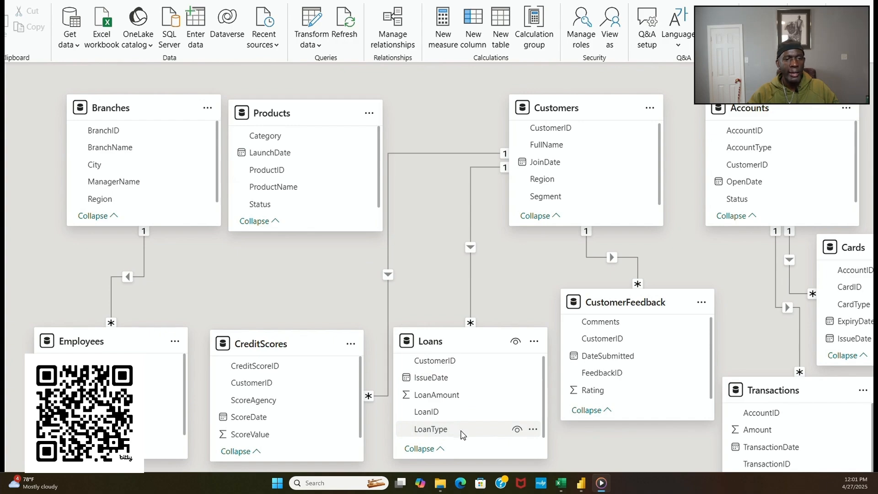
scroll(464, 428, "up", 1)
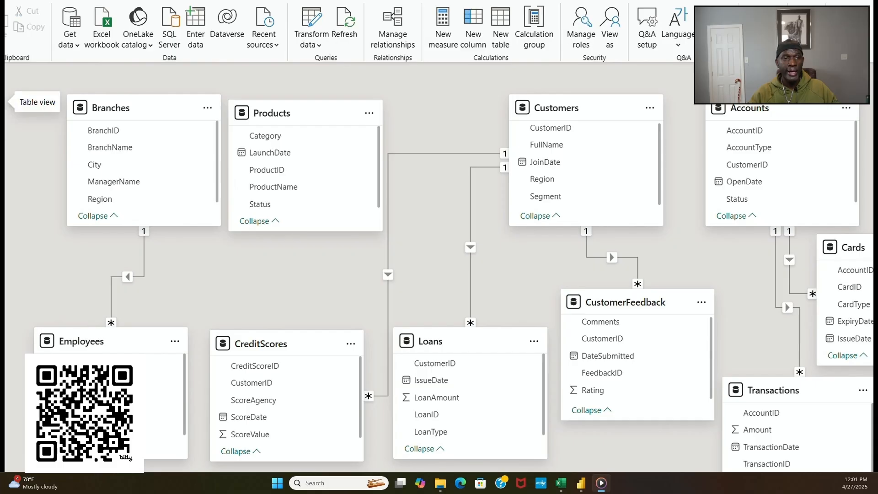
left_click(3, 104)
left_click(867, 248)
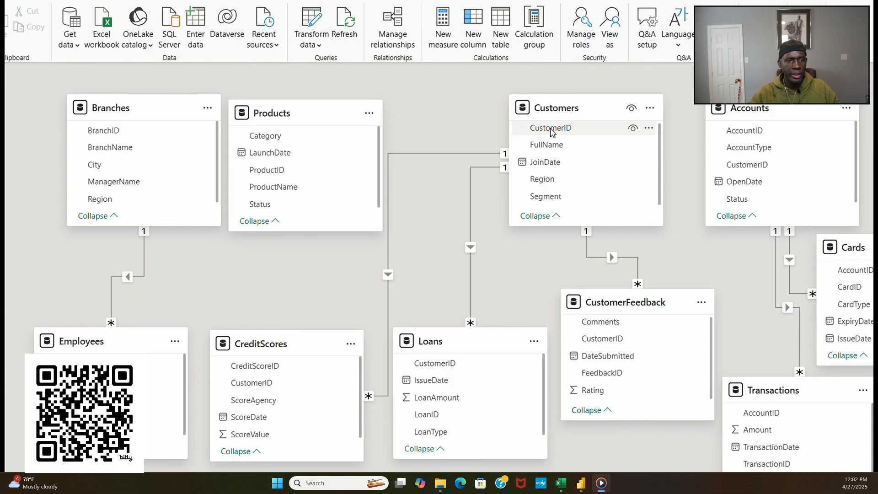
Step: Create an active one-to-many, single-direction relationship from Customers to Accounts on CustomerID, and move CustomerFeedback closer beneath Customers
left_click_drag(552, 132, 732, 169)
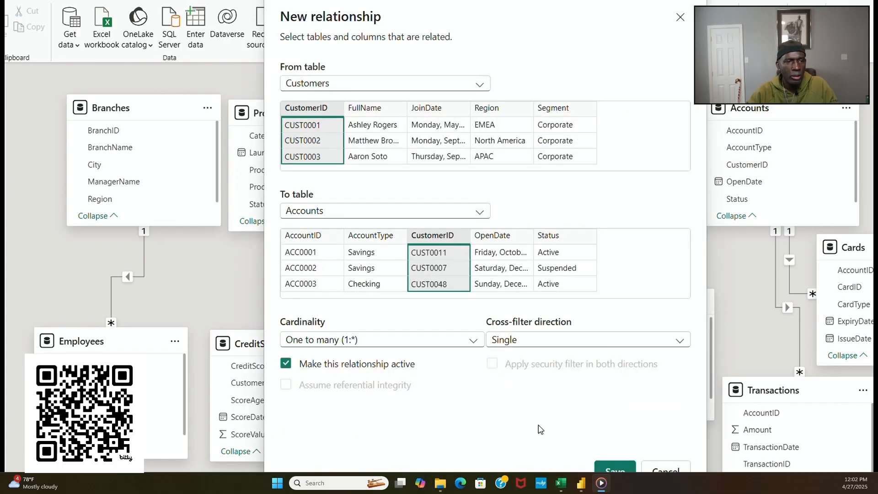
left_click(623, 470)
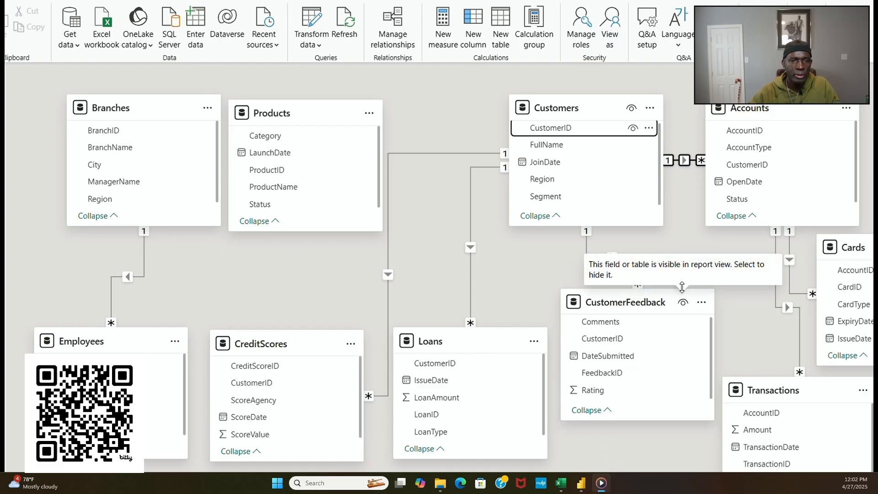
left_click_drag(629, 303, 630, 266)
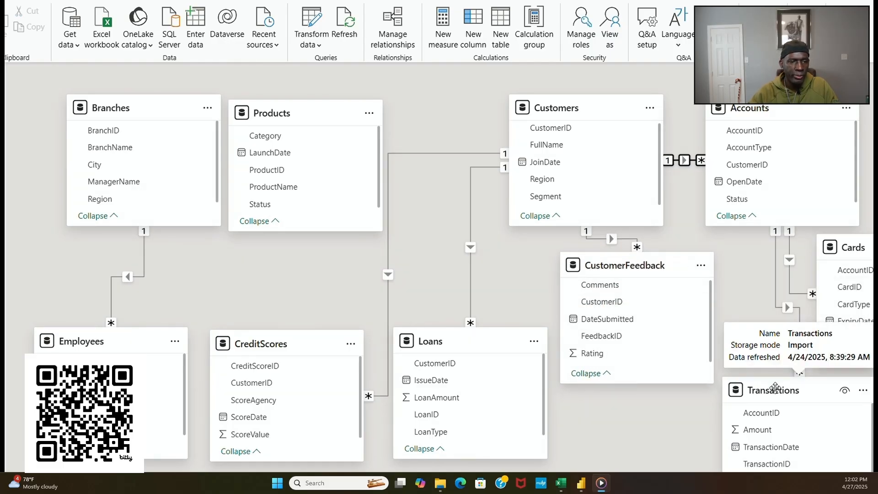
Step: Swap Accounts and CustomerFeedback so Accounts sits beneath Customers and CustomerFeedback beside it, moving Transactions aside to make room
left_click_drag(775, 388, 817, 394)
left_click_drag(756, 108, 658, 368)
left_click_drag(638, 265, 777, 105)
left_click_drag(660, 368, 611, 276)
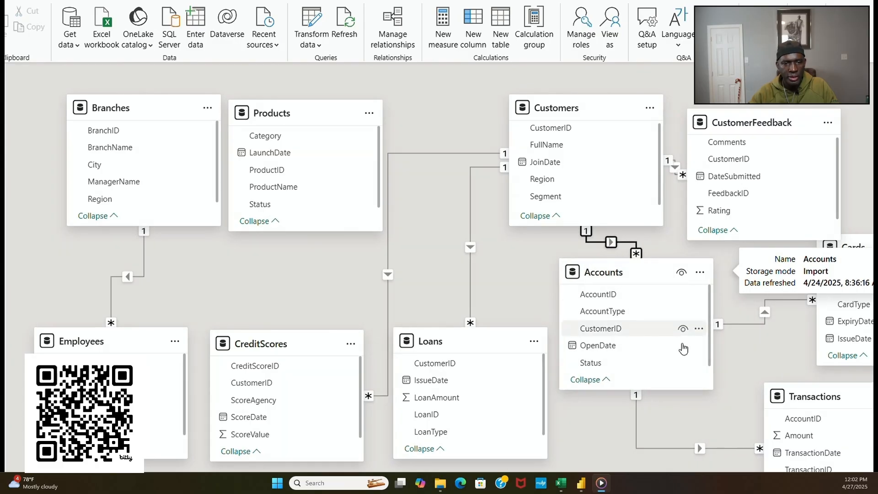
Step: Bring Cards and Transactions nearer to Accounts, lower Accounts beneath Customers, and shift CustomerFeedback slightly away from Customers
left_click_drag(800, 394, 766, 413)
left_click_drag(869, 253, 832, 271)
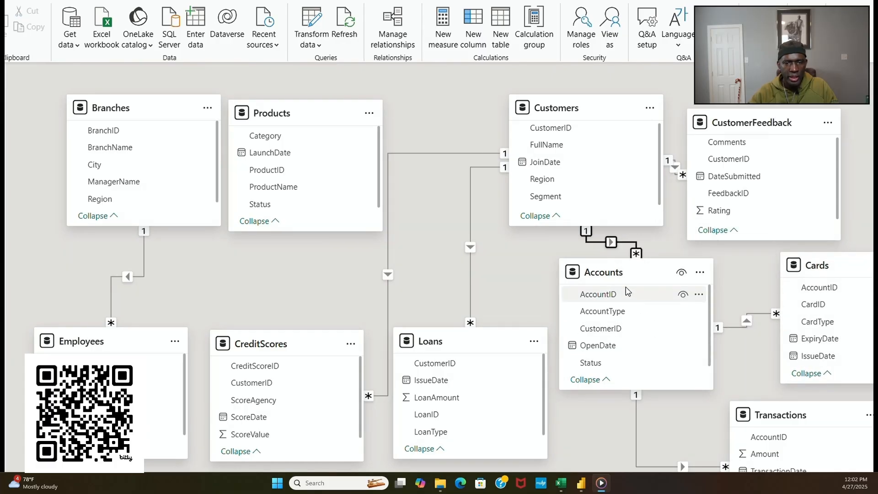
left_click_drag(615, 276, 615, 302)
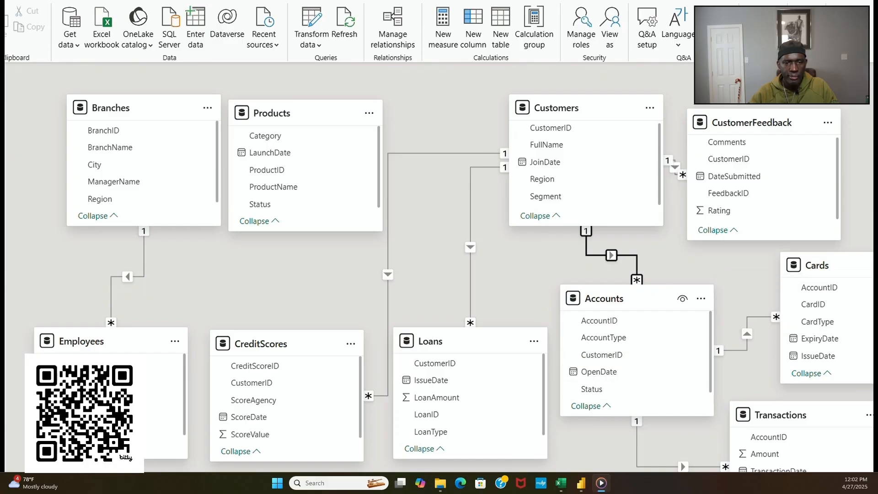
left_click_drag(741, 125, 758, 127)
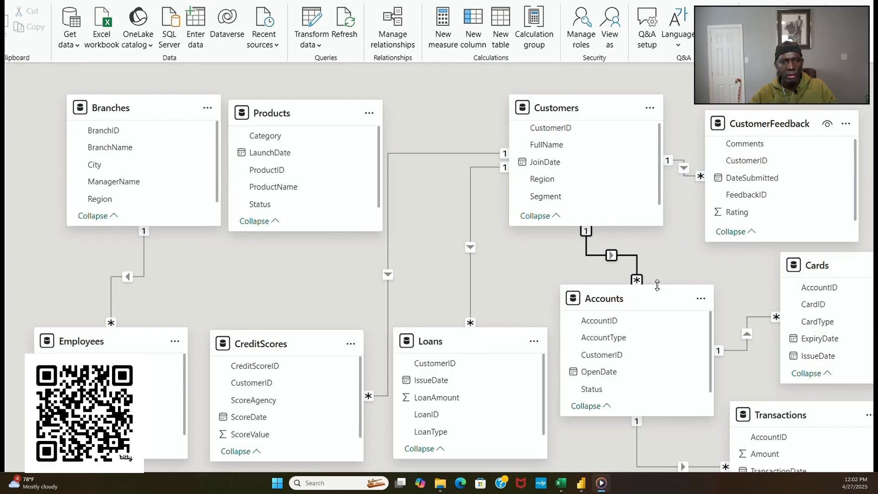
Step: Inspect the relationship connecting Customers to Accounts in the model diagram
left_click(635, 261)
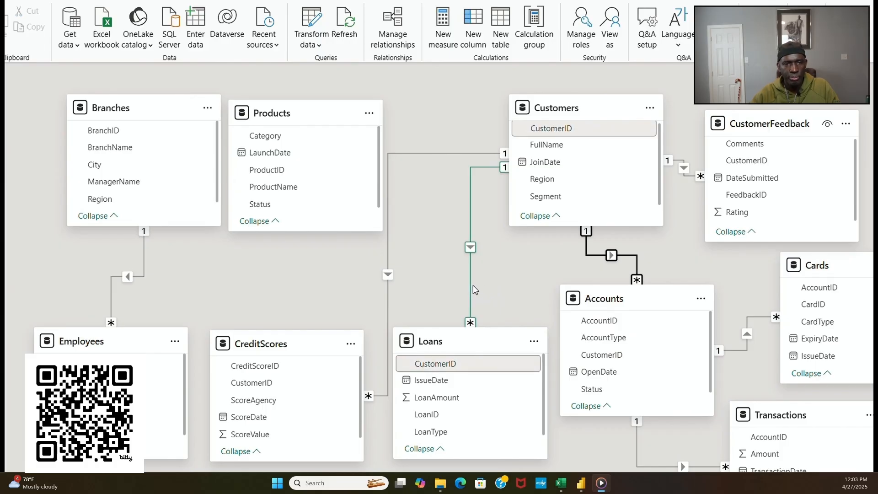
left_click(594, 255)
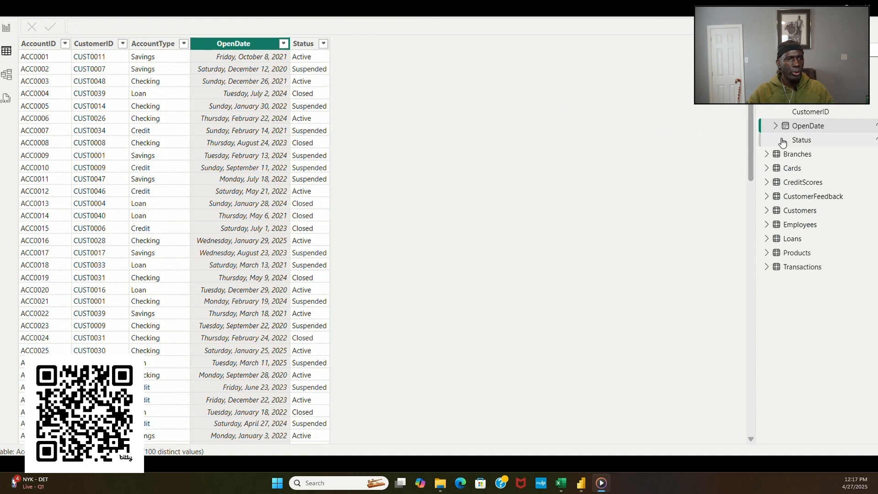
Step: Review the Status column of Accounts, and go through the BranchID, BranchName, City, ManagerName and Region columns of Branches
left_click(796, 141)
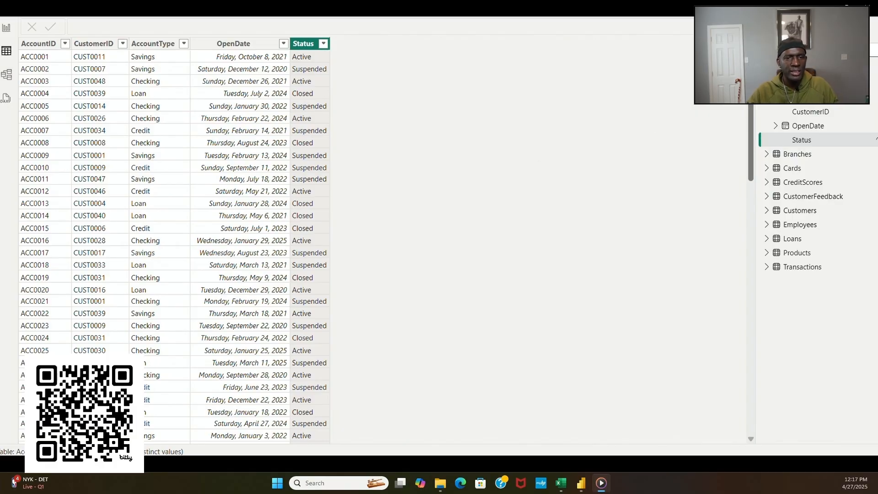
scroll(814, 192, "down", 2)
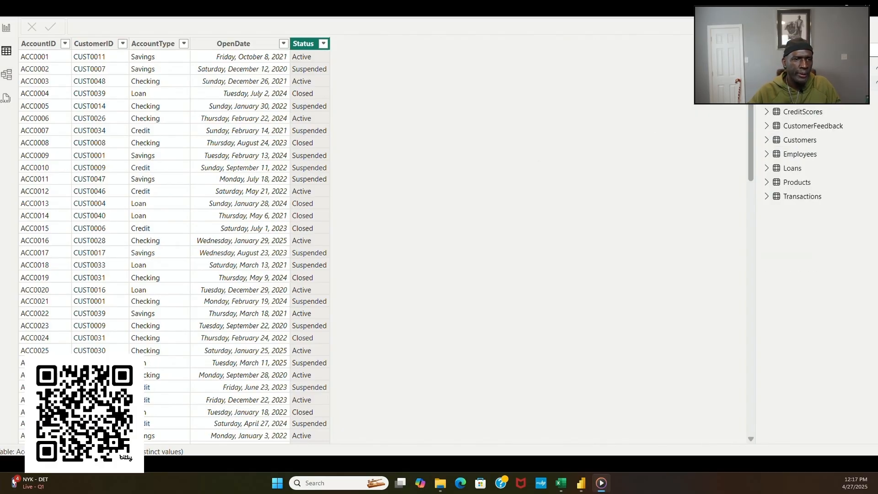
left_click(800, 83)
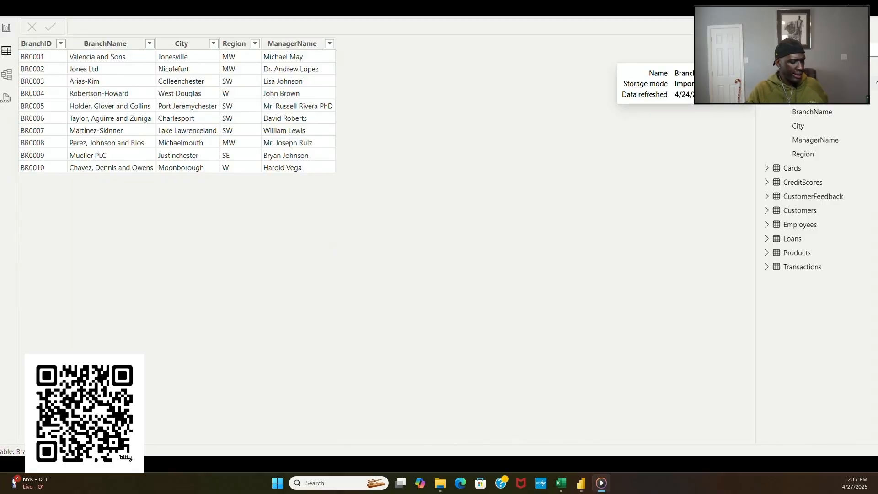
left_click(813, 100)
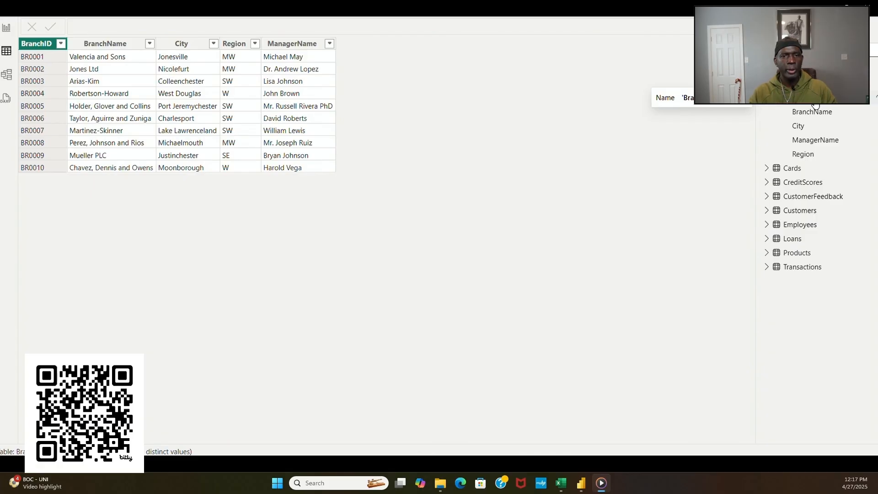
left_click(818, 113)
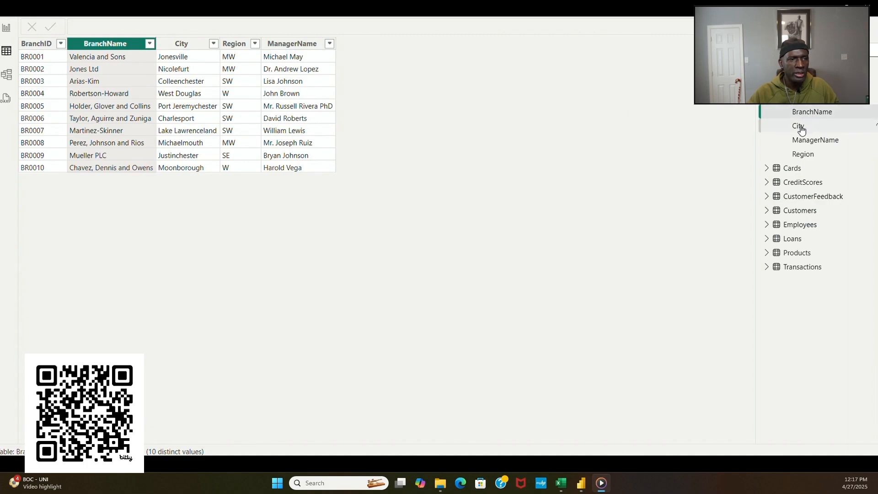
left_click(801, 128)
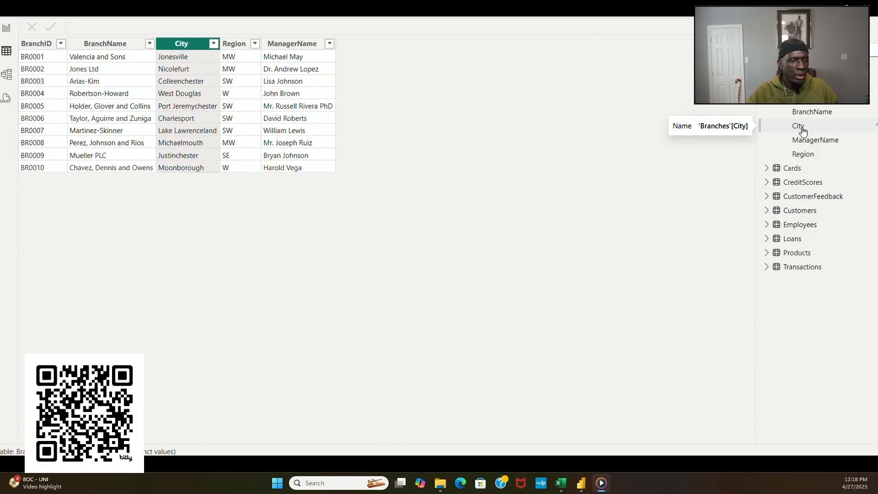
left_click(809, 142)
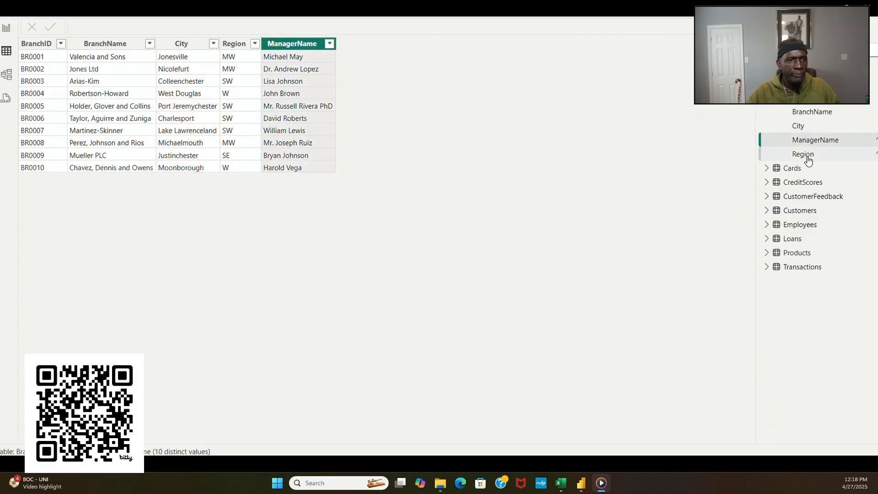
left_click(808, 156)
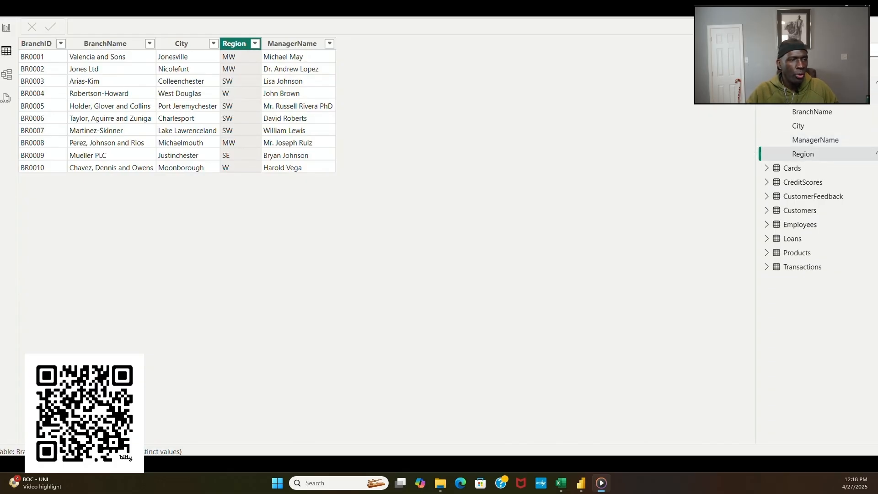
scroll(816, 192, "down", 2)
Step: Review the Cards table's AccountID, CardID, CardType, ExpiryDate and IssueDate columns, checking which distinct card types exist
scroll(768, 105, "up", 2)
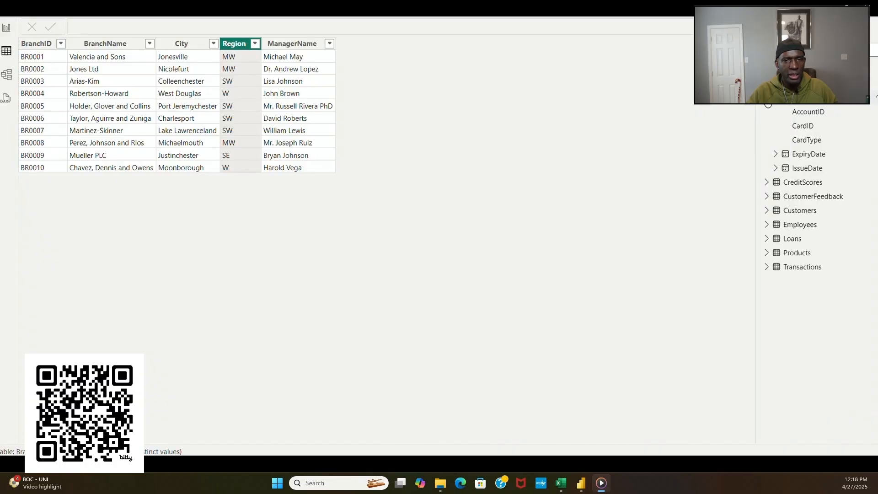
left_click(793, 102)
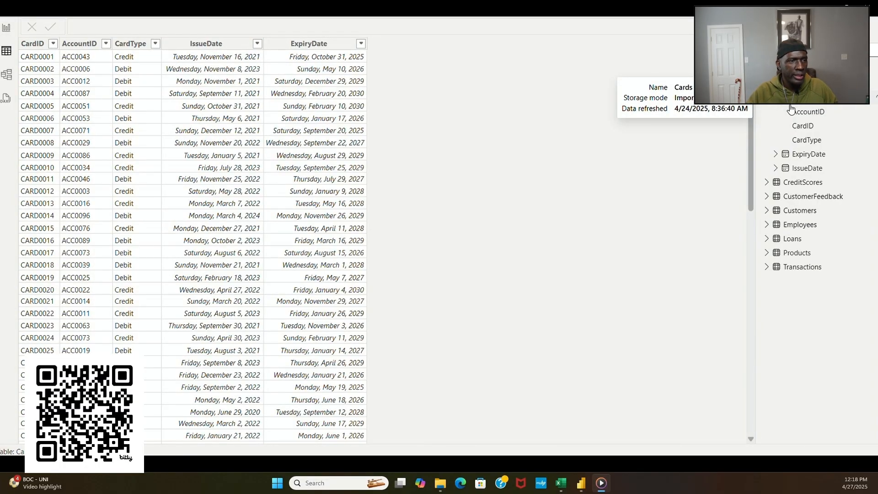
left_click(809, 113)
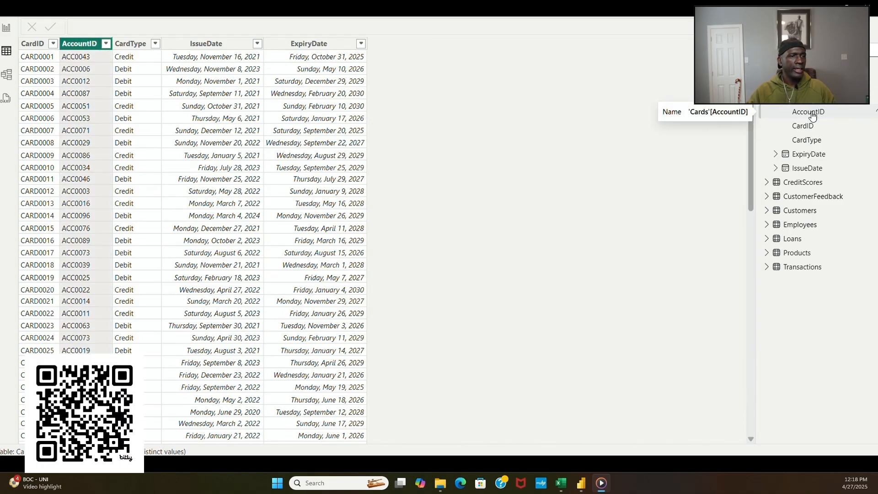
left_click(808, 126)
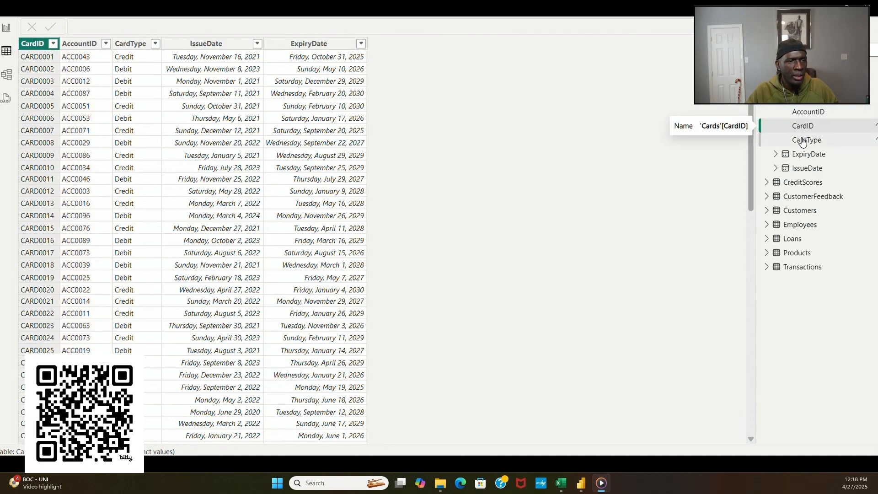
left_click(800, 140)
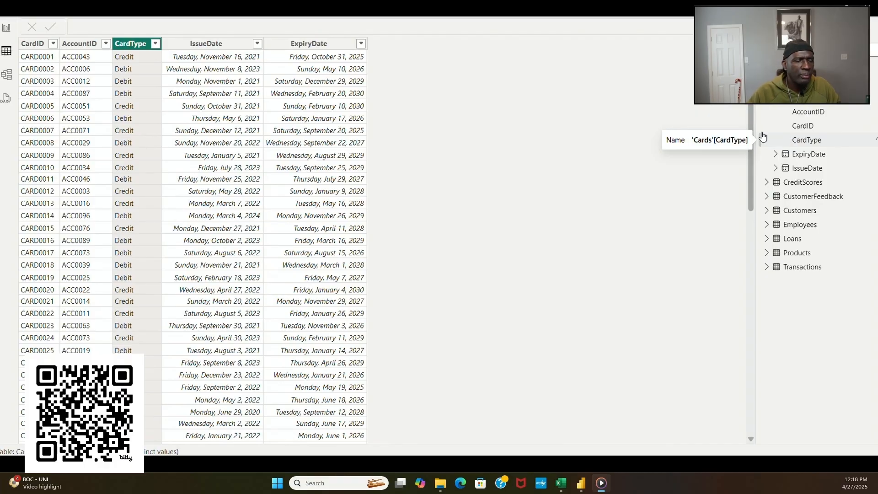
left_click(155, 45)
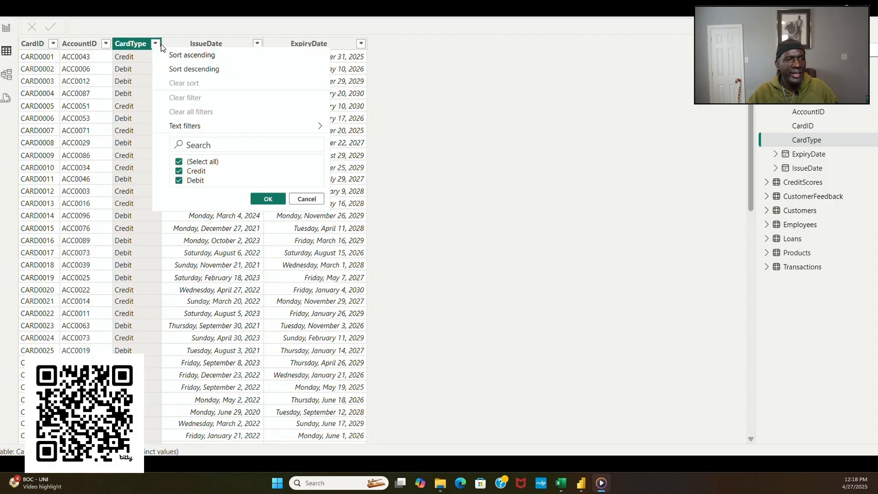
left_click(156, 43)
left_click(806, 154)
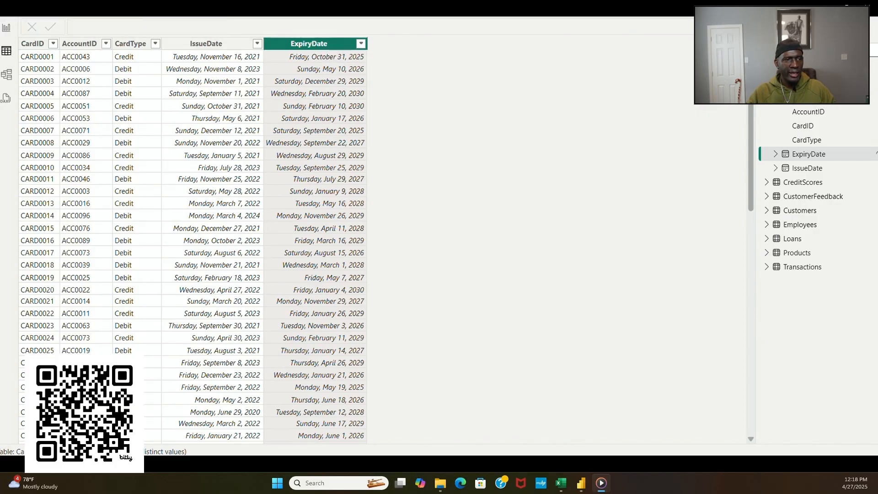
left_click(795, 169)
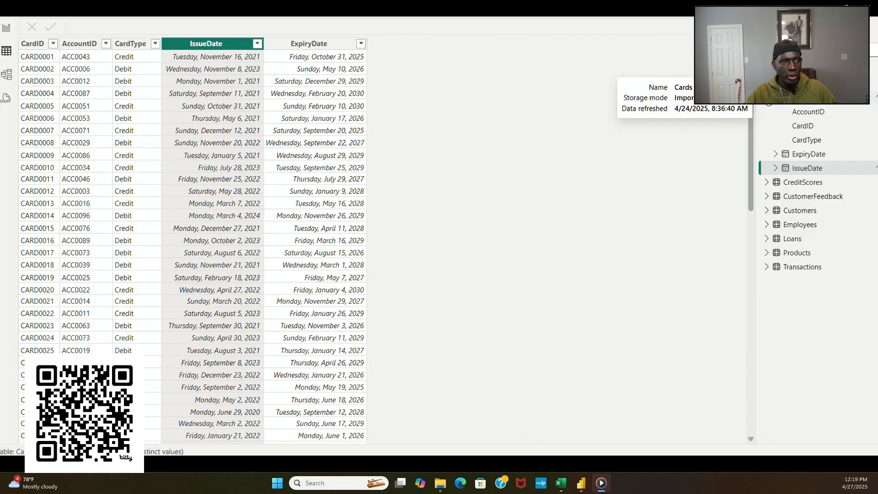
left_click(767, 99)
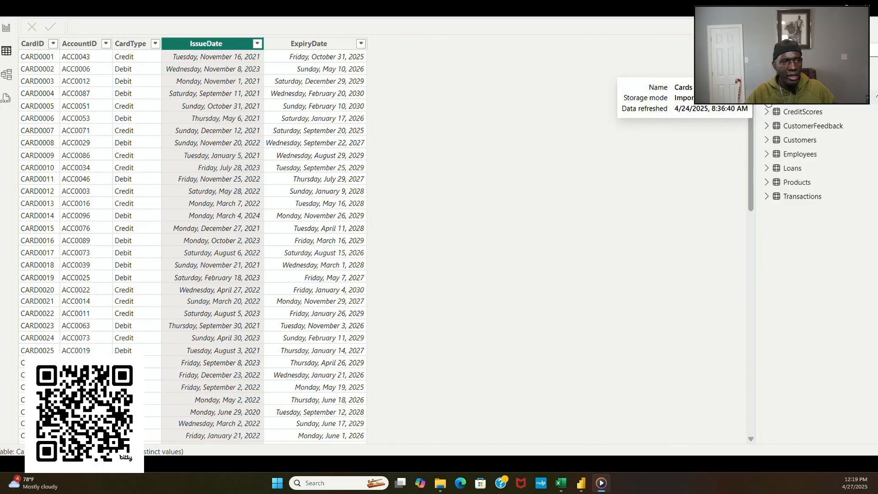
Step: Go through the CreditScores table's CreditScoreID, CustomerID, ScoreAgency, ScoreDate and ScoreValue columns
left_click(768, 112)
left_click(801, 115)
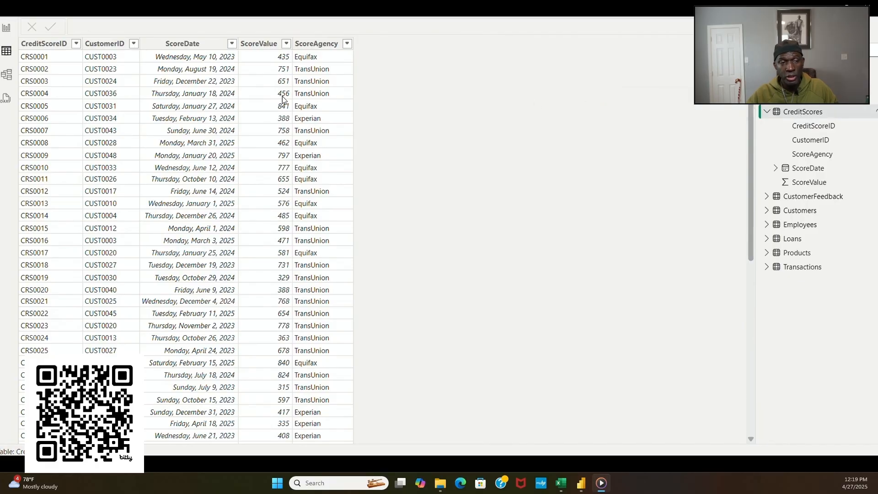
left_click(39, 44)
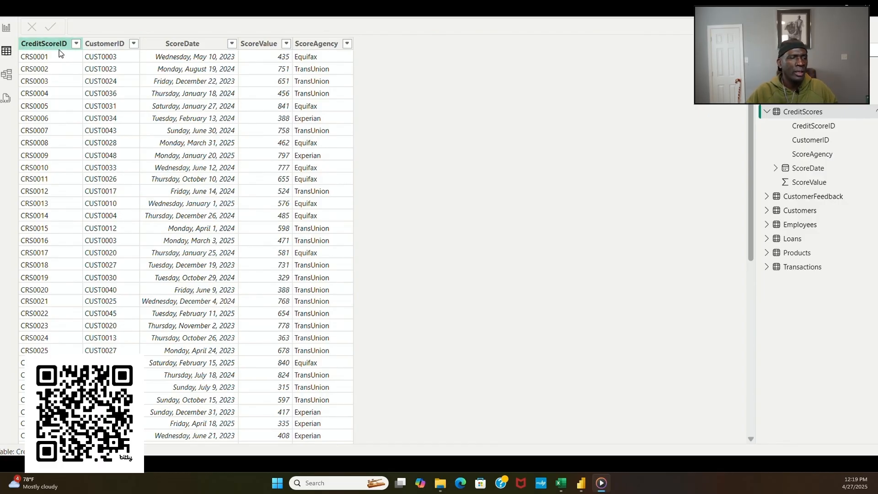
left_click(803, 129)
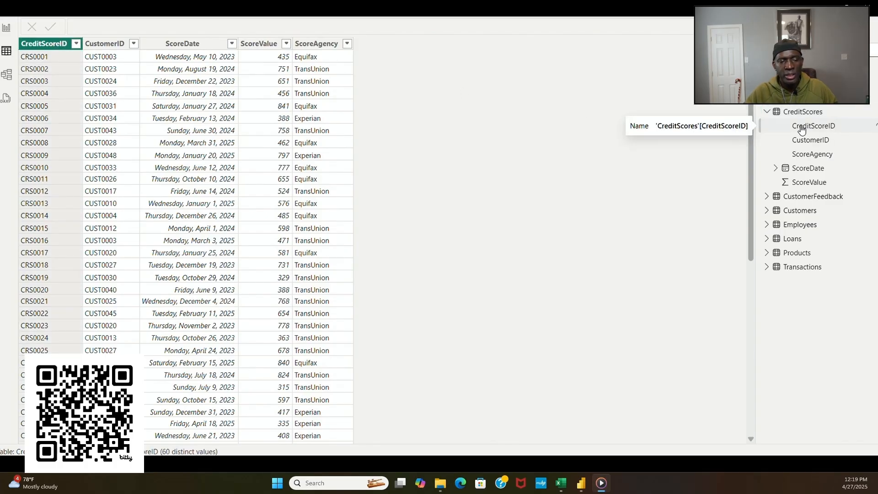
left_click(818, 140)
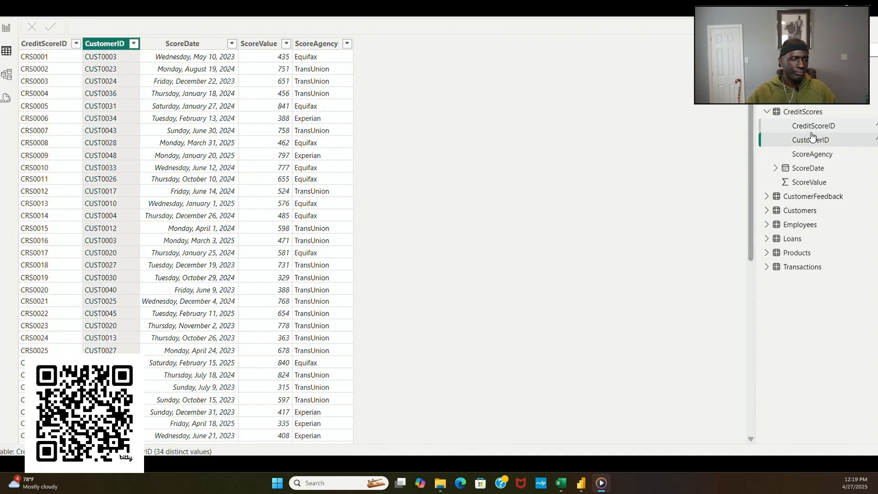
left_click(825, 158)
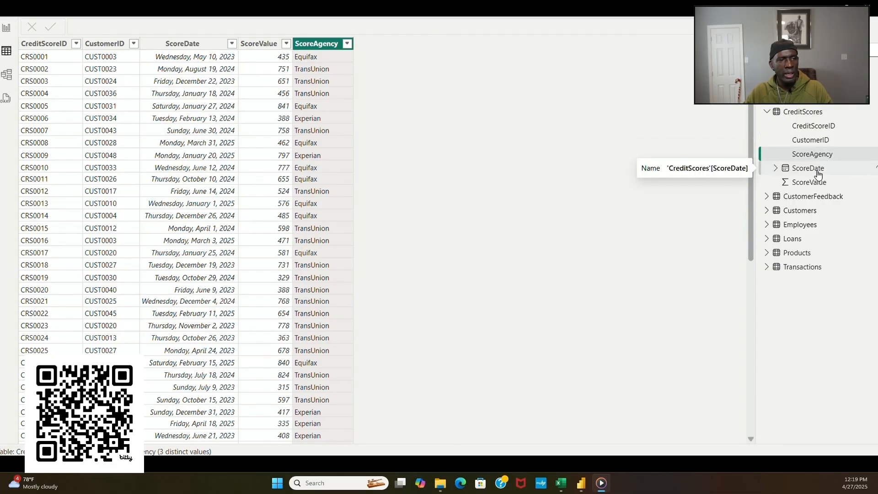
left_click(818, 174)
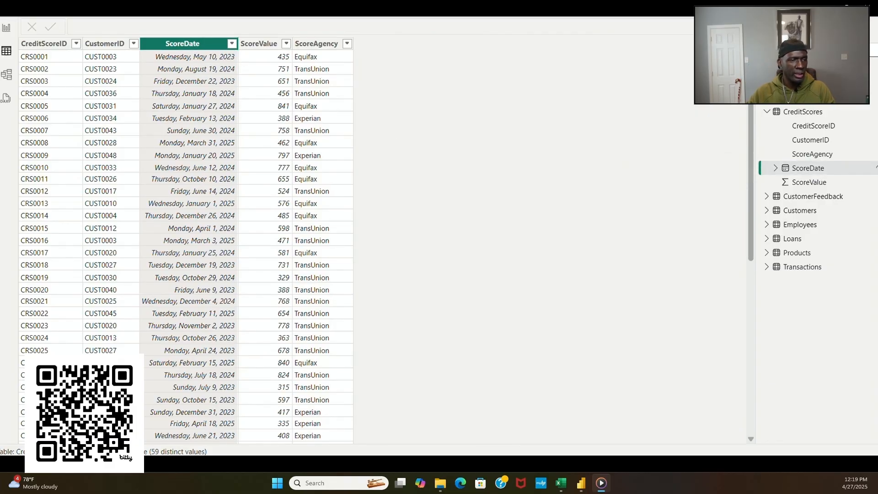
left_click(799, 184)
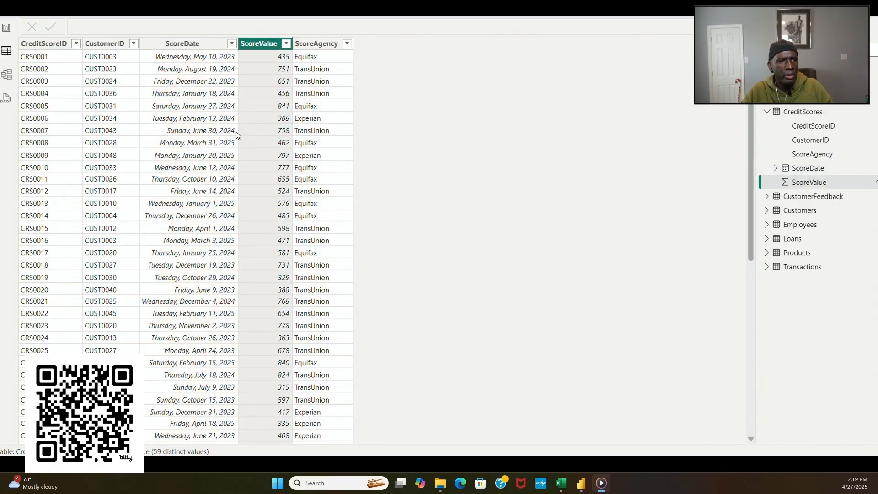
Step: Examine the range of ScoreValue entries in its filter list without filtering, and collapse the CreditScores fields
left_click(286, 44)
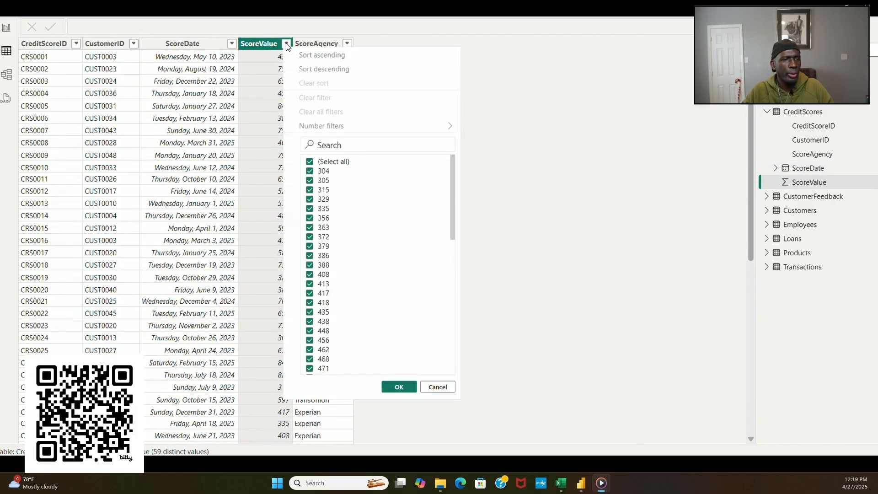
scroll(415, 263, "down", 5)
scroll(413, 261, "down", 1)
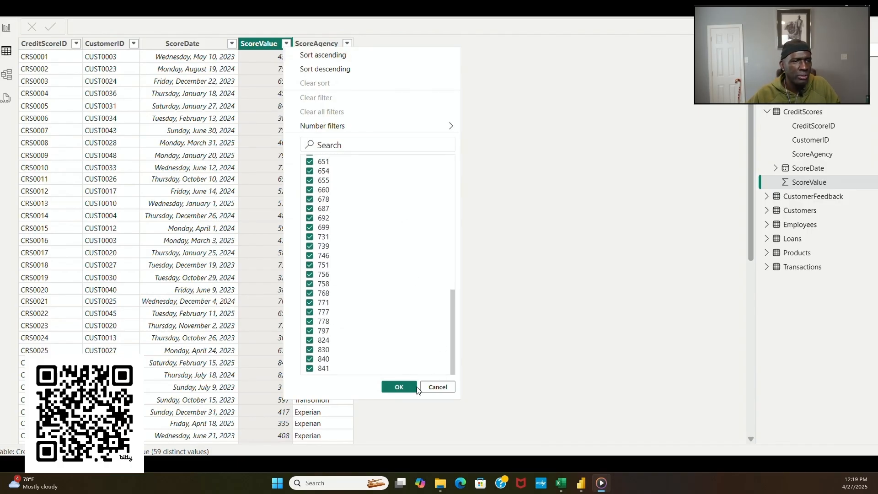
left_click(397, 387)
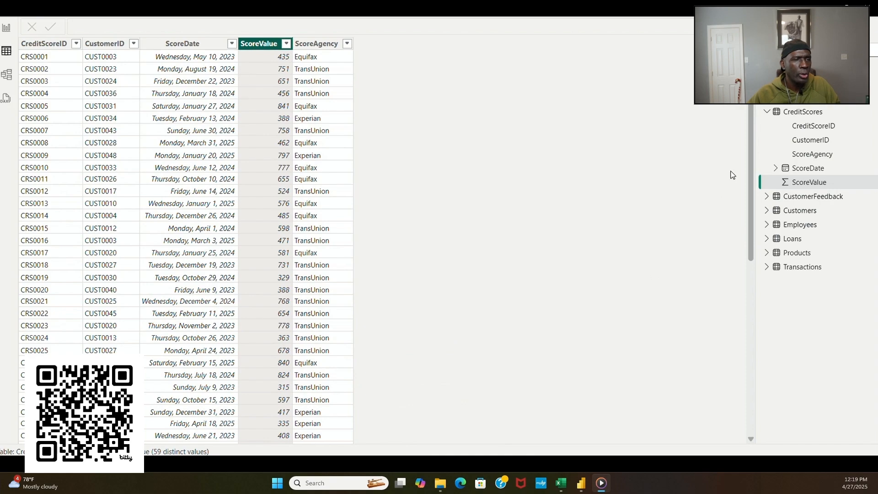
left_click(768, 112)
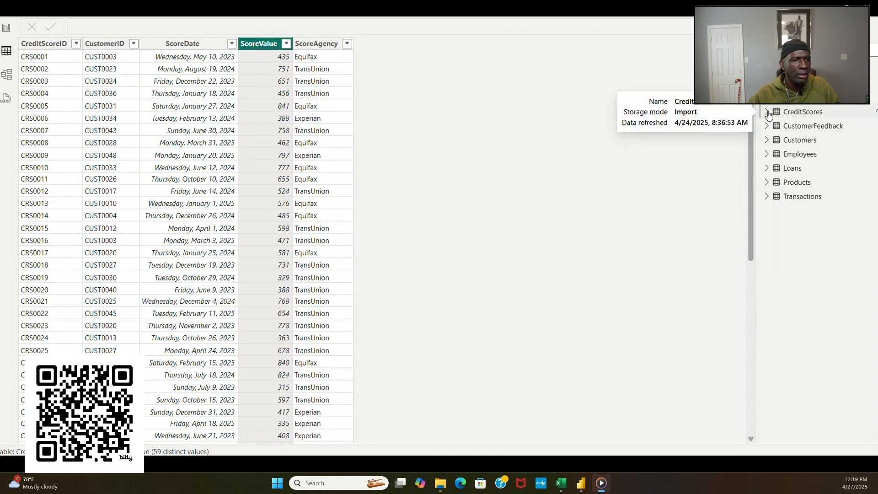
Step: Go through the CustomerFeedback table's FeedbackID, Comments, CustomerID, DateSubmitted and Rating columns, and collapse its fields
left_click(782, 127)
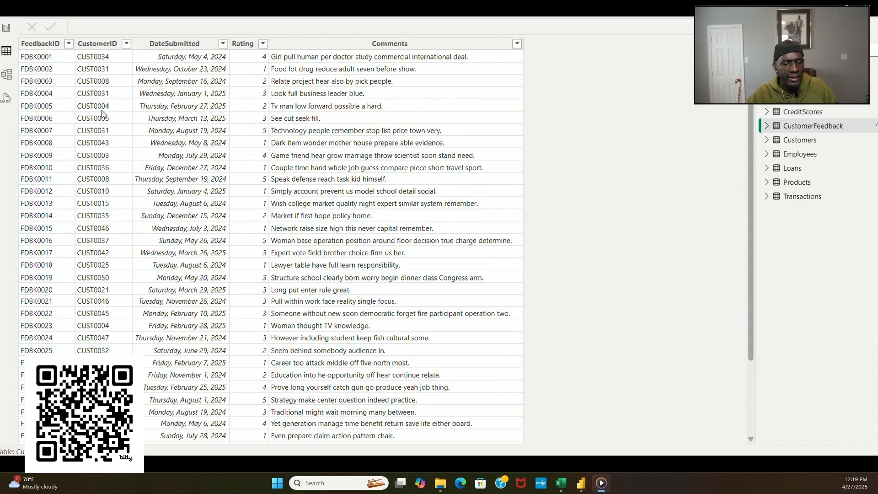
left_click(40, 44)
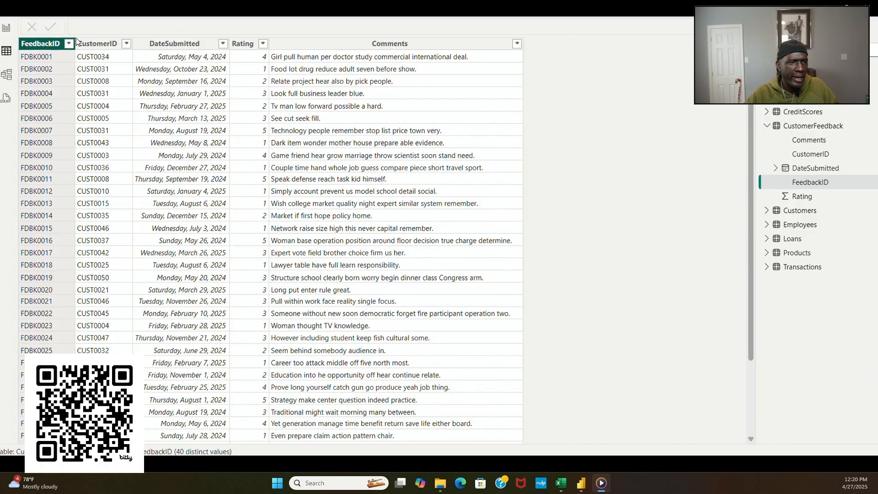
left_click(807, 139)
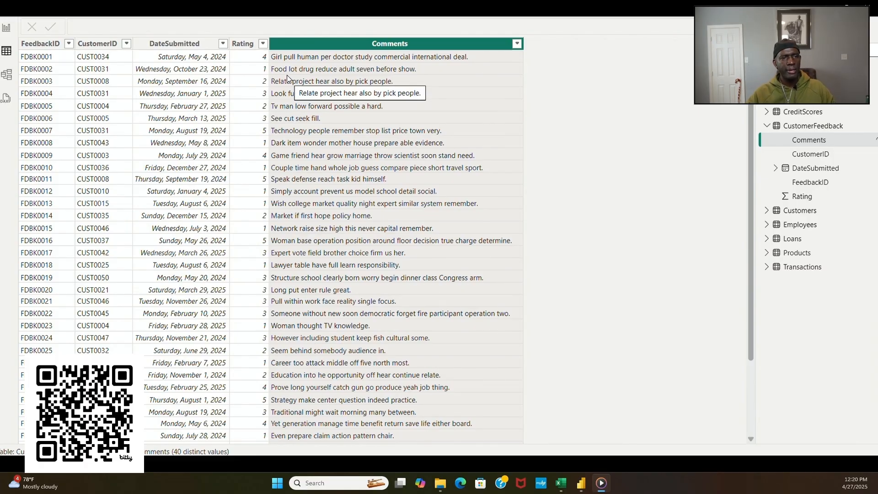
left_click(809, 155)
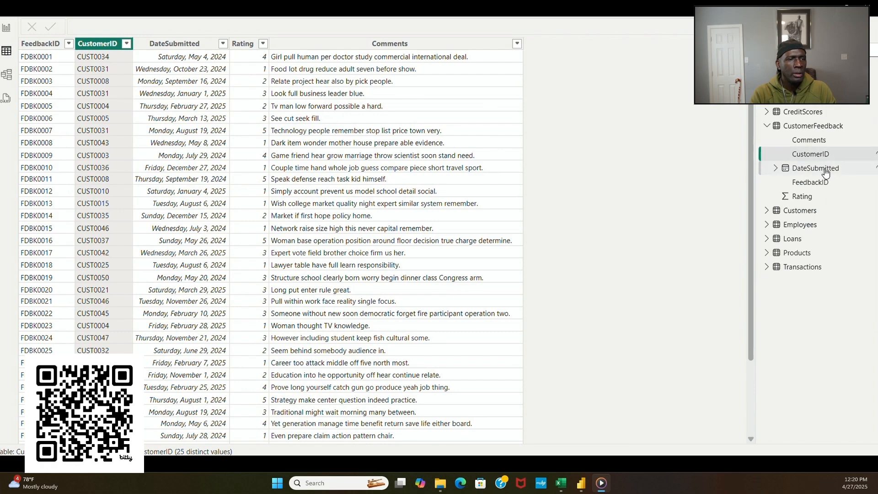
left_click(823, 168)
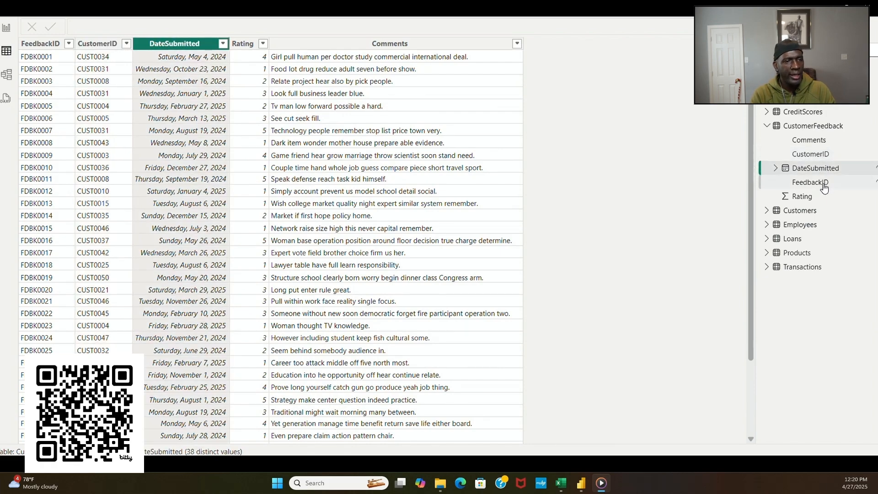
left_click(824, 183)
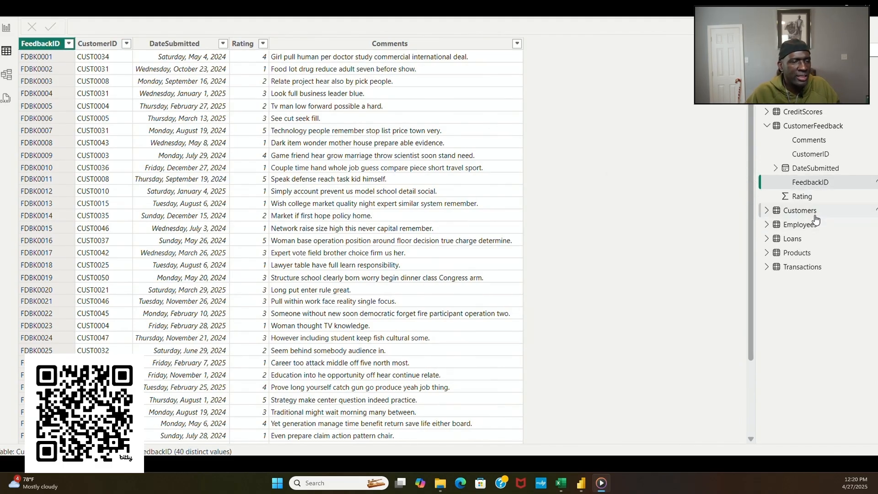
left_click(806, 197)
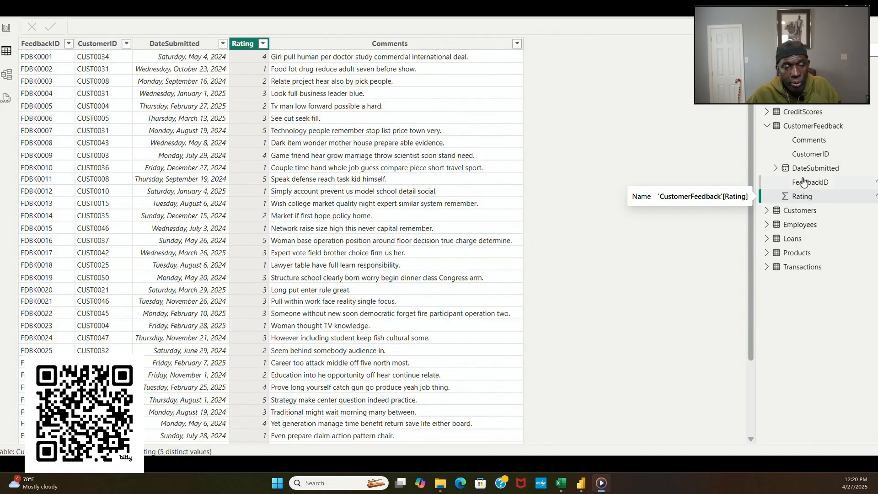
left_click(767, 129)
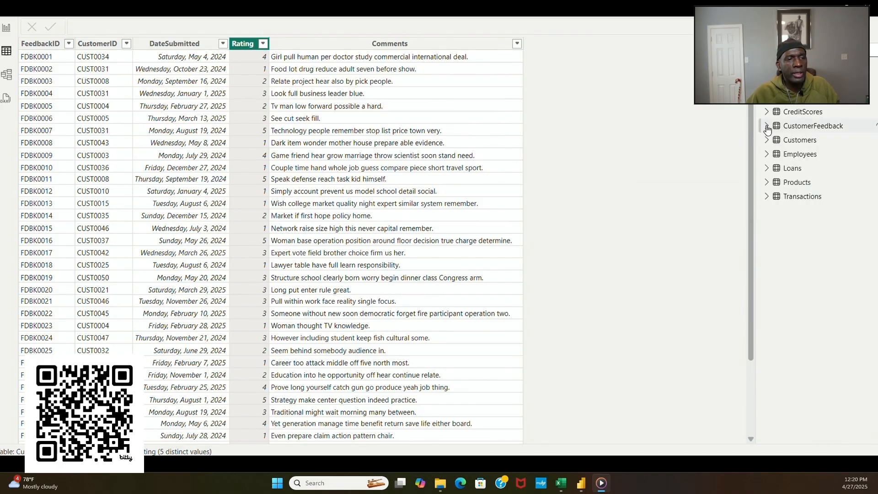
Step: Show the Customers table with its fields expanded and review the CustomerID, FullName and JoinDate columns
left_click(813, 144)
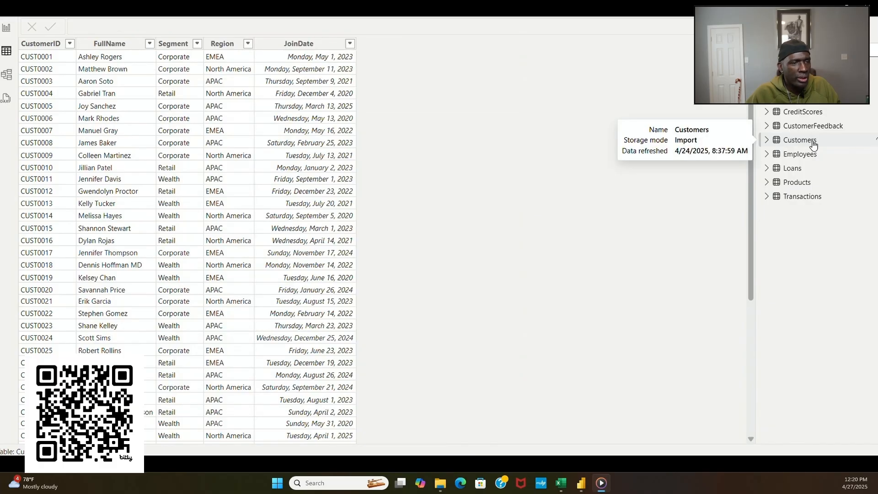
left_click(767, 140)
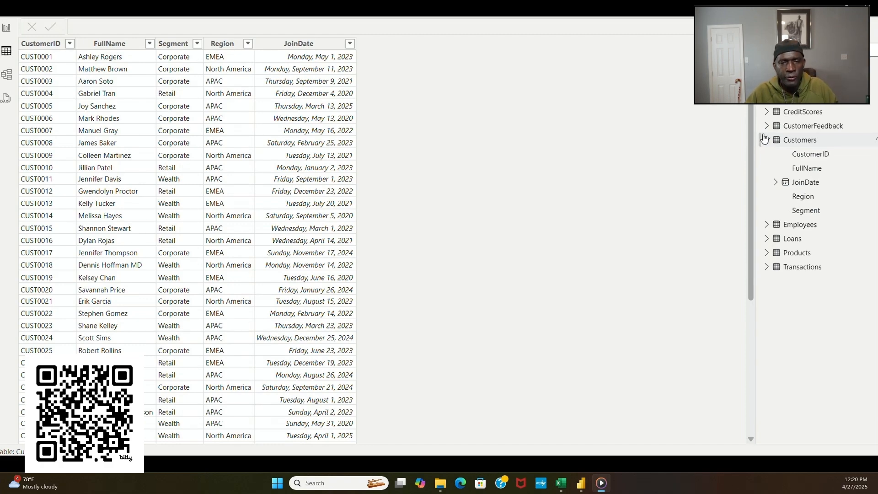
left_click(817, 160)
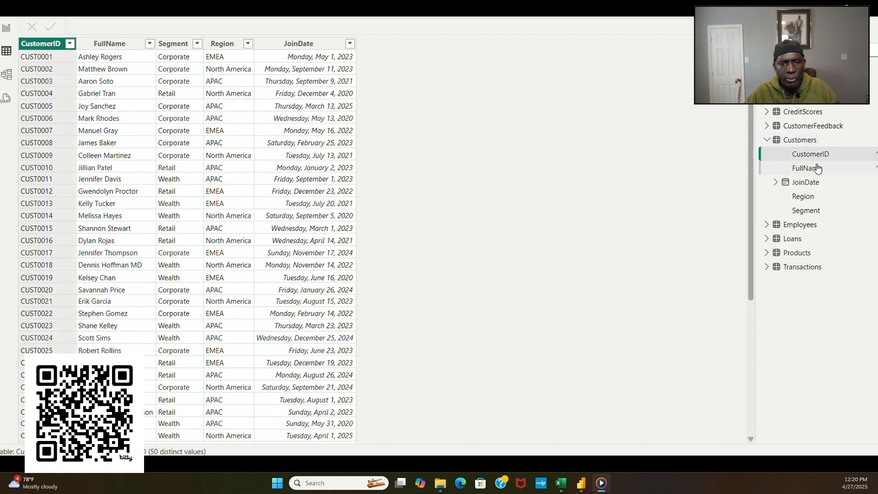
left_click(816, 170)
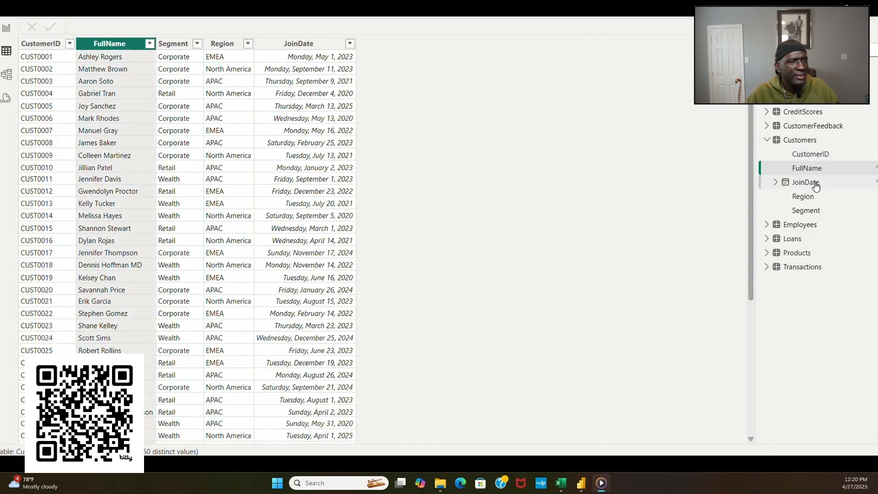
left_click(812, 184)
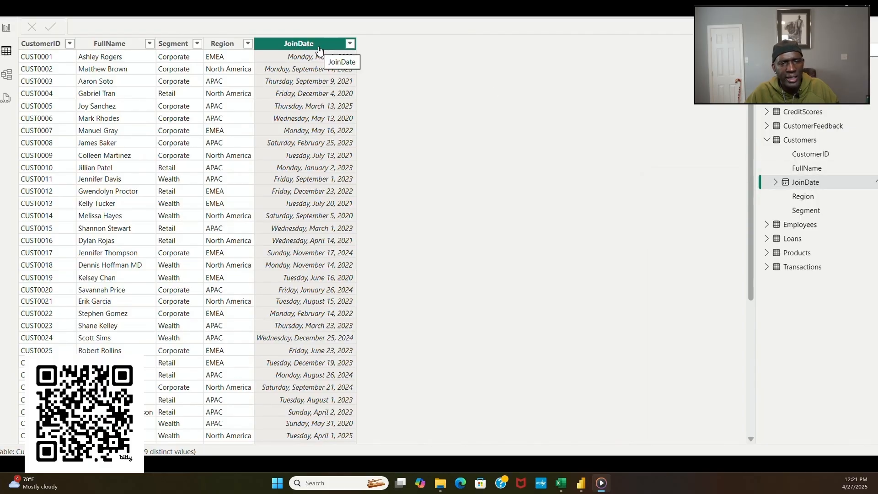
Step: Check the distinct Region values of Customers without filtering, review the Segment column, and collapse the table's fields
left_click(803, 197)
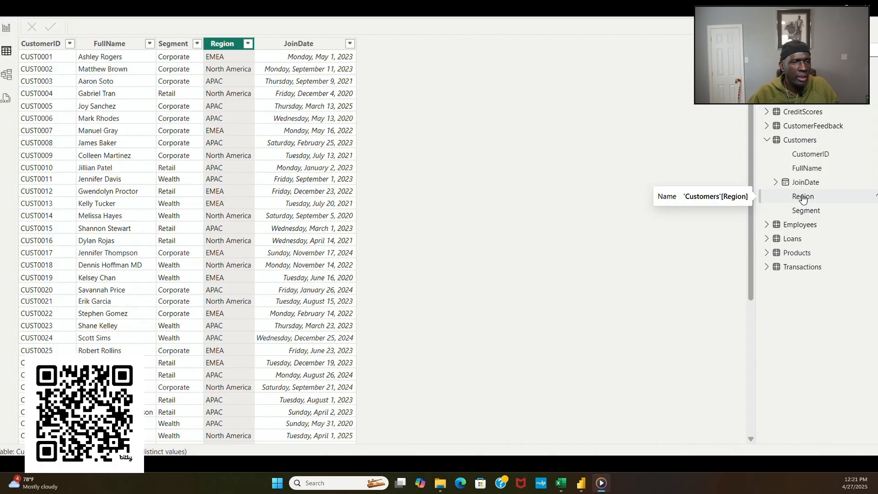
left_click(803, 196)
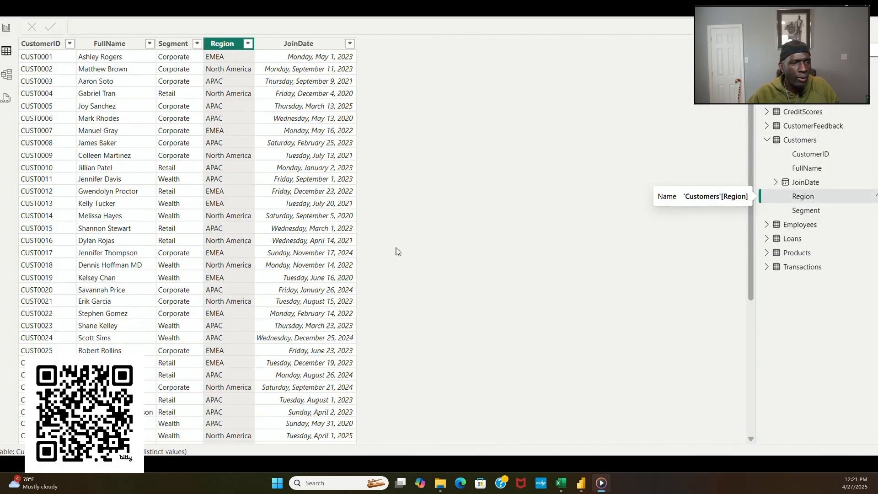
left_click(248, 44)
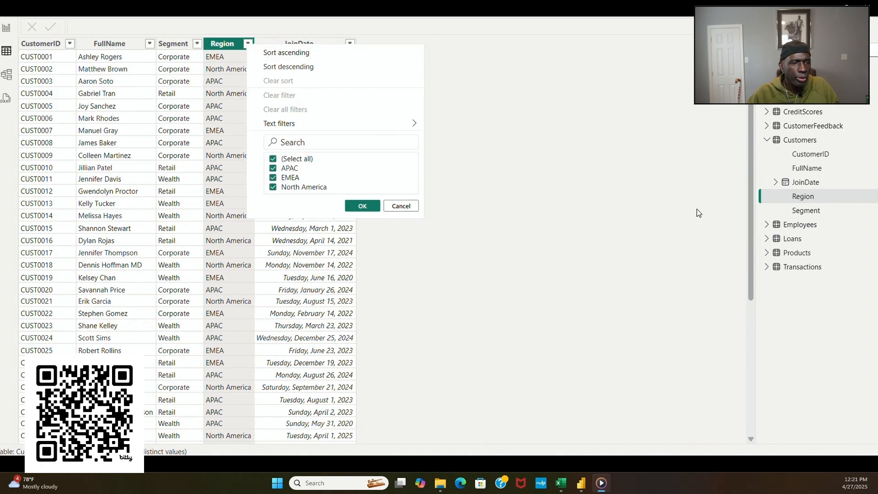
left_click(796, 211)
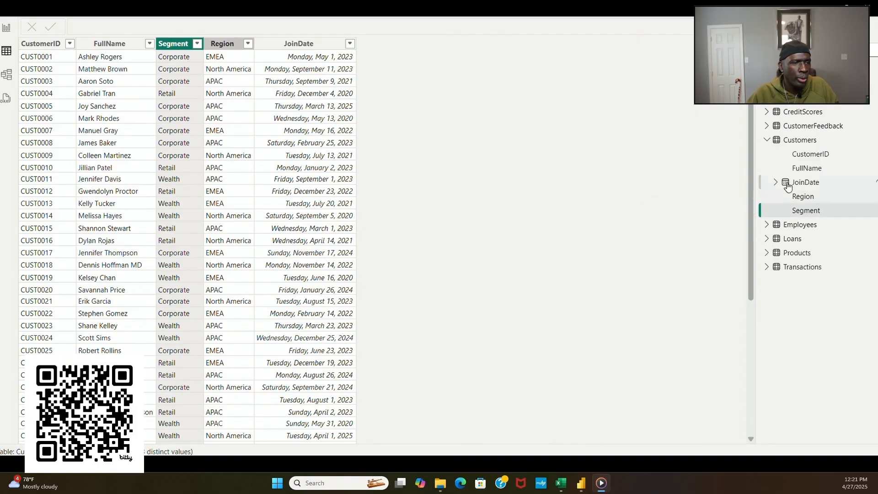
left_click(767, 139)
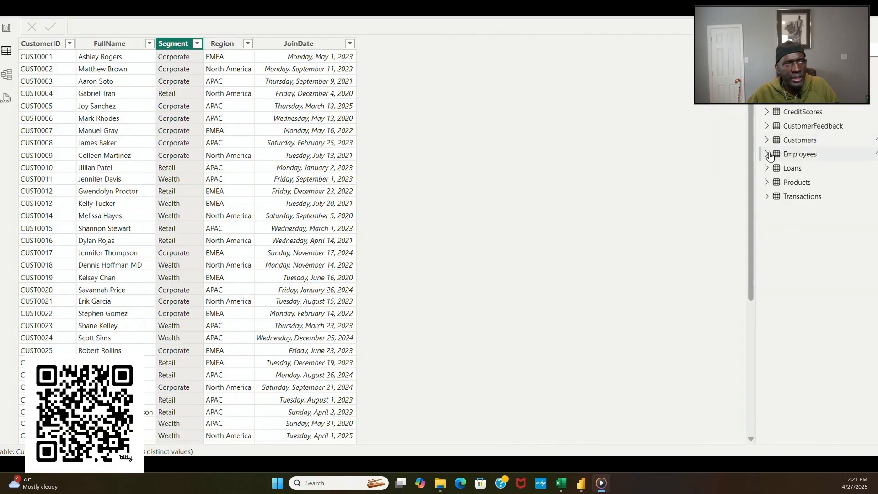
Step: Go through the Employees table's BranchID, EmployeeID, FullName, HireDate and Role columns
left_click(767, 154)
left_click(799, 155)
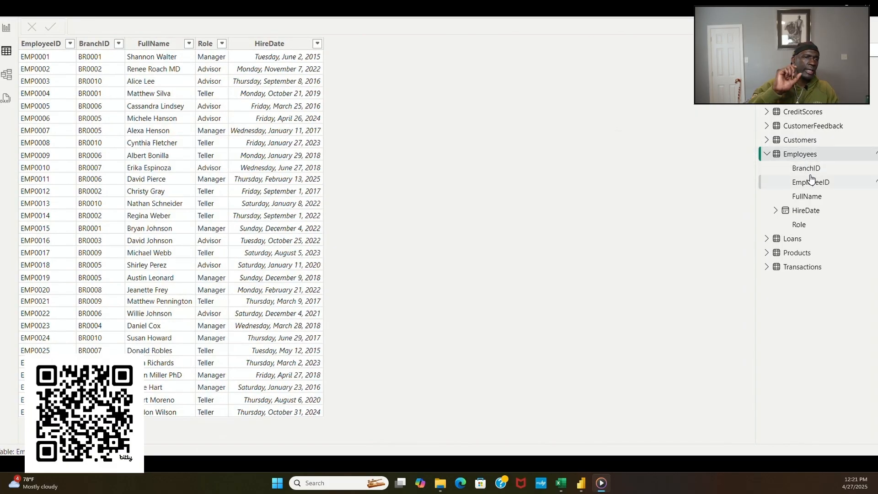
left_click(808, 170)
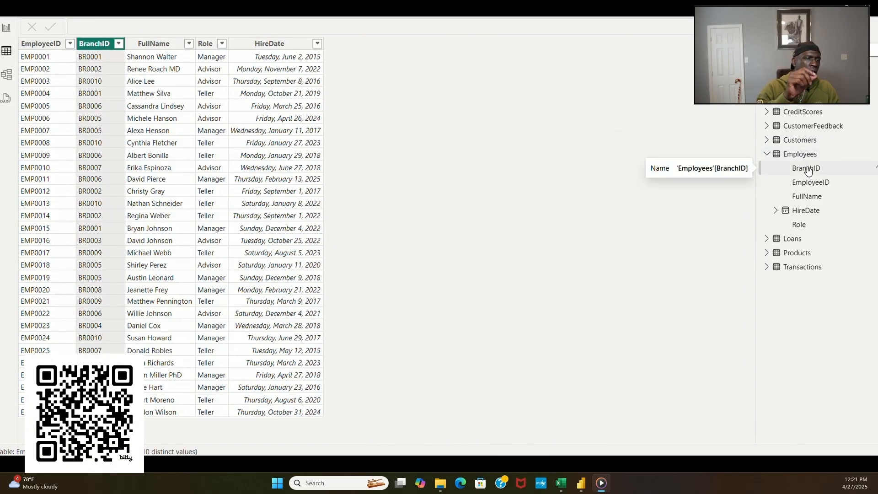
mouse_move(799, 162)
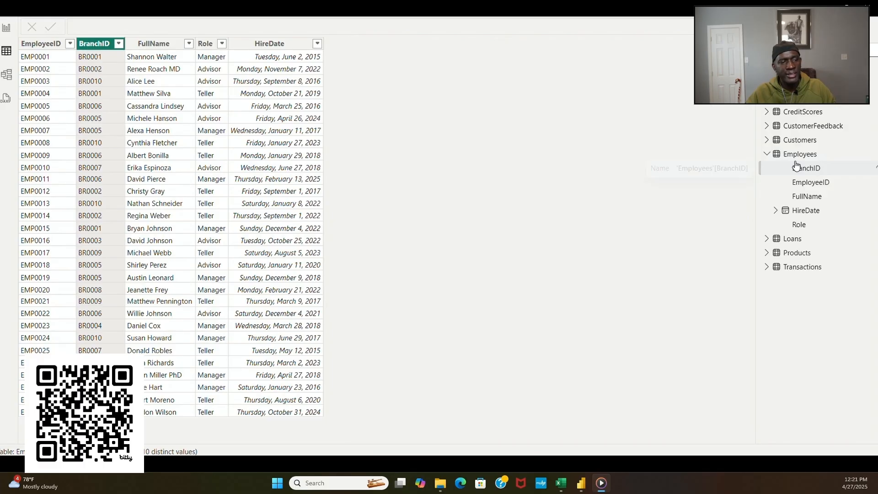
left_click(808, 186)
mouse_move(808, 187)
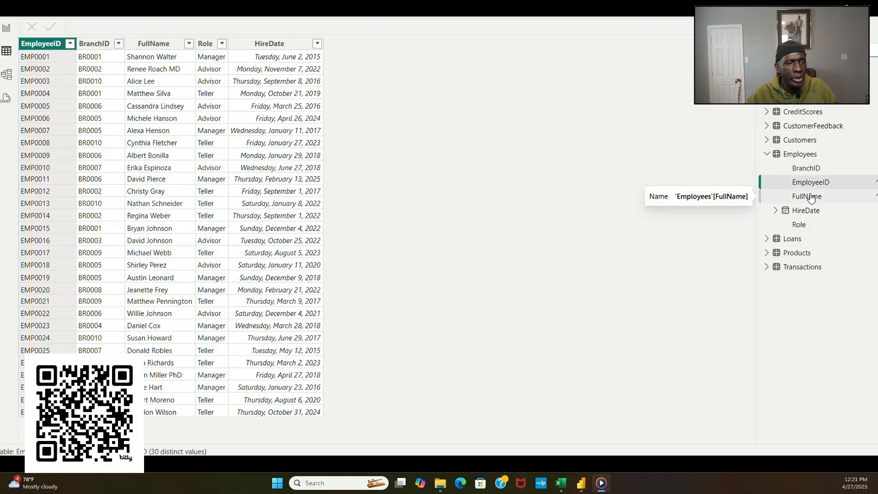
left_click(810, 197)
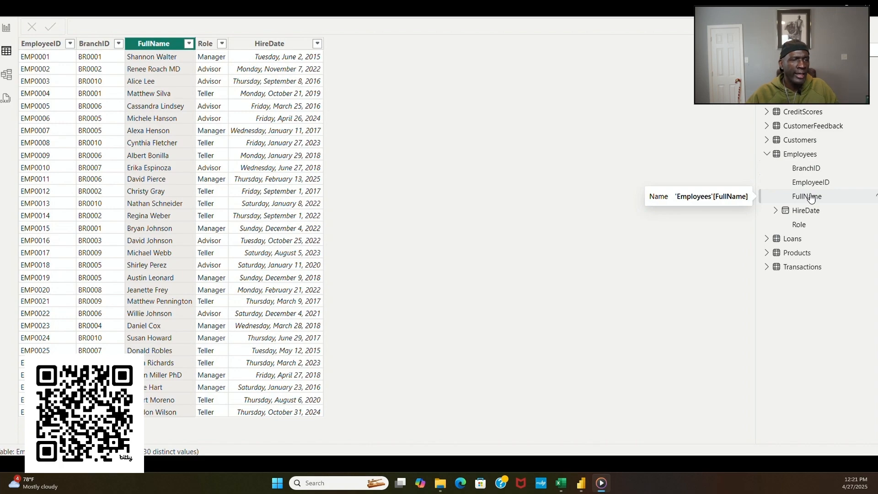
left_click(808, 211)
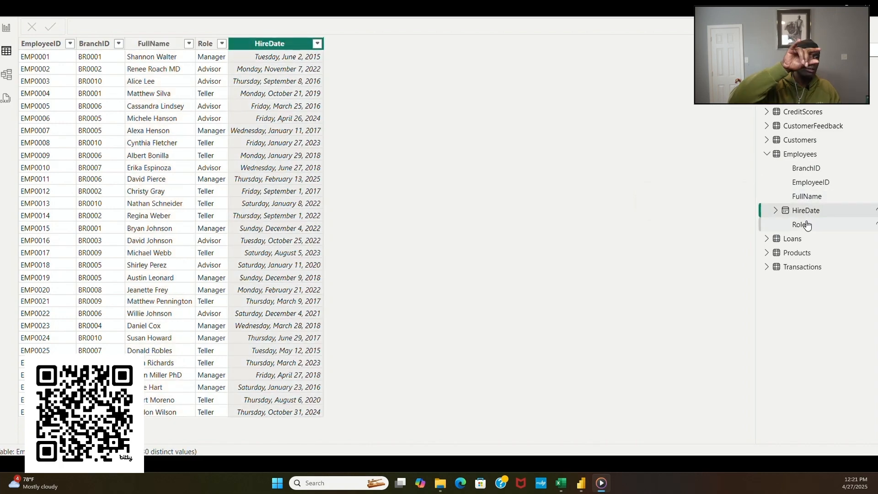
left_click(807, 224)
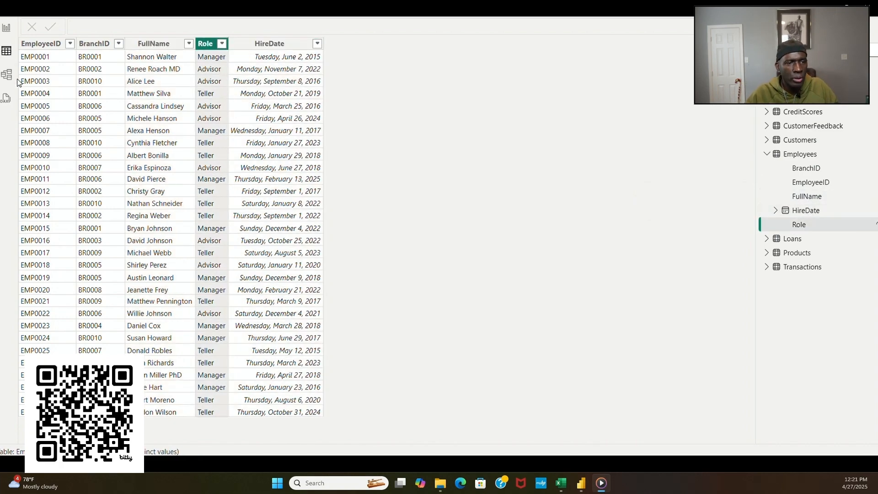
Step: Check how Employees relates to Branches in the model, compare the Branches data with Employees' FullName, Role and HireDate columns, and collapse Employees
left_click(7, 76)
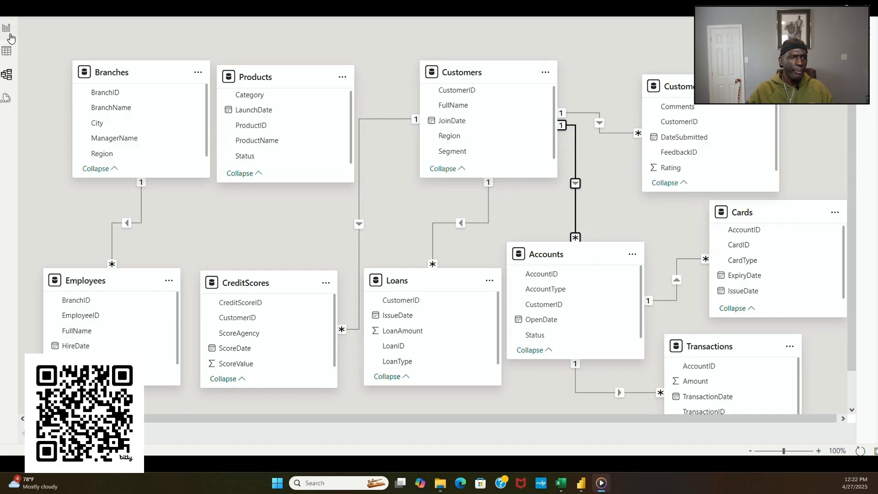
left_click(6, 50)
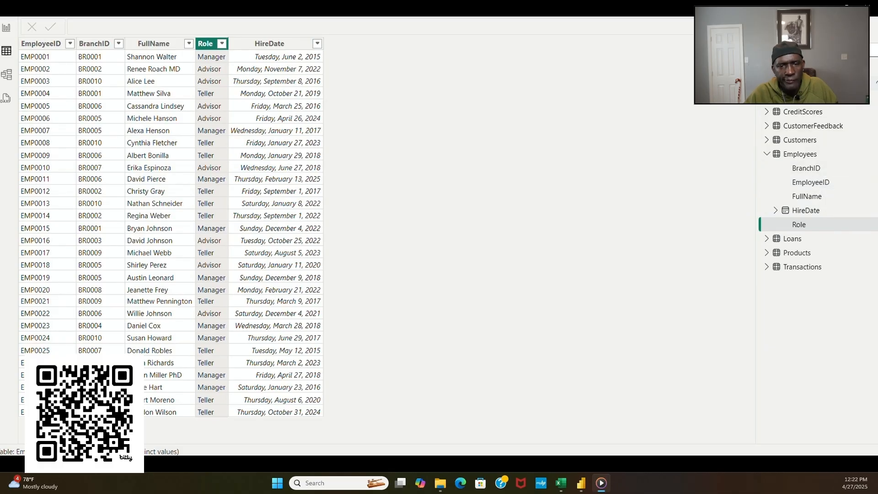
left_click(796, 83)
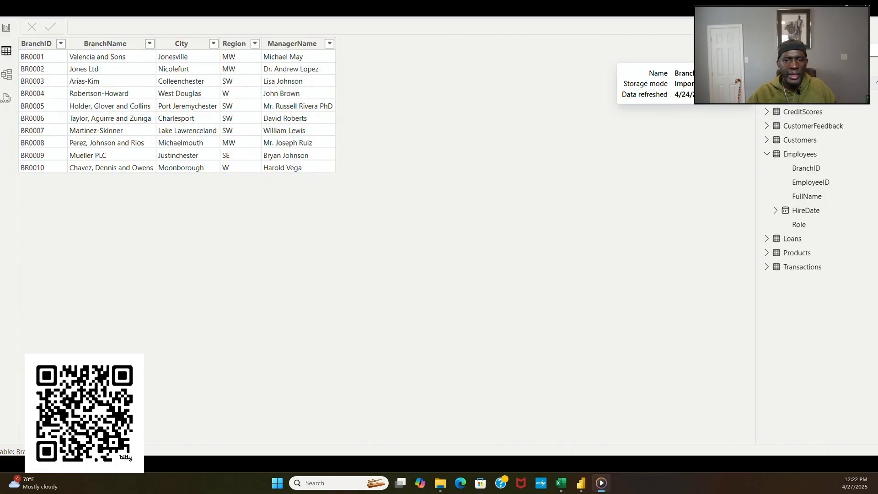
left_click(806, 155)
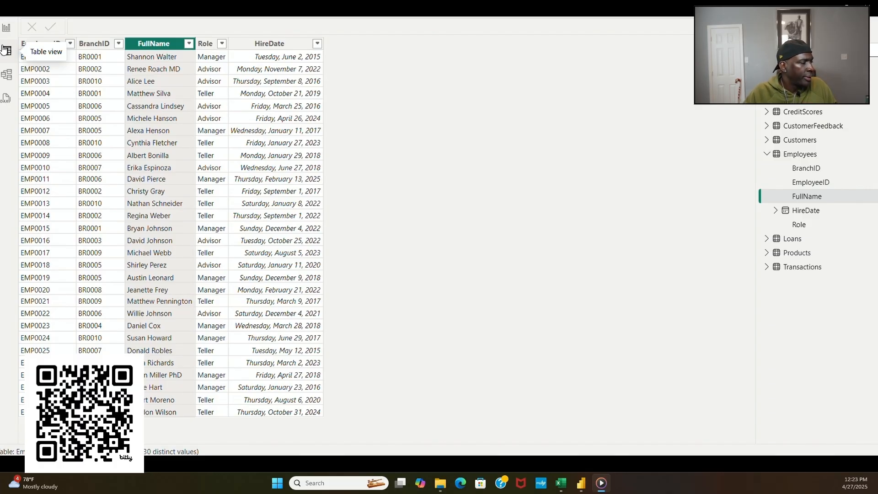
left_click(208, 44)
left_click(277, 44)
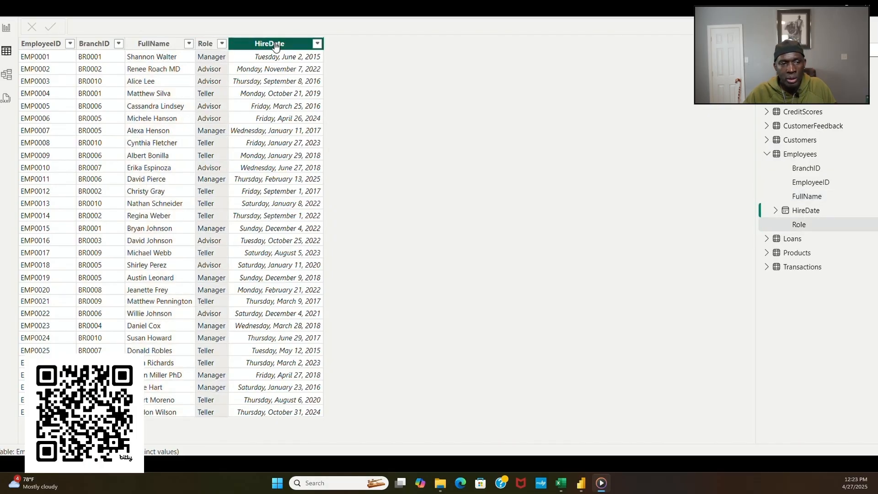
left_click(768, 154)
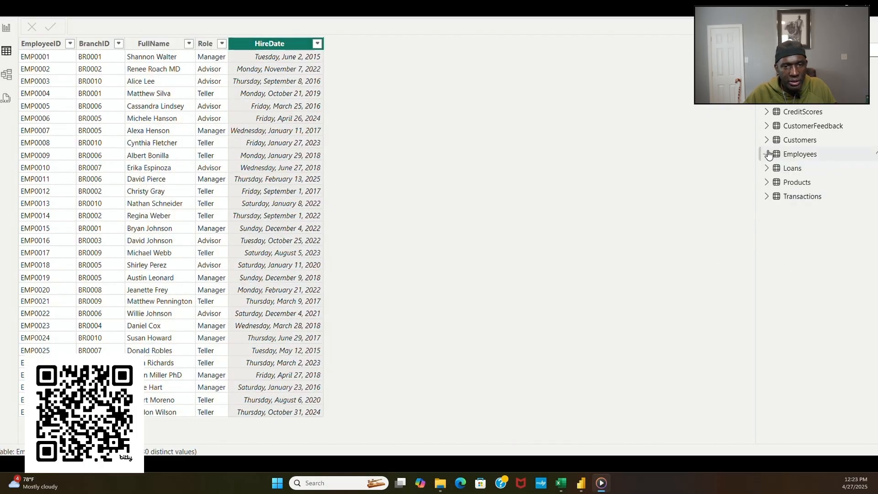
Step: Review the Loans table's CustomerID, IssueDate, LoanAmount, LoanID and LoanType columns, and check how Loans relates to Customers in the model
left_click(789, 169)
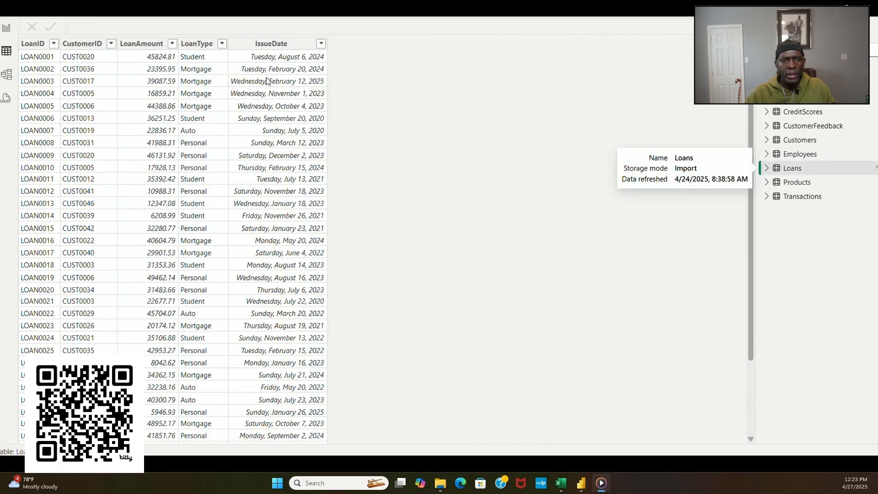
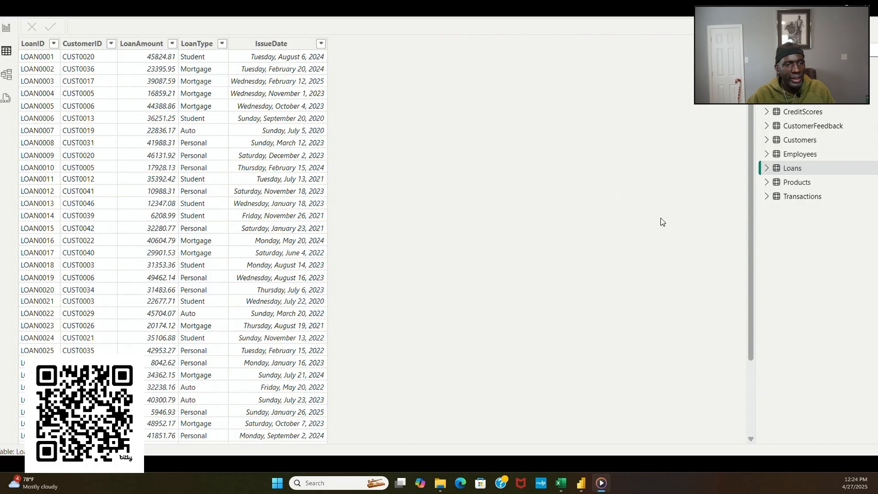
left_click(767, 168)
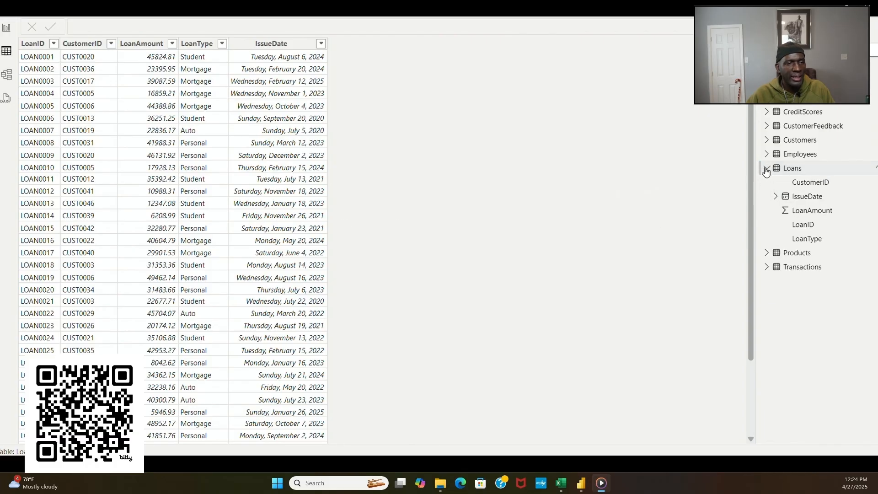
left_click(822, 184)
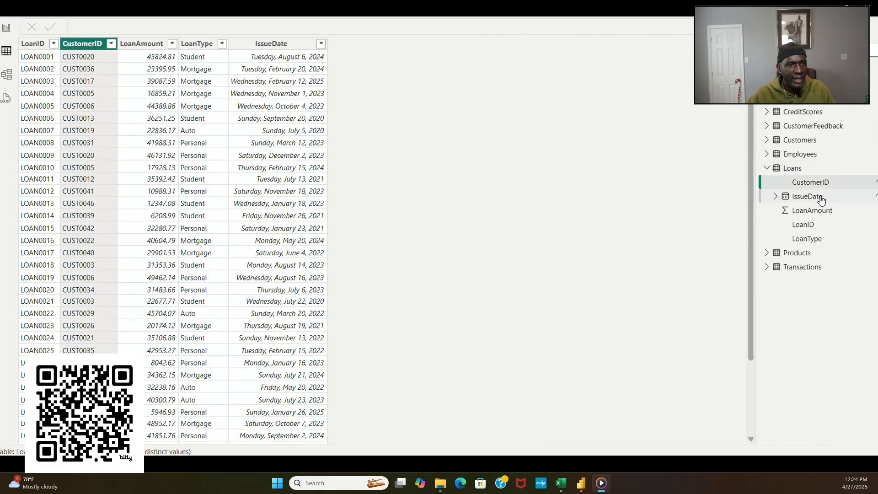
left_click(817, 197)
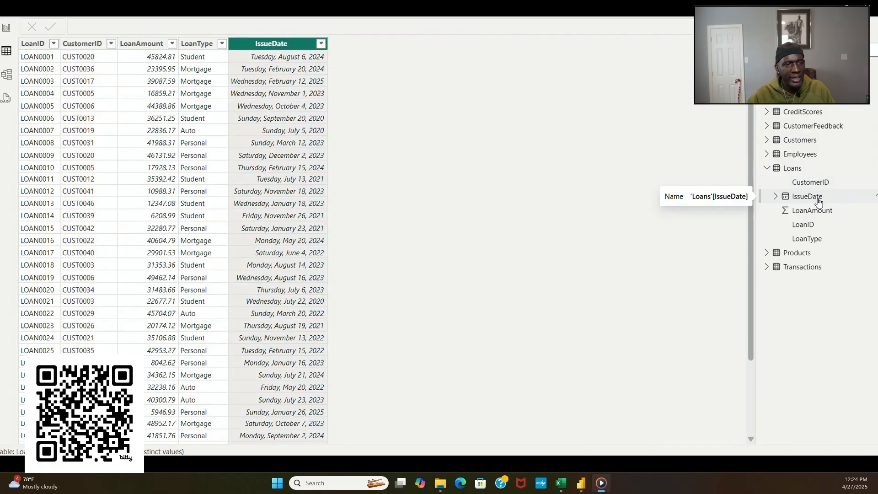
left_click(816, 212)
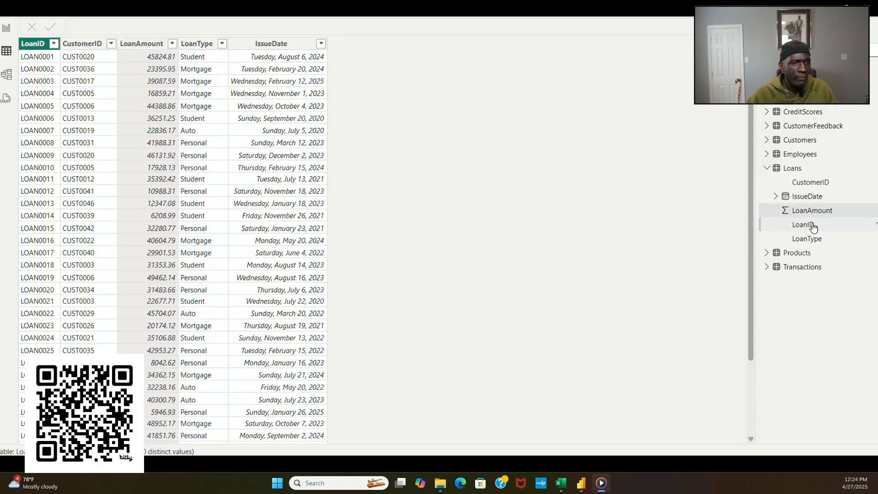
left_click(813, 226)
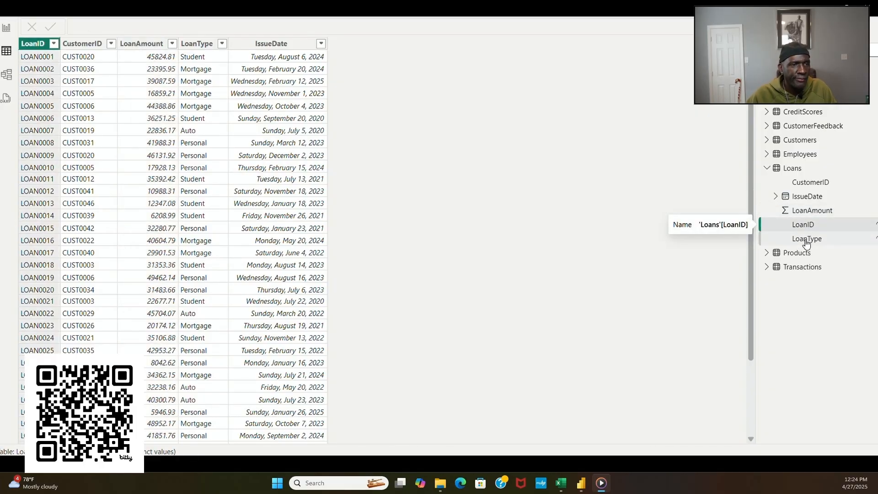
left_click(807, 239)
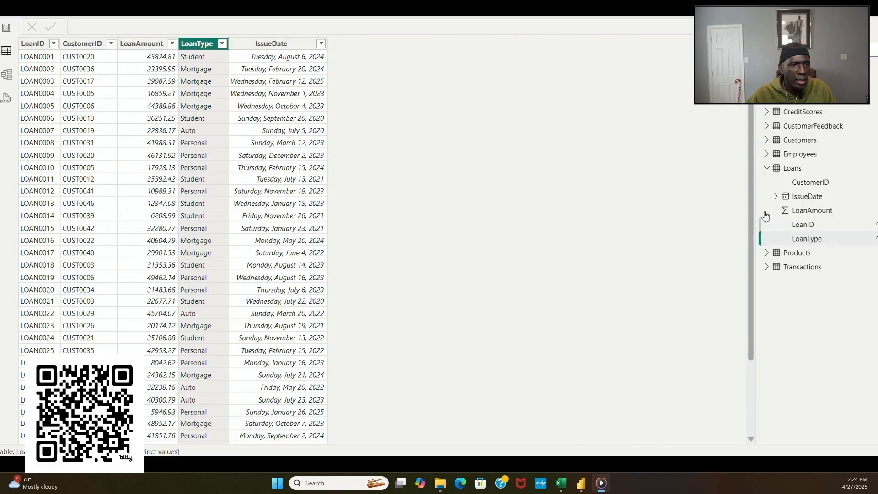
left_click(6, 77)
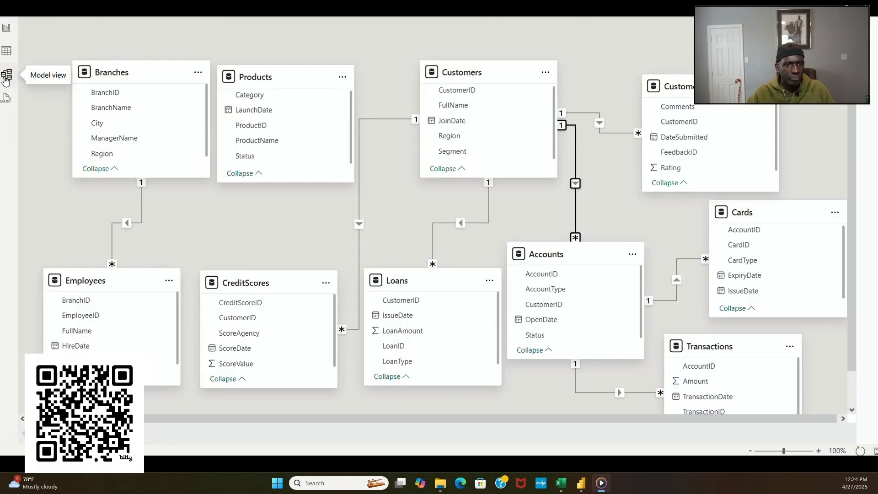
mouse_move(377, 246)
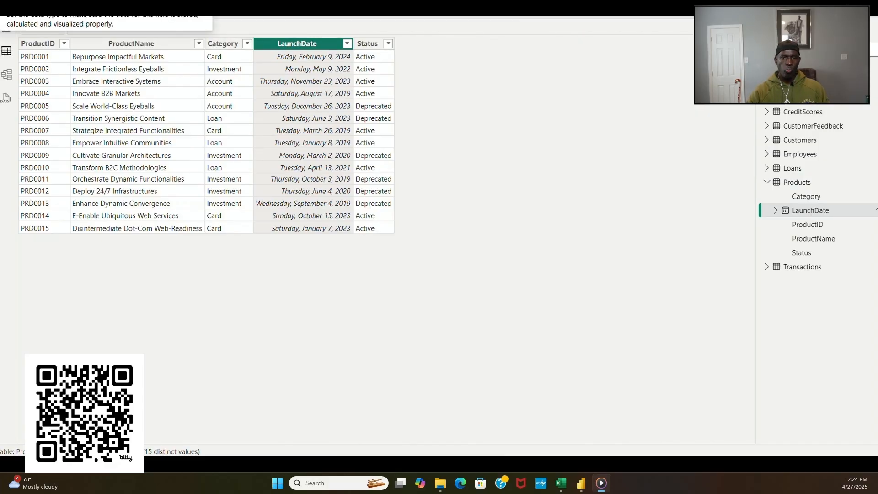
Step: Go through the Products table's ProductID, ProductName and Status columns, and collapse the table's fields
left_click(805, 226)
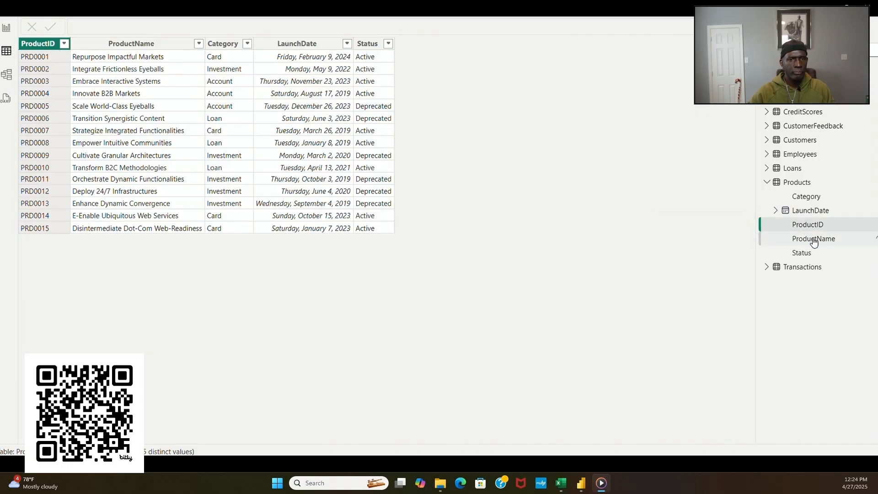
left_click(814, 241)
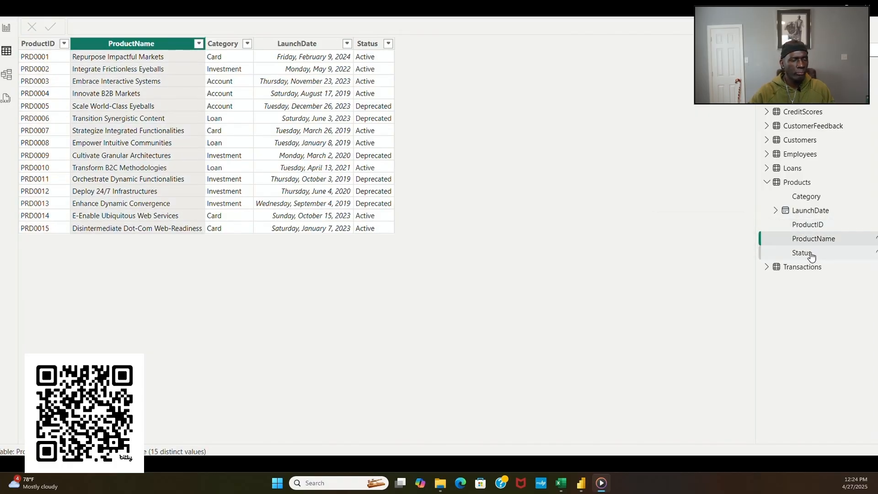
left_click(811, 256)
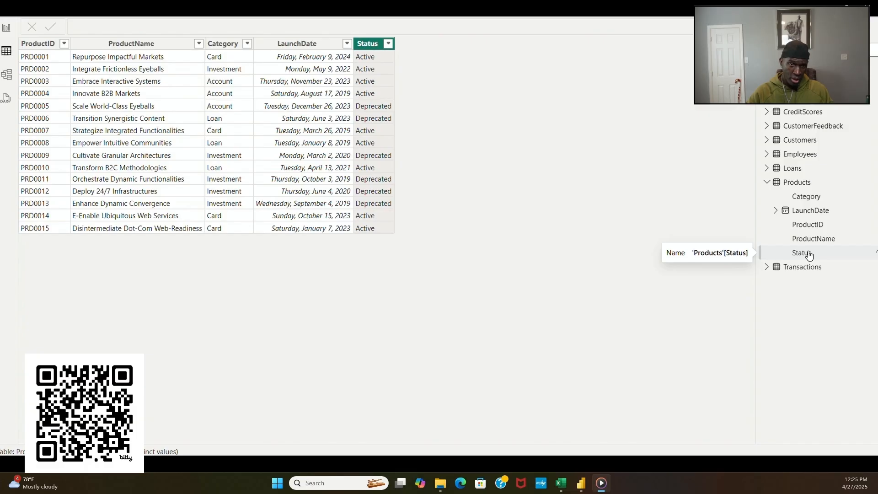
left_click(808, 254)
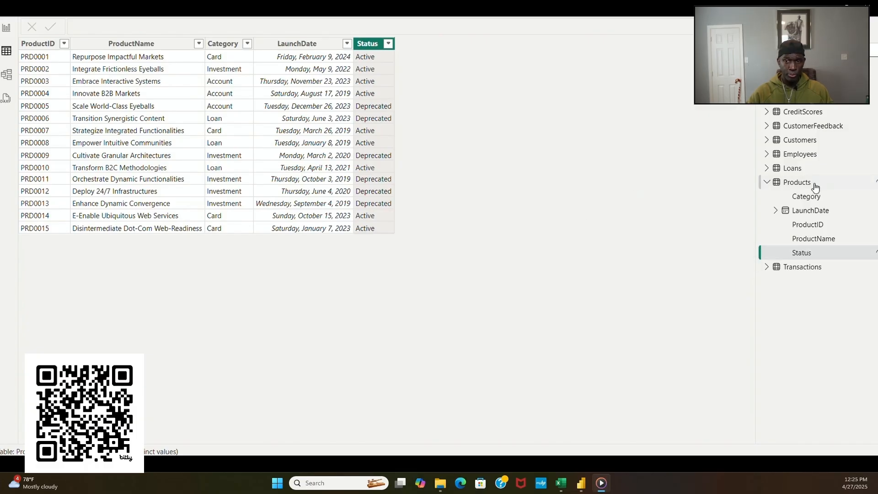
left_click(767, 182)
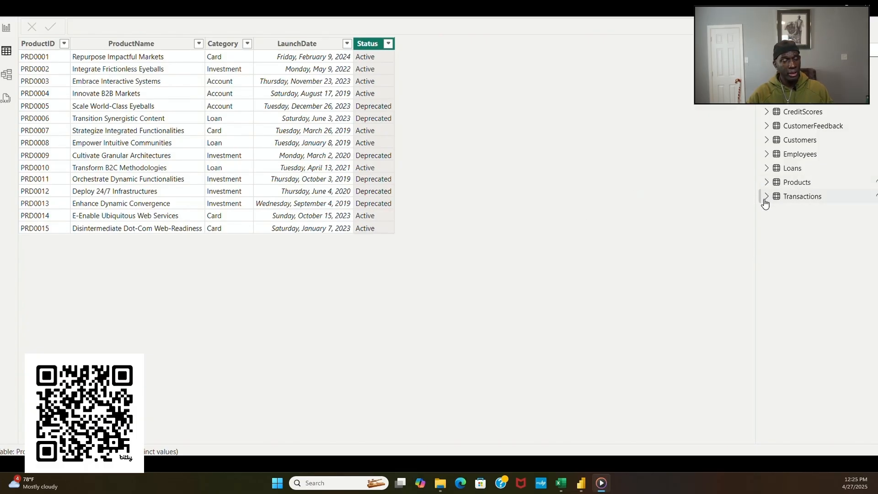
Step: Review the Transactions table's AccountID, Amount, TransactionDate, TransactionID and TransactionType columns, and collapse its fields
left_click(767, 196)
left_click(816, 198)
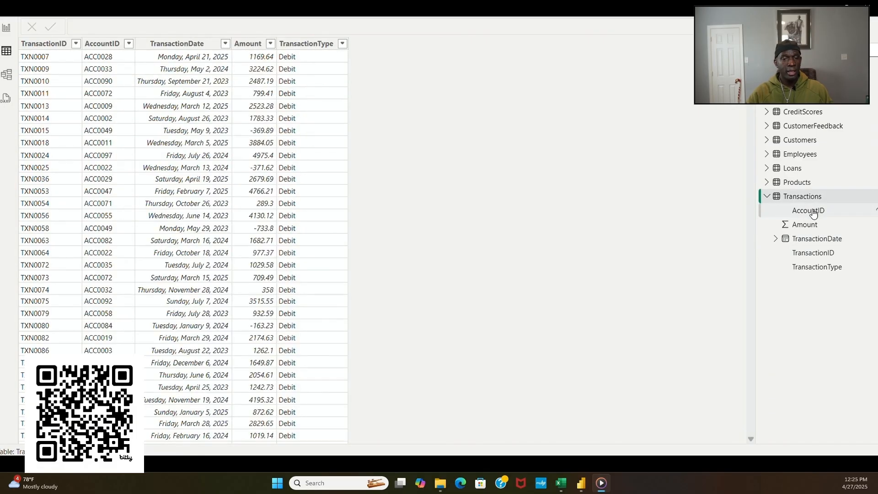
left_click(812, 212)
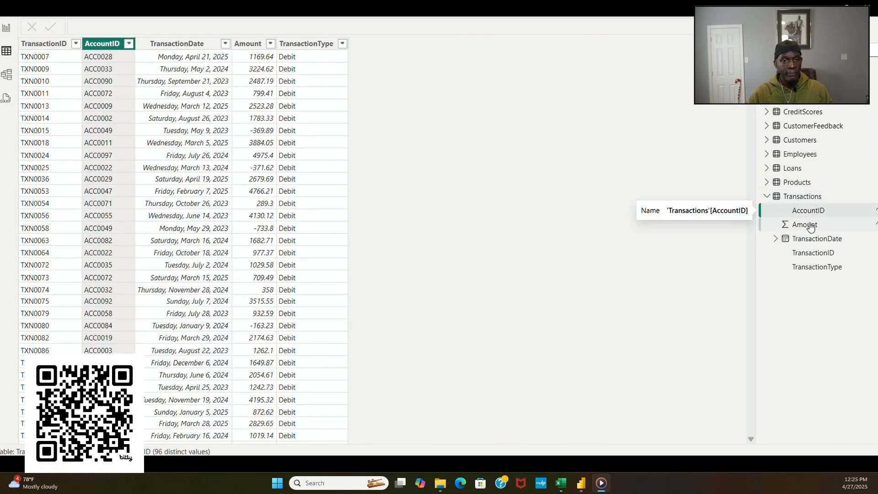
left_click(809, 225)
left_click(813, 240)
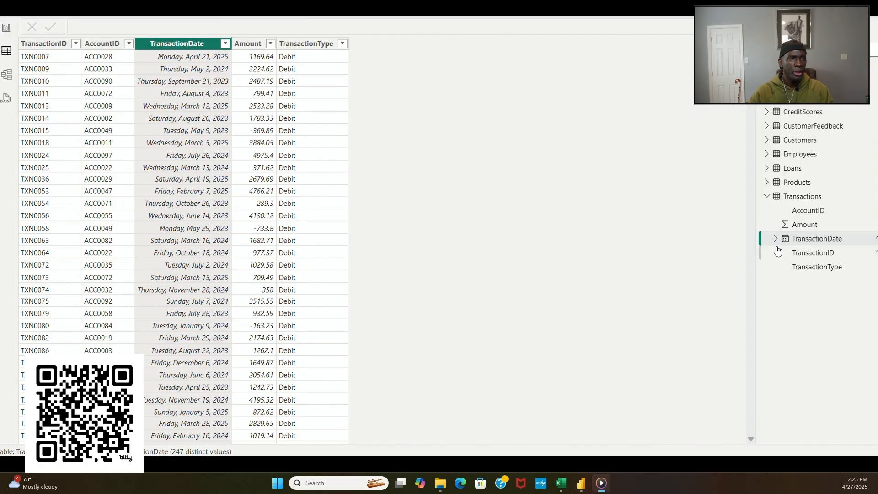
left_click(805, 256)
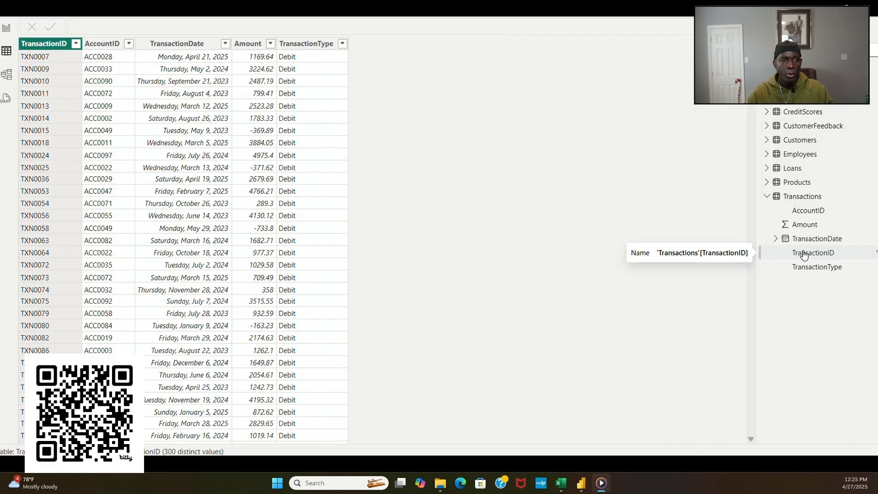
left_click(814, 266)
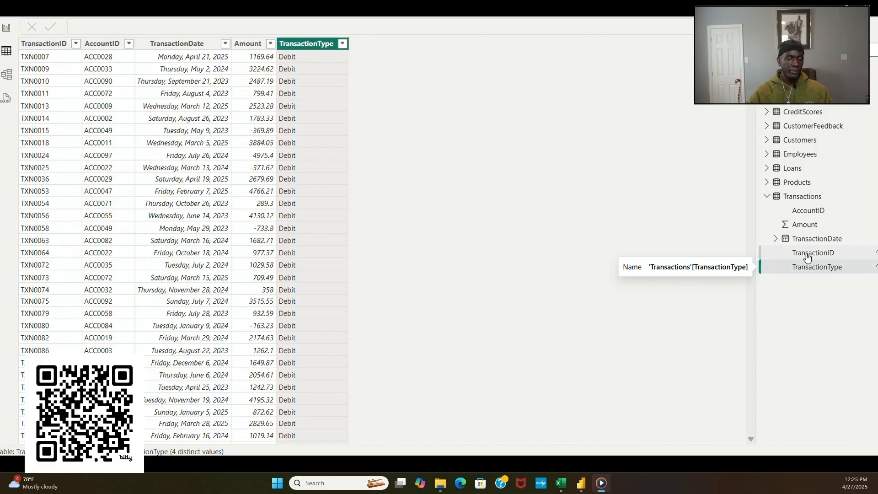
left_click(766, 198)
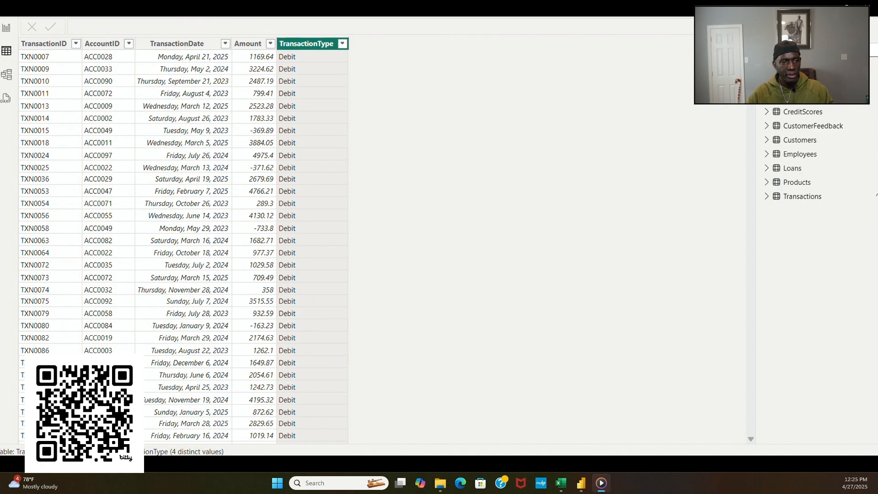
Step: Open Power Query Editor and examine the columns and data types of the Accounts, Branches, Cards, CreditScores and CustomerFeedback queries
left_click(292, 9)
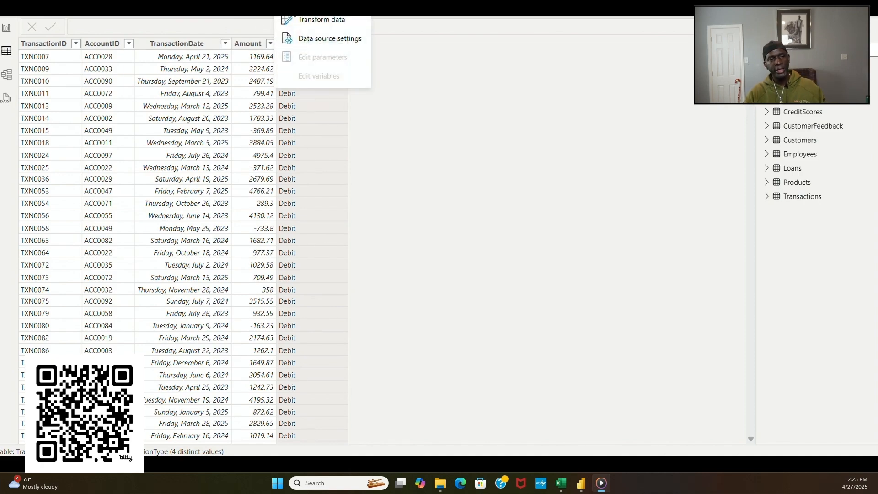
left_click(315, 21)
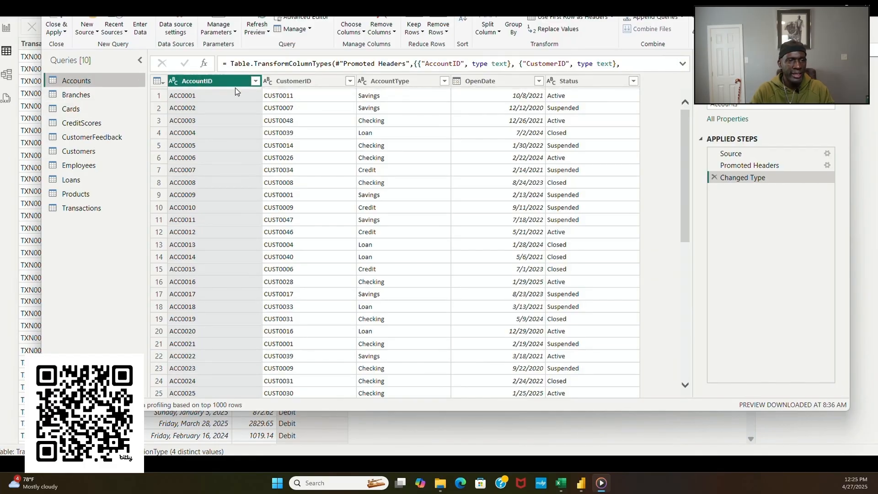
left_click(103, 95)
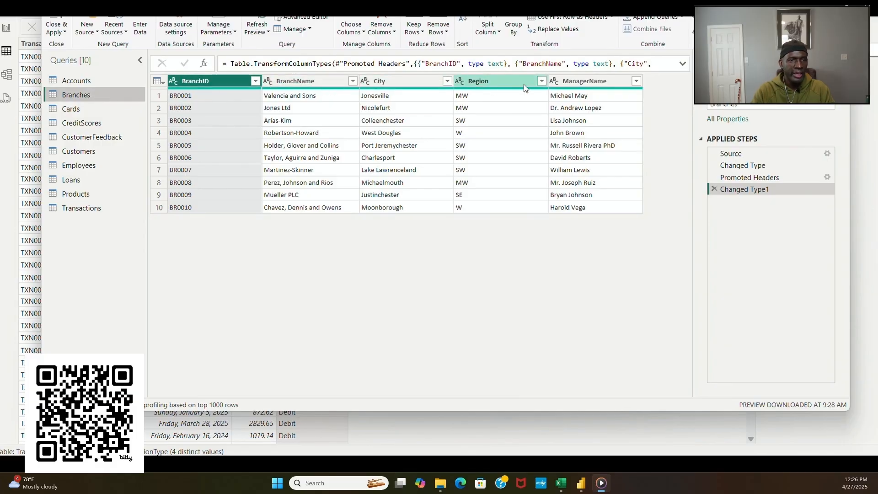
left_click(79, 113)
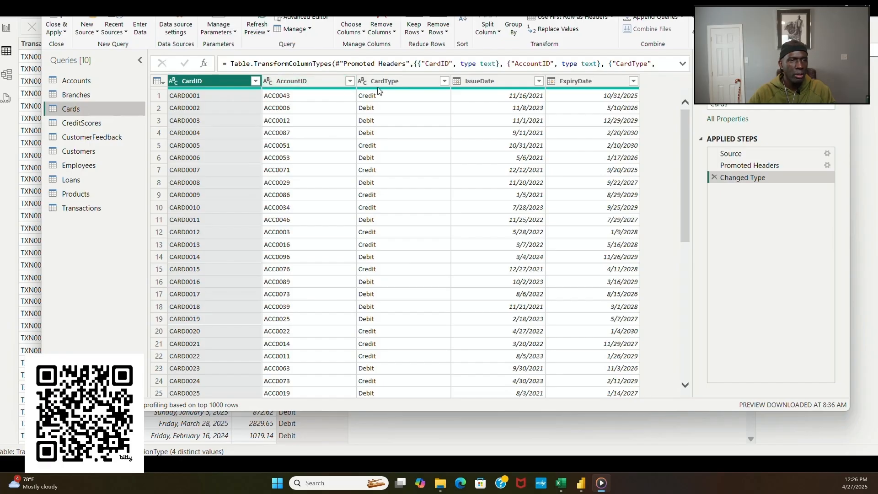
left_click(83, 123)
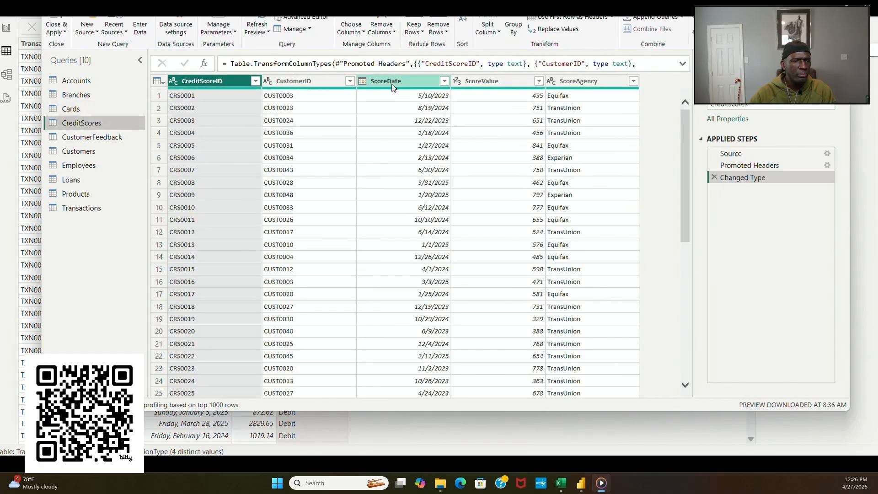
left_click(97, 138)
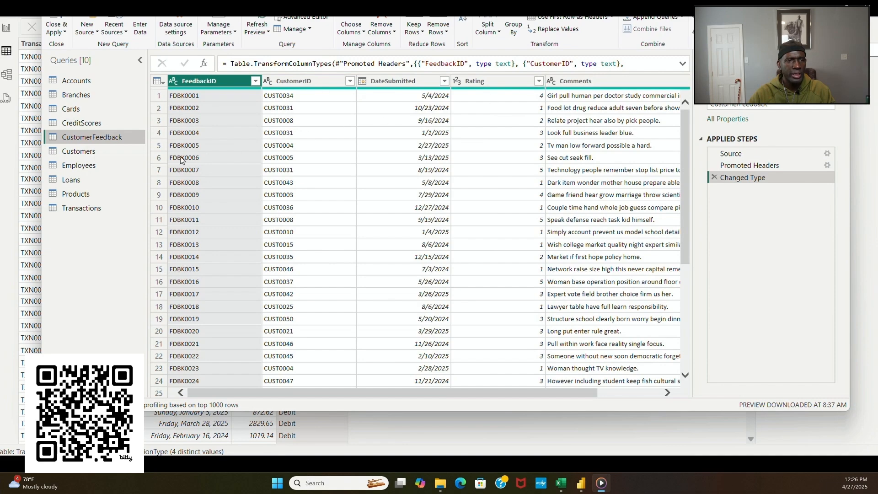
Step: Examine the columns and data types of the Customers, Employees, Loans, Products and Transactions queries
left_click(79, 151)
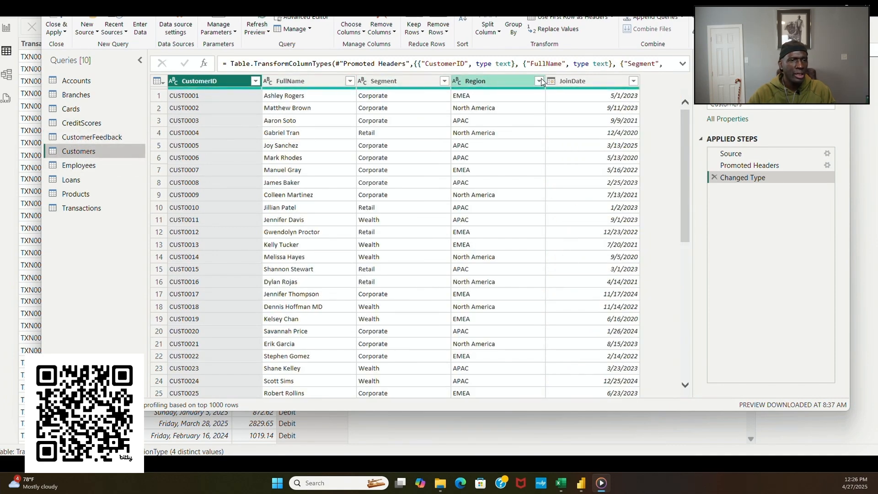
left_click(79, 165)
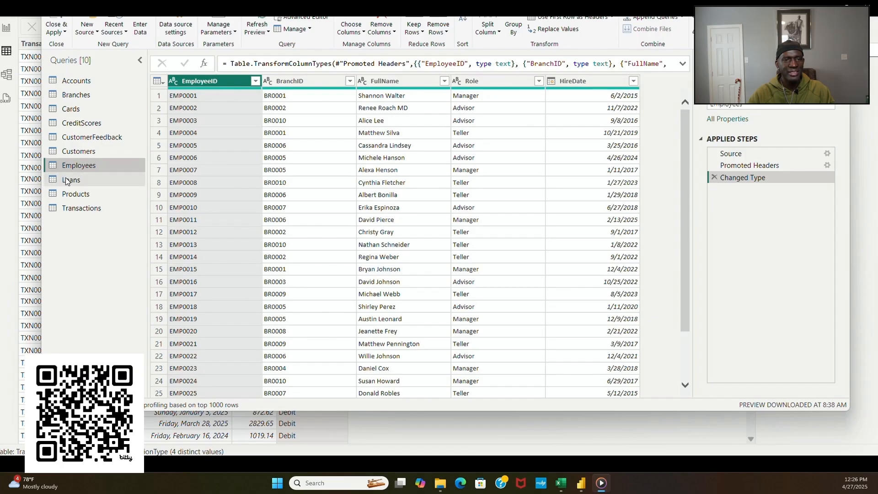
left_click(73, 181)
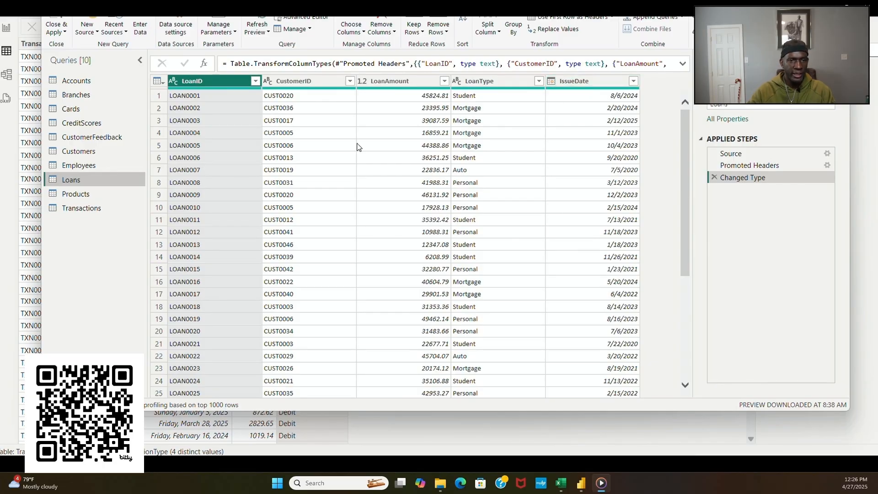
left_click(85, 196)
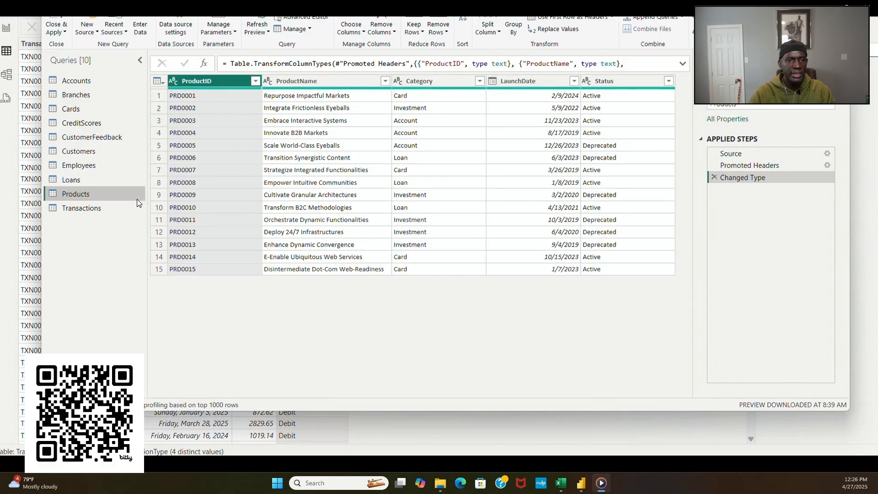
left_click(91, 208)
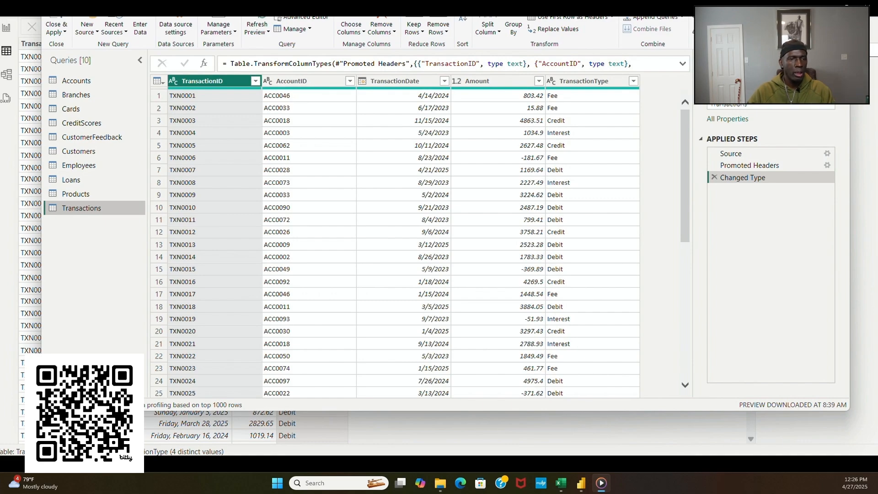
Step: Add CustomerID, FullName, Region, Segment and JoinDate from Customers to the empty table visual, and widen it to fit all columns
mouse_move(577, 172)
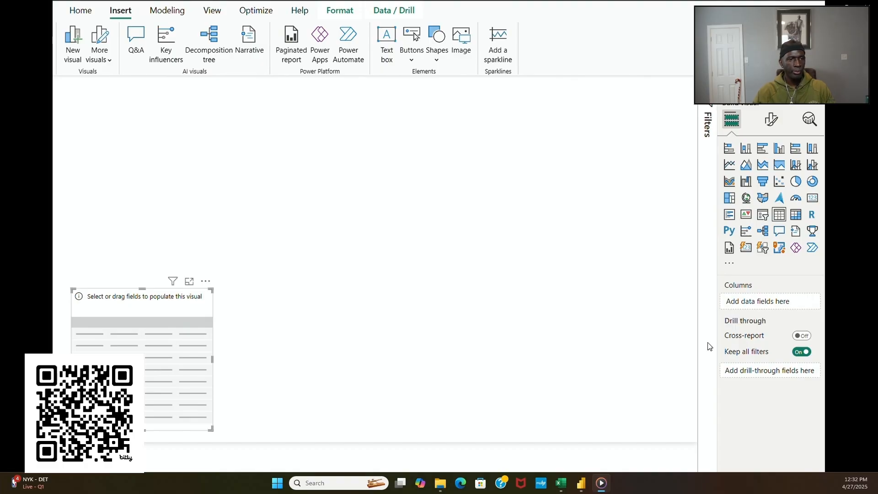
left_click_drag(822, 228, 790, 302)
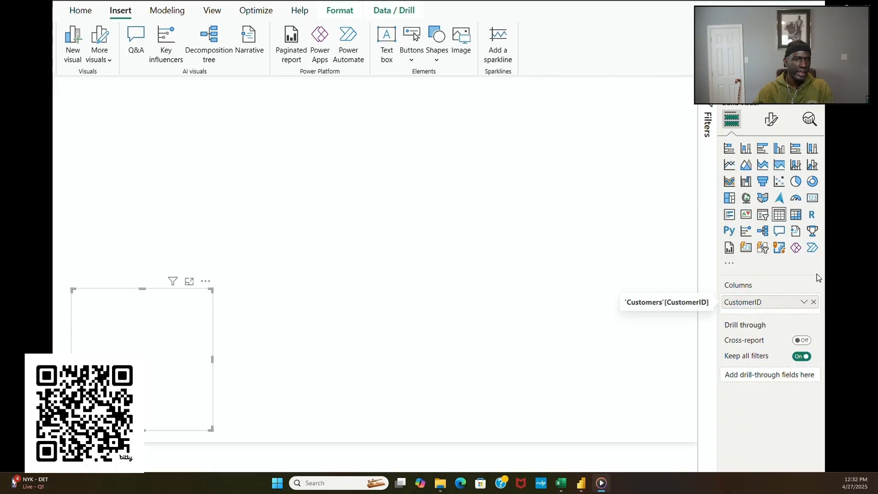
left_click_drag(824, 261, 797, 311)
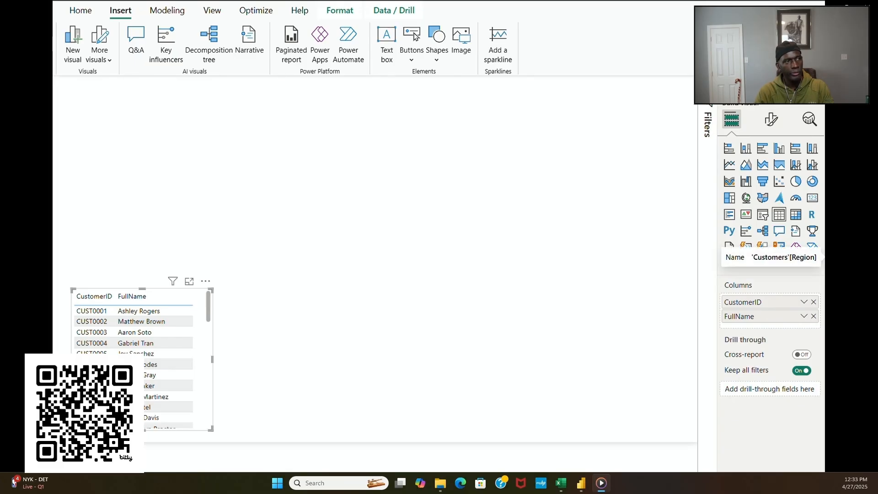
left_click_drag(823, 257, 817, 324)
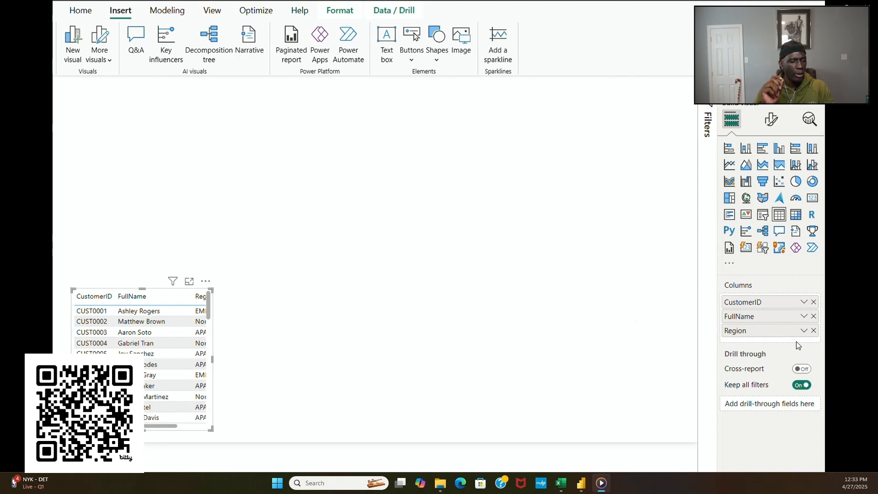
left_click(824, 331)
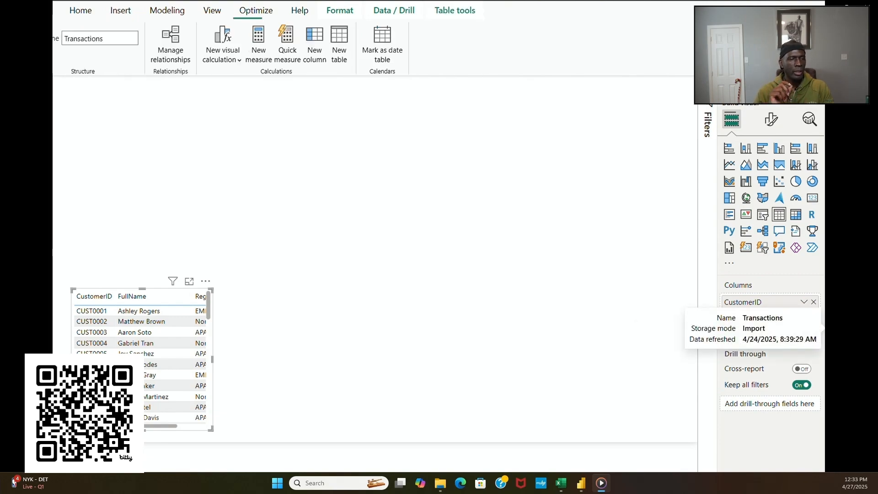
left_click_drag(823, 320, 796, 341)
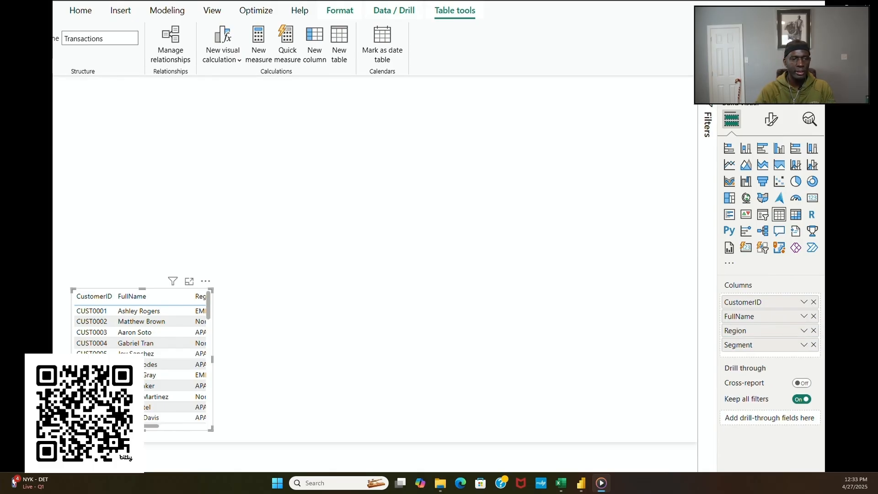
left_click_drag(823, 256, 810, 298)
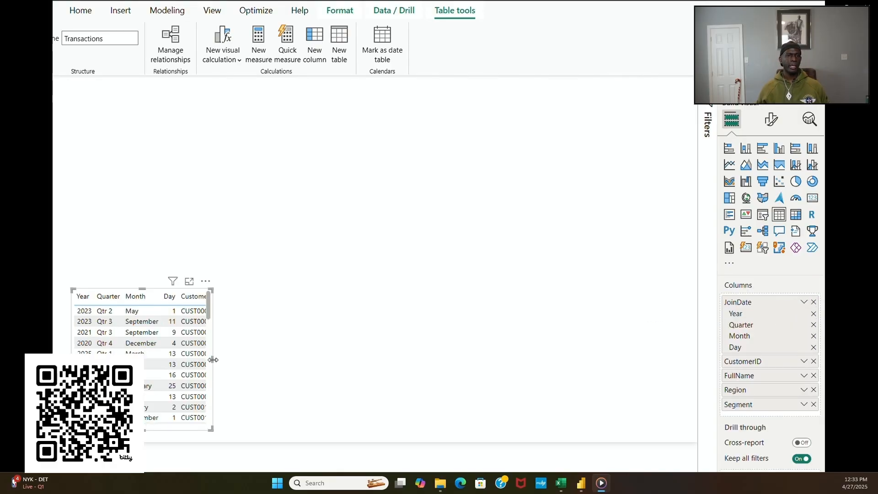
left_click_drag(213, 360, 489, 389)
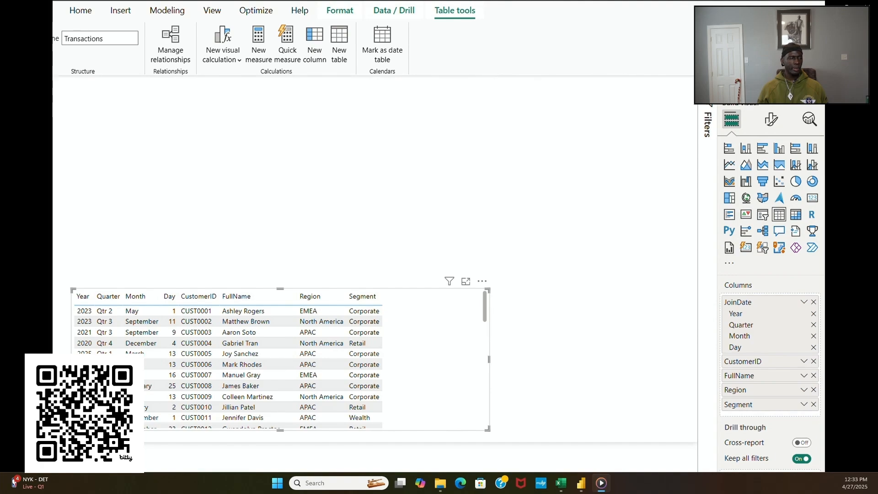
Step: Insert a card visual on the empty canvas and make it show the count of CustomerID from Customers
left_click(236, 132)
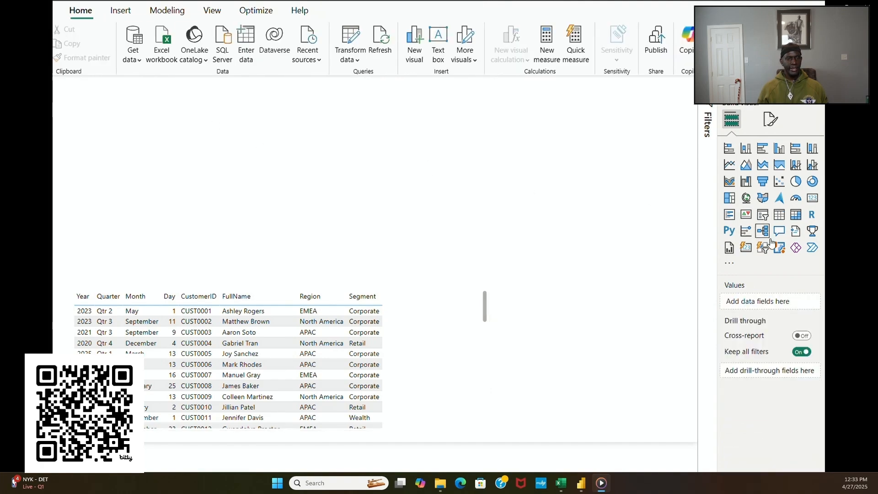
left_click(812, 199)
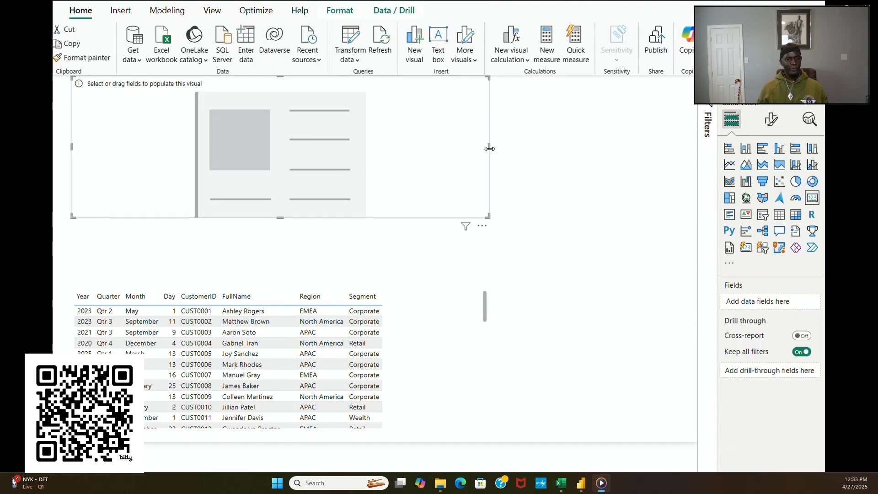
left_click_drag(825, 231, 785, 303)
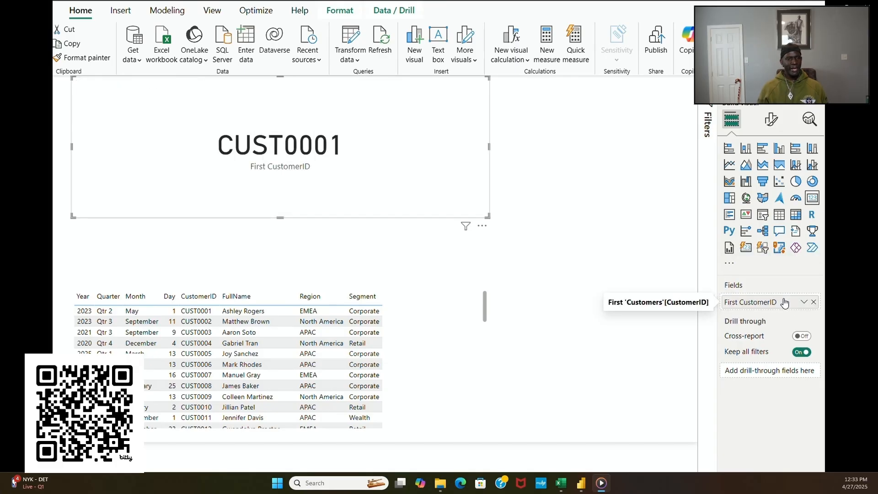
left_click(804, 302)
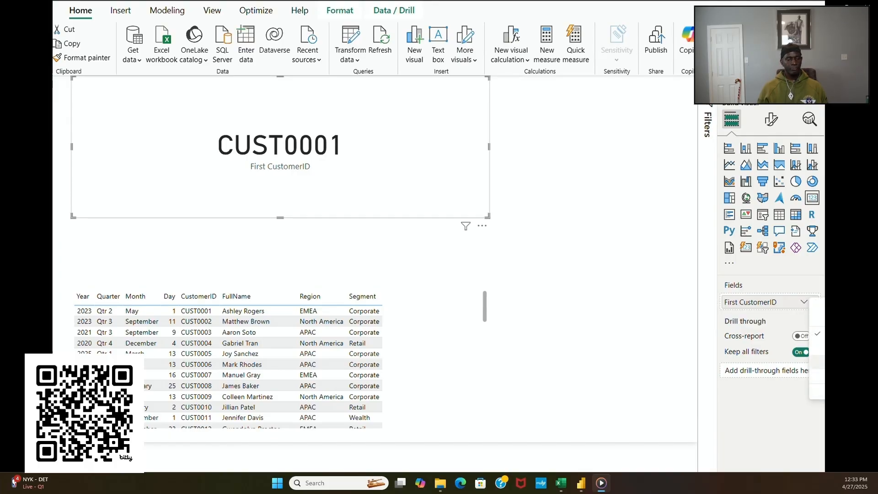
left_click(818, 377)
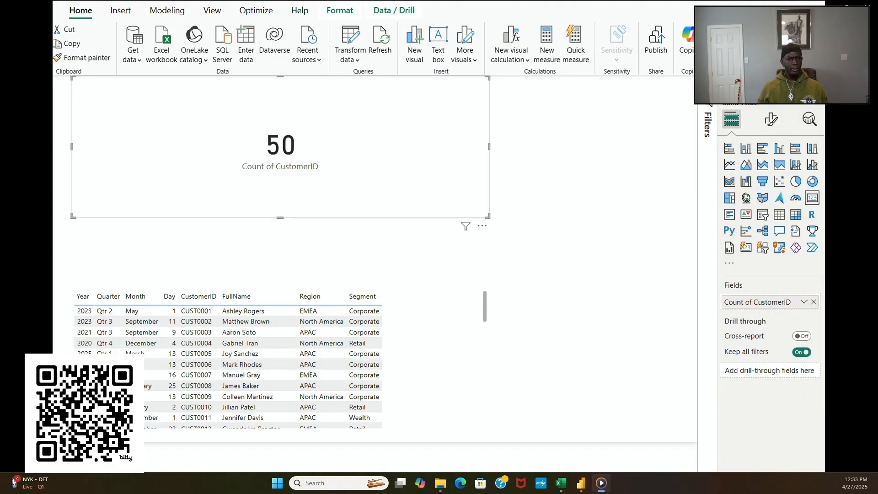
left_click(805, 303)
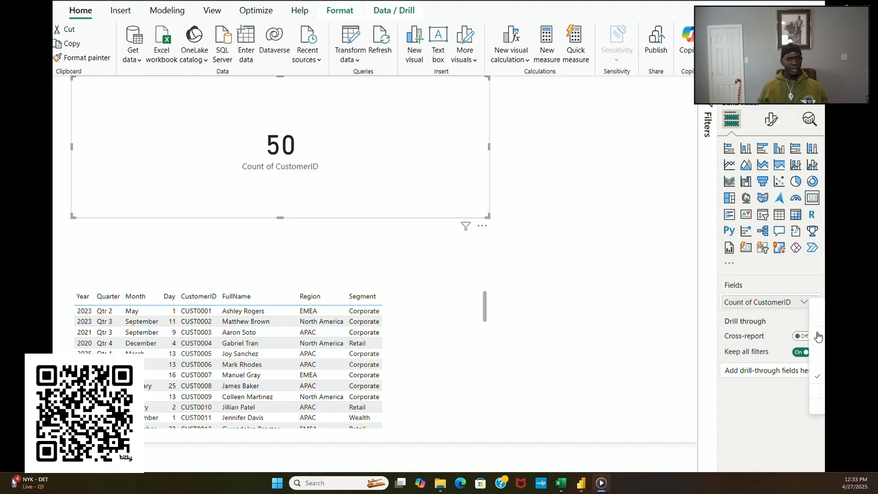
left_click(818, 363)
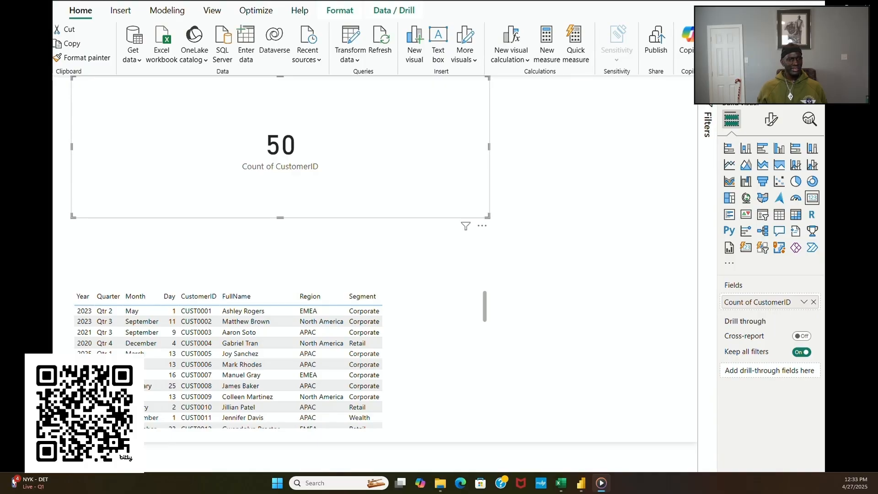
left_click(804, 302)
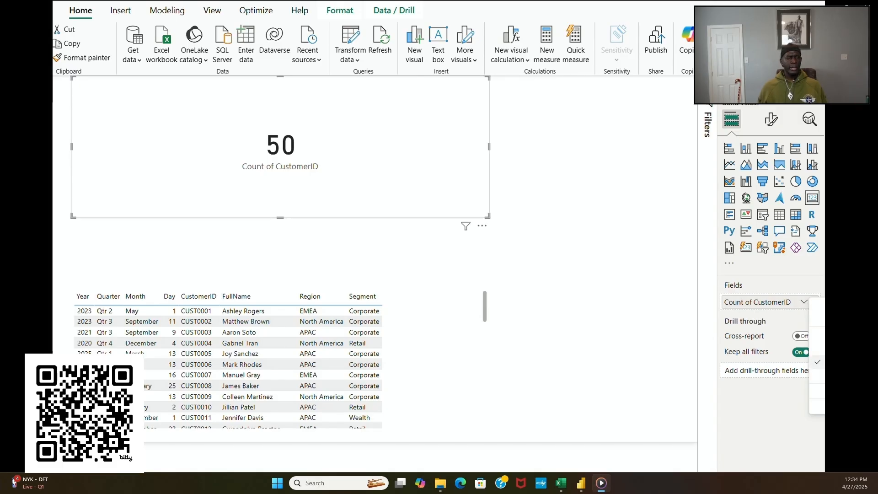
left_click(486, 154)
Step: Shrink the customer count card to a small box and place it above the table, slightly in from its left edge
left_click_drag(489, 150, 164, 195)
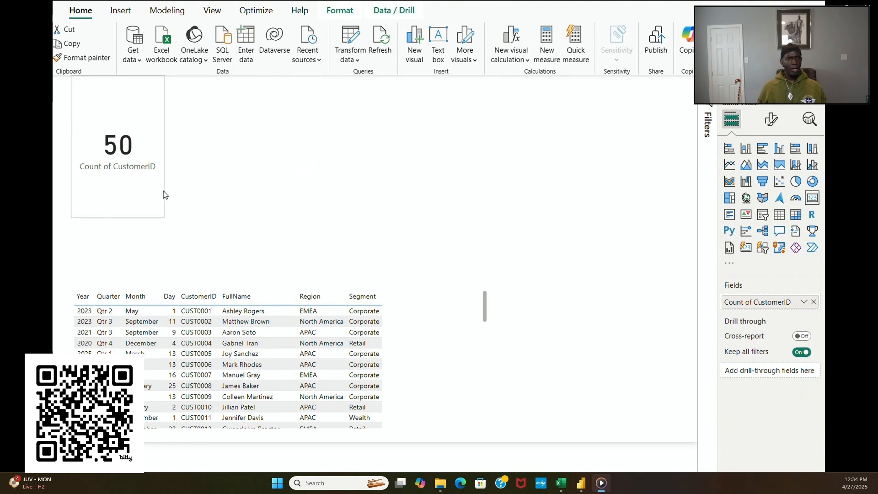
left_click_drag(118, 218, 115, 155)
left_click_drag(154, 119, 244, 132)
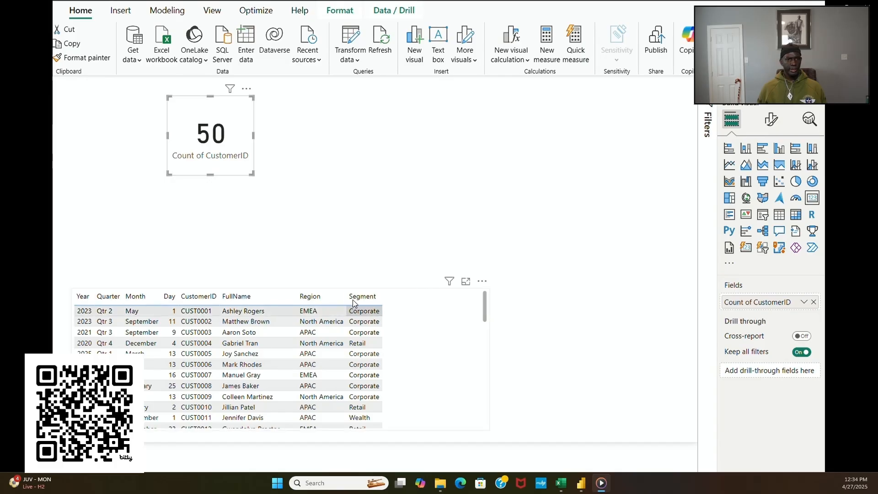
Step: Insert a slicer, place it to the right of the customer count card and populate it with the Customers Region field
left_click(377, 126)
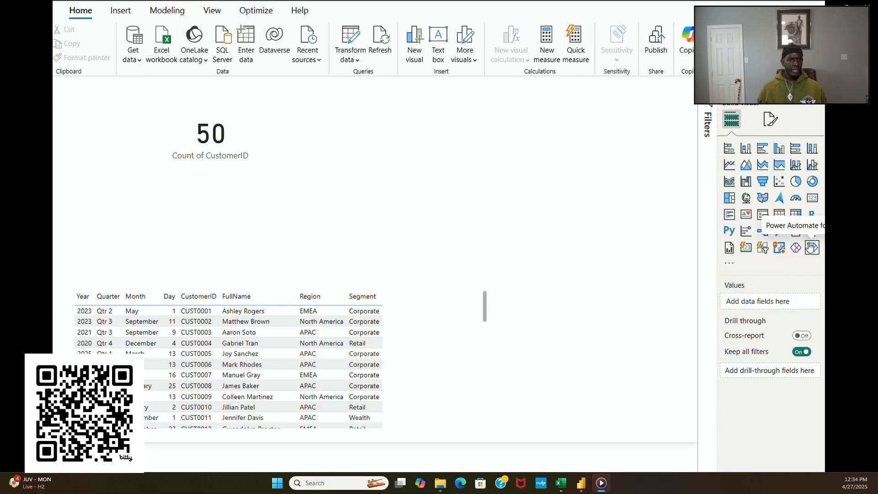
left_click(762, 215)
left_click_drag(355, 210, 540, 129)
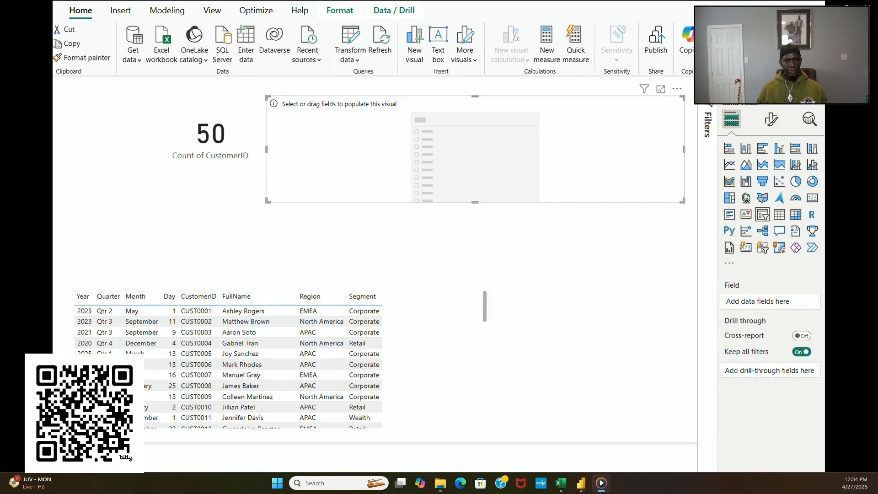
left_click_drag(823, 283, 780, 300)
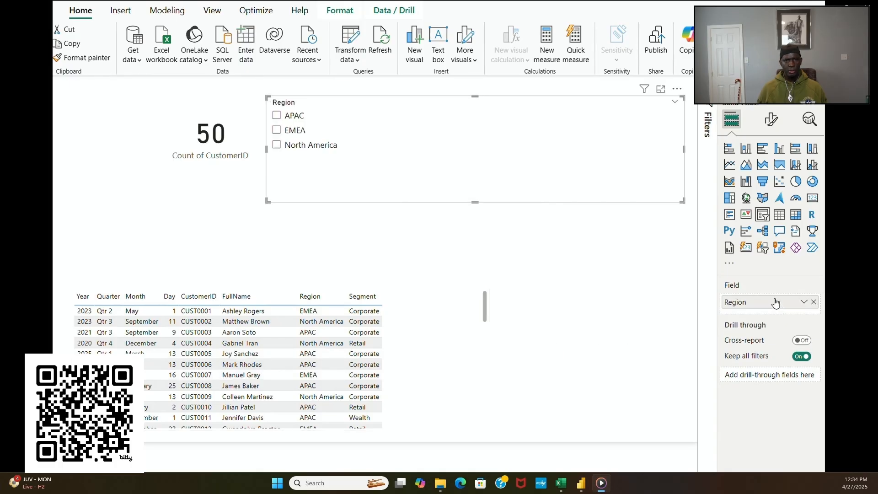
Step: Test the Region slicer by filtering on APAC, EMEA and North America in turn, and clear the selection
left_click(276, 115)
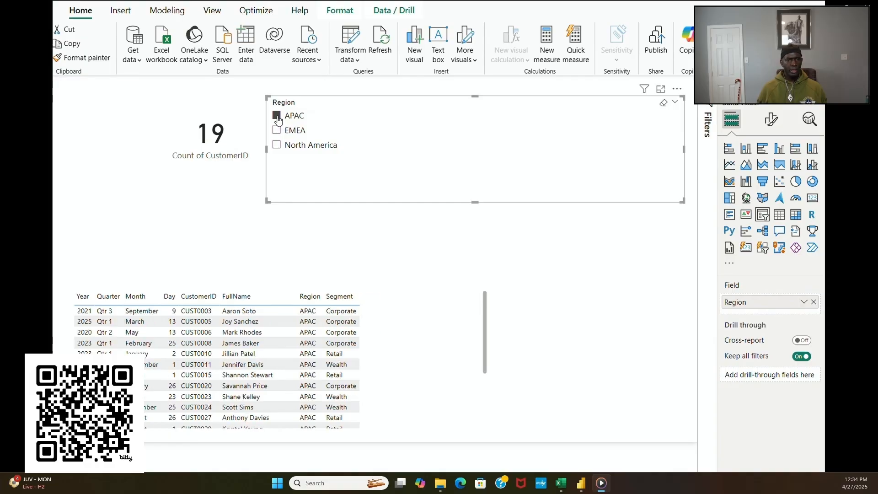
left_click(277, 131)
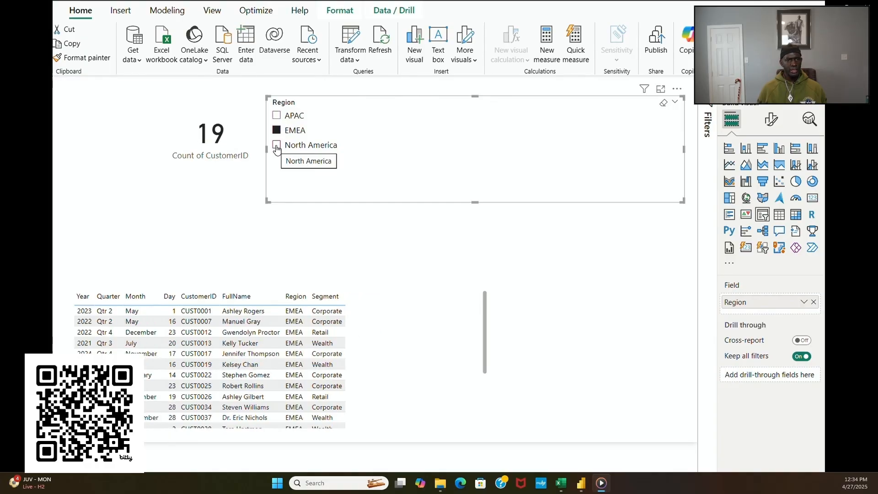
left_click(277, 145)
left_click(276, 147)
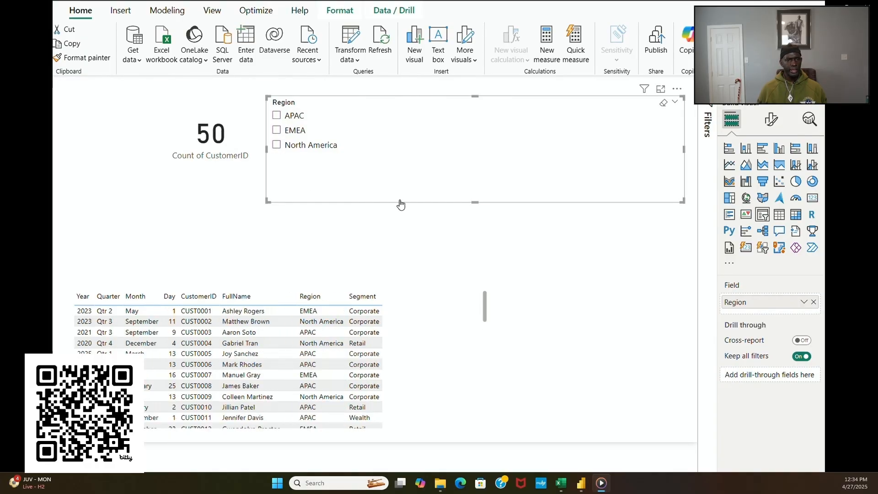
Step: Shrink the Region slicer so it fits closely around its three options
left_click_drag(476, 201, 476, 153)
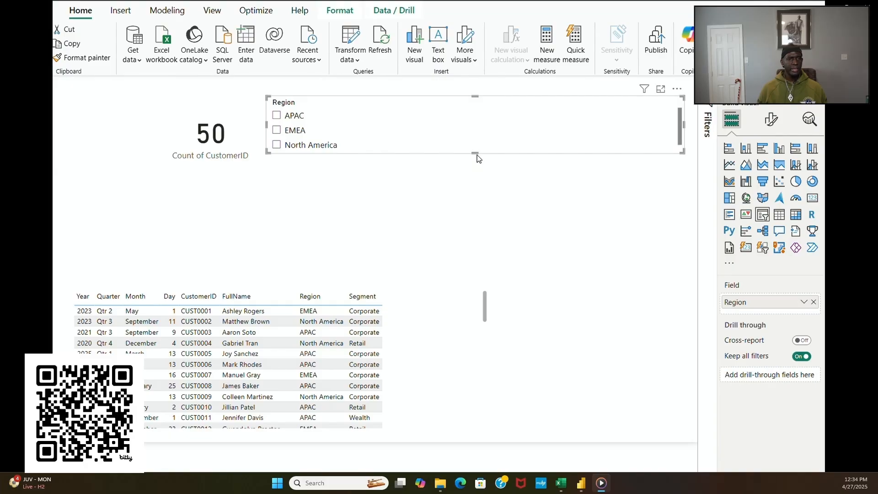
left_click_drag(476, 152, 475, 165)
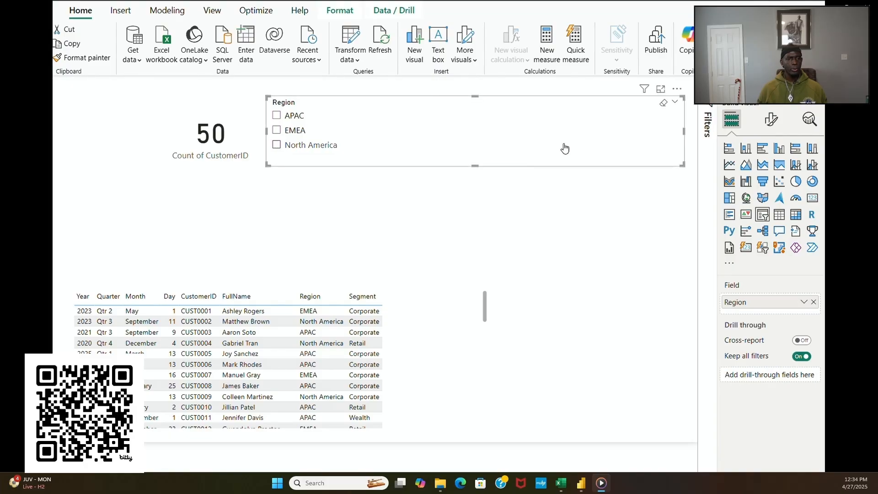
left_click_drag(684, 131, 343, 143)
left_click(406, 177)
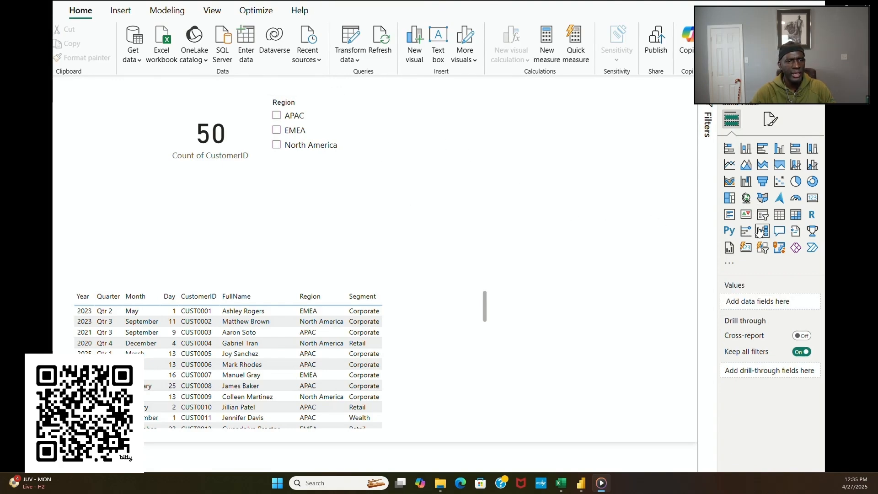
Step: Insert a second slicer for Segment, place it beside the Region slicer, and reduce its size to fit its options
left_click(762, 214)
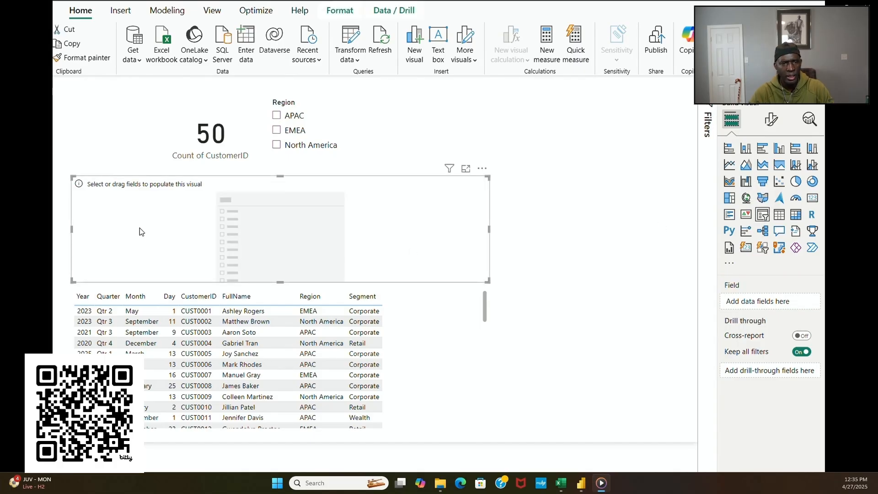
left_click_drag(72, 229, 360, 239)
left_click_drag(443, 243, 440, 161)
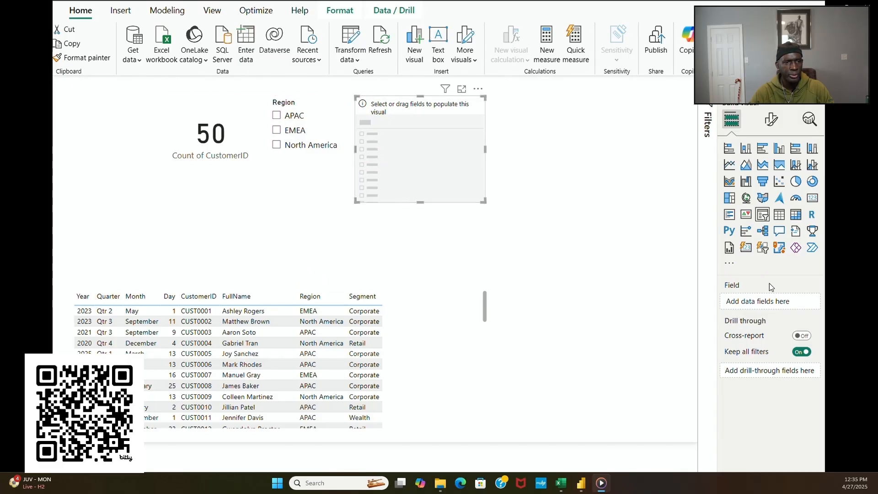
left_click_drag(573, 241, 435, 173)
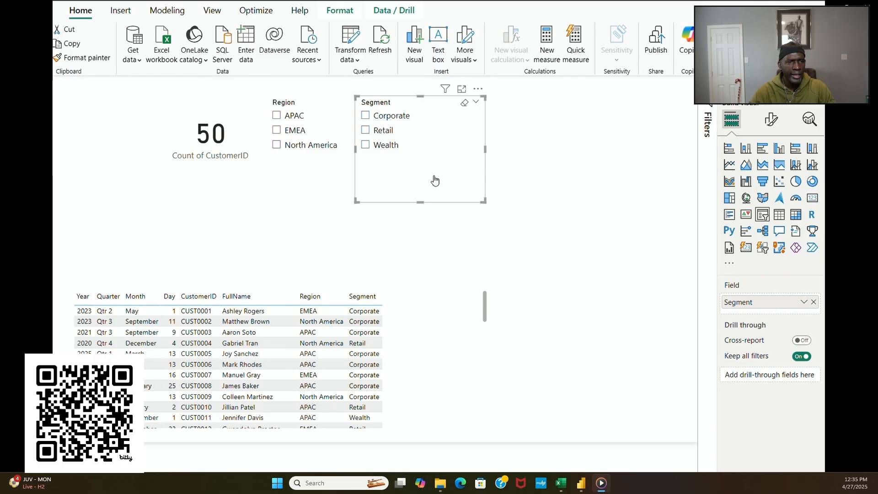
left_click_drag(421, 201, 419, 158)
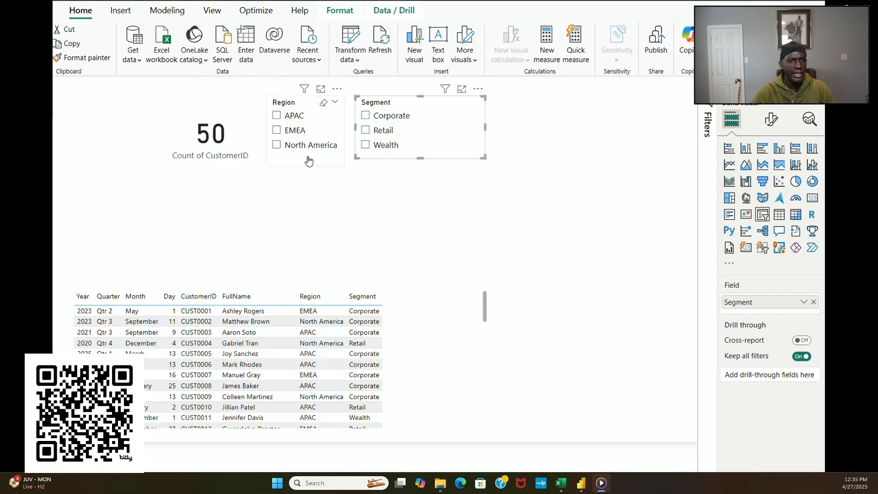
Step: Shorten the Region slicer slightly to match the height of the Segment slicer
left_click(309, 161)
left_click_drag(305, 167, 309, 163)
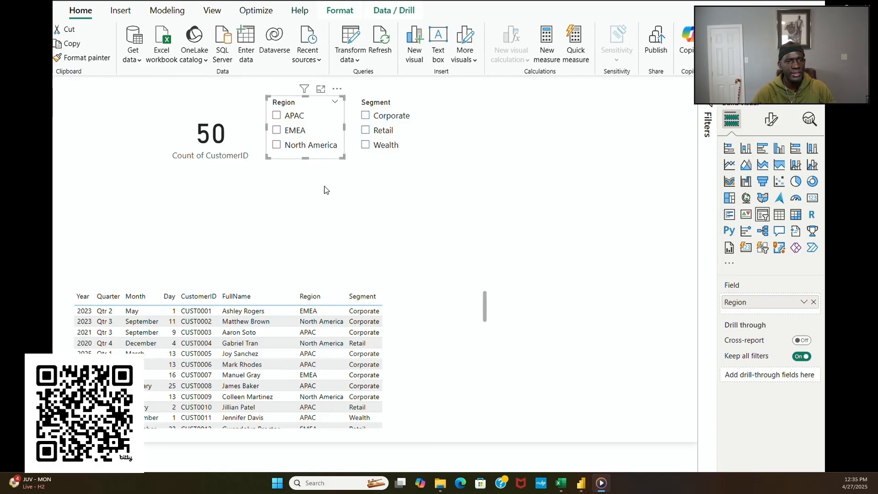
left_click(329, 217)
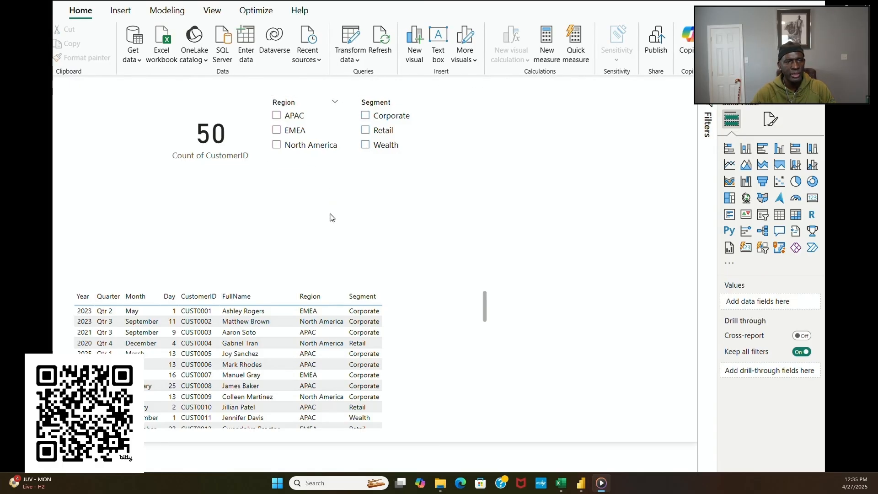
Step: Nudge the customer count card toward the Region slicer and reduce its height to line up with the slicers
left_click(245, 136)
left_click_drag(246, 136, 250, 138)
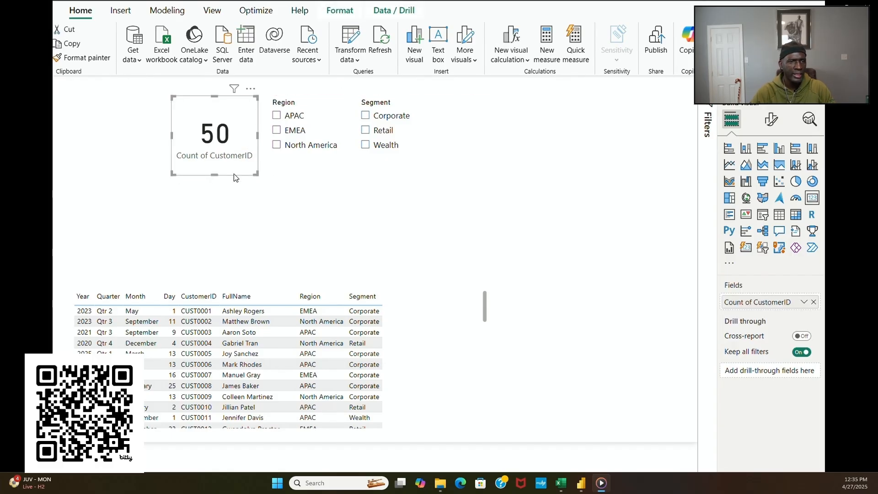
left_click_drag(215, 174, 218, 161)
left_click(320, 236)
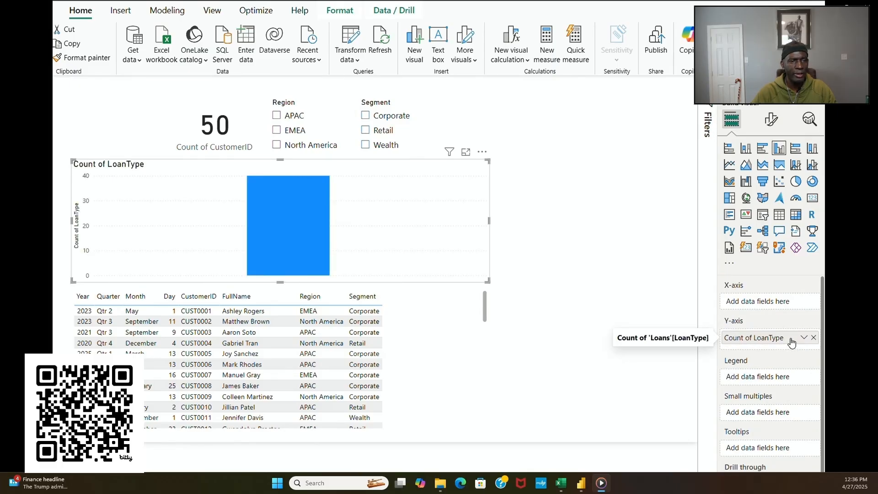
Step: Replace the loan type count on the column chart's Y-axis with the sum of LoanAmount and set LoanType as the X-axis
left_click(813, 337)
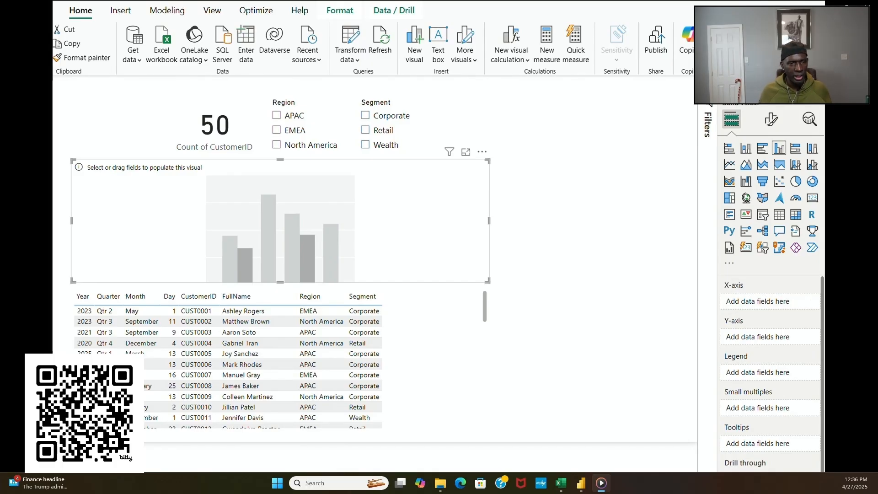
left_click_drag(872, 272, 807, 340)
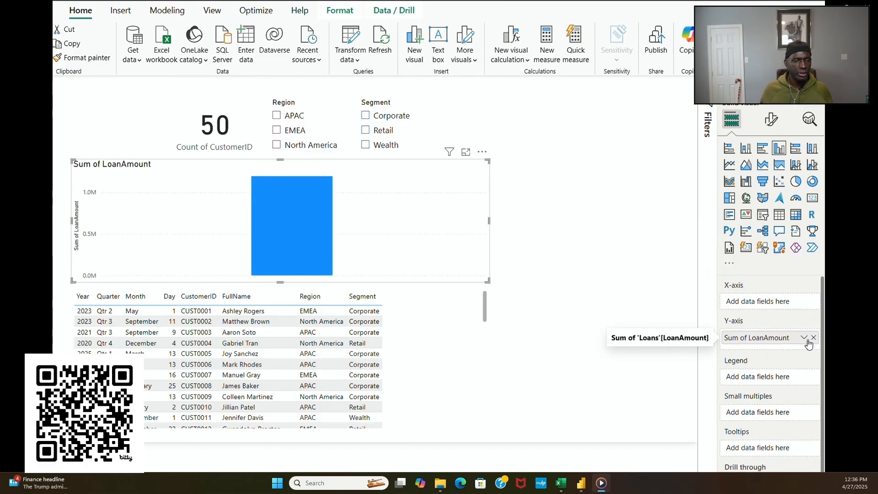
left_click(803, 339)
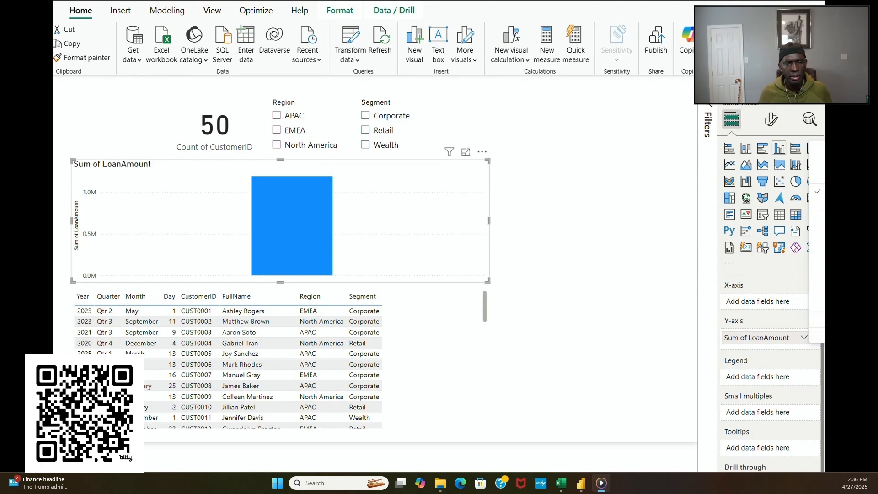
key("Escape")
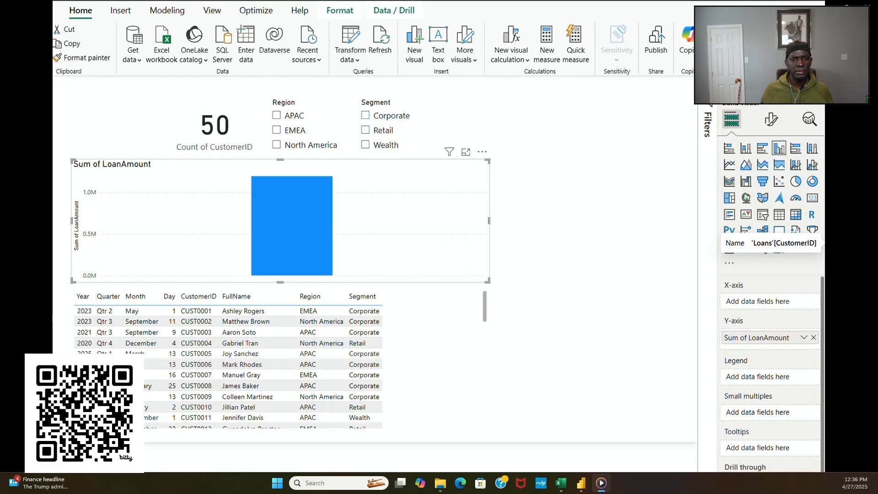
left_click_drag(823, 307, 787, 301)
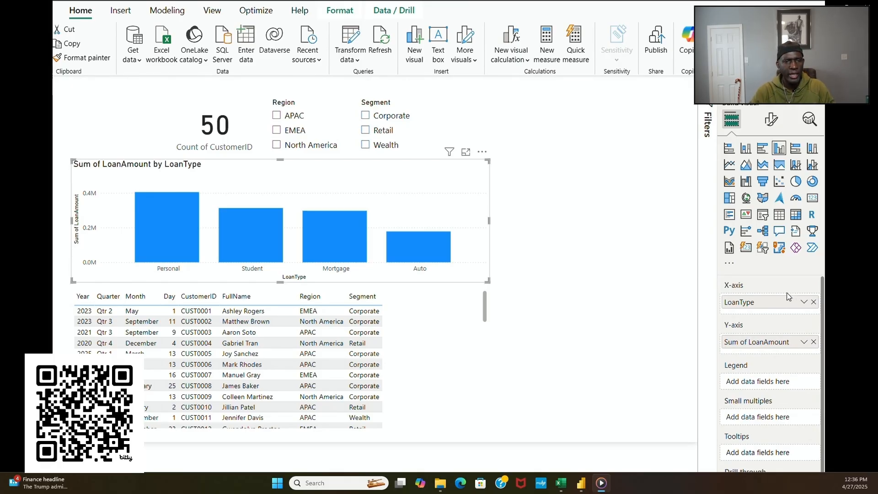
Step: Test the slicers with the EMEA region and the Retail segment, and clear both selections
left_click(276, 131)
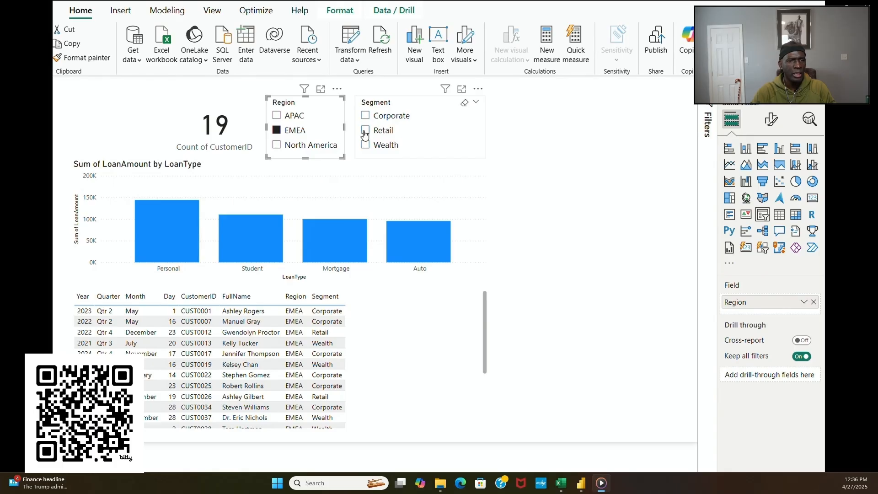
left_click(365, 130)
left_click(365, 130)
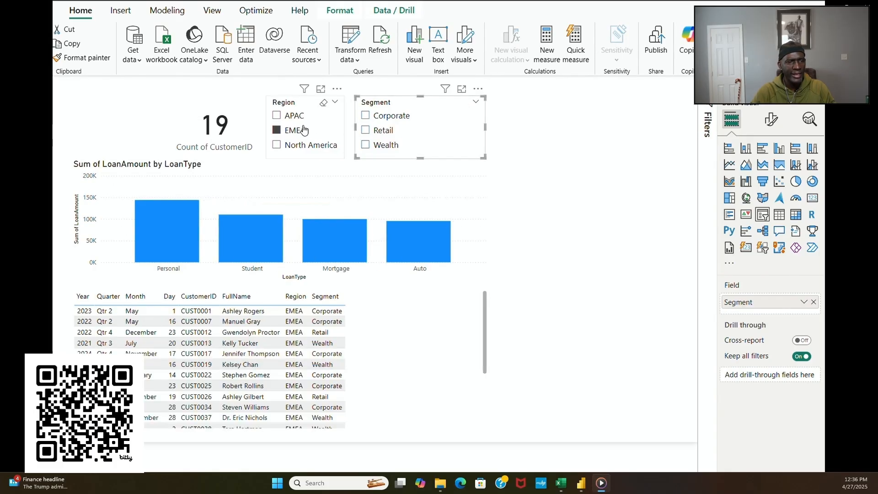
left_click(276, 130)
Step: Move the loan amount chart toward the page's right edge and narrow the customer table to fit its columns
left_click(272, 178)
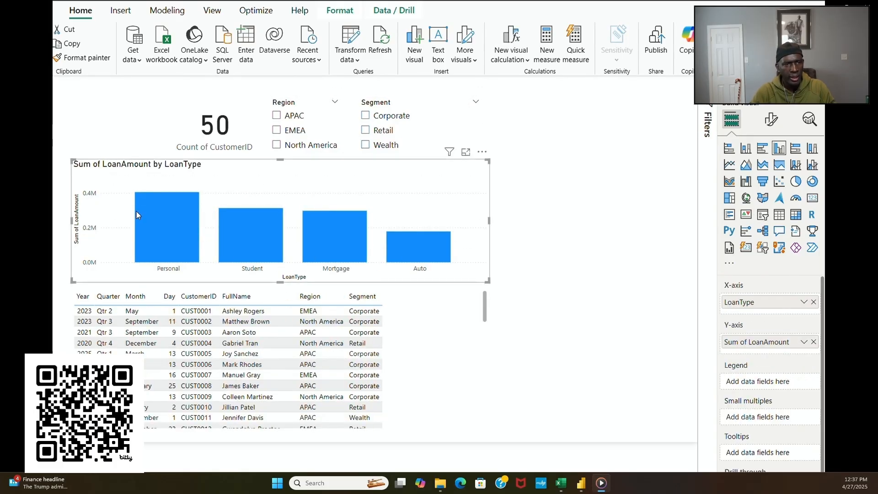
left_click_drag(217, 188, 392, 194)
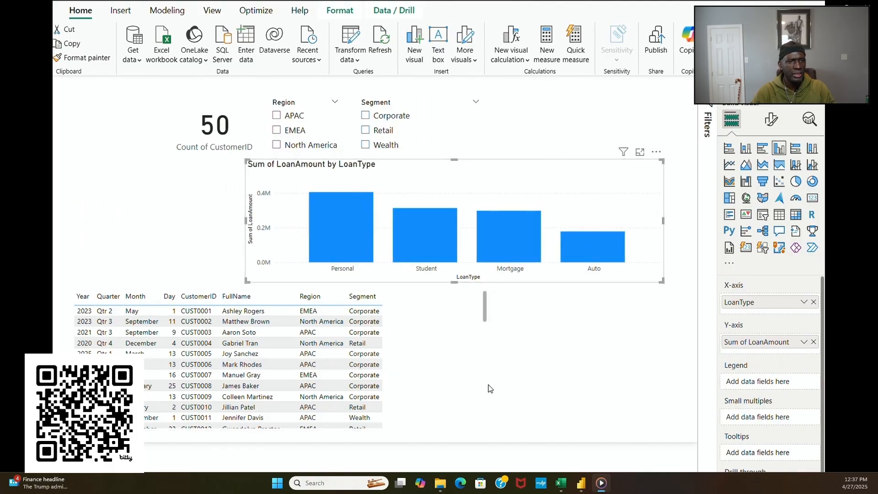
left_click(480, 372)
left_click_drag(481, 361, 390, 374)
left_click(485, 393)
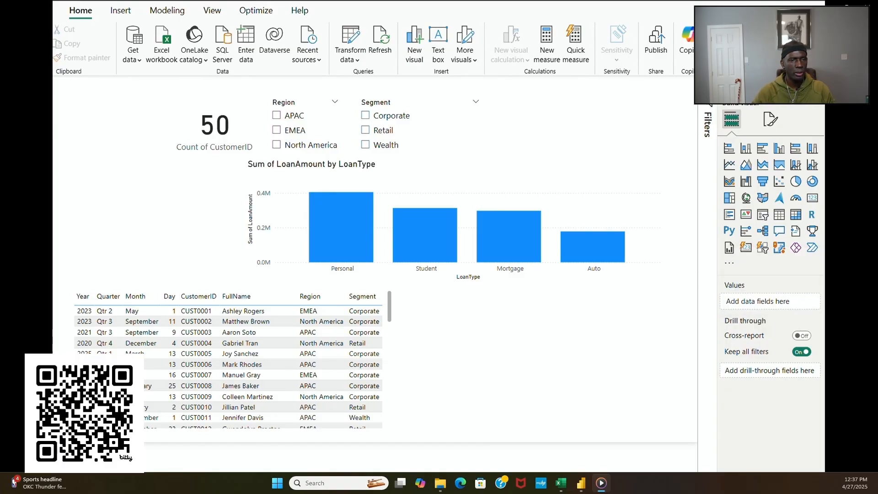
Step: Test the report's filtering with individual customer rows and with the North America and Retail slicer options
left_click(203, 388)
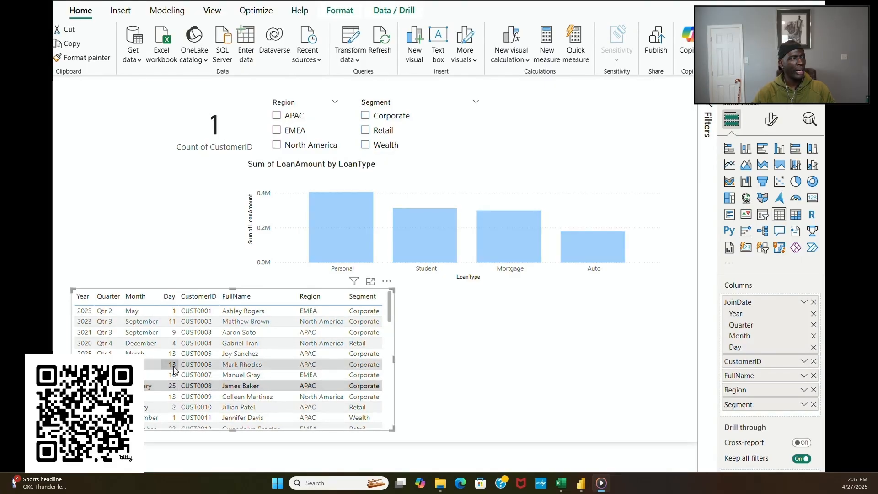
left_click(192, 365)
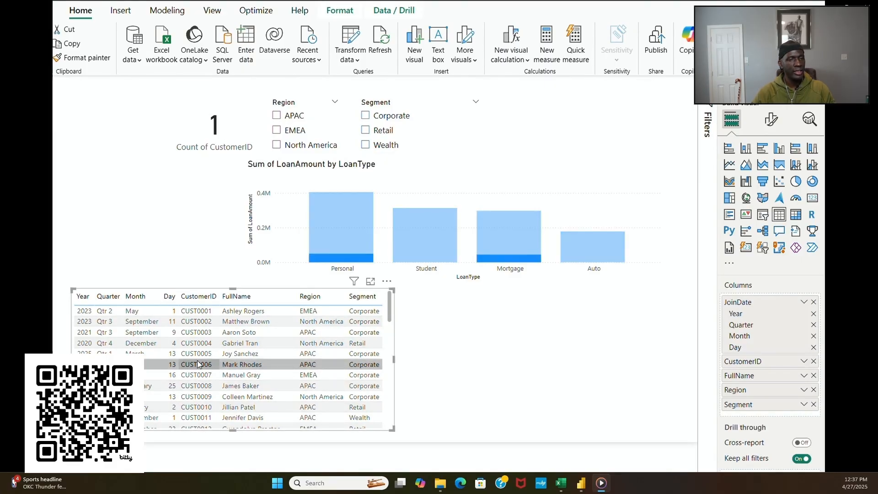
left_click(197, 337)
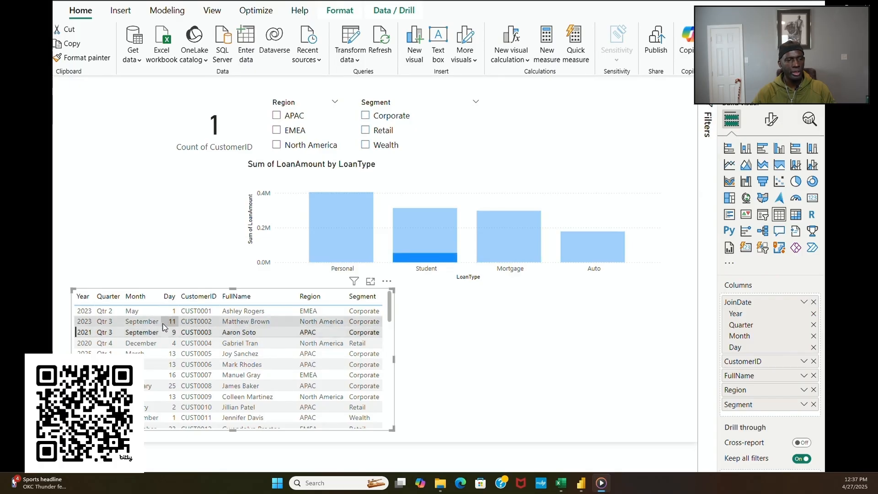
left_click(245, 418)
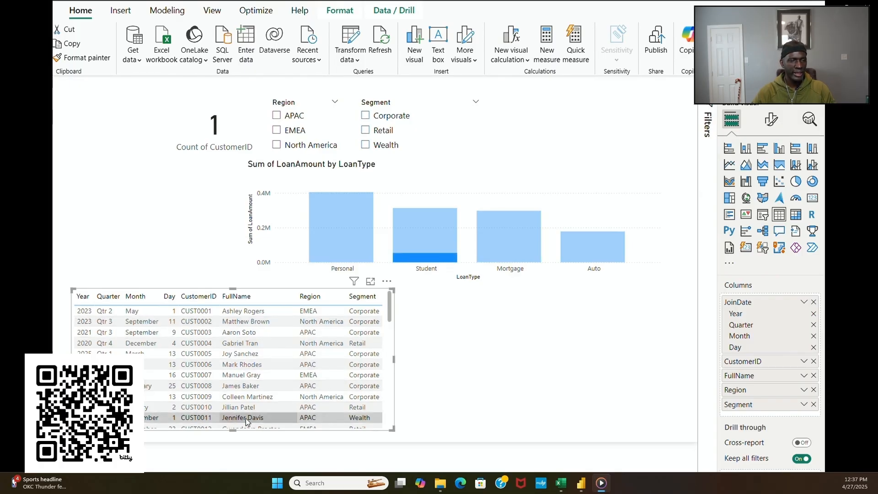
left_click(243, 419)
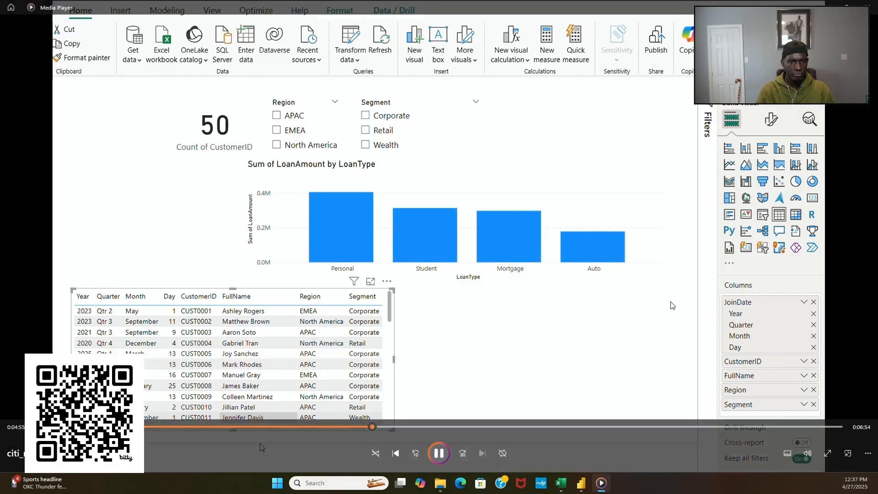
left_click(278, 145)
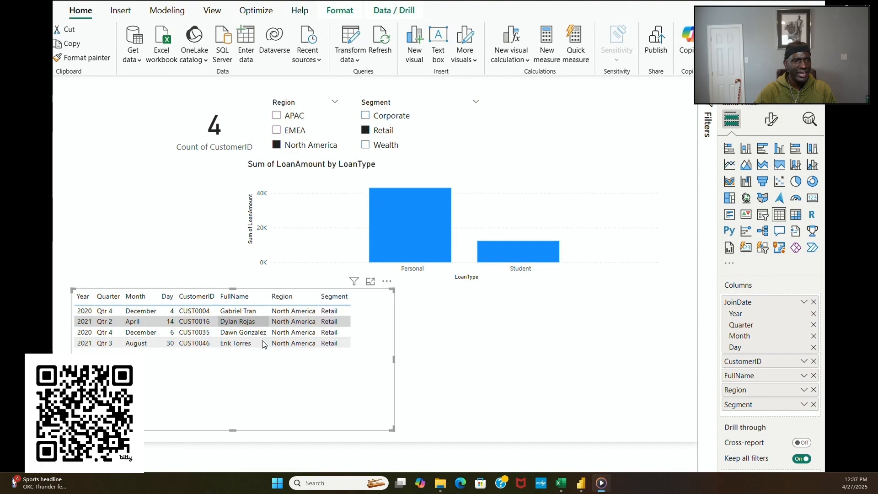
left_click(461, 394)
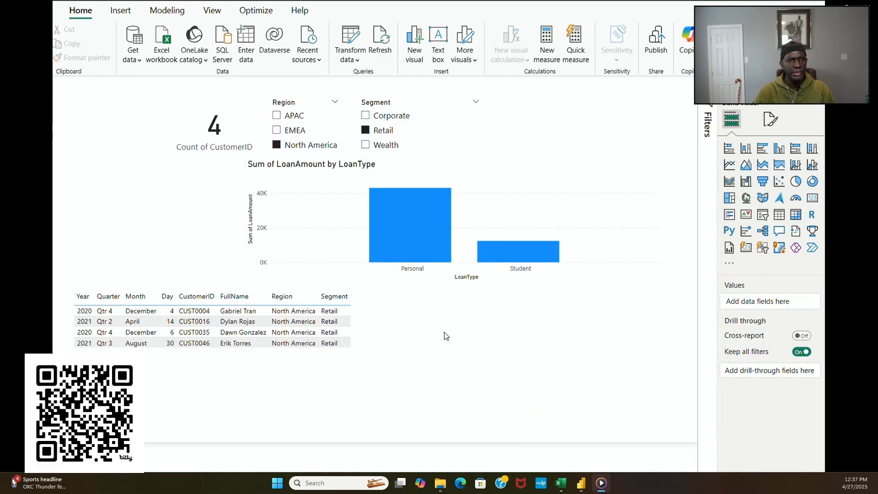
Step: Narrow the loan amount chart from its left side to about half its width and clear the North America filter
left_click(274, 221)
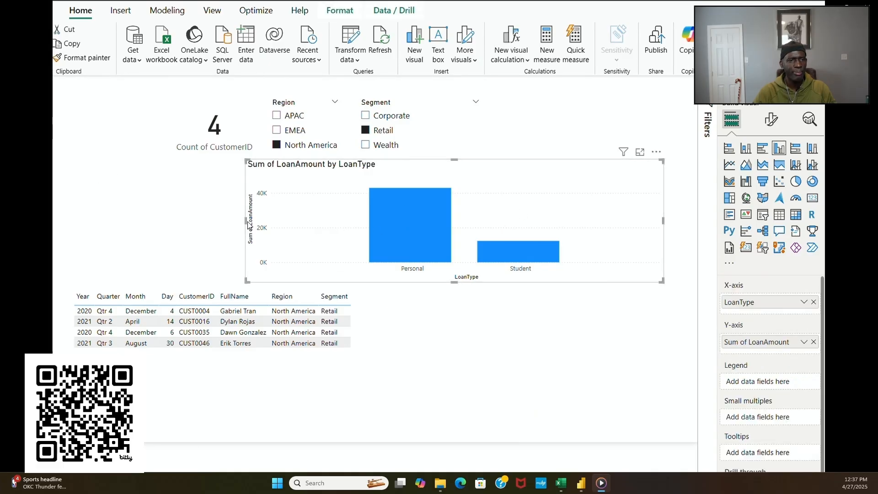
left_click_drag(245, 222, 457, 224)
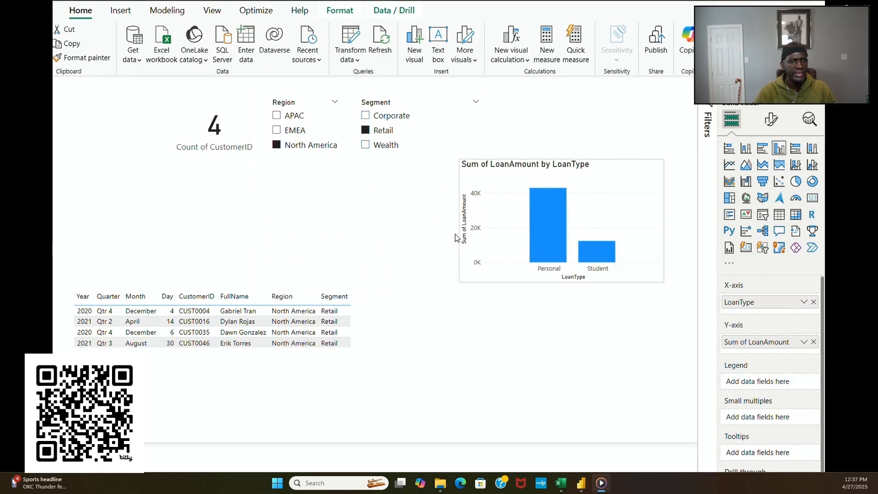
left_click(499, 363)
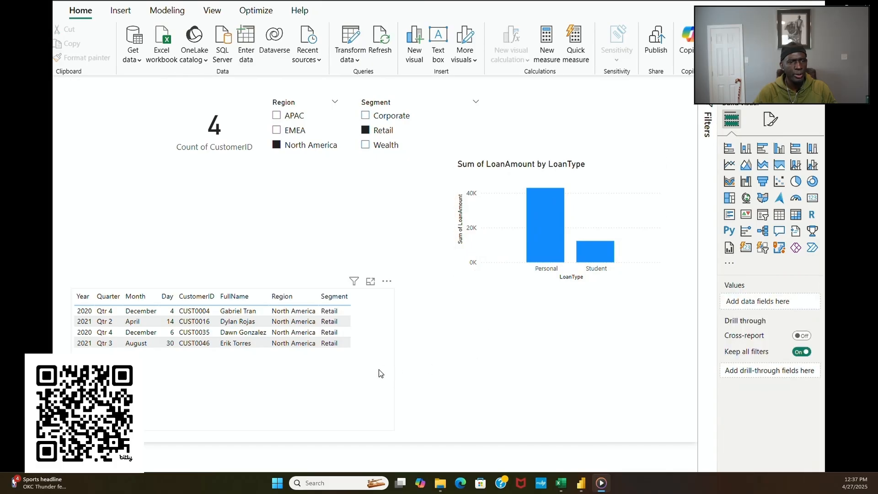
left_click(276, 145)
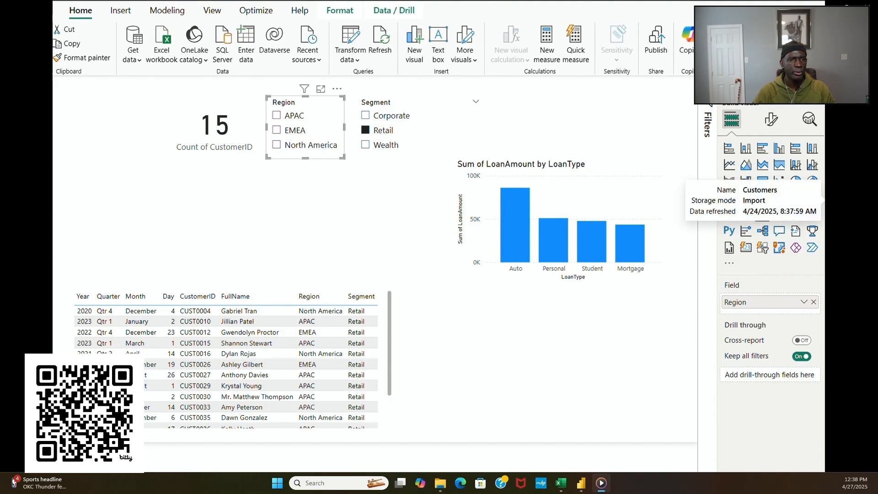
left_click(661, 256)
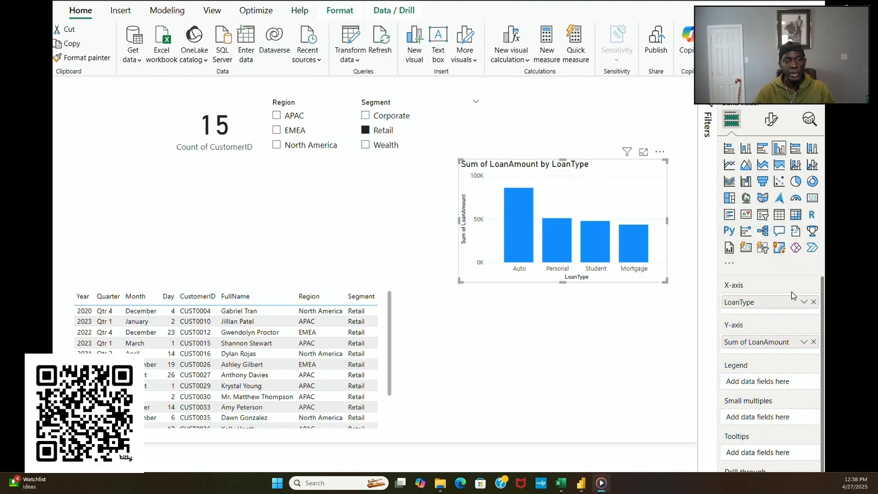
Step: Try adding a pie chart above the customer table with CardID as its legend
left_click(390, 369)
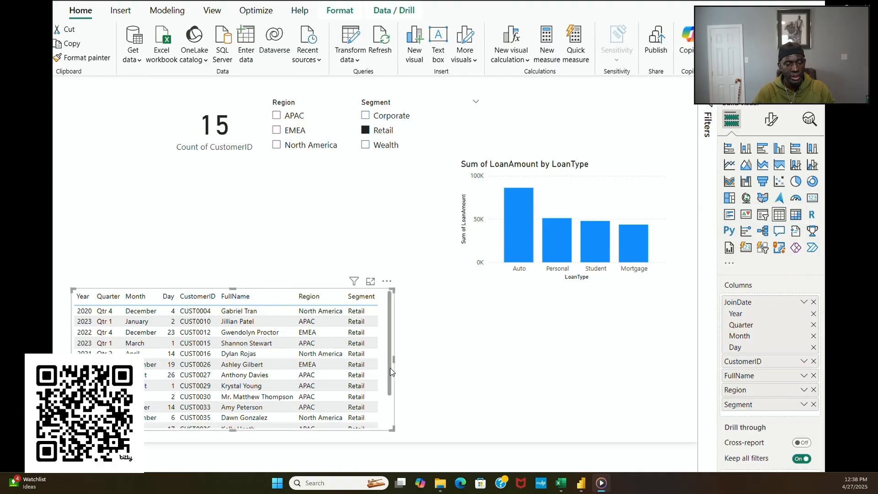
left_click(527, 279)
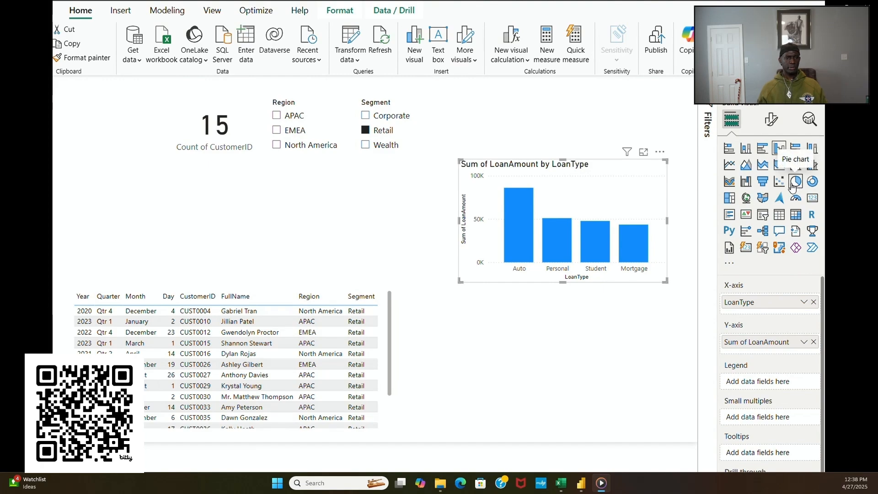
left_click(407, 232)
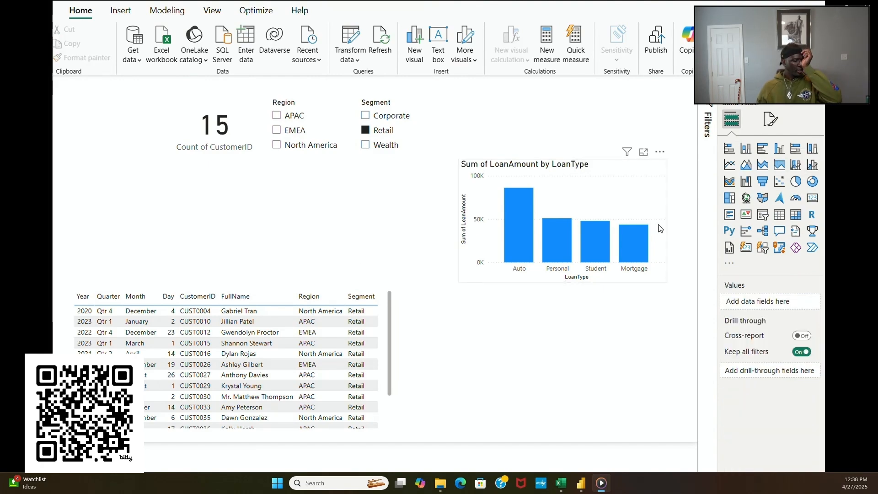
left_click(795, 182)
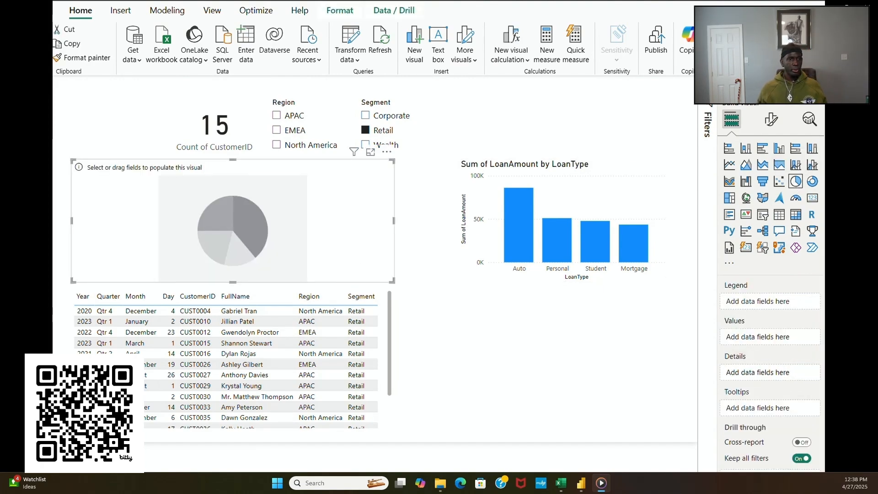
left_click_drag(846, 192, 289, 246)
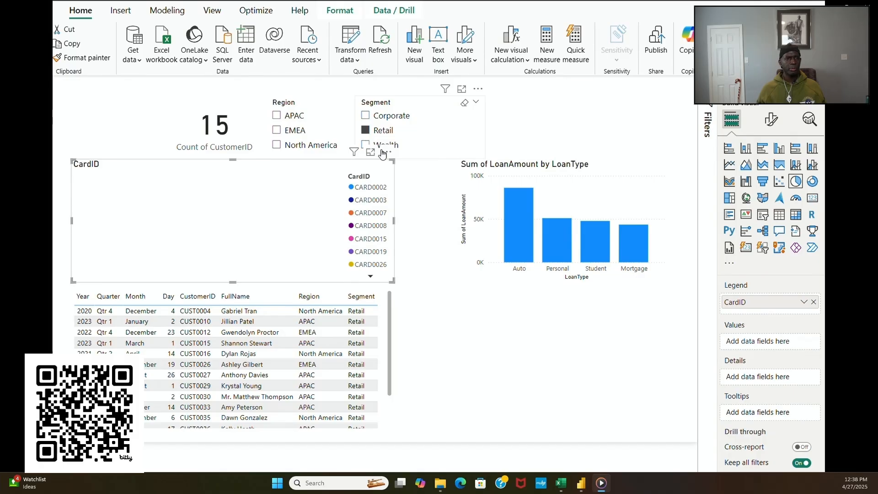
Step: Clear the Retail option from the Segment slicer and leave no visual selected
left_click(365, 130)
left_click(478, 389)
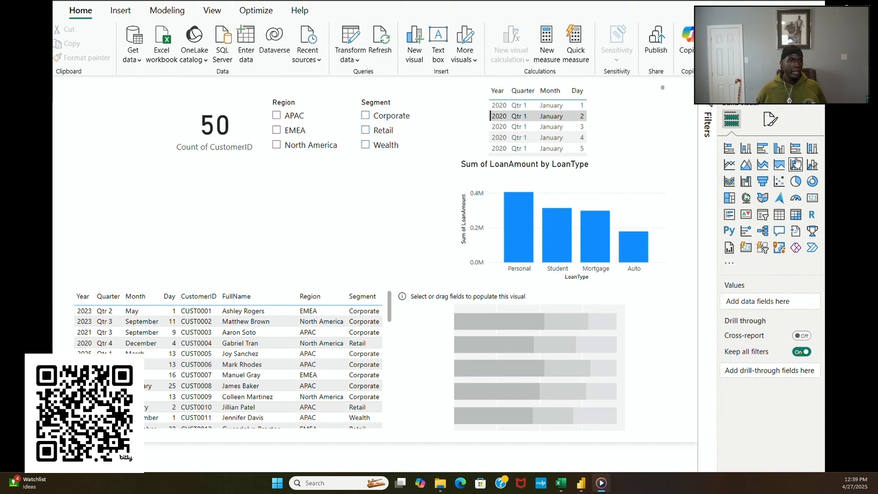
Step: Insert a 100% stacked column chart with TransactionType on the X-axis and the sum of Amount on the Y-axis
left_click(812, 149)
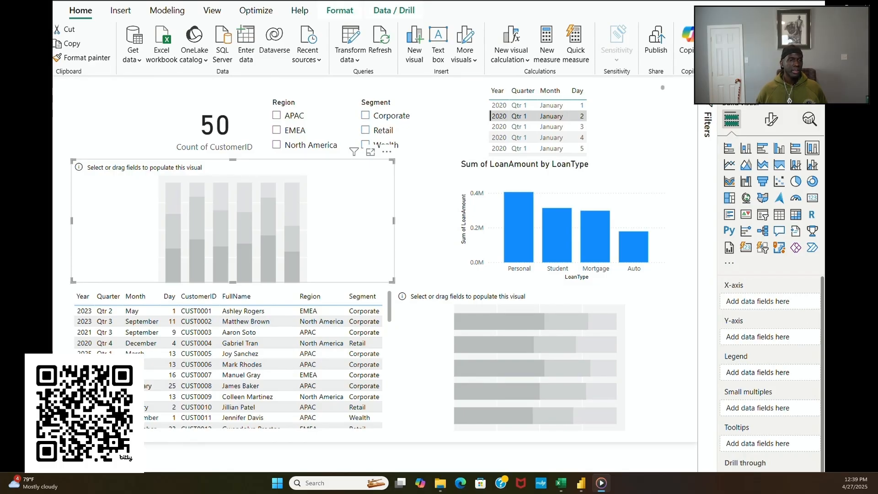
left_click_drag(874, 348, 780, 310)
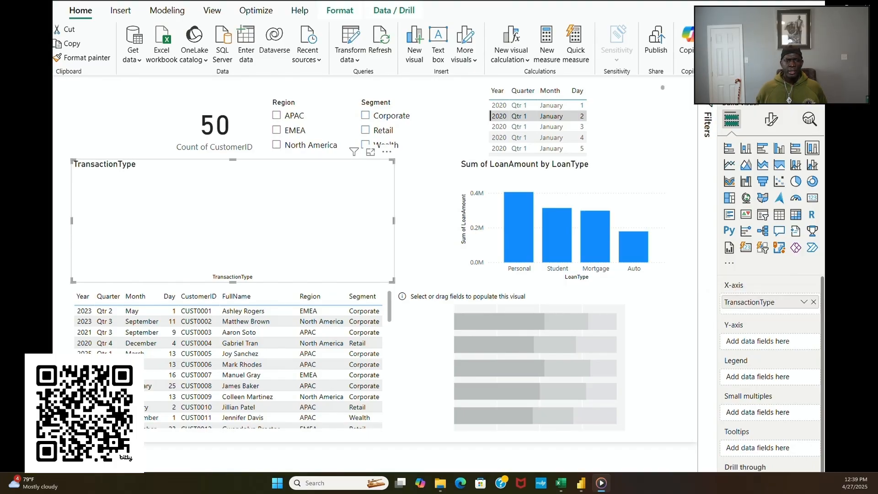
left_click_drag(868, 300, 777, 343)
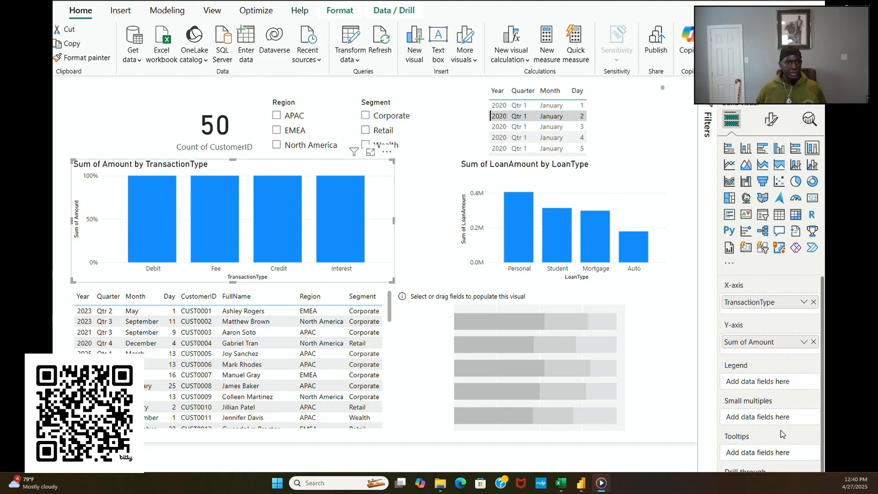
Step: Convert the transaction type chart to a clustered column chart and highlight its Interest column
left_click(779, 148)
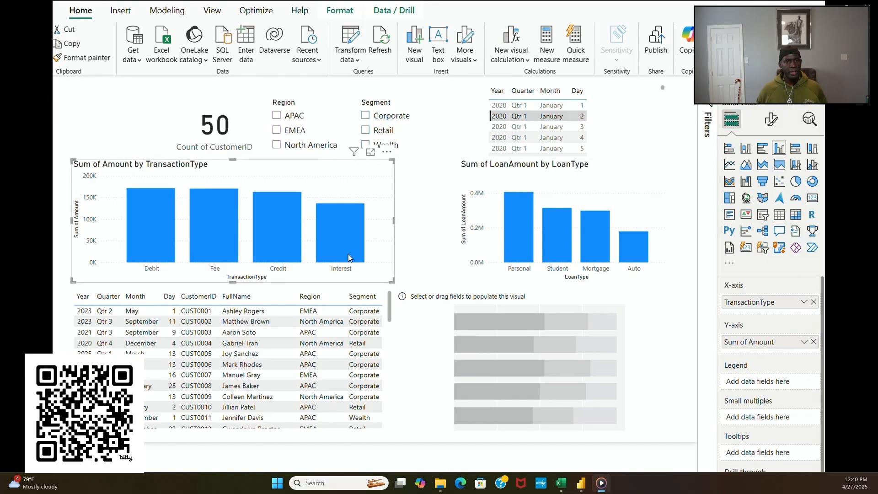
left_click(330, 247)
mouse_move(330, 248)
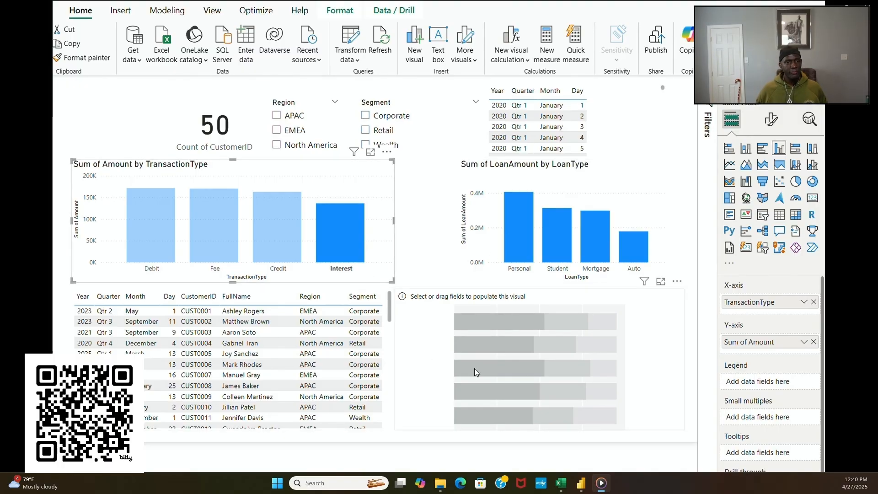
Step: Convert the empty 100% stacked bar visual to a treemap with Region as category and the count of CustomerID as values
left_click(526, 346)
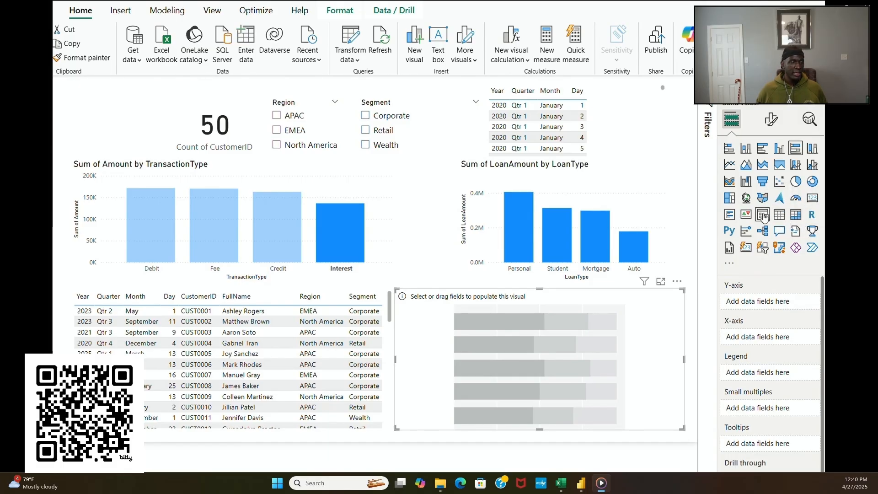
left_click(733, 202)
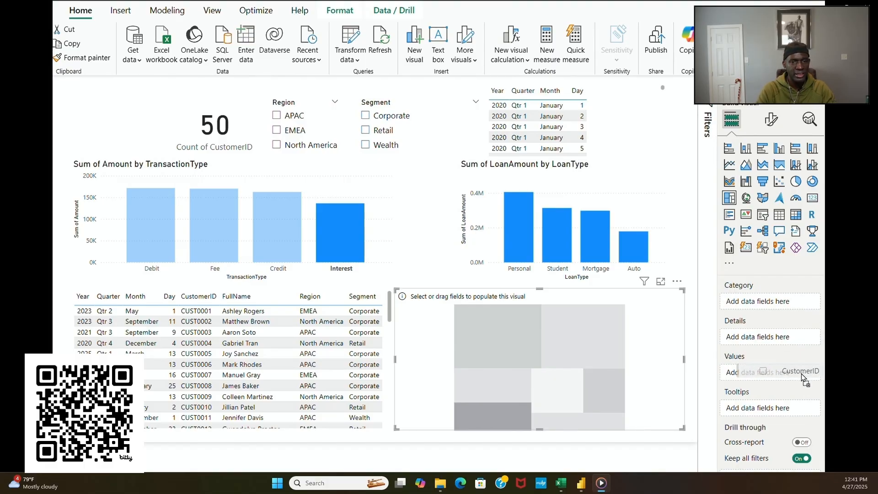
left_click_drag(784, 383, 785, 384)
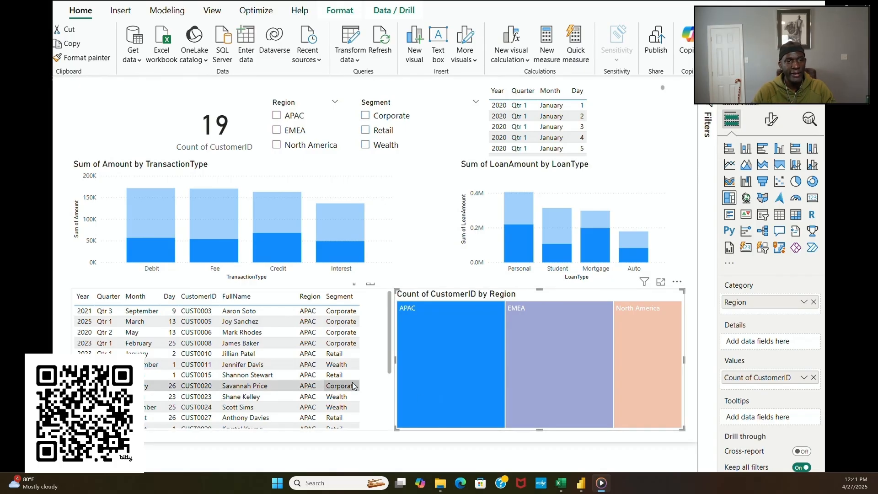
Step: Clear the APAC highlight in the treemap so all regions are included across the report
mouse_move(589, 338)
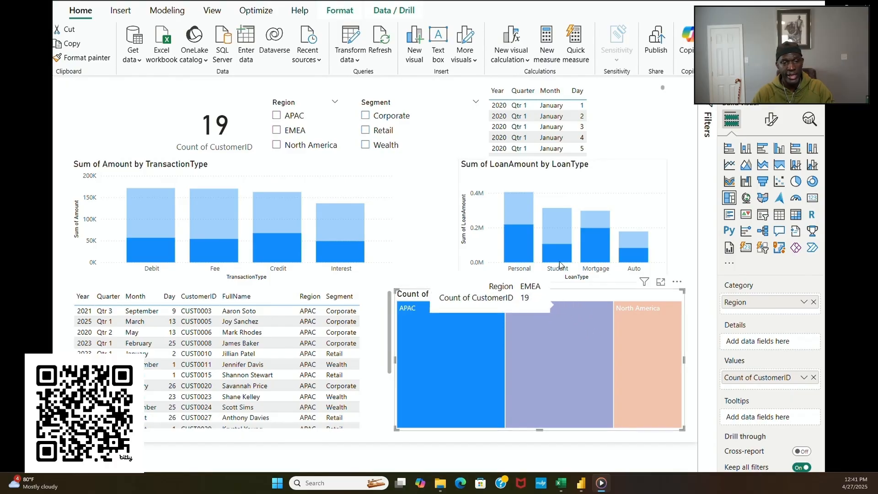
left_click(674, 154)
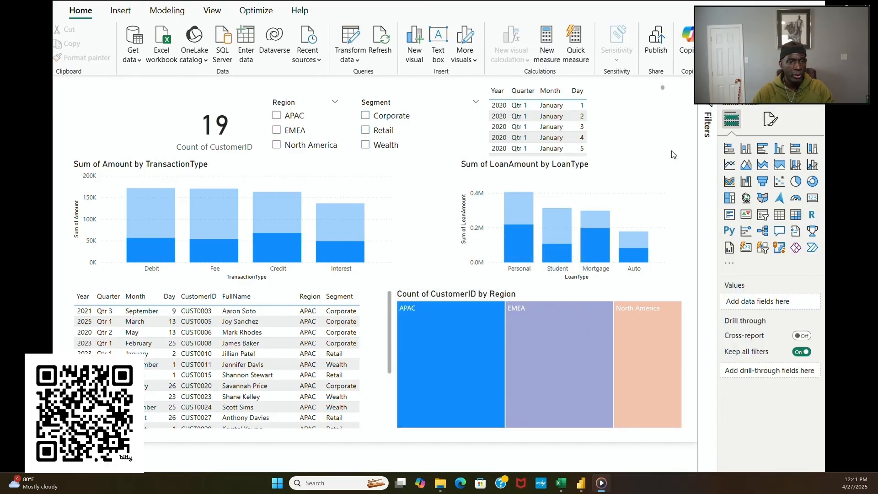
left_click(649, 323)
left_click(648, 323)
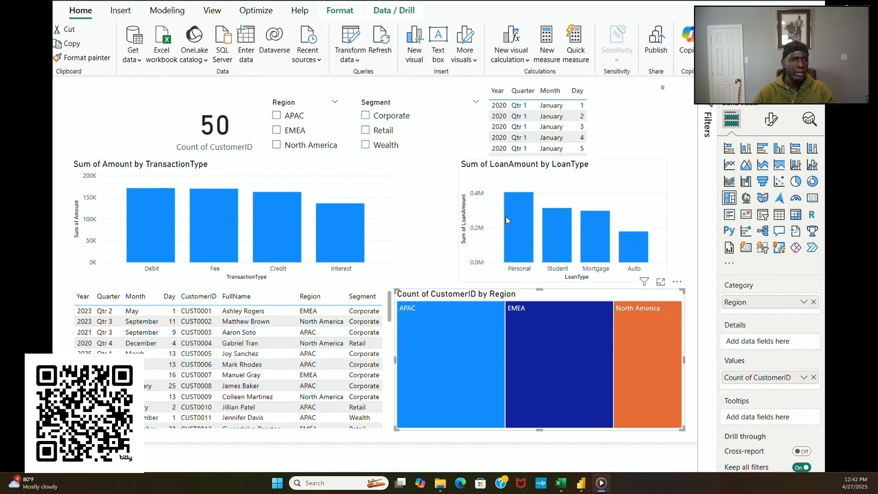
Step: Remove the IssueDate table visual above the loan amount chart
left_click(662, 111)
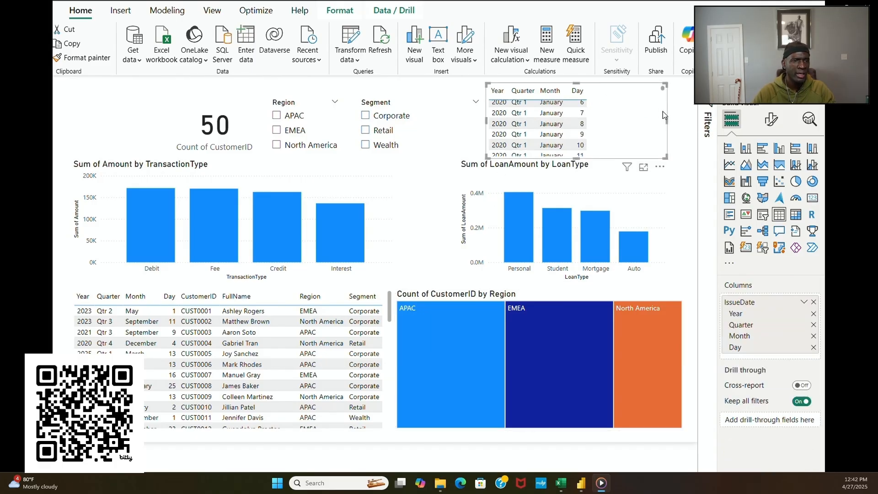
left_click(659, 168)
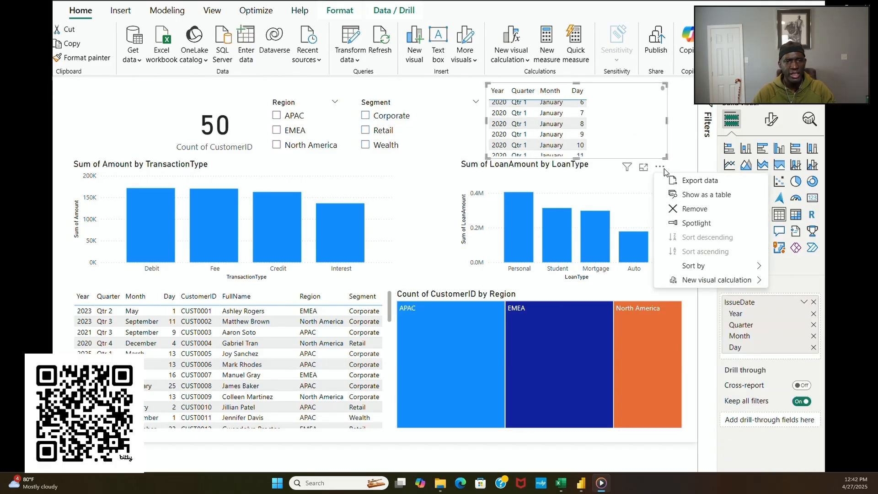
left_click(699, 209)
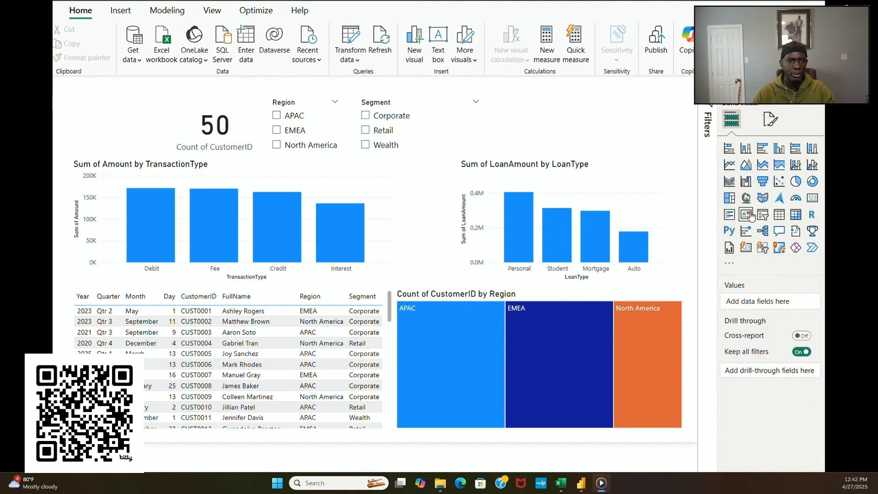
Step: Insert a pie chart above the loan amount chart and shorten that chart from its upper edge to make room
left_click(795, 181)
left_click_drag(155, 90, 550, 80)
left_click(612, 177)
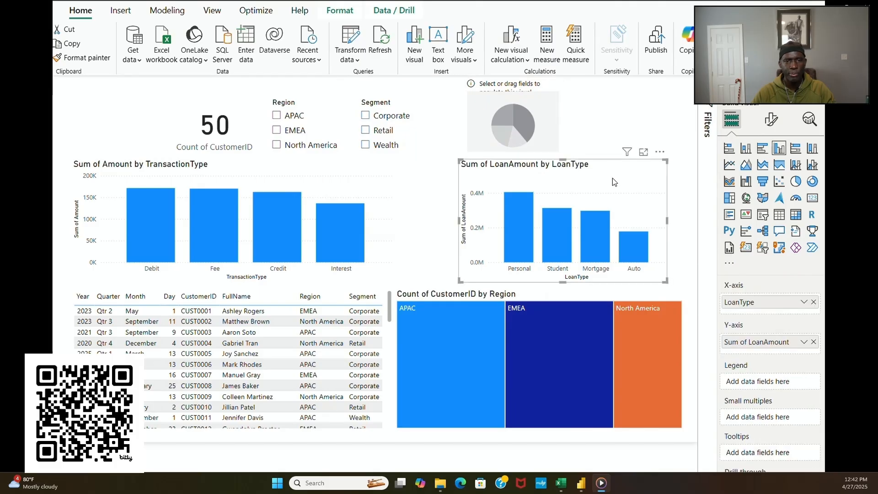
left_click_drag(567, 163, 567, 195)
Step: Try AccountID as the details of the enlarged pie chart, and remove the pie chart from the page
left_click(550, 141)
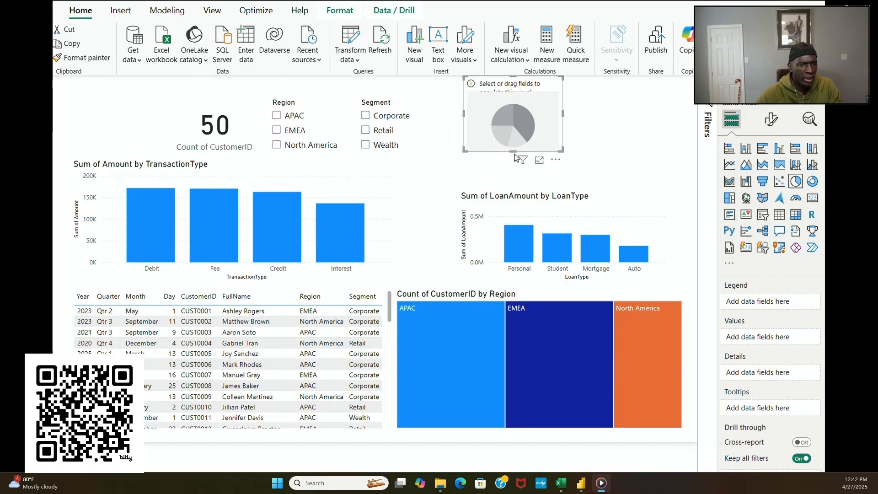
left_click_drag(514, 153, 517, 177)
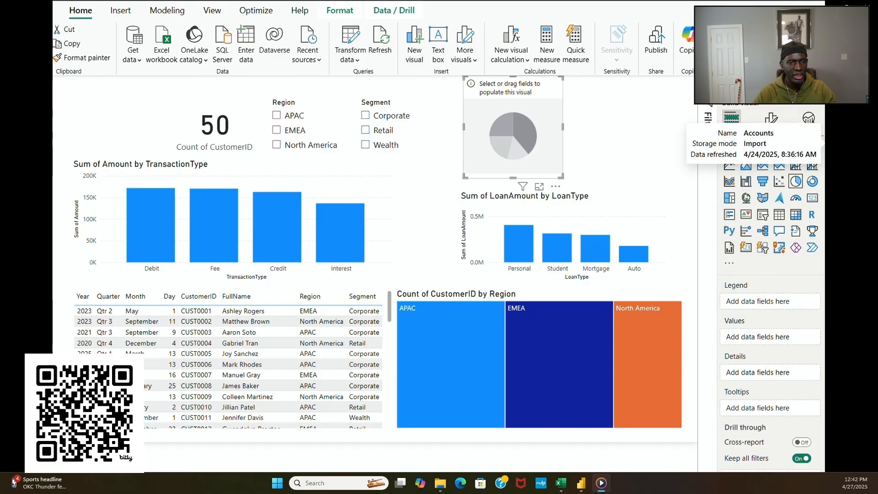
left_click_drag(867, 185, 528, 163)
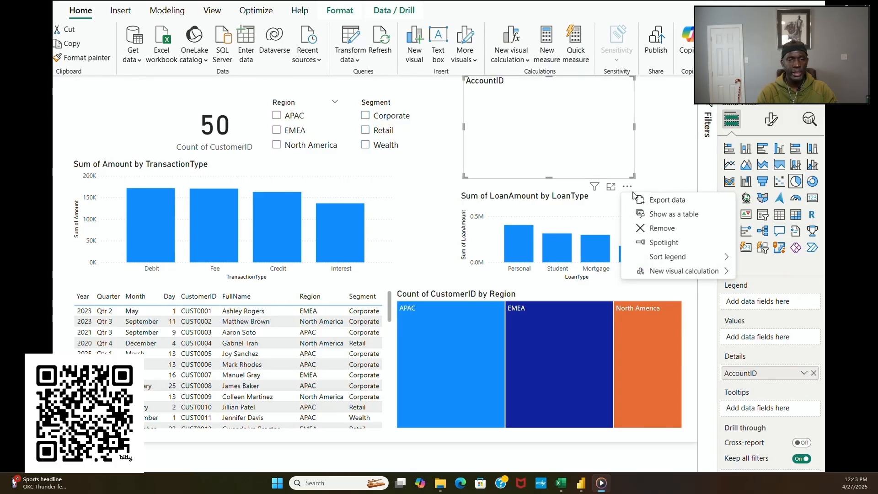
left_click(661, 229)
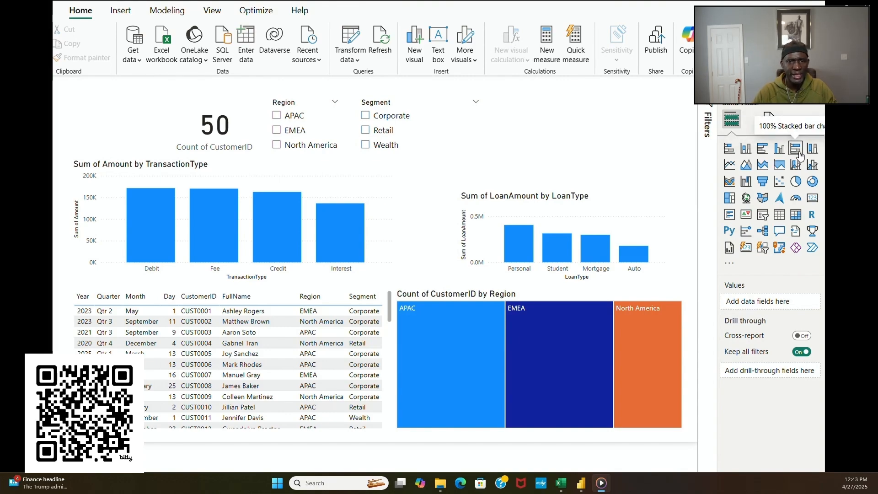
Step: Insert a stacked bar chart above the loan amount chart with AccountID on its Y-axis
left_click(729, 150)
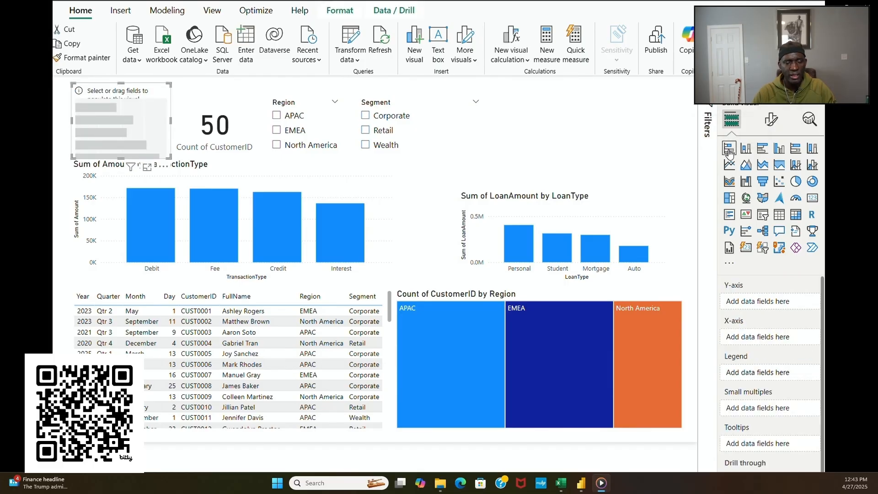
left_click_drag(150, 94, 577, 106)
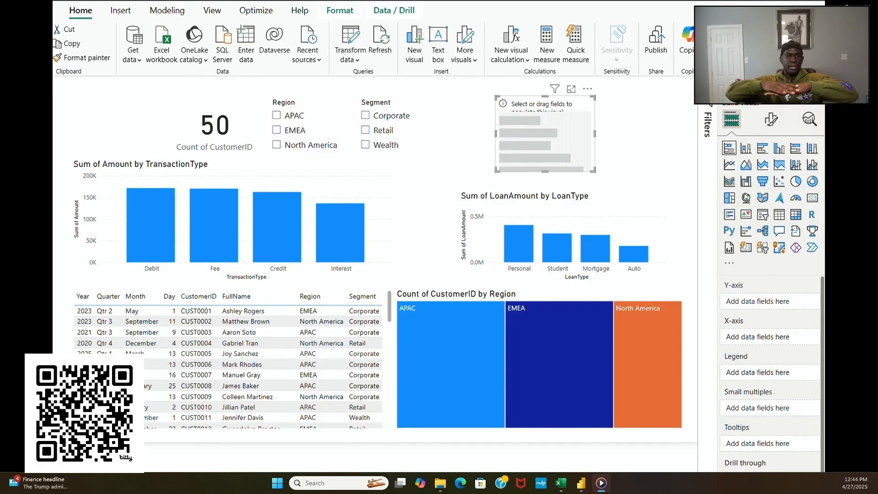
left_click_drag(846, 255, 794, 302)
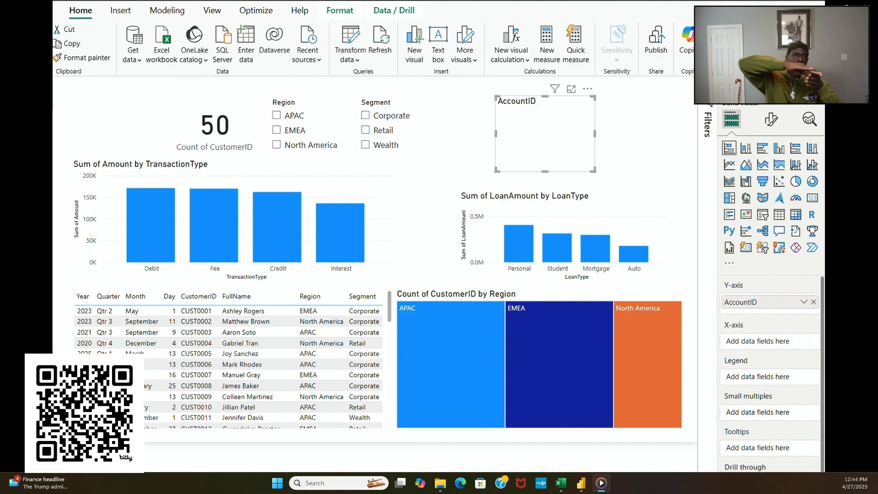
Step: Open the Accounts table's data and examine the distinct values in the AccountType column
left_click(36, 109)
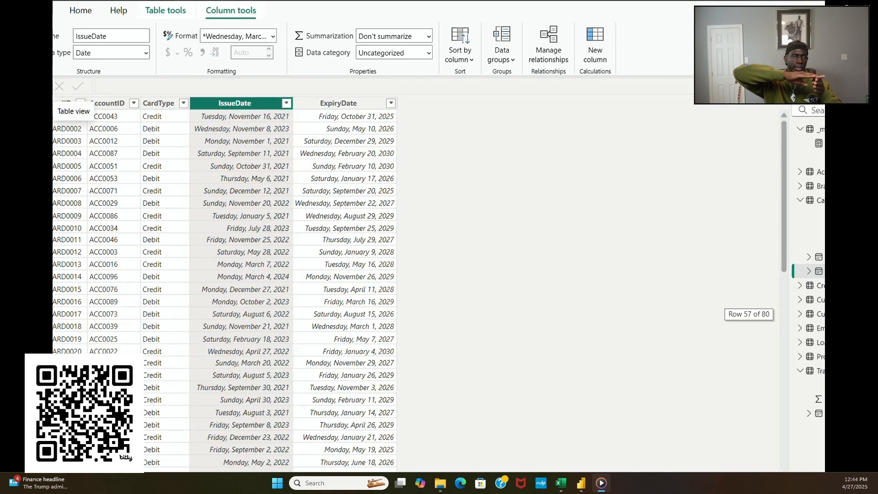
left_click(819, 173)
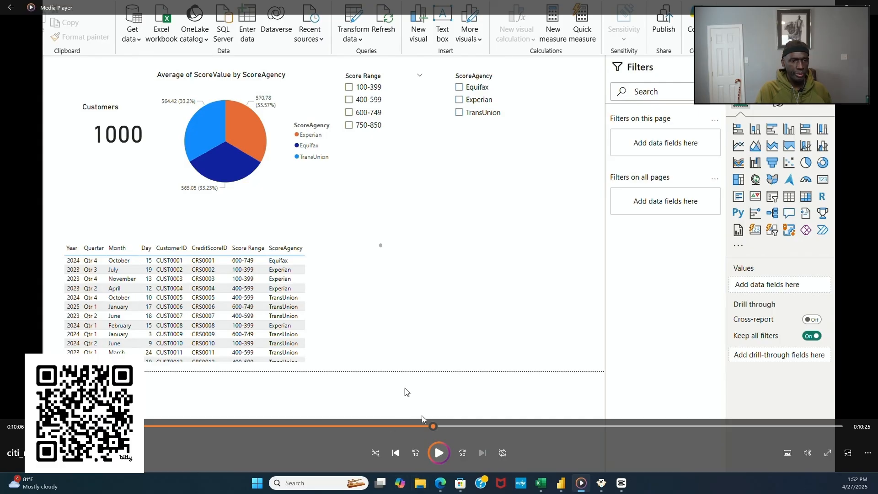
left_click(438, 450)
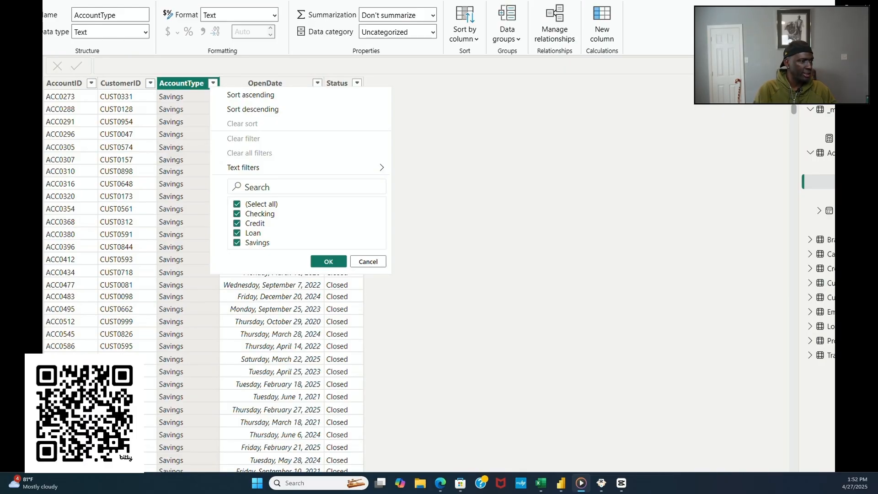
Step: Shrink the Average of ScoreValue by ScoreAgency pie chart from its lower outer corner and leave no visual selected
mouse_move(561, 397)
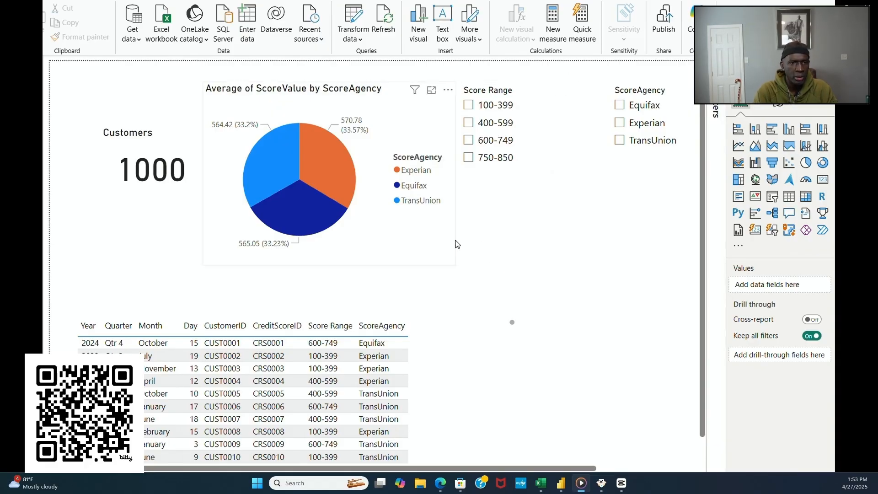
left_click(440, 249)
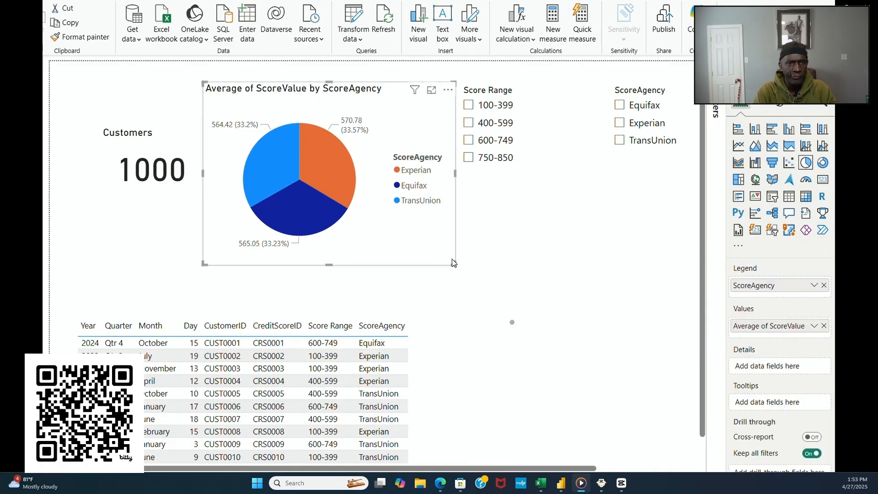
left_click_drag(455, 265, 367, 239)
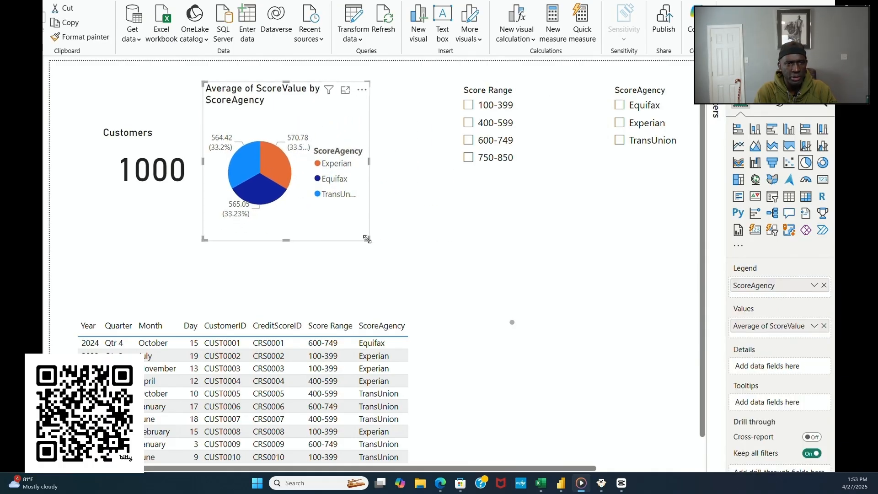
left_click(508, 270)
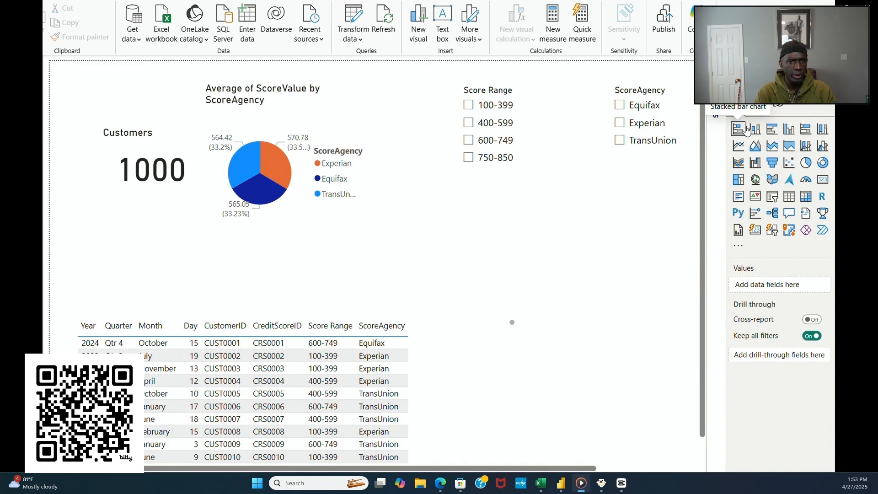
Step: Insert a clustered bar chart below the slicers with AccountType on the Y-axis and Account Type Category Count on the X-axis
left_click(770, 129)
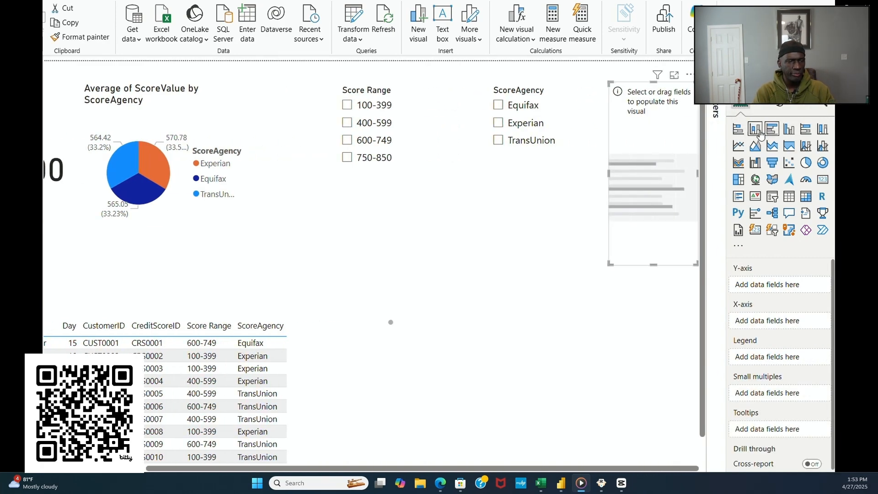
left_click_drag(621, 181, 410, 312)
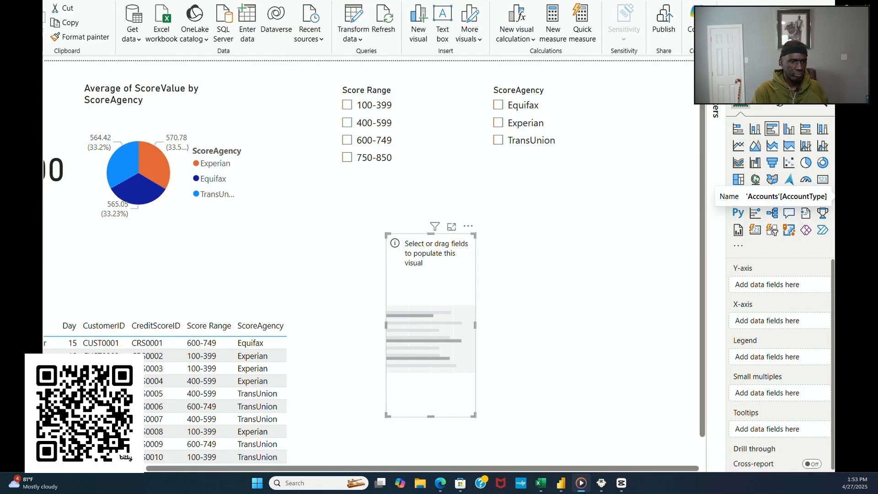
mouse_move(202, 409)
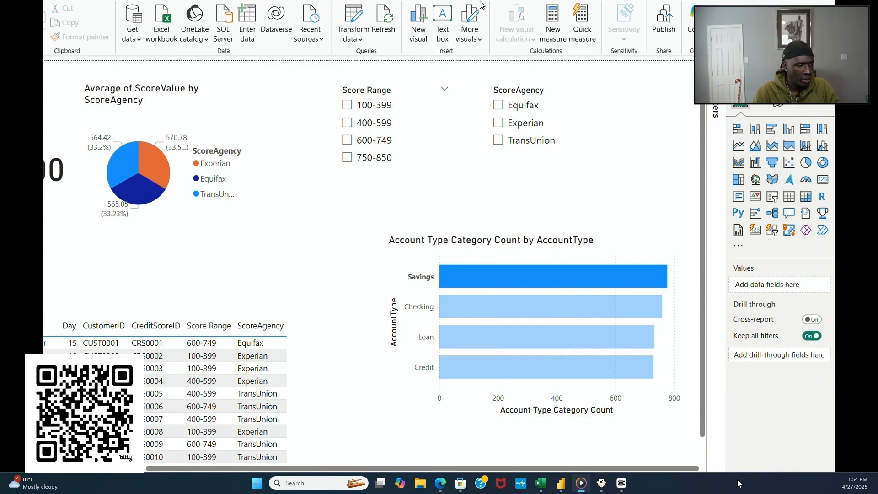
Step: Add a measure Customer Count by Score Range to _measures, counting distinct CreditScores[CustomerID] where CreditScores[Score Range] is not blank
mouse_move(793, 448)
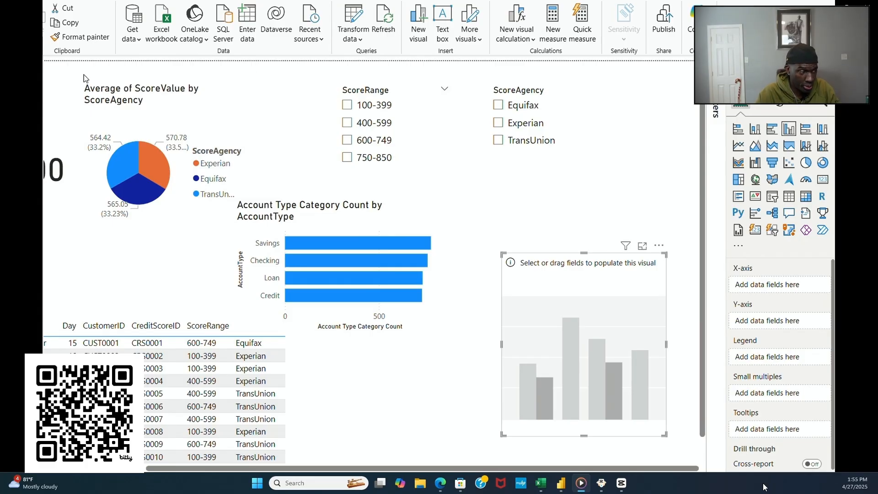
left_click(32, 94)
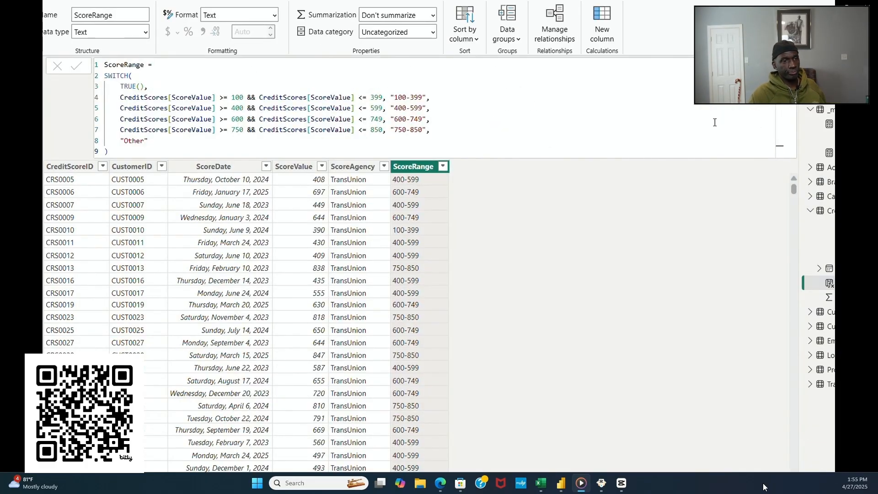
right_click(828, 110)
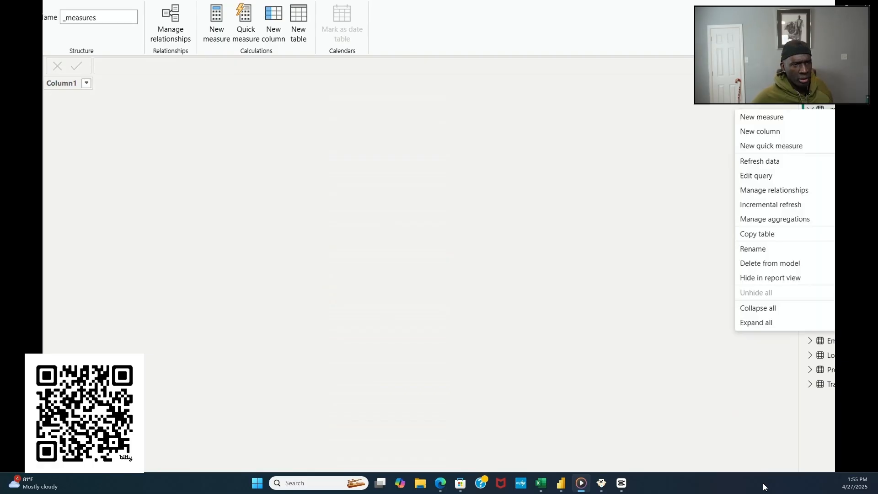
left_click(801, 118)
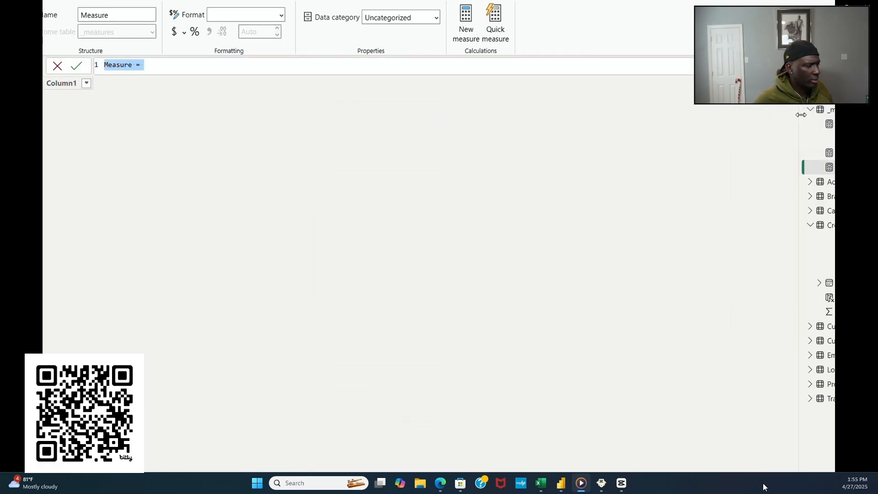
type("Customer Count by Score Range = CALCULATE(     DISTINCTCOUNT(CreditScores[CustomerID]),     NOT(ISBLANK(CreditScores[Score Range])) )")
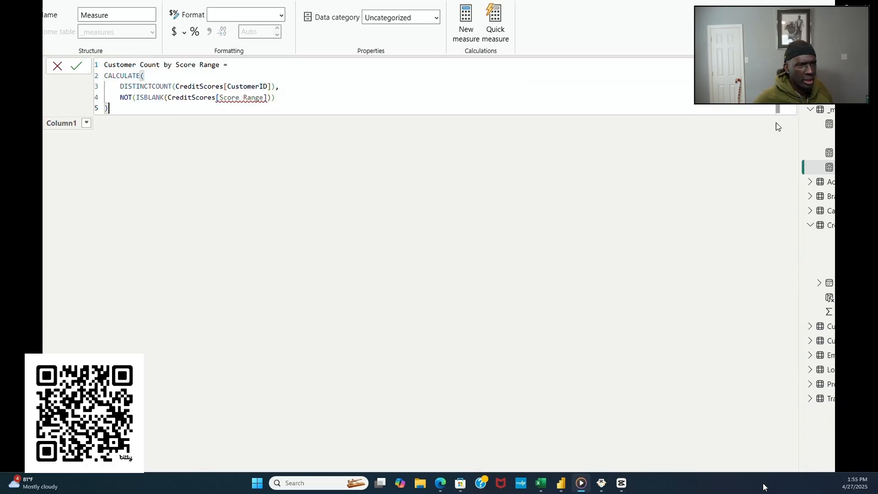
Step: Correct the measure's column reference to CreditScores[ScoreRange] and try to commit the formula
left_click(243, 97)
key("BackSpace")
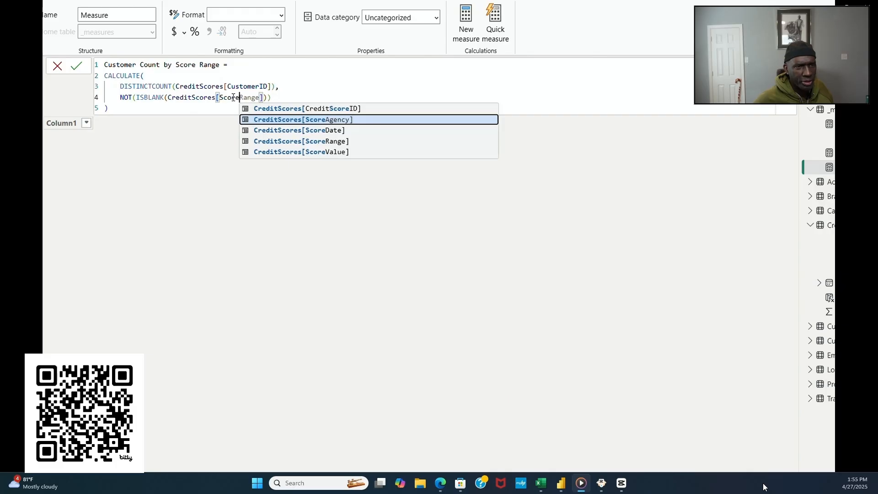
key("Escape")
left_click(194, 111)
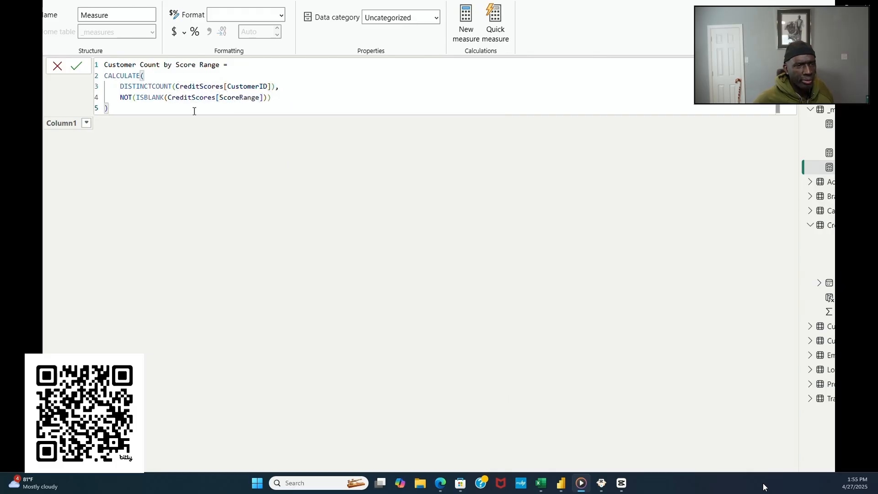
key("Return")
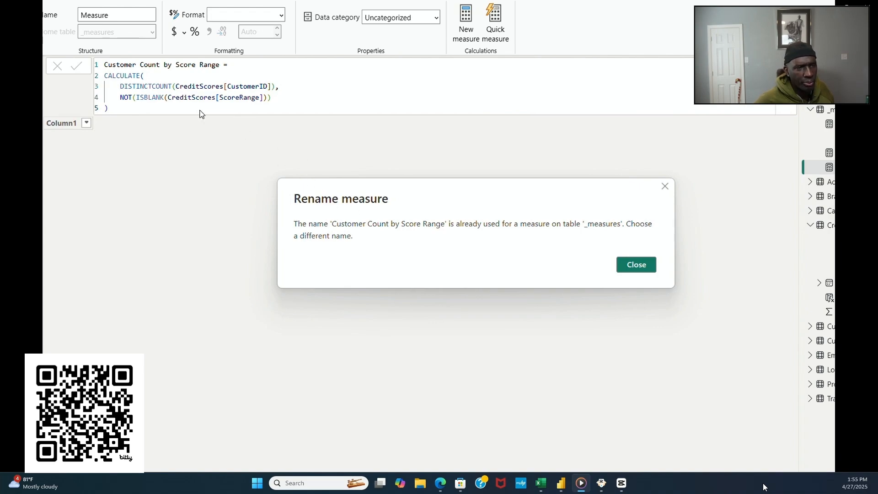
Step: Dismiss the duplicate-name notice, rename the measure to CustomerCountbyScoreRange without spaces, and commit the formula
left_click(636, 265)
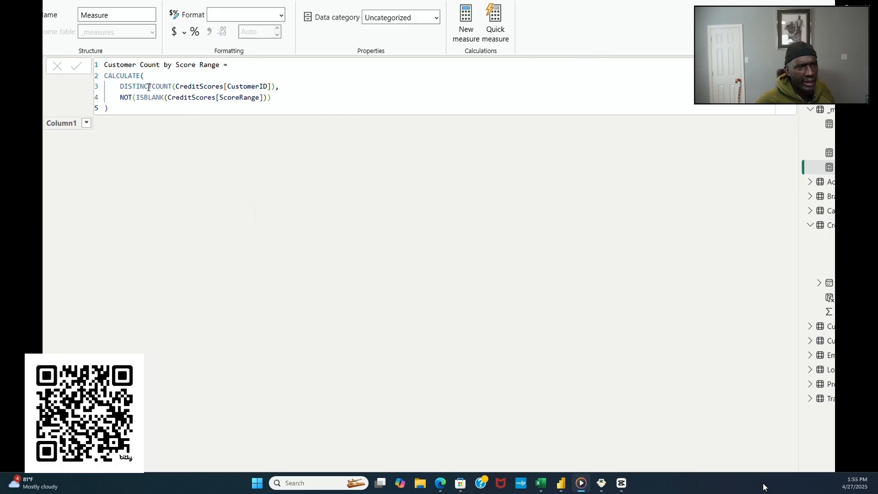
left_click(142, 65)
key("BackSpace")
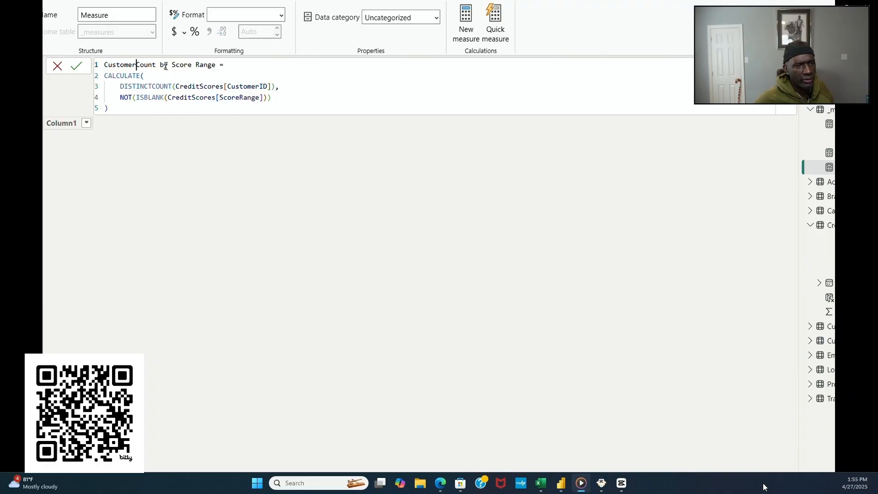
left_click(160, 64)
key("BackSpace")
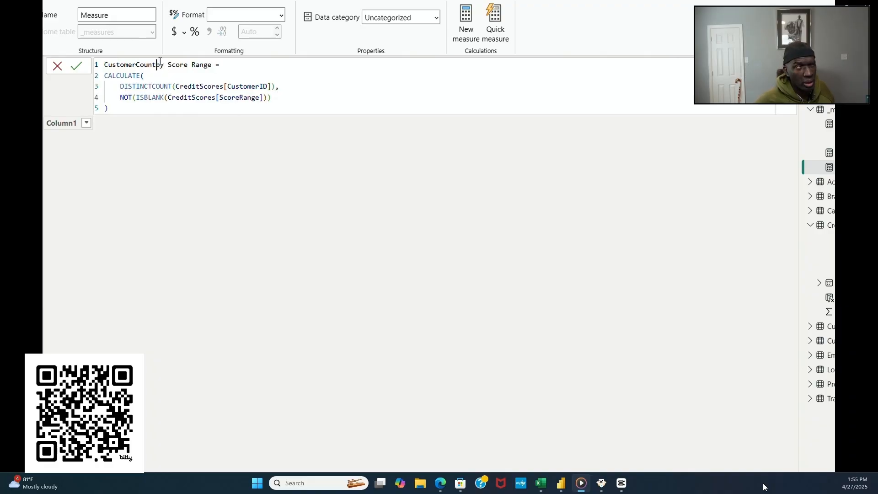
left_click(168, 65)
key("BackSpace")
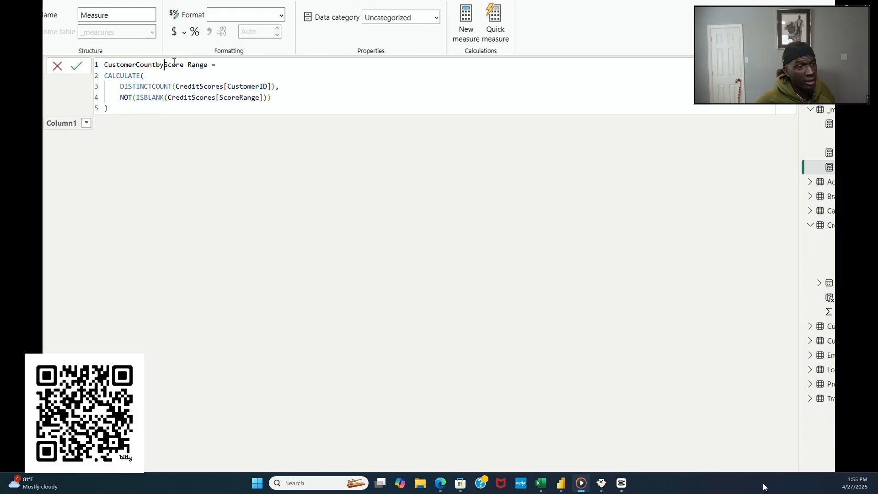
left_click(189, 64)
key("BackSpace")
key("Return")
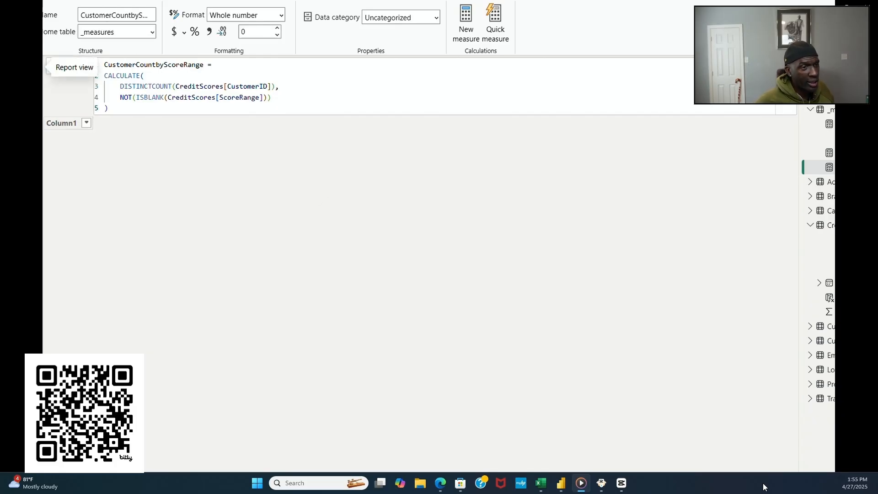
Step: Fill the empty column chart on the report page with ScoreRange on the X-axis and the CustomerCountbyScoreRange measure on the Y-axis
left_click(35, 67)
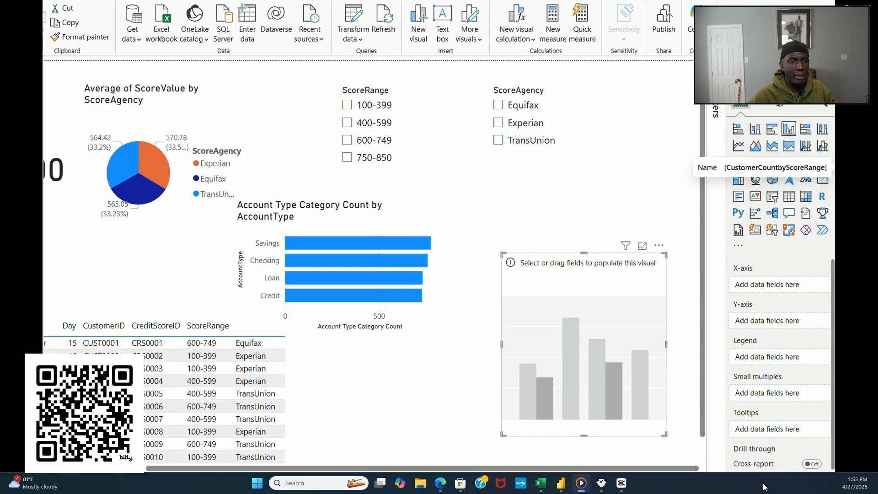
left_click_drag(842, 168, 789, 286)
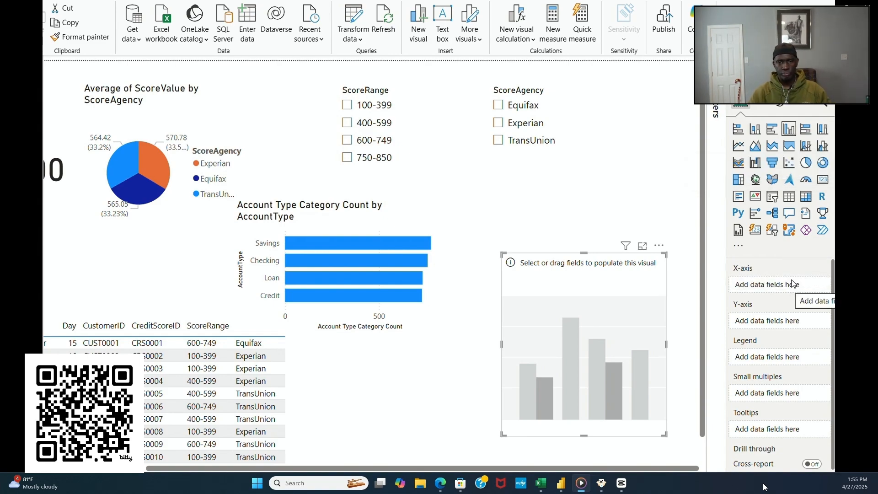
left_click_drag(840, 168, 789, 287)
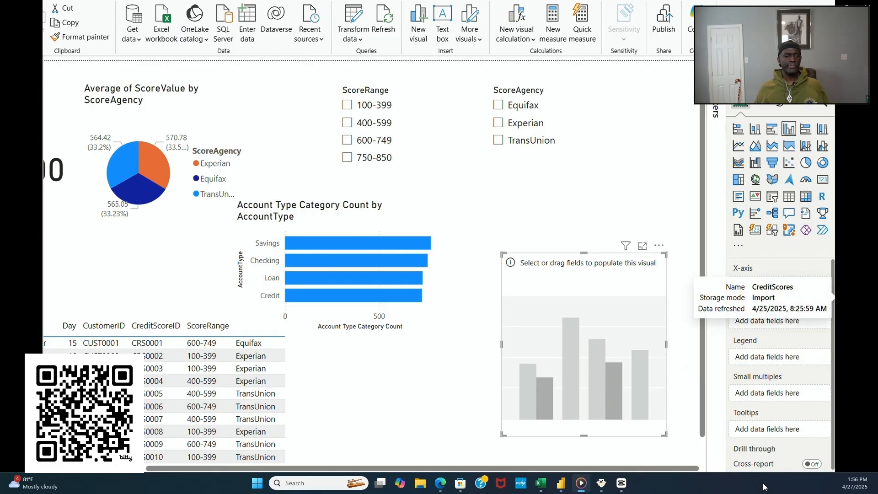
left_click_drag(831, 342, 788, 287)
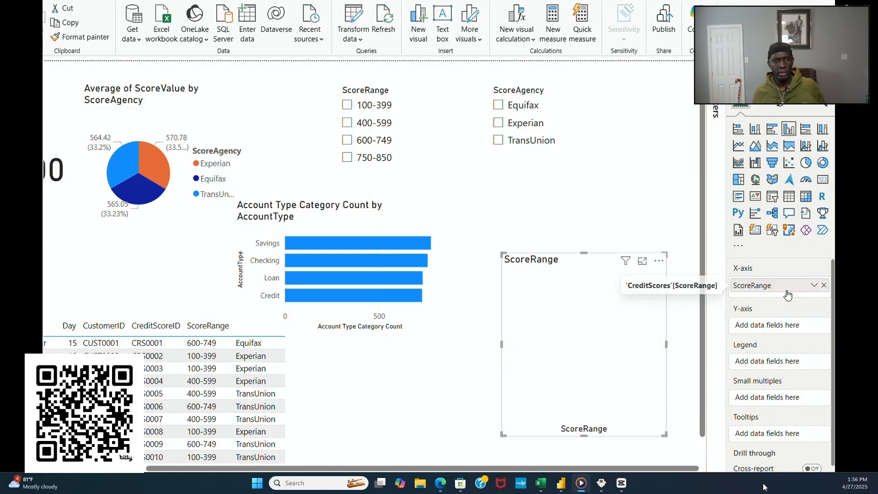
left_click_drag(864, 184, 804, 324)
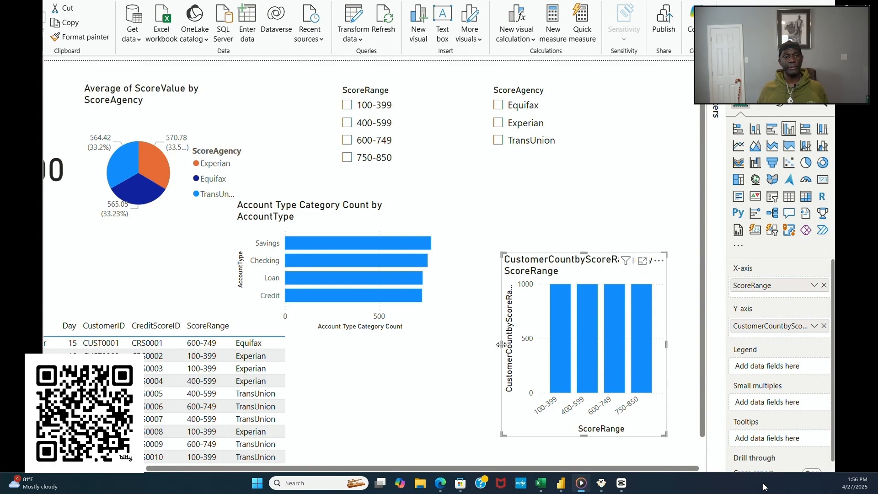
Step: Enlarge the CustomerCountbyScoreRange column chart toward the account type bar chart and the slicers, and shift the ScoreAgency slicer slightly upward
left_click_drag(501, 345, 454, 352)
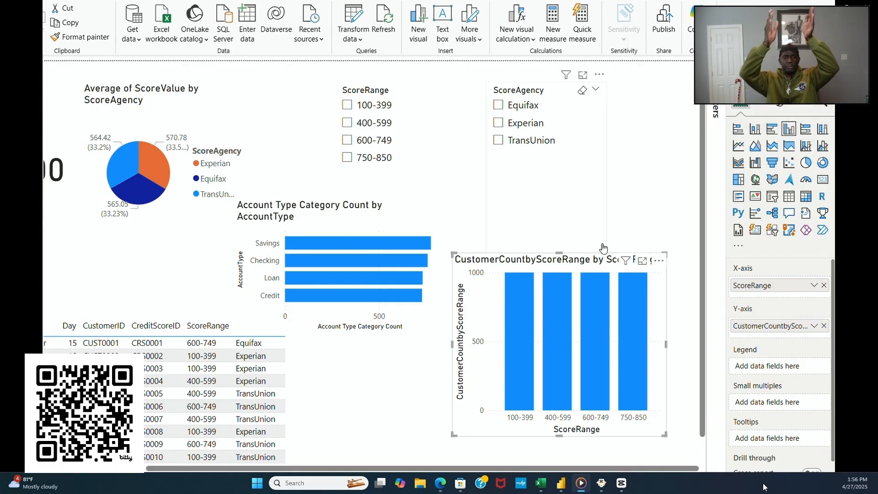
left_click_drag(560, 252, 563, 178)
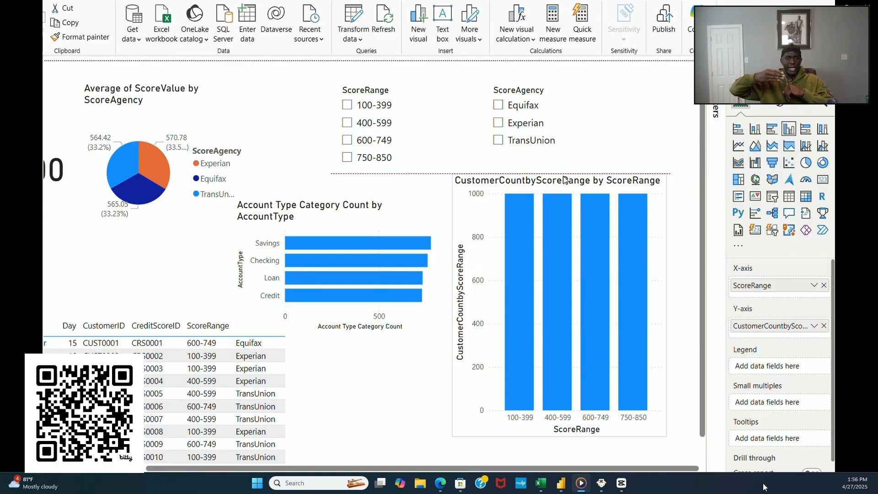
left_click_drag(564, 182, 569, 231)
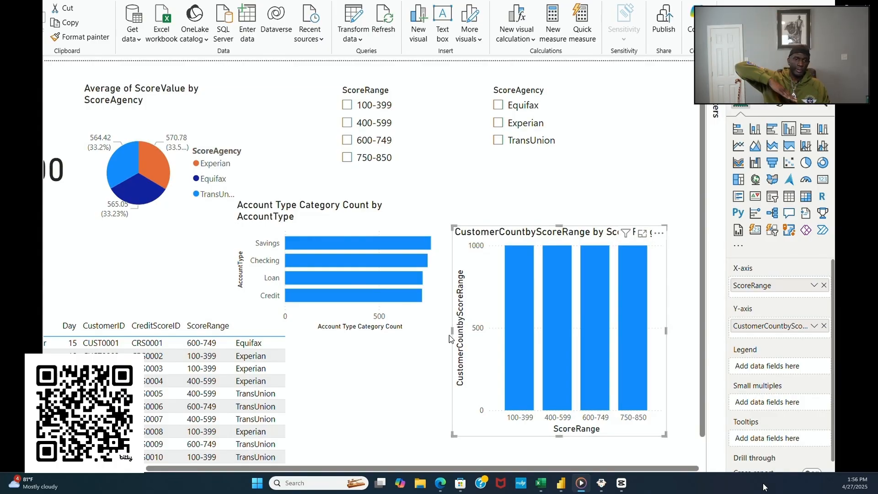
left_click_drag(452, 339, 359, 352)
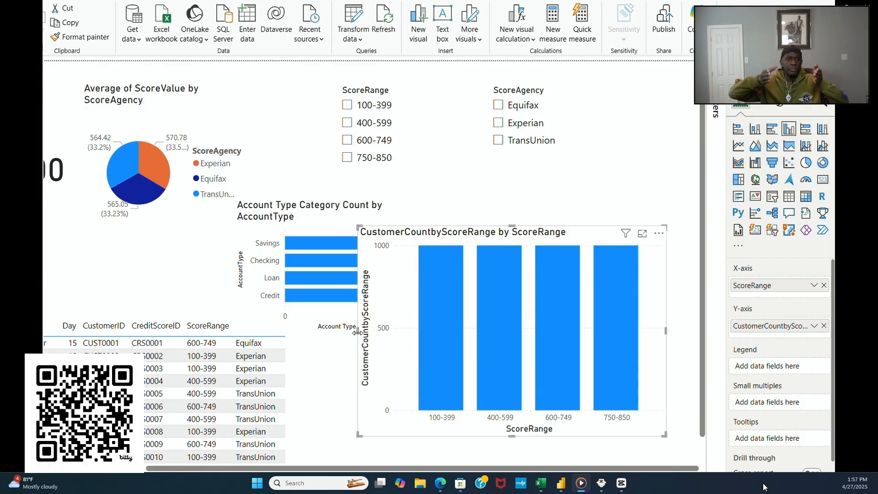
left_click_drag(359, 333, 460, 333)
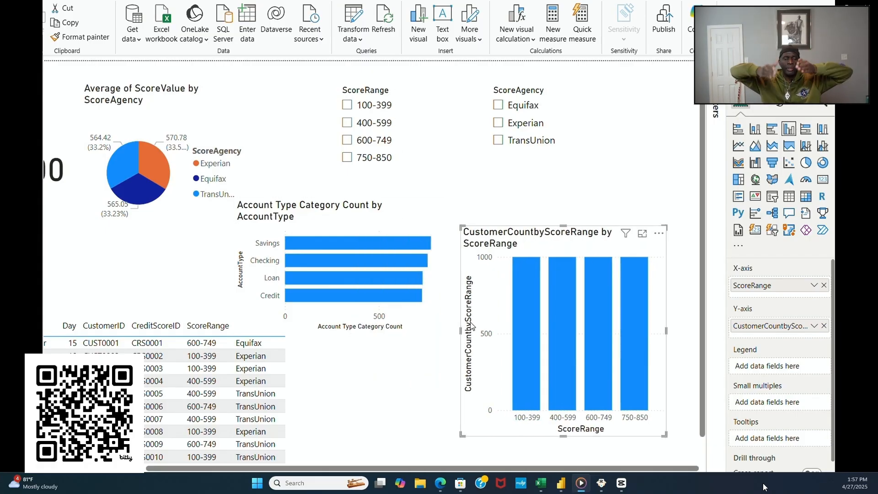
left_click_drag(566, 227, 560, 209)
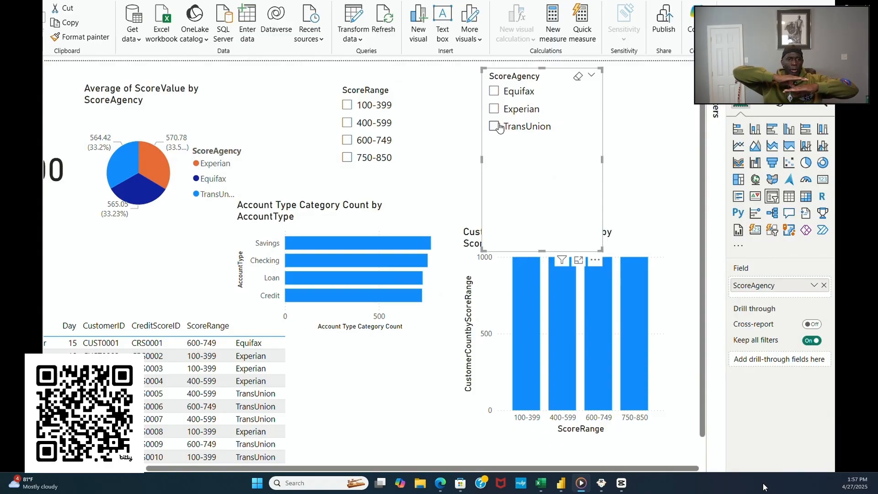
Step: Filter the page by Experian, TransUnion and Equifax in turn with the ScoreAgency slicer to compare how the visuals respond
left_click(494, 110)
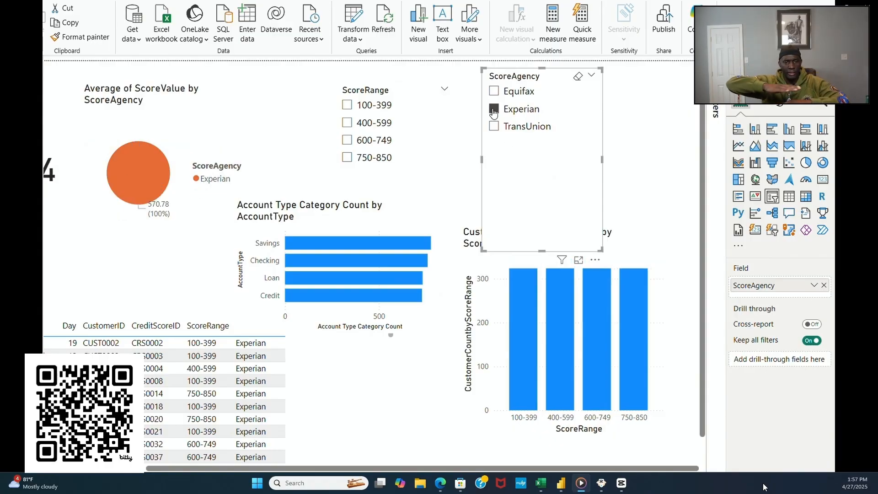
left_click(494, 127)
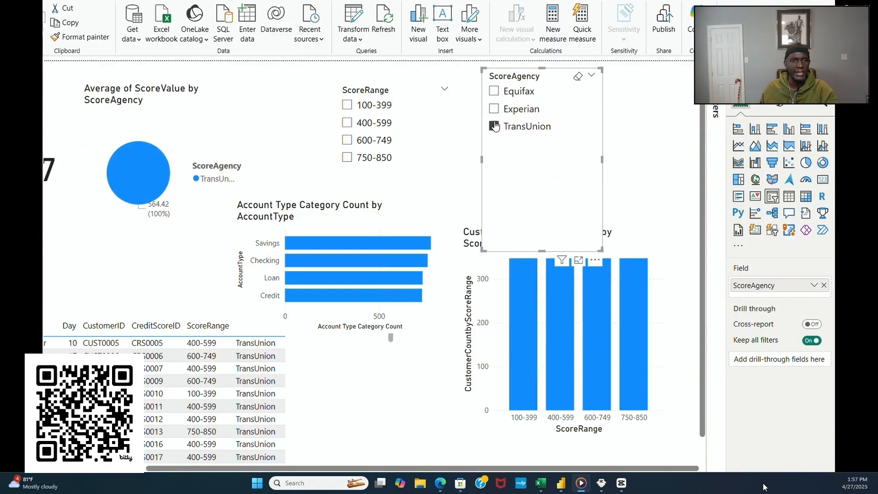
left_click(492, 93)
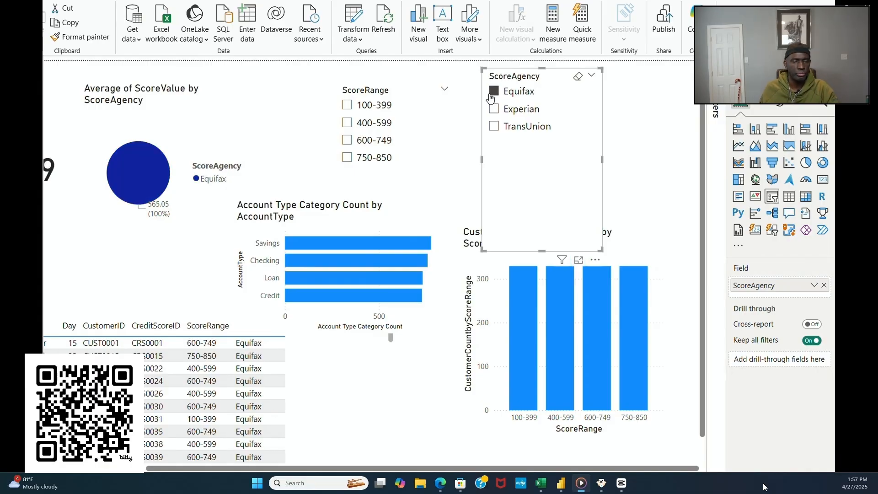
left_click(494, 111)
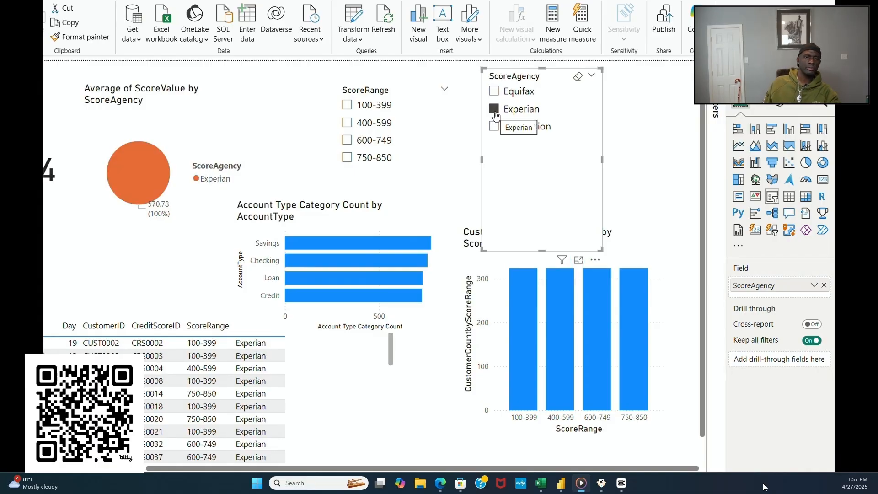
left_click(494, 127)
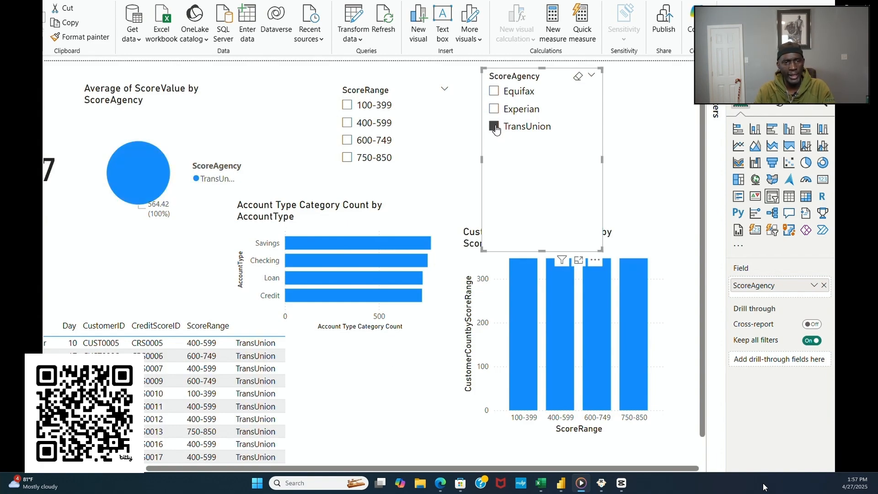
mouse_move(687, 463)
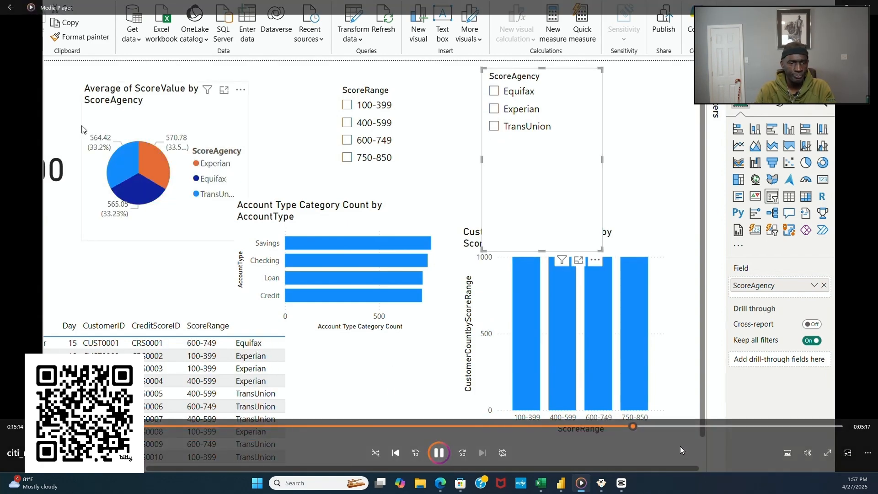
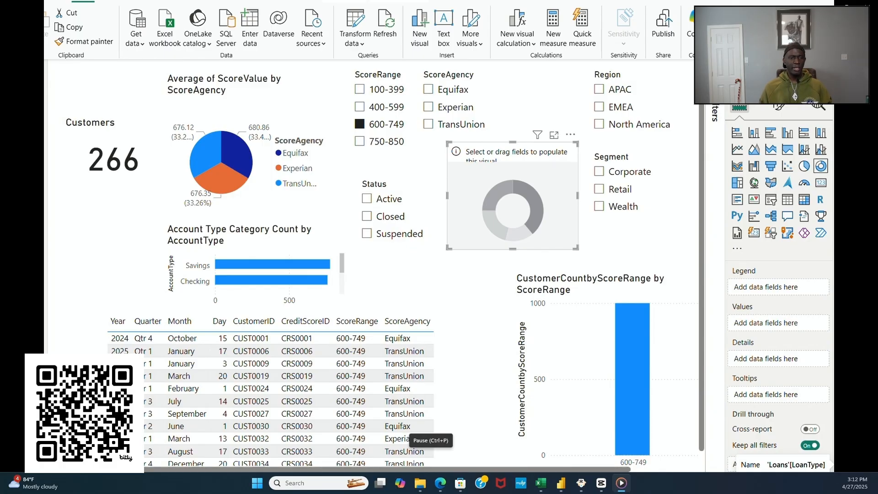
Step: Populate the empty donut chart with LoanType as the legend and Count of LoanType as the values, and widen it slightly
left_click_drag(734, 463, 786, 293)
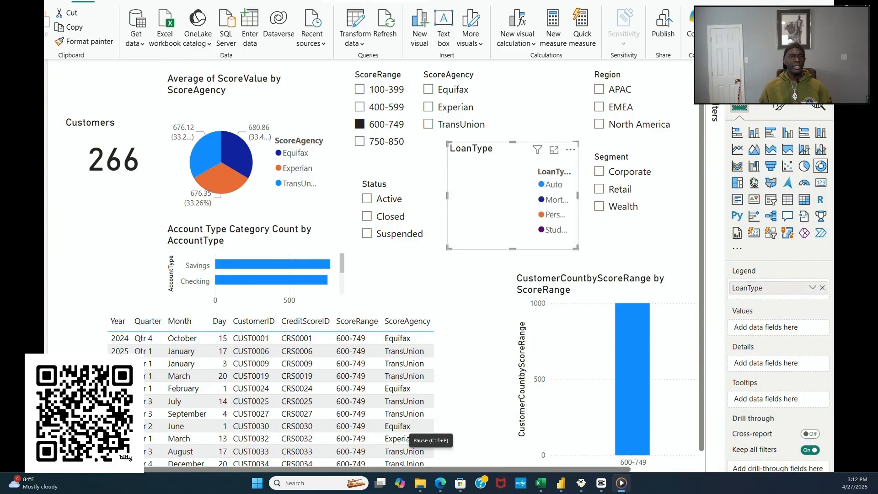
left_click_drag(797, 382, 781, 333)
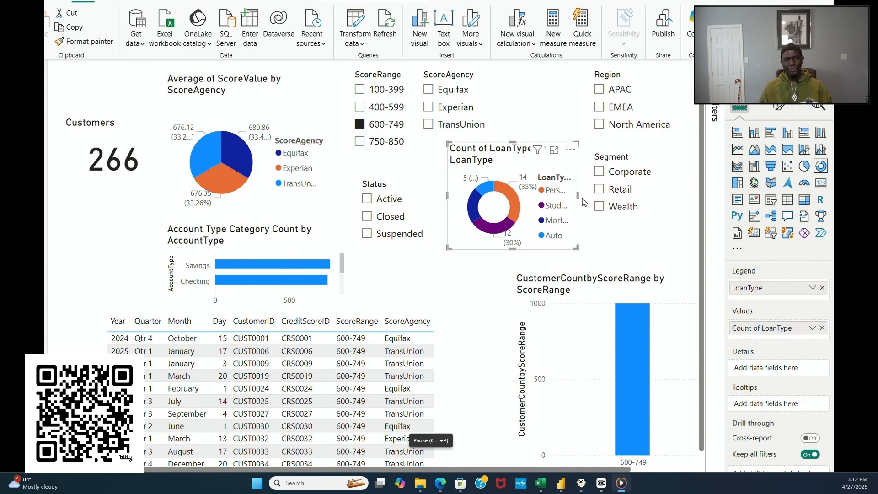
left_click_drag(577, 195, 584, 217)
Step: Move the Segment slicer between ScoreAgency and Region with Wealth selected, and shift the LoanType donut chart below it
left_click(599, 206)
left_click_drag(667, 201, 579, 114)
left_click(583, 183)
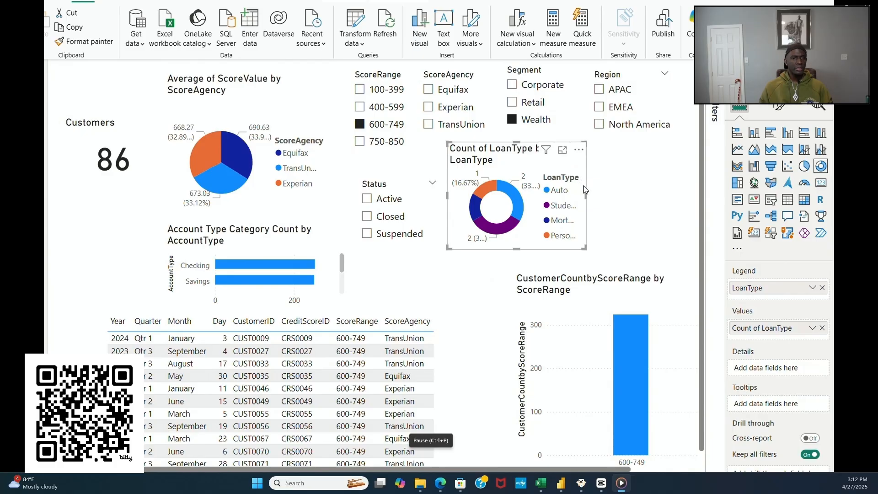
left_click_drag(582, 183, 597, 193)
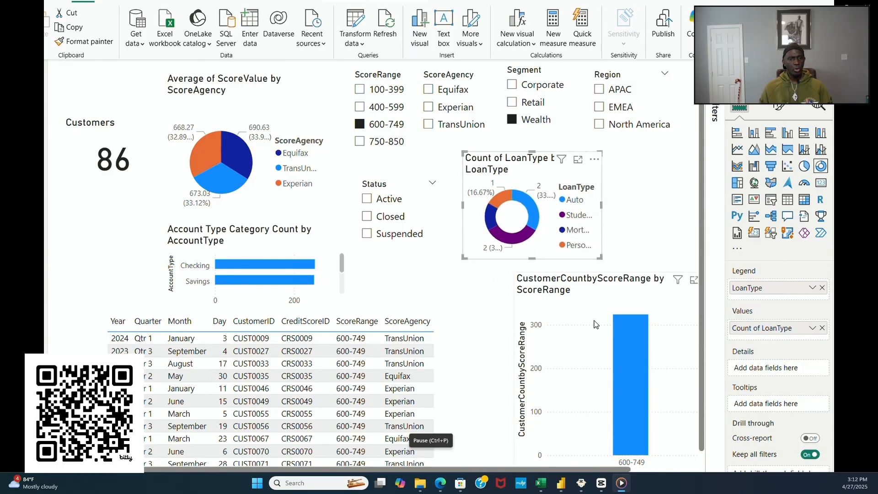
Step: Highlight the Mortgage slice of the donut chart, then clear it along with the 600-749 and Wealth slicer filters
mouse_move(511, 238)
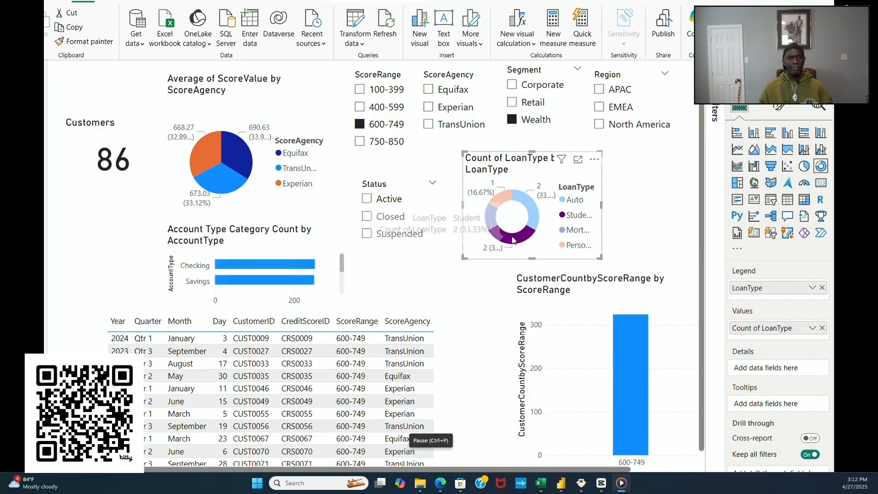
left_click(492, 218)
left_click(492, 218)
left_click(359, 124)
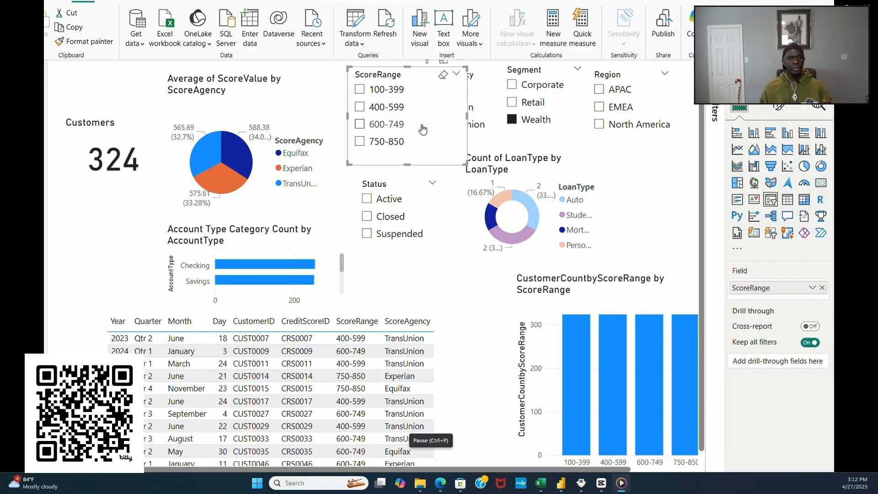
left_click(510, 121)
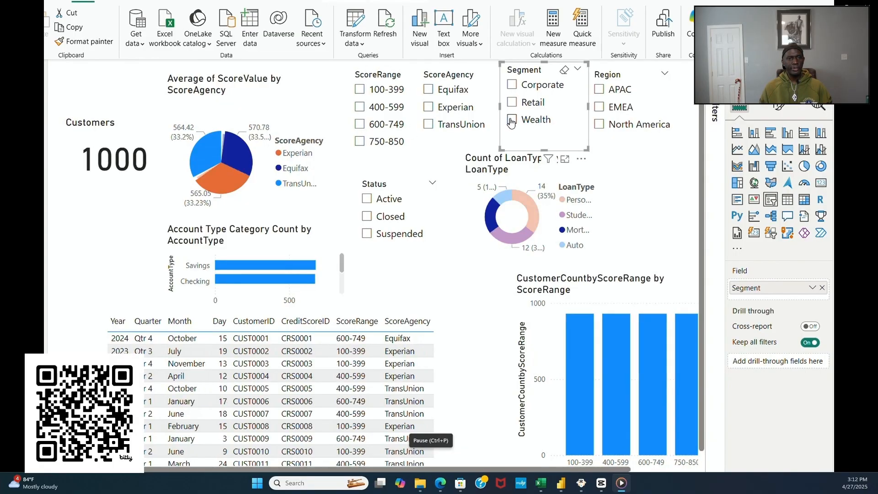
left_click(657, 198)
left_click(488, 223)
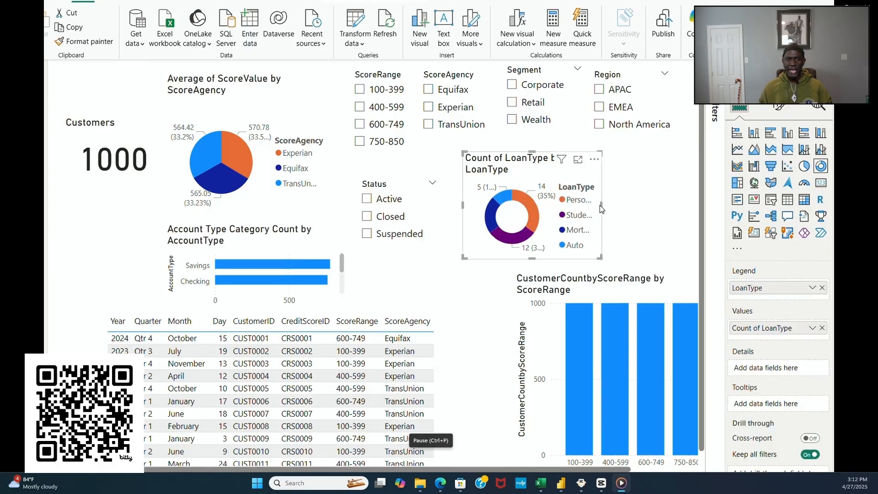
Step: Widen the Count of LoanType donut chart so its title fits on one line, and highlight its Personal slice
left_click_drag(601, 206, 654, 206)
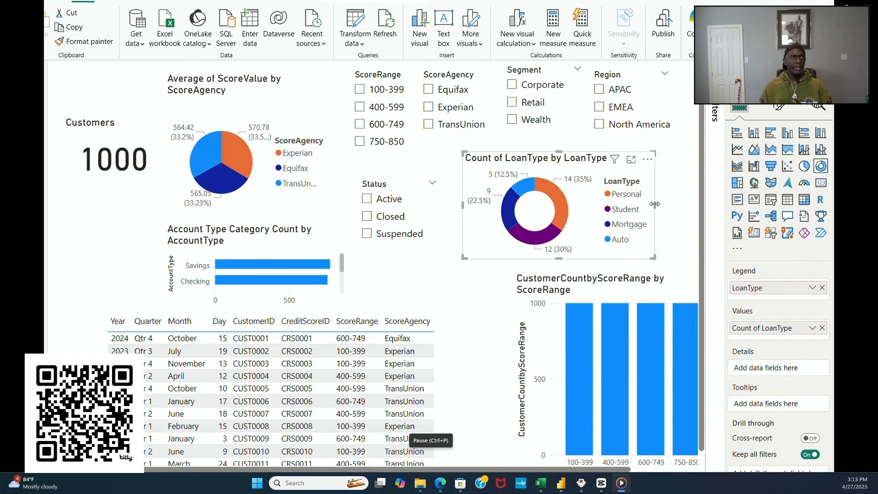
left_click(564, 204)
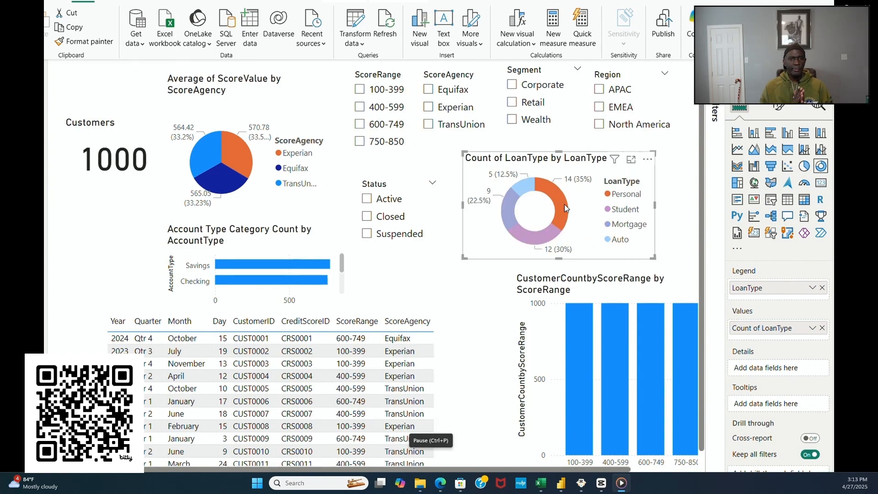
left_click(565, 204)
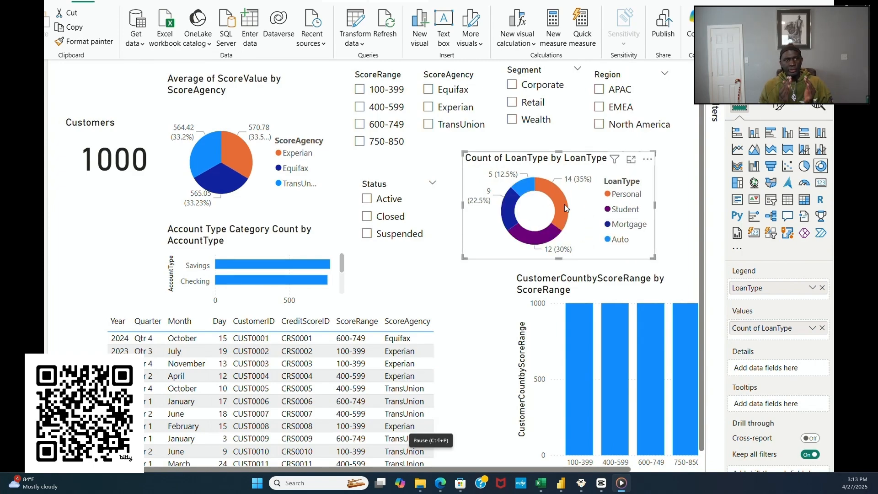
left_click(564, 204)
left_click(564, 204)
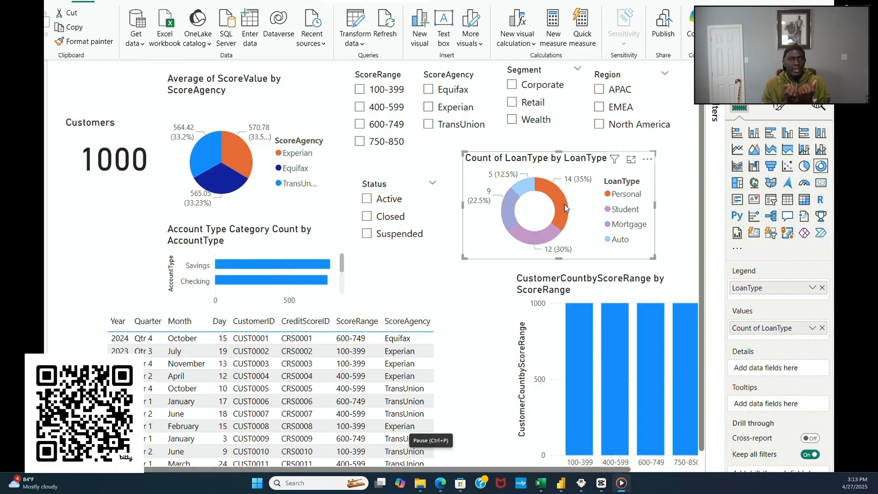
Step: Clear the donut chart's Personal highlight and cross-highlight the page by the pie chart's Experian, Equifax and TransUnion slices in turn
left_click(564, 204)
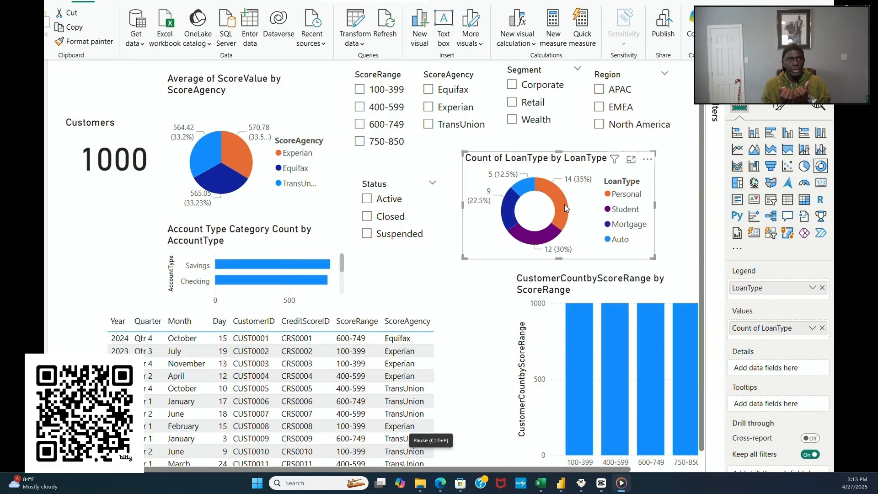
left_click(241, 157)
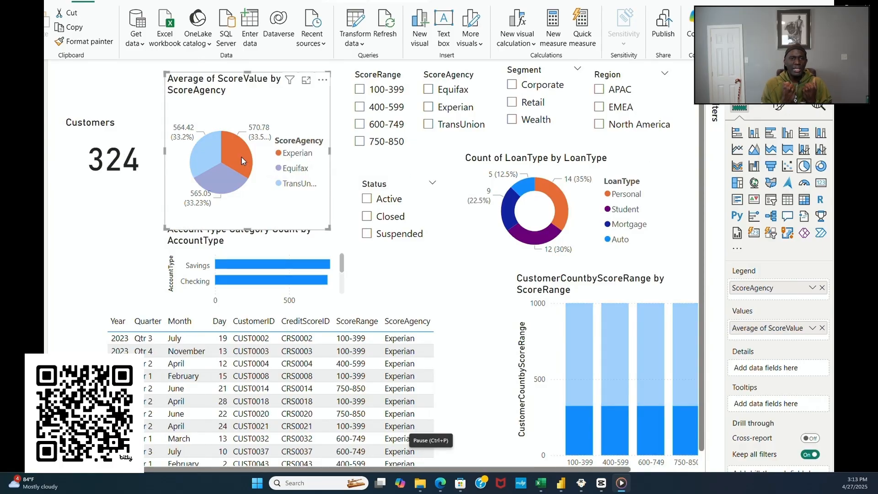
left_click(230, 185)
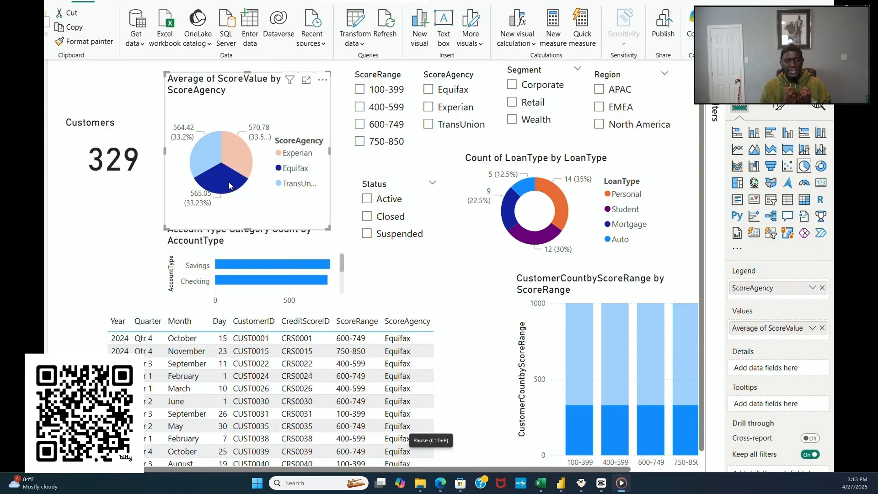
left_click(201, 159)
left_click(201, 160)
left_click(201, 159)
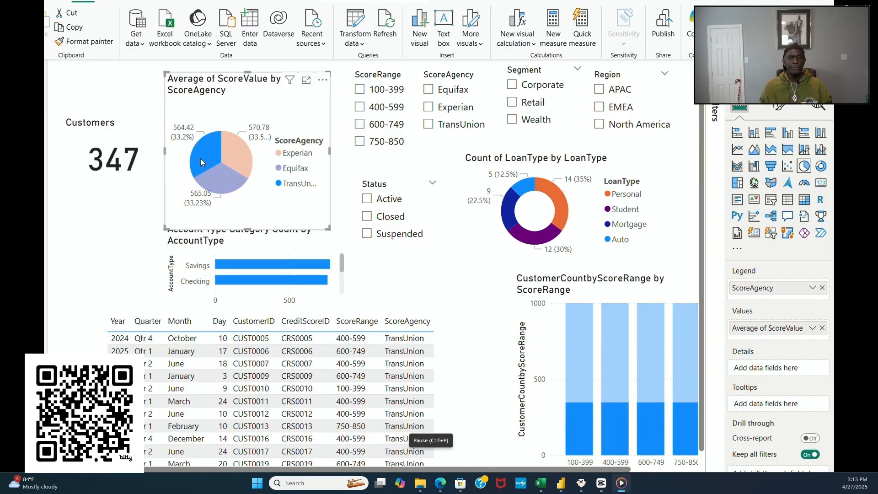
Step: Highlight the donut chart's Mortgage slice, then cross-highlight the page from the November and February Experian rows of the credit score table
left_click(508, 220)
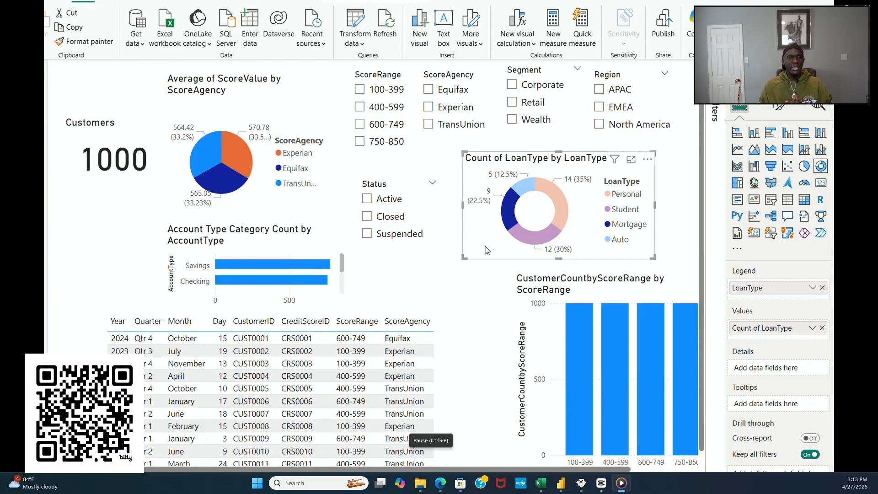
left_click(309, 370)
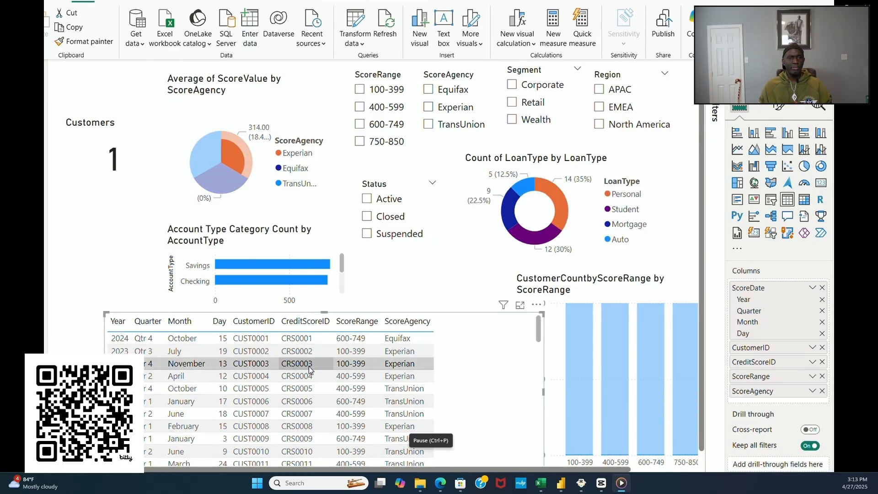
left_click(302, 426)
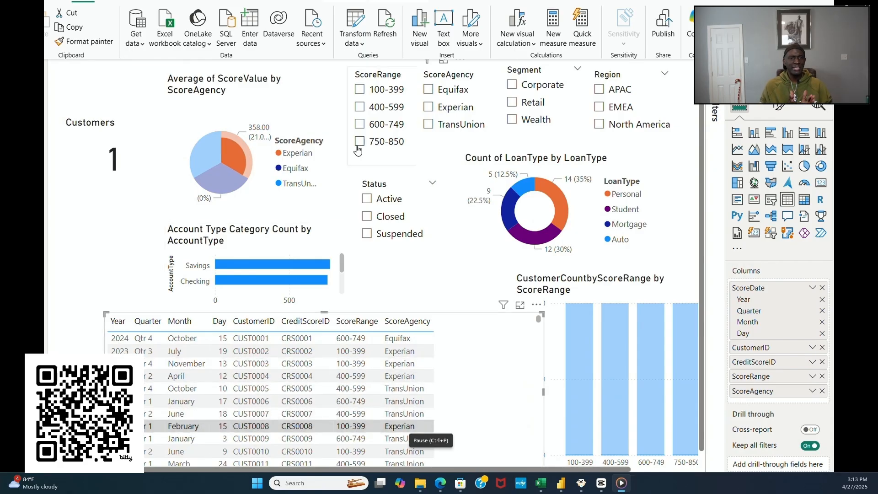
Step: Filter the page to score range 600-749 and compare the Corporate and Wealth segments and the regions, leaving only 600-749 and Wealth selected
left_click(359, 125)
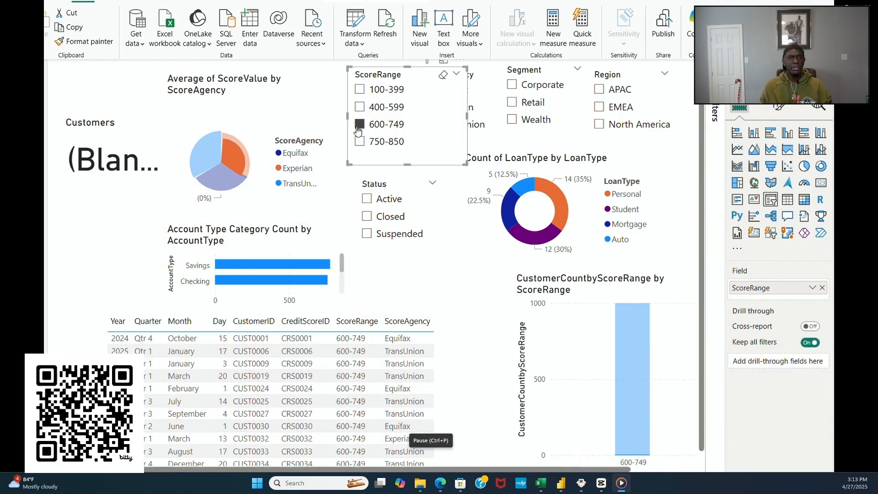
left_click(513, 86)
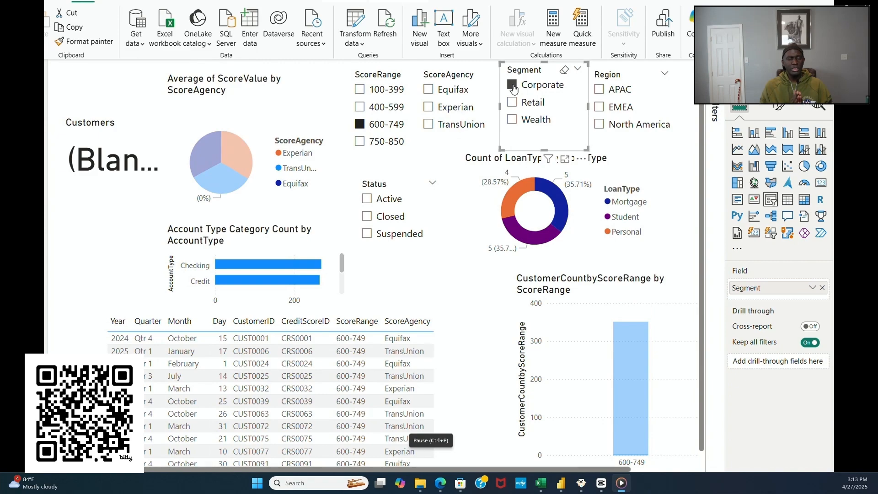
left_click(514, 121)
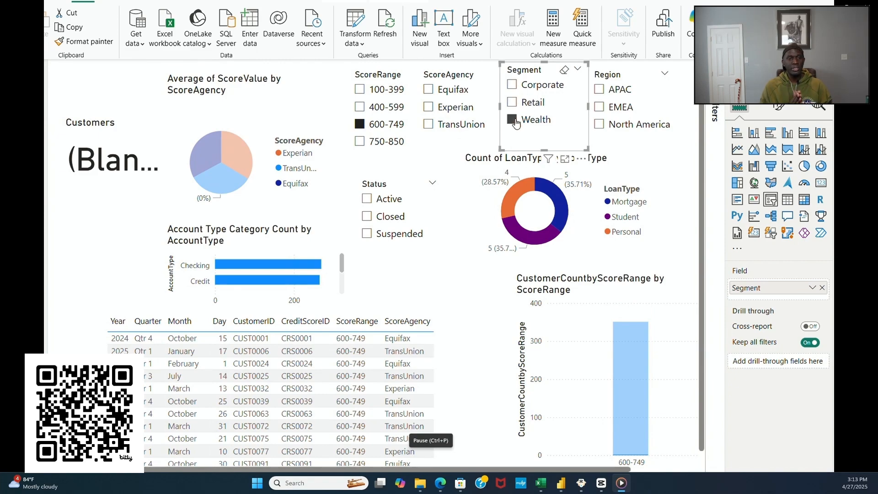
left_click(599, 108)
left_click(599, 90)
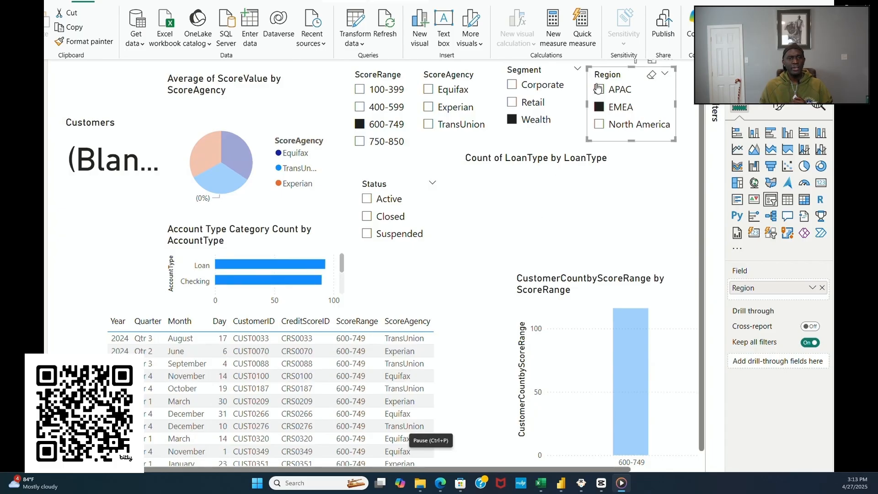
left_click(600, 125)
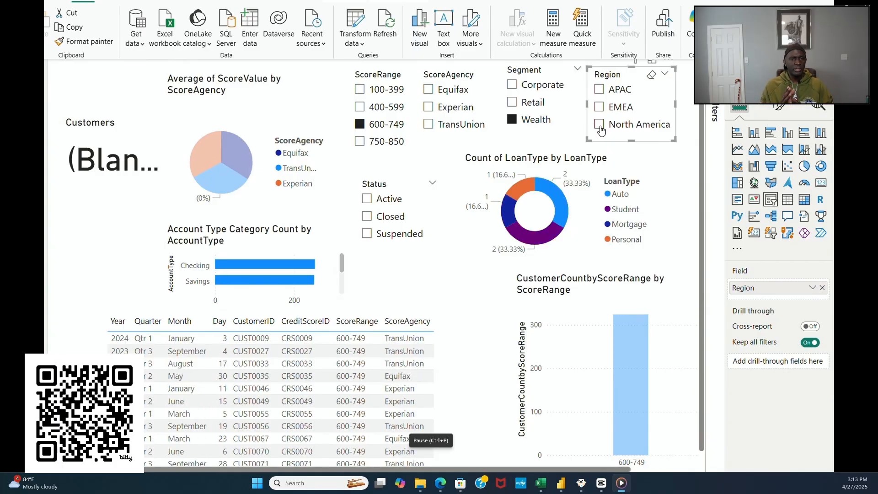
Step: Move the Customers card up level with the pie chart's title and clear the 600-749 and Wealth slicer filters
left_click_drag(141, 145, 137, 101)
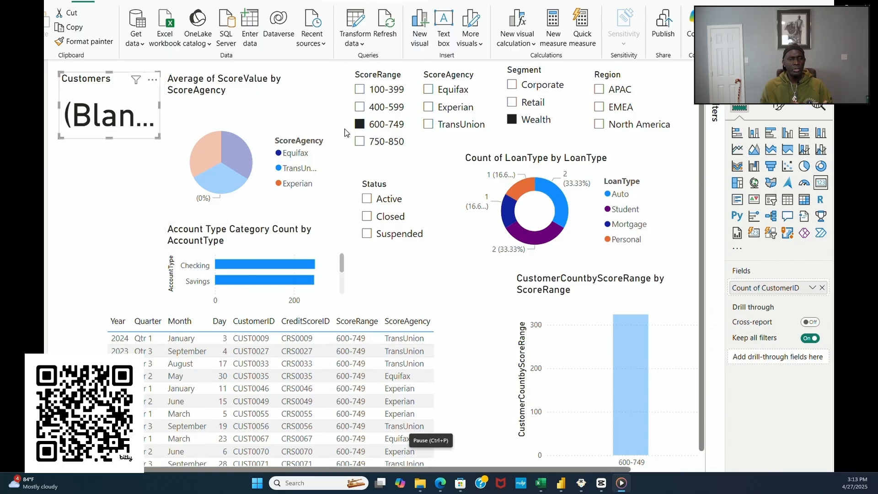
left_click(360, 125)
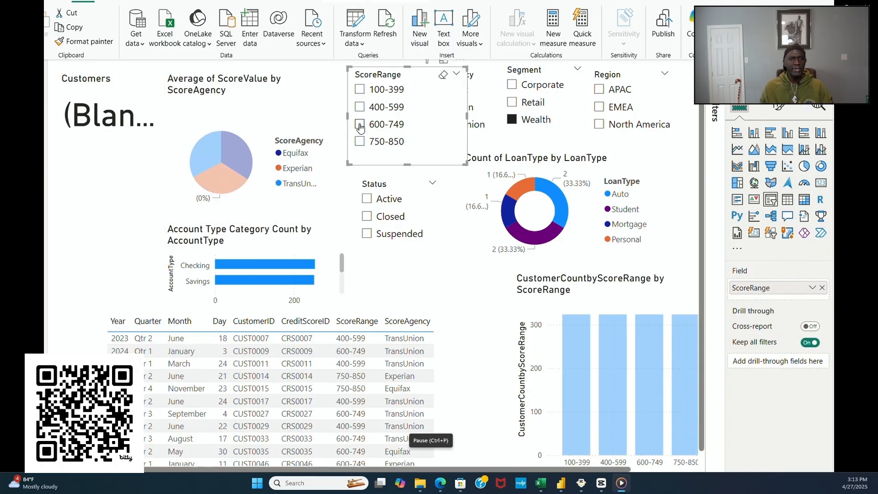
left_click(512, 120)
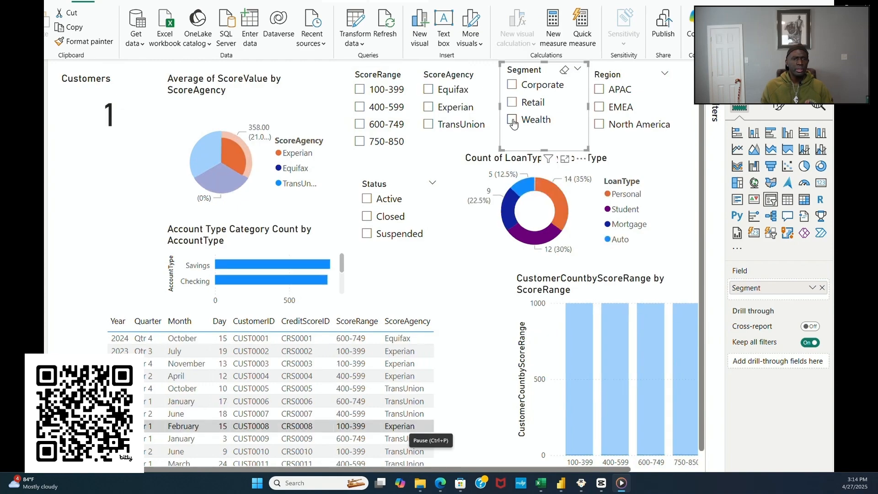
Step: Check the page filtered by the Retail segment, then remove that filter and clear the table's highlighted row
left_click(513, 103)
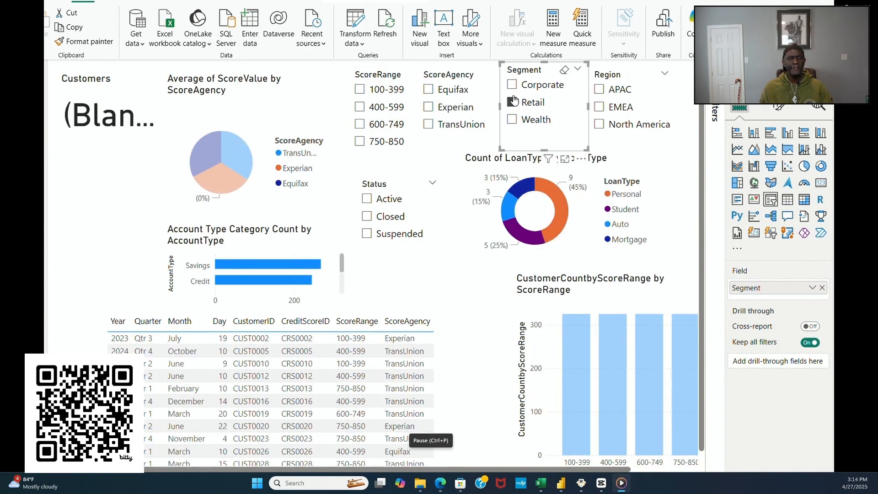
left_click(513, 103)
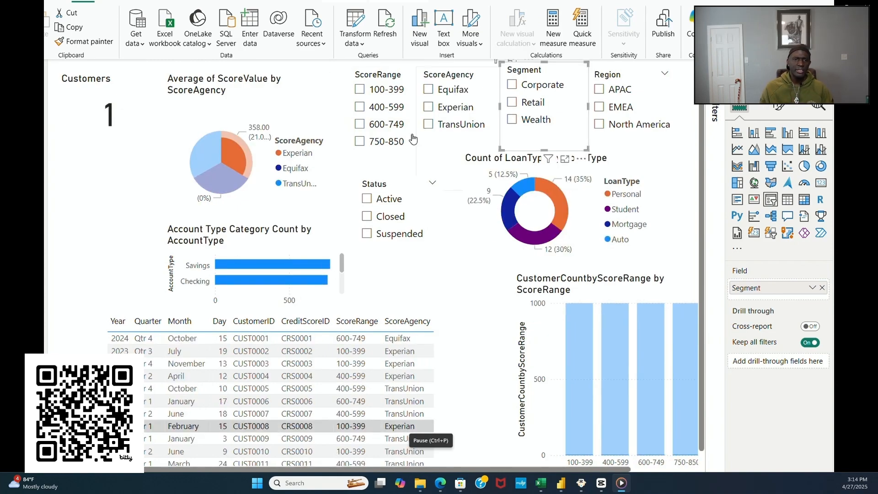
left_click(109, 187)
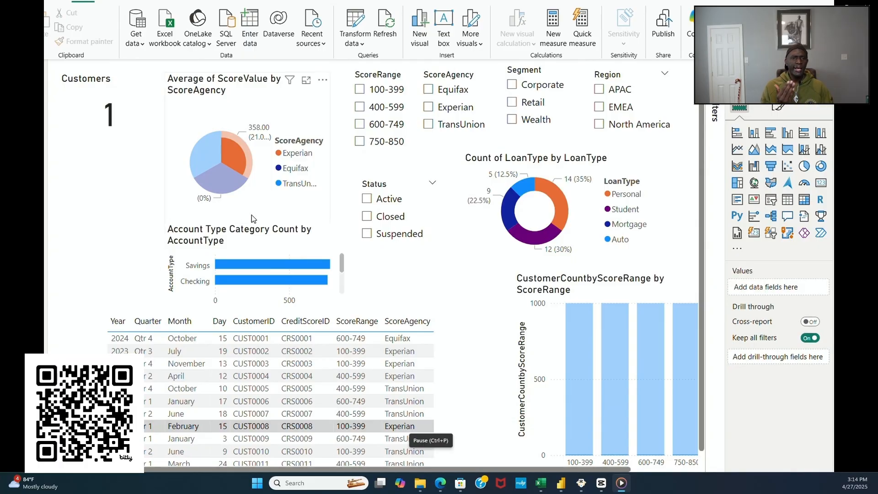
left_click(474, 351)
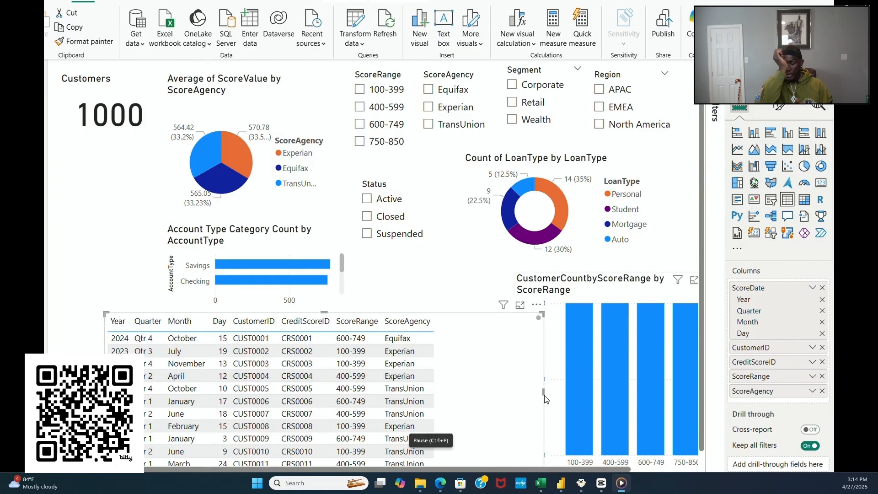
Step: Narrow the credit score table to a width of about 623 and sort it ascending by CreditScoreID
left_click_drag(544, 397, 476, 406)
scroll(397, 396, "down", 12)
scroll(397, 396, "down", 1)
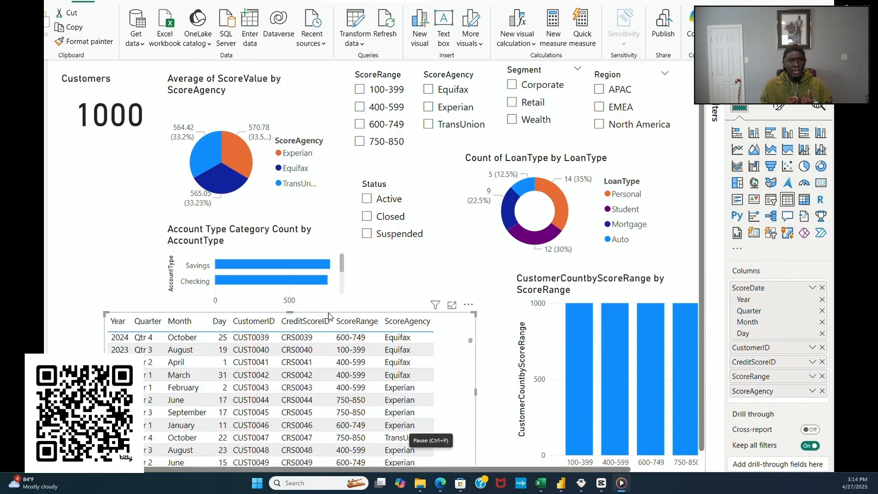
left_click(328, 323)
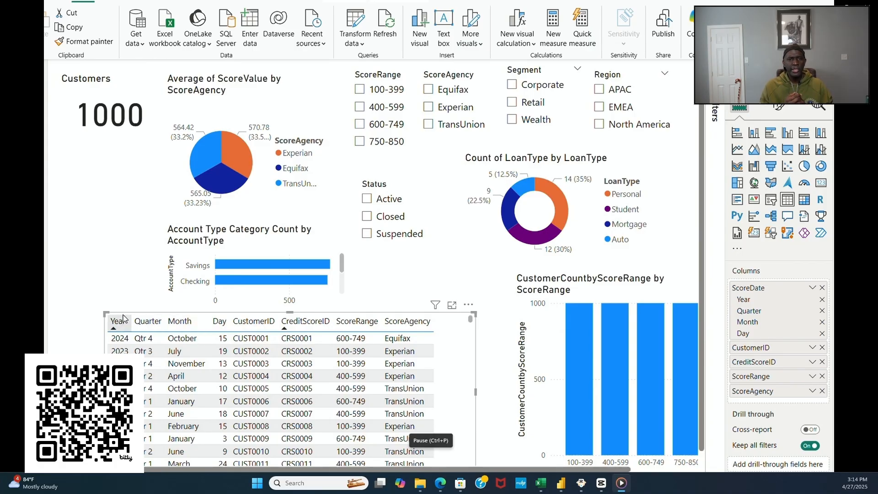
Step: Move the credit score table to the page's left margin and check its size properties
left_click_drag(119, 315, 69, 314)
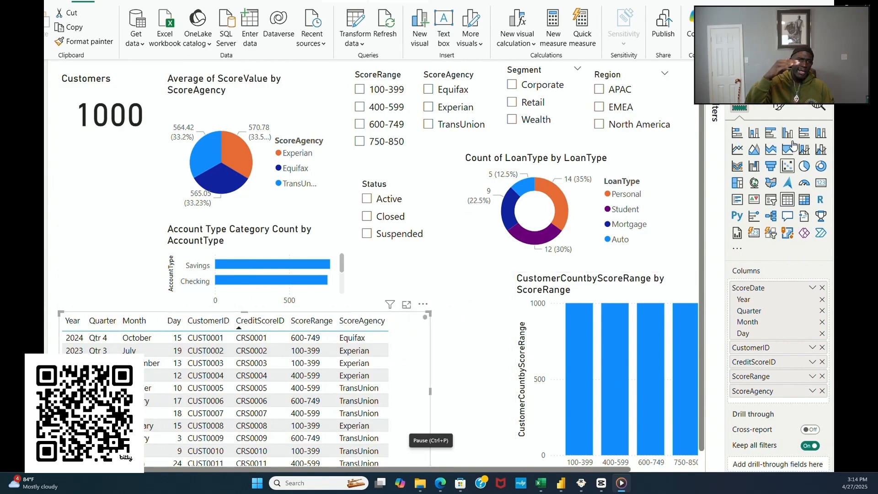
left_click(778, 107)
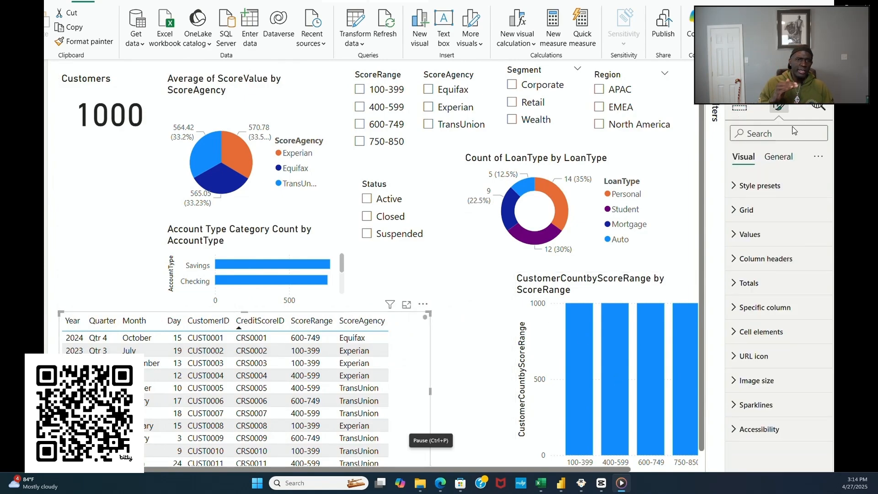
left_click(777, 156)
left_click(756, 185)
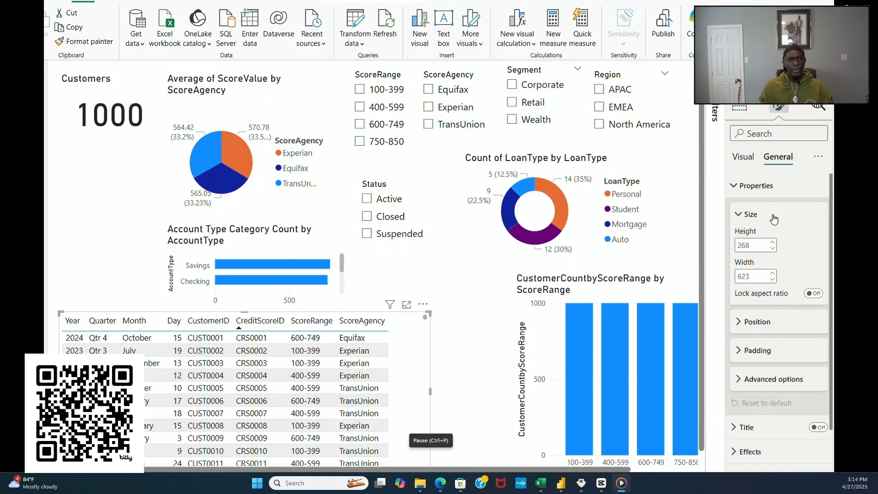
left_click(466, 335)
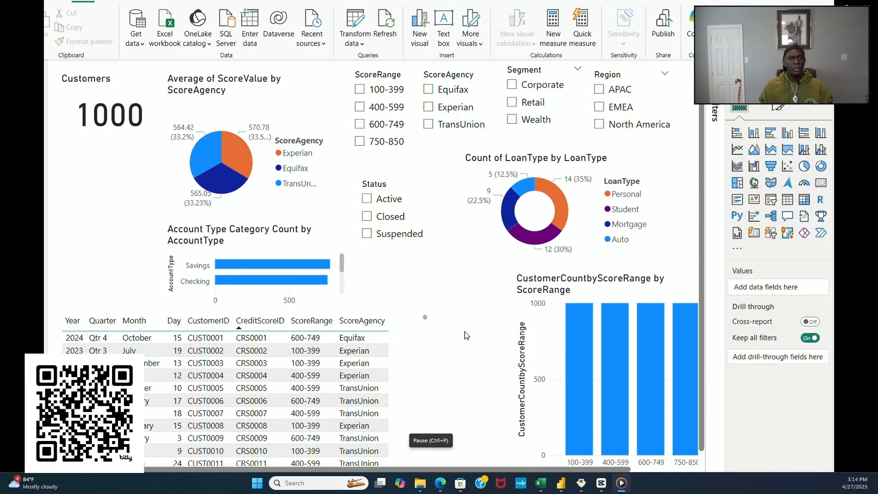
Step: Set the page's canvas type to Custom and open its height for editing
left_click(777, 107)
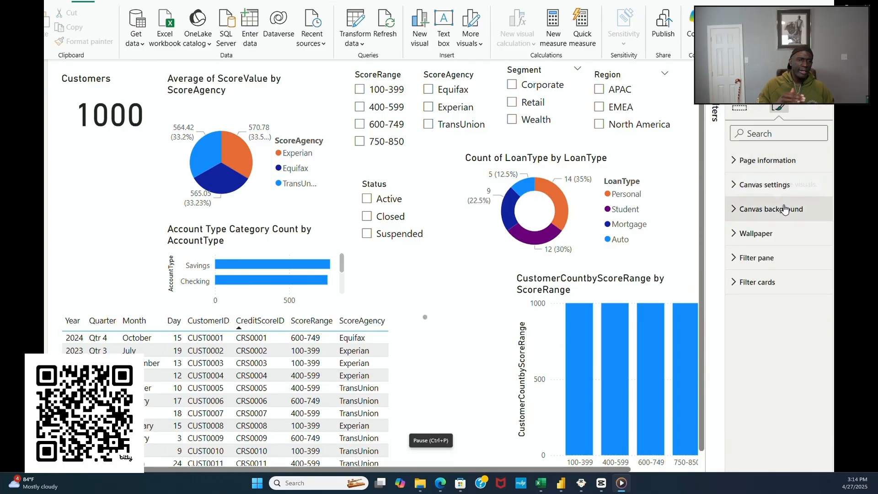
left_click(779, 160)
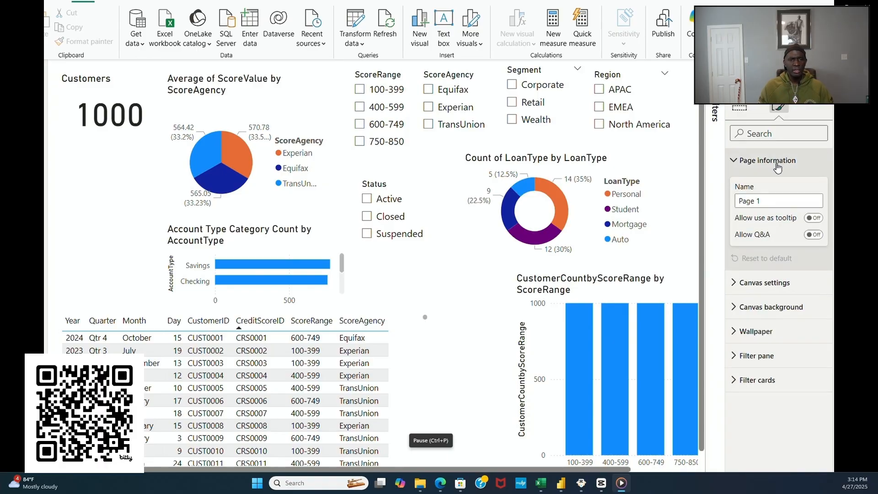
left_click(768, 283)
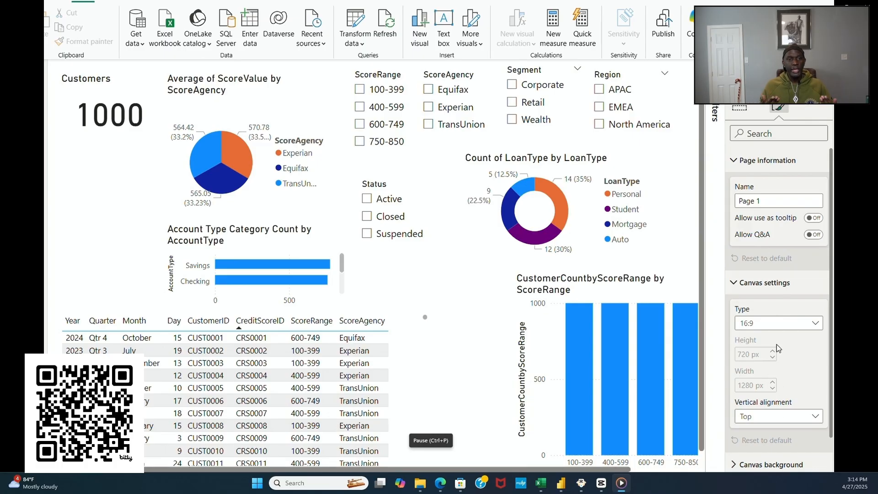
scroll(772, 359, "down", 1)
scroll(773, 360, "down", 1)
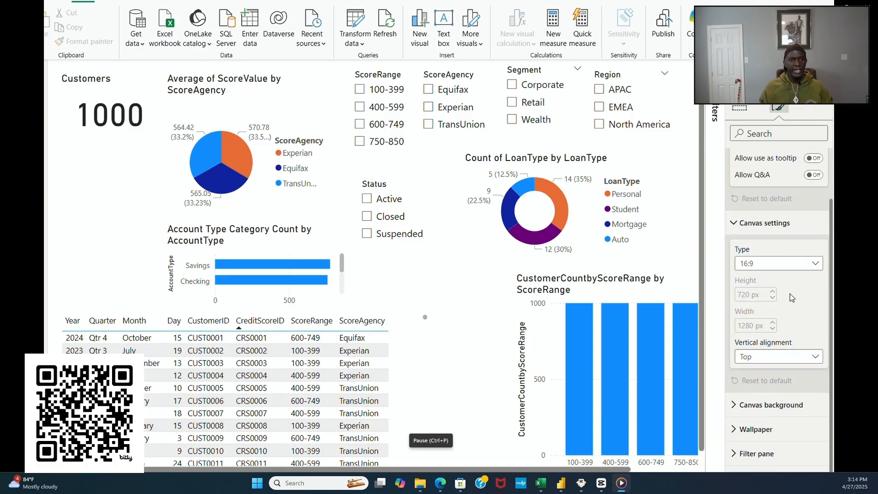
left_click(813, 265)
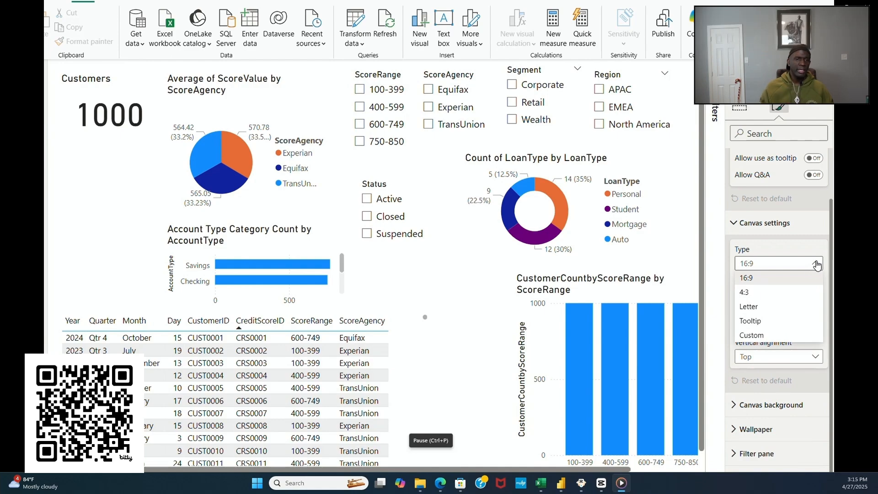
left_click(789, 335)
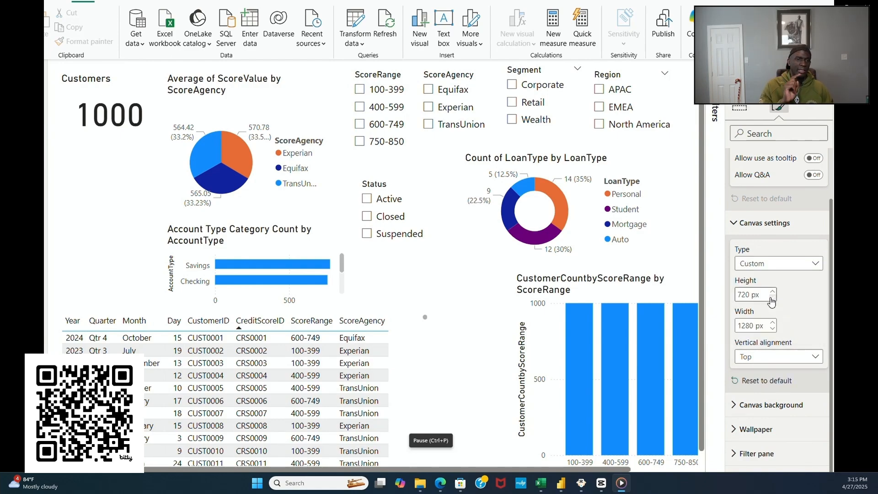
double_click(740, 295)
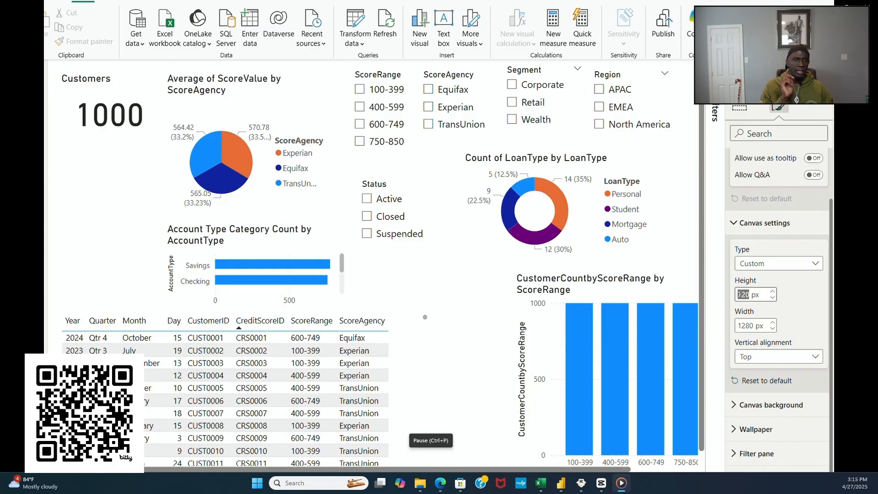
Step: Set the canvas height to 1250 px and move the customer details table further down the page
type("125")
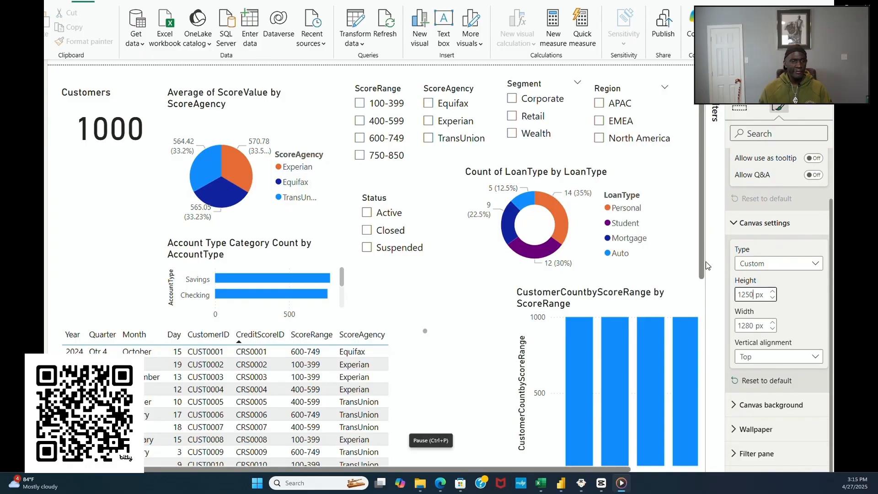
left_click_drag(702, 259, 694, 337)
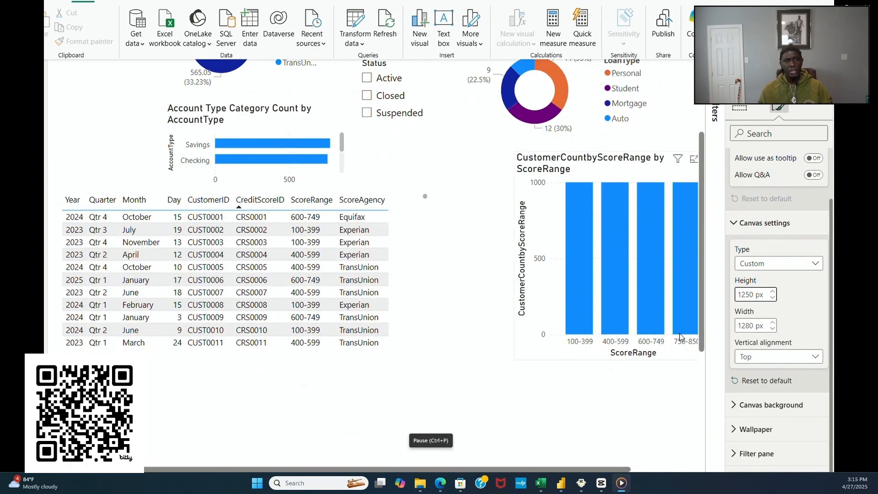
left_click_drag(421, 295, 421, 392)
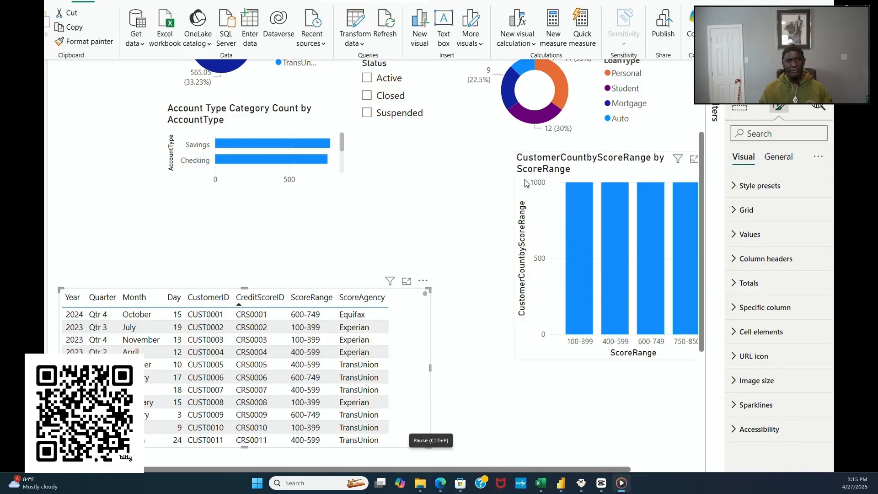
Step: Move the CustomerCountbyScoreRange column chart beside the customer details table and reduce its height to match
left_click_drag(577, 163, 483, 261)
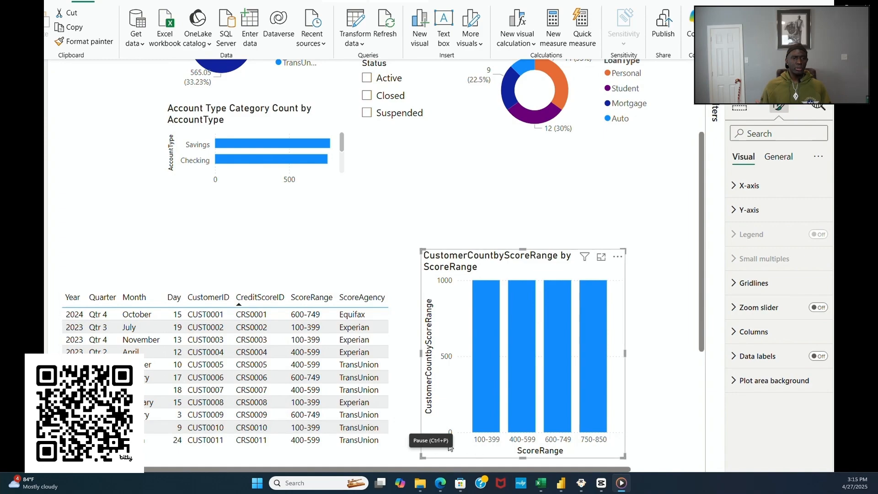
left_click_drag(523, 458, 523, 447)
left_click_drag(523, 247, 557, 295)
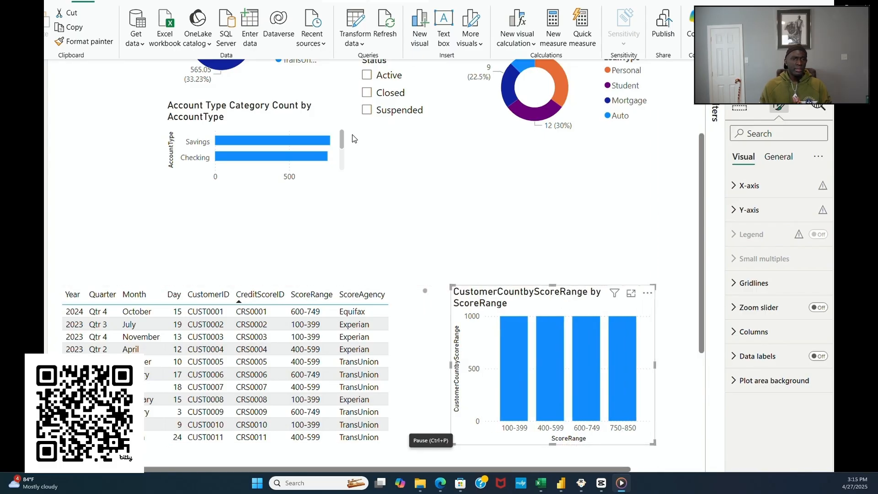
Step: Move the Account Type Category Count chart directly above the table and enlarge it to roughly the table's width, with all account types showing
left_click(316, 124)
left_click_drag(316, 125, 261, 202)
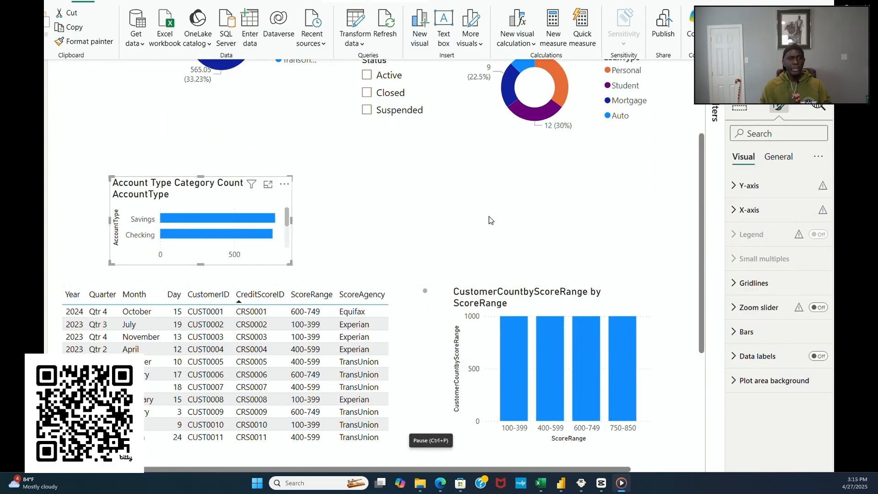
left_click(390, 173)
scroll(388, 185, "up", 1)
scroll(231, 188, "up", 2)
left_click(235, 329)
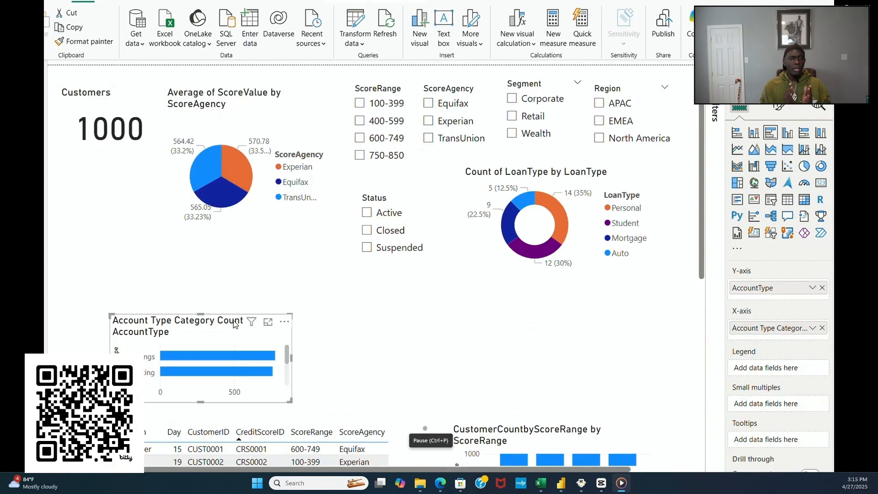
left_click_drag(200, 314, 154, 304)
left_click(361, 358)
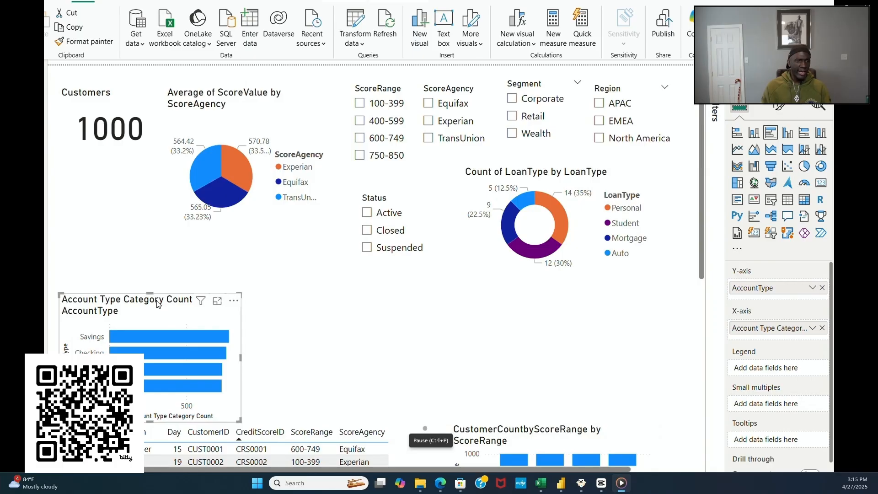
left_click_drag(245, 356, 395, 366)
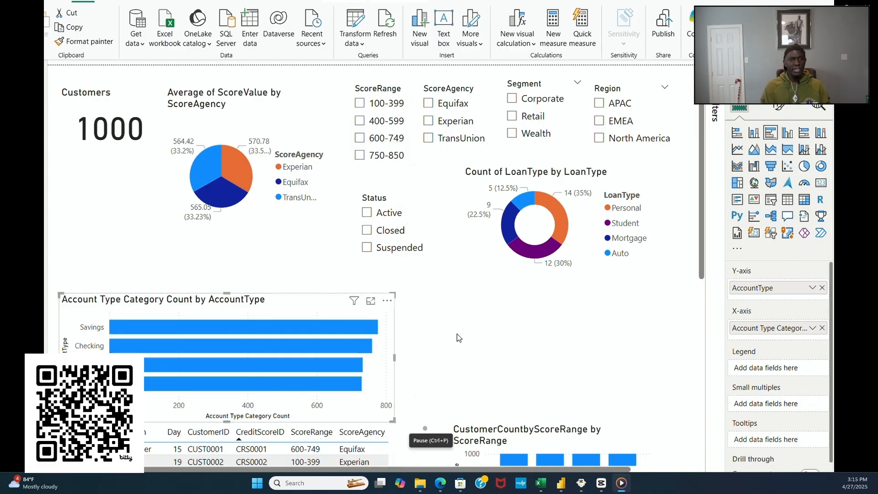
Step: Place the LoanType donut chart beside the account type bar chart, with the Status slicer on the donut's far side
left_click_drag(499, 272, 442, 405)
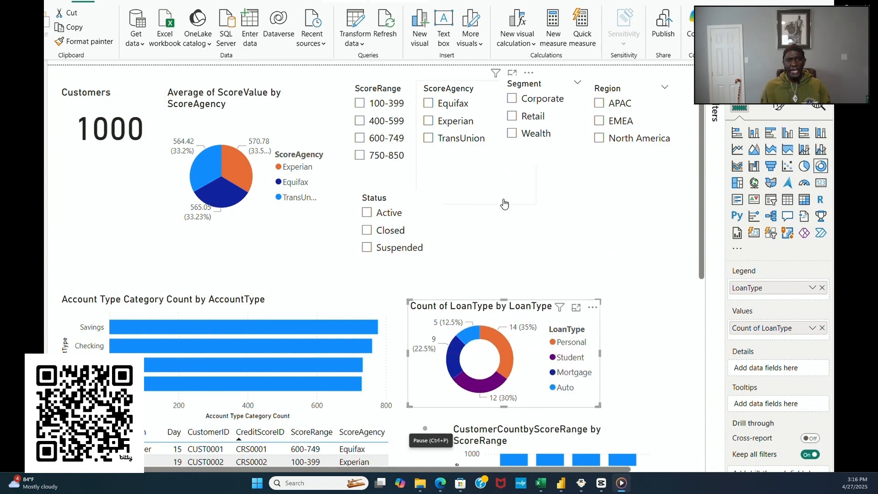
left_click(420, 198)
left_click_drag(405, 200, 652, 291)
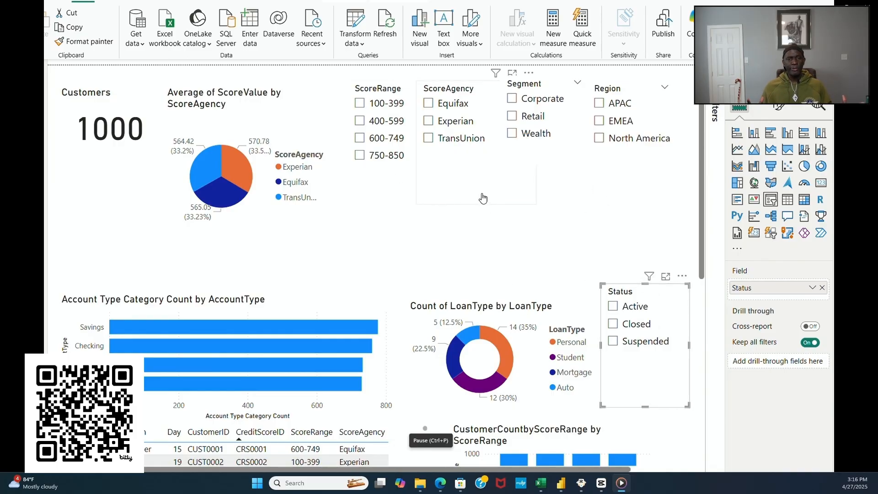
Step: Move the Region slicer below the Segment slicer and put the Status slicer beside Segment
left_click(622, 91)
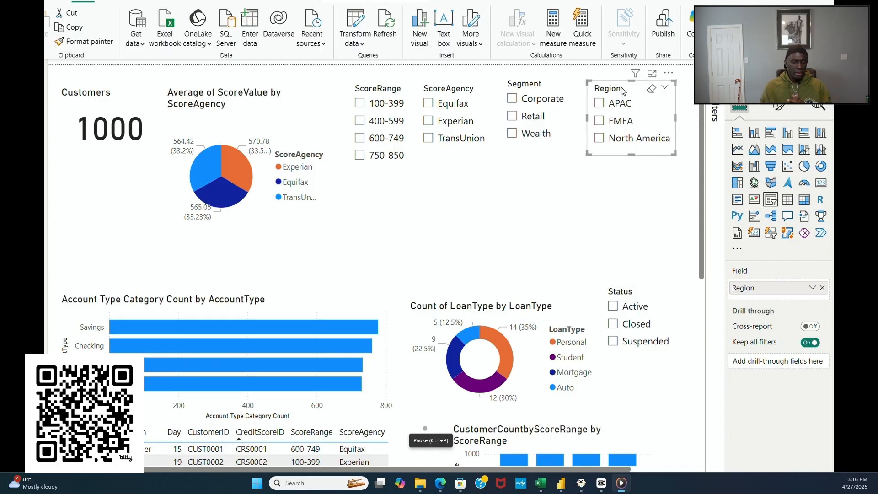
left_click_drag(624, 89, 540, 159)
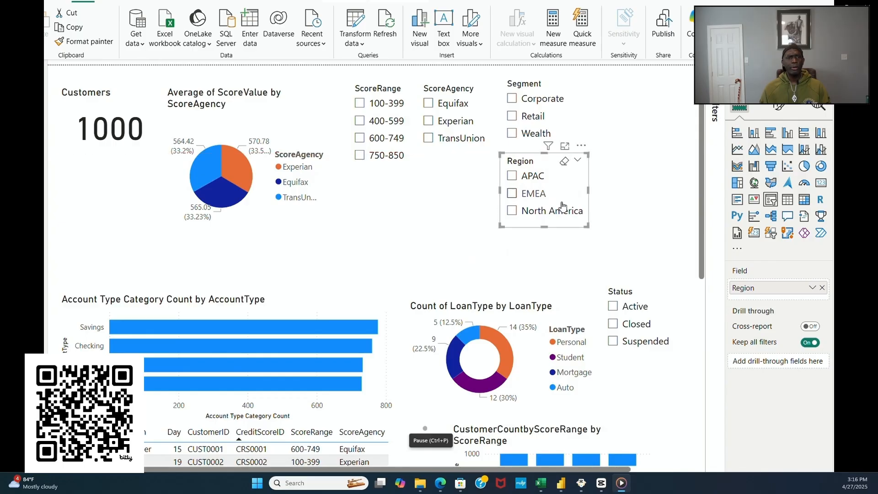
left_click(642, 292)
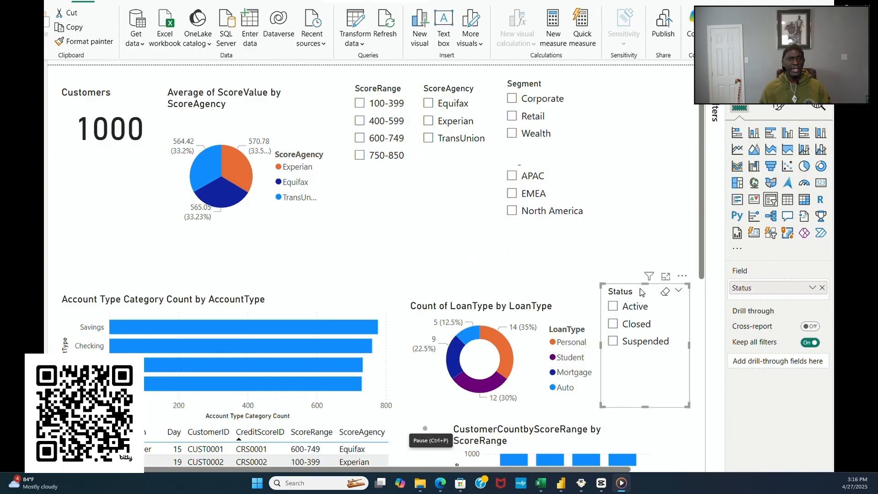
left_click_drag(640, 291, 630, 90)
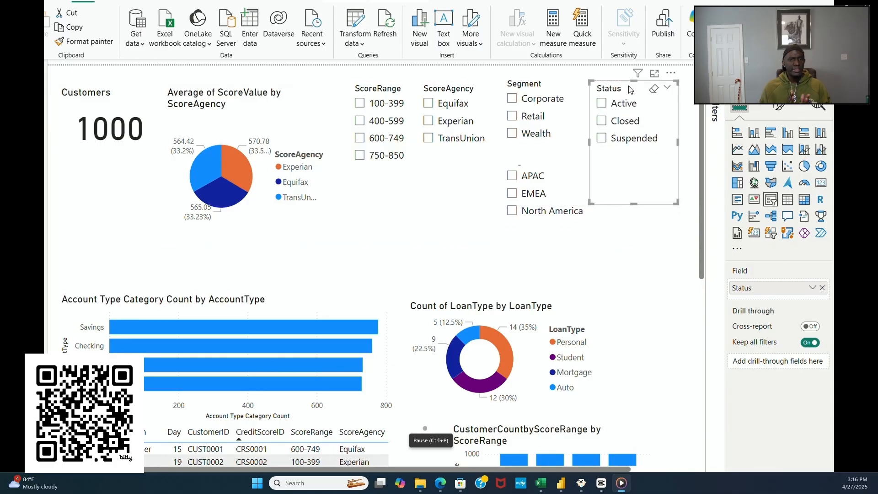
left_click(664, 232)
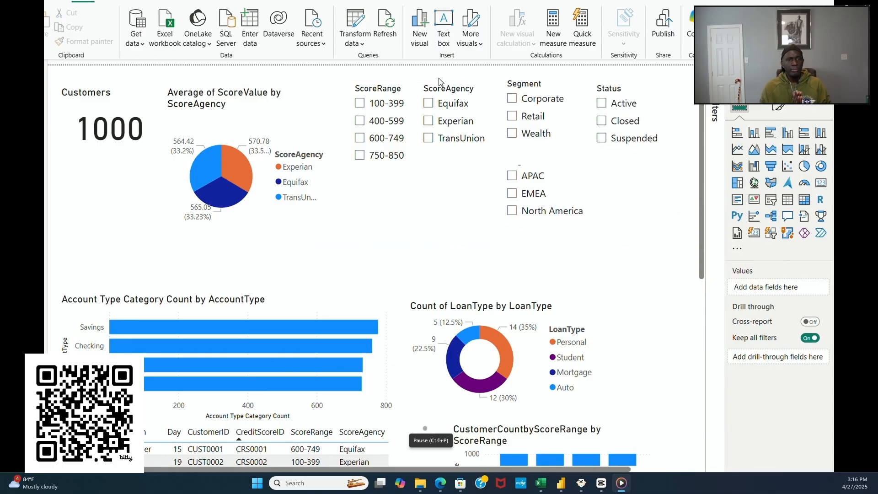
Step: Move the ScoreAgency slicer below the ScoreRange slicer and make it narrower and shorter
left_click_drag(440, 90, 371, 183)
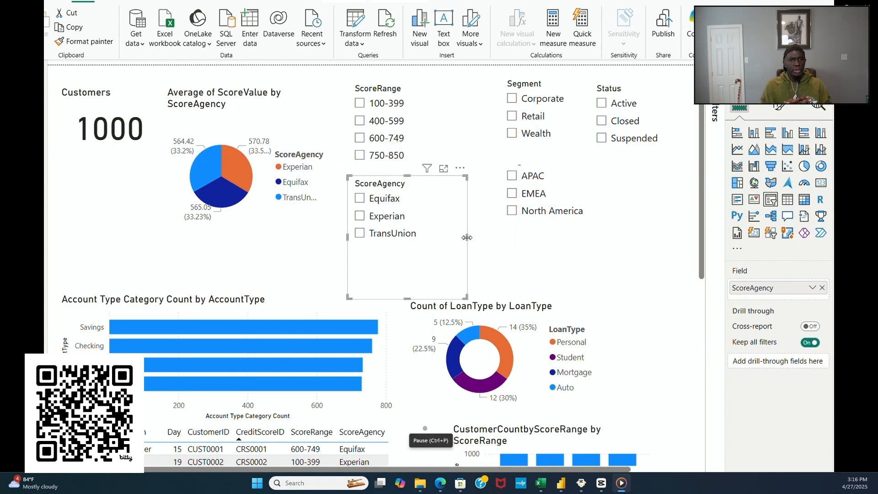
left_click_drag(466, 237, 440, 242)
left_click_drag(394, 298, 397, 254)
left_click(423, 261)
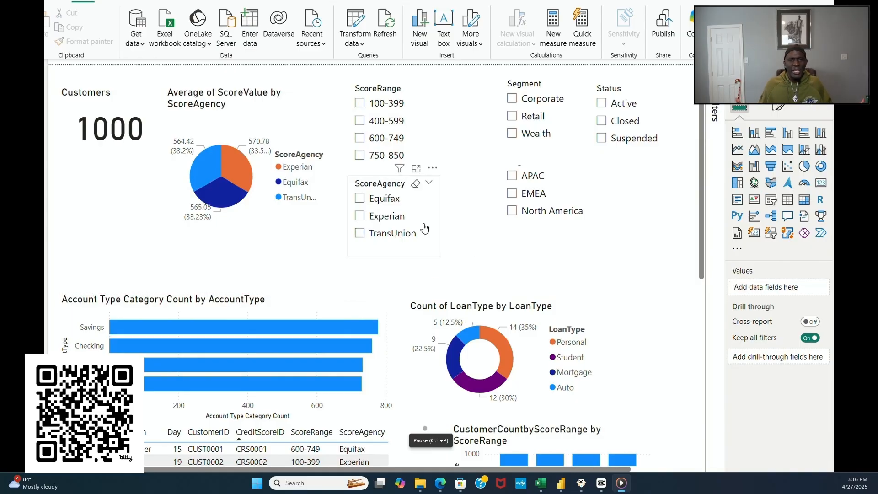
left_click_drag(428, 219, 475, 208)
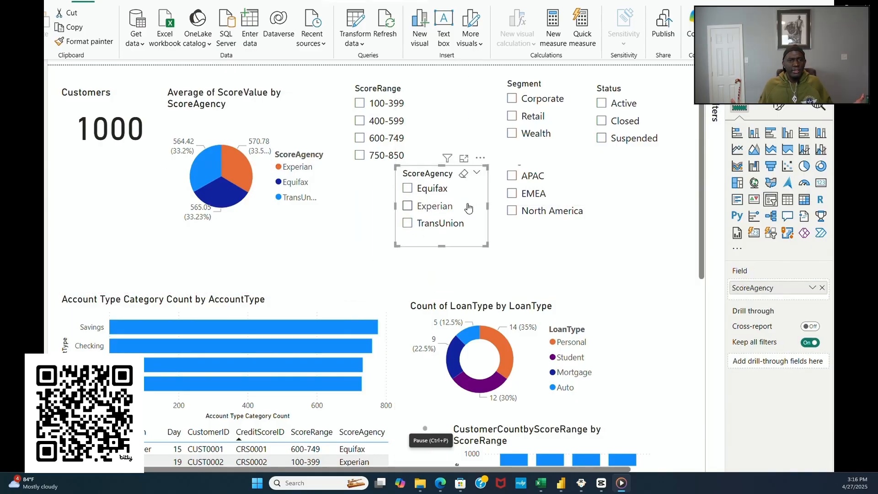
Step: Shorten the ScoreRange slicer and align the ScoreAgency slicer directly beneath it
left_click(402, 81)
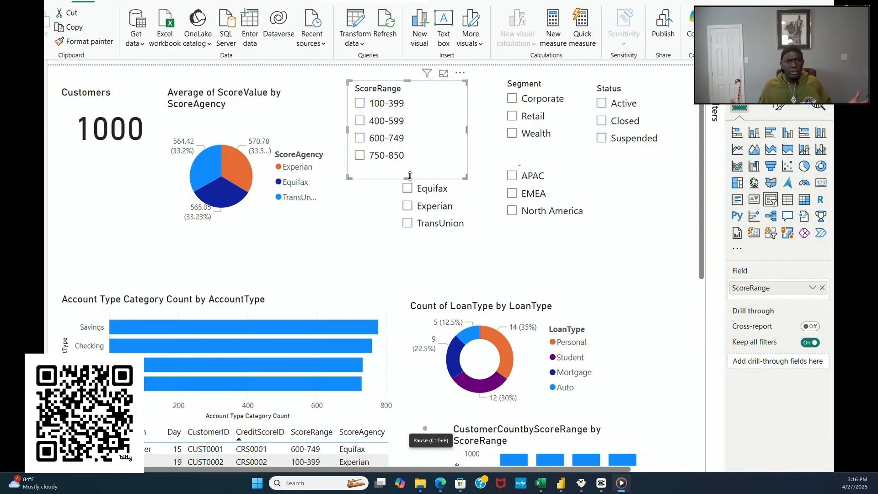
mouse_move(410, 174)
left_mouse_down()
mouse_move(415, 156)
mouse_move(411, 164)
left_mouse_up()
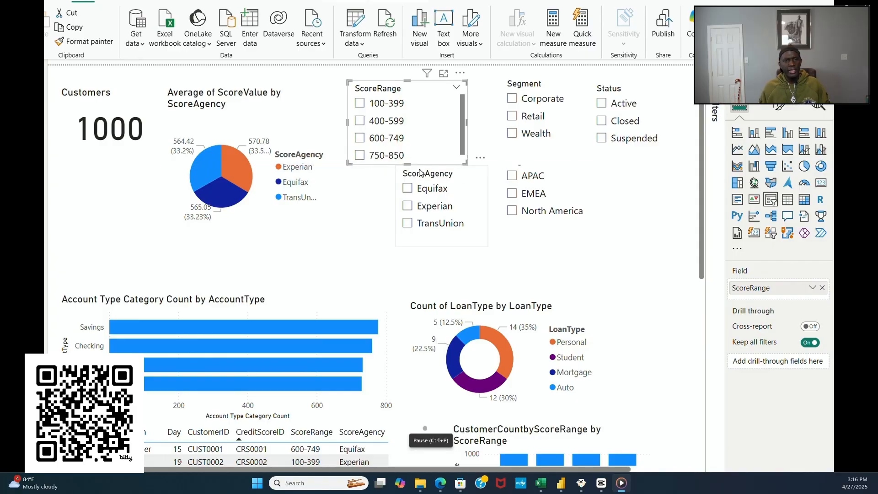
left_click_drag(464, 206, 422, 214)
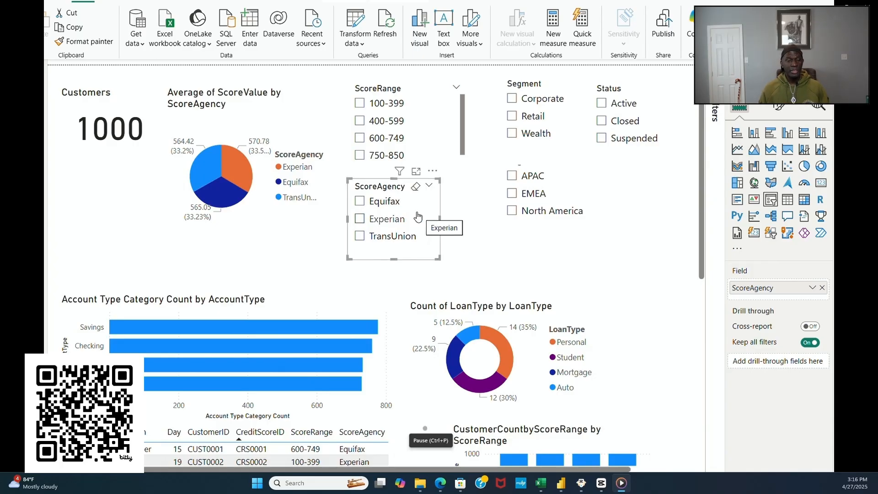
Step: Move the Region slicer beneath the ScoreAgency pie chart and shorten the Status slicer to fit its options
left_click(580, 185)
left_click_drag(580, 185, 334, 256)
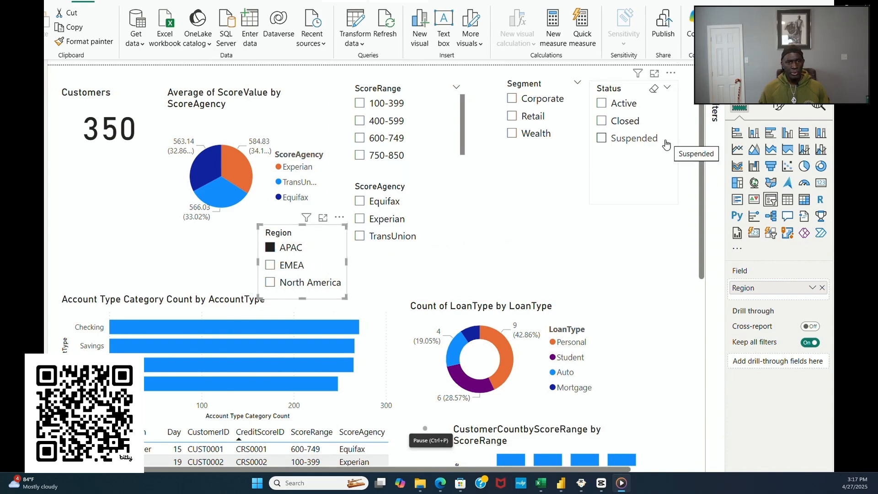
left_click(655, 187)
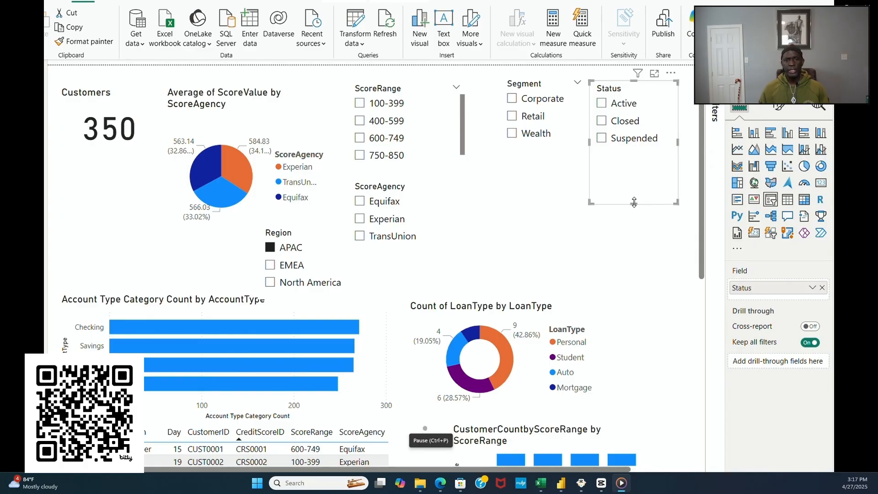
left_click_drag(634, 198, 635, 150)
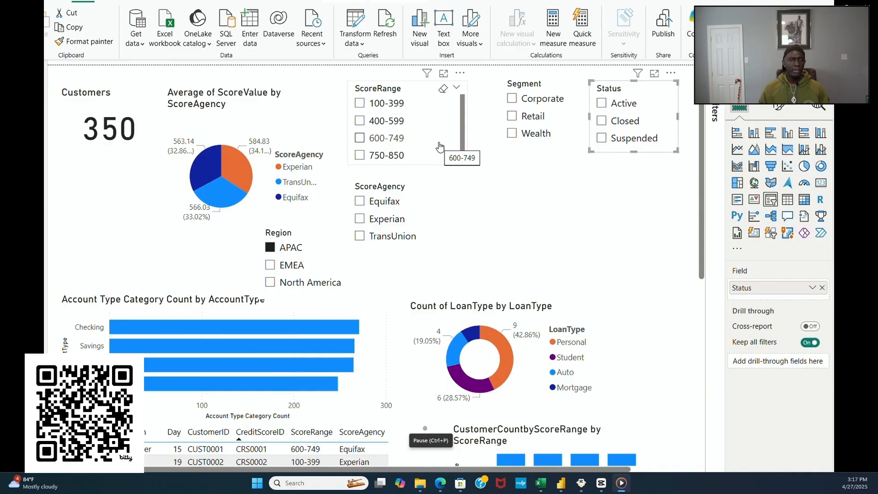
Step: Rearrange the slicers around Segment: Status below it, ScoreAgency beside it, and ScoreRange below ScoreAgency
left_click_drag(433, 113, 666, 198)
left_click_drag(644, 86, 528, 164)
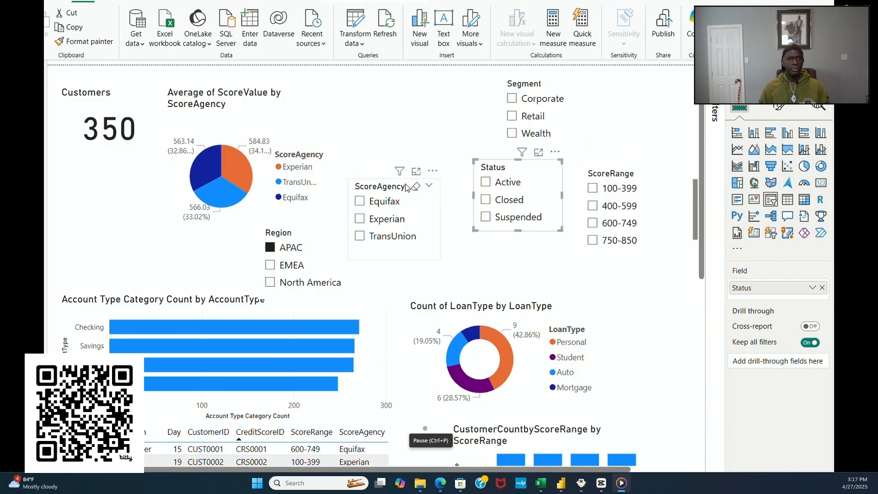
left_click_drag(389, 186, 632, 78)
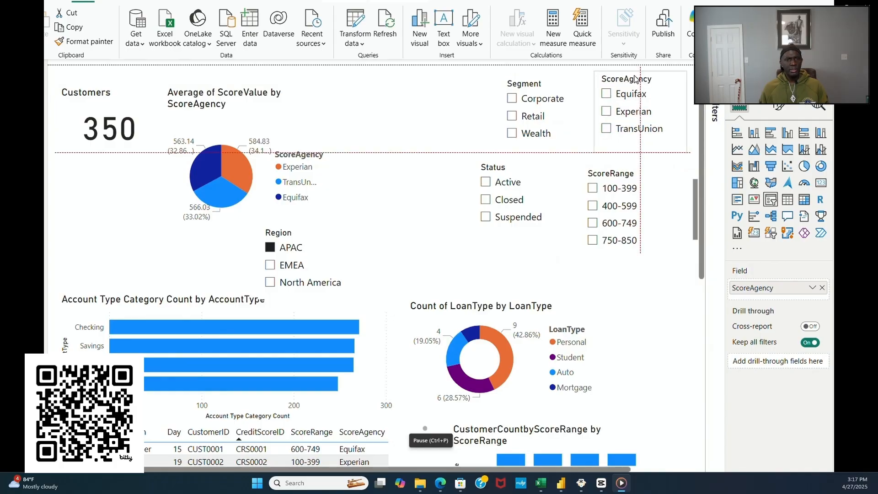
Step: Resize the ScoreRange slicer to the ScoreAgency slicer's width, aligned beneath it and tall enough for all four ranges
left_click(659, 189)
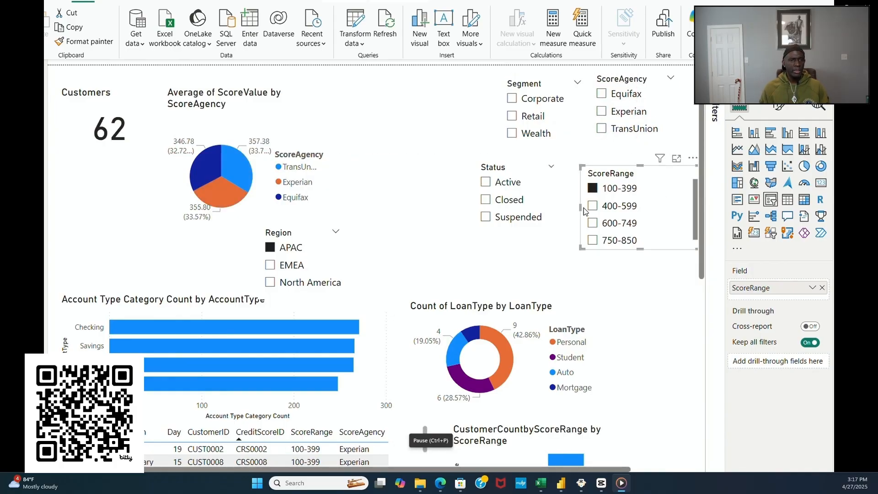
left_click_drag(580, 207, 607, 207)
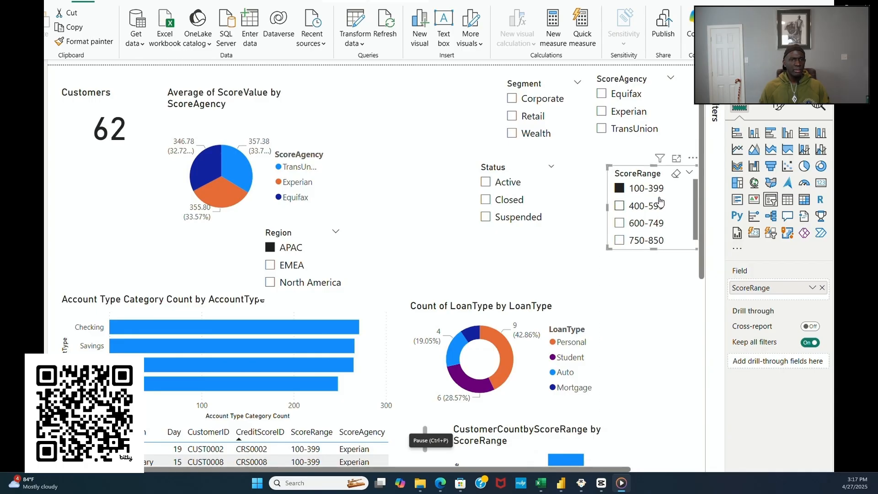
left_click_drag(673, 201, 659, 197)
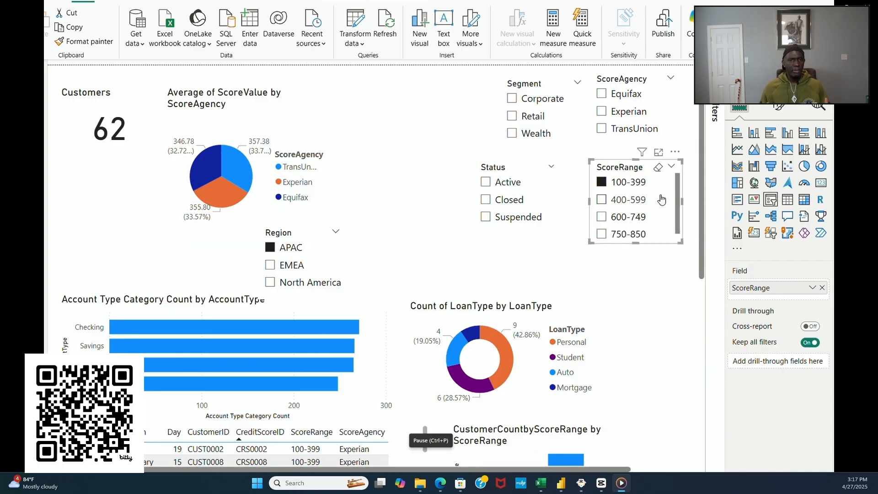
left_click_drag(635, 242, 639, 259)
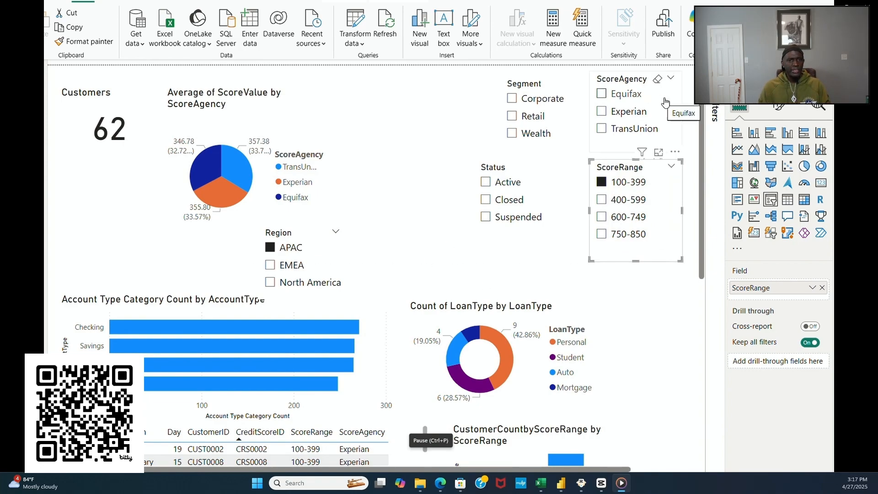
Step: Toggle the Equifax option on and off in the ScoreAgency slicer and shorten that slicer slightly
left_click(603, 94)
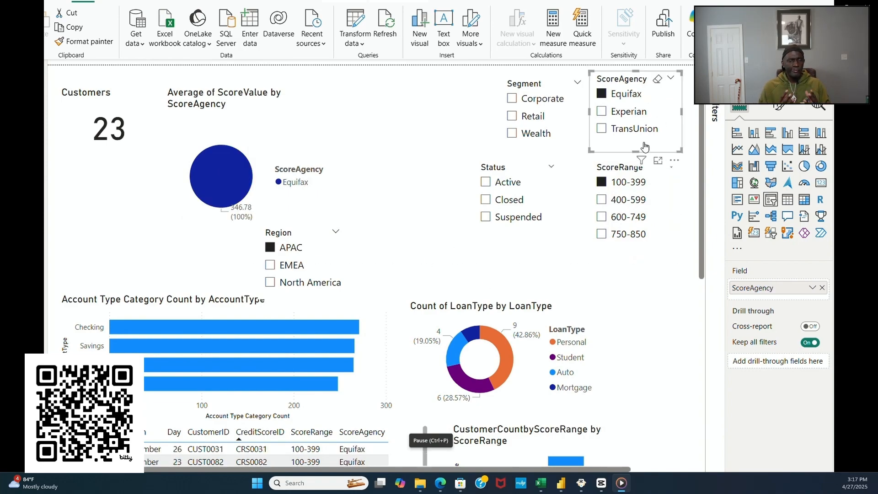
left_click(606, 97)
left_click_drag(638, 150, 638, 141)
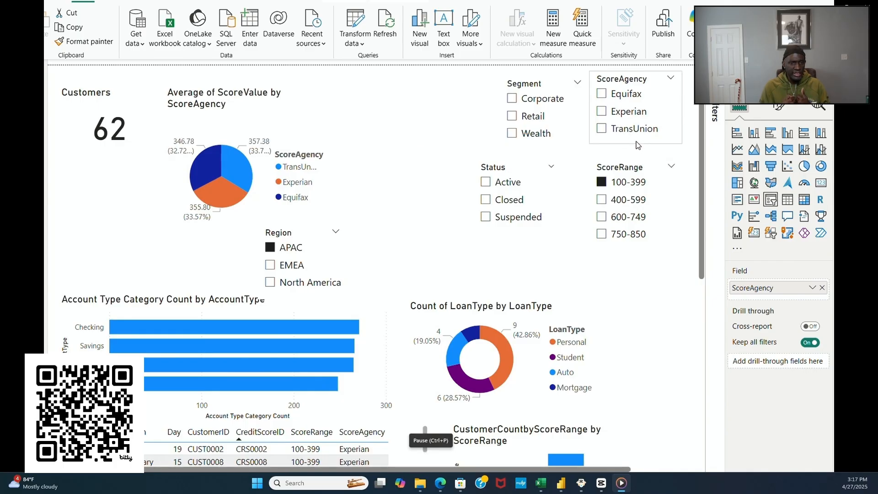
Step: Clear the 100-399 and APAC selections, and shift and shorten the ScoreRange slicer to sit tightly beneath ScoreAgency
left_click(603, 185)
left_click_drag(673, 202, 672, 193)
left_click_drag(638, 247, 640, 234)
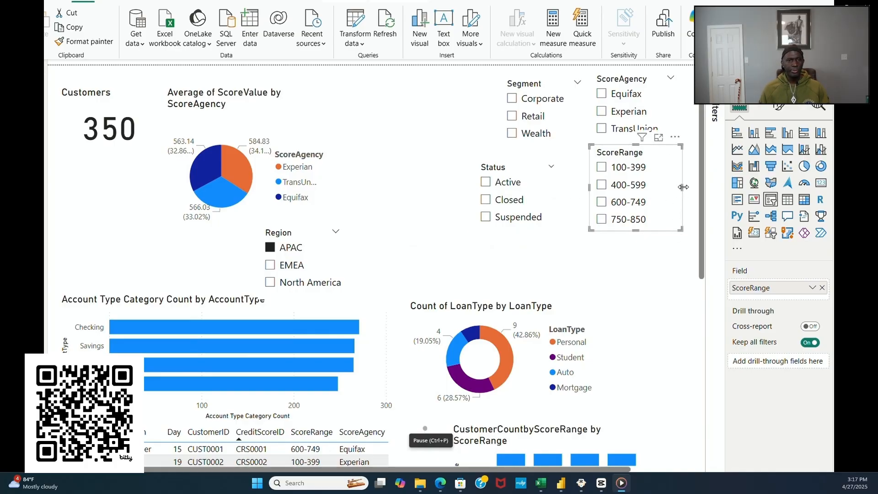
mouse_move(679, 188)
left_mouse_down()
mouse_move(661, 193)
mouse_move(680, 192)
left_mouse_up()
left_click(270, 248)
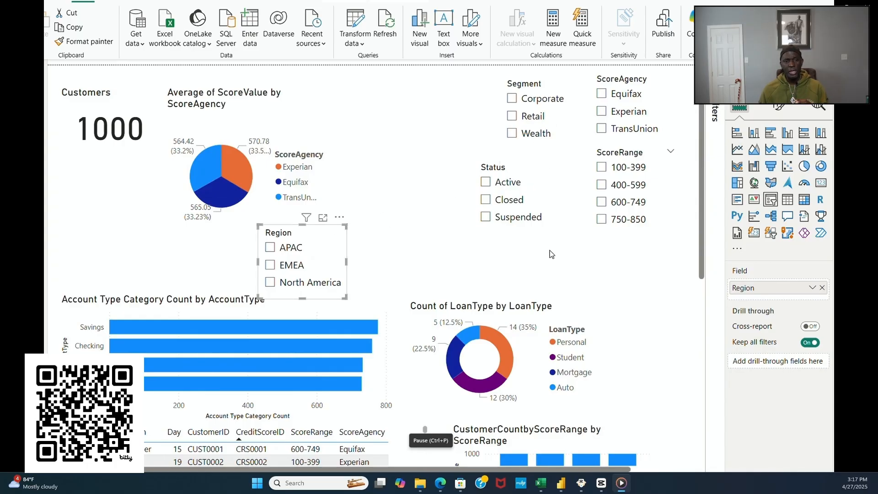
Step: Move the Region slicer directly beneath the ScoreRange slicer
left_click(557, 301)
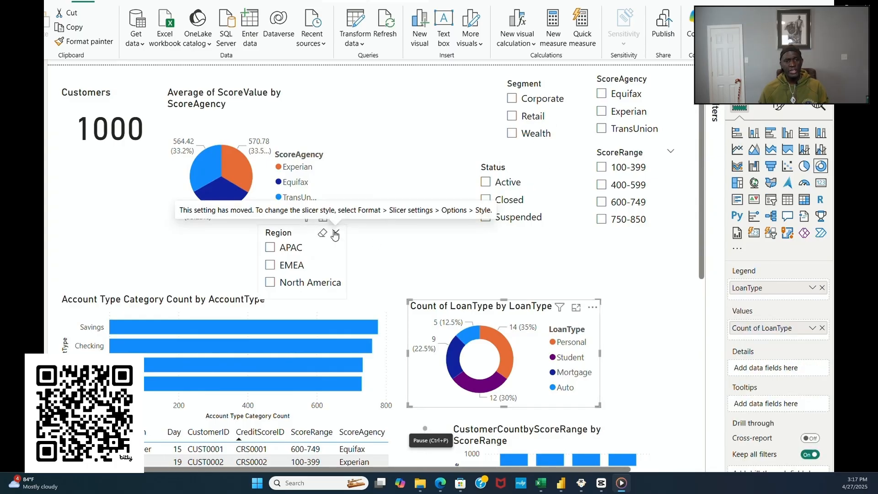
left_click_drag(344, 261, 689, 274)
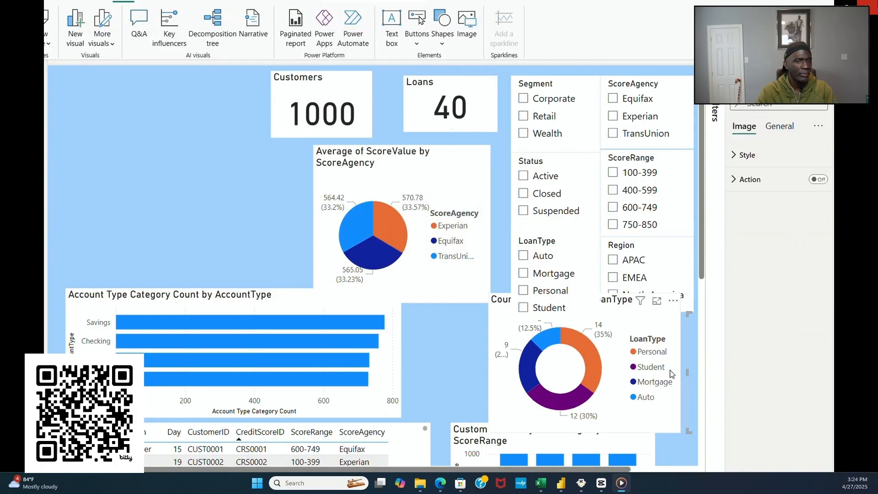
Step: Move the Citi logo image to the report canvas's upper-left corner and shorten its frame to fit closely around the logo
left_click_drag(692, 361, 67, 89)
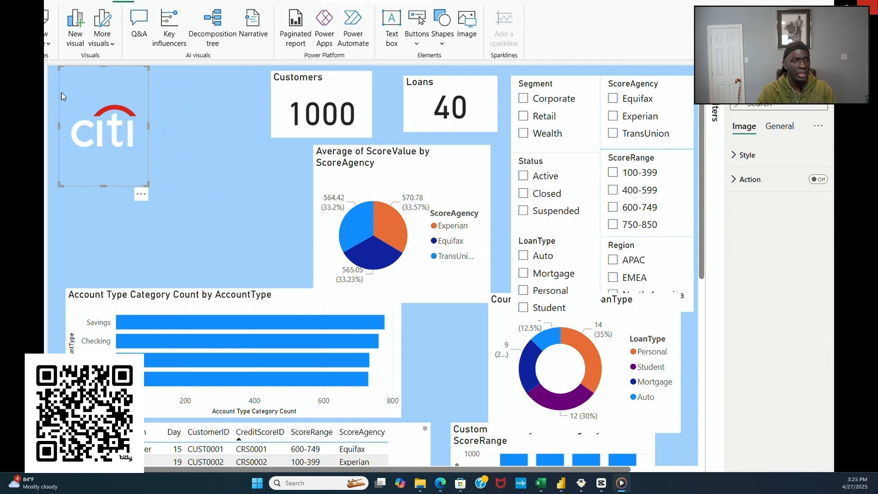
left_click(157, 173)
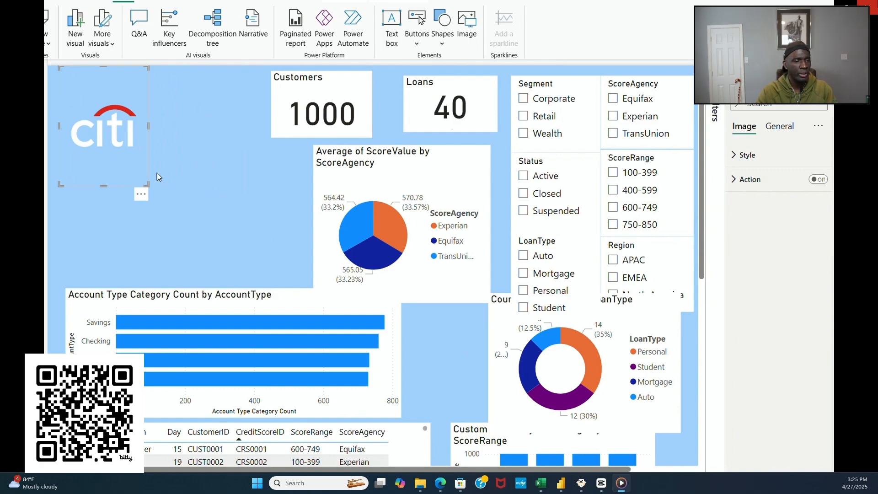
left_click(122, 175)
left_click_drag(104, 181, 97, 139)
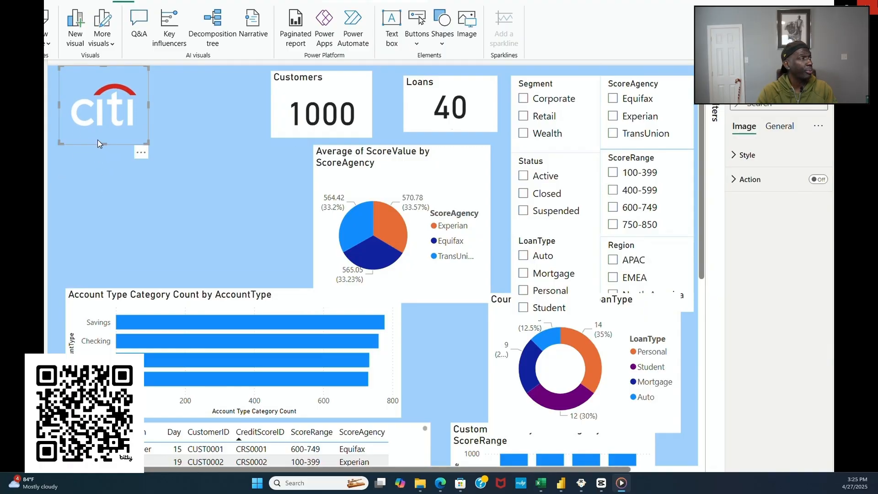
left_click(136, 218)
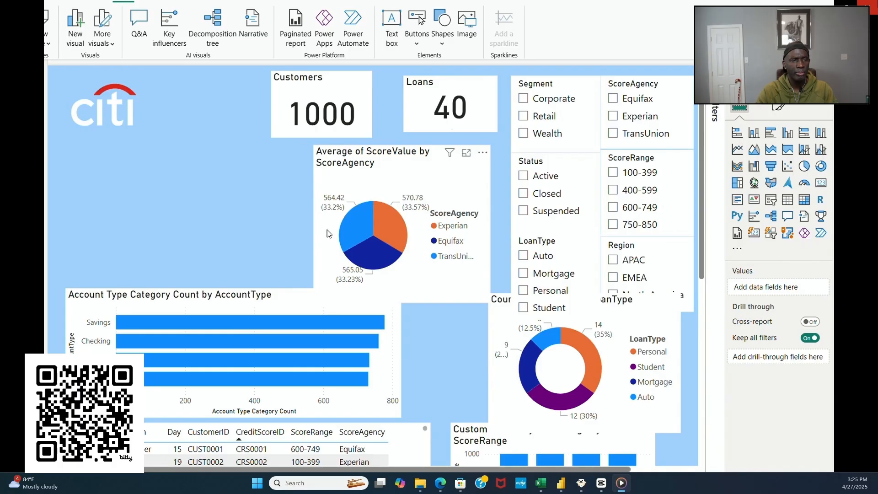
Step: Move the customer score table and the Account Type Category Count chart lower on the canvas, keeping the chart above the table
scroll(275, 288, "down", 5)
scroll(283, 301, "up", 4)
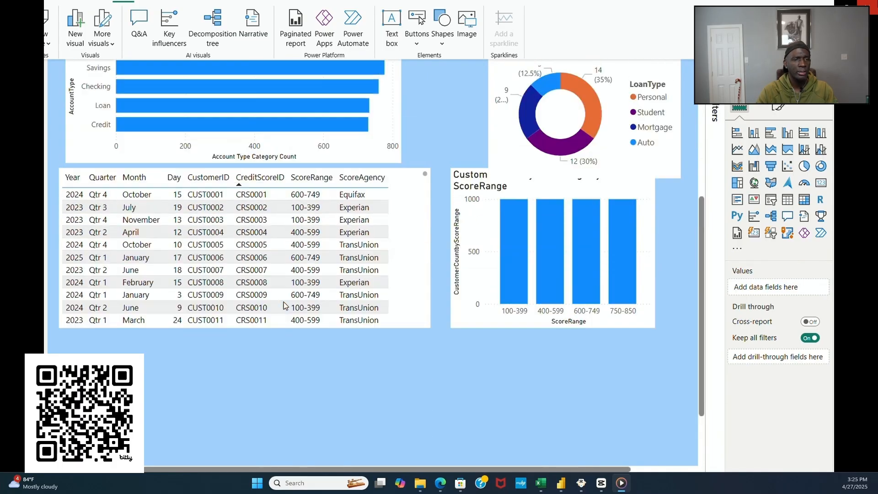
scroll(284, 288, "down", 5)
scroll(413, 362, "down", 5)
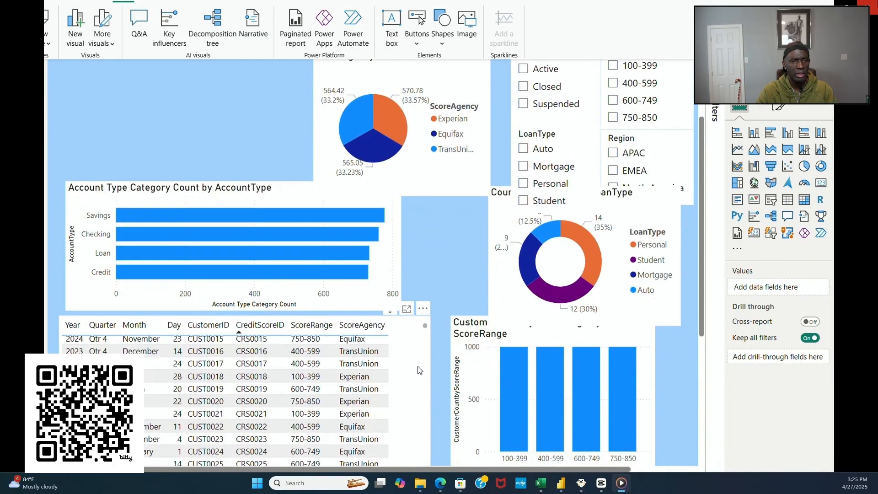
scroll(431, 368, "down", 5)
left_click(424, 227)
left_click(424, 227)
scroll(413, 228, "down", 10)
left_click_drag(413, 240, 413, 400)
scroll(542, 353, "up", 2)
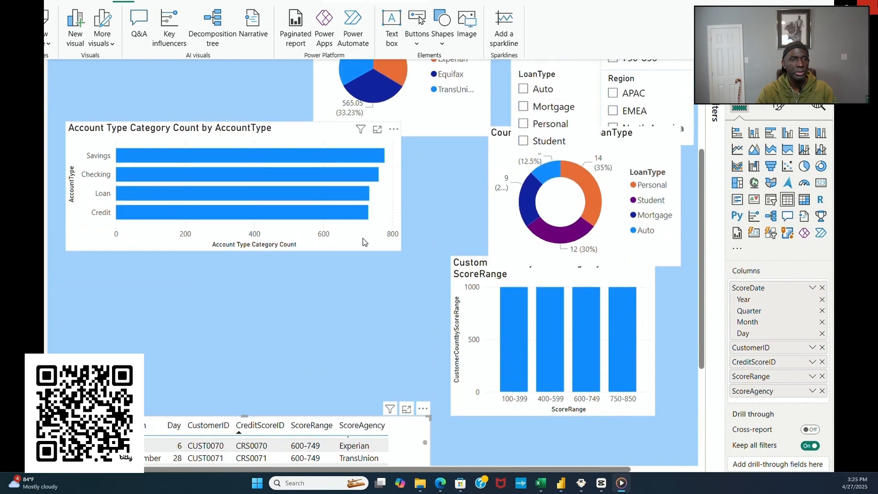
left_click_drag(385, 245, 385, 372)
left_click(457, 201)
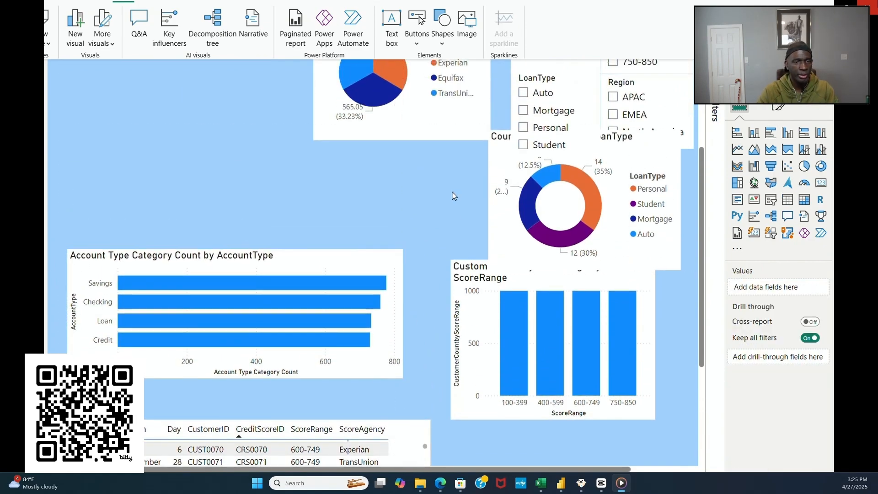
Step: Move the Average of ScoreValue pie chart below the logo, aligned with the left edge of the Account Type chart
scroll(453, 208, "up", 5)
left_click(466, 189)
left_click_drag(465, 192, 228, 267)
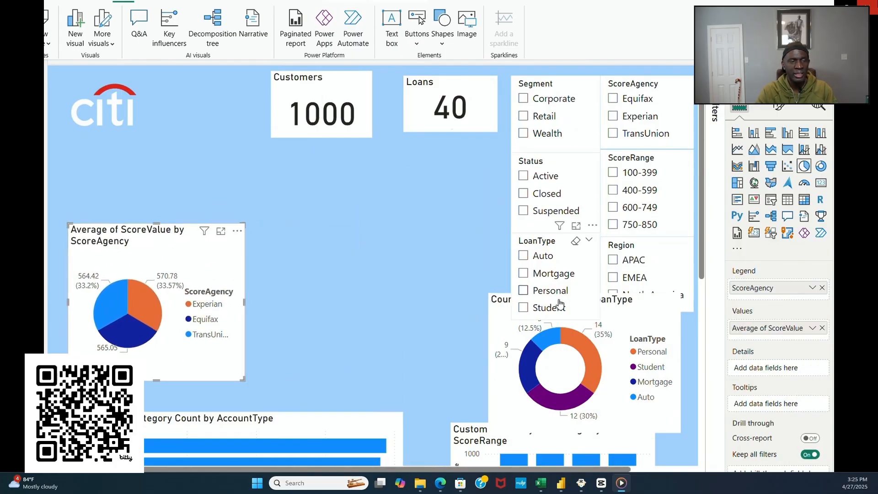
Step: Place the Count of LoanType donut chart beside the pie chart and match its height, aligning both charts' upper and lower edges
left_click(496, 386)
left_click_drag(496, 386, 273, 314)
left_click_drag(367, 365, 362, 379)
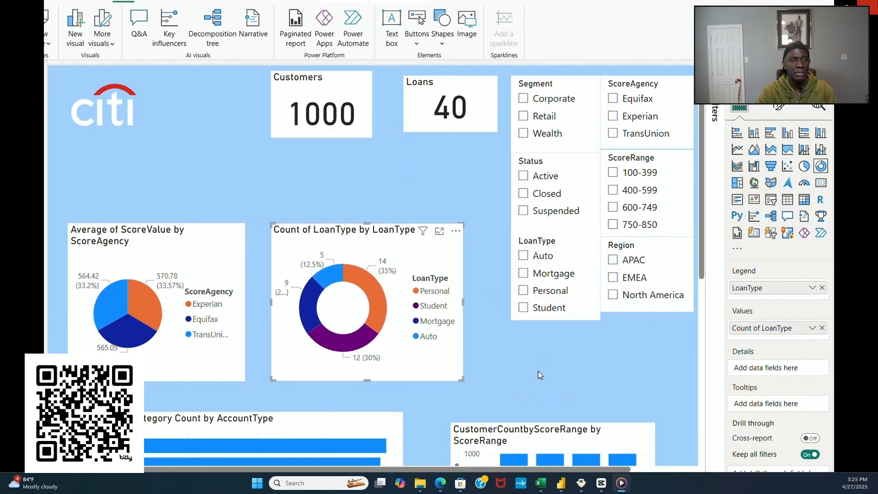
left_click(540, 375)
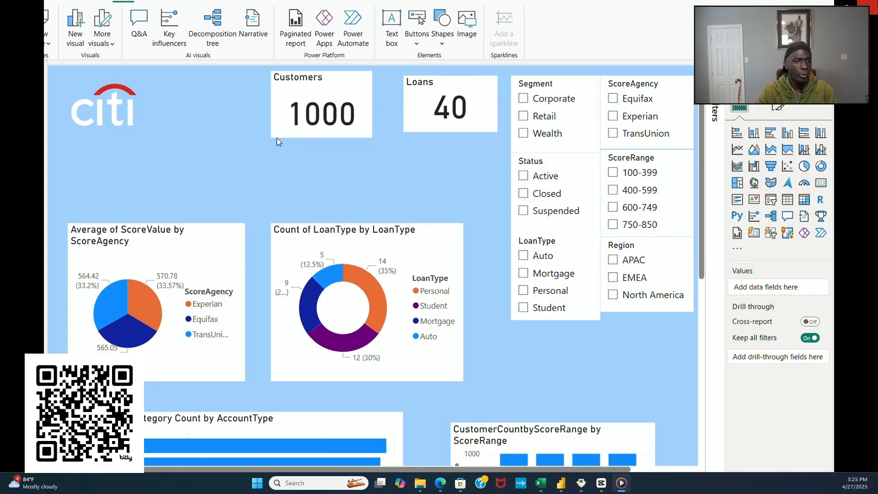
Step: Narrow the Customers card, then place the Loans card beside it and resize it to the same width and height
left_click(372, 98)
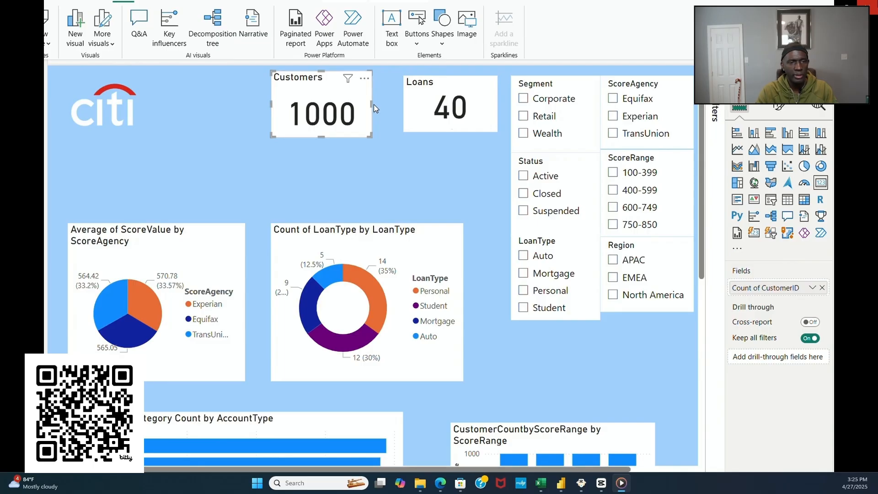
mouse_move(374, 104)
left_mouse_down()
mouse_move(342, 107)
mouse_move(358, 109)
left_mouse_up()
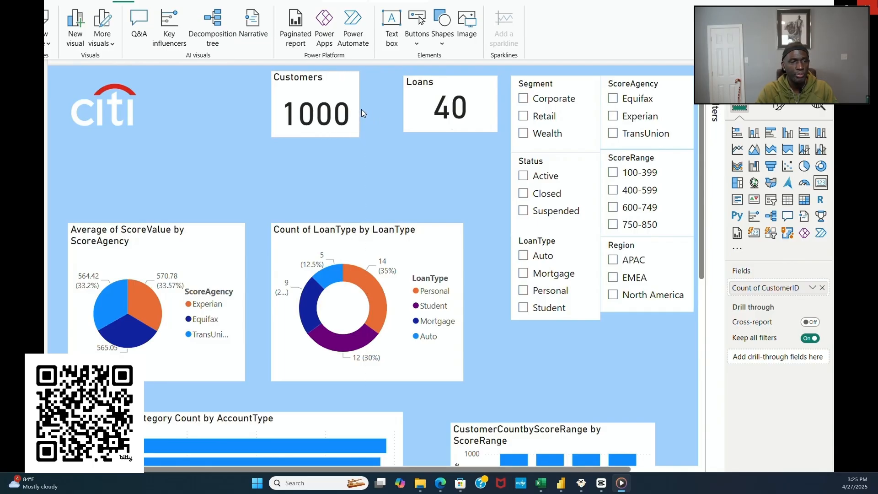
left_click(496, 94)
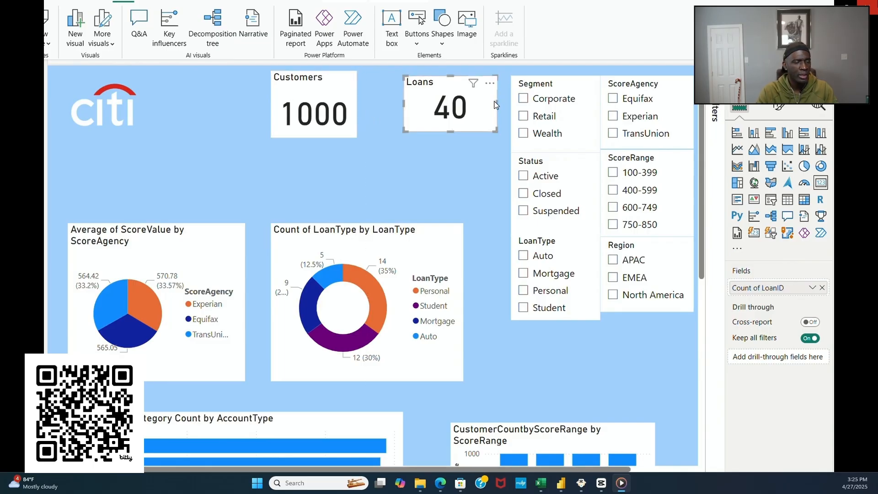
left_click_drag(497, 106, 420, 96)
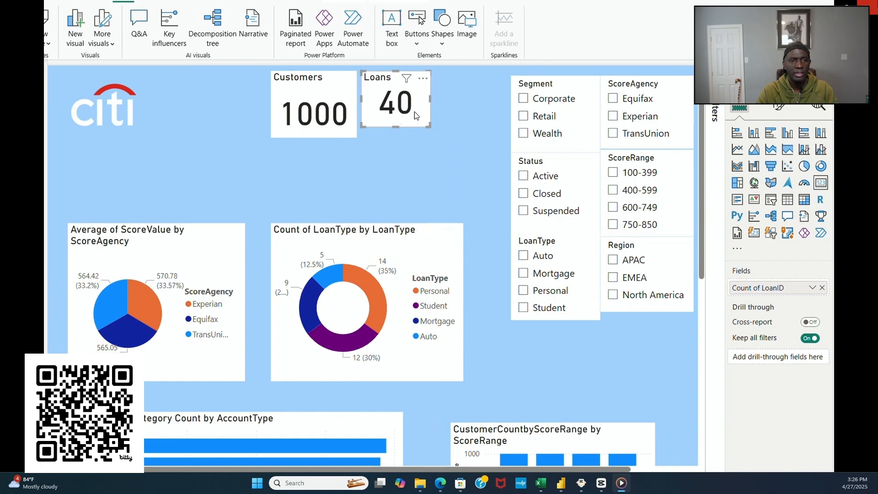
left_click_drag(400, 126, 397, 137)
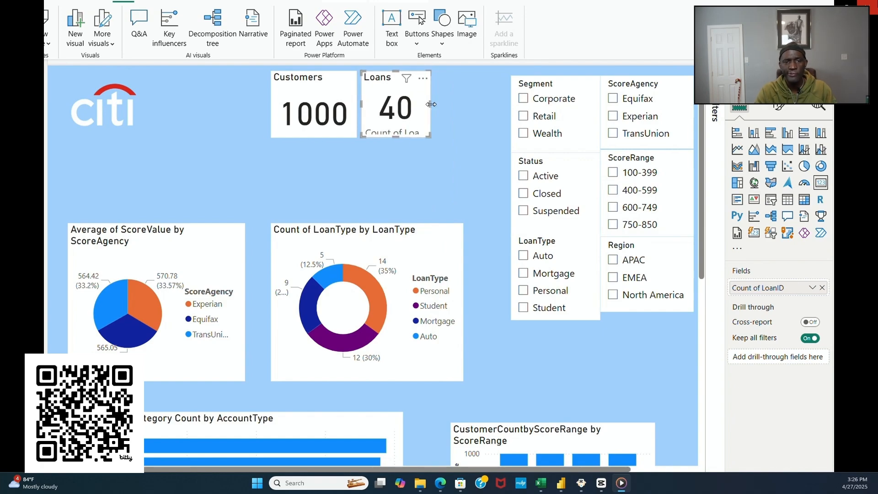
mouse_move(416, 100)
left_mouse_down()
mouse_move(416, 126)
mouse_move(328, 165)
mouse_move(352, 171)
mouse_move(434, 100)
left_mouse_up()
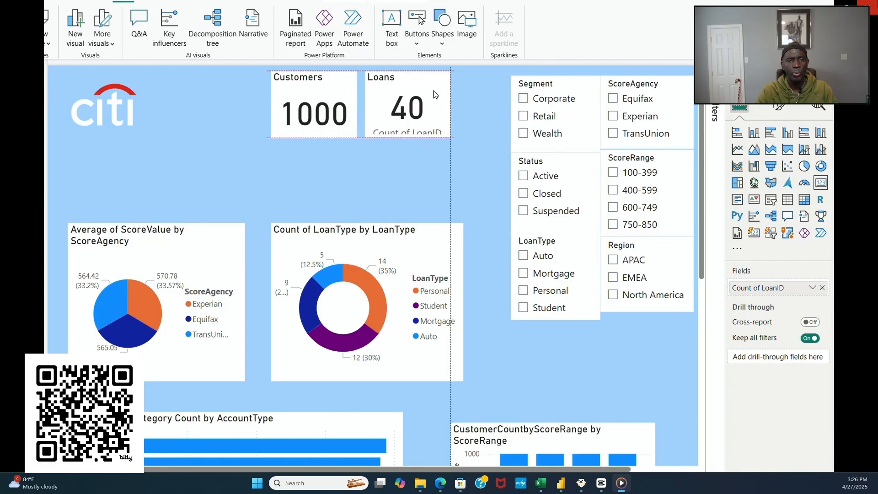
Step: Turn off the category label on the Loans card
left_click(788, 107)
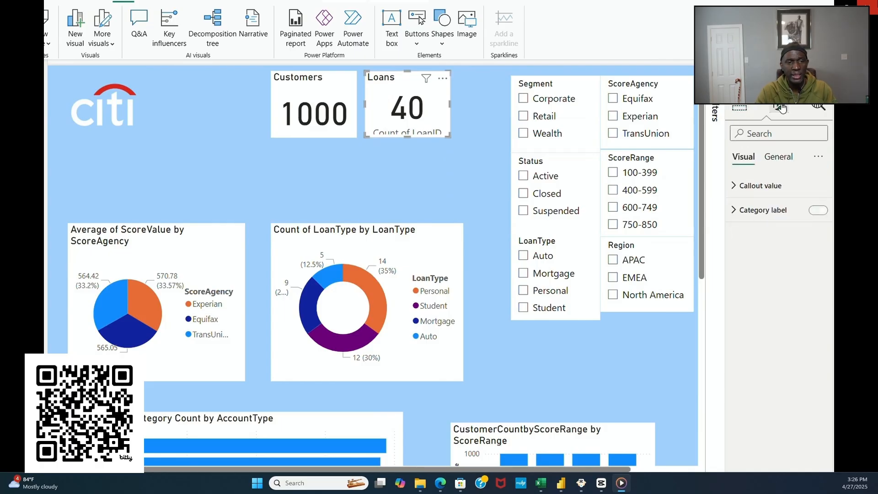
left_click(783, 157)
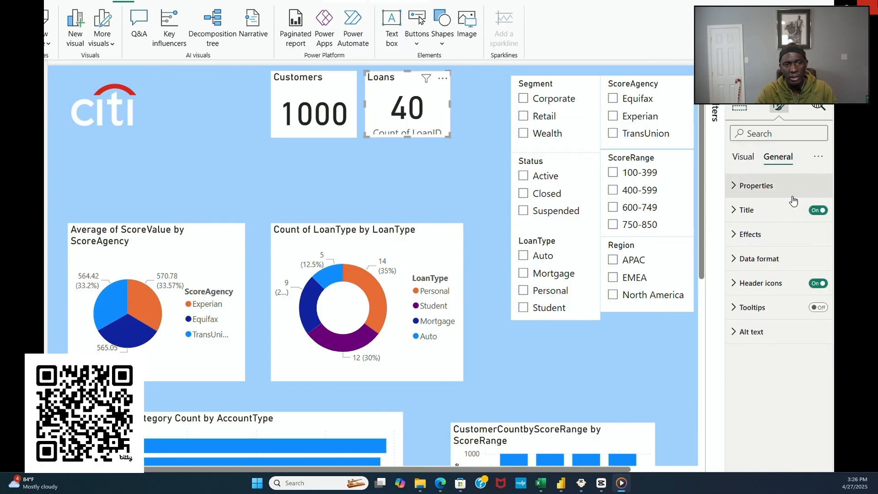
left_click(734, 212)
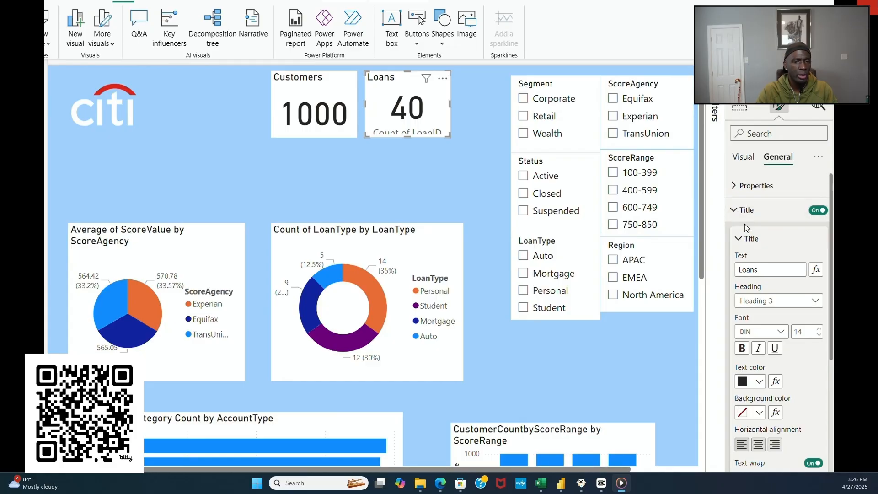
left_click(743, 157)
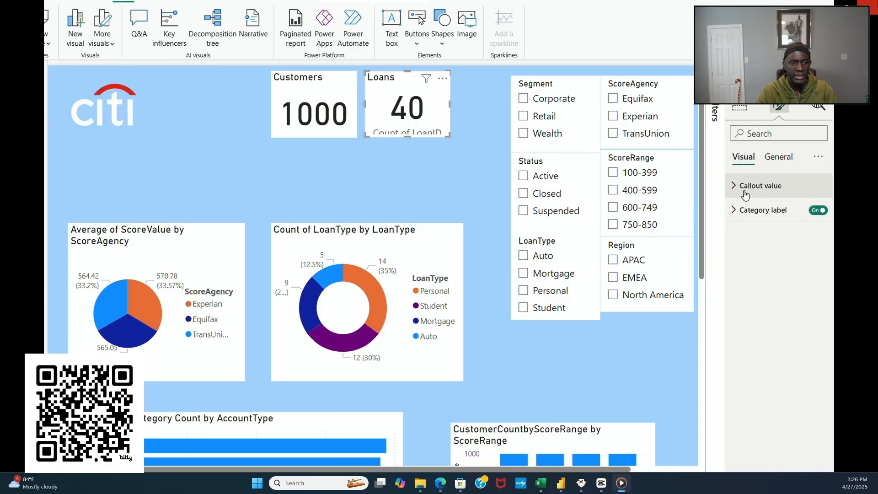
left_click(818, 210)
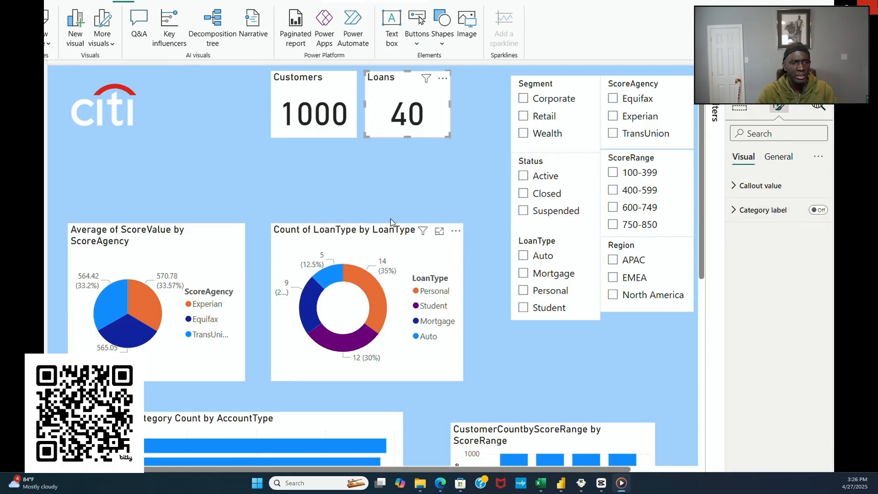
left_click(351, 165)
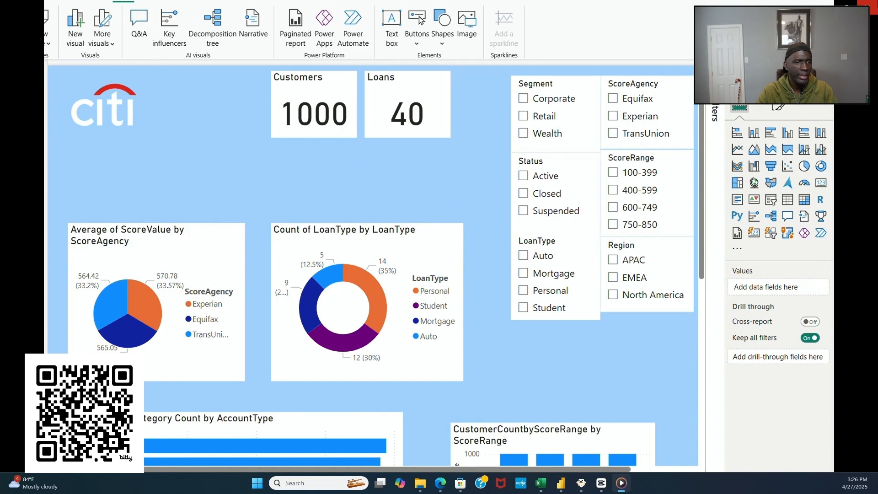
Step: Increase the height of the Account Type Category Count chart so it ends just above the table
scroll(494, 197, "down", 6)
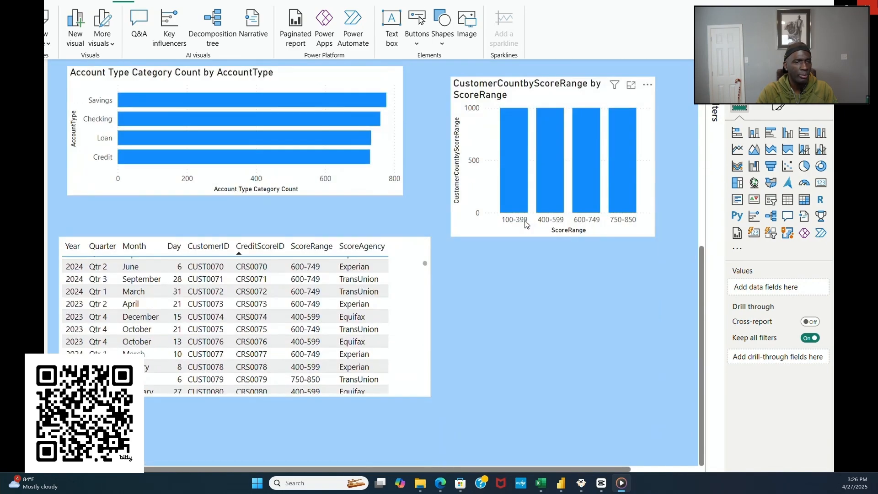
scroll(519, 207, "up", 1)
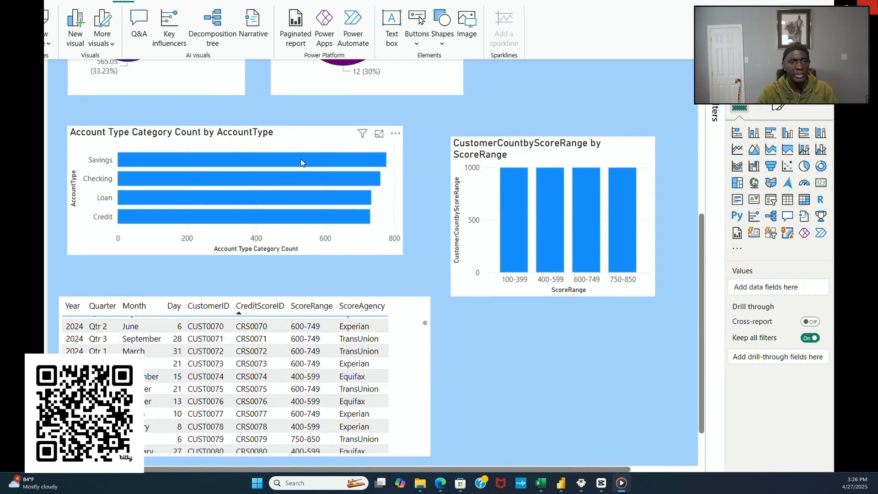
left_click(305, 129)
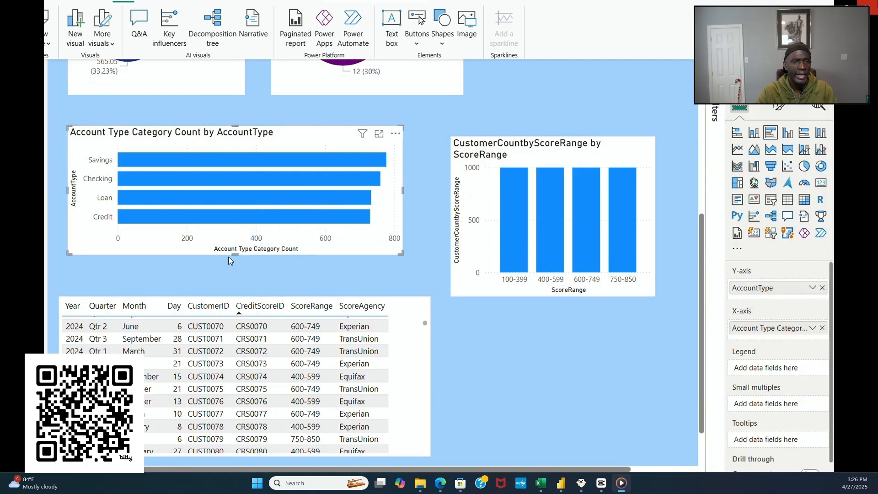
left_click_drag(236, 254, 236, 287)
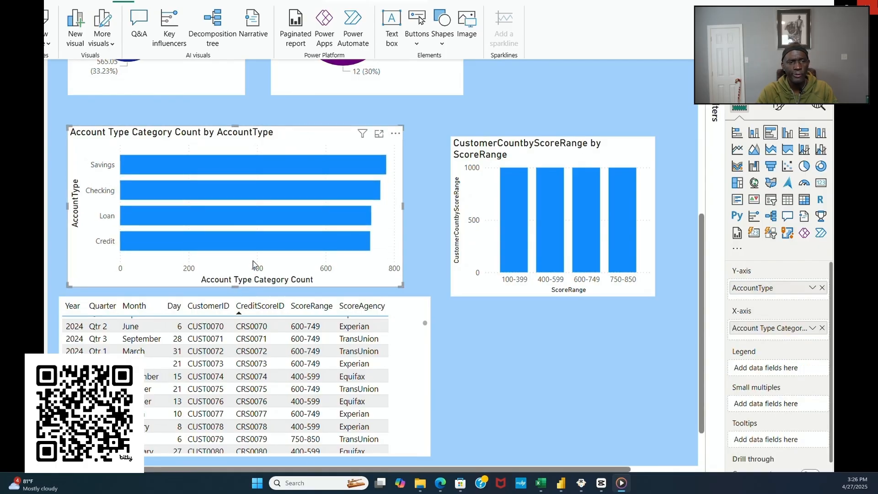
Step: Align the CustomerCountbyScoreRange chart with the Account Type chart's upper edge and stretch it to the same height
left_click(520, 147)
left_click_drag(521, 145, 520, 137)
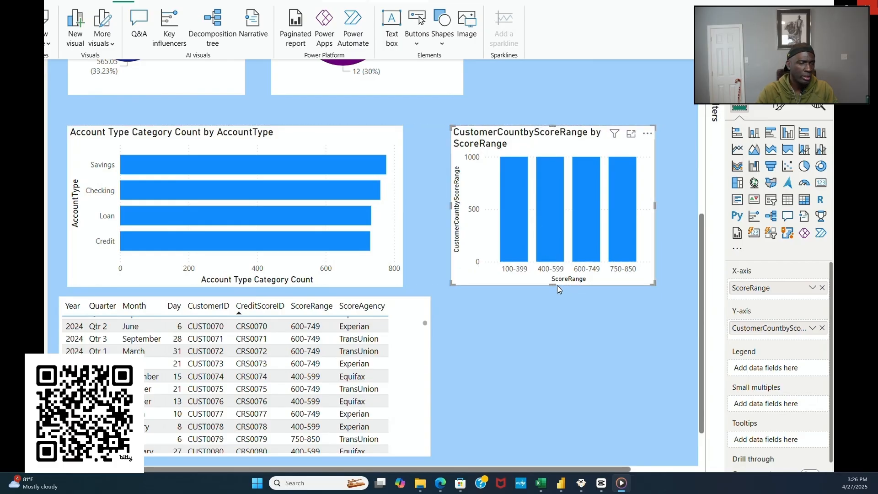
left_click_drag(553, 283, 545, 286)
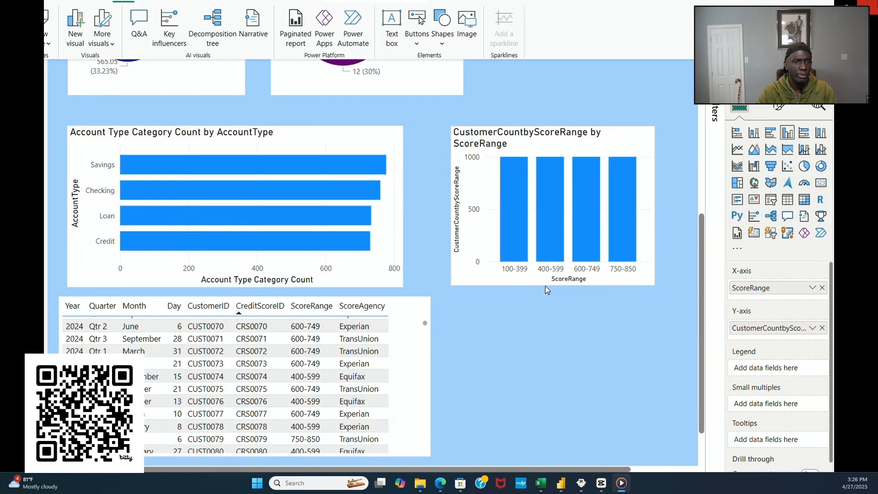
left_click(541, 311)
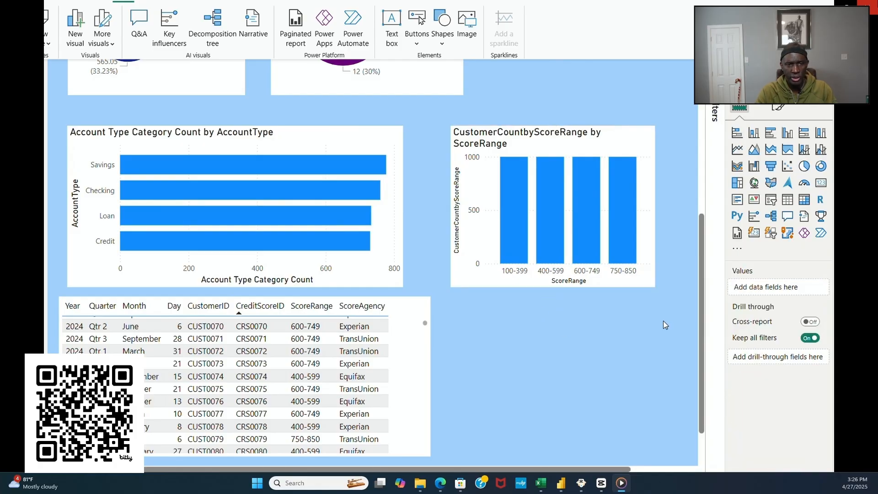
Step: Shift the CustomerCountbyScoreRange chart left to sit close beside the Account Type chart, and nudge the Account Type chart slightly left
left_click_drag(703, 350, 688, 195)
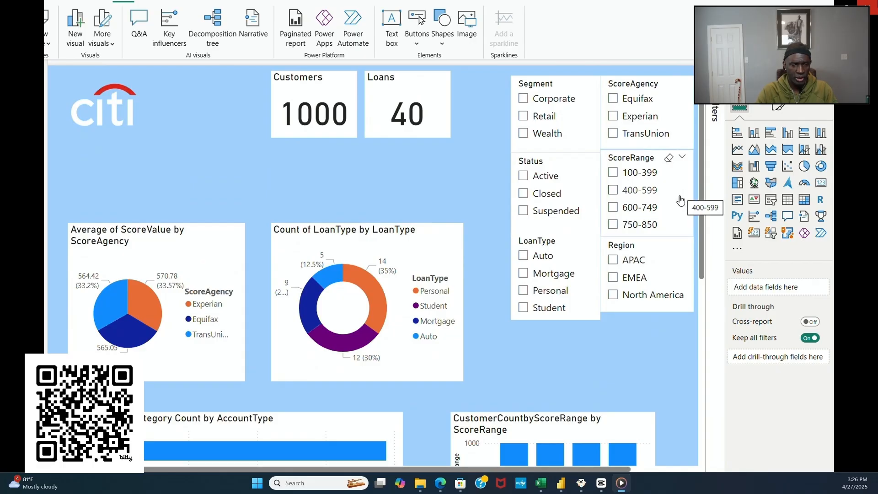
left_click_drag(509, 426, 469, 425)
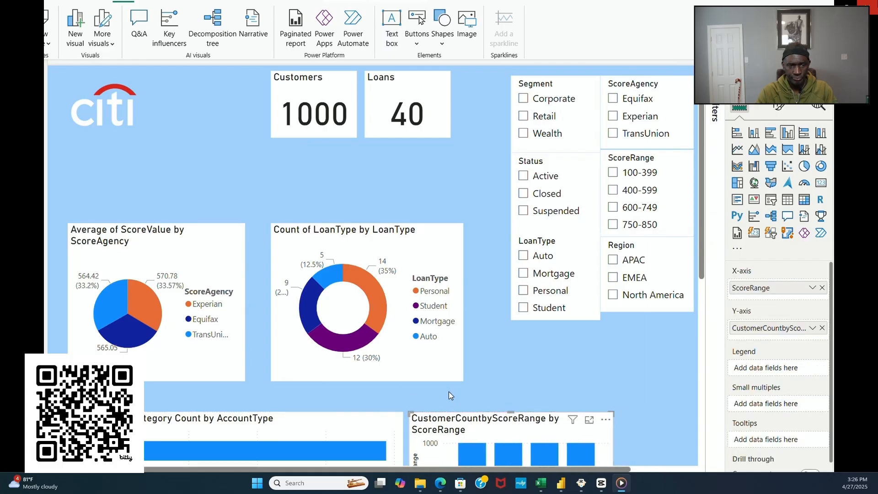
left_click(316, 426)
left_click_drag(315, 427, 307, 426)
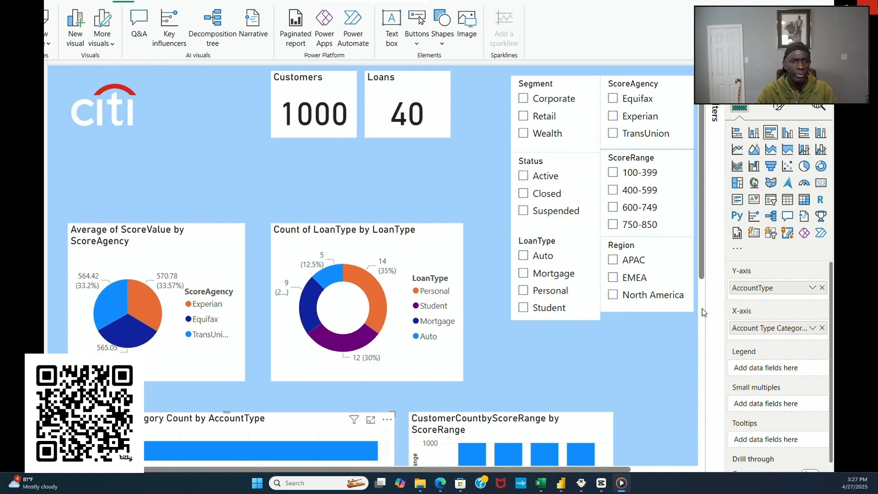
Step: Shift the Count of LoanType donut chart slightly left, closer to the Average of ScoreValue pie chart
left_click_drag(703, 276, 704, 334)
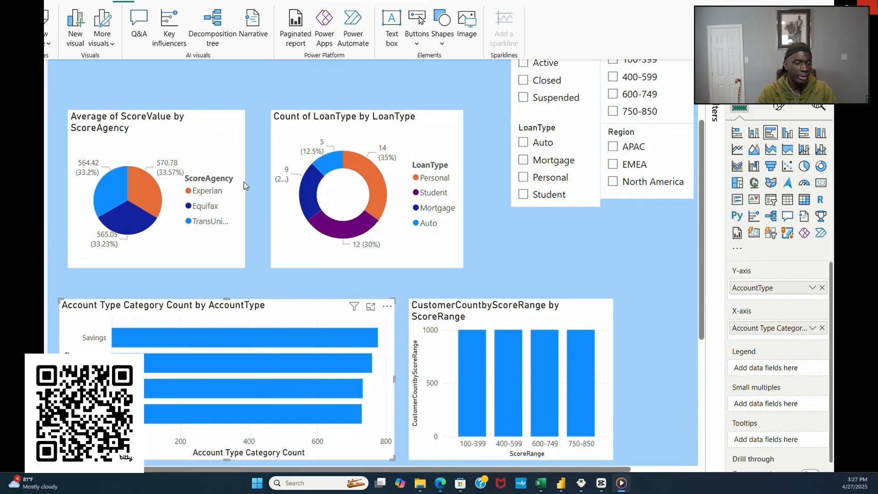
left_click_drag(280, 120, 267, 121)
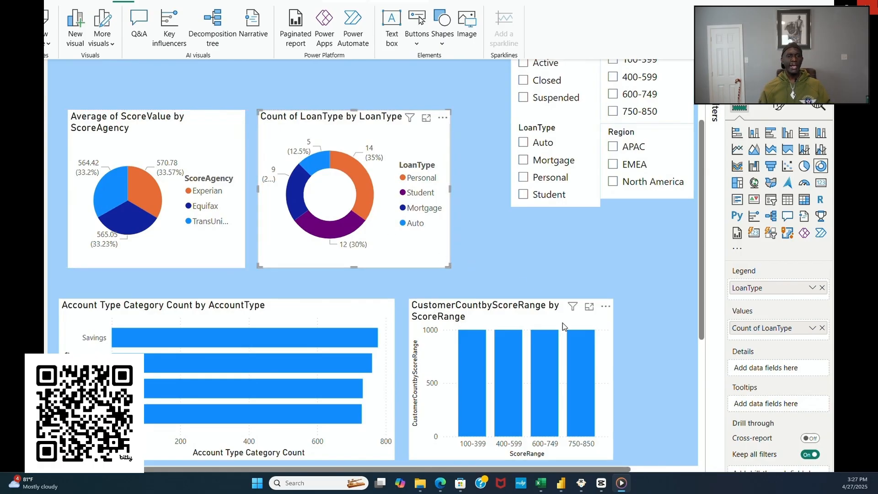
Step: Narrow the Account Type Category Count chart from its right edge and move the CustomerCountbyScoreRange chart left to sit close beside it
left_click(391, 363)
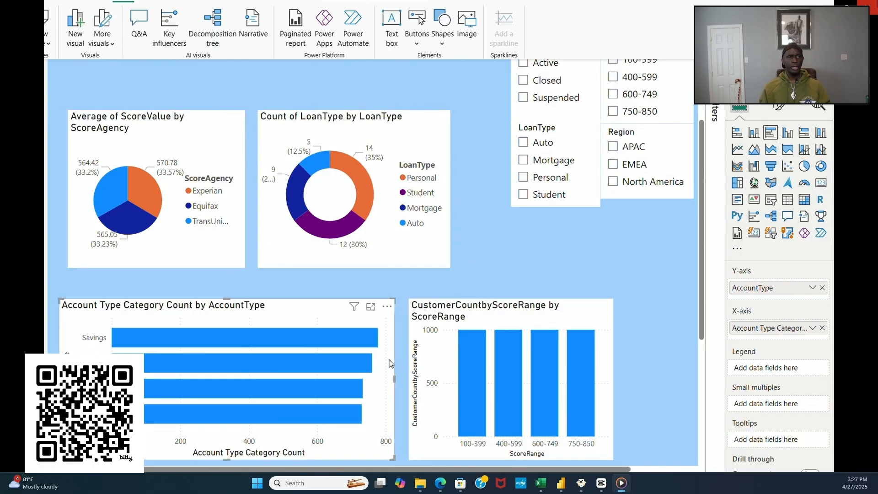
left_click_drag(396, 383, 349, 384)
left_click_drag(466, 321, 423, 314)
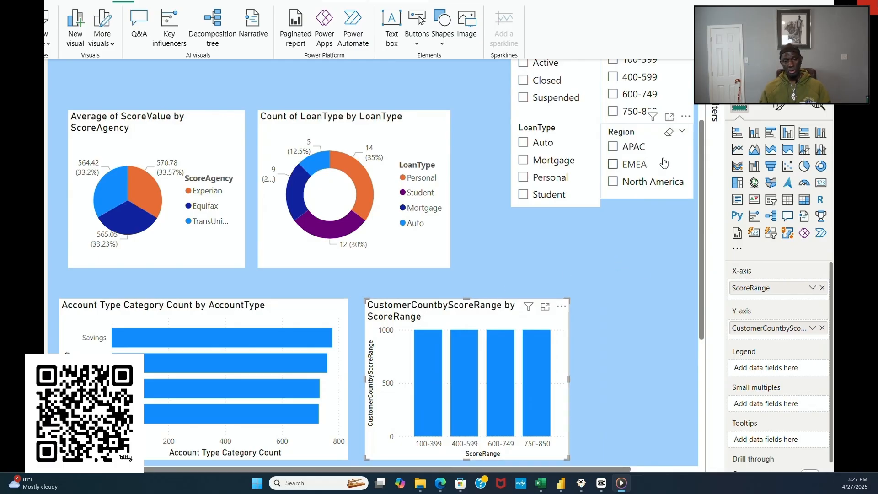
Step: Move the Region slicer slightly down to leave a small gap below the ScoreRange slicer
mouse_move(653, 135)
left_mouse_down()
mouse_move(649, 128)
mouse_move(649, 146)
left_mouse_up()
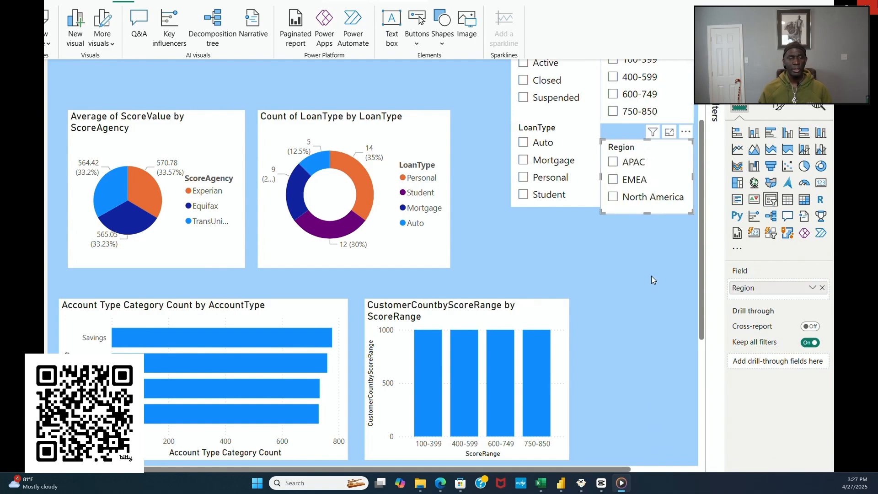
scroll(652, 280, "up", 3)
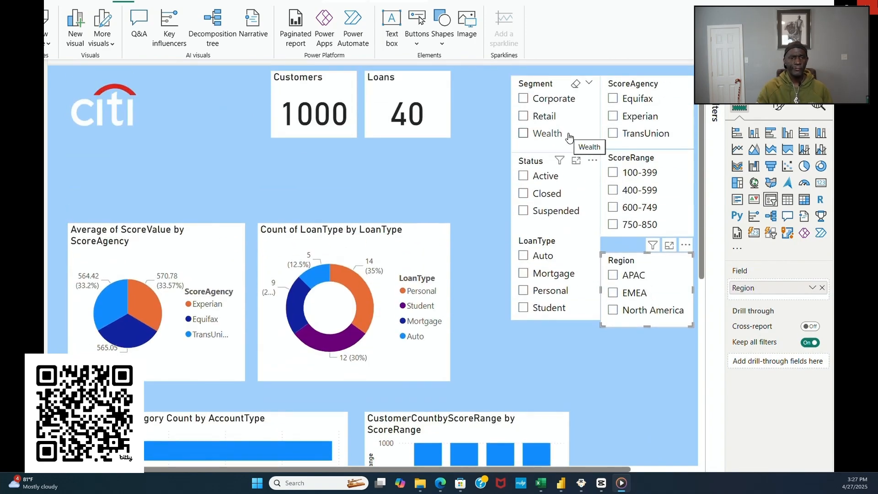
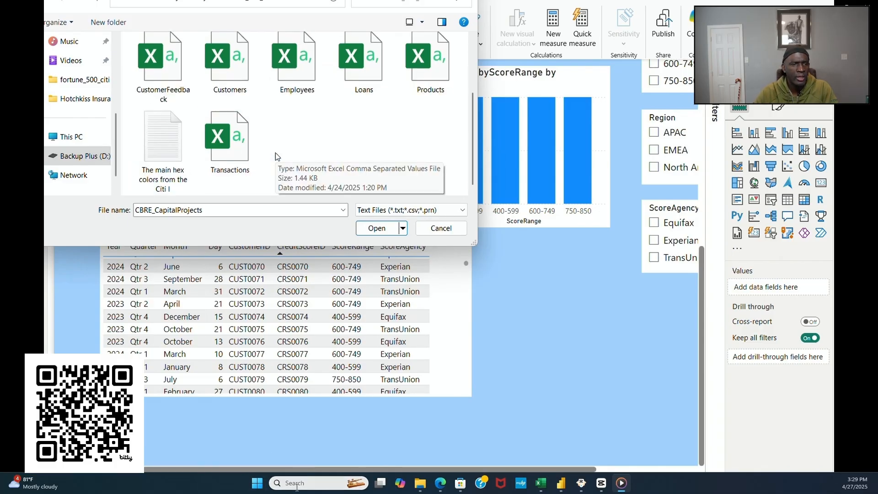
Step: In the model diagram, place the citi_stock table to the right of Loans and shift the Transactions table right, beneath it
mouse_move(290, 465)
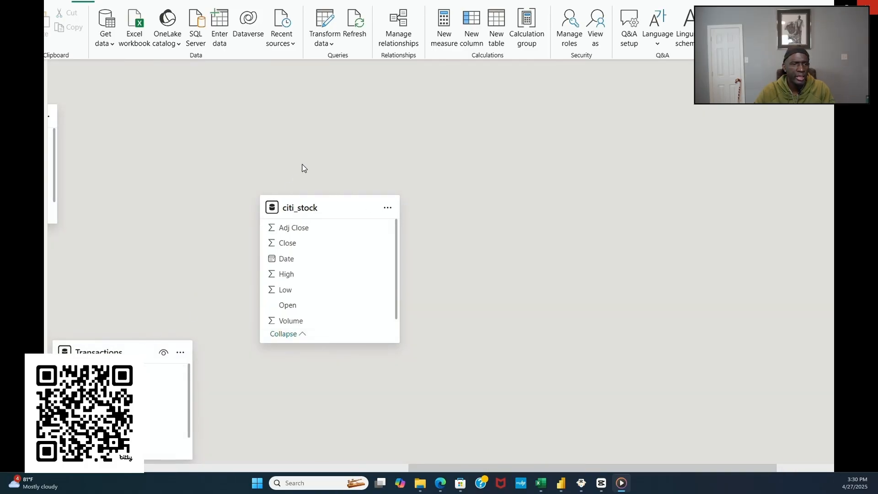
left_click_drag(297, 208, 93, 240)
left_click_drag(420, 471, 333, 463)
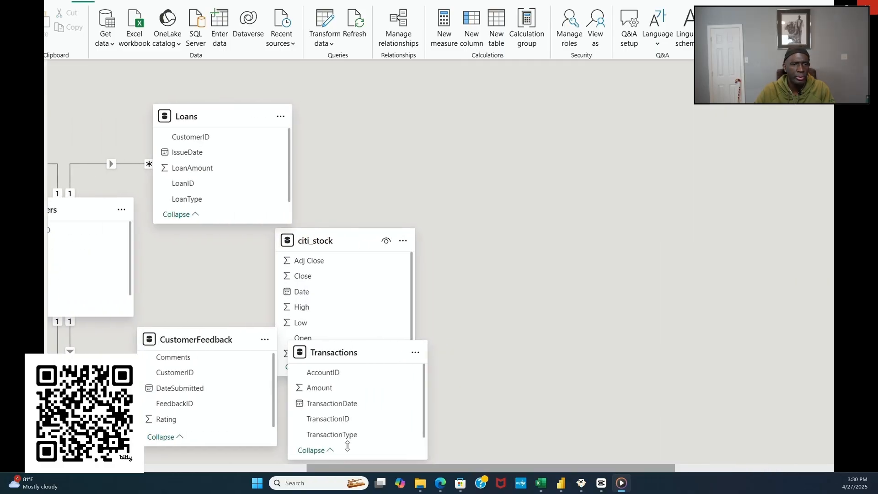
left_click_drag(349, 247, 411, 123)
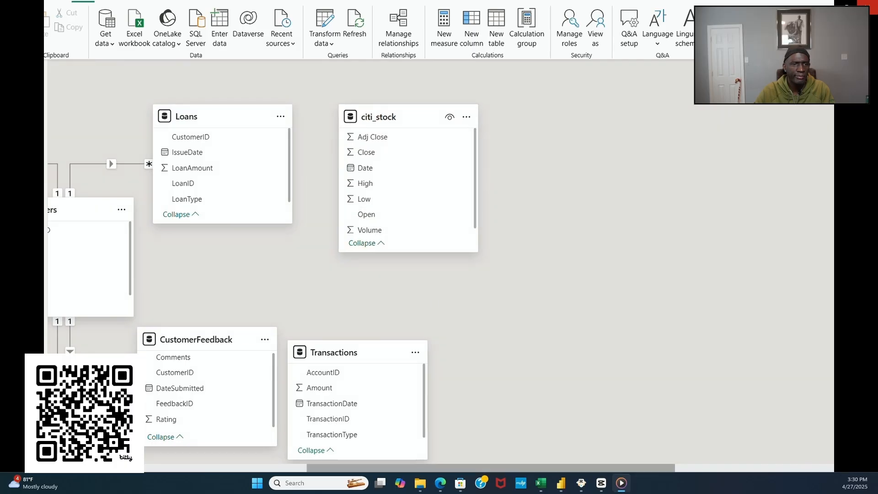
left_click_drag(383, 470, 235, 470)
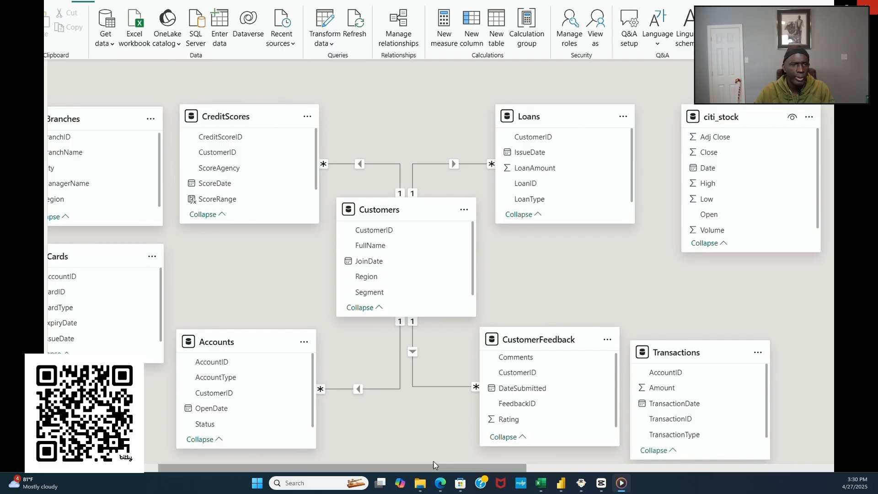
scroll(680, 421, "up", 1)
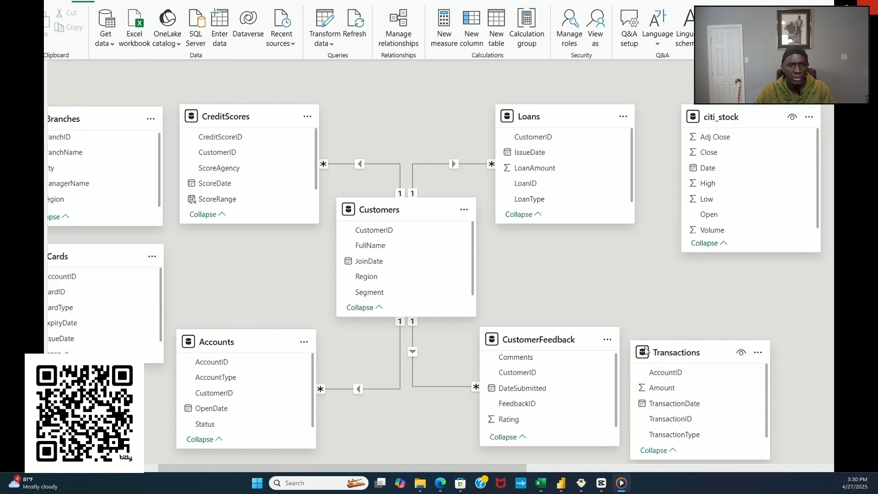
left_click_drag(682, 356, 697, 351)
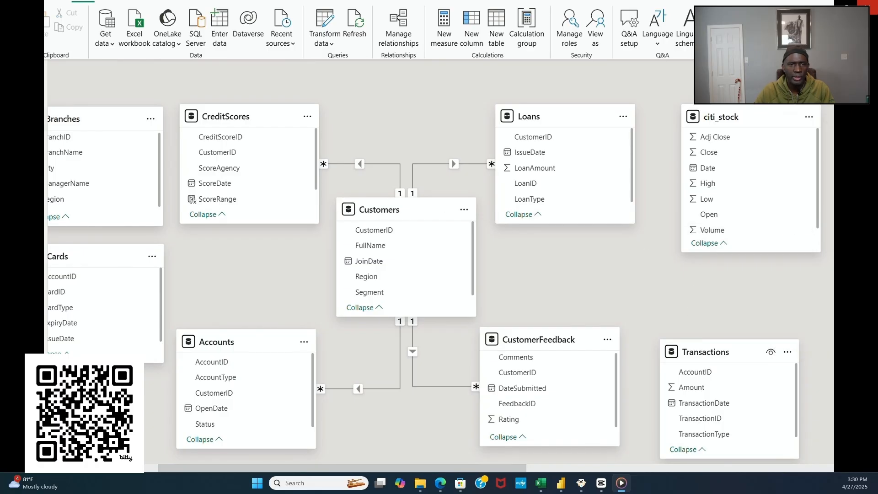
Step: Create a calculated table with the DAX expression calendar = CALENDARAUTO()
left_click(33, 96)
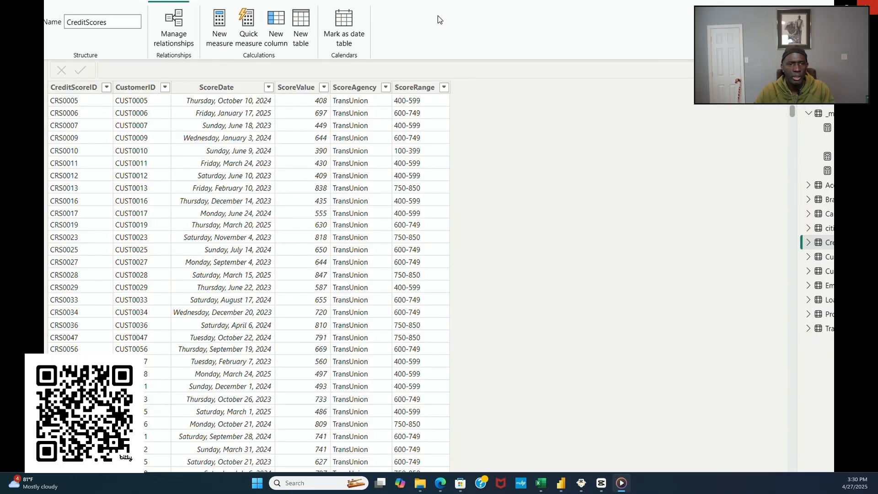
left_click(830, 113)
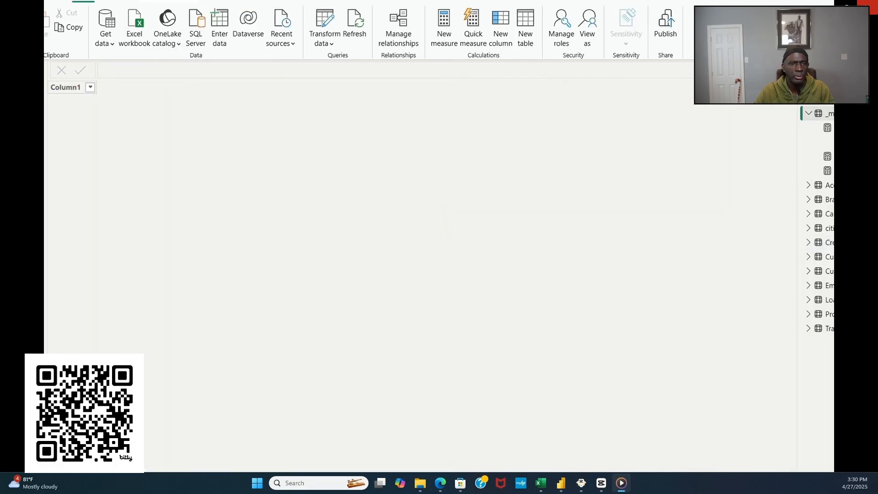
left_click(524, 31)
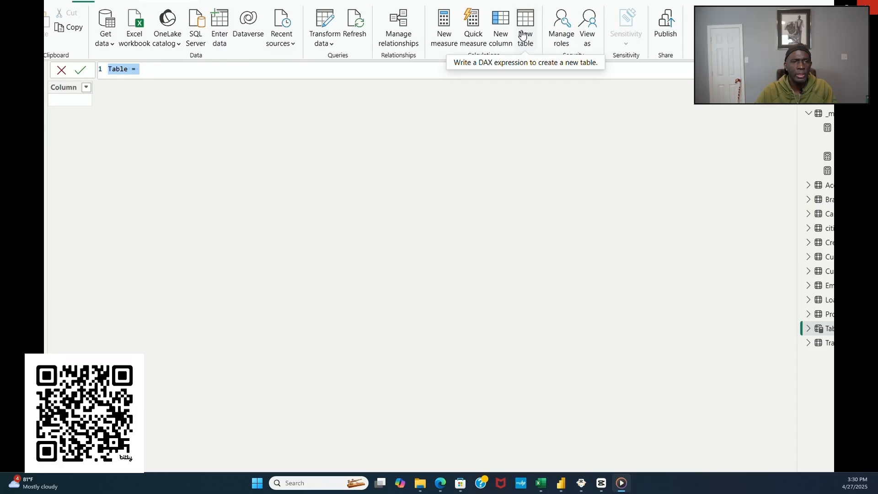
type("calendar =")
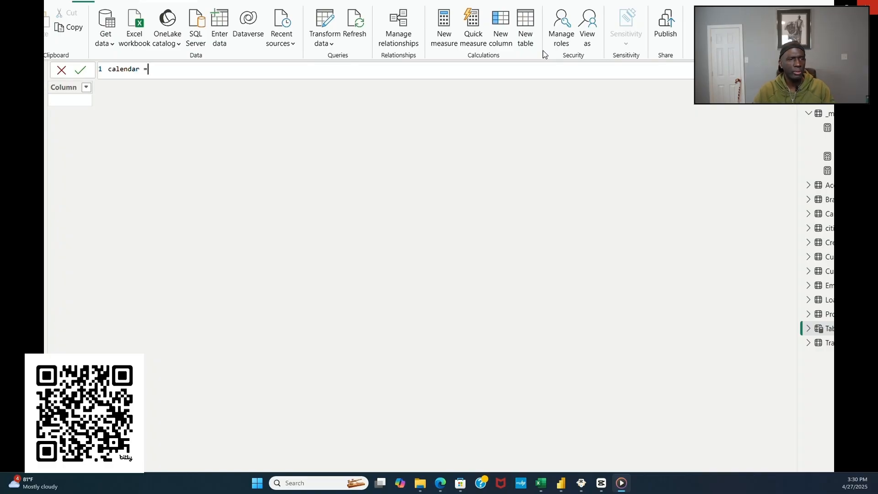
type(" ca")
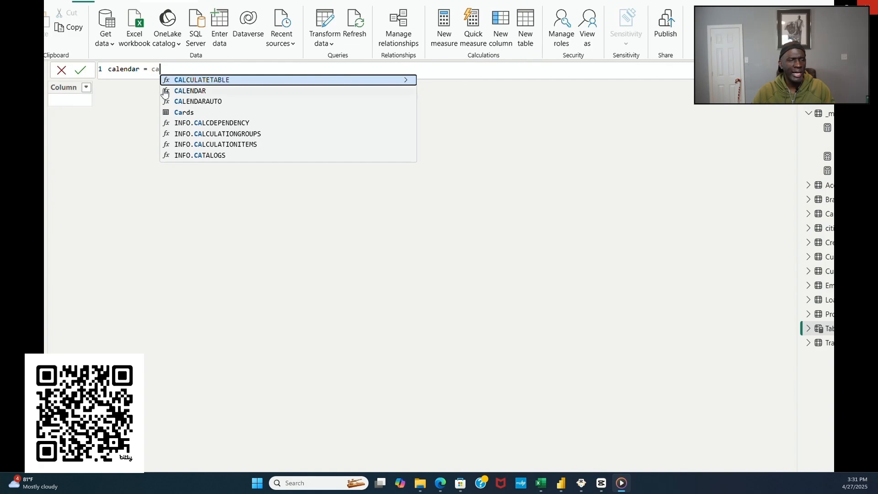
left_click(191, 101)
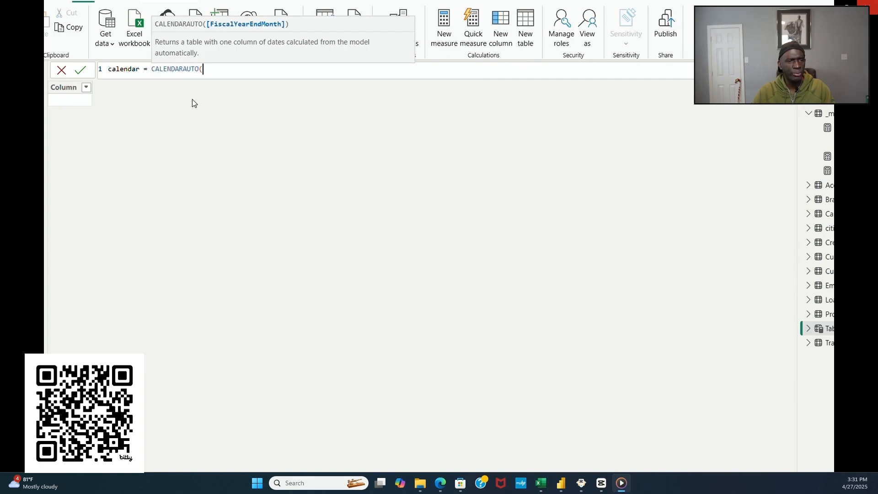
key("Return")
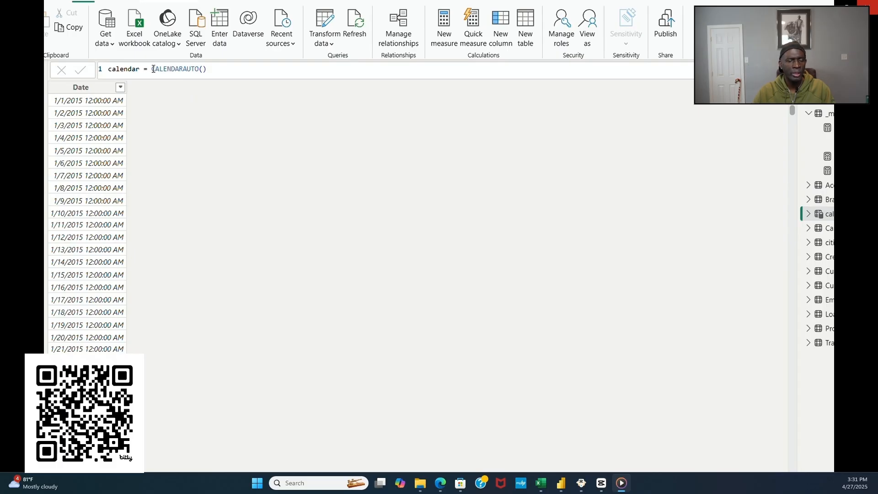
Step: Redefine the calendar table as _calendar = ADDCOLUMNS(CALENDARAUTO(), "Year", YEAR([Date]), "MonthNo", MONTH([Date]), "Month", FORMAT([Date], "mmmm"))
left_click_drag(152, 69, 262, 93)
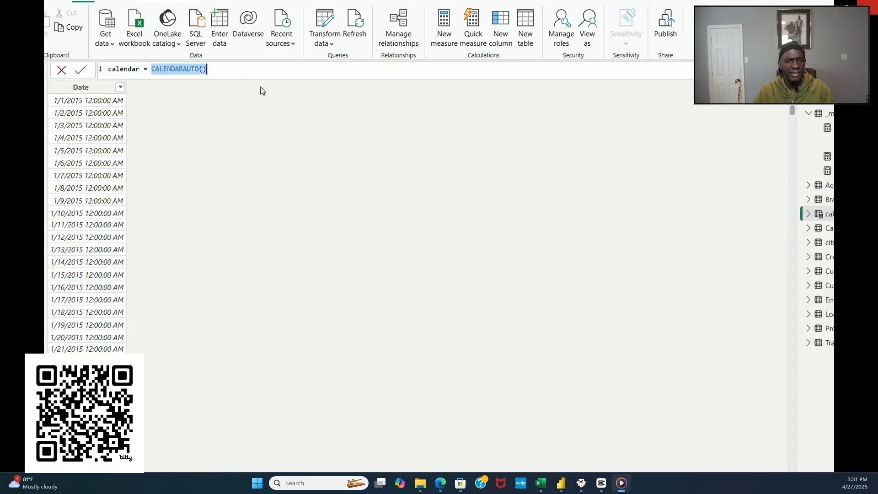
type("_calendar = ADDCOLUMNS(CALENDARAUTO(), \"Year\" , YEAR([Date]), \"MonthNo\" , MONTH([Date]), \"Month\" , FORMAT([Date], \"mmmm\"))")
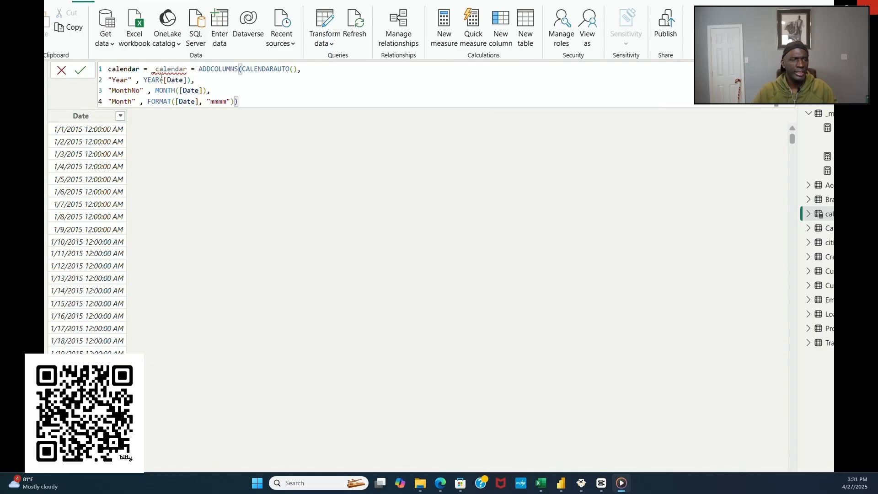
mouse_move(154, 75)
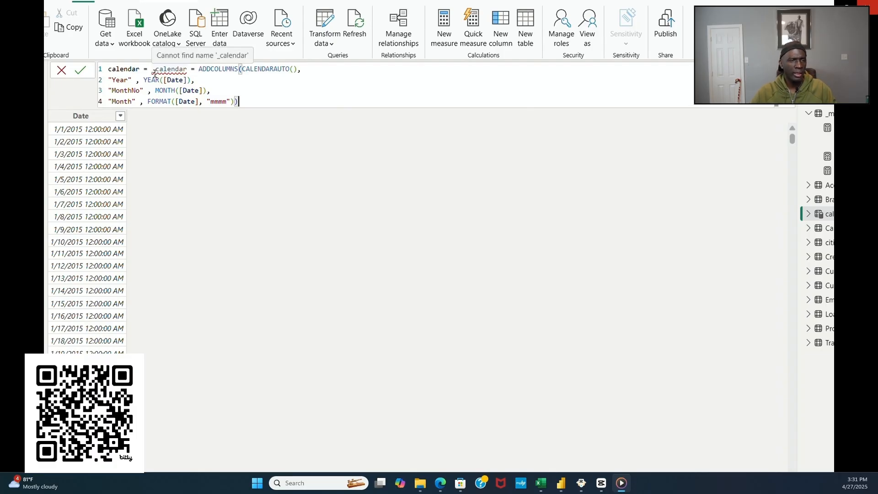
left_click_drag(151, 70, 109, 71)
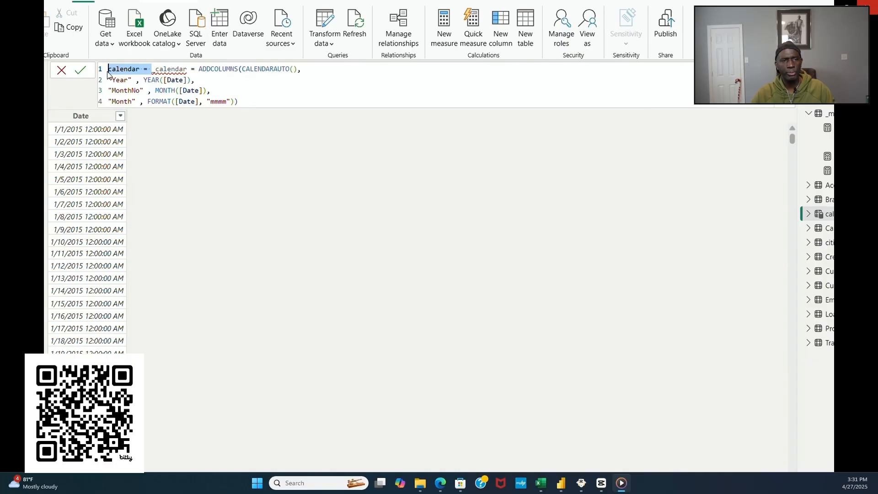
key("BackSpace")
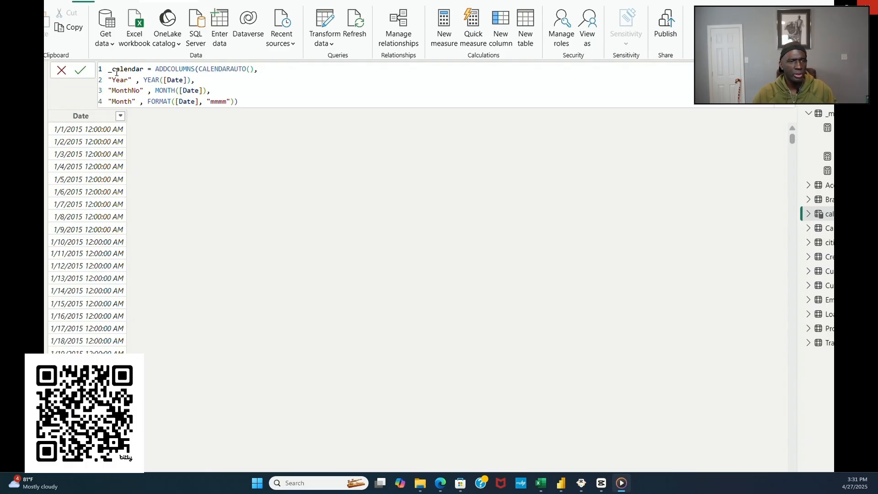
key("Return")
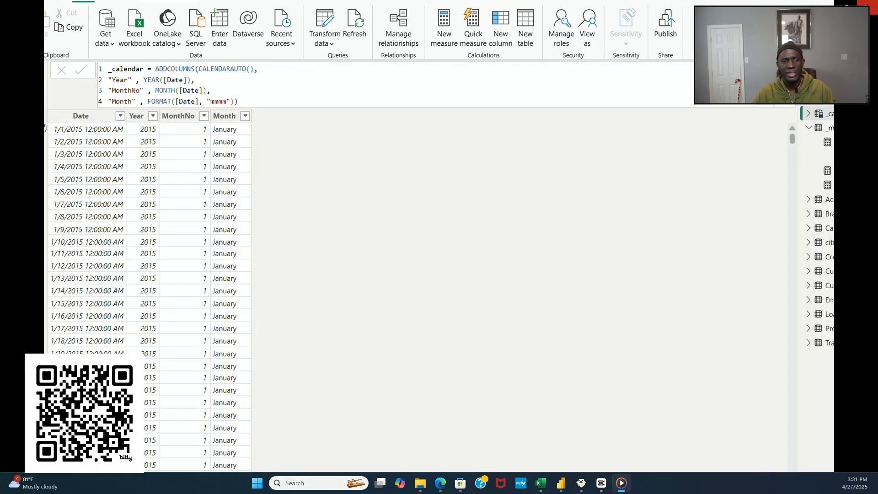
Step: In the model diagram, bring the _calendar table next to the other tables, to the right of Transactions and below citi_stock
left_click(46, 120)
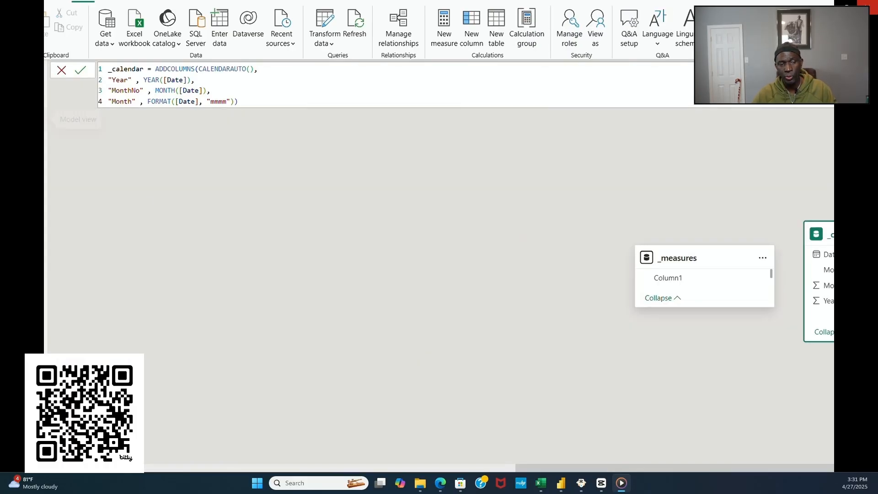
left_click_drag(807, 235, 50, 285)
left_click_drag(538, 468, 269, 468)
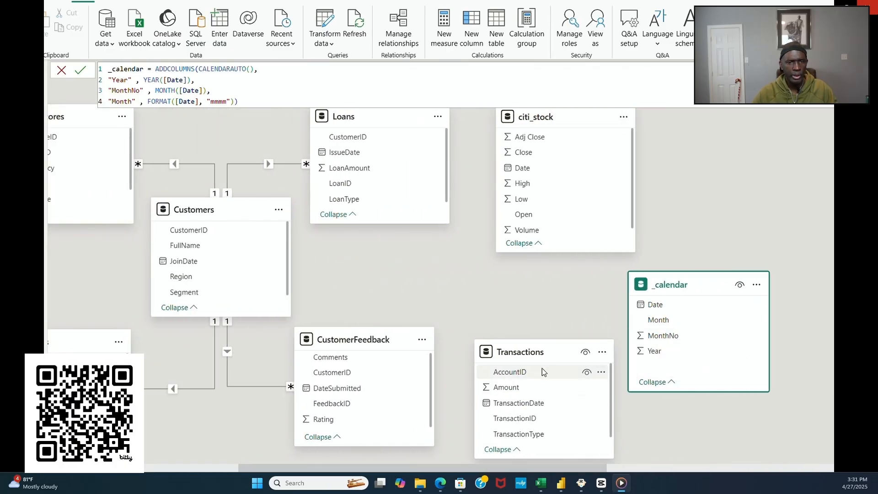
left_click_drag(572, 468, 526, 467)
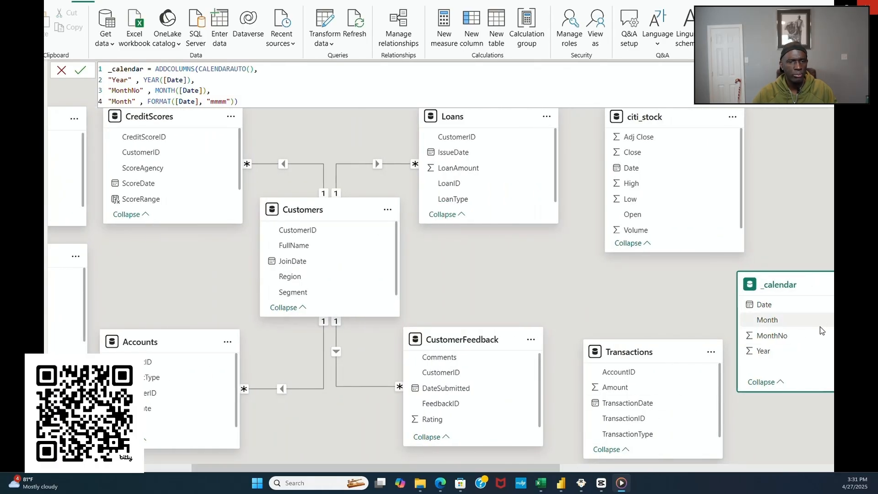
Step: Move the Transactions table across the model diagram to sit below the Employees table
left_click_drag(619, 358, 45, 394)
left_click_drag(217, 468, 171, 467)
left_click_drag(353, 391, 124, 382)
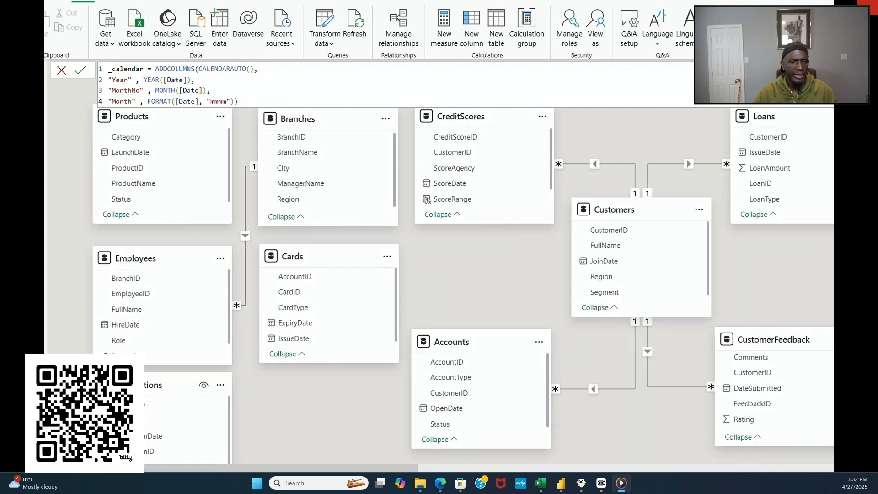
Step: Move the Employees and Transactions tables up so they stack closely beneath Products with small gaps
left_click_drag(156, 258, 155, 241)
left_click_drag(149, 389, 145, 367)
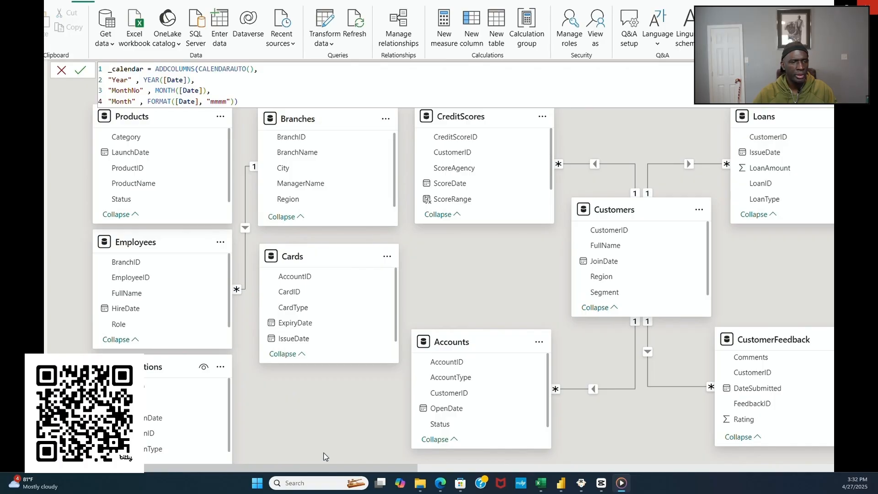
left_click(463, 287)
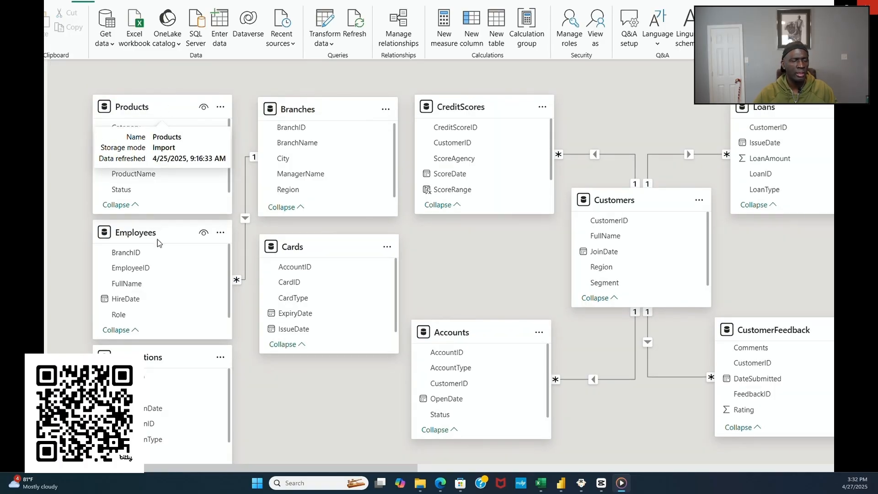
left_click_drag(151, 231, 150, 227)
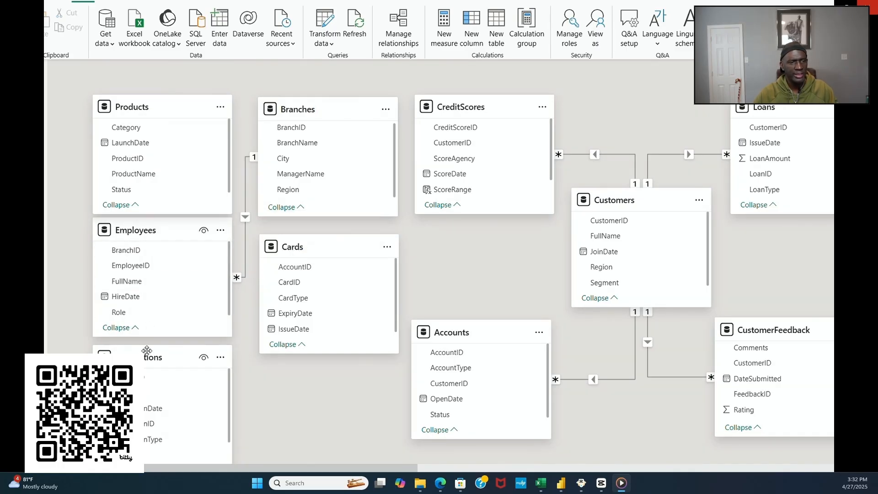
mouse_move(145, 354)
left_mouse_down()
mouse_move(145, 346)
mouse_move(145, 362)
left_mouse_up()
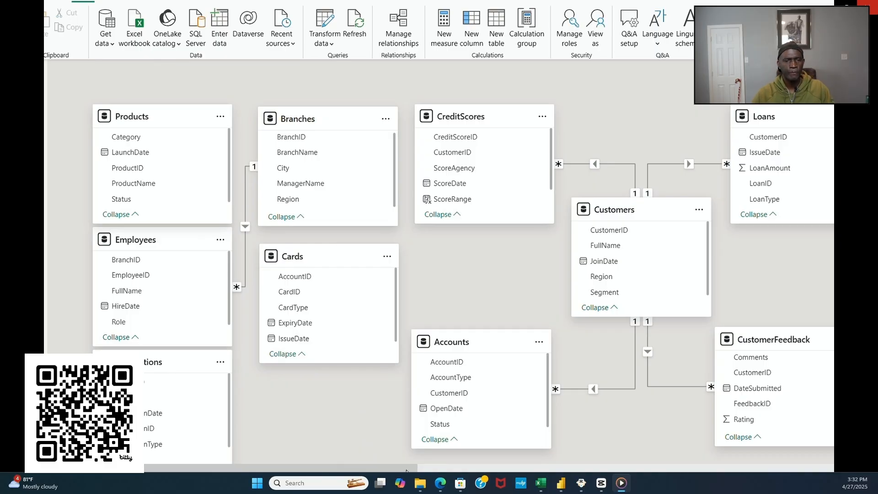
left_click_drag(407, 470, 408, 471)
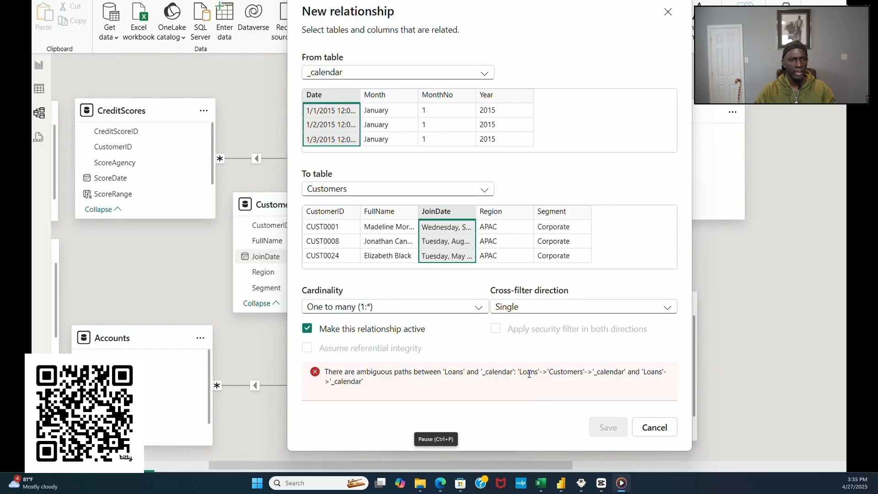
Step: Try to create an active one-to-many relationship from _calendar Date to Accounts OpenDate with single cross-filter direction
left_click(658, 429)
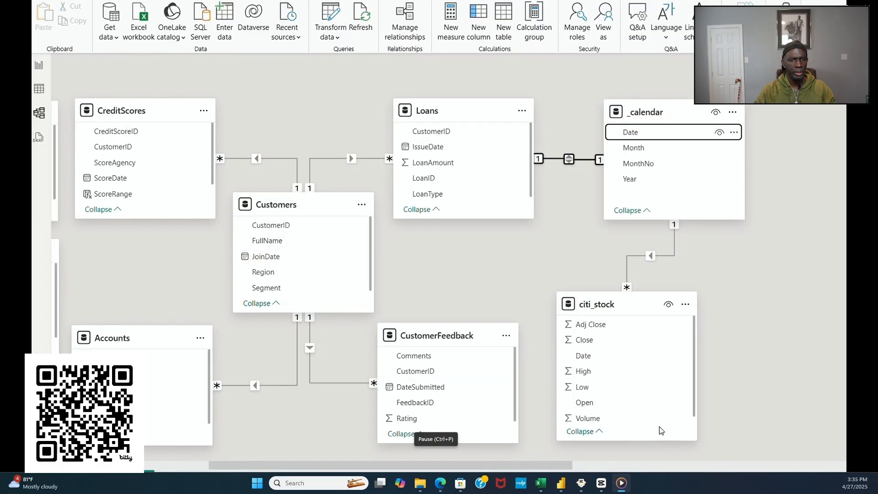
left_click_drag(627, 135, 147, 408)
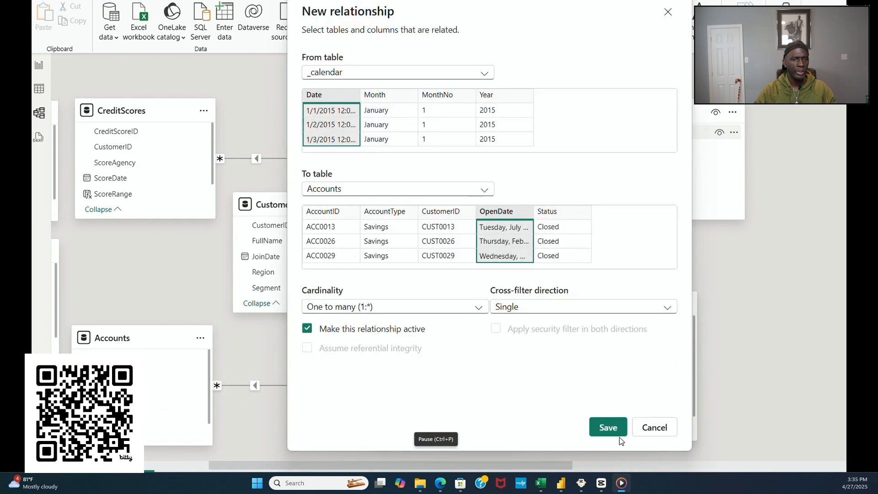
left_click(608, 426)
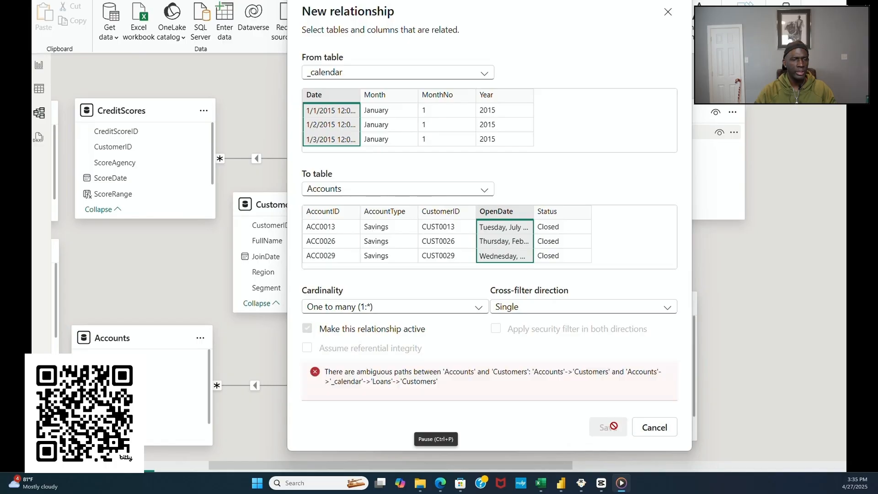
left_click(652, 430)
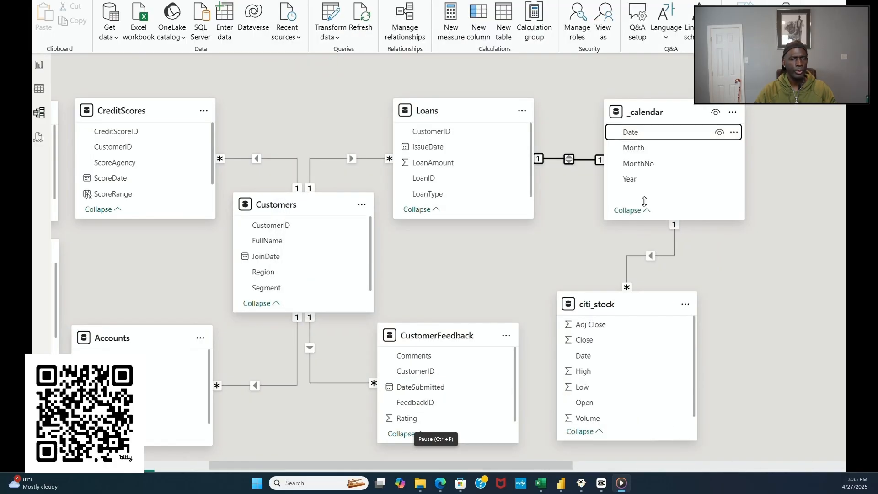
Step: Try to create an active one-to-many relationship from _calendar Date to CreditScores ScoreDate with single cross-filter direction
left_click_drag(633, 132, 140, 183)
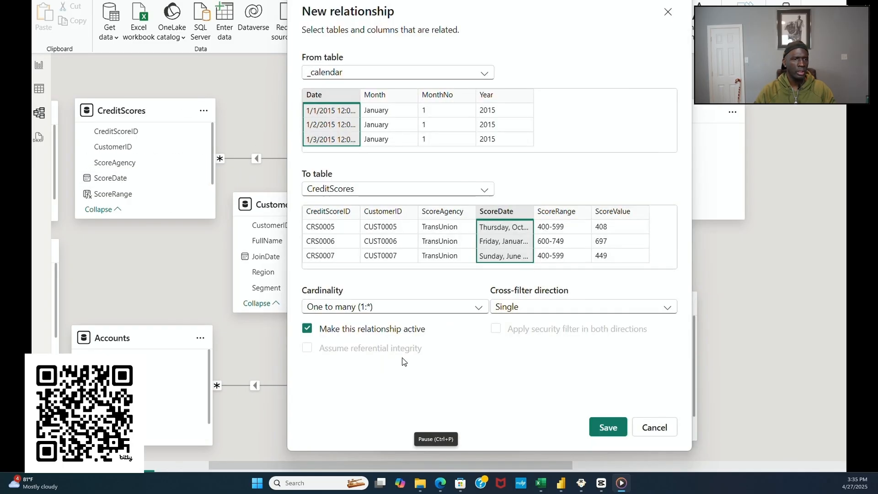
left_click(606, 428)
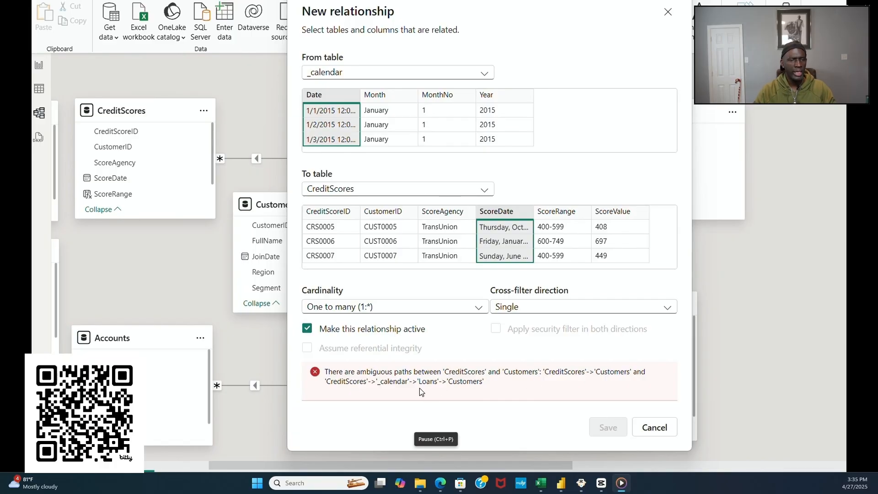
left_click(653, 428)
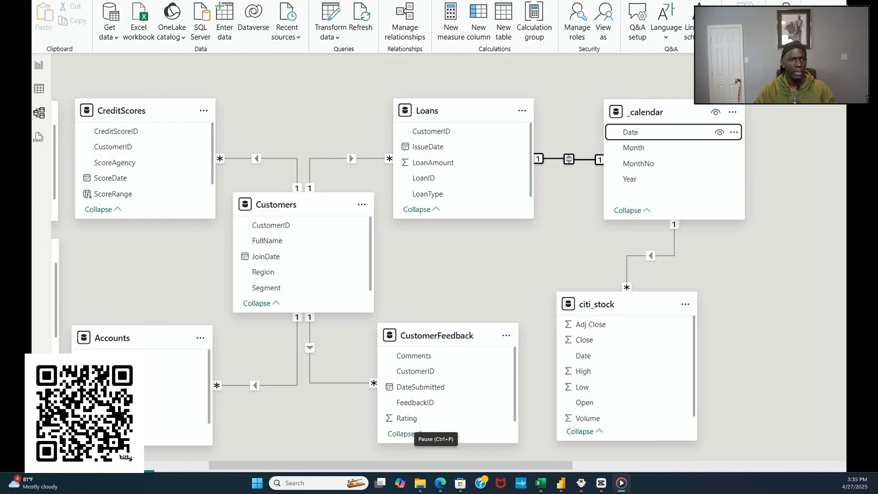
Step: Delete the relationship between the Loans and _calendar tables in the model diagram
left_click_drag(505, 466, 499, 464)
left_click(571, 163)
right_click(569, 164)
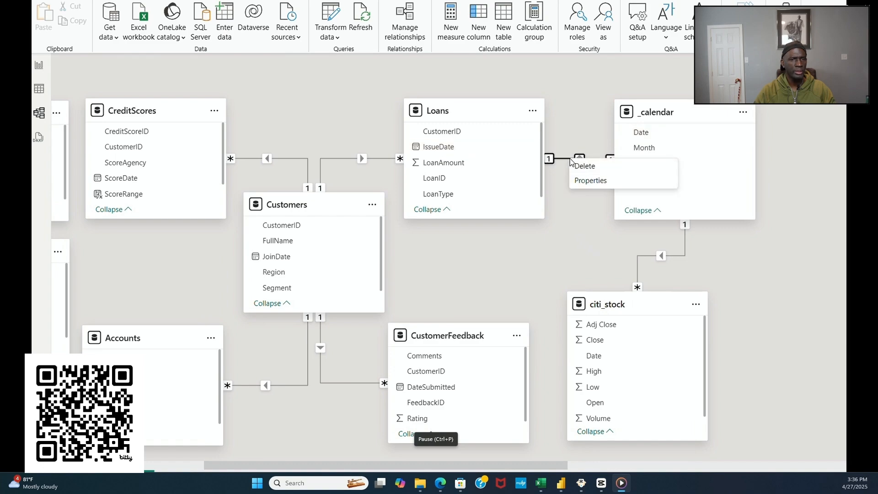
left_click(584, 167)
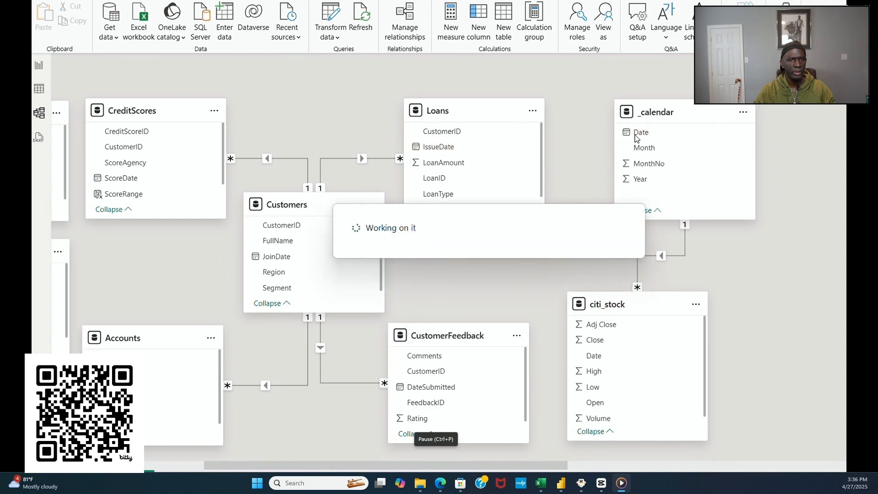
Step: Create a one-to-many relationship from Date in _calendar to JoinDate in Customers
left_click_drag(640, 135, 306, 263)
left_click(610, 426)
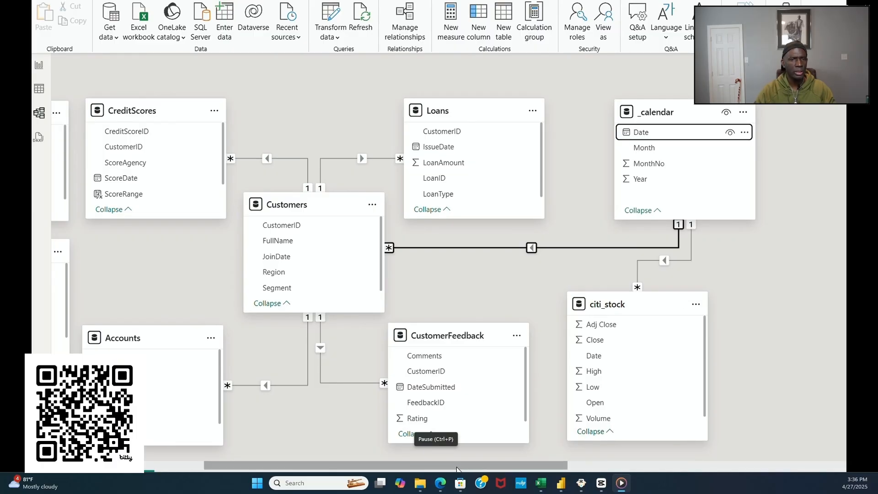
left_click_drag(458, 465, 390, 465)
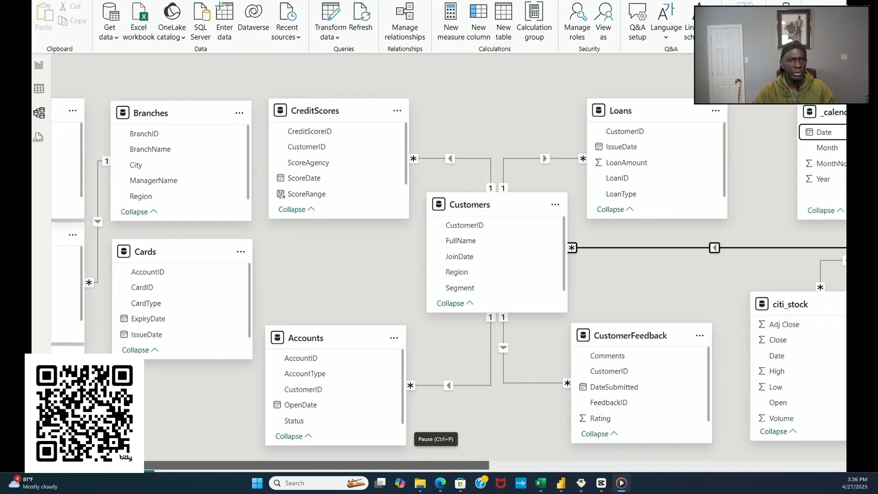
left_click(600, 249)
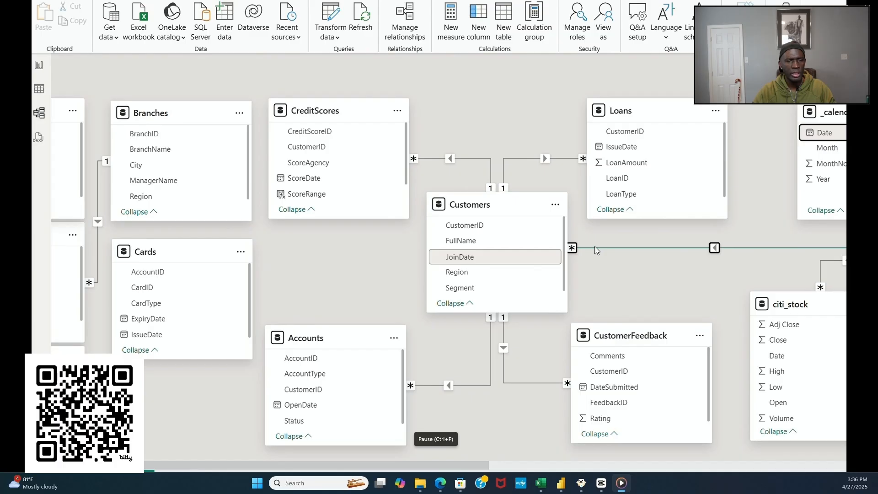
left_click(634, 236)
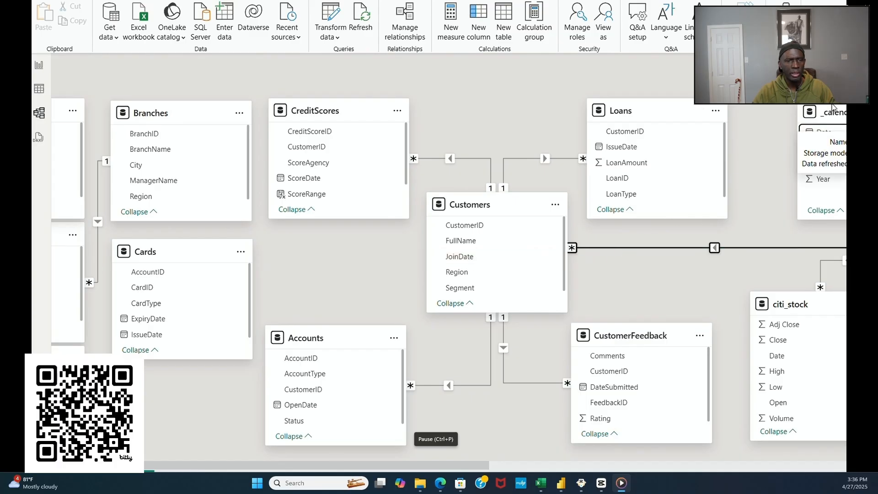
Step: Rearrange the diagram so Customers sits slightly lower in the middle, with CreditScores and Accounts on one side and Loans and CustomerFeedback closer on the other
left_click_drag(647, 111, 633, 104)
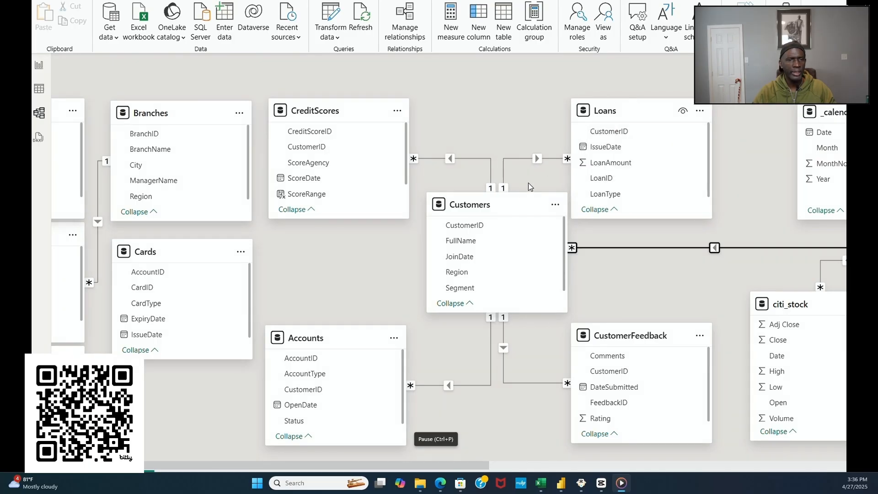
mouse_move(511, 207)
left_mouse_down()
mouse_move(496, 211)
mouse_move(503, 206)
left_mouse_up()
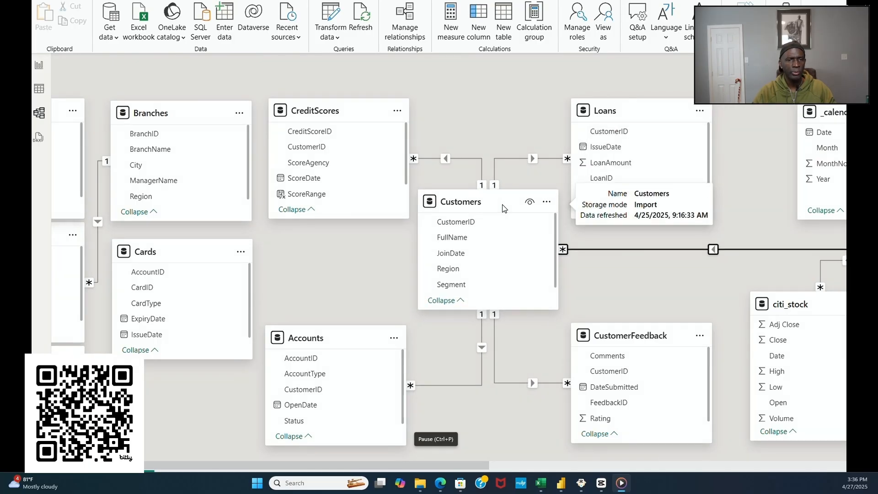
left_click_drag(343, 111, 334, 112)
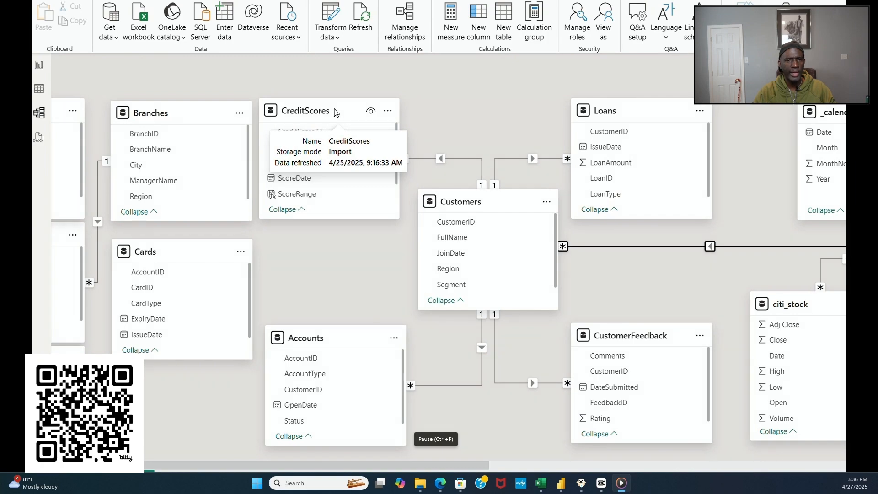
left_click_drag(325, 337, 318, 335)
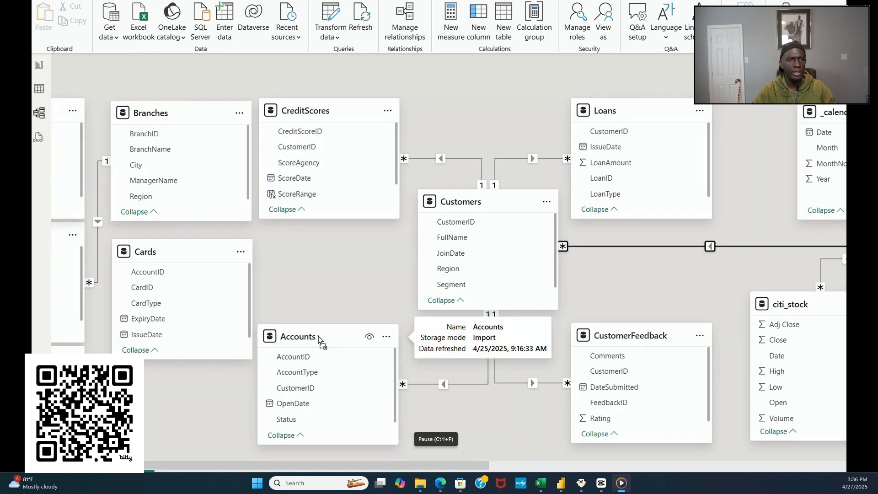
left_click_drag(462, 201, 446, 226)
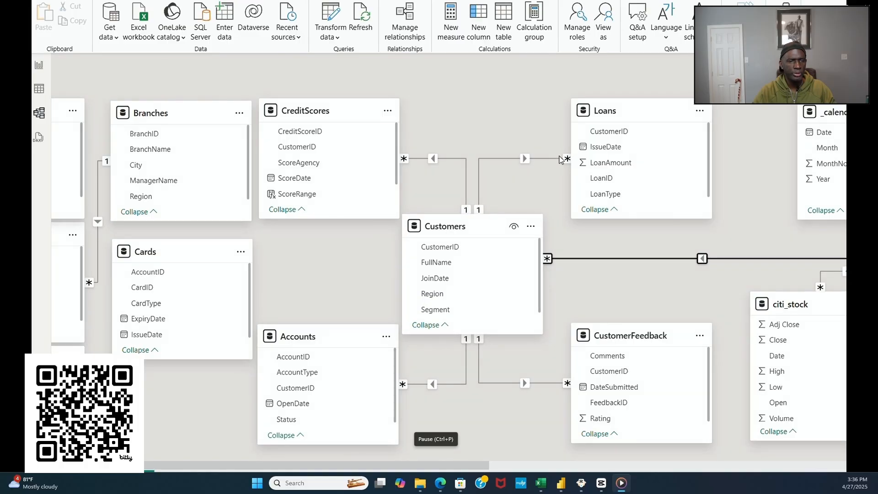
left_click_drag(618, 101, 596, 95)
left_click_drag(625, 331, 604, 341)
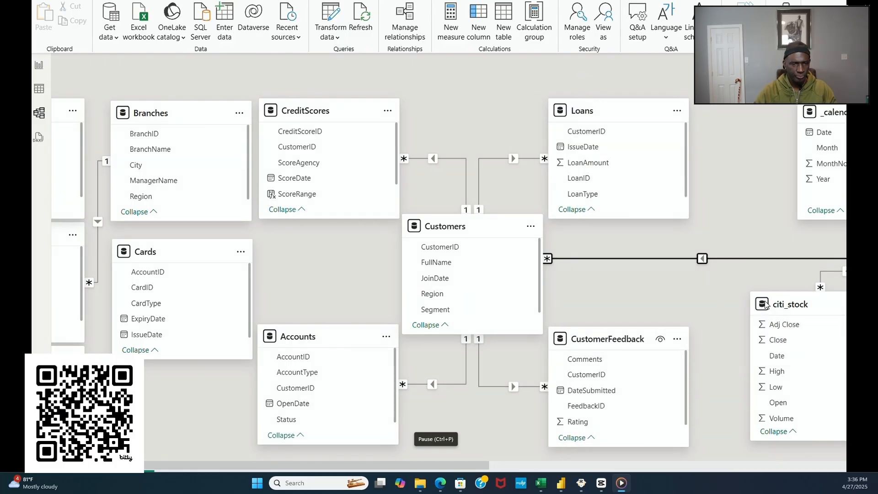
Step: Move citi_stock beside CustomerFeedback and shorten it to align with that table, and place _calendar beside Loans directly above citi_stock
left_click_drag(778, 304, 723, 309)
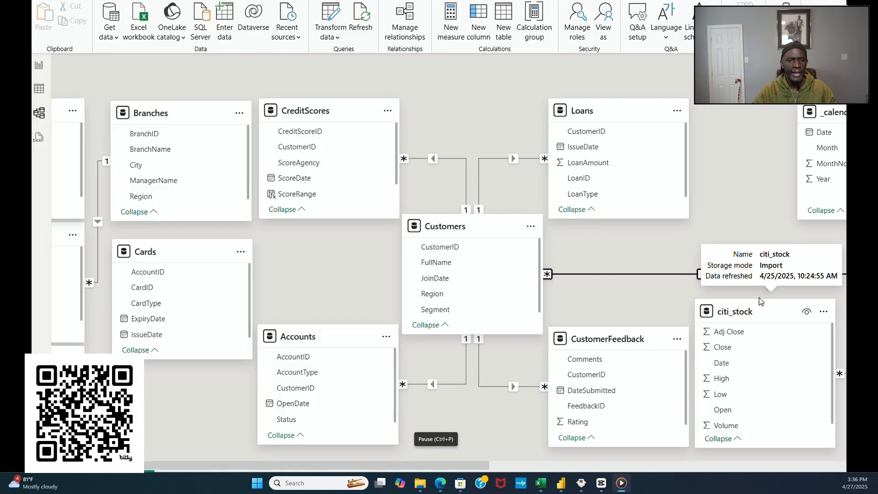
left_click(748, 307)
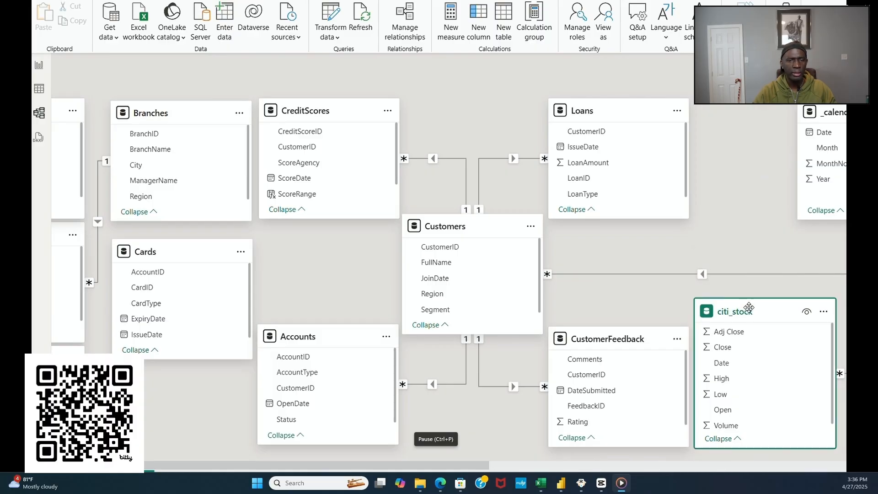
left_click_drag(760, 299, 756, 325)
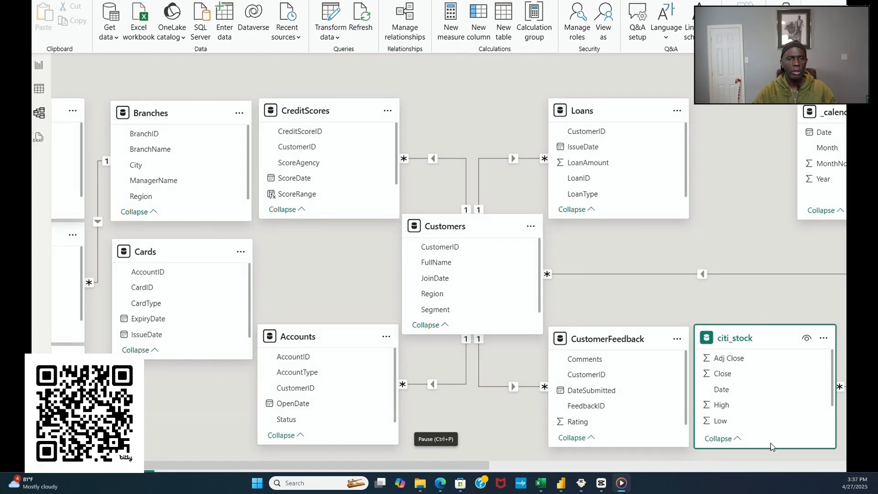
left_click_drag(772, 448, 771, 447)
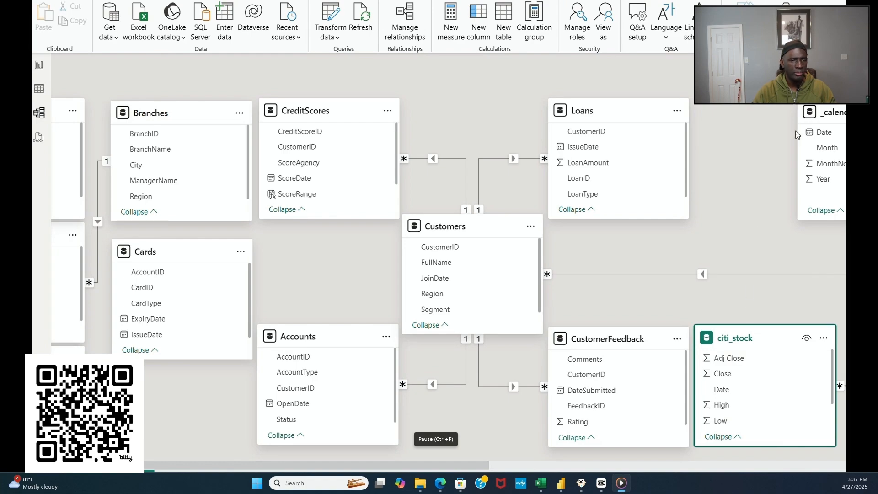
left_click_drag(835, 113, 735, 113)
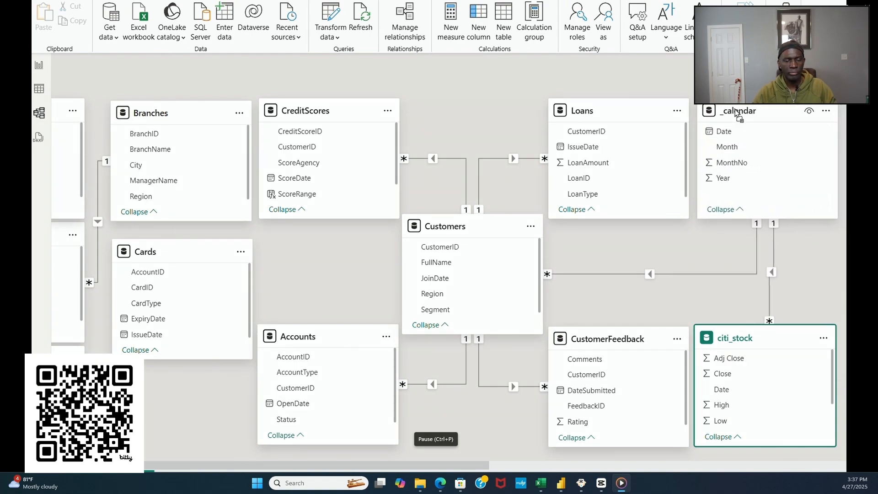
left_click(833, 286)
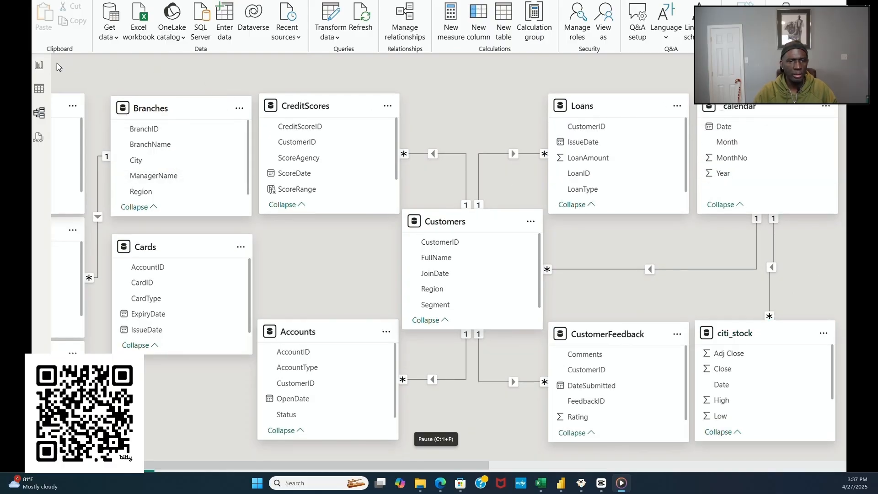
Step: Look over the report page's visuals and inspect the High column in the citi_stock table data
left_click(38, 68)
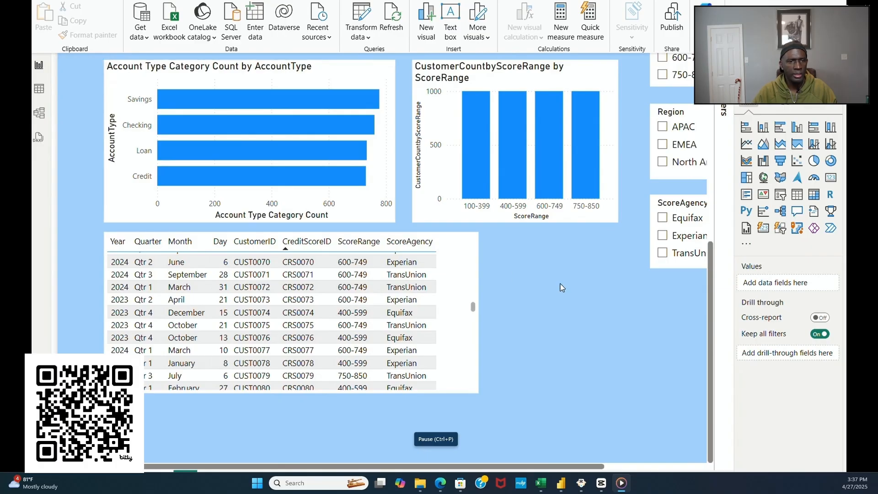
scroll(559, 284, "up", 5)
scroll(559, 284, "up", 3)
scroll(141, 136, "down", 2)
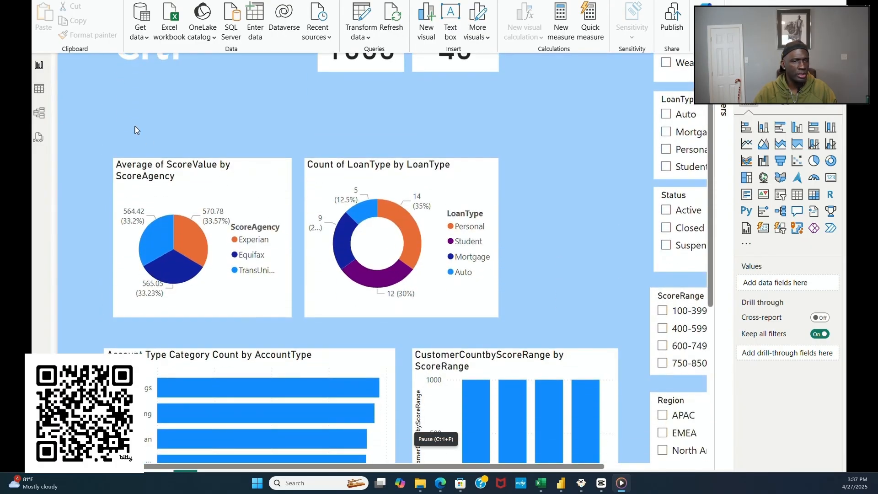
left_click(38, 89)
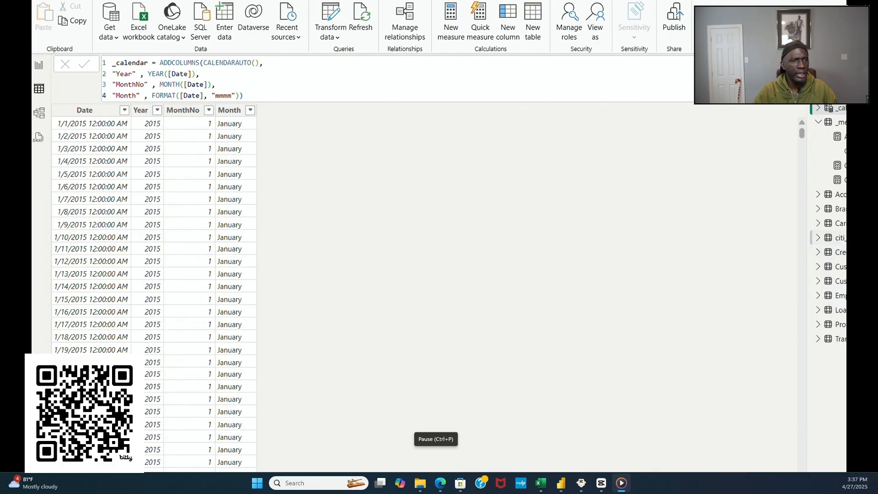
left_click(839, 237)
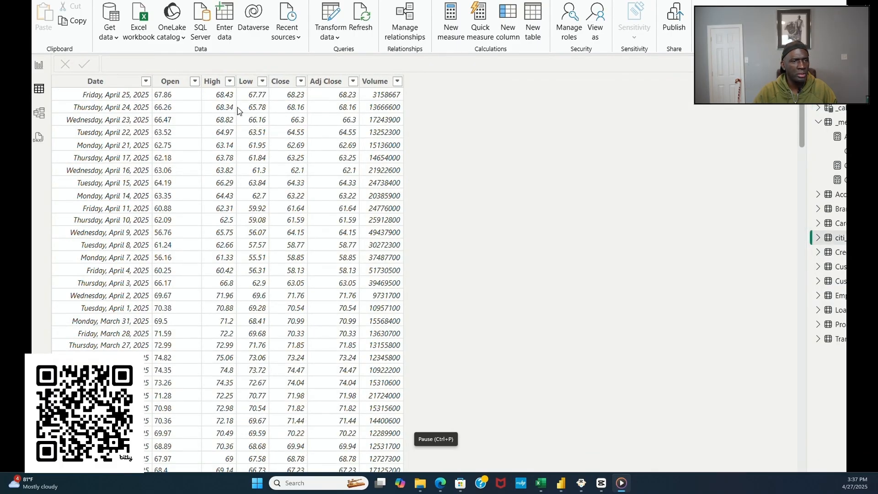
left_click(214, 81)
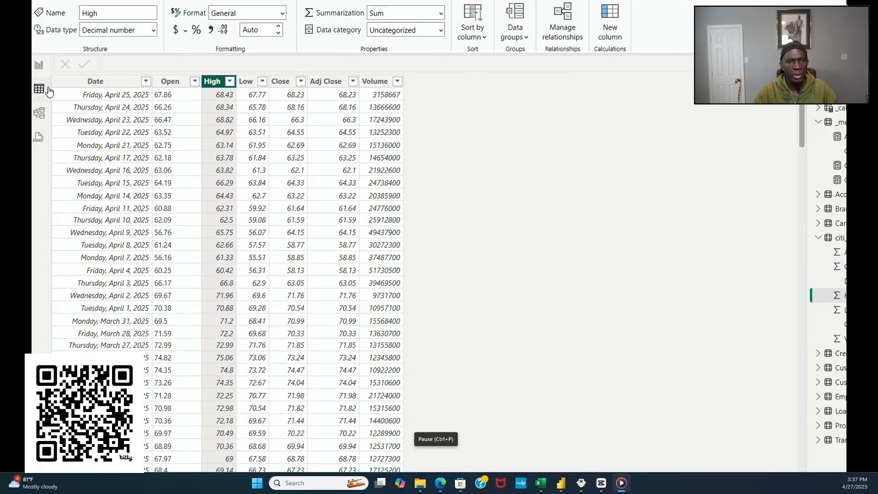
Step: On the report page, stack the Customers card above the Loans card in the space between the LoanType donut chart and the slicers
left_click(38, 68)
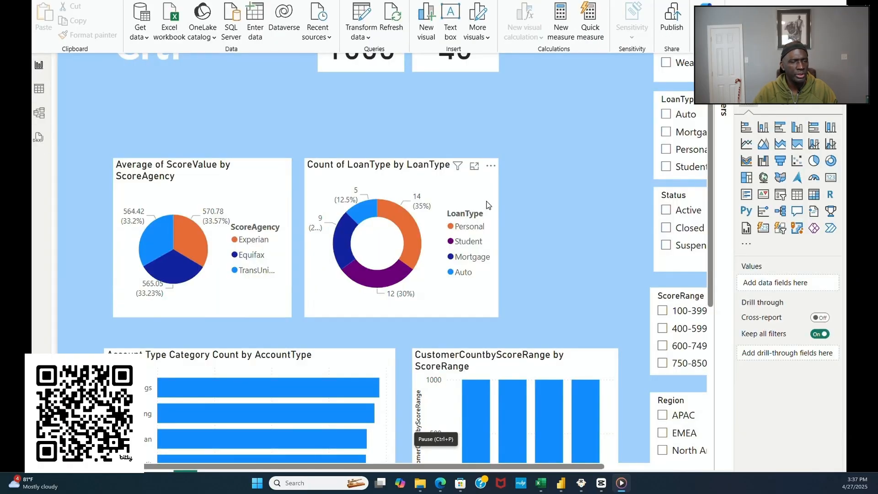
scroll(503, 189, "up", 2)
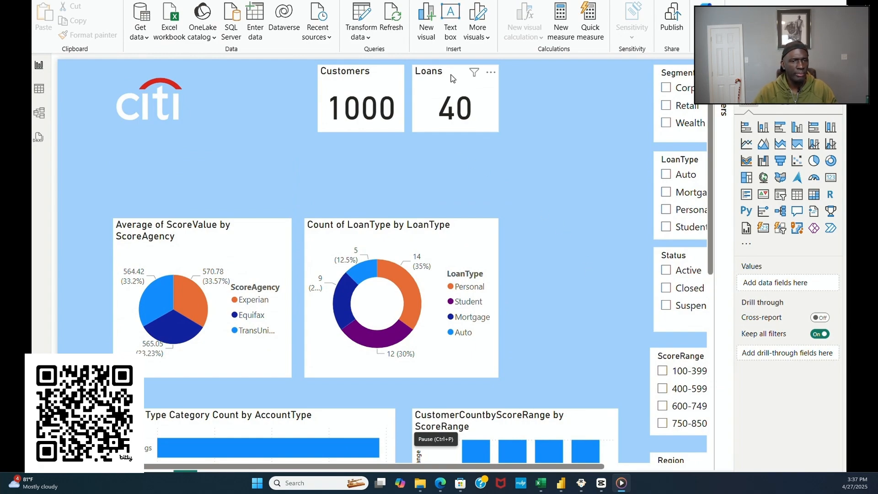
left_click_drag(444, 76, 569, 275)
left_click_drag(341, 74, 563, 198)
left_click(468, 155)
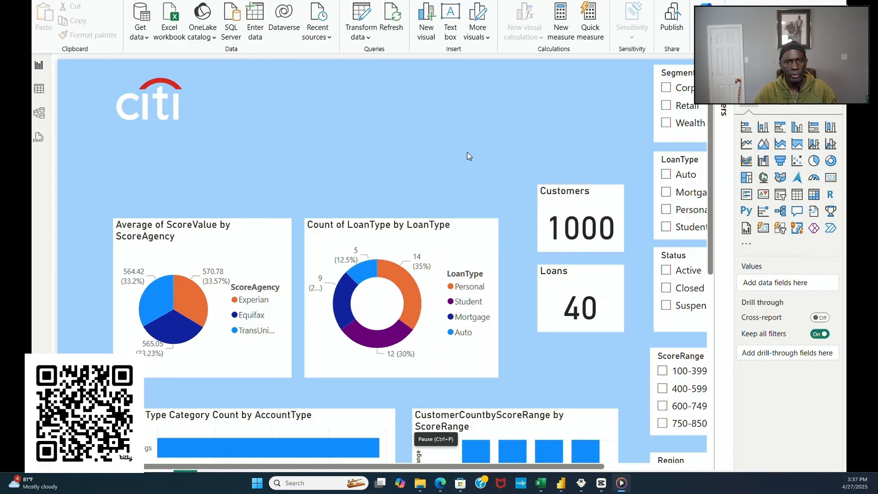
scroll(488, 225, "down", 5)
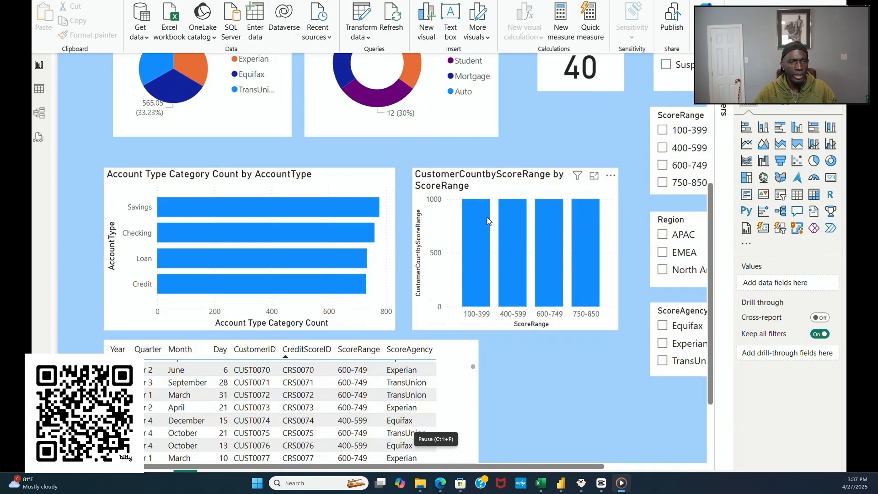
scroll(489, 224, "down", 1)
scroll(489, 224, "up", 7)
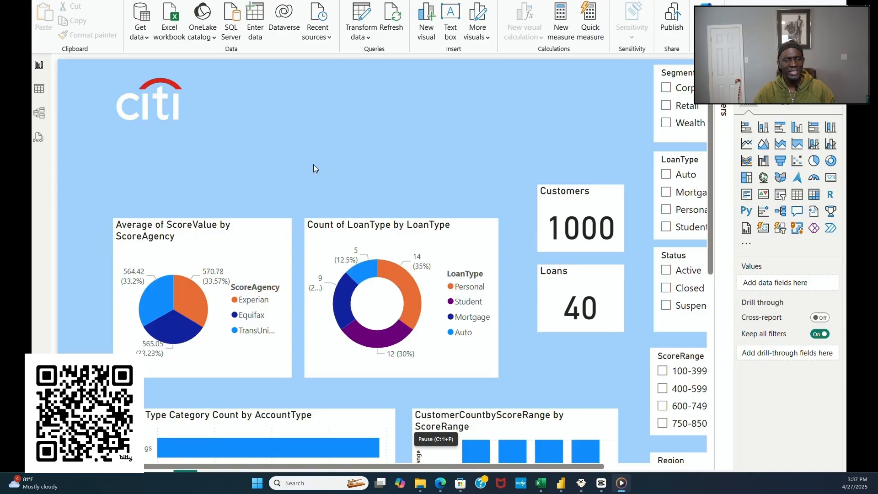
Step: Add three equal-sized blank card visuals in a row beside the Citi logo above the charts
left_click(831, 181)
left_click_drag(243, 72, 252, 93)
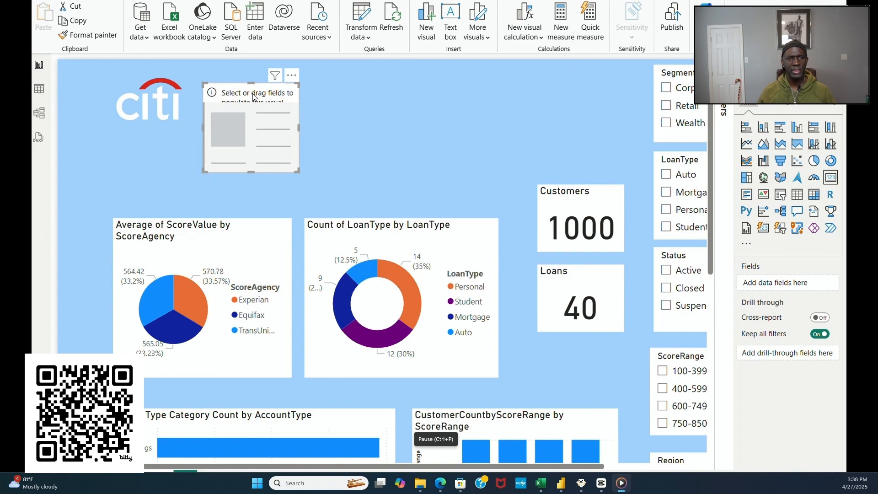
key("ctrl+c")
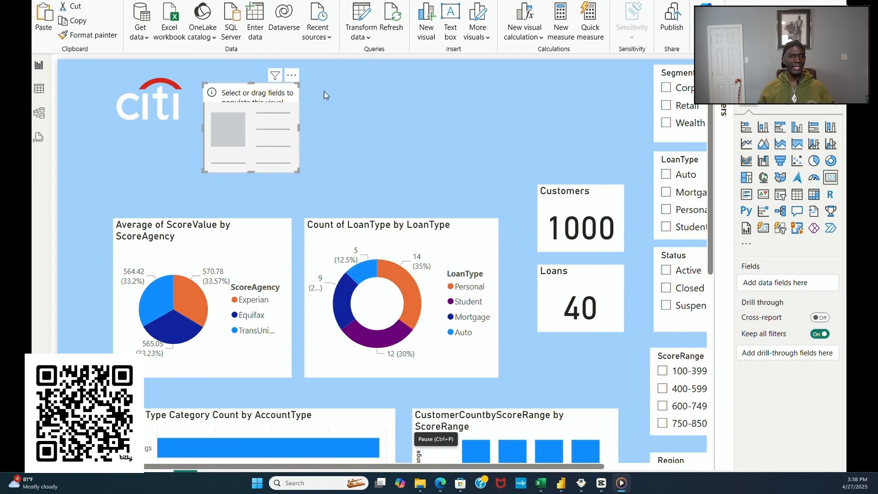
left_click(392, 127)
key("ctrl+v")
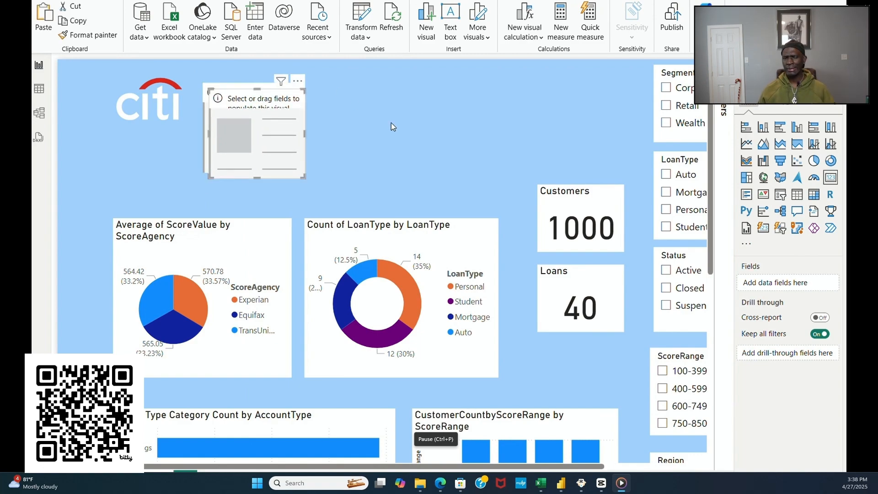
left_click_drag(277, 106, 383, 99)
left_click(447, 111)
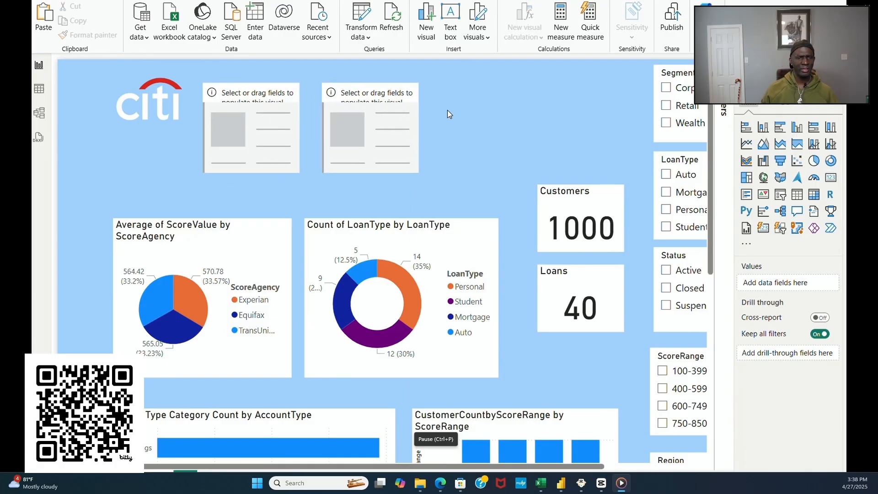
key("ctrl+v")
left_click_drag(288, 106, 514, 98)
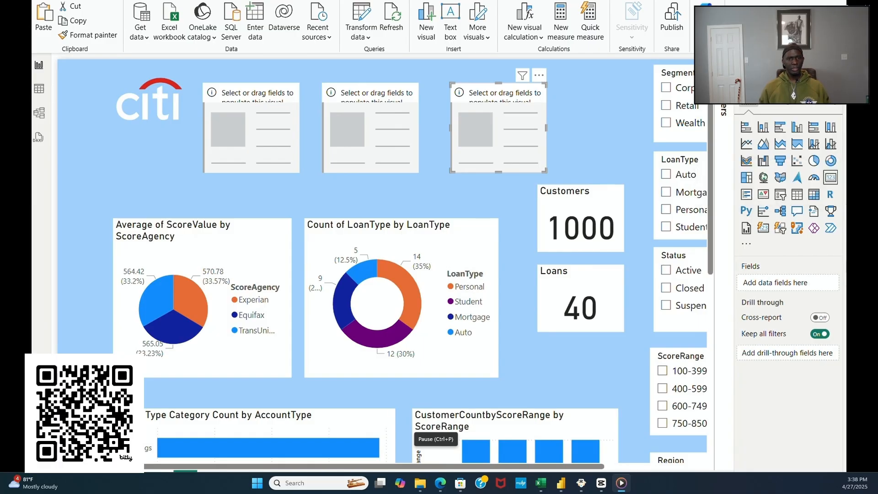
Step: Fill the three blank cards in order with the Open, High and Low fields from citi_stock
left_click_drag(855, 264, 272, 136)
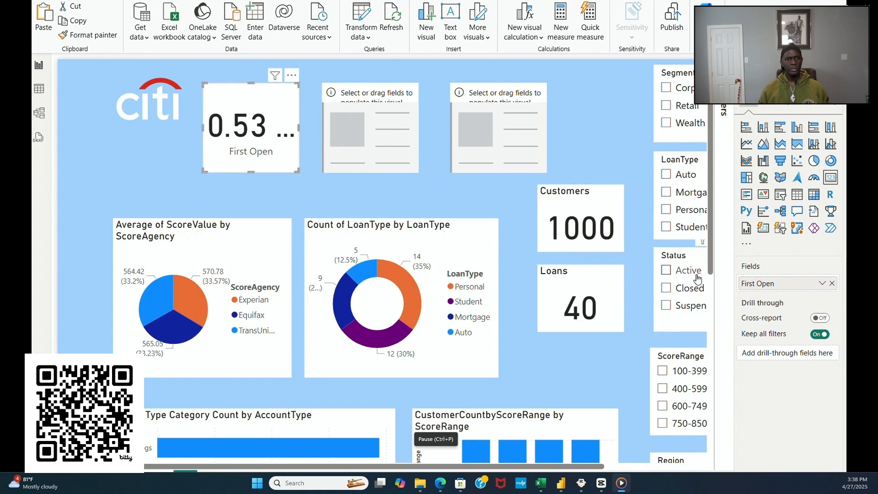
left_click_drag(855, 270, 386, 134)
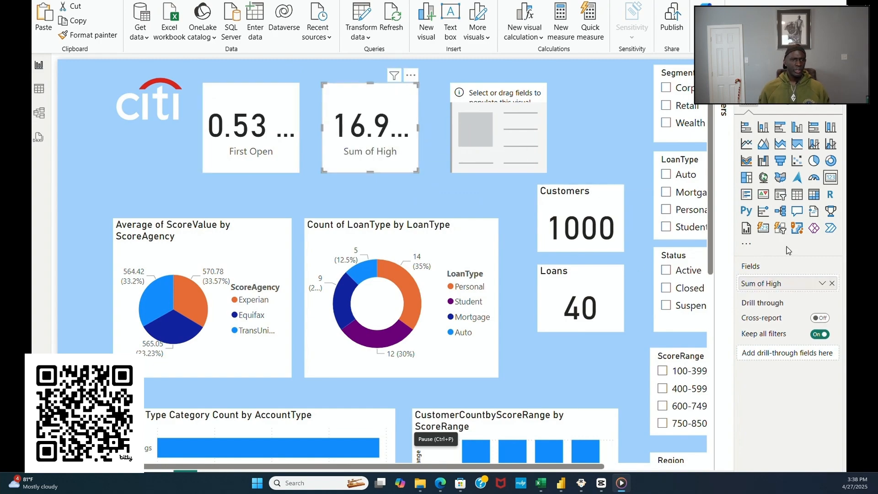
left_click_drag(855, 287, 515, 152)
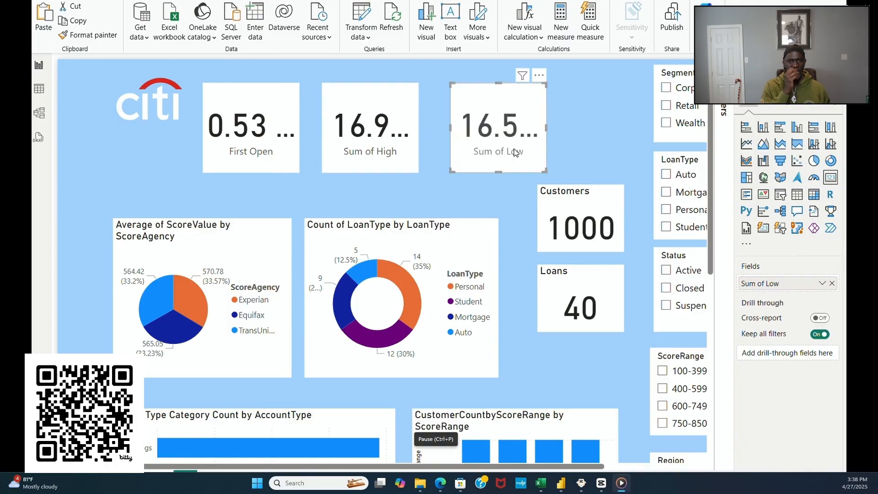
Step: Move the High and Low cards closer to the Open card, keeping them aligned in one row
left_click_drag(490, 96, 465, 97)
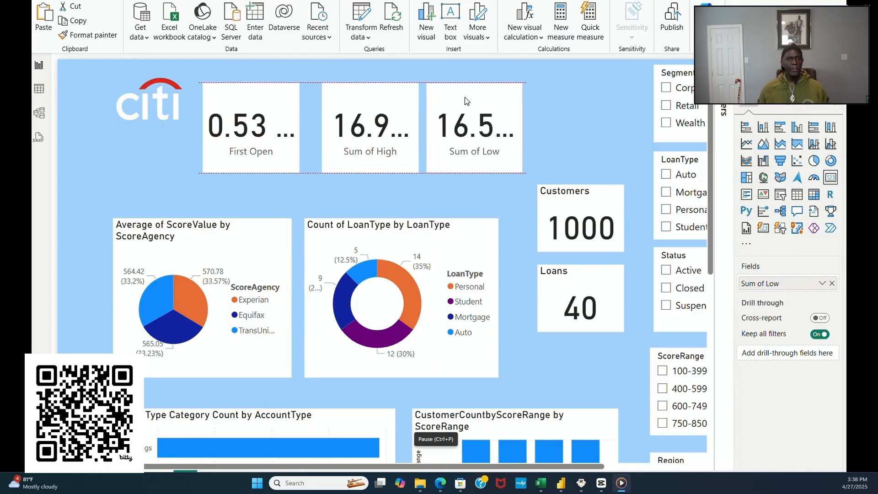
left_click_drag(366, 100, 348, 98)
left_click_drag(444, 94, 424, 97)
Step: Add a fourth card of the same size at the end of the row, above Customers, and fill it with Close from citi_stock
left_click(562, 116)
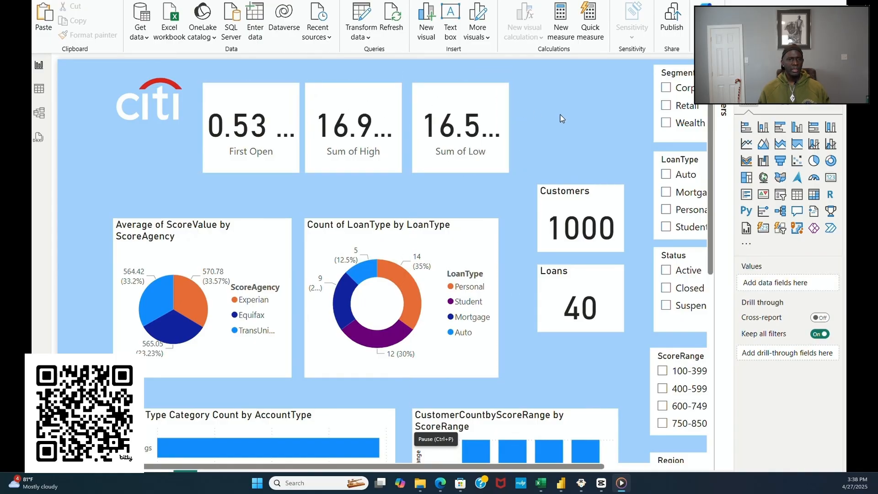
key("ctrl+v")
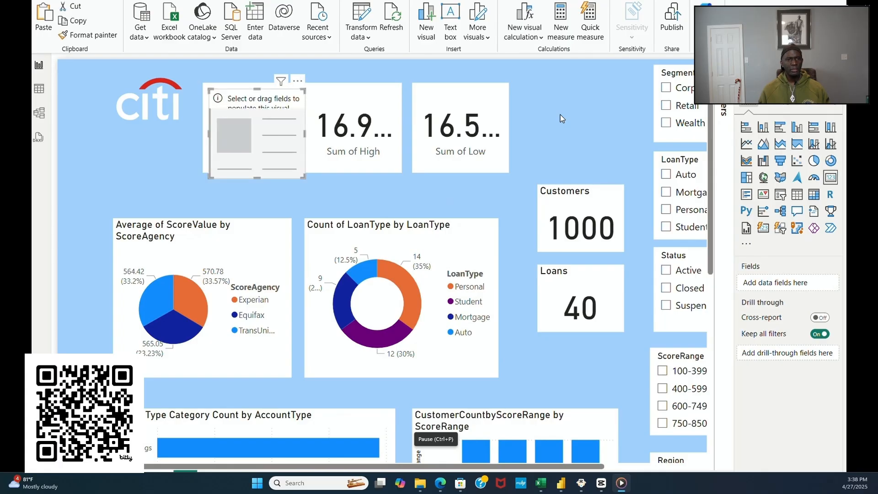
left_click_drag(282, 97, 601, 91)
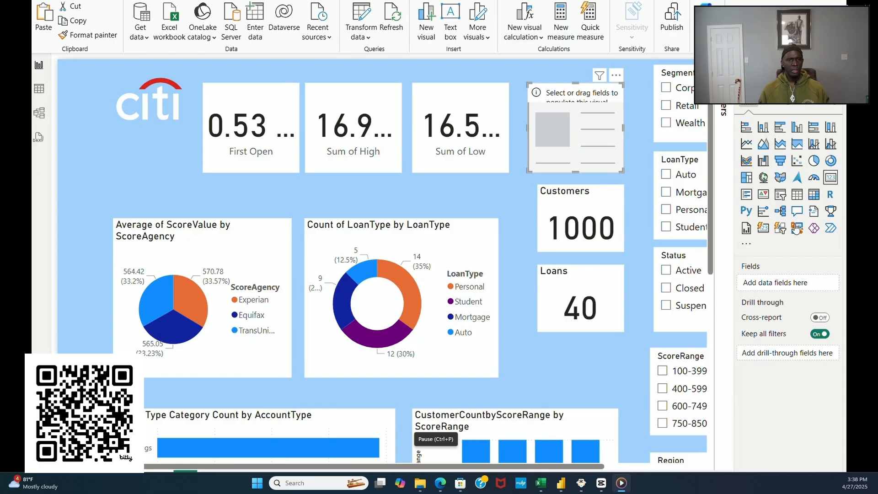
left_click_drag(845, 208, 581, 138)
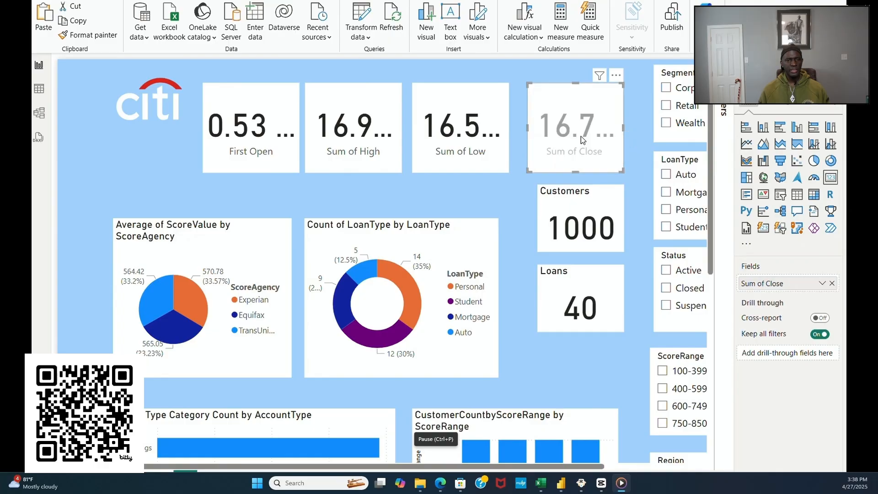
Step: Check which aggregations the Open card offers, and summarize the High card by average
left_click(281, 132)
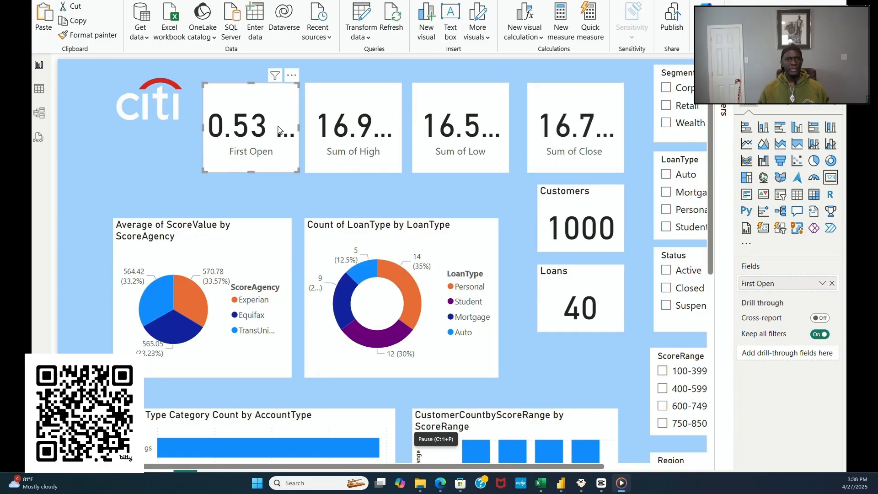
left_click(822, 285)
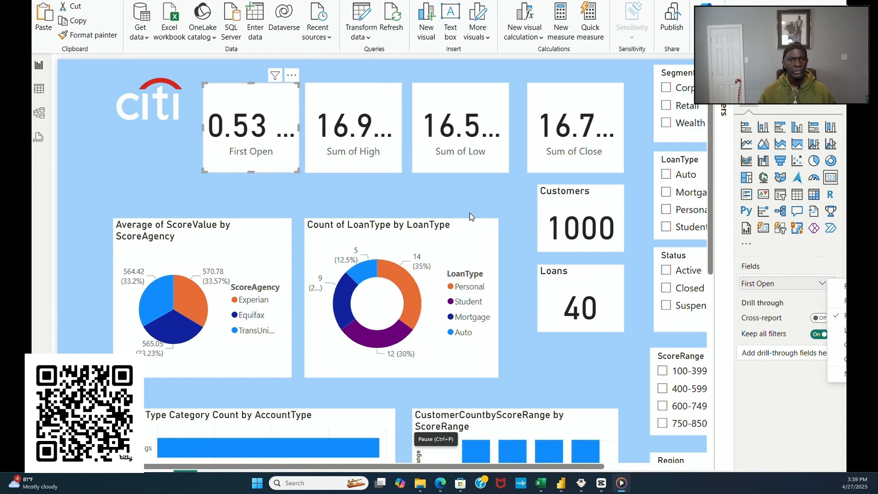
left_click(368, 131)
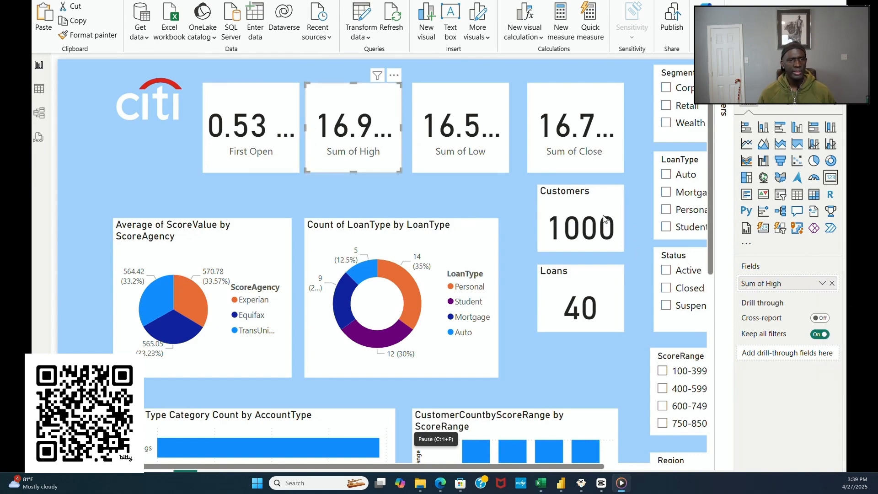
left_click(822, 284)
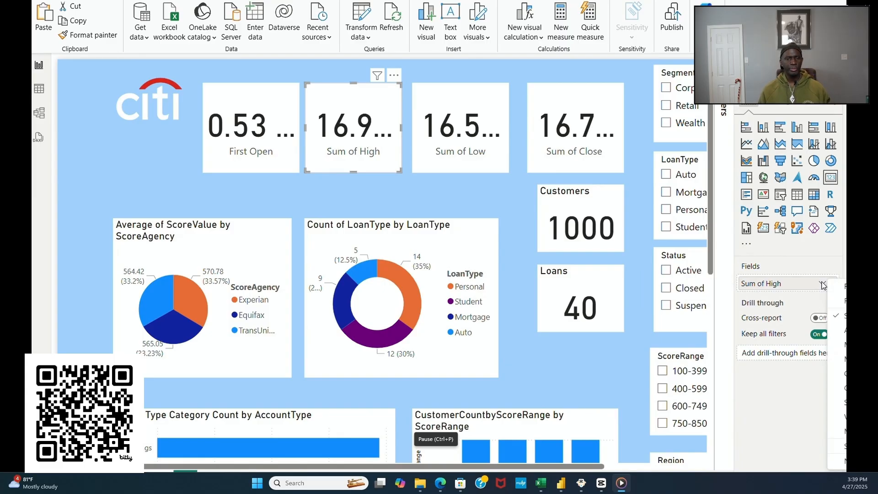
left_click(841, 330)
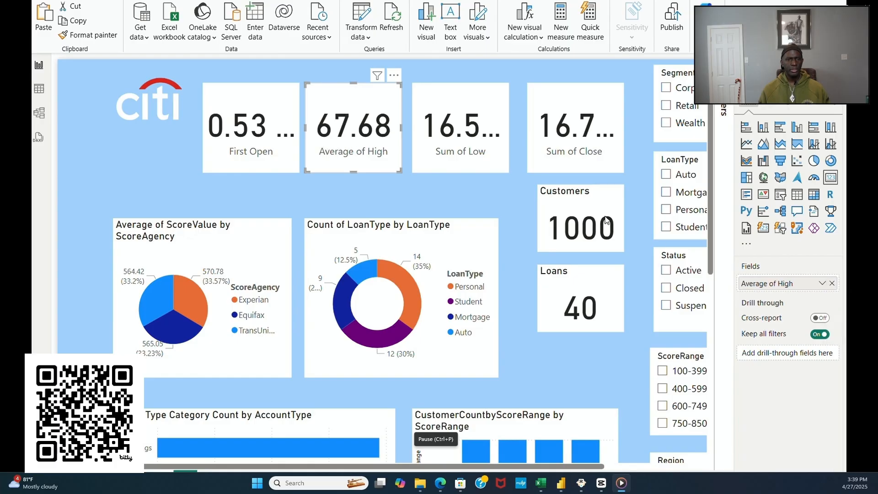
Step: Summarize the Low and Close cards by average as well
left_click(480, 109)
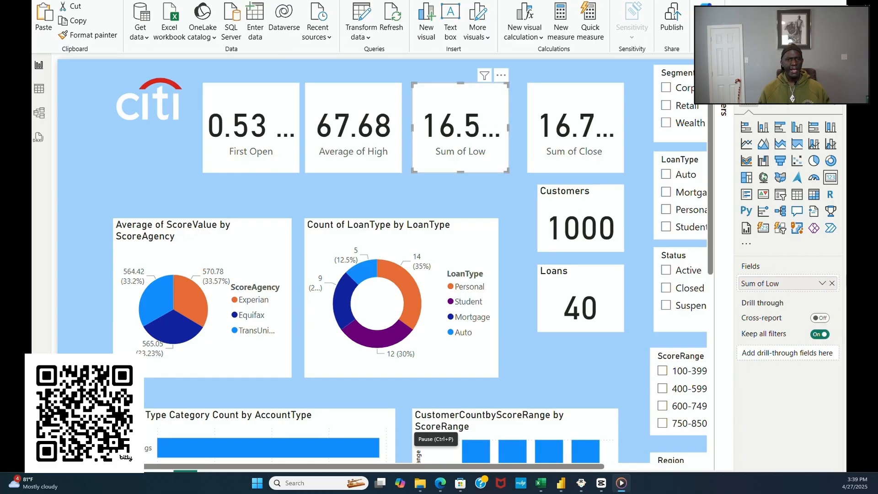
left_click(823, 284)
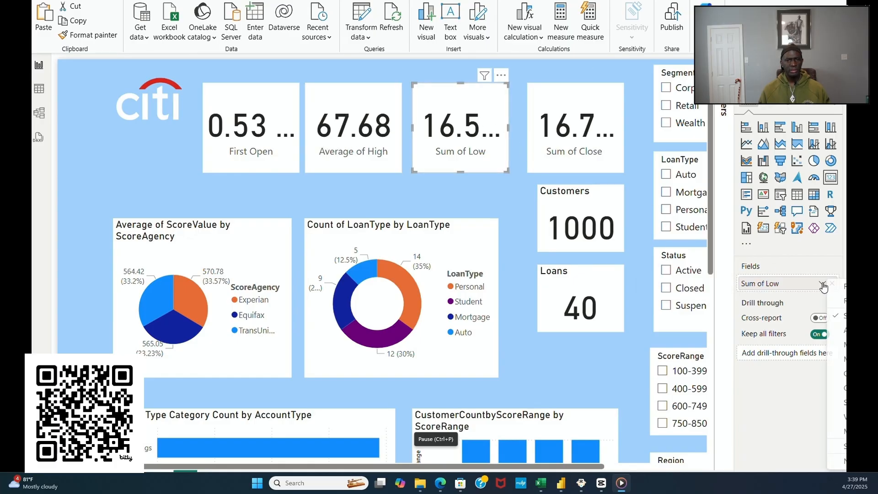
left_click(842, 330)
left_click(560, 116)
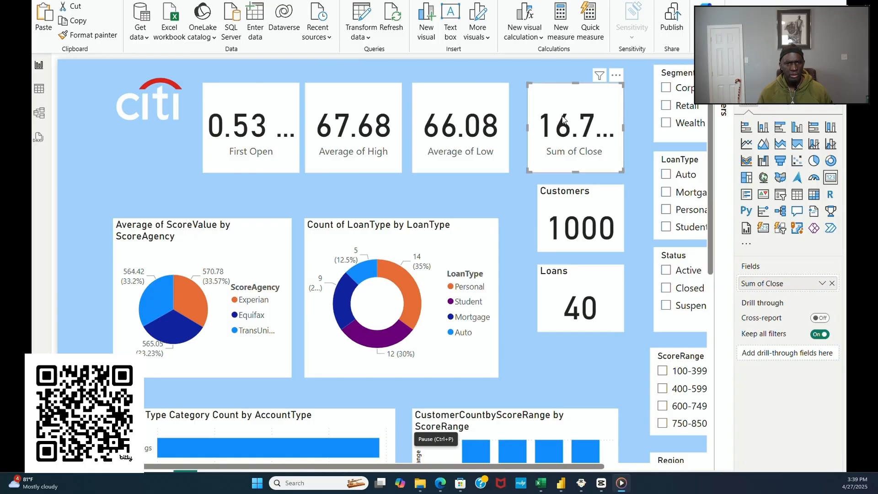
left_click(821, 283)
left_click(842, 330)
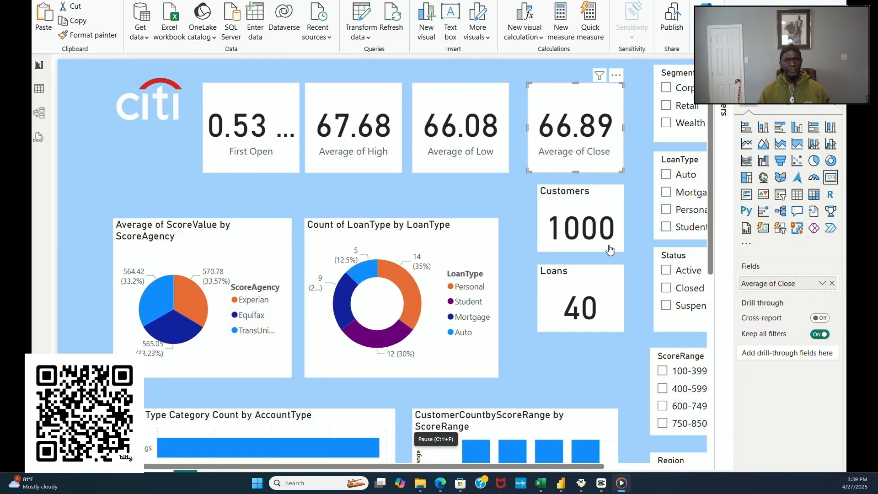
Step: Inspect the data type of the Open column in the citi_stock table data
left_click(251, 137)
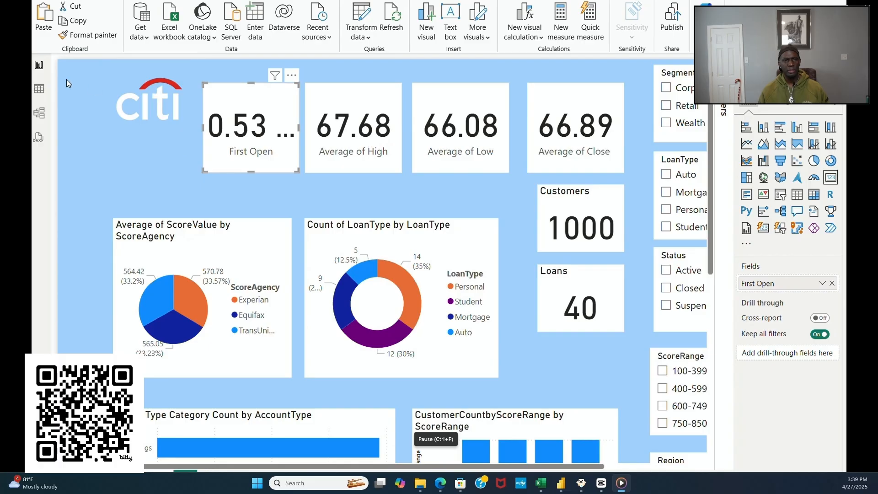
left_click(39, 88)
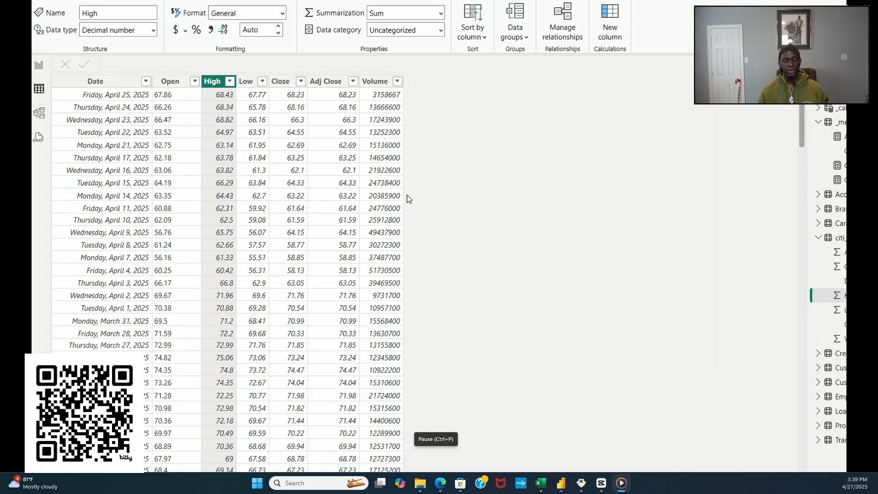
left_click(841, 324)
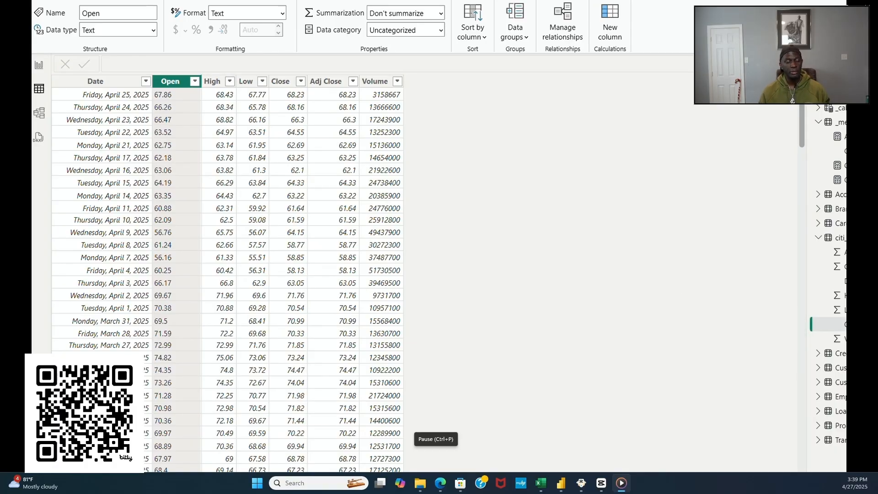
Step: Open the citi_stock query in the Power Query Editor and review the data types of all its columns
left_click(336, 38)
left_click(354, 60)
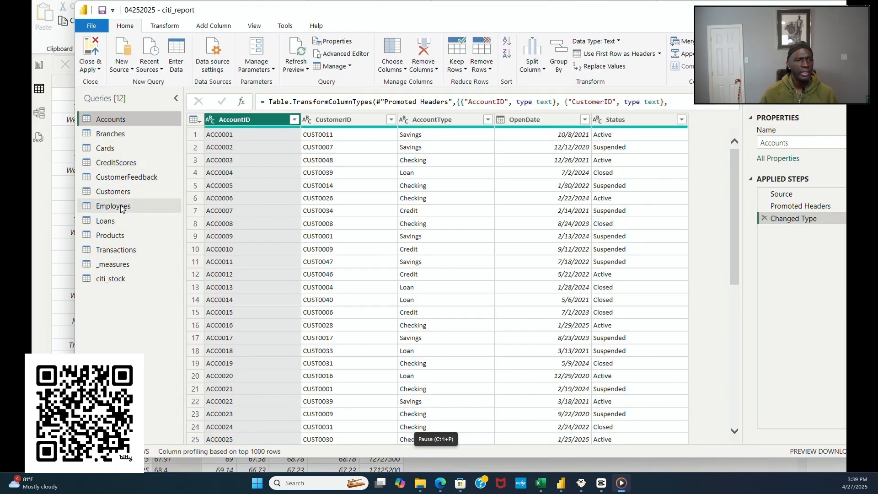
left_click(116, 279)
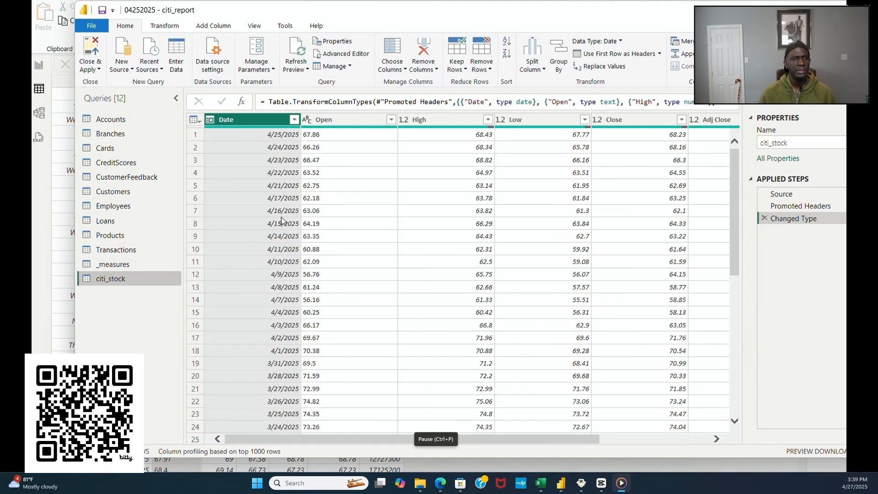
left_click_drag(591, 440, 718, 440)
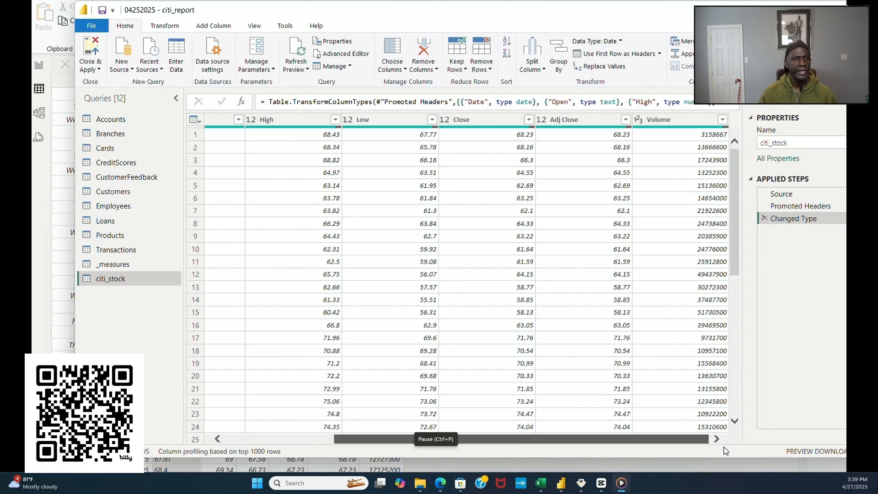
left_click_drag(704, 446, 523, 451)
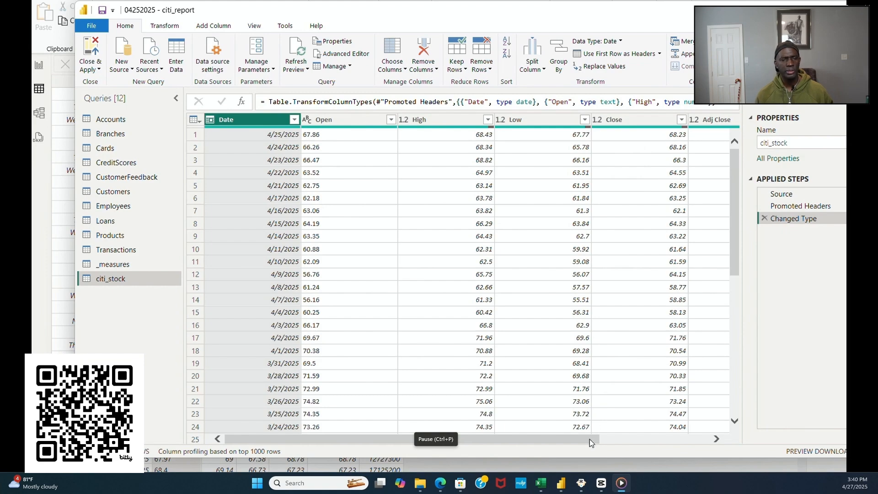
left_click_drag(590, 439, 690, 441)
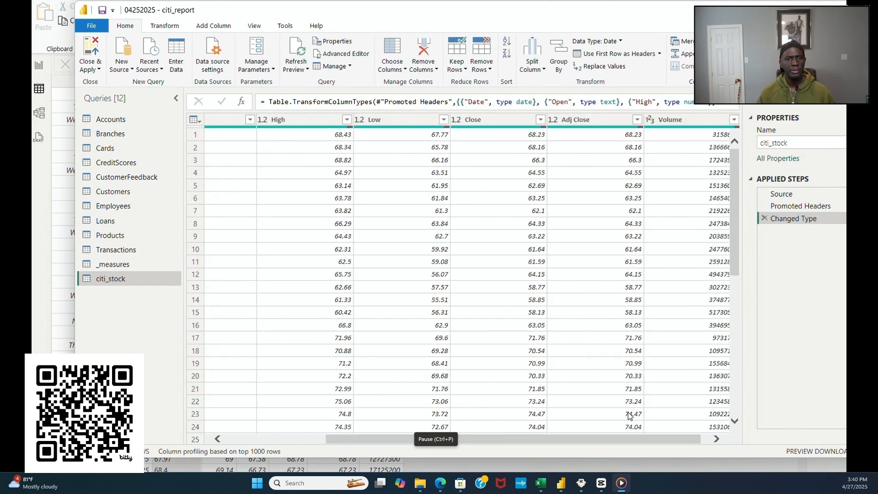
left_click_drag(631, 441, 529, 441)
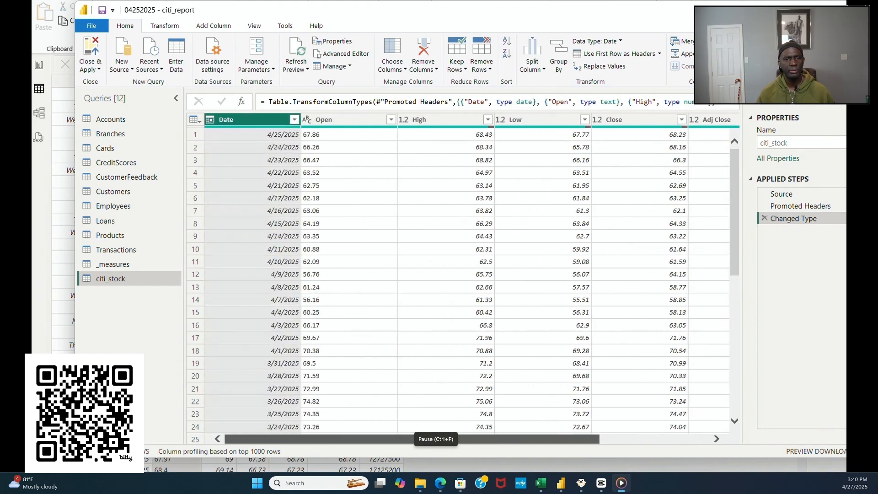
Step: Change the Open column's data type to Decimal Number, replacing the existing type conversion
left_click(306, 120)
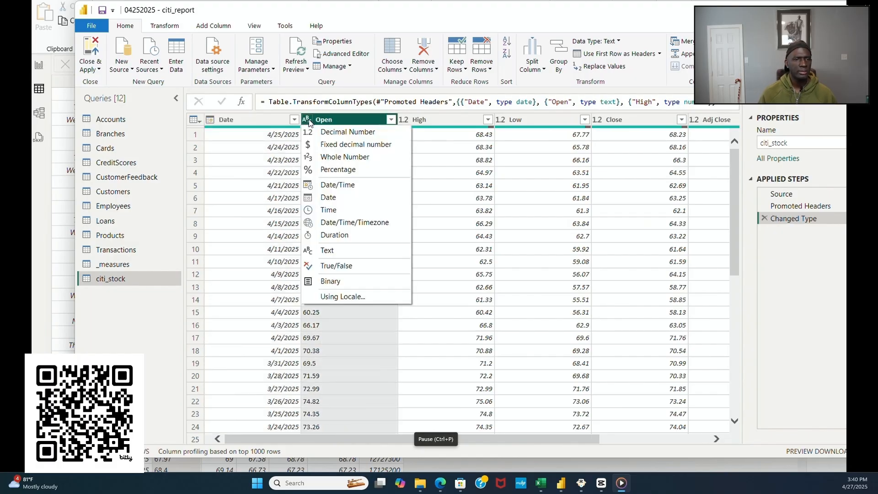
left_click(320, 133)
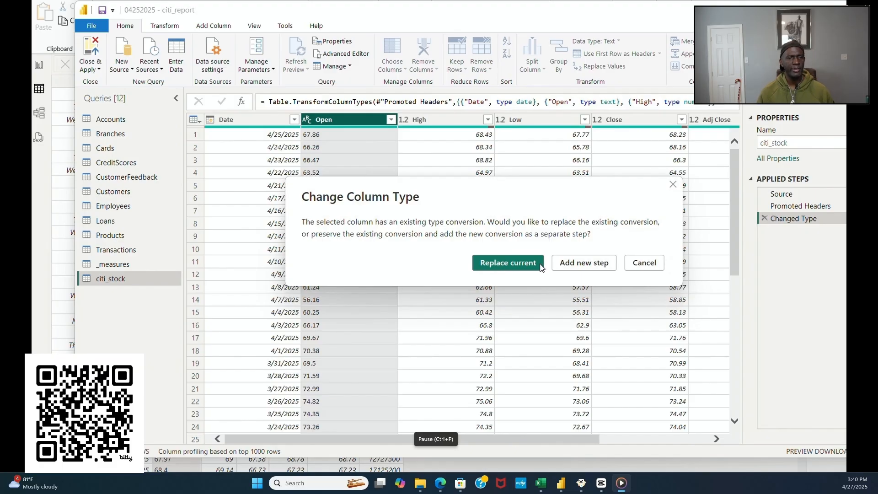
left_click(520, 265)
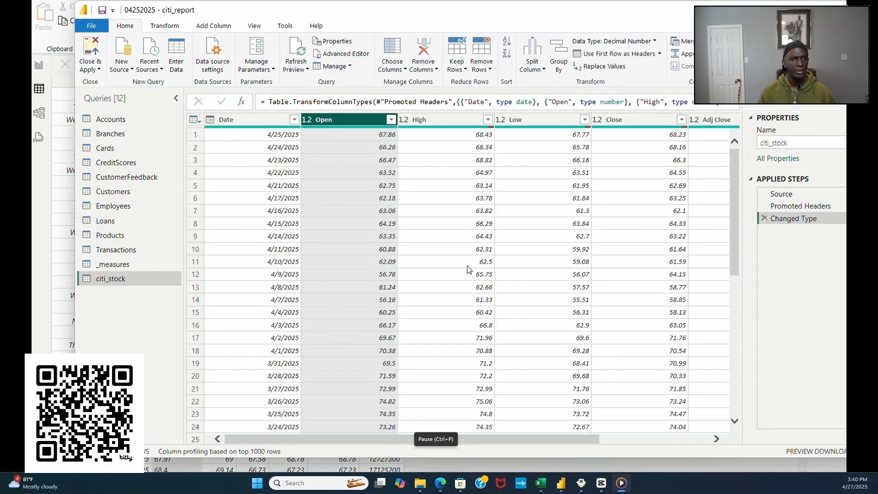
Step: Close the Power Query Editor applying the changes, dismiss the load summary, and return to the report page
left_click(97, 71)
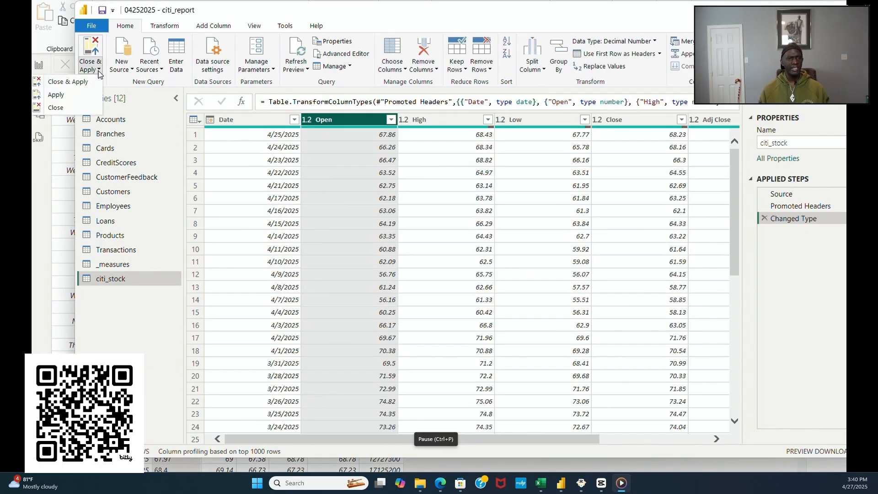
left_click(87, 83)
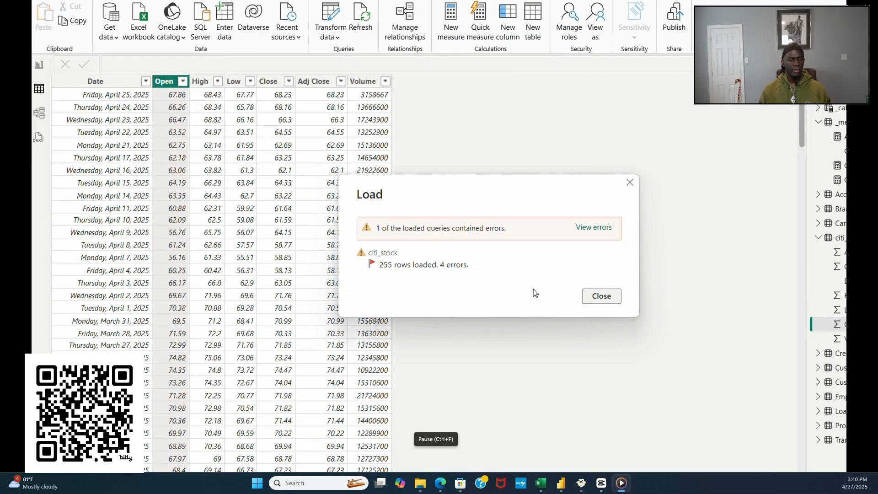
left_click(601, 295)
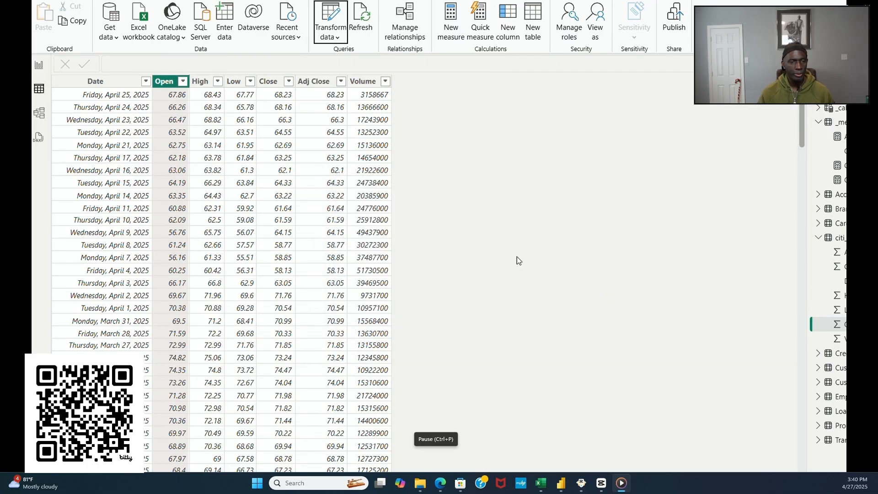
left_click(38, 65)
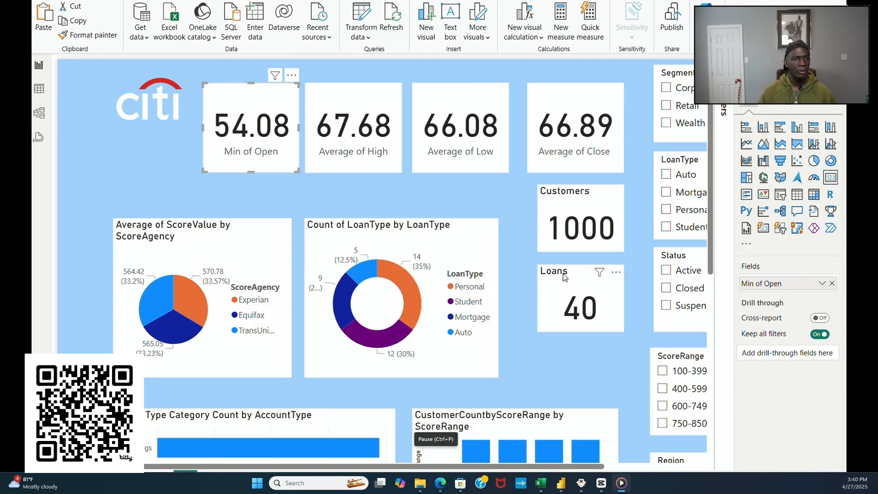
scroll(558, 275, "down", 3)
scroll(557, 283, "up", 3)
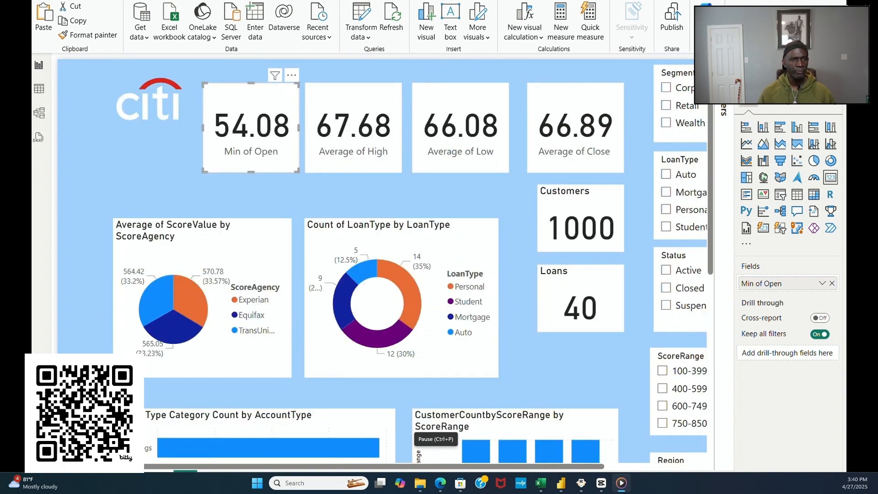
Step: Set the report page's canvas background color to #00AEEF
left_click(117, 167)
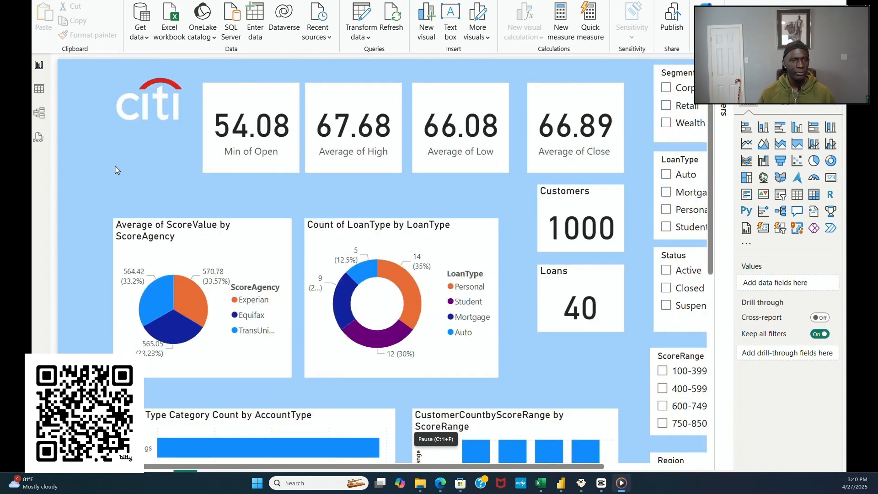
left_click(783, 107)
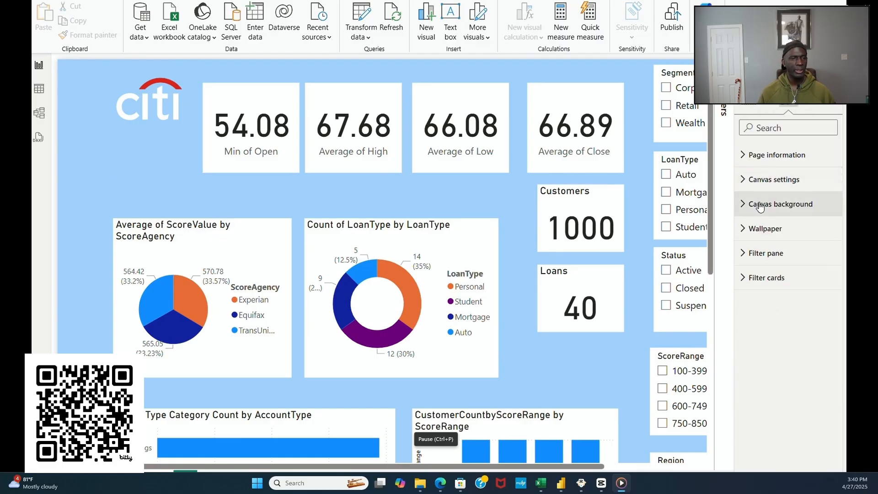
left_click(745, 182)
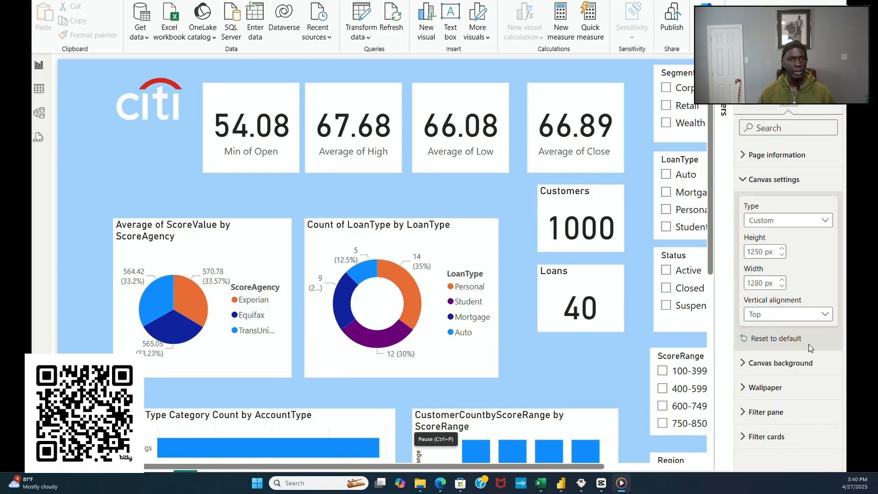
left_click(792, 376)
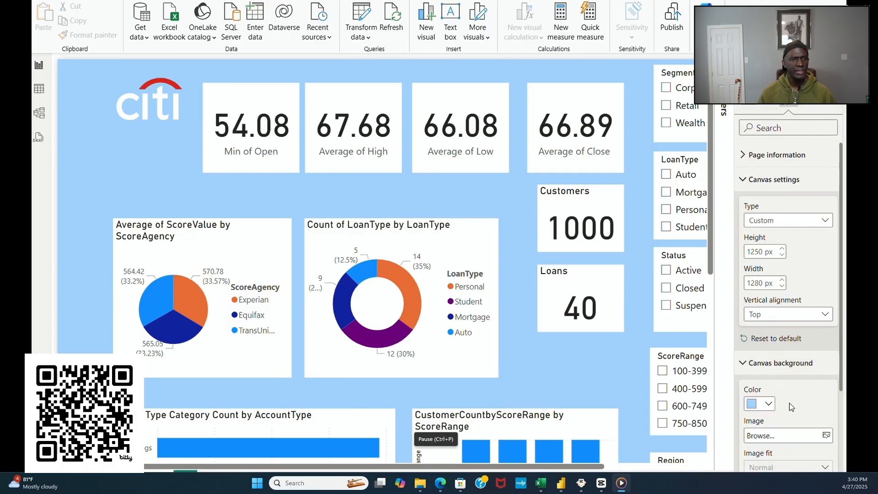
left_click(769, 404)
left_click(775, 377)
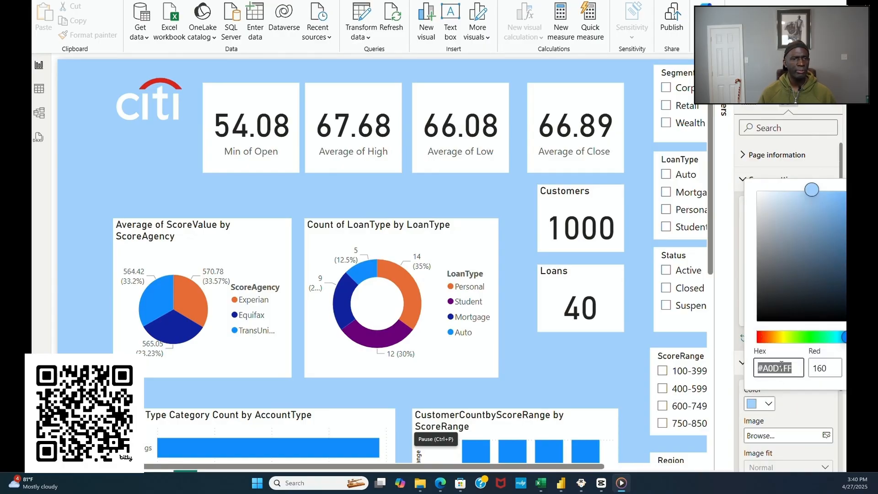
type("#00AEEF")
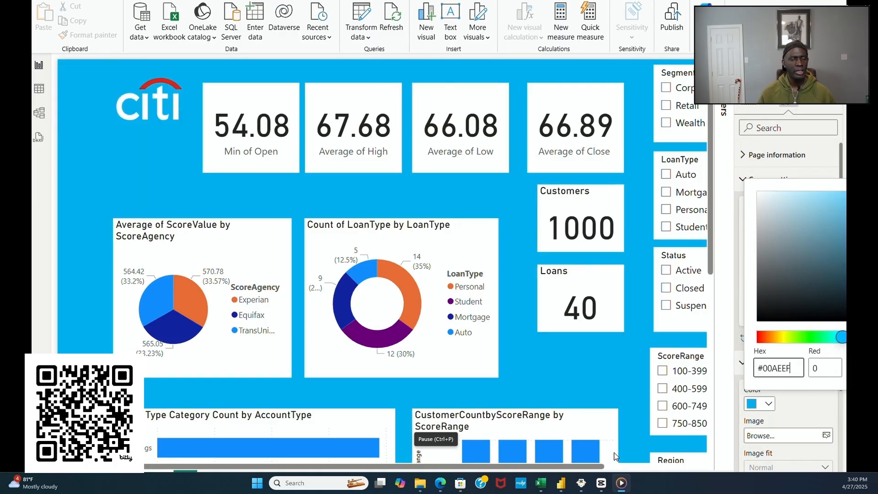
left_click(570, 373)
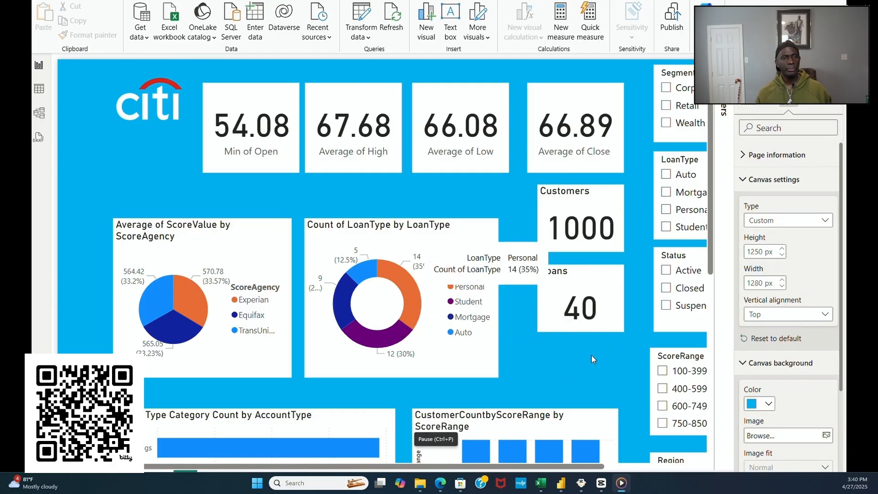
Step: Make the Min of Open card slightly smaller and set its callout value font size to 30
left_click(272, 96)
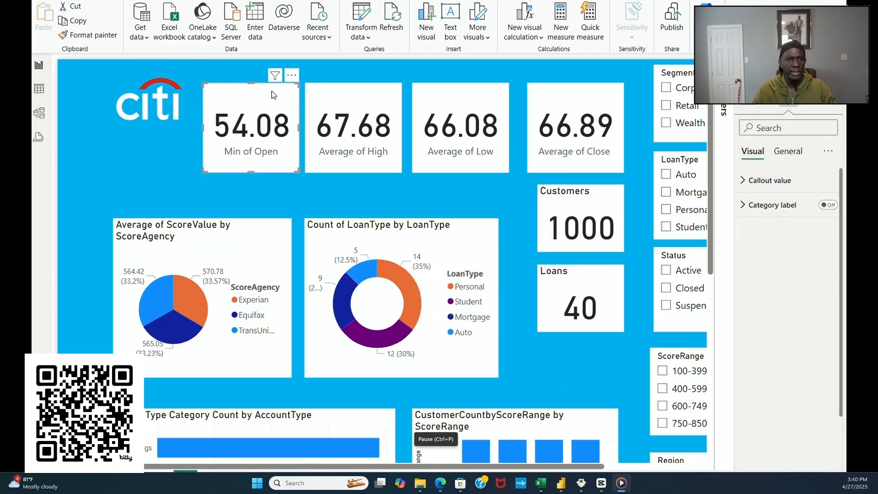
left_click_drag(299, 171, 295, 150)
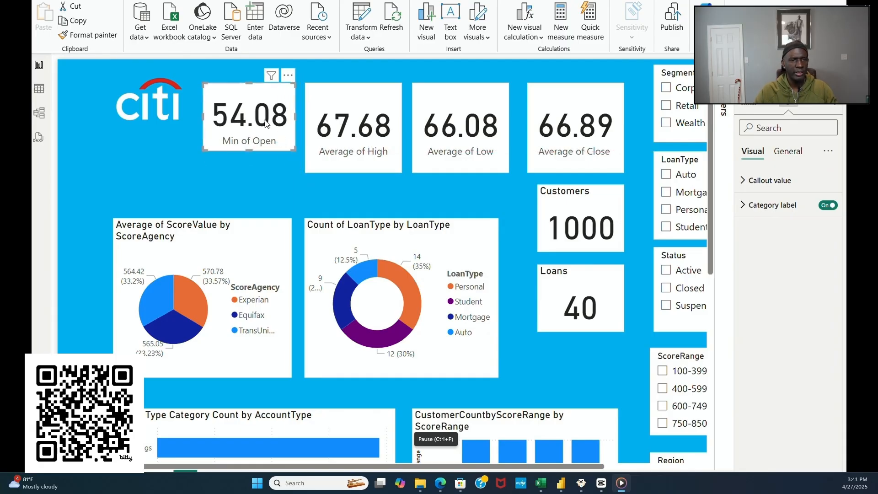
left_click(753, 106)
left_click(787, 108)
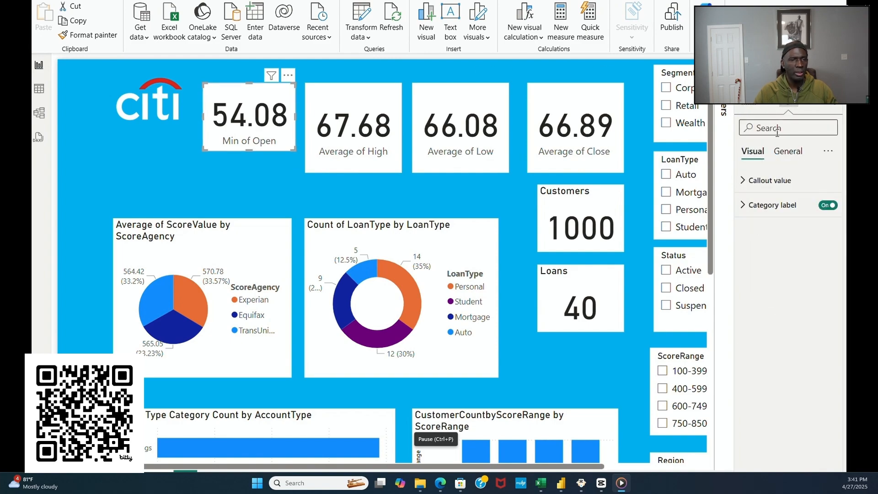
left_click(787, 152)
left_click(752, 150)
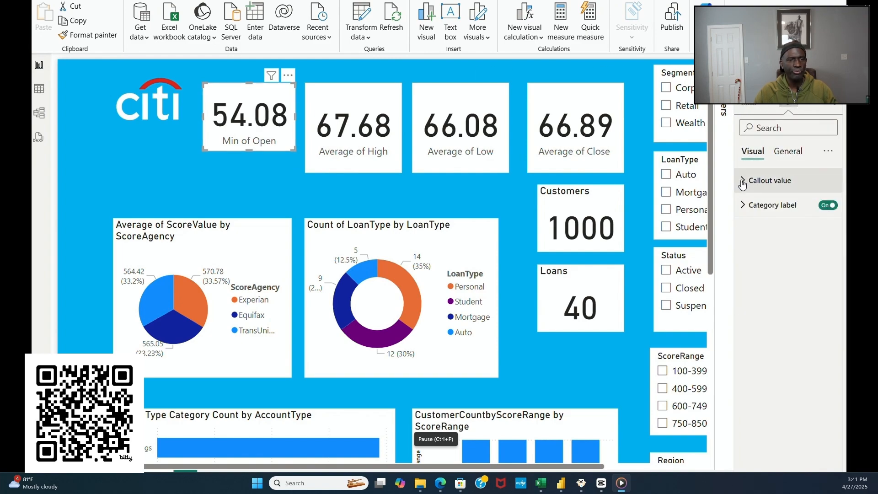
left_click(745, 181)
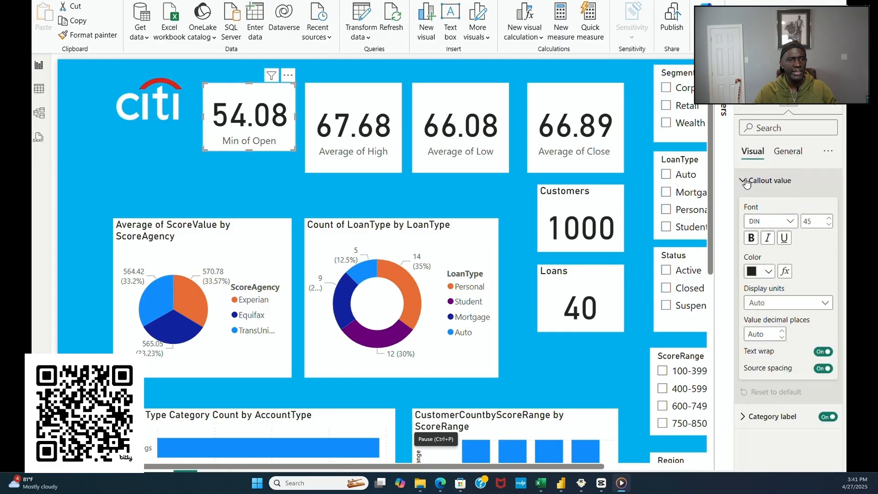
double_click(812, 222)
type("30")
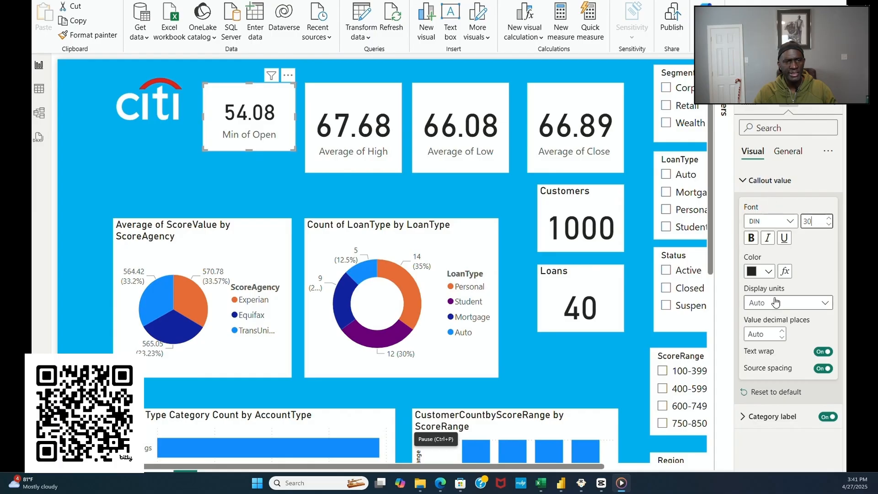
left_click(743, 181)
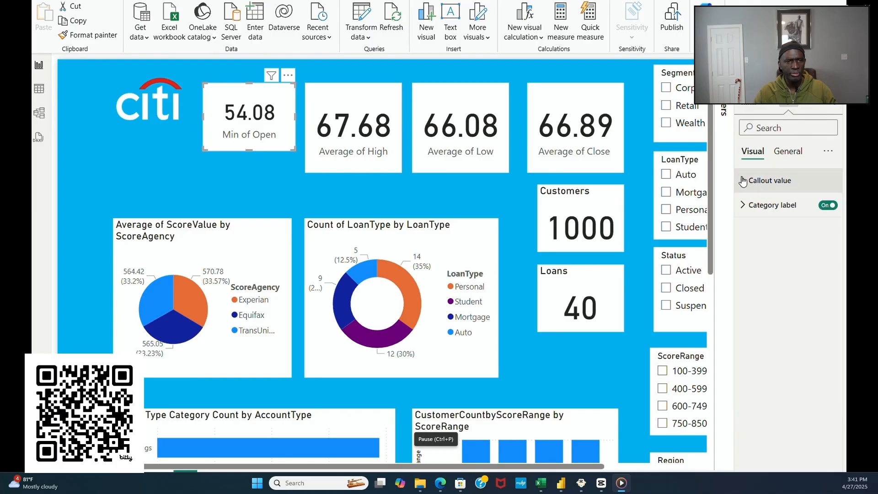
Step: Hide the Open card's category label and turn on a title reading "Open"
left_click(777, 205)
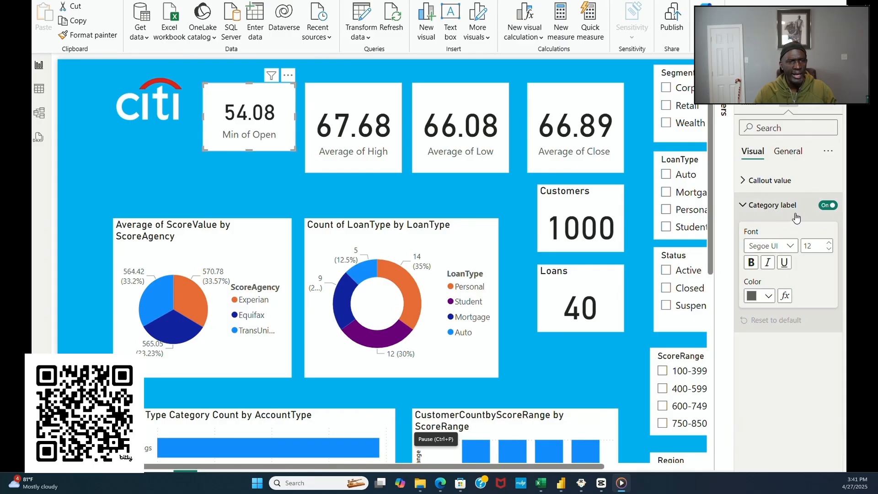
left_click(827, 205)
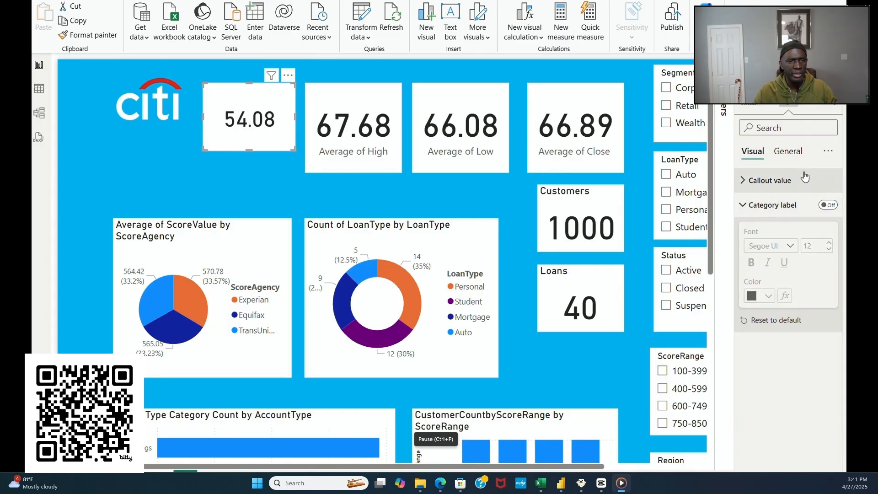
left_click(787, 151)
left_click(828, 205)
left_click(747, 211)
left_click(765, 265)
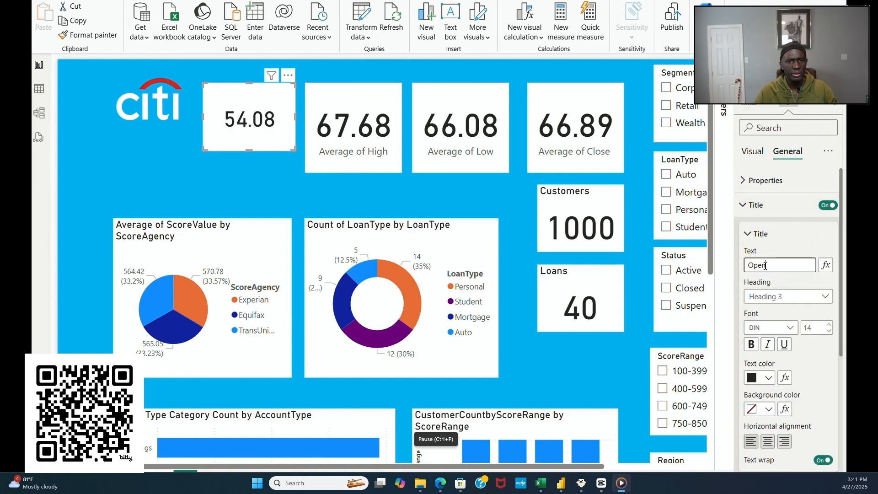
Step: Turn on the title of the Average of High card and set its text to "High"
left_click(351, 123)
left_click(836, 209)
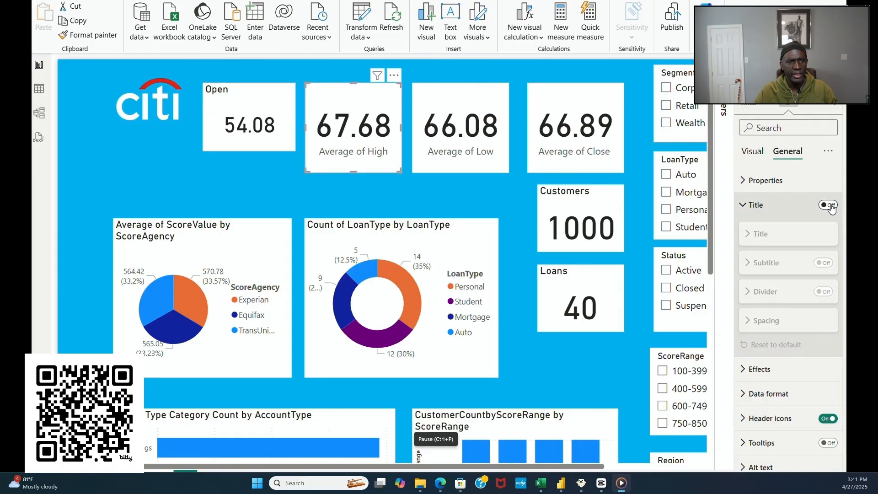
left_click(832, 207)
left_click(773, 265)
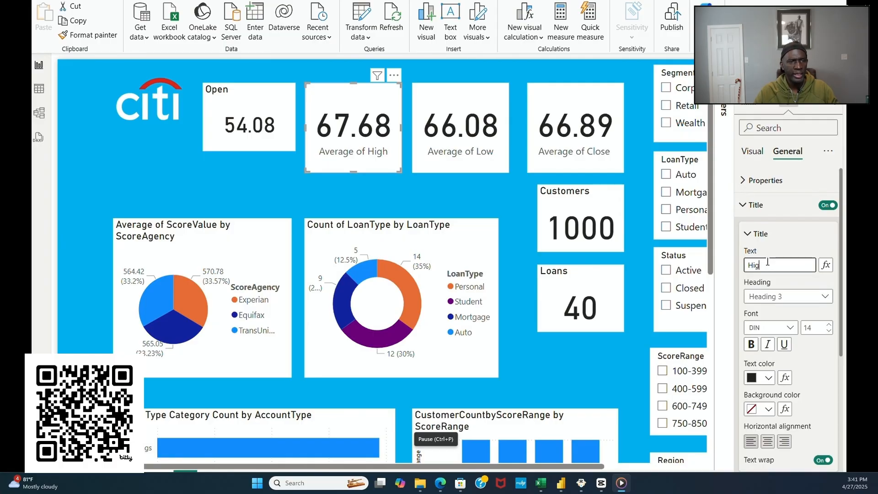
Step: Set the High card's callout value font size to 30
left_click(753, 151)
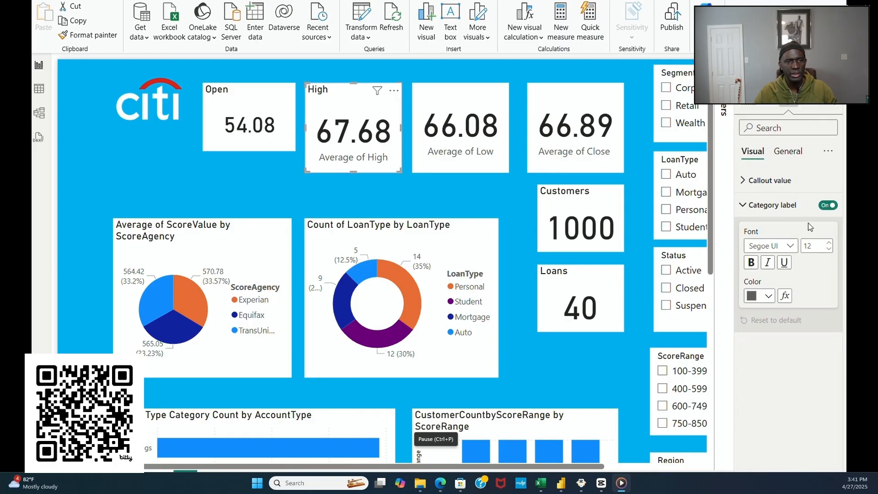
left_click(759, 180)
left_click(798, 222)
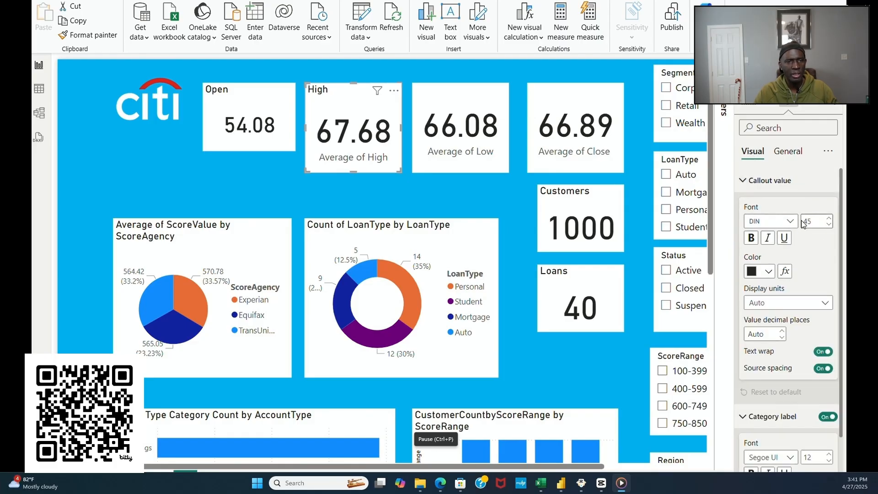
type("30")
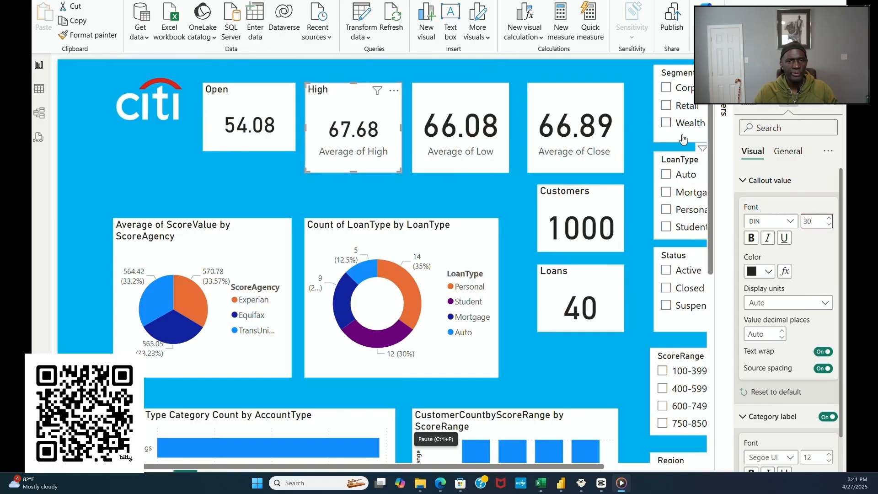
left_click(761, 180)
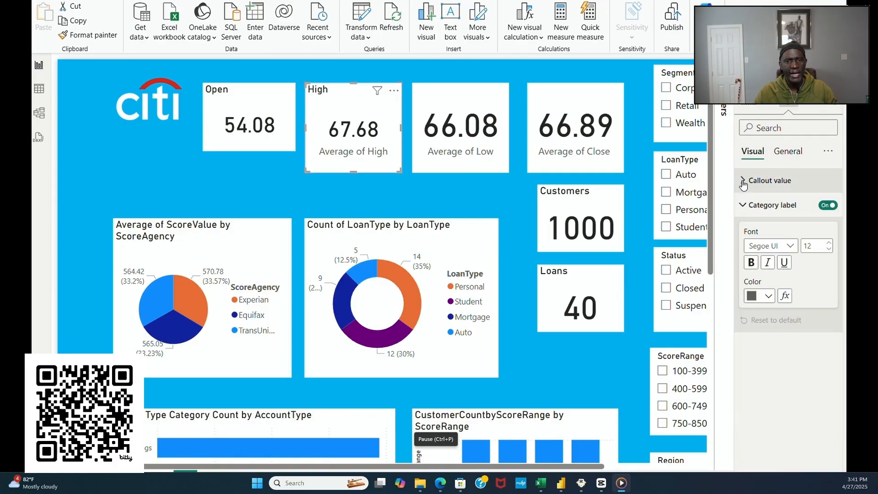
Step: Hide the High card's category label and shorten the card to match the Open card's height
left_click(827, 206)
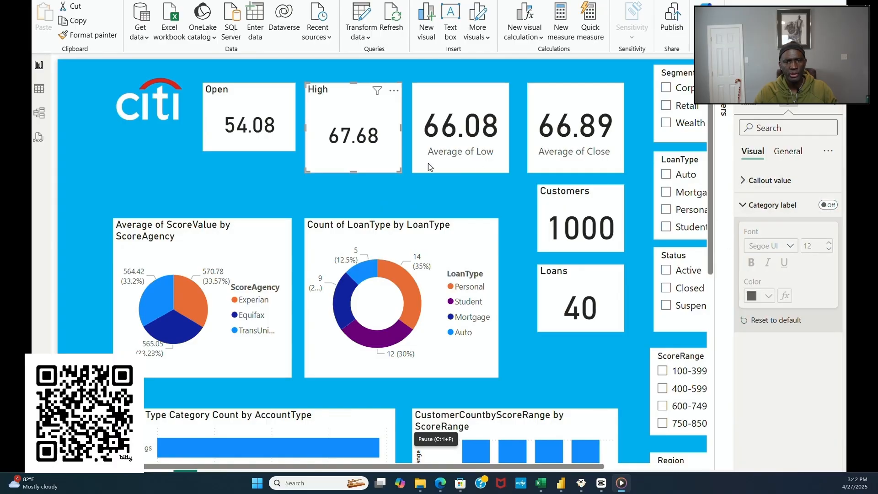
left_click_drag(352, 172, 351, 150)
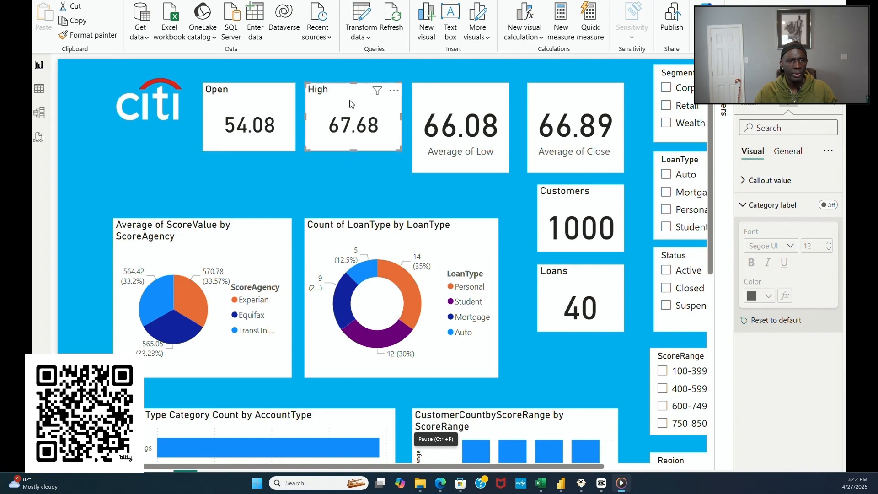
Step: Set the callout value font size of the Average of Low card to 30
left_click(462, 160)
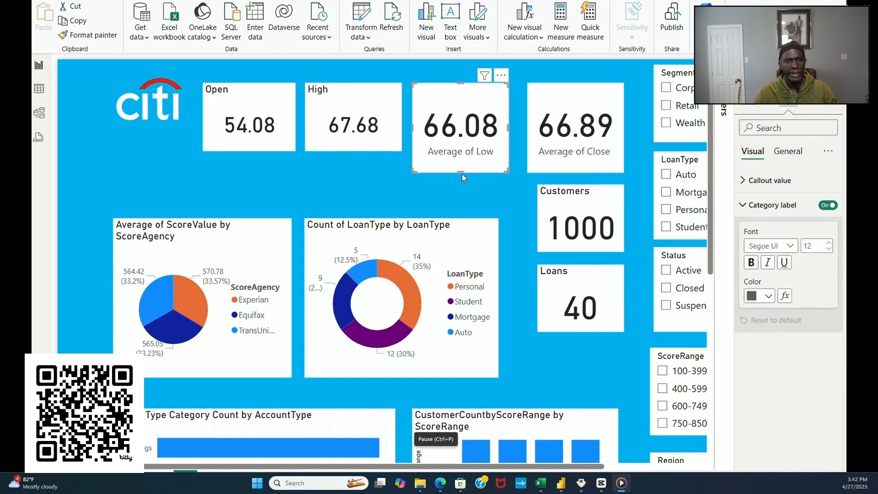
left_click(461, 175)
mouse_move(458, 156)
left_click(449, 111)
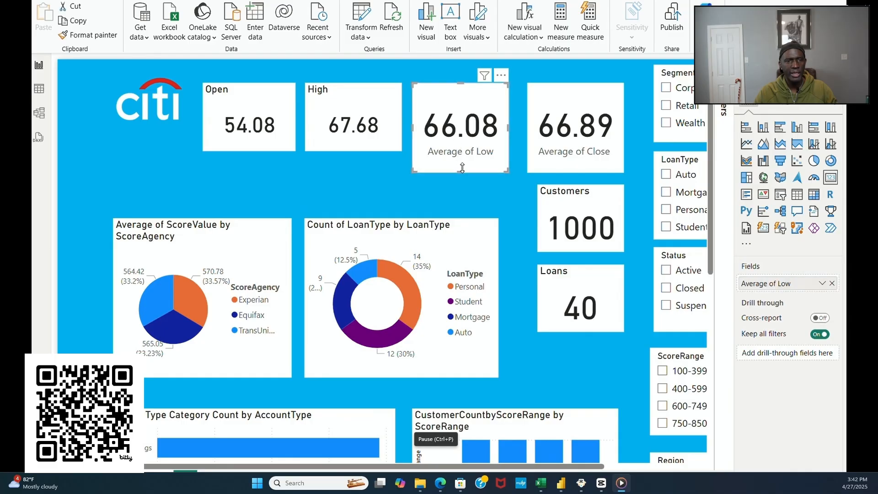
left_click(790, 106)
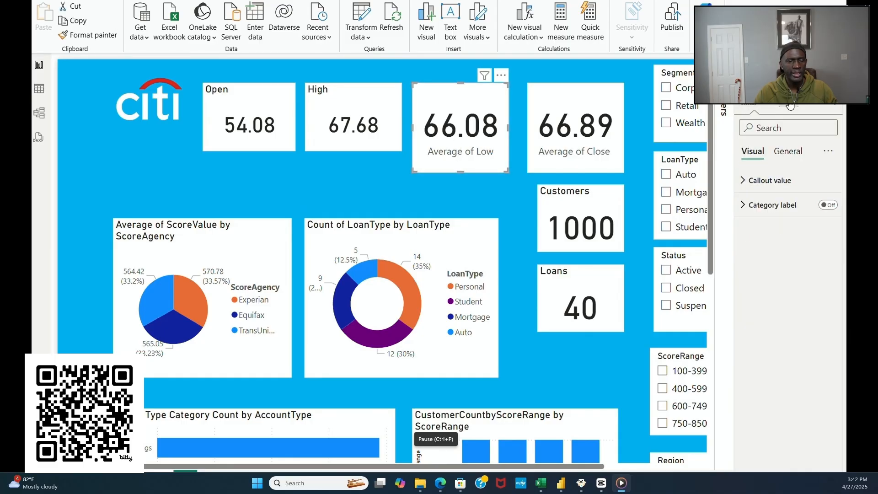
left_click(787, 151)
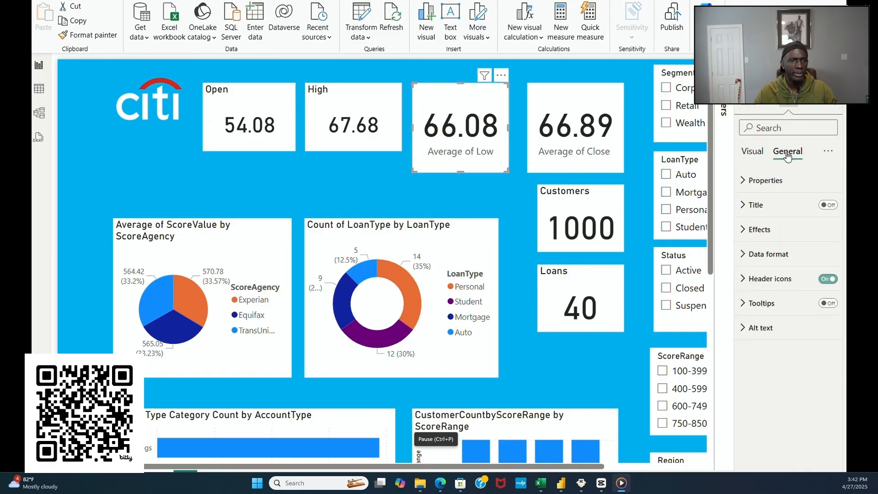
left_click(753, 152)
left_click(764, 180)
double_click(804, 221)
type("3")
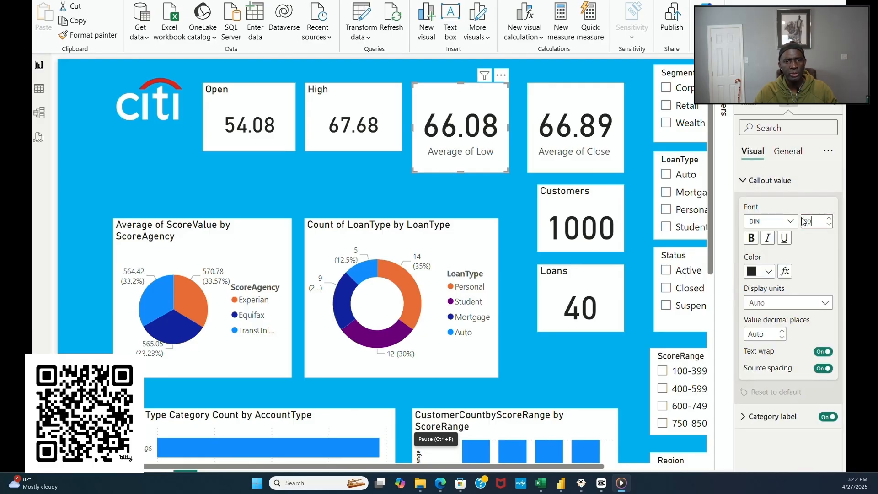
type("0")
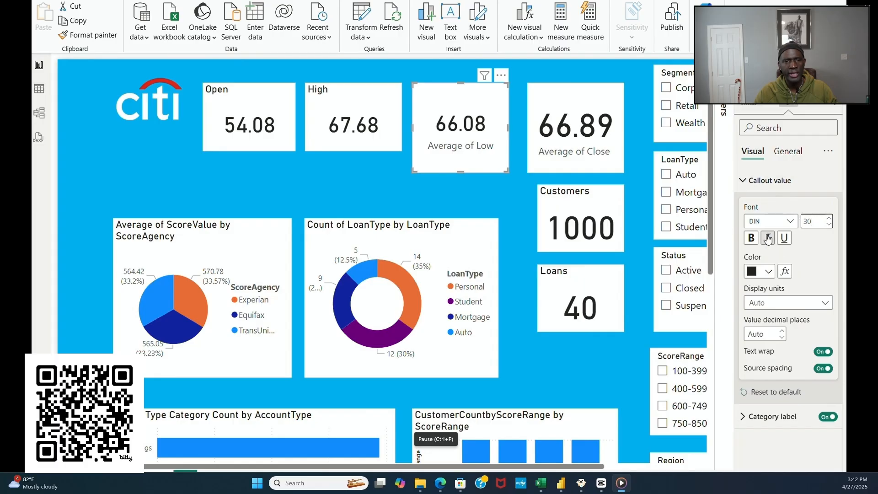
left_click(763, 181)
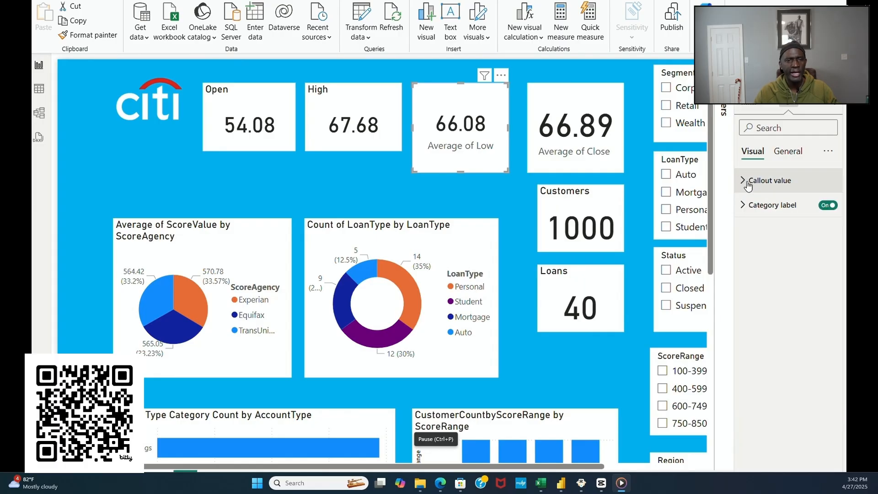
Step: Hide the Low card's category label and turn on a title reading "Low"
left_click(822, 209)
left_click(787, 152)
left_click(770, 209)
left_click(827, 205)
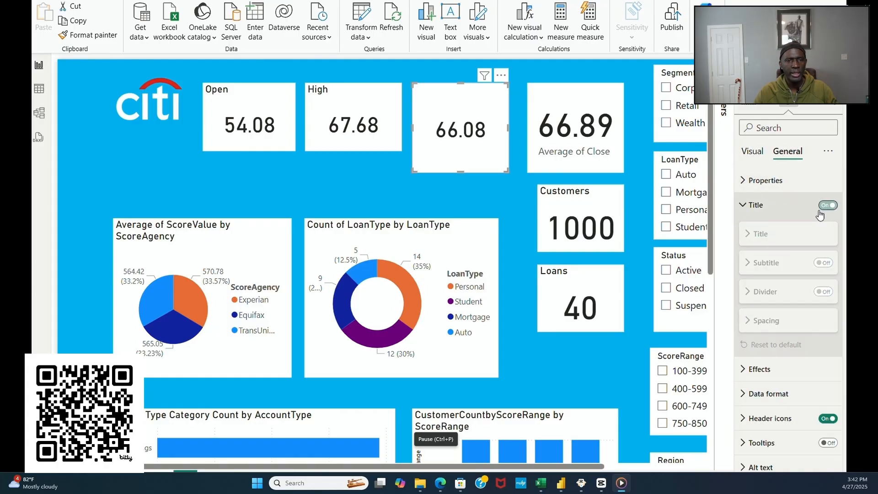
left_click(796, 234)
left_click(793, 261)
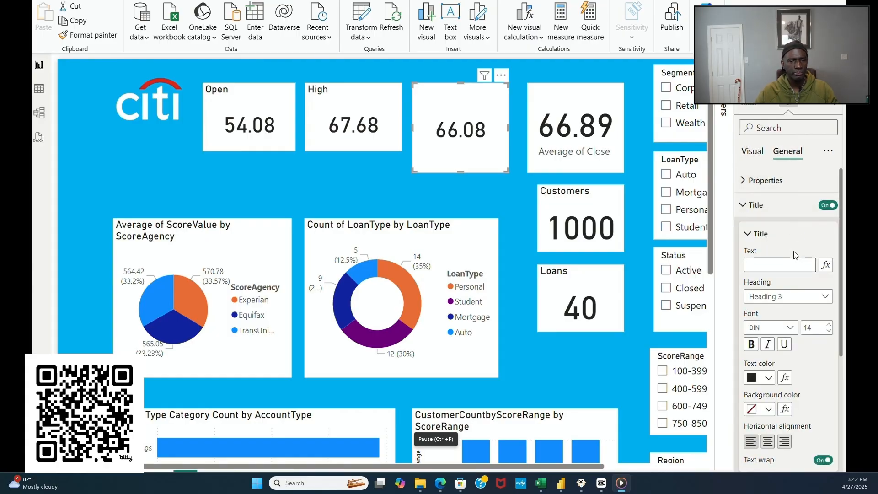
type("L")
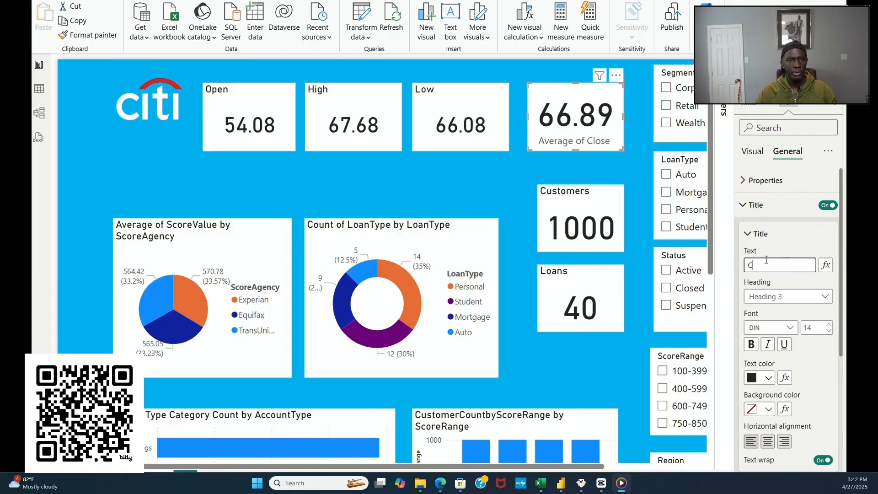
Step: Finish the Average of Close card's title text as "Close" and hide its category label
type("se")
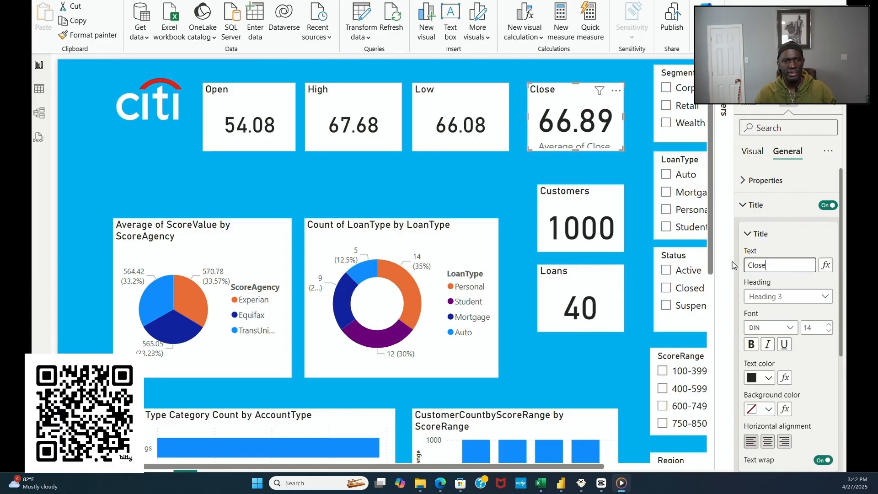
left_click(747, 235)
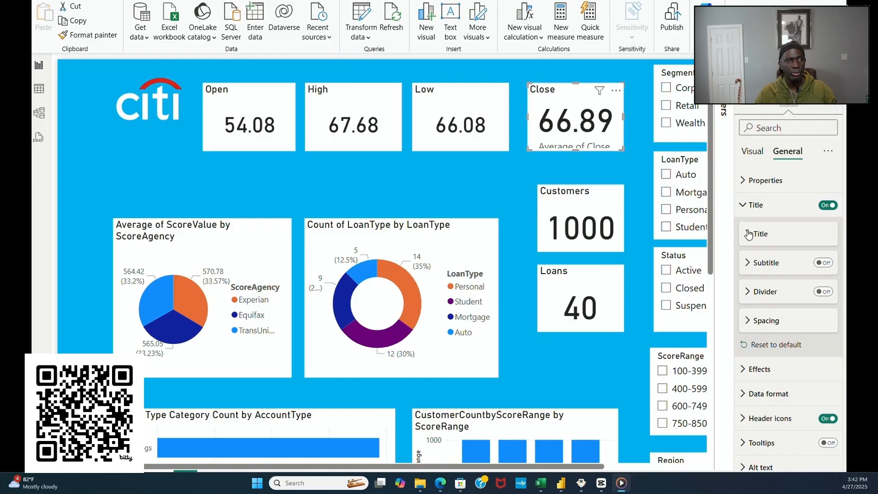
left_click(752, 152)
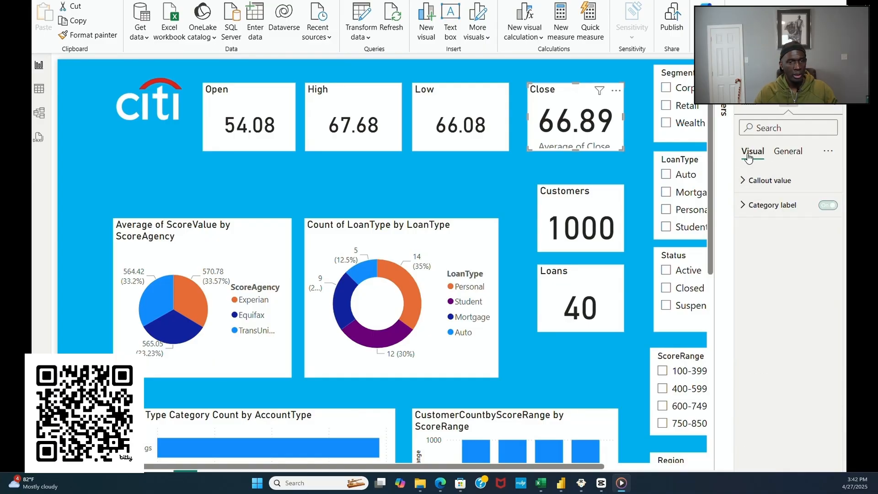
left_click(828, 205)
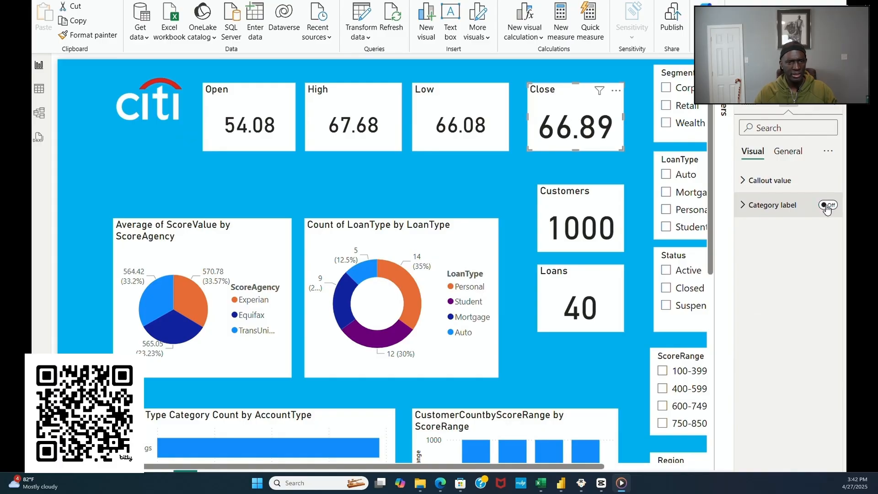
Step: Set the Close card's callout value font size to 30
left_click(745, 181)
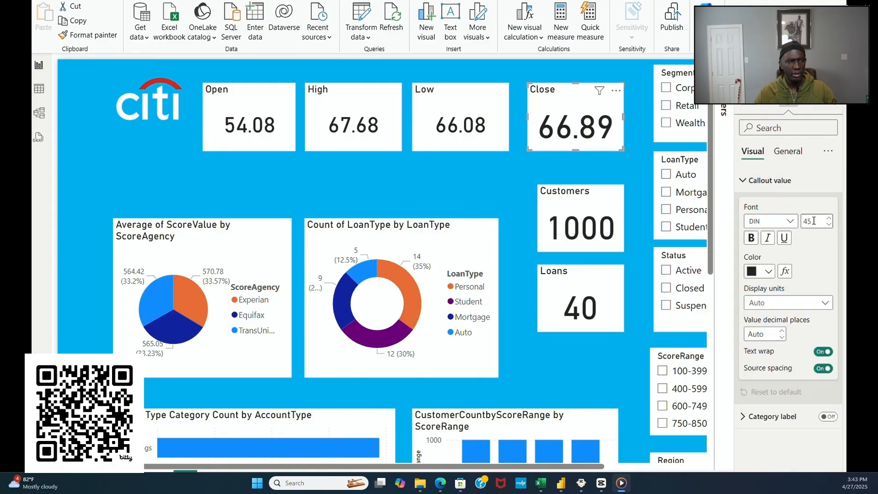
type("30")
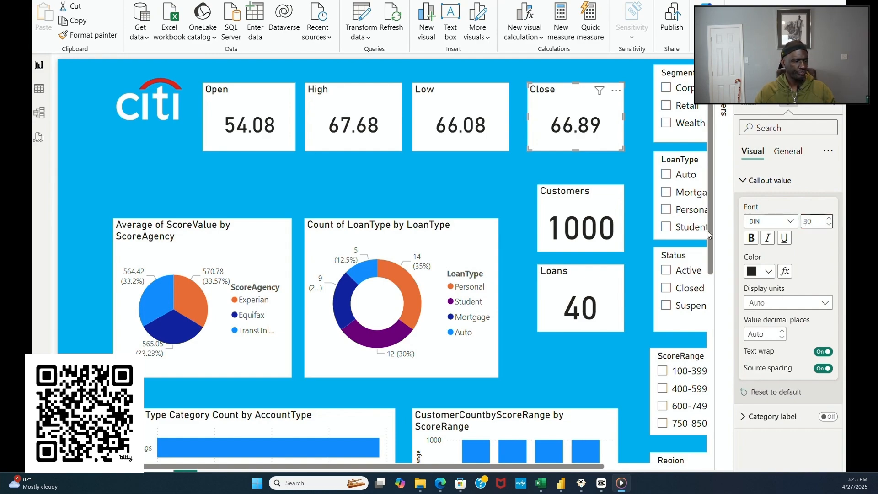
left_click(489, 180)
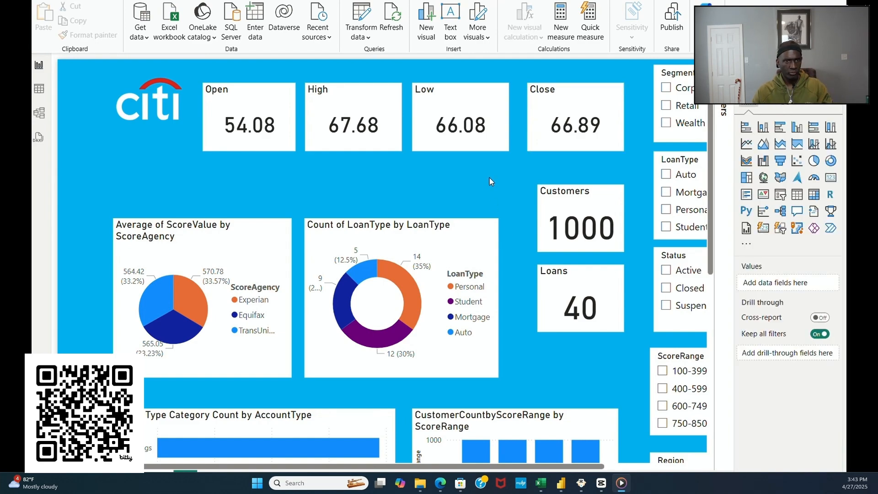
Step: Move the Close card closer to the Low card so the four price cards are more evenly spaced
left_click(251, 98)
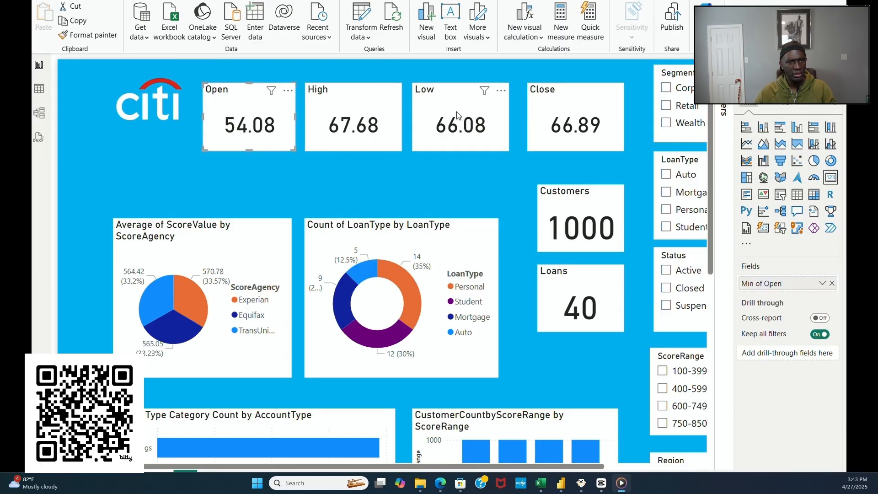
left_click(339, 105)
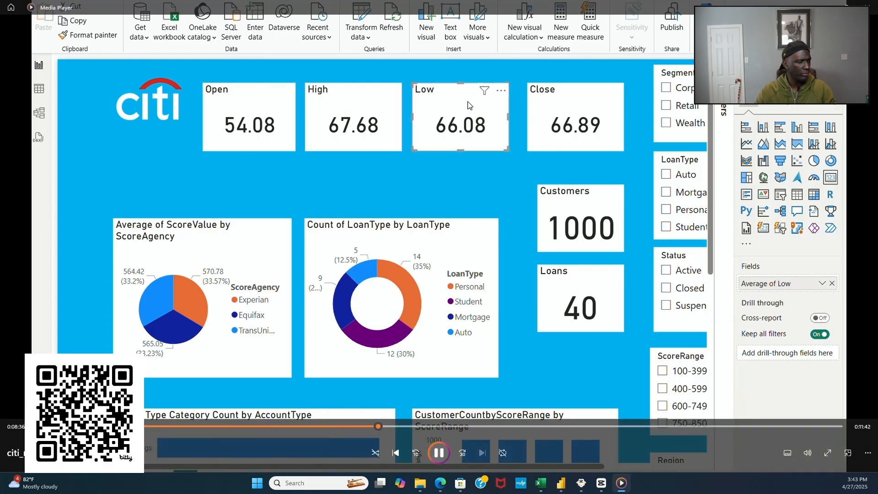
mouse_move(582, 96)
left_mouse_down()
mouse_move(563, 95)
mouse_move(569, 95)
left_mouse_up()
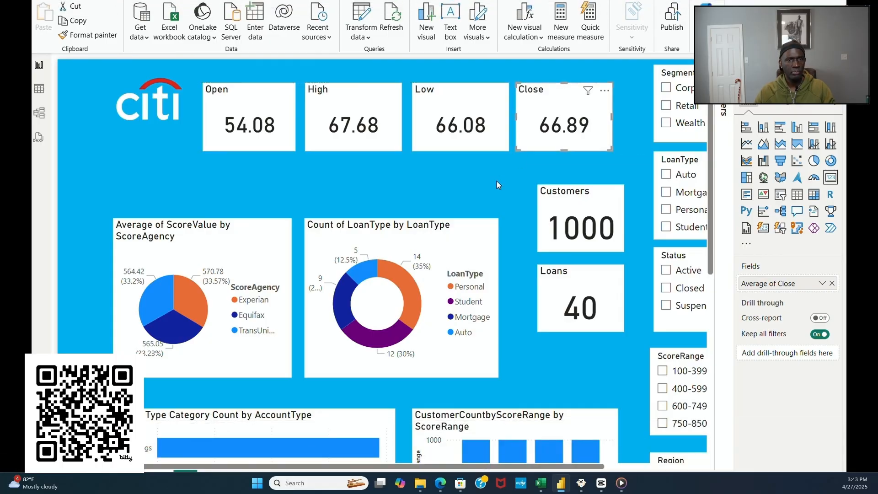
left_click(495, 183)
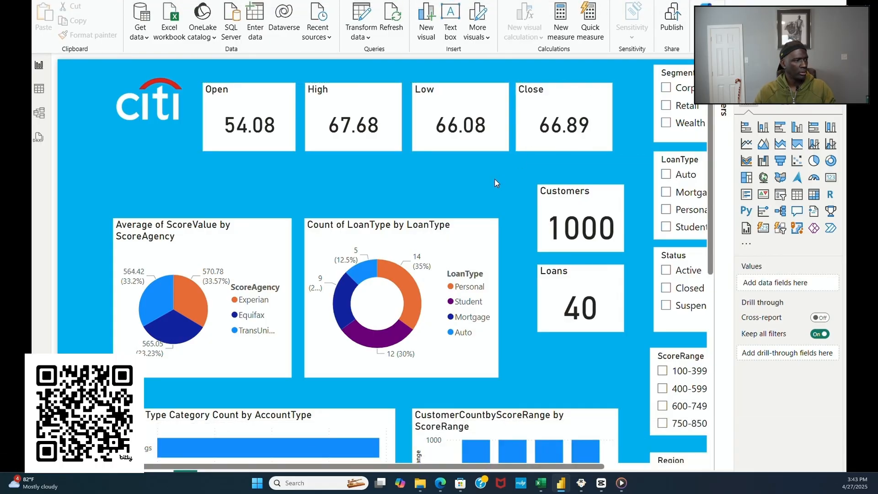
Step: Collapse the Visualizations pane and look over the rest of the report page
left_click(833, 66)
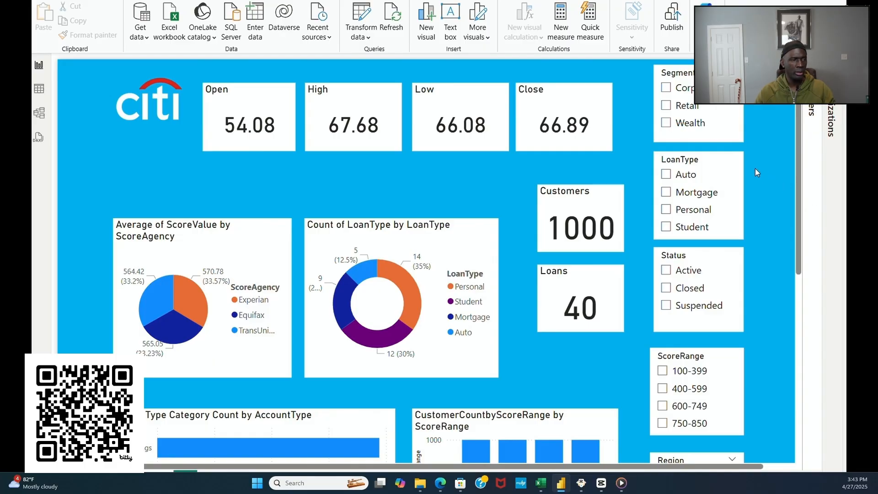
scroll(626, 243, "down", 3)
scroll(628, 254, "down", 5)
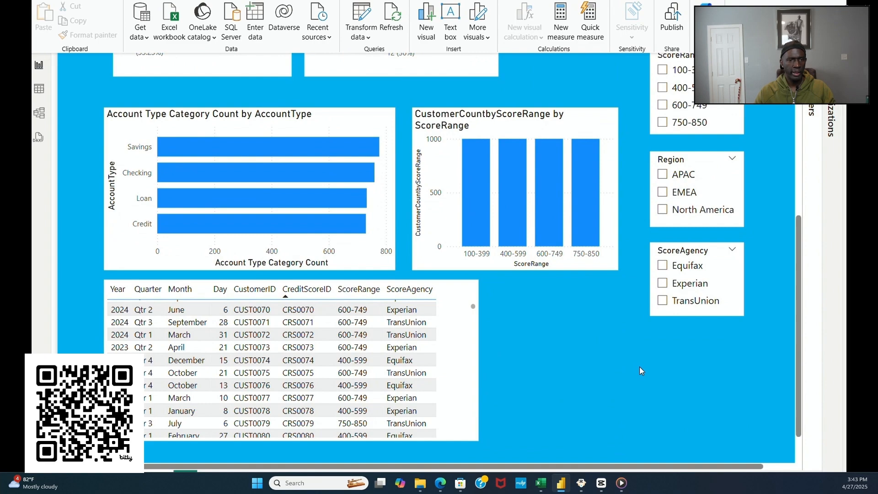
scroll(639, 367, "down", 1)
scroll(638, 365, "up", 8)
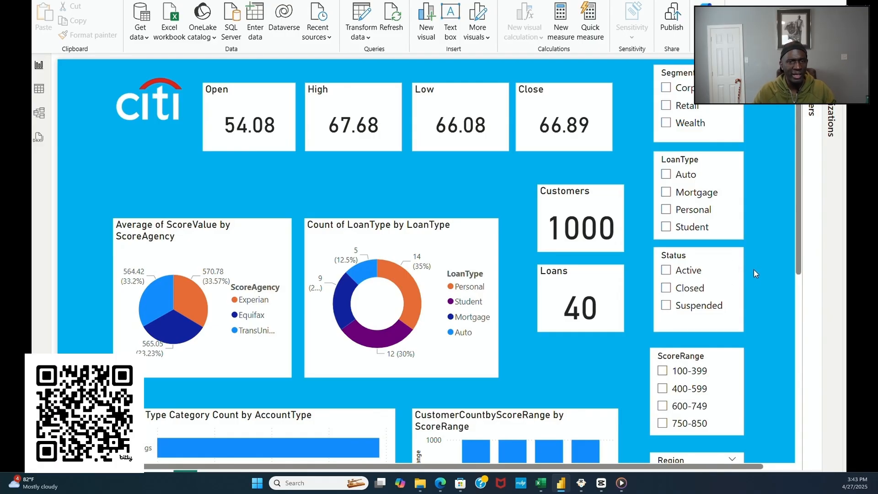
Step: Shrink the Open card to fit its value, and place the High card beside it at the same size
left_click(273, 104)
left_click_drag(249, 150, 248, 128)
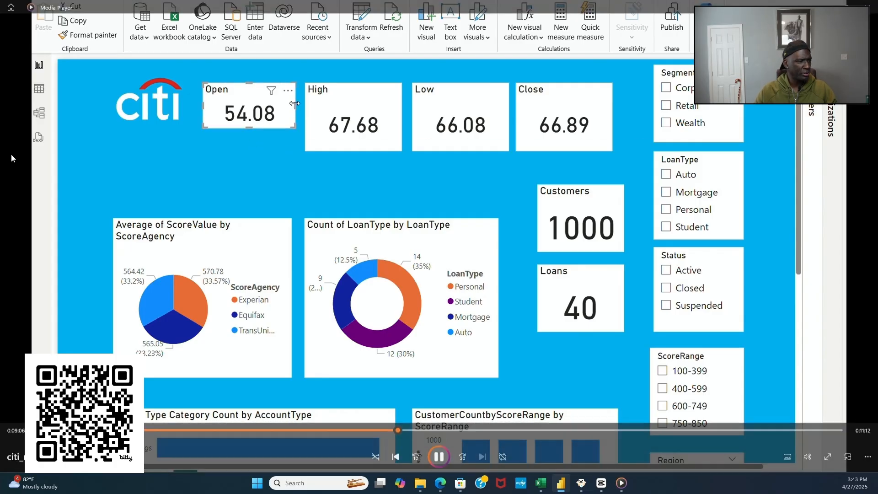
left_click_drag(294, 106, 270, 106)
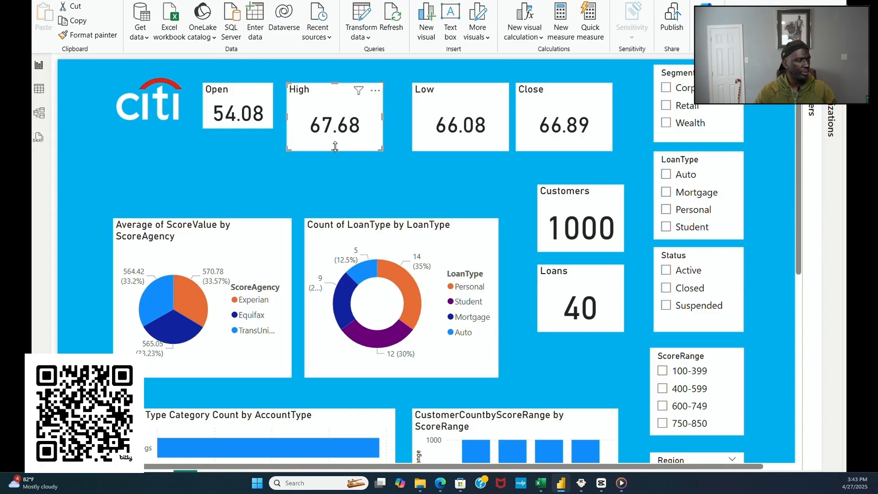
mouse_move(338, 109)
left_mouse_down()
mouse_move(291, 145)
mouse_move(255, 149)
mouse_move(288, 153)
mouse_move(333, 106)
left_mouse_up()
left_click(391, 127)
Step: Resize the Low card to match the Open card and place it directly beside the High card
left_click_drag(441, 92, 233, 146)
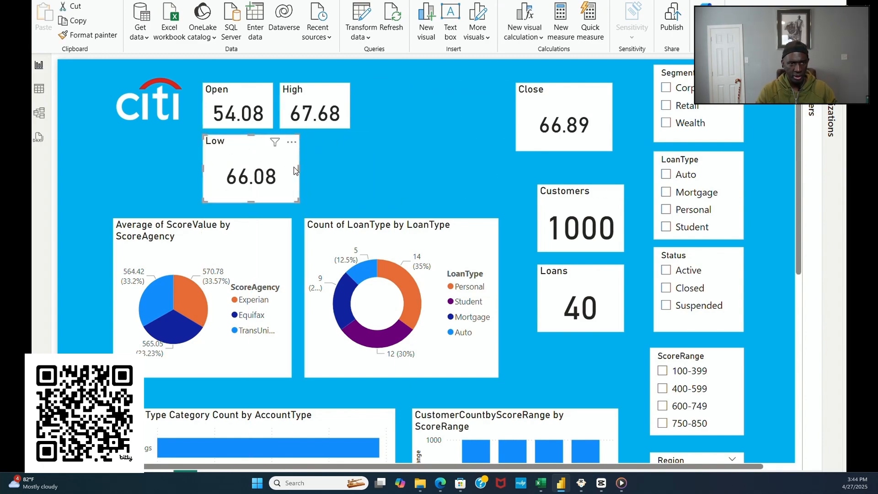
left_click_drag(298, 169, 405, 109)
left_click_drag(391, 150, 389, 130)
Step: Resize the Close card to match the other price cards and place it directly beside the Low card
left_click(551, 96)
left_click_drag(551, 96, 239, 148)
left_click_drag(299, 167, 477, 116)
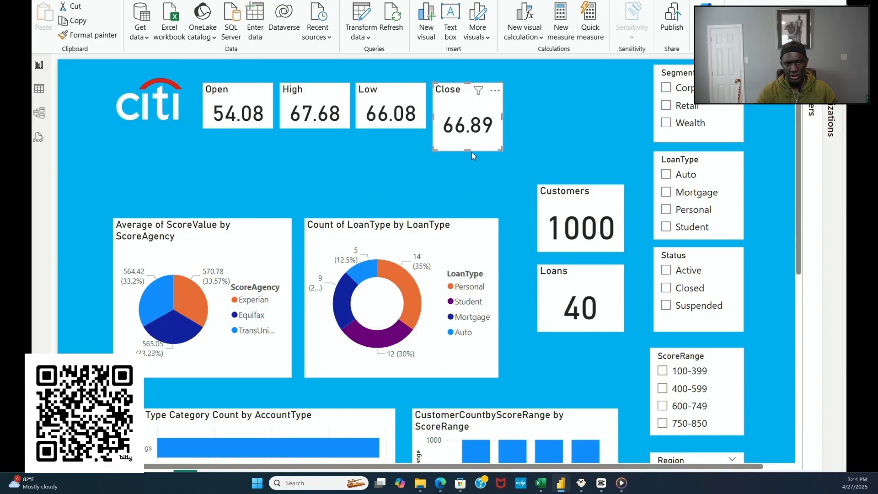
left_click_drag(470, 147, 464, 127)
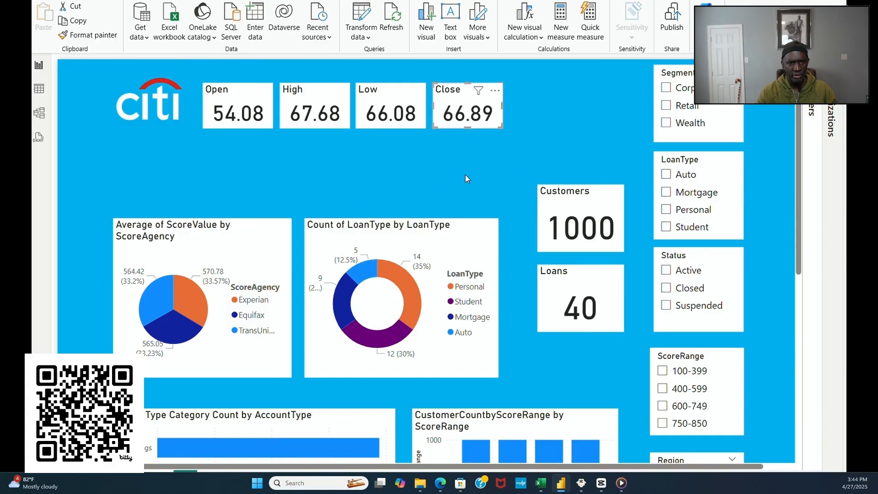
left_click(464, 173)
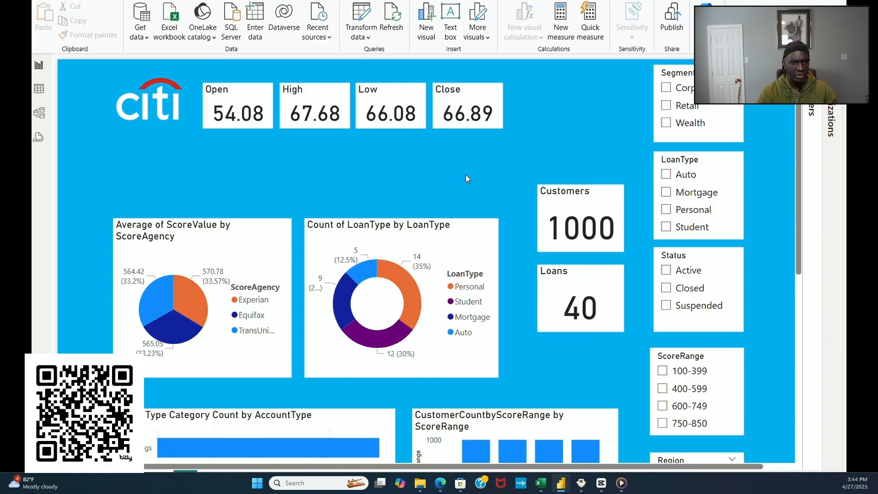
Step: Move the Segment slicer below the Open card and the LoanType slicer beside it, below the High and Low cards
scroll(570, 252, "down", 6)
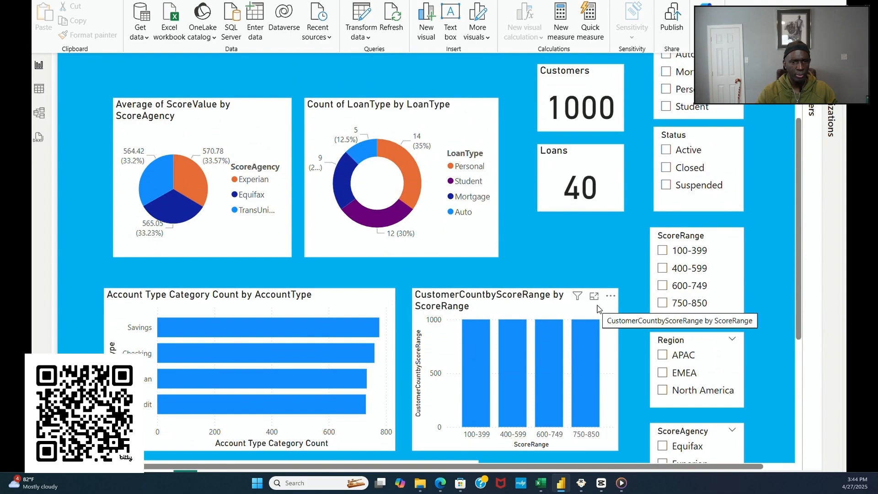
scroll(597, 305, "up", 3)
scroll(615, 300, "up", 3)
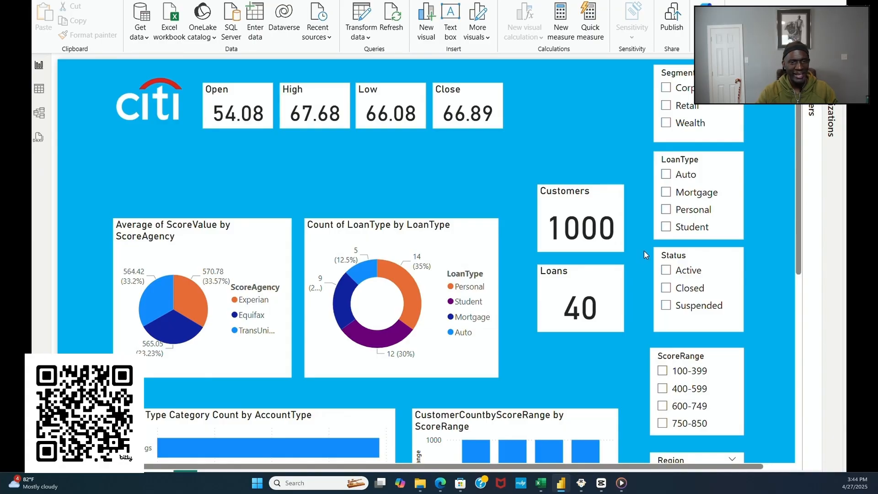
left_click_drag(693, 81, 241, 155)
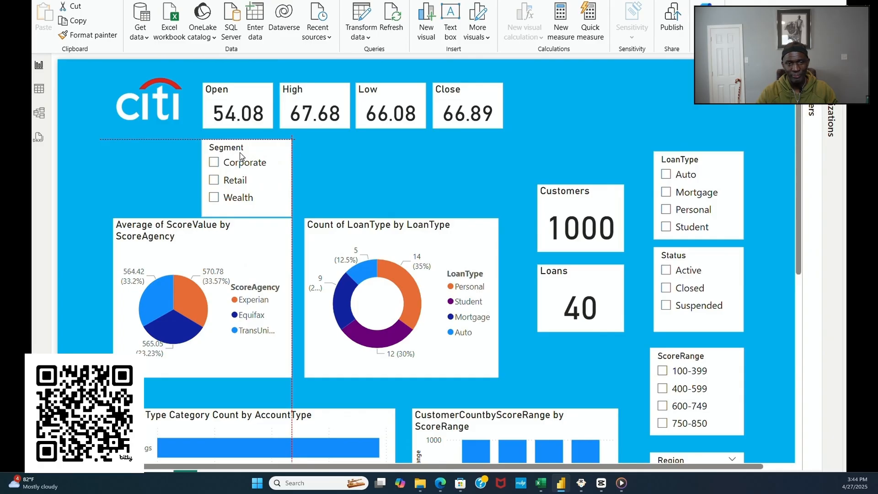
left_click_drag(241, 156, 242, 155)
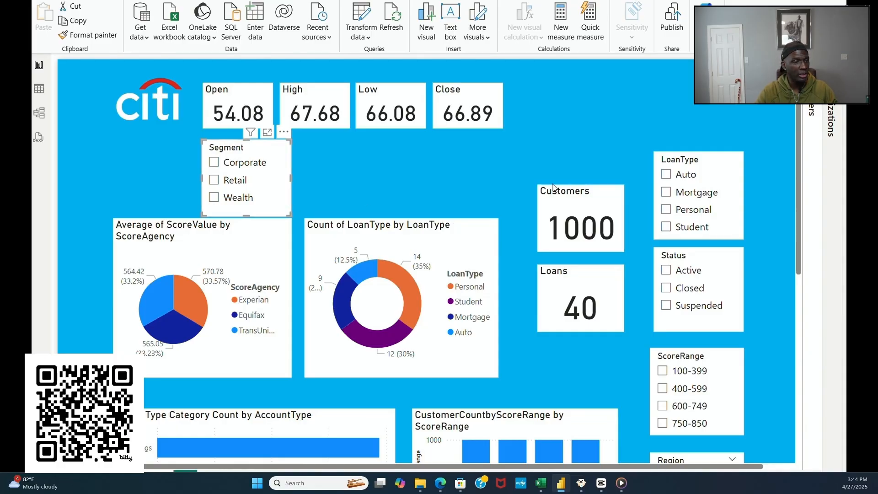
left_click_drag(682, 168, 342, 153)
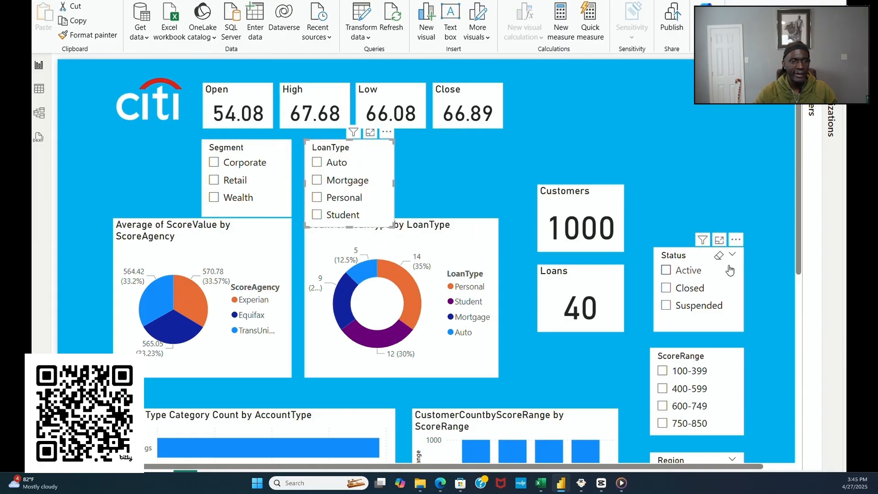
Step: Move the Region slicer up beside the LoanType slicer, below the Close card
scroll(789, 350, "down", 5)
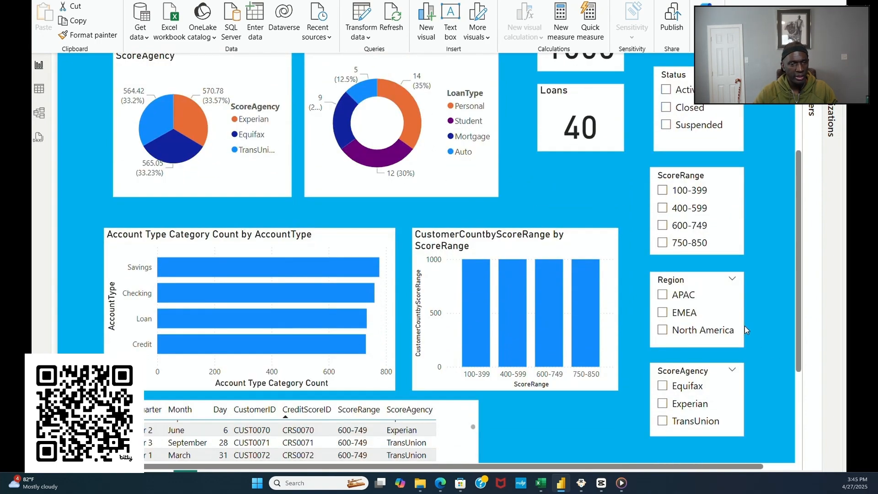
left_click_drag(687, 285, 446, 154)
scroll(620, 86, "up", 5)
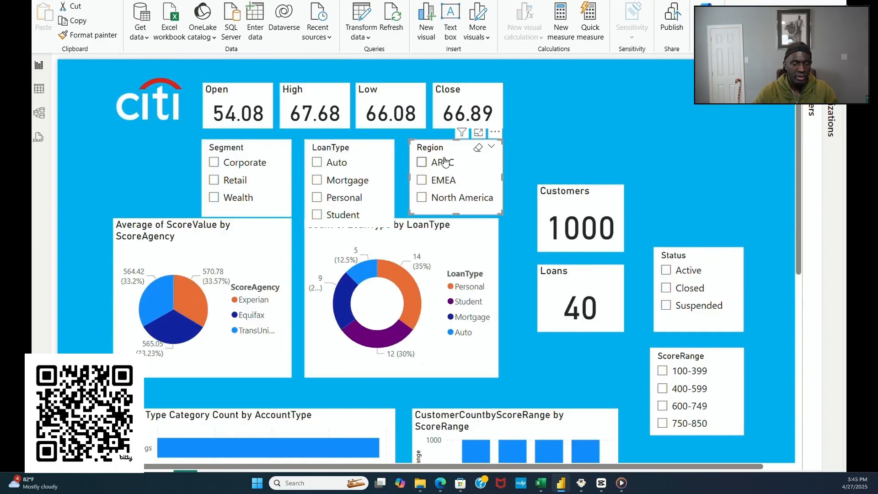
left_click(620, 143)
scroll(787, 305, "right", 1)
scroll(777, 303, "right", 1)
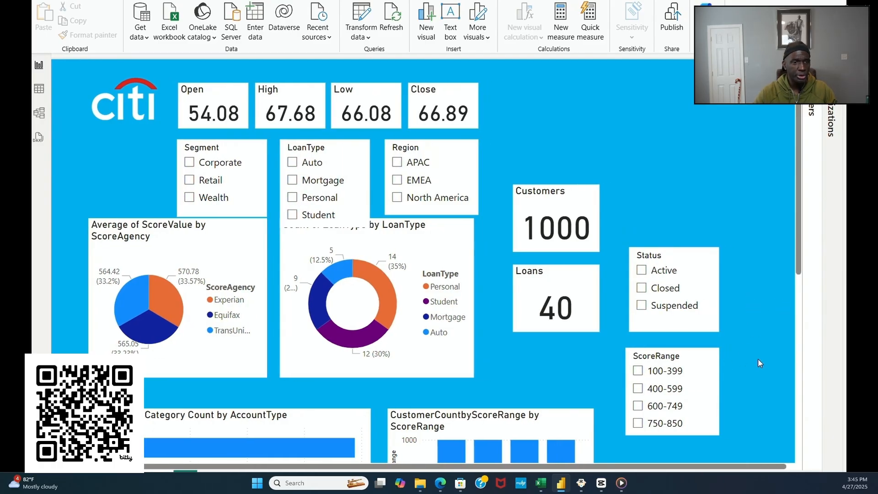
Step: Move the ScoreAgency slicer from below the ScoreRange slicer to the upper right corner of the report page
scroll(733, 339, "down", 5)
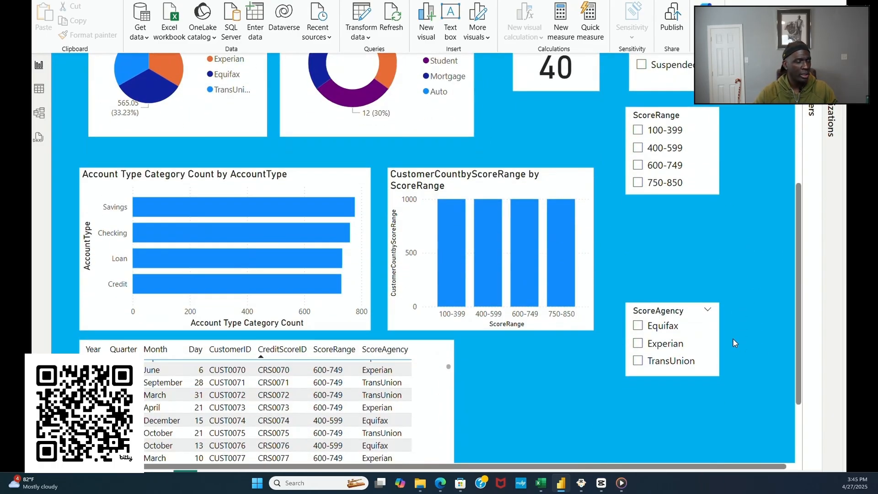
scroll(733, 340, "up", 1)
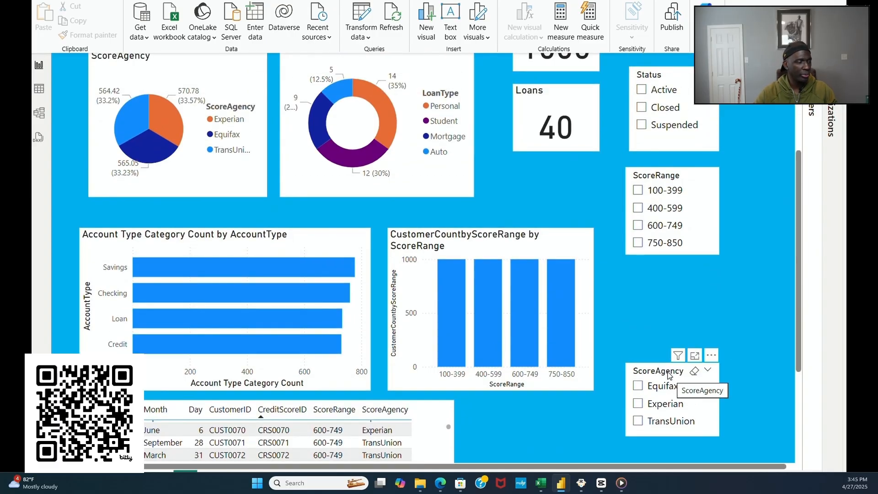
left_click_drag(667, 347, 720, 97)
left_click(665, 222)
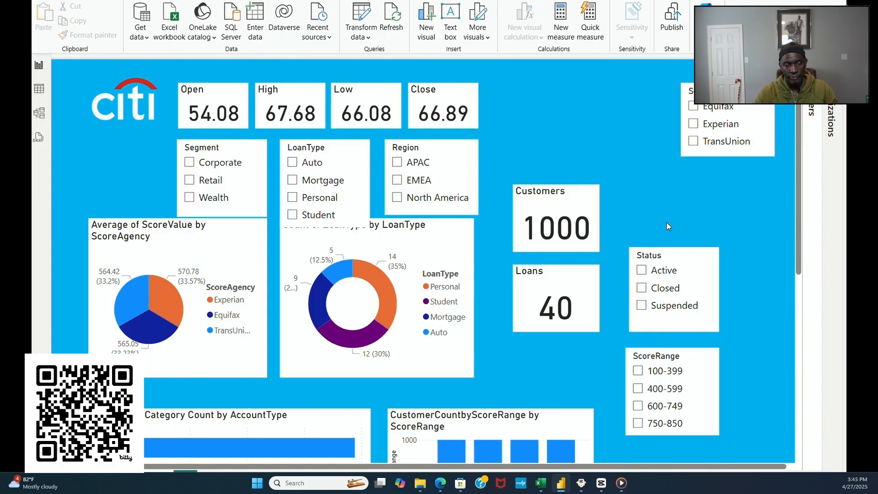
Step: Move the Status slicer above the Customers card and the ScoreRange slicer directly below the ScoreAgency slicer
left_click(652, 273)
left_click_drag(647, 264, 548, 103)
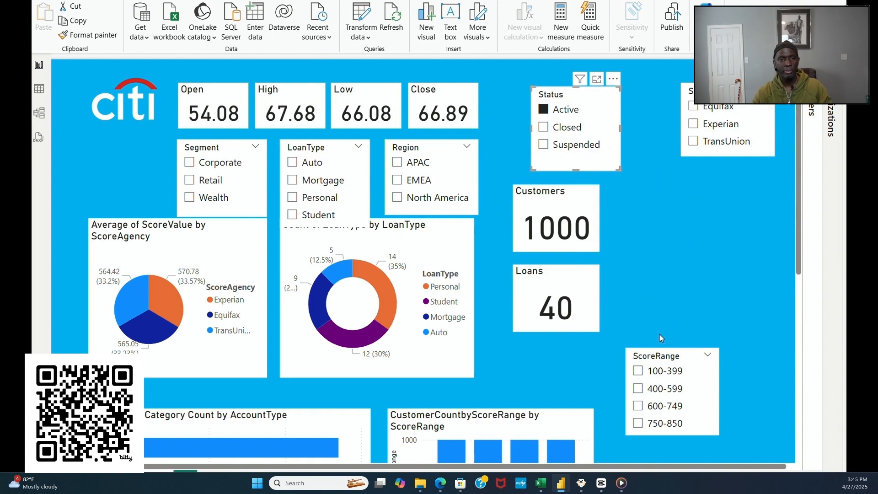
left_click_drag(658, 348, 712, 178)
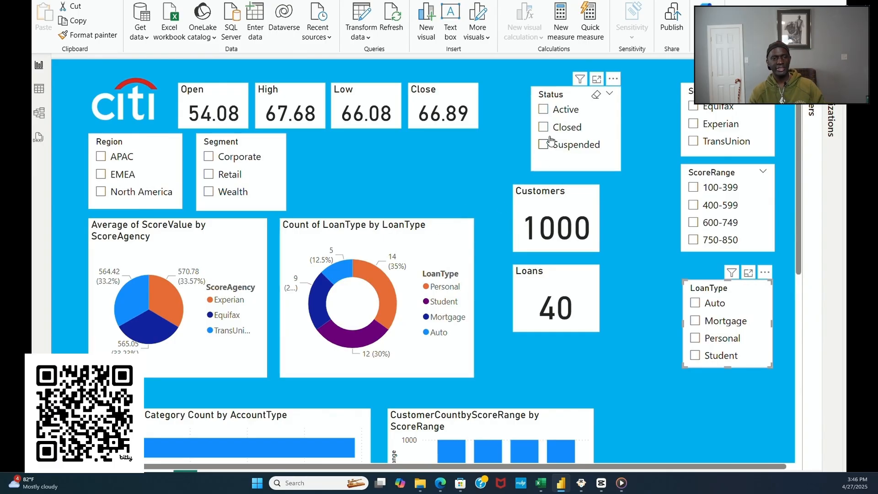
Step: Move the Segment slicer down below the LoanType slicer and the Status slicer down over the CustomerCountbyScoreRange chart
left_click(221, 146)
left_click_drag(224, 147, 627, 392)
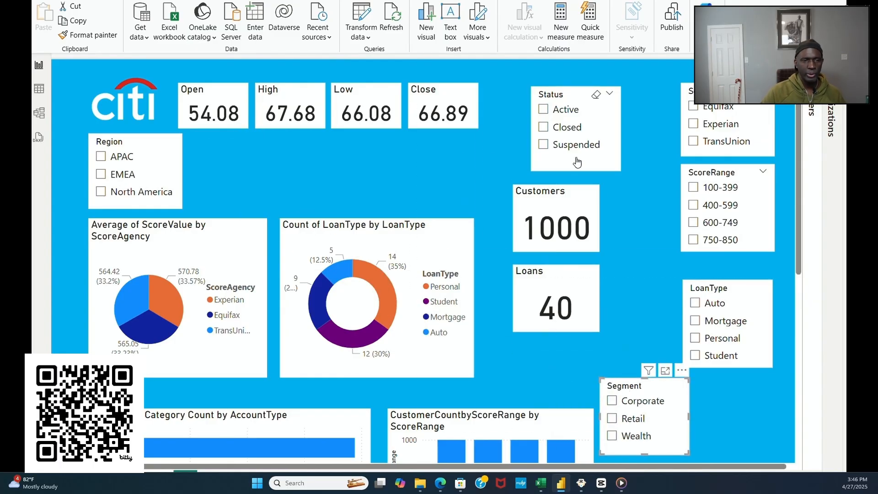
left_click_drag(555, 102, 485, 410)
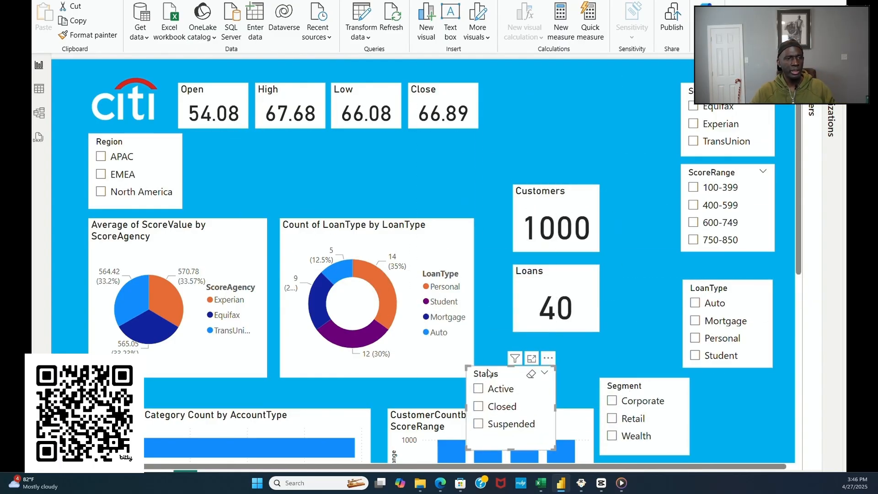
Step: Place the Region slicer beside the Close card and shorten it to the height of the price cards
left_click_drag(111, 146, 518, 96)
left_click_drag(541, 154, 539, 125)
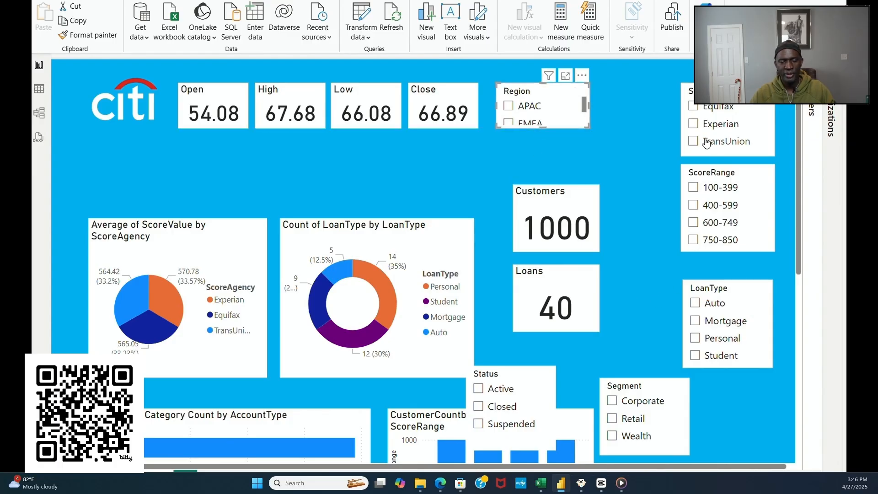
Step: Line up the ScoreAgency, ScoreRange and LoanType slicers in a row below the price cards
left_click_drag(716, 94, 214, 145)
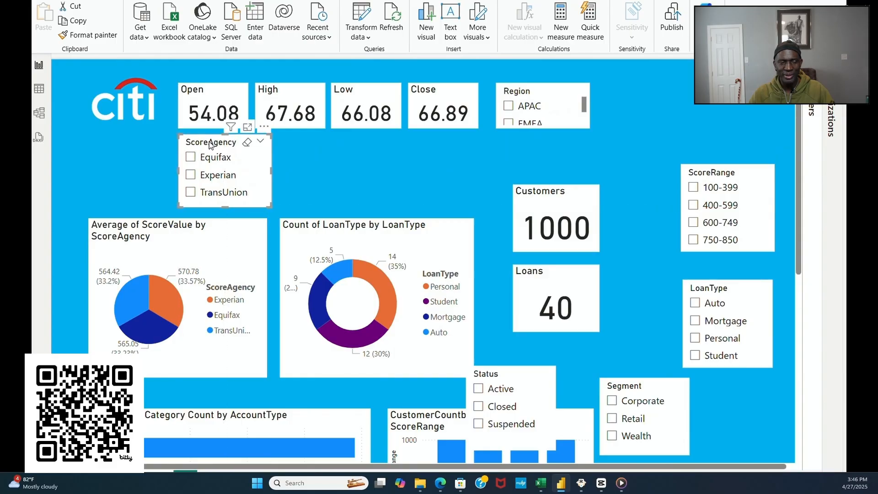
left_click_drag(718, 179, 319, 147)
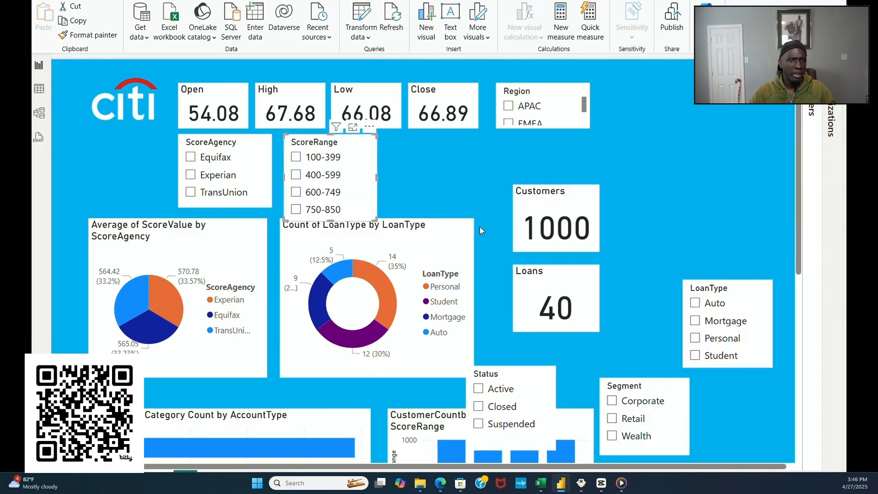
left_click_drag(725, 294, 429, 148)
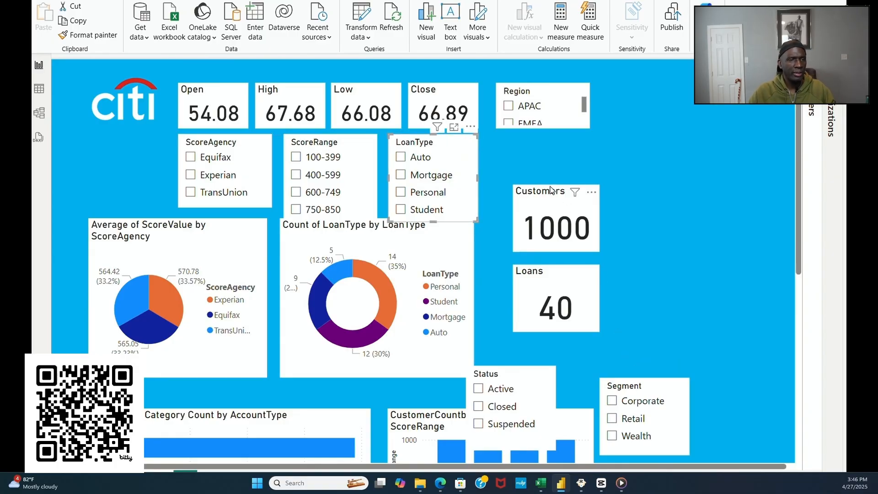
Step: Place the Segment and Status slicers in the top row beside the Region slicer
left_click_drag(640, 387, 639, 97)
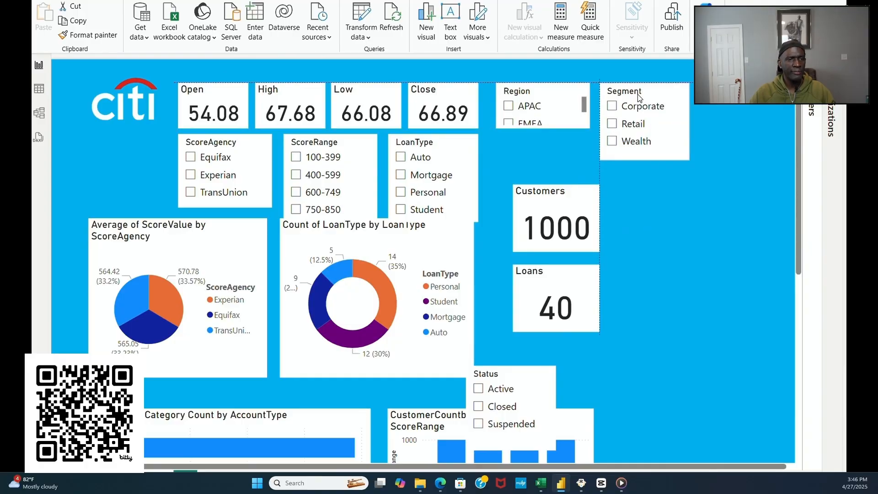
left_click_drag(639, 97, 638, 97)
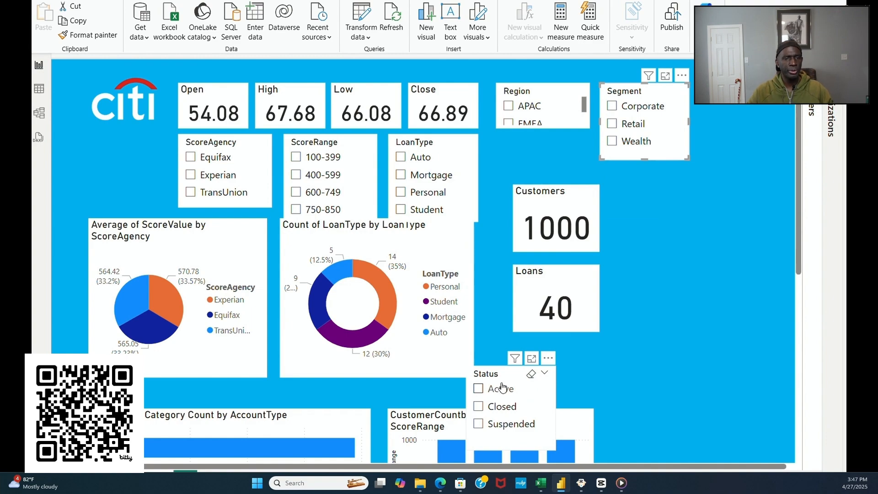
left_click_drag(503, 379, 733, 98)
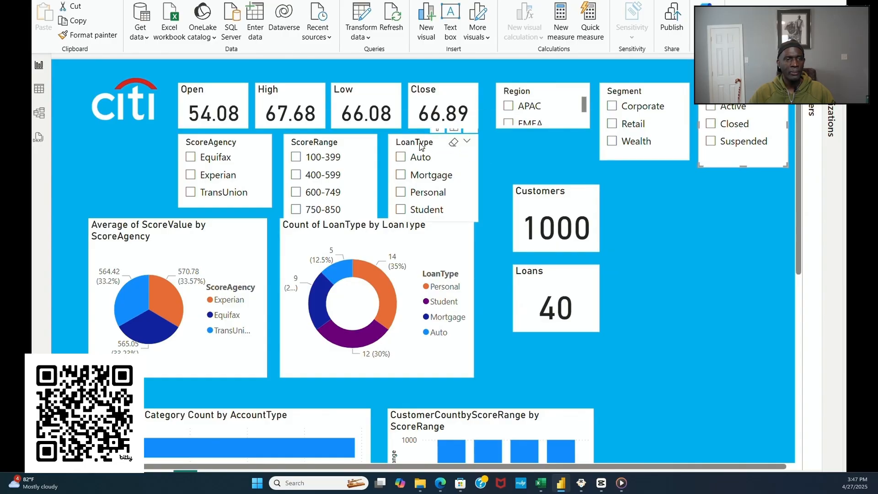
Step: Clear the Customers card away and move the LoanType, ScoreRange and ScoreAgency slicers into a row below Region, Segment and Status
left_click_drag(525, 197, 677, 395)
left_click_drag(424, 145, 525, 144)
left_click_drag(308, 145, 621, 175)
left_click_drag(201, 143, 717, 180)
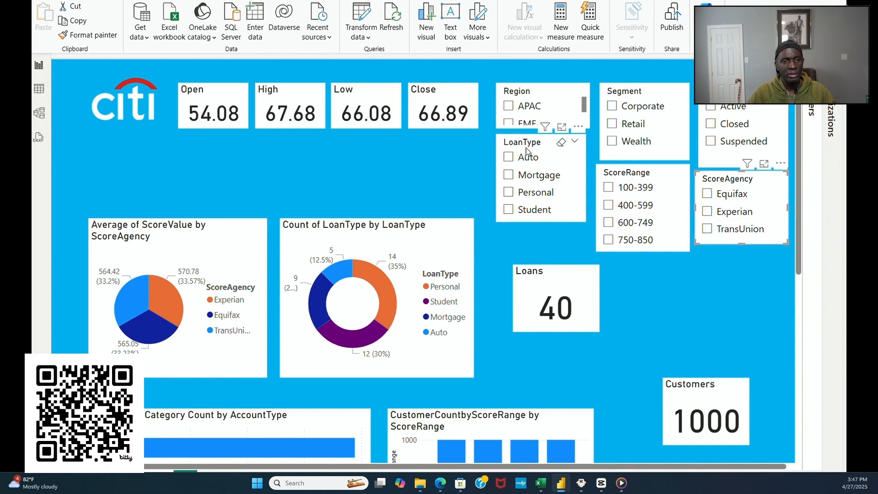
Step: Swap the LoanType and ScoreRange slicers so ScoreRange sits below Region and LoanType below Segment
left_click_drag(527, 144, 642, 270)
left_click_drag(613, 174, 512, 149)
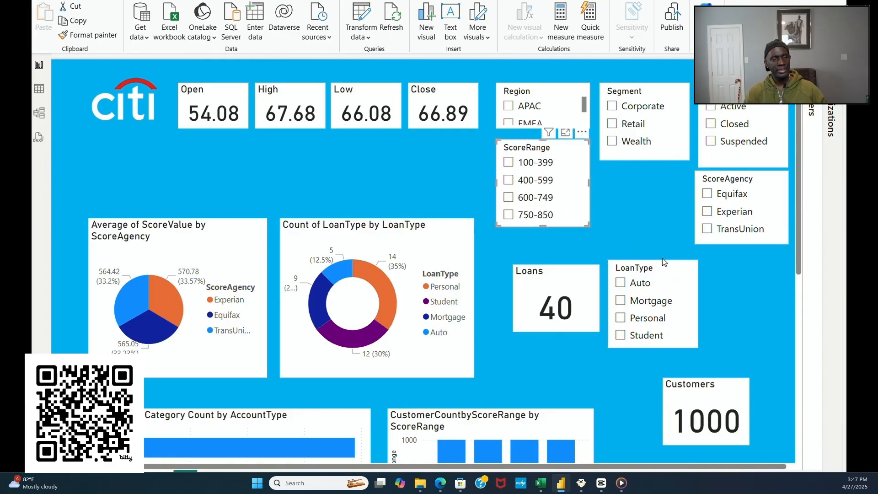
left_click_drag(655, 269, 646, 174)
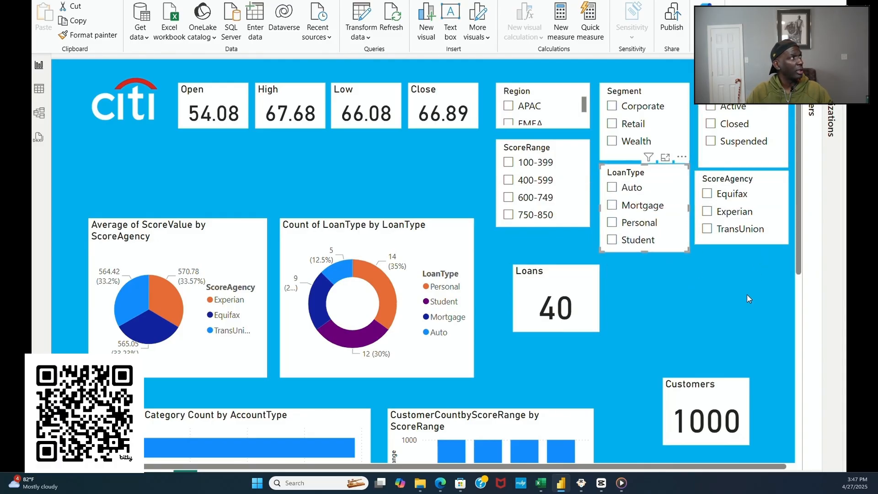
Step: Place the Customers and Loans cards side by side above the ScoreAgency pie chart
left_click_drag(690, 387, 116, 157)
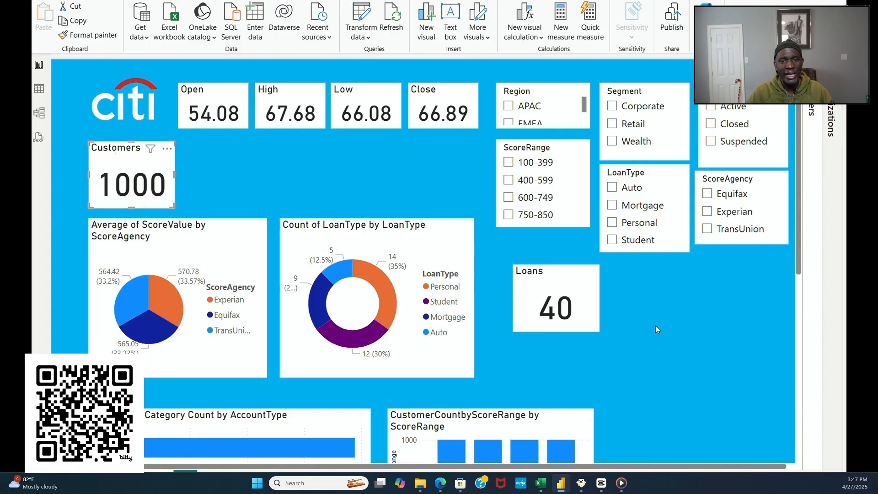
left_click(668, 330)
left_click_drag(538, 271, 228, 158)
left_click(562, 344)
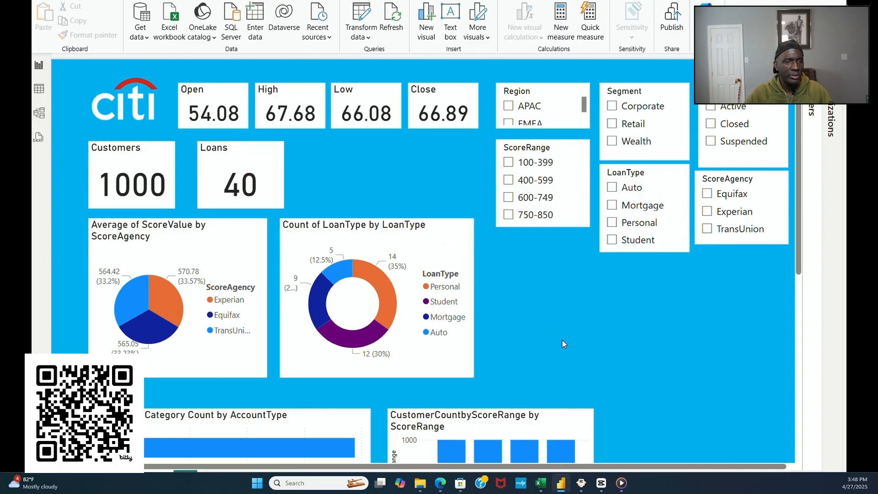
Step: Add a line and stacked column chart below the ScoreRange slicer and widen it to span the LoanType slicer as well
scroll(562, 340, "down", 4)
scroll(565, 326, "down", 1)
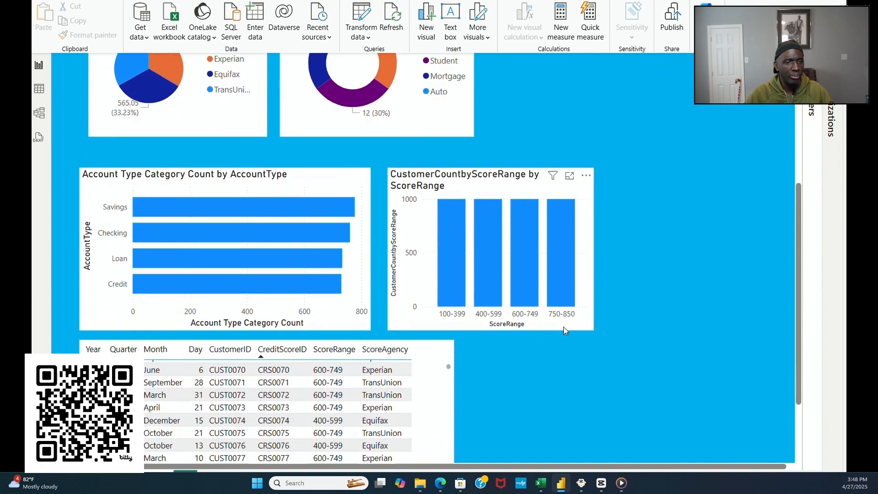
scroll(577, 357, "up", 3)
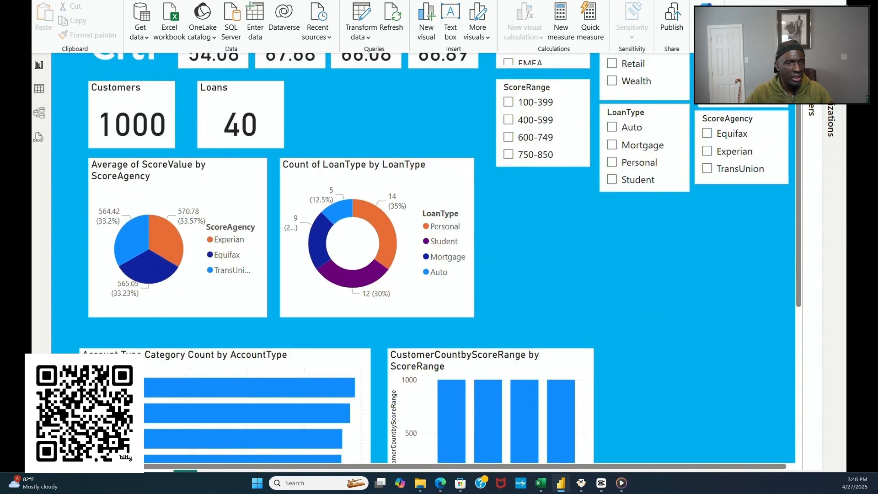
left_click(831, 65)
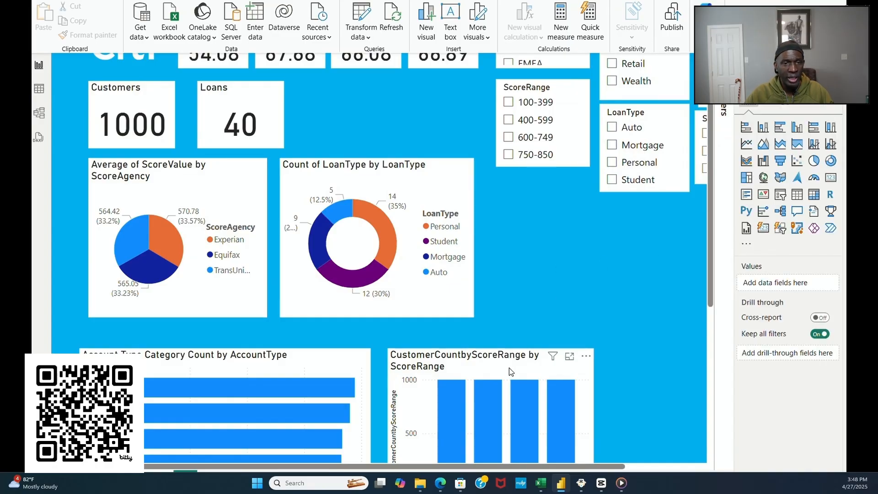
left_click(813, 144)
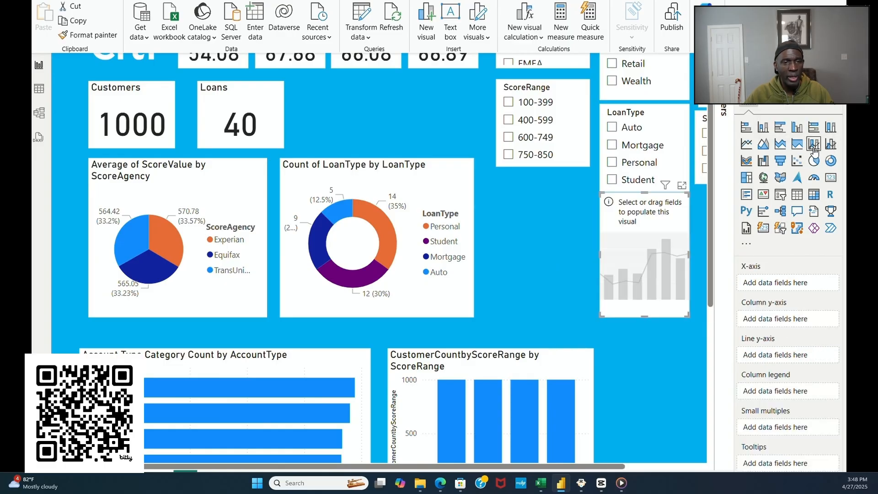
left_click_drag(642, 206, 534, 219)
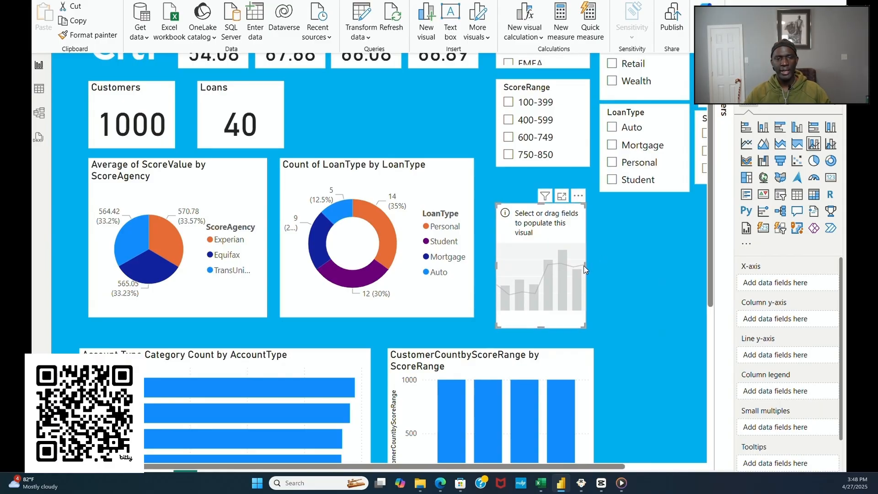
left_click_drag(586, 265, 691, 268)
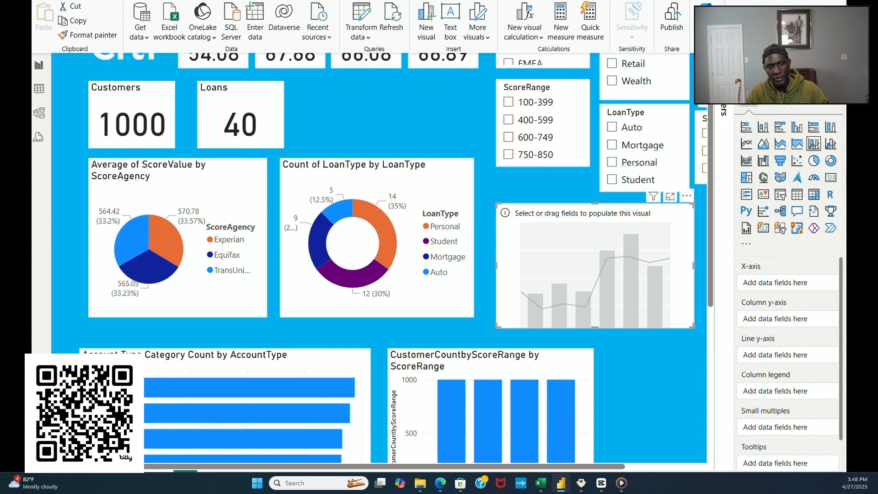
Step: Try plotting CustomerCountbyScoreRange as columns against JoinDate in the new combo chart, and delete the chart
left_click_drag(877, 203, 788, 322)
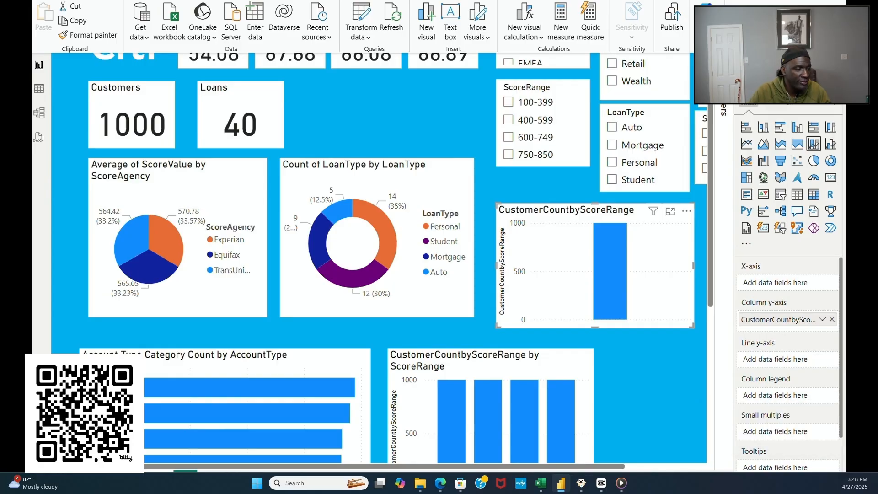
left_click_drag(869, 362, 799, 290)
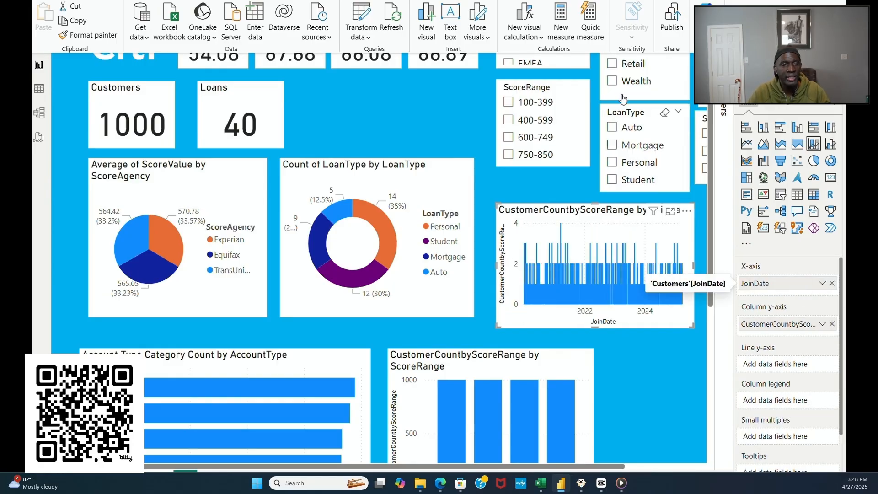
key("Delete")
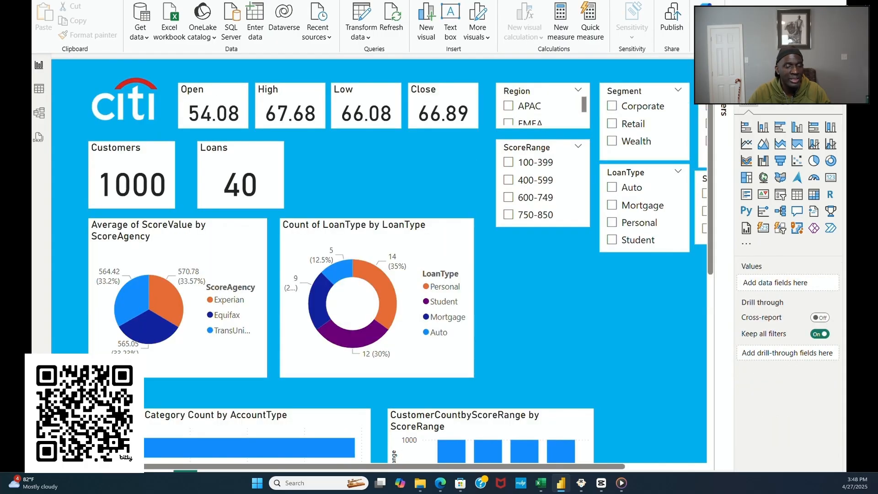
Step: Remove the Open, High, Low and Close stock price cards from the dashboard
left_click(241, 90)
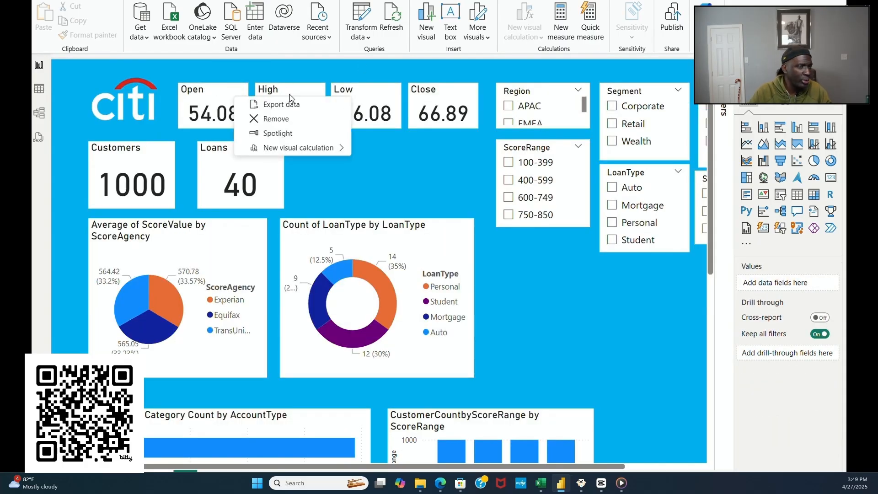
left_click(274, 120)
left_click(317, 90)
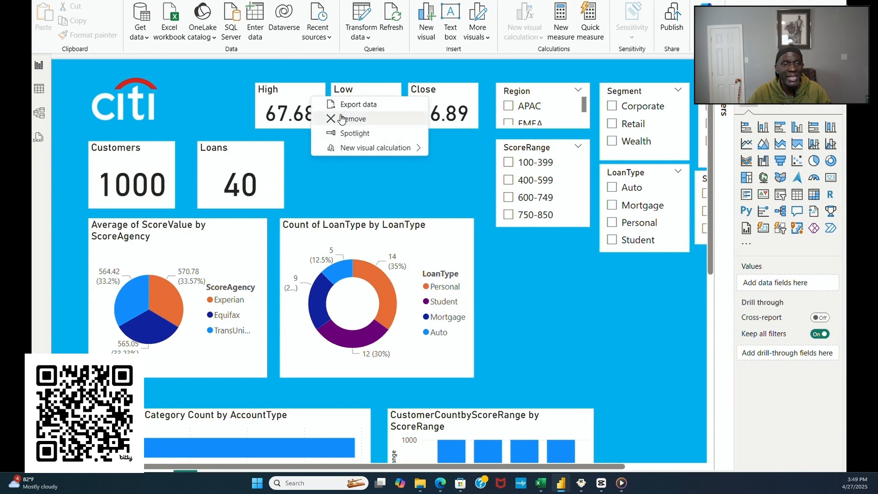
left_click(340, 118)
left_click(394, 90)
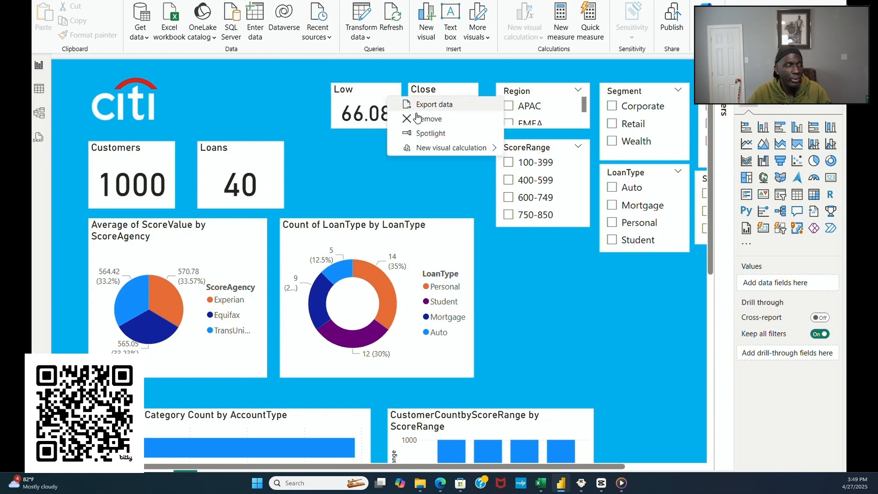
left_click(418, 117)
left_click(471, 90)
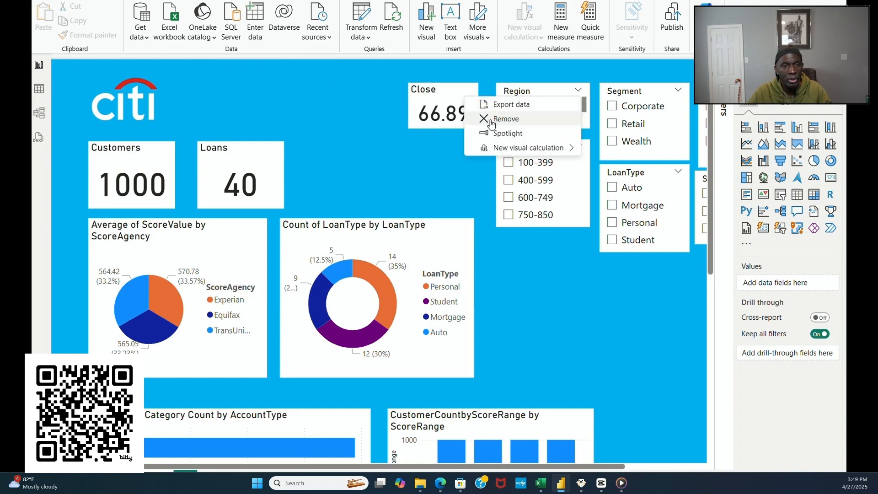
left_click(494, 120)
Step: Stack the Customers and Loans cards below the ScoreRange slicer, with Customers above Loans
left_click_drag(279, 179, 599, 341)
left_click_drag(150, 148, 565, 260)
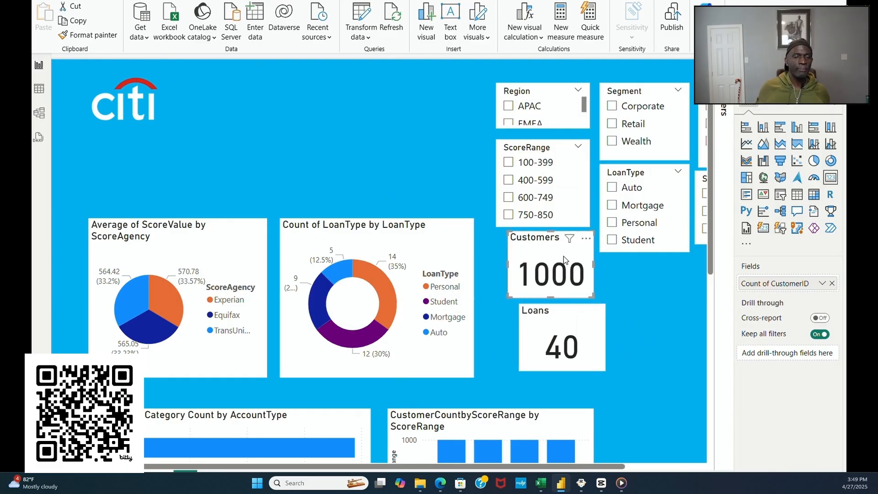
left_click(320, 138)
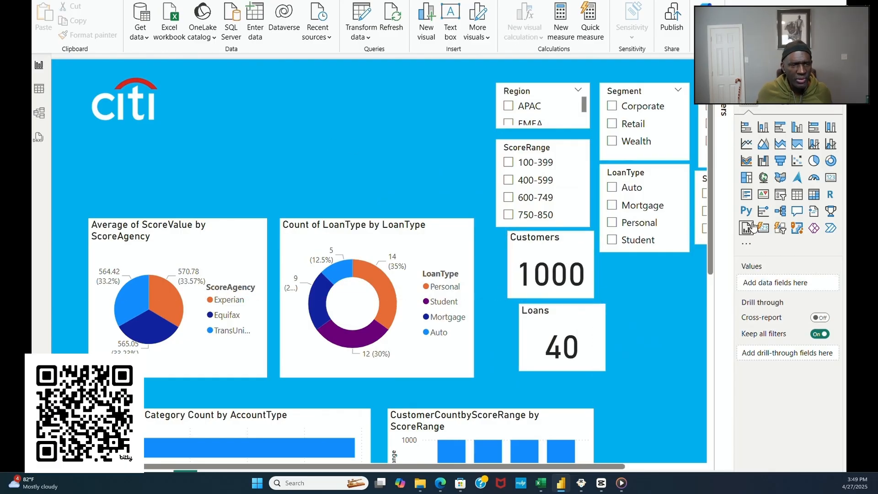
Step: Add a gauge visual beside the Citi logo and enlarge it to fill most of the space before the Region slicer
left_click(815, 178)
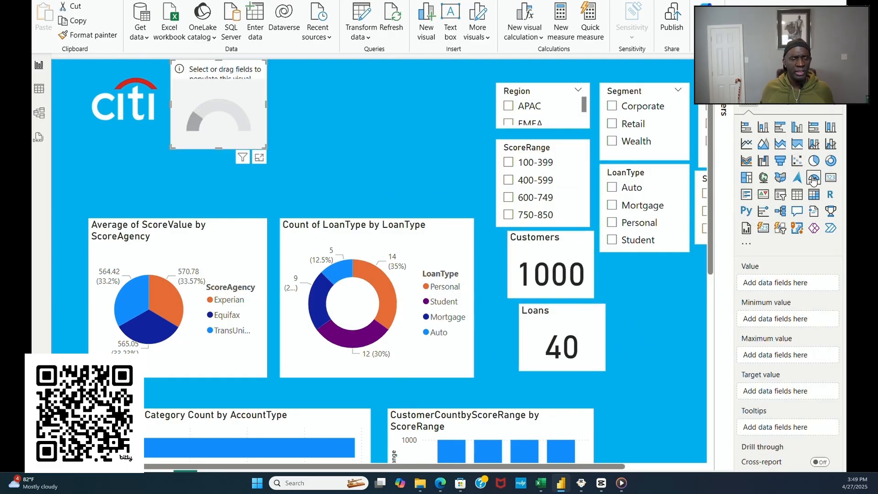
left_click_drag(220, 78, 215, 96)
left_click_drag(267, 128, 431, 131)
left_click_drag(303, 173, 301, 208)
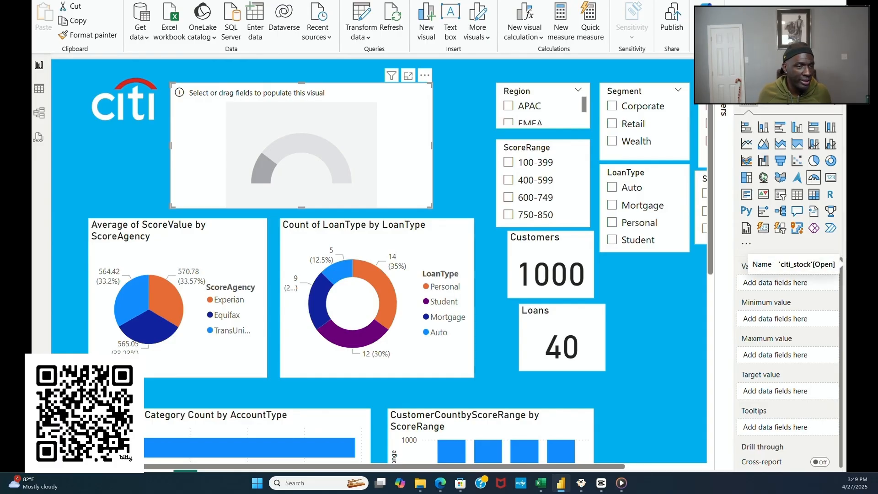
Step: Assign the citi_stock fields to the gauge: Open as value, Low as minimum value and High as maximum value
left_click_drag(840, 261, 787, 283)
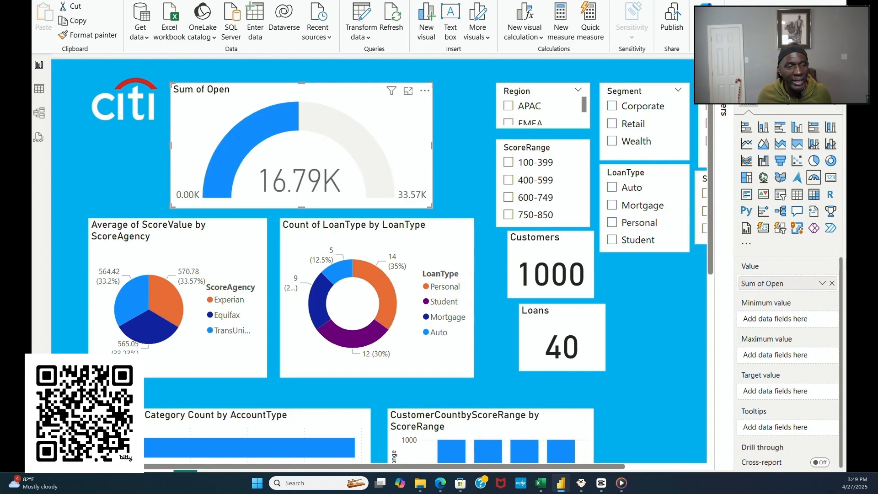
left_click_drag(844, 268, 809, 316)
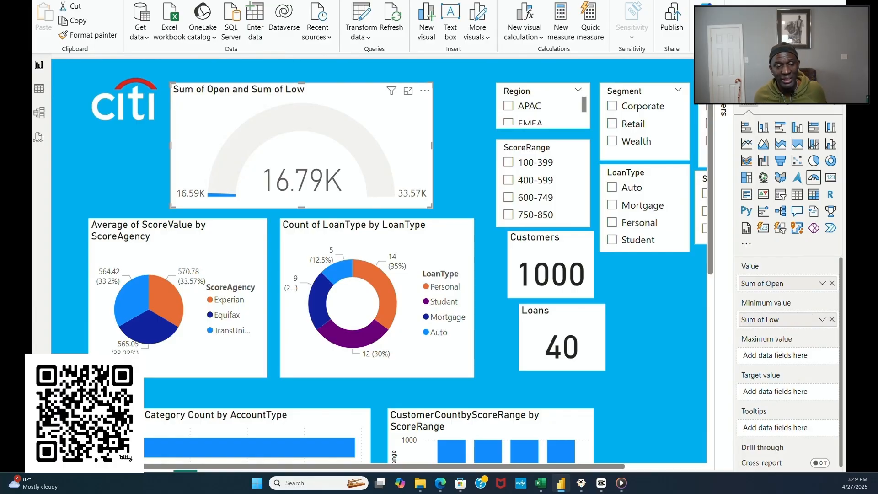
left_click_drag(842, 263, 806, 355)
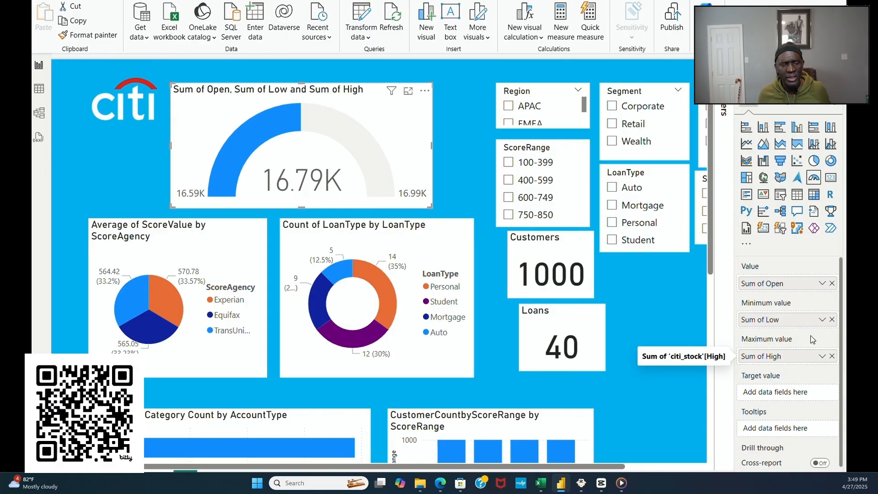
Step: Switch the aggregation of the gauge's Open, Low and High fields to Average
left_click(823, 284)
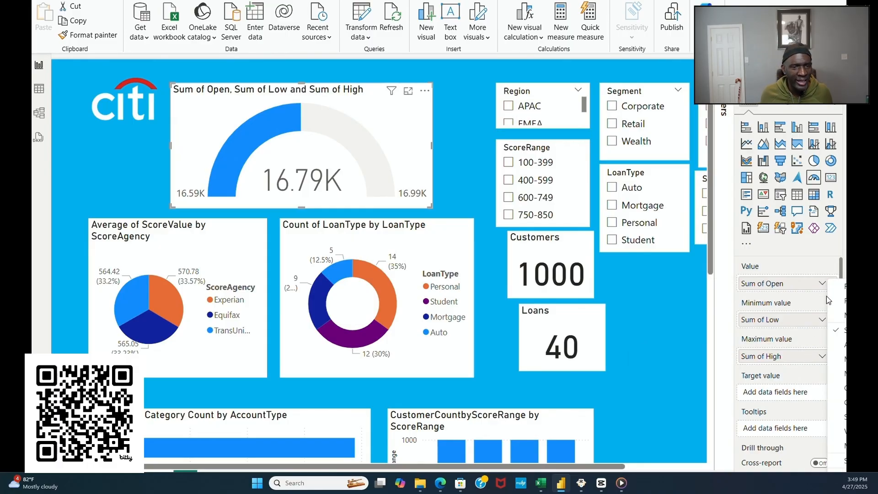
left_click(827, 328)
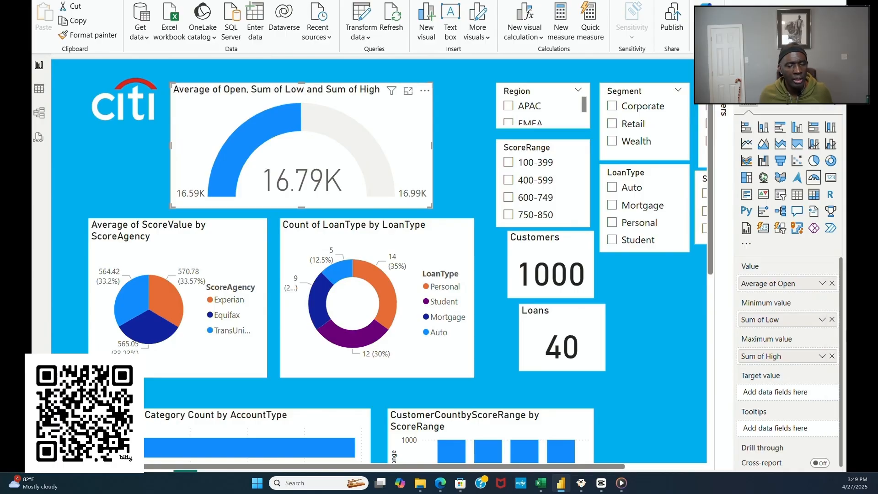
left_click(822, 320)
left_click(839, 186)
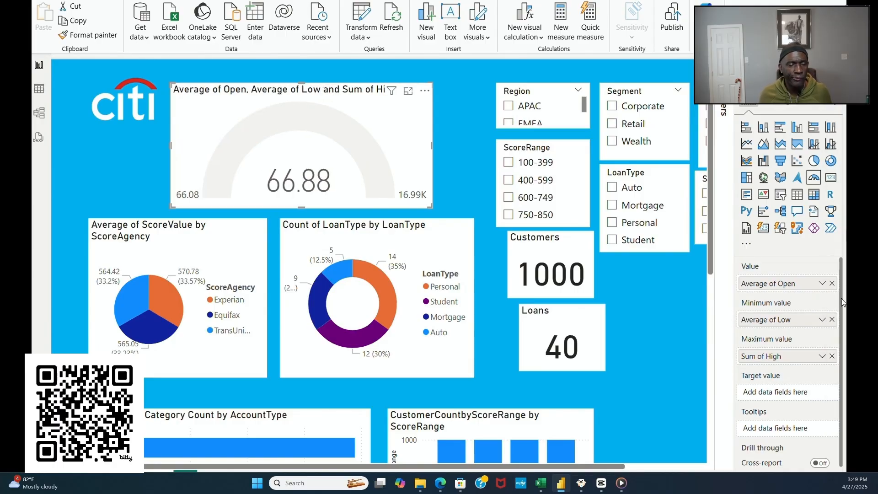
left_click(822, 355)
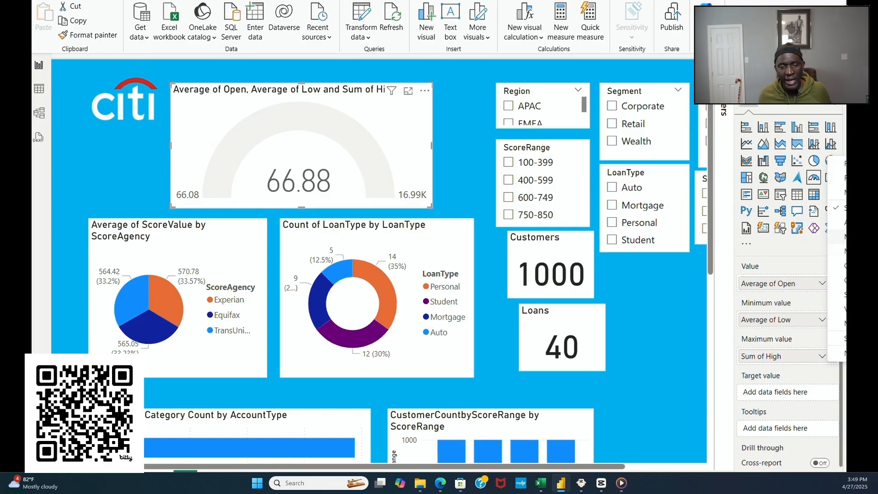
left_click(837, 222)
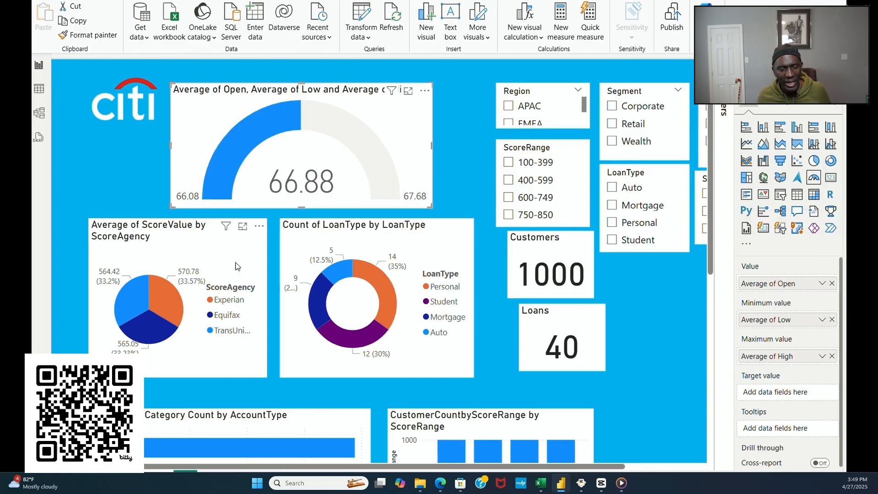
Step: Move the ScoreAgency pie chart and the LoanType donut chart down slightly, and shift the gauge closer above them
left_click(200, 240)
left_click_drag(199, 240, 193, 260)
left_click(351, 231)
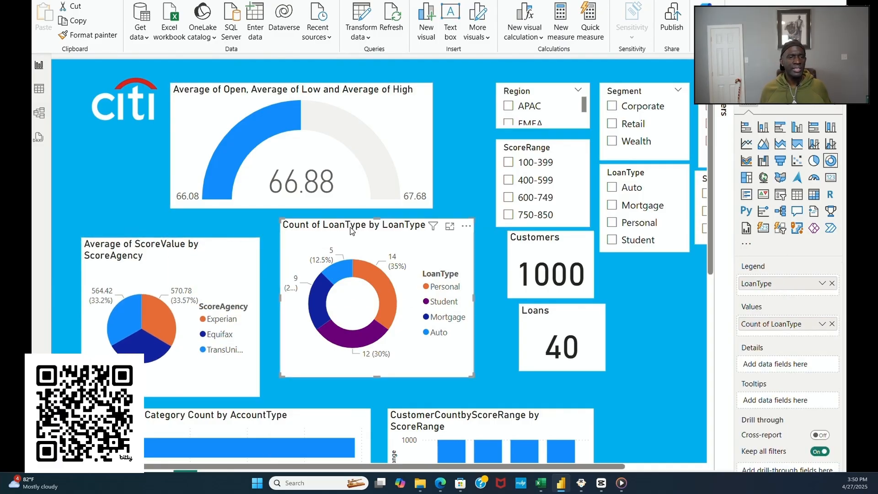
left_click_drag(351, 230, 344, 250)
left_click_drag(315, 106, 331, 116)
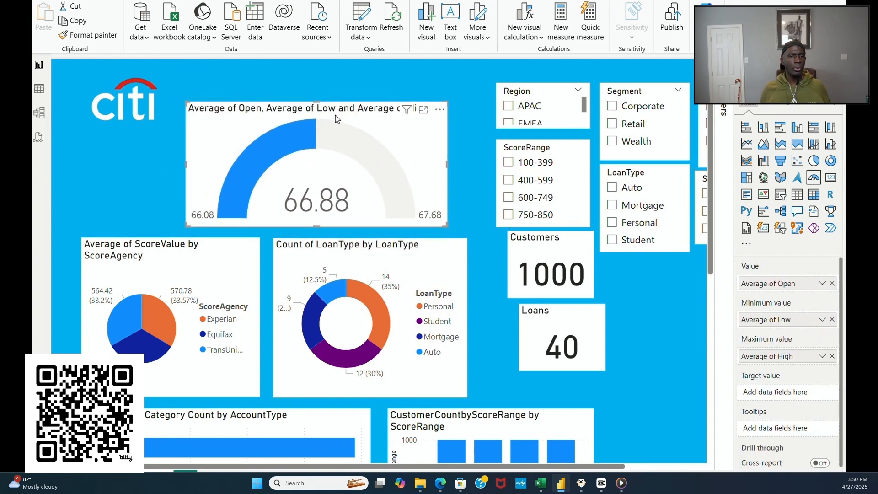
left_click(661, 334)
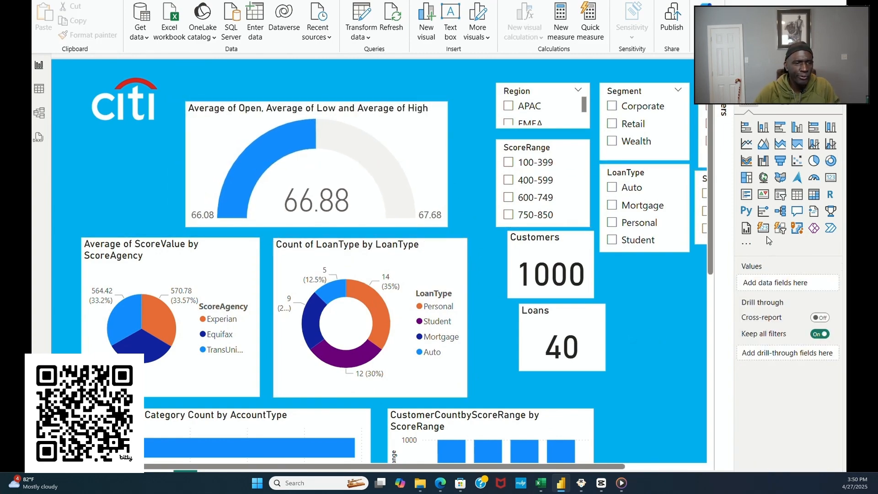
Step: Add a Date slicer with its end date at 3/2/2025, and fit it over the gauge's upper part at the gauge's width
left_click(778, 196)
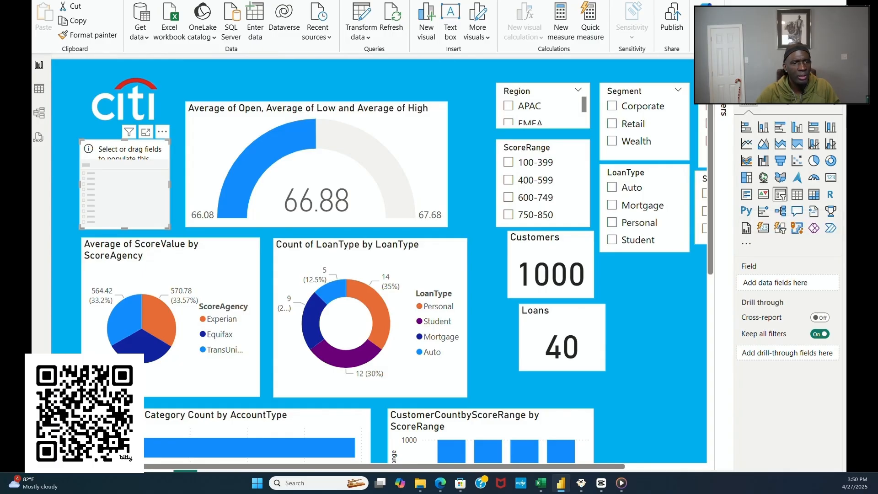
left_click_drag(876, 132, 135, 207)
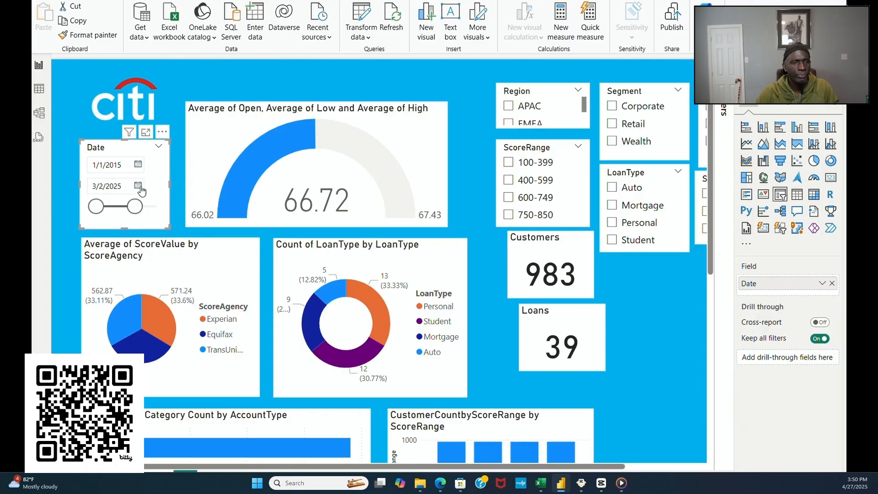
left_click_drag(157, 177, 444, 115)
left_click_drag(365, 83, 363, 105)
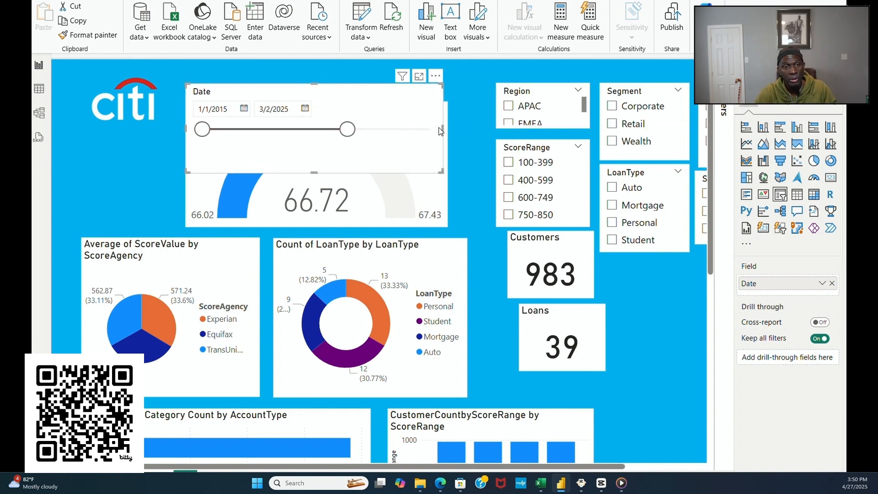
left_click_drag(440, 128, 448, 132)
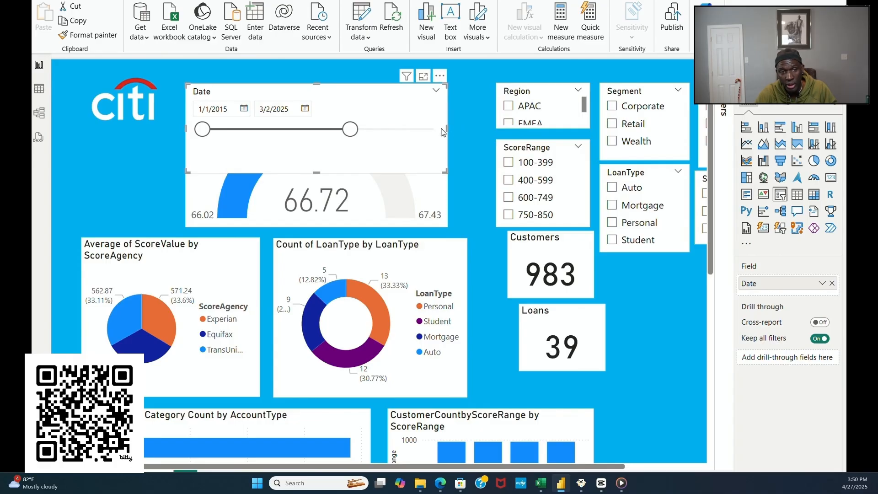
left_click_drag(323, 173, 325, 151)
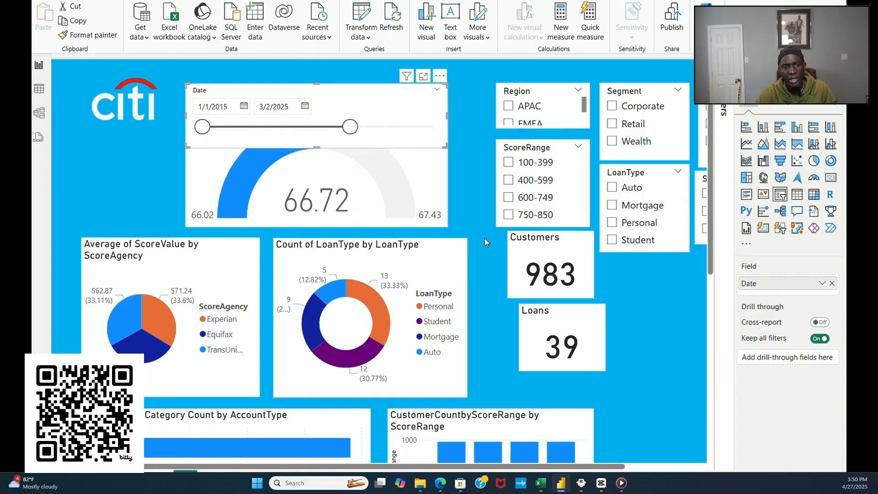
Step: Move the stock gauge down so it sits directly below the Date slicer
scroll(484, 238, "down", 2)
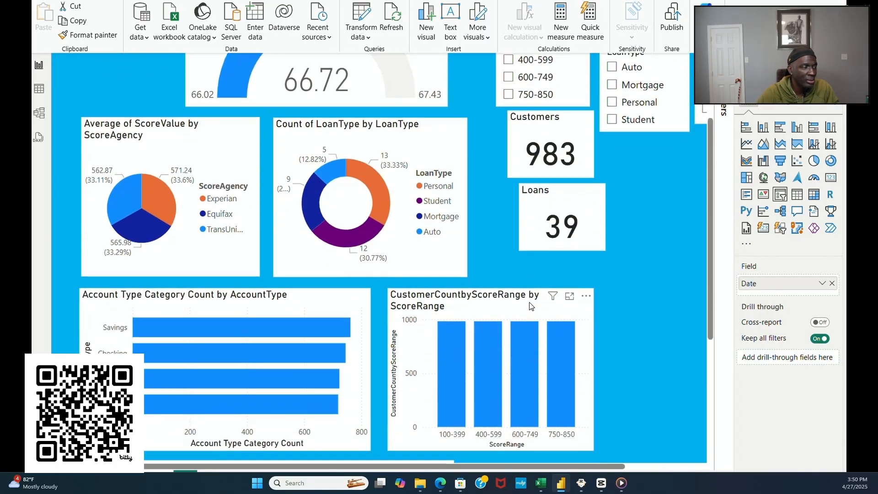
scroll(623, 292, "up", 2)
left_click(416, 184)
left_click_drag(416, 183, 413, 236)
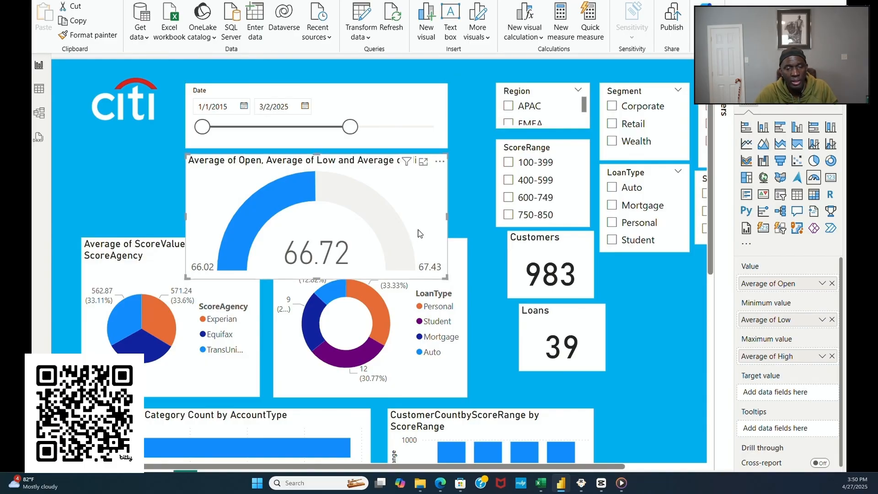
Step: Change the gauge's title text to "Stock Price"
mouse_move(393, 262)
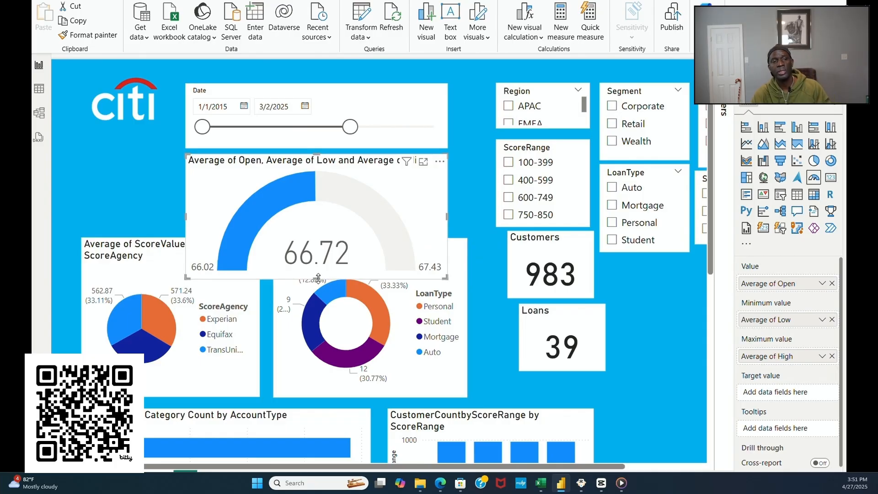
left_click(783, 106)
left_click(787, 151)
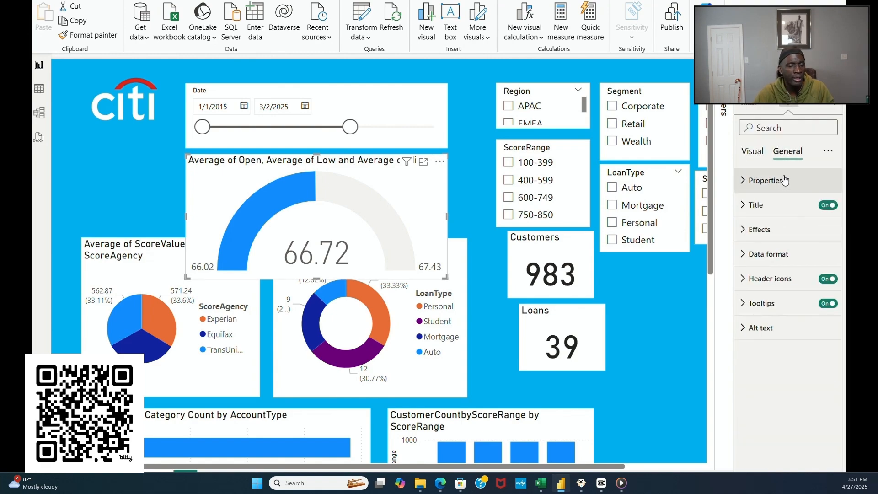
left_click(768, 204)
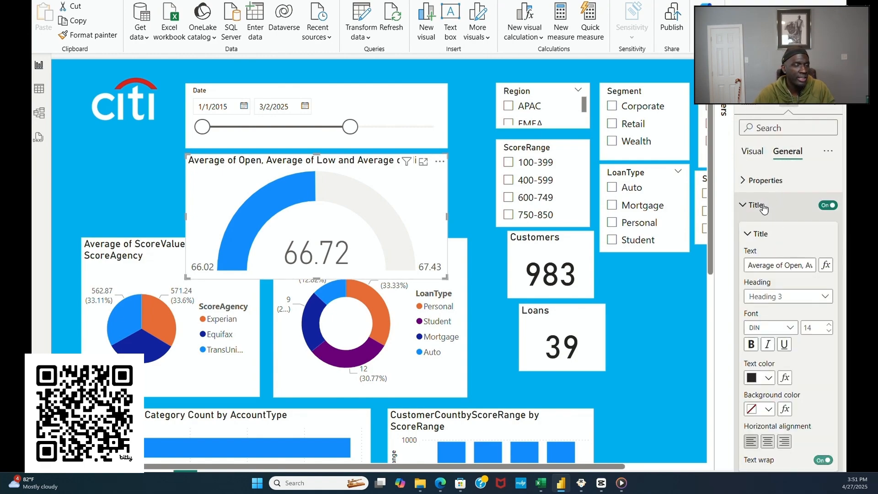
triple_click(778, 261)
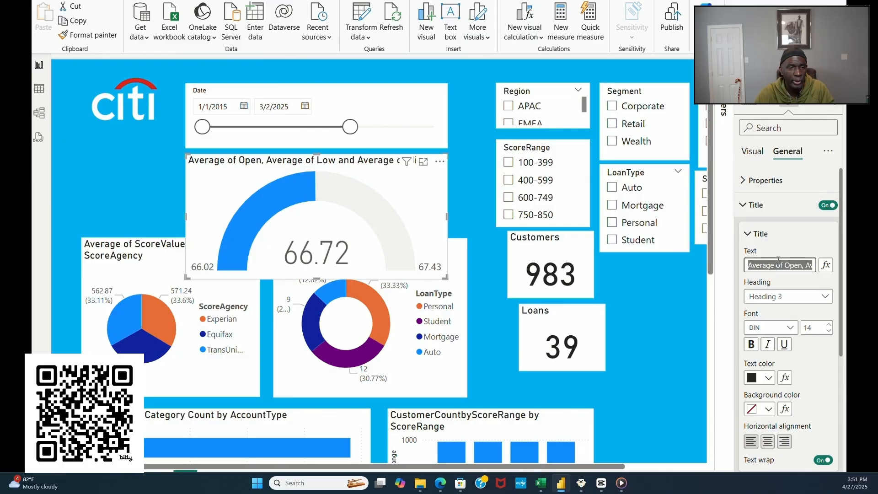
type("Stock Price")
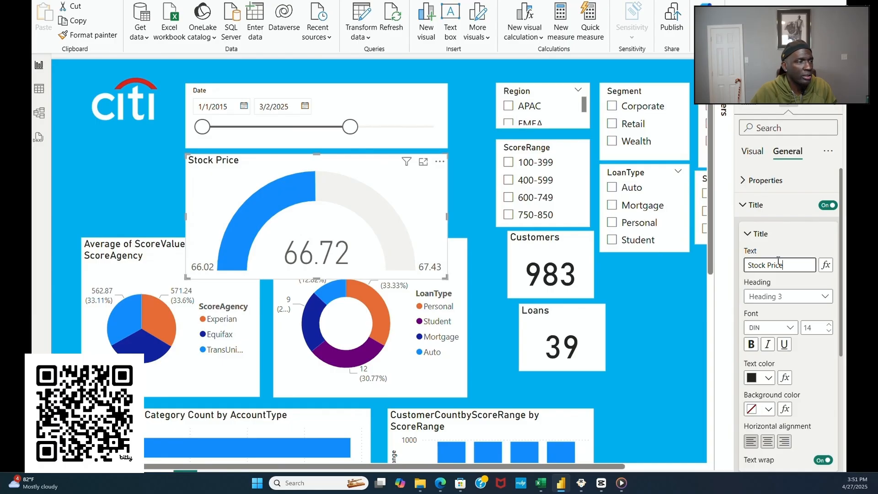
Step: Lower the ScoreAgency pie chart and move the Date slicer to just below the Citi logo
scroll(709, 317, "down", 5)
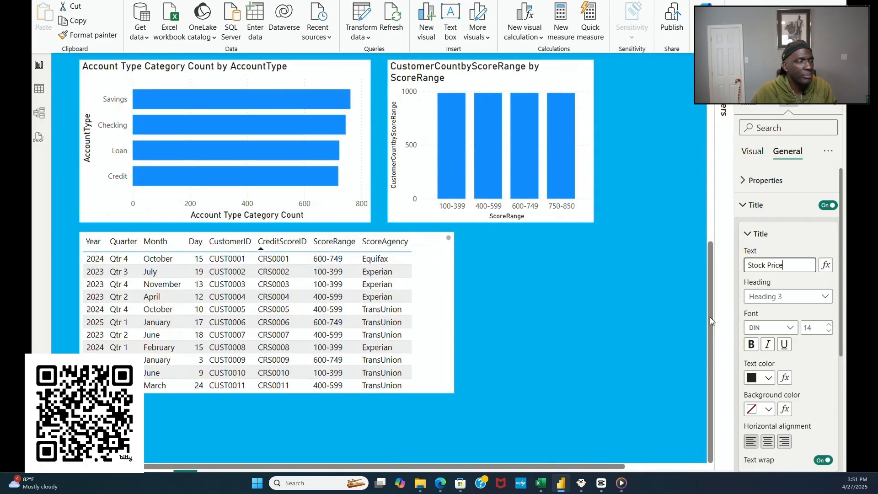
scroll(653, 299, "up", 5)
scroll(656, 288, "up", 1)
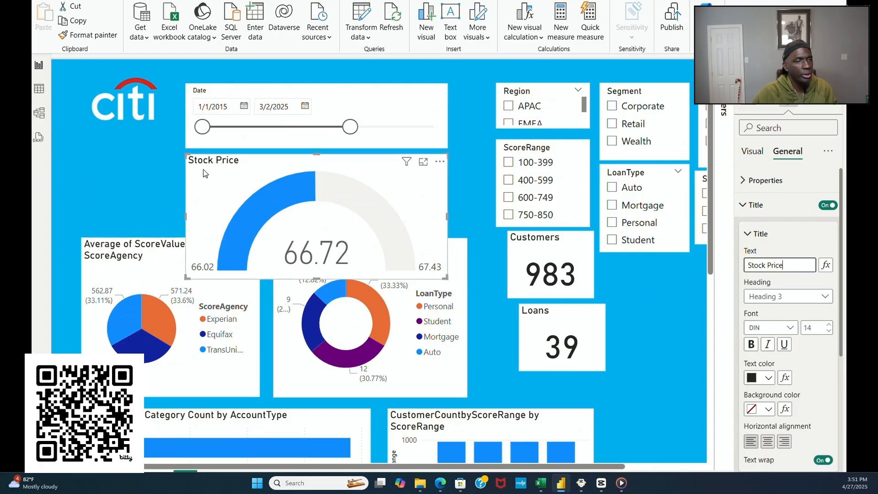
left_click_drag(337, 91, 235, 139)
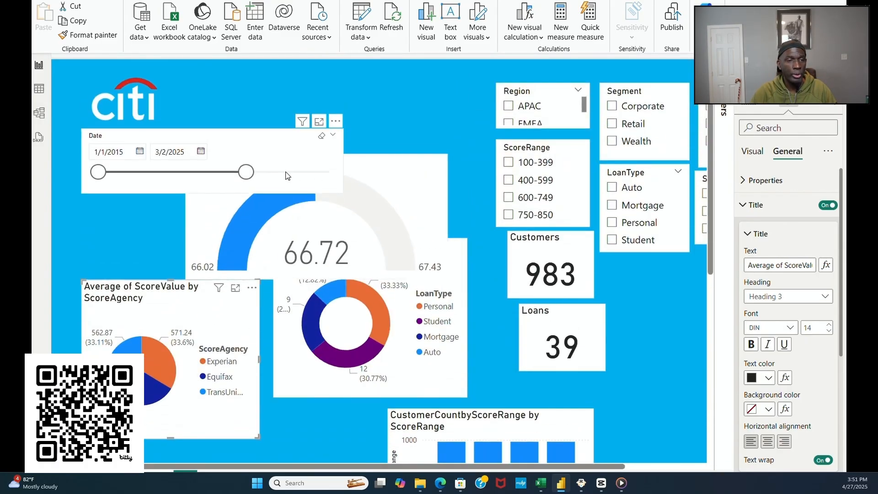
left_click(289, 142)
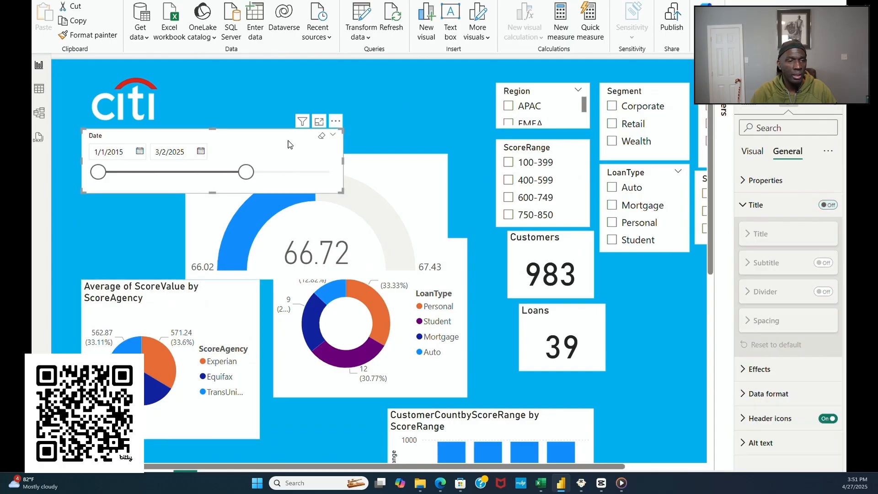
Step: Set the Date slicer's height to 55 and its width to 200
left_click(754, 151)
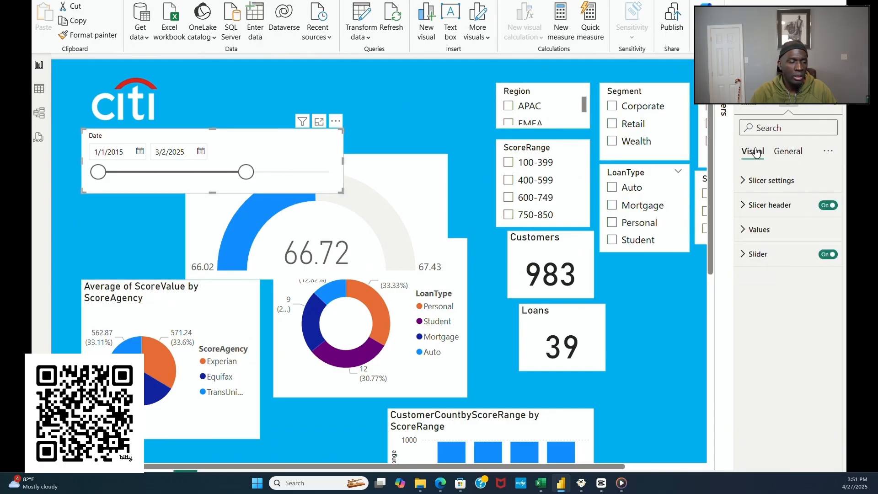
left_click(788, 152)
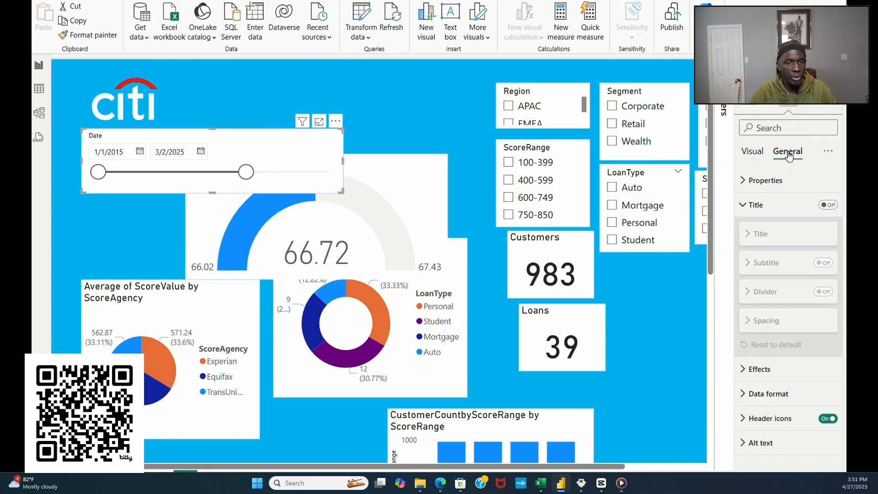
left_click(743, 182)
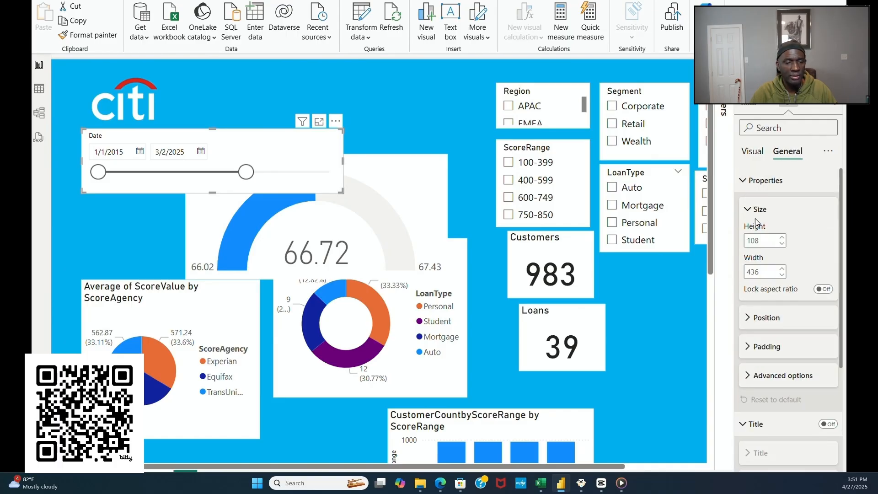
double_click(769, 241)
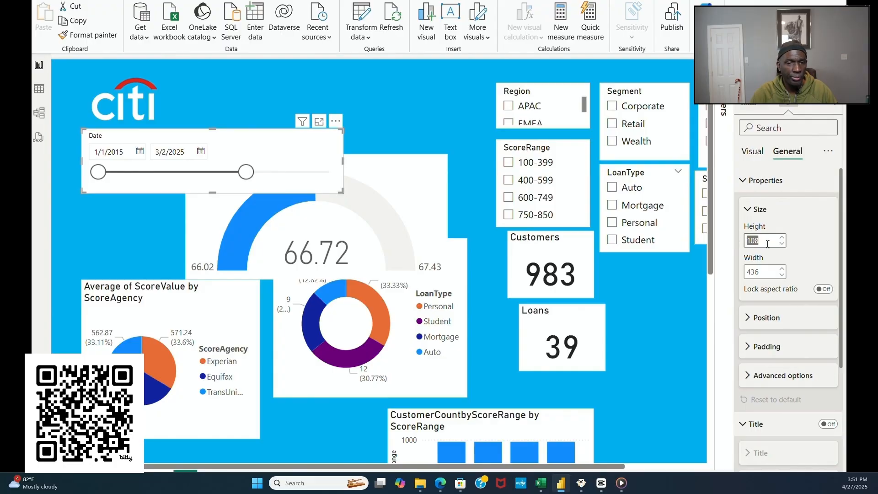
type("55")
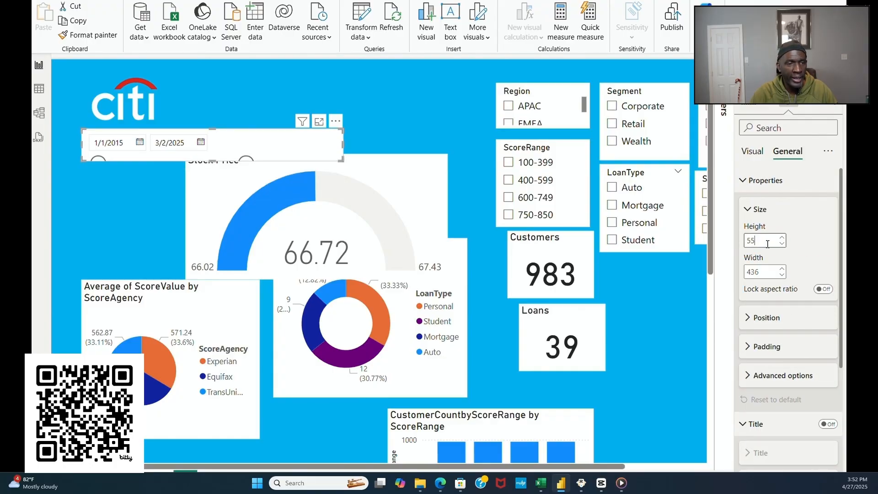
double_click(765, 273)
type("2")
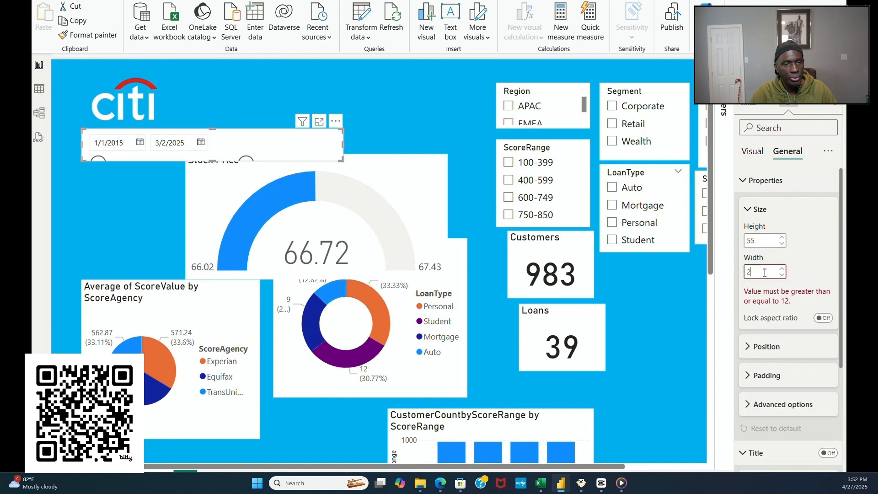
type("00")
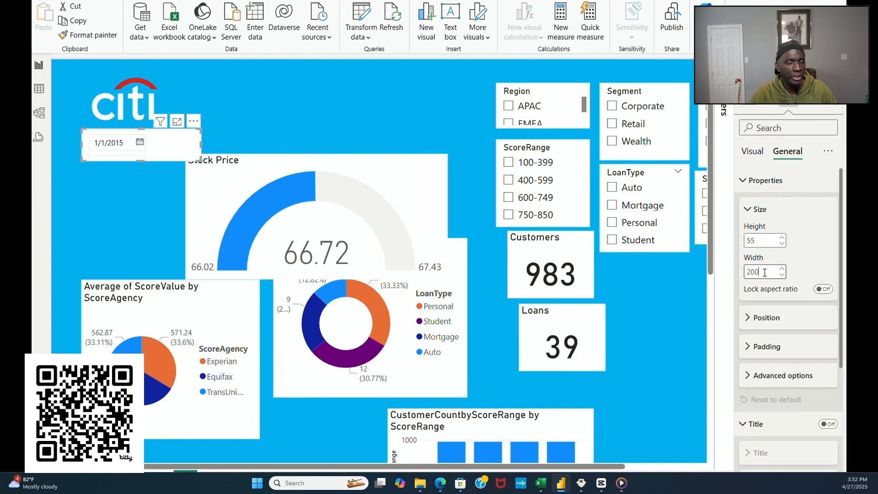
Step: Widen the Date slicer to the ScoreAgency pie chart's width and make it tall enough to fit its header and slider
left_click(753, 152)
left_click(750, 182)
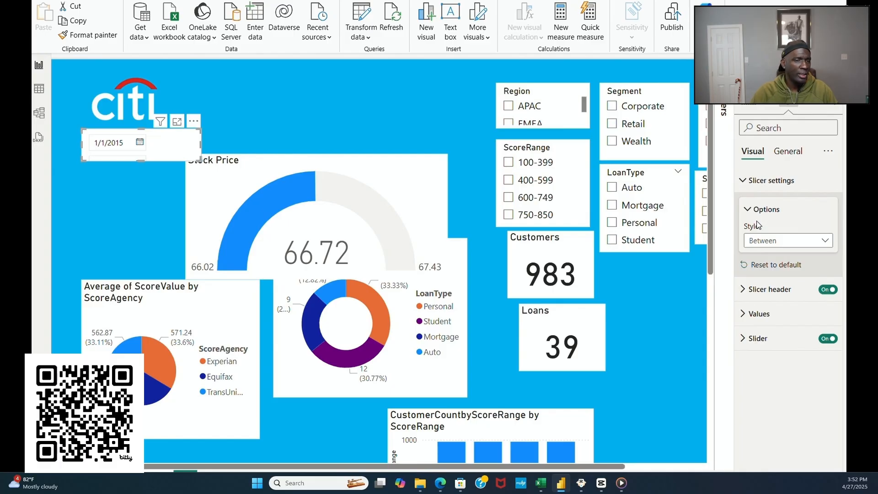
left_click(759, 314)
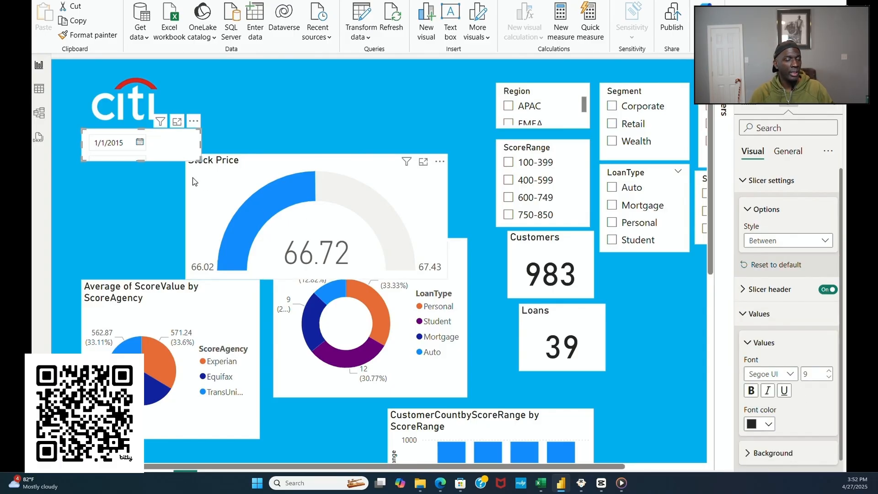
left_click_drag(204, 145, 260, 158)
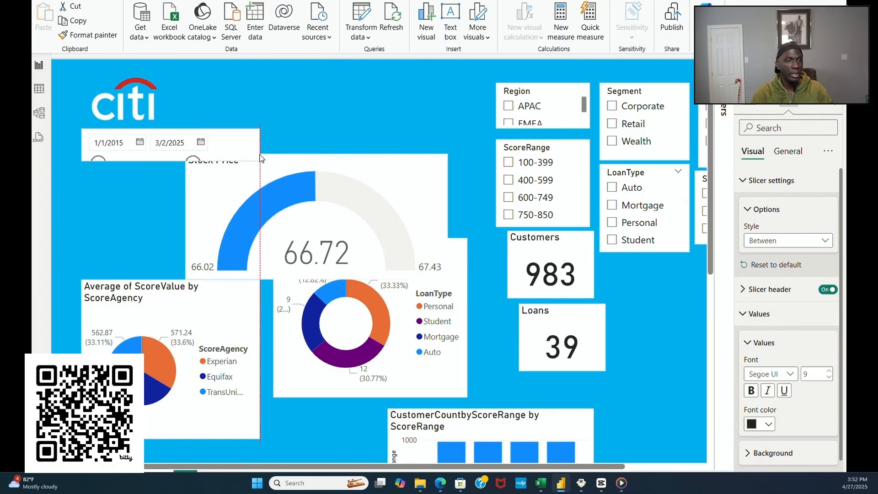
left_click_drag(160, 164, 165, 186)
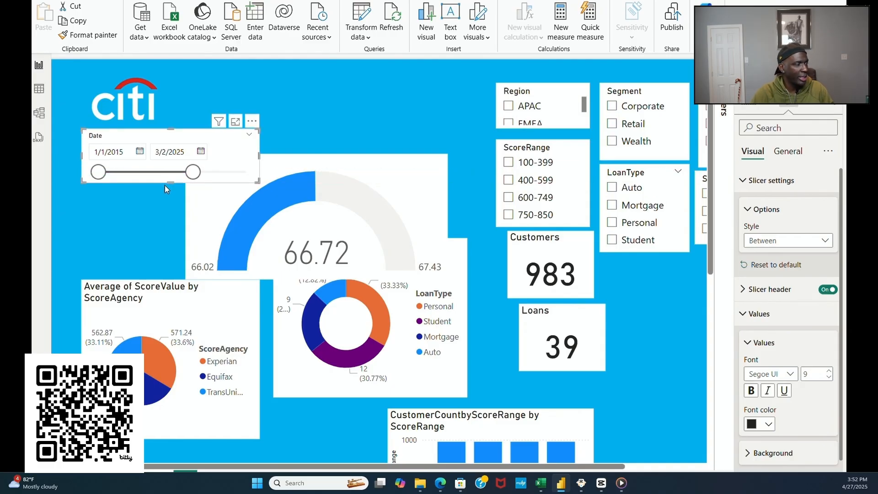
Step: Lower the ScoreAgency pie and LoanType donut, and fit the Stock Price gauge directly below the Date slicer at the slicer's width
left_click_drag(163, 292, 161, 355)
left_click_drag(467, 282, 464, 373)
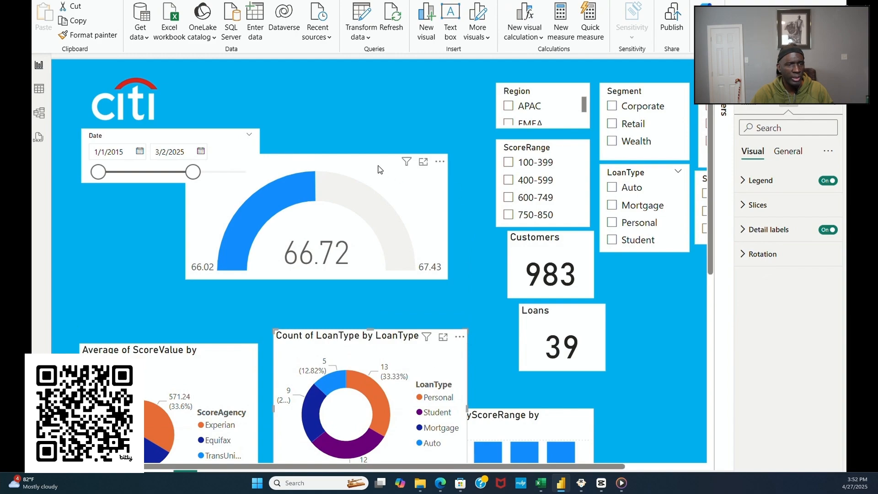
left_click_drag(380, 167, 272, 202)
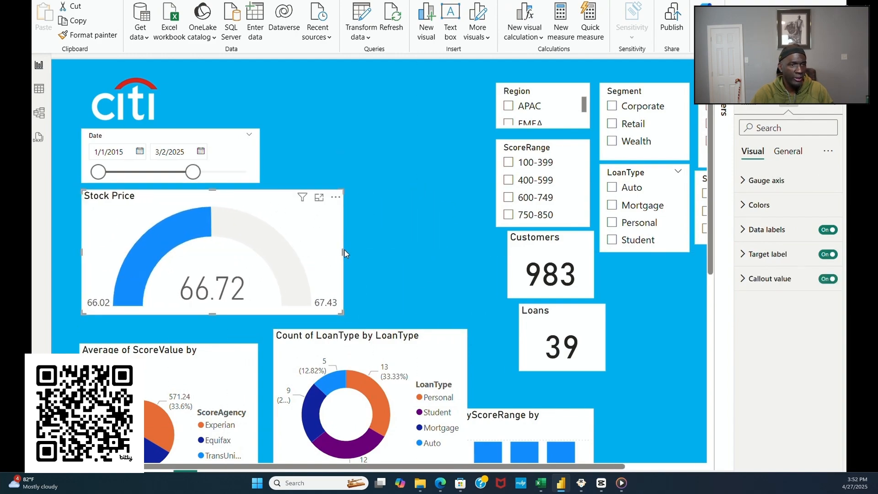
left_click_drag(343, 250, 259, 252)
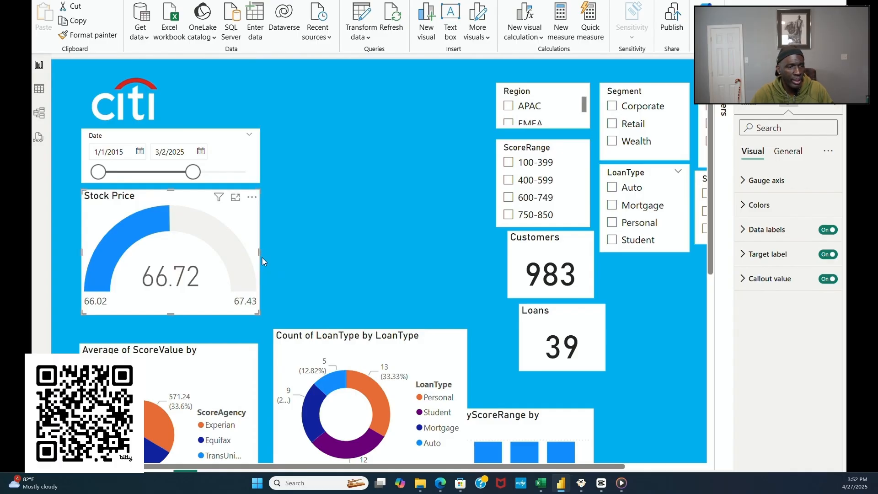
left_click(290, 247)
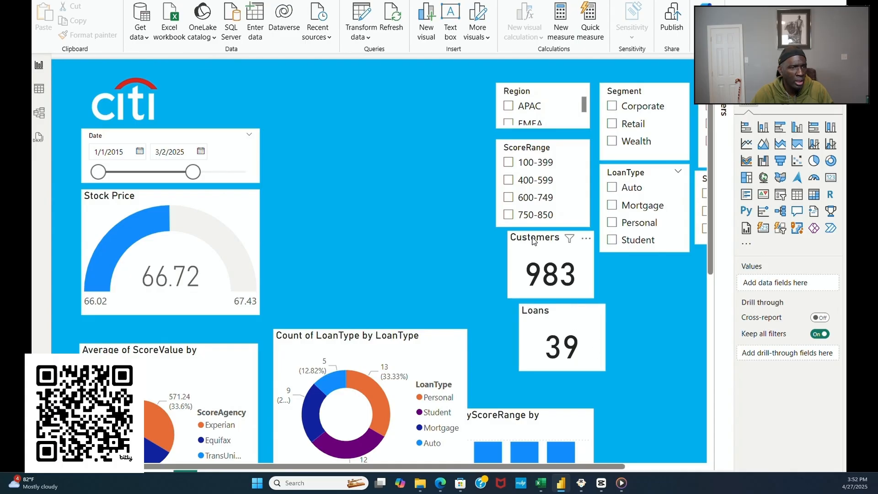
Step: Move the Region slicer beside the Citi logo, just above the Date slicer
left_click(538, 91)
left_click_drag(538, 92, 235, 88)
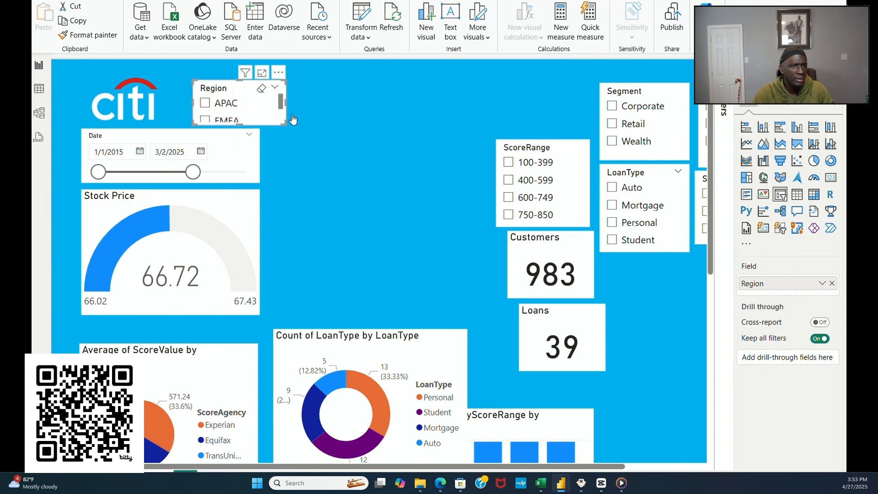
left_click(634, 87)
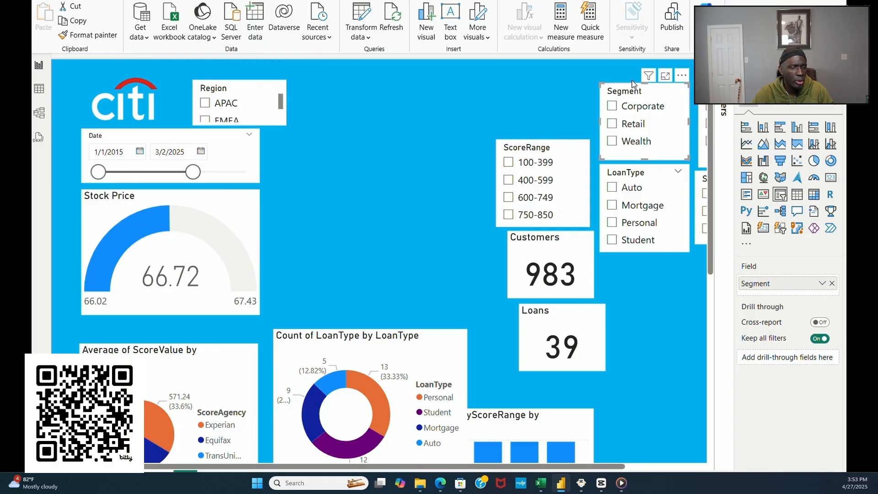
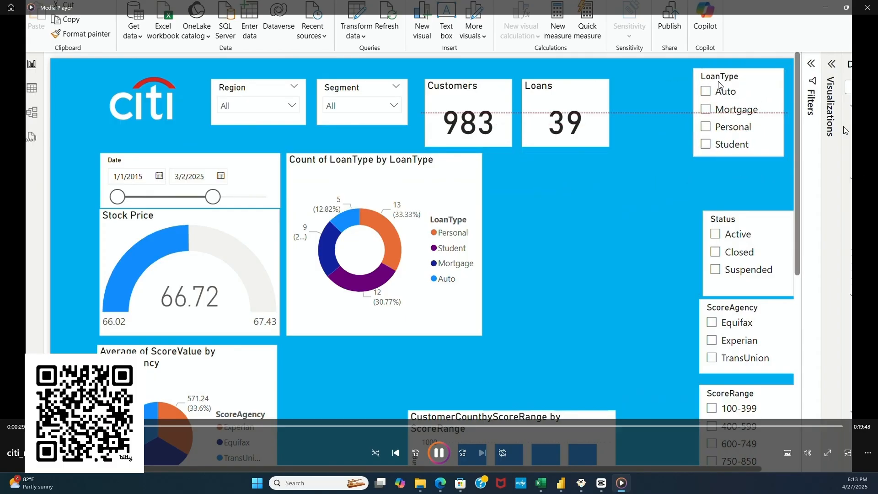
left_click(846, 7)
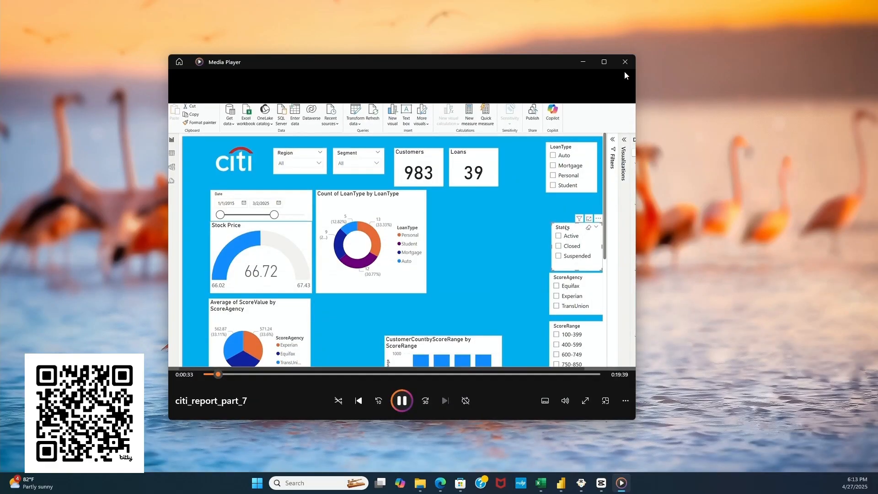
left_click(604, 62)
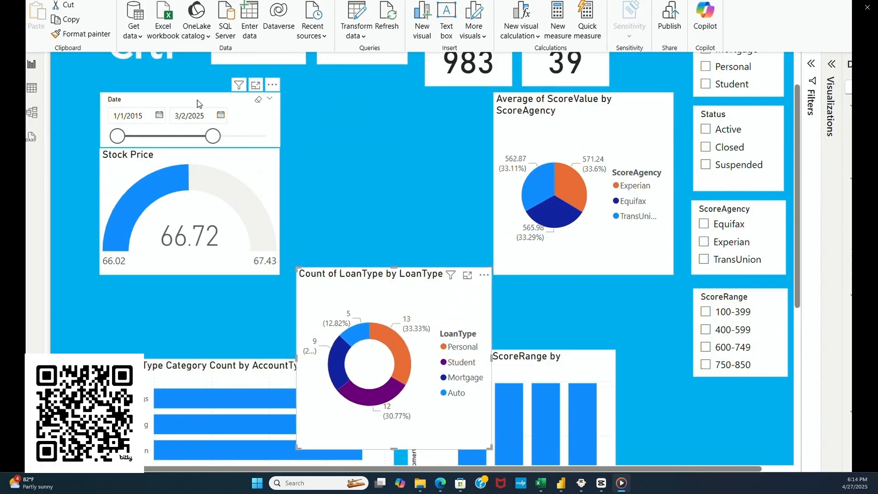
Step: Place the Date slicer just above the Stock Price gauge and move the LoanType donut between the gauge and the ScoreAgency pie
left_click_drag(365, 91, 197, 93)
left_click_drag(377, 284, 369, 108)
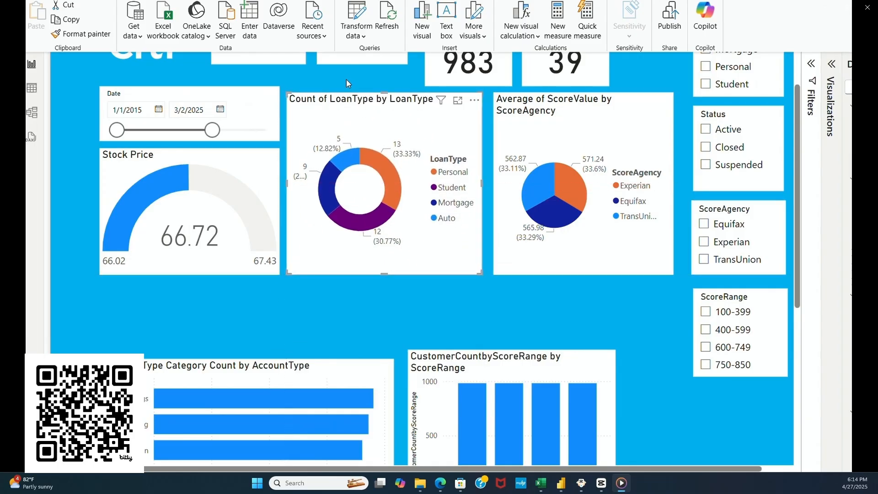
Step: Shorten the Customers and Loans cards to the same height as the Region and Segment slicers
scroll(356, 76, "up", 2)
left_click(360, 97)
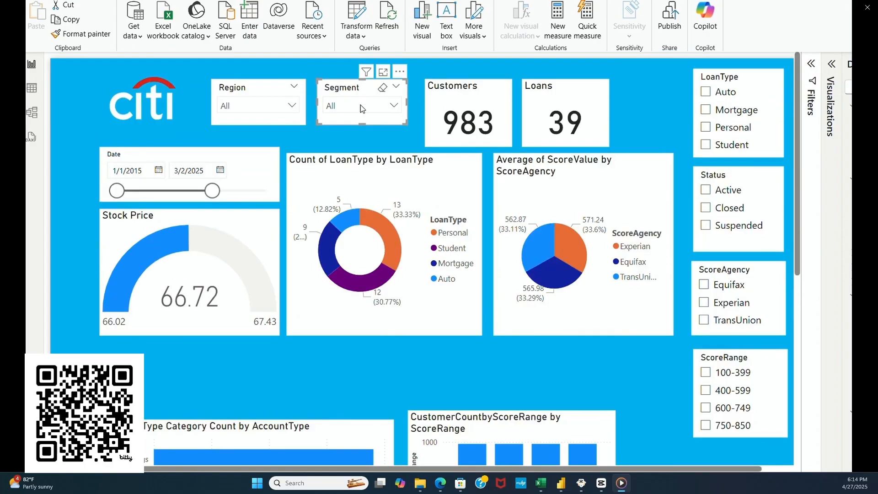
left_click(469, 142)
left_click_drag(469, 139, 482, 122)
left_click(567, 89)
left_click_drag(567, 146, 561, 125)
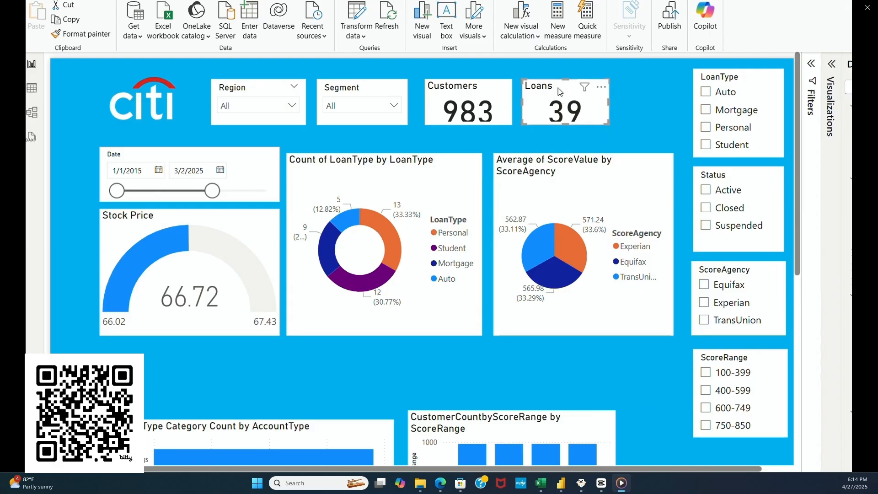
Step: Spread the Loans and Customers cards and the Segment and Region slicers across one row, aligned with the LoanType slicer's upper edge
left_click_drag(556, 87, 620, 82)
left_click_drag(459, 89, 488, 78)
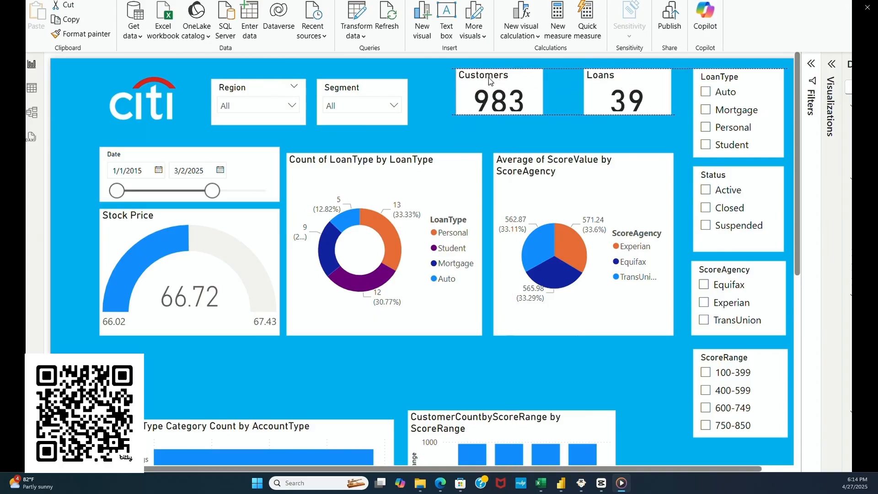
left_click_drag(356, 91, 369, 80)
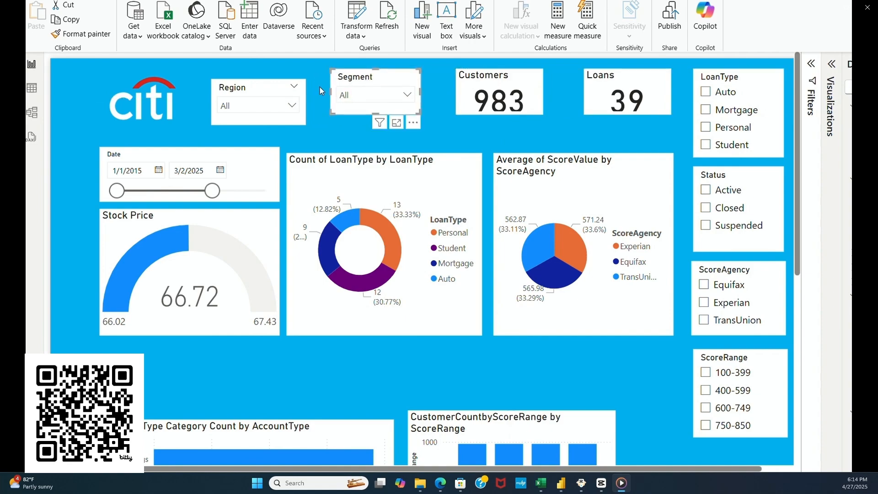
left_click_drag(251, 88, 245, 77)
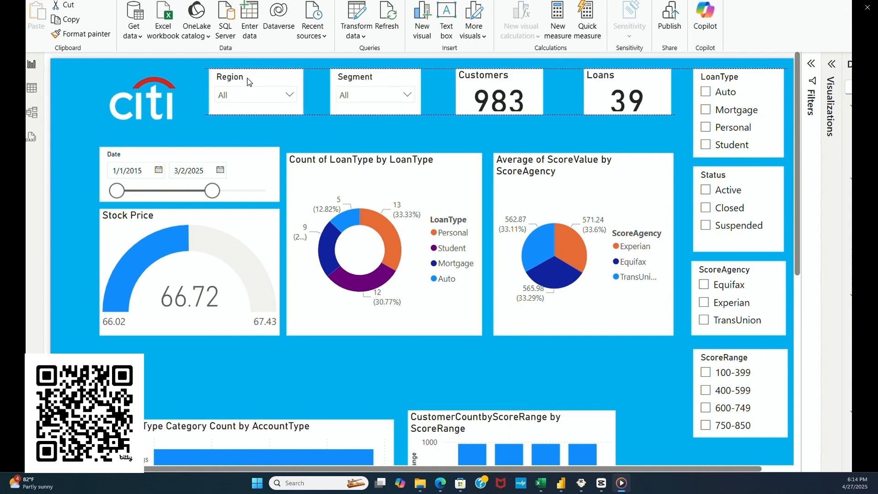
Step: Shrink the Citi logo image from its upper and lower edges so it fits the row of slicers and cards
left_click(164, 83)
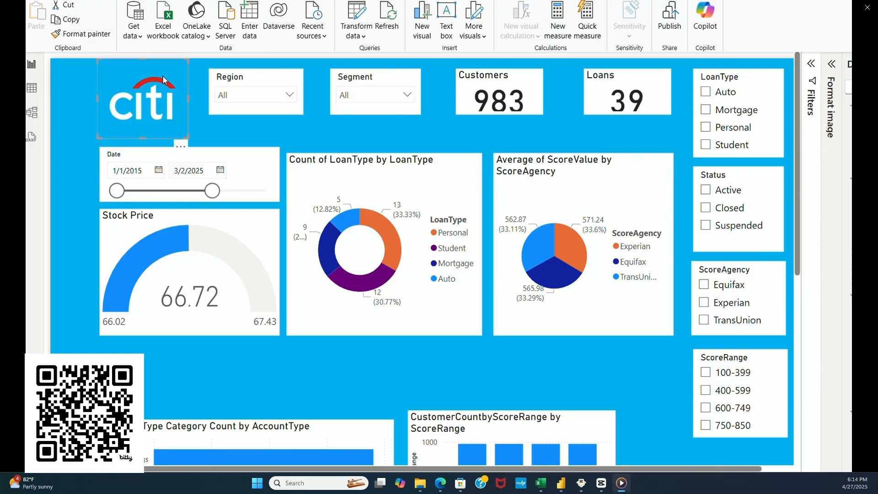
left_click_drag(144, 59, 144, 69)
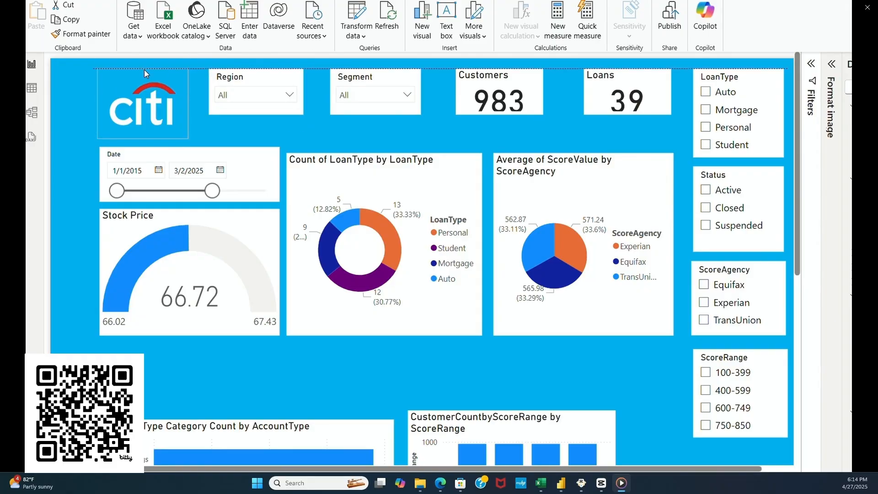
left_click_drag(143, 136, 148, 114)
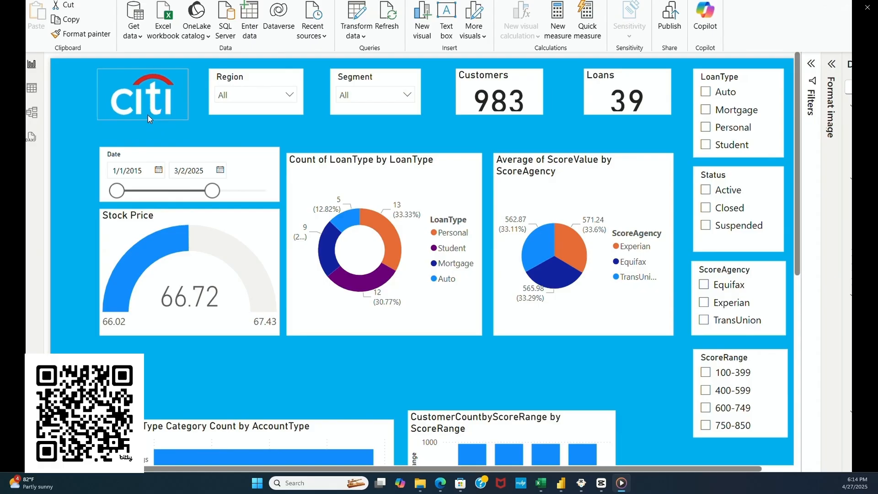
left_click(636, 359)
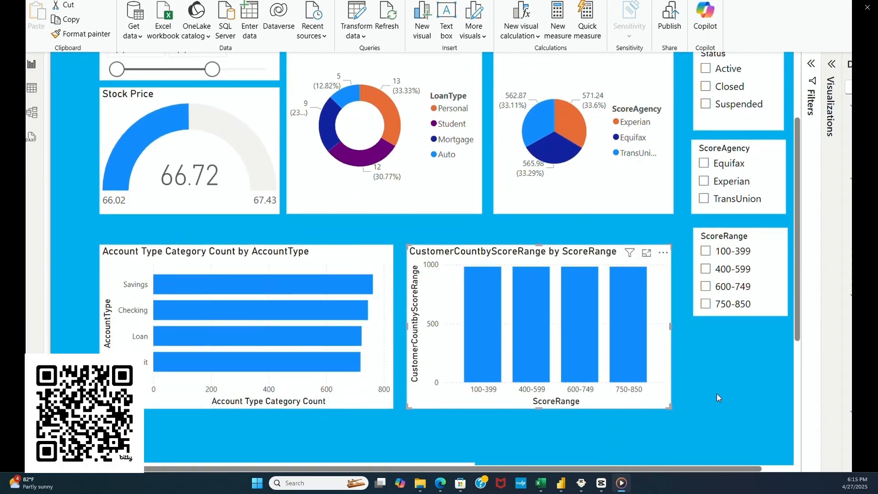
Step: Sort the credit score table by ScoreRange and move it up to just below the AccountType bar chart
scroll(718, 399, "down", 1)
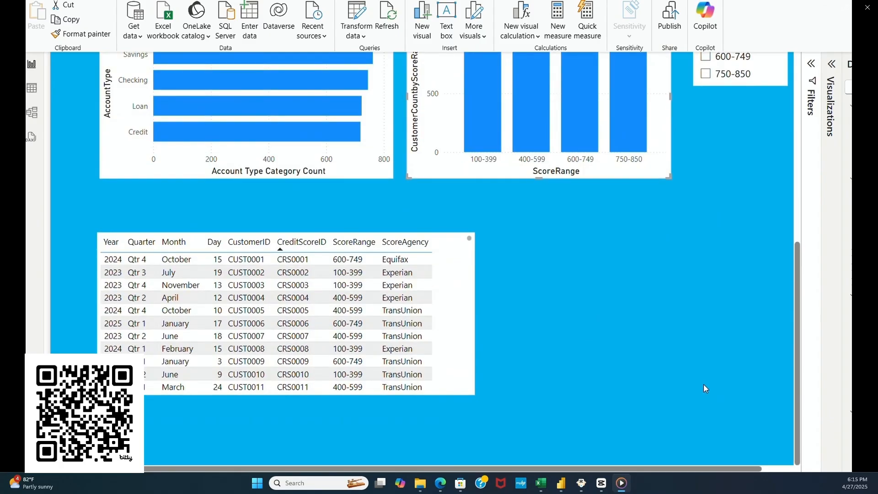
left_click(356, 242)
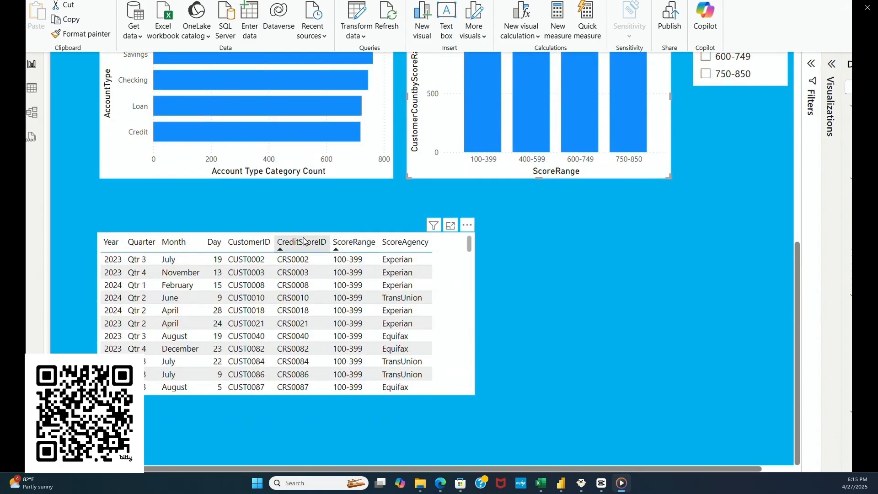
left_click_drag(467, 339, 470, 300)
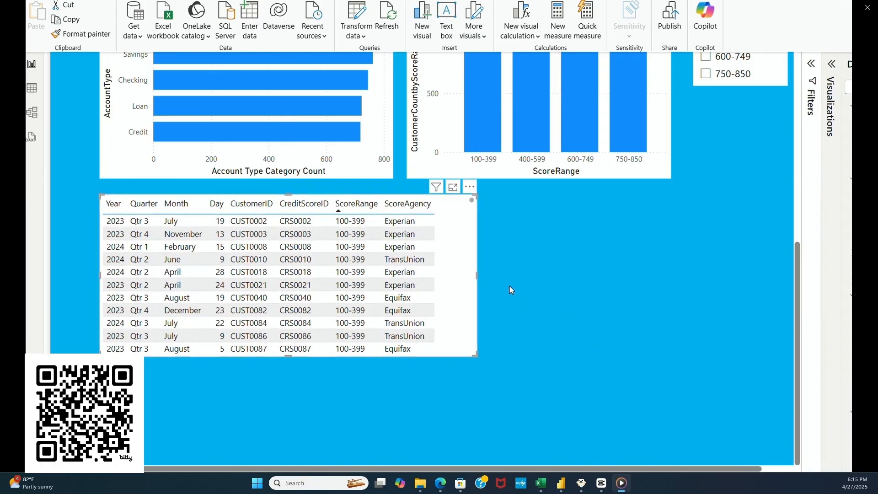
Step: Widen the credit score table to reach the outer edge of the ScoreRange column chart
left_click_drag(477, 276, 675, 273)
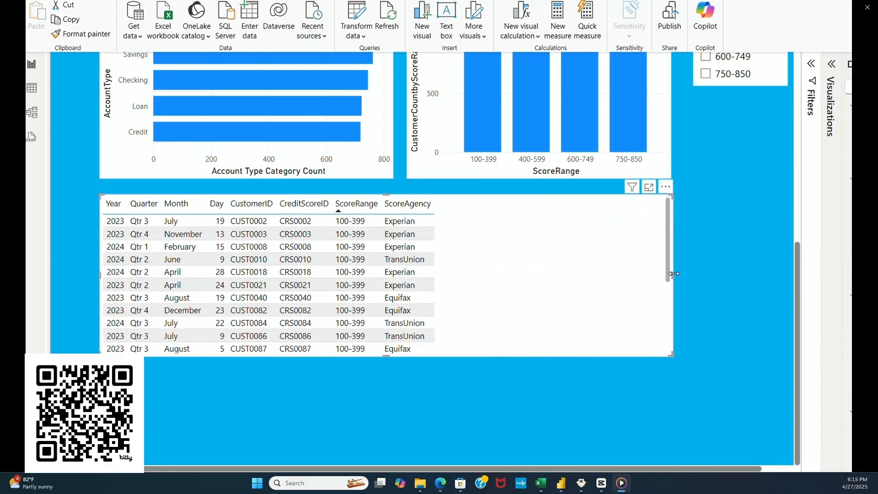
left_click(737, 322)
scroll(736, 321, "up", 5)
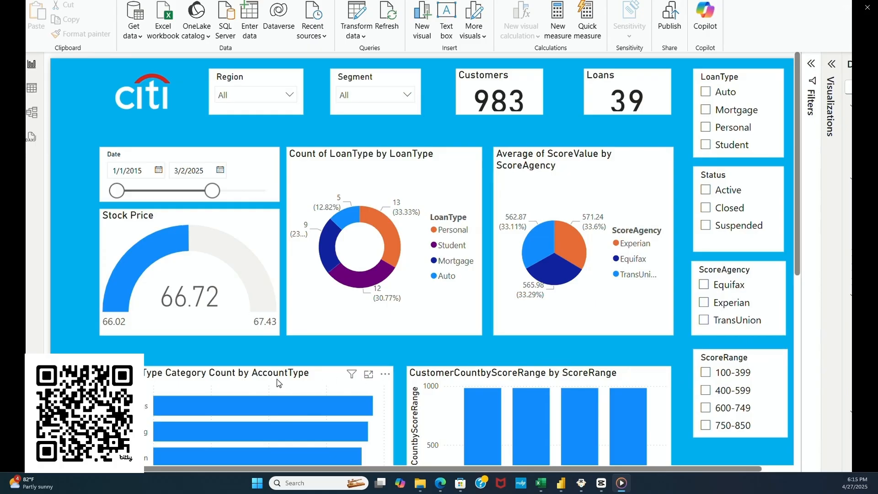
Step: Move the AccountType and ScoreRange charts up under the gauge and pie charts, and widen the ScoreRange chart to the pie chart's outer edge
left_click_drag(275, 380, 276, 366)
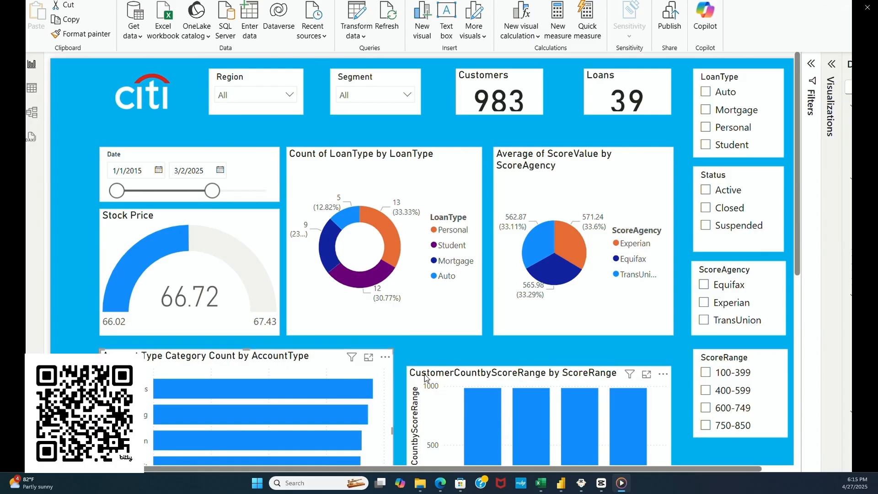
left_click_drag(441, 375, 438, 359)
left_click_drag(665, 430, 672, 430)
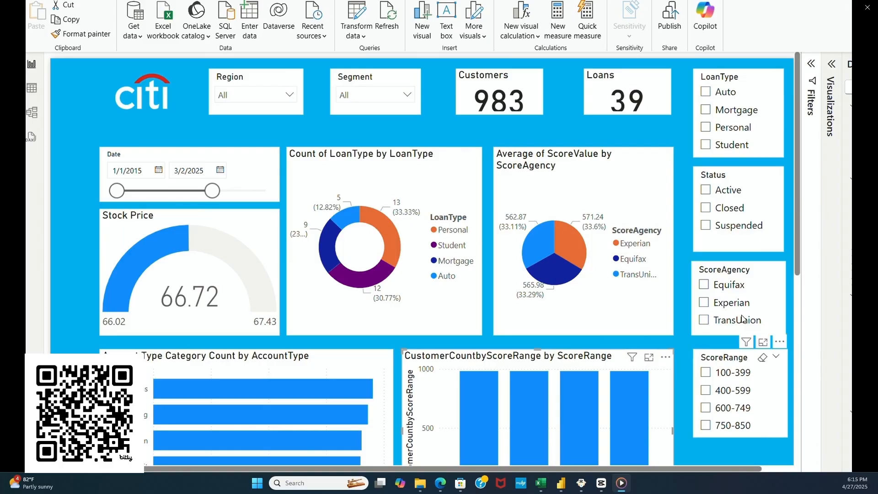
scroll(714, 335, "down", 2)
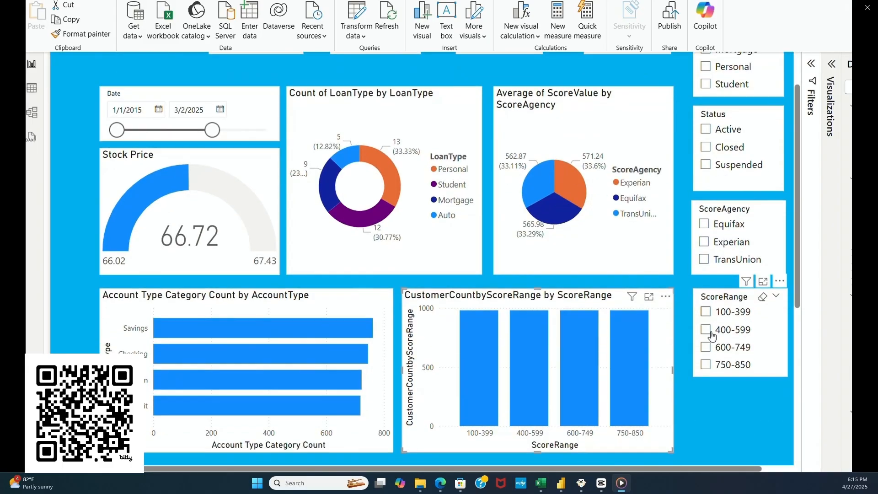
Step: Set the Customers card's callout value font size to 30
scroll(595, 229, "up", 2)
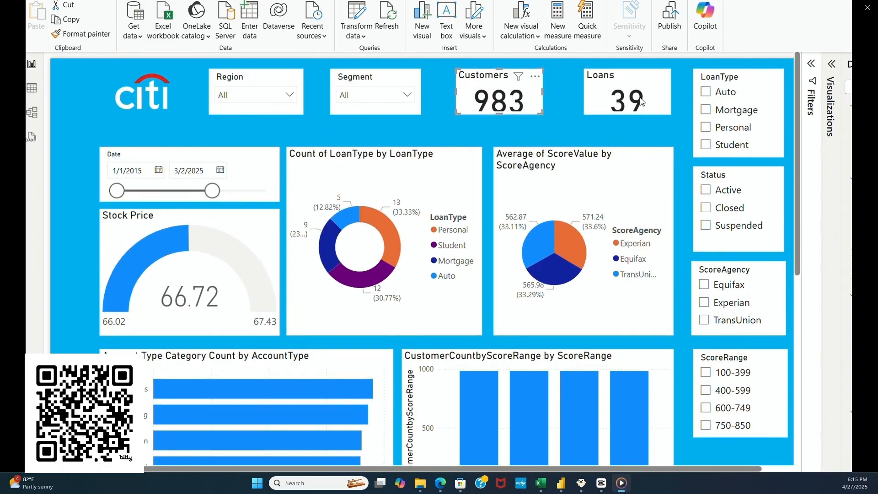
left_click(831, 64)
left_click(788, 97)
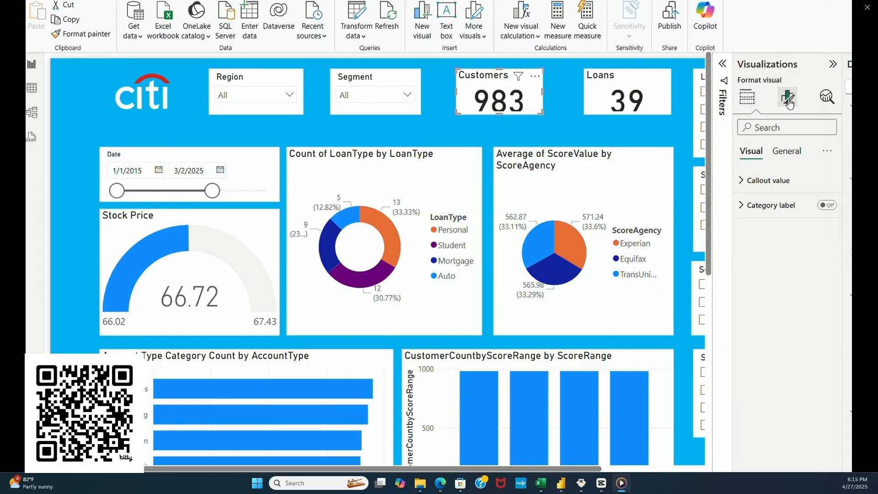
left_click(787, 153)
left_click(747, 156)
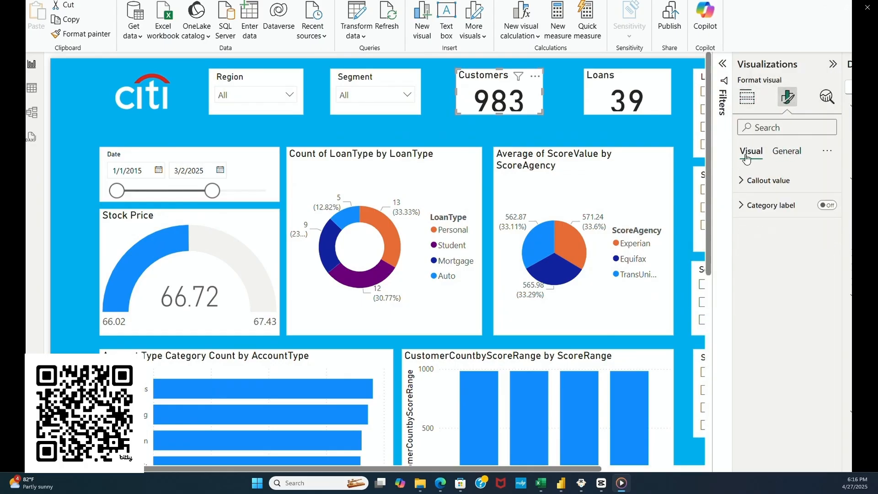
left_click(750, 181)
double_click(817, 223)
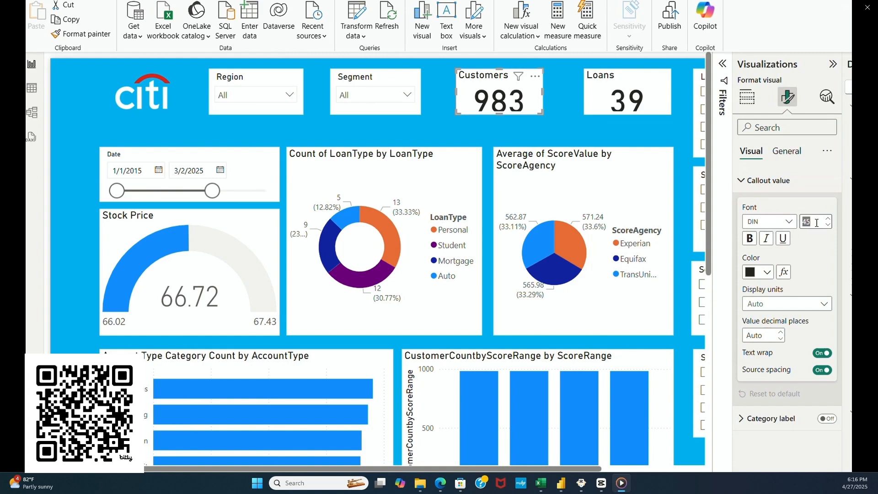
type("30")
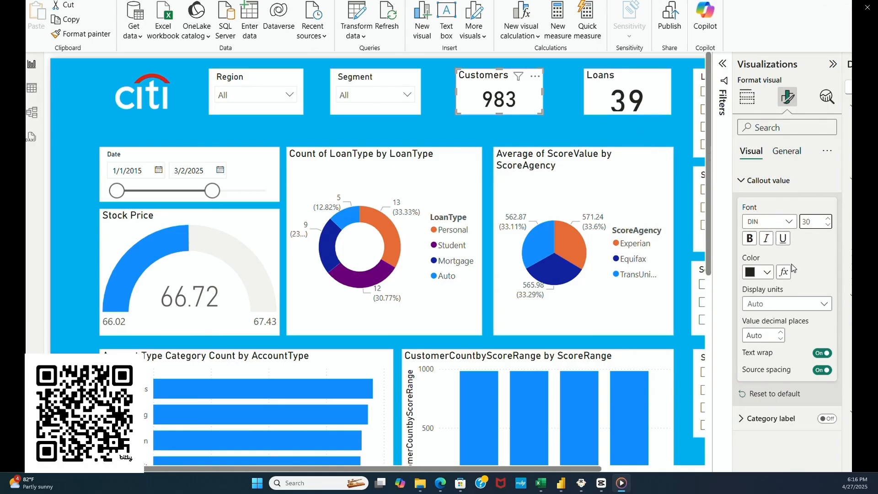
Step: Reduce the Customers card's title font size to 10
left_click(787, 151)
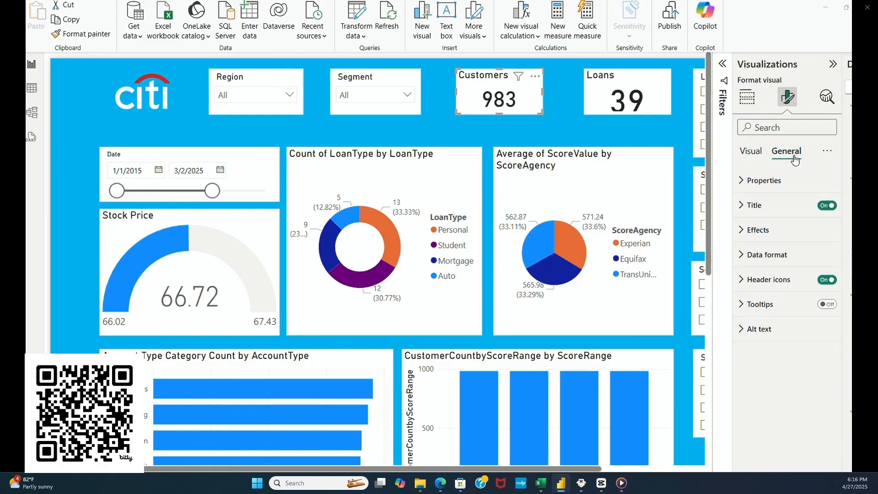
left_click(761, 209)
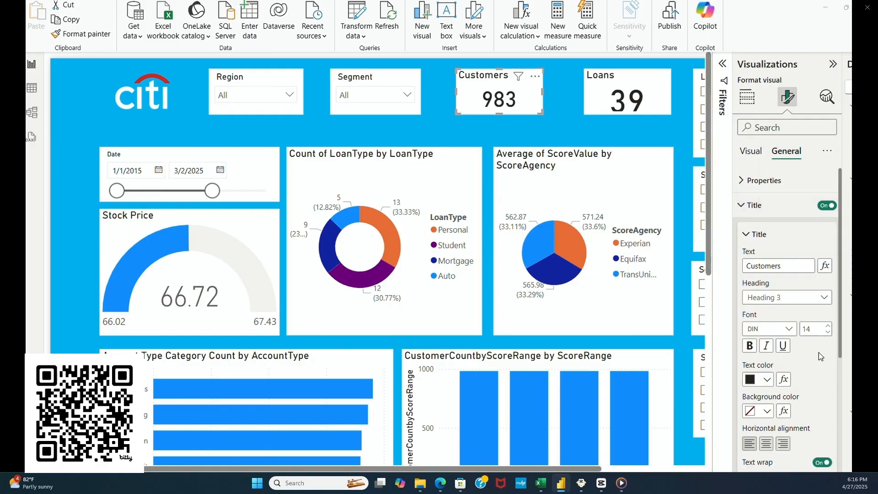
left_click(829, 333)
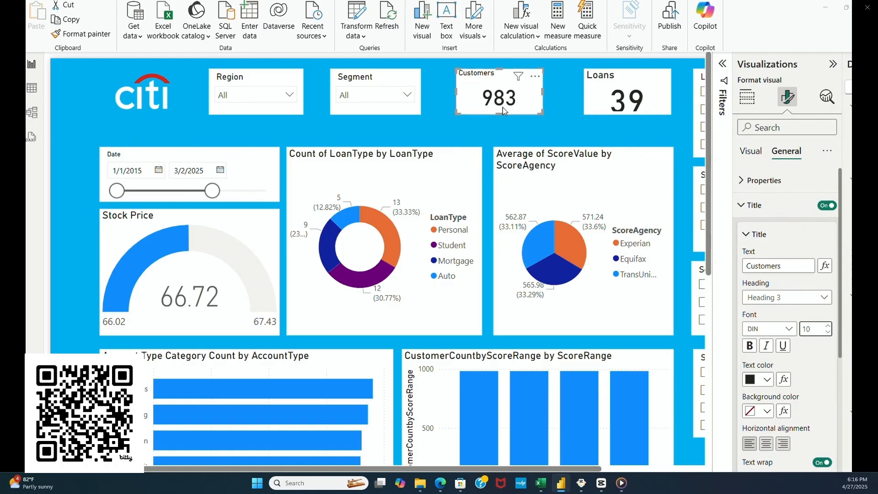
Step: Reduce the Loans card's title font size to 10
left_click(600, 94)
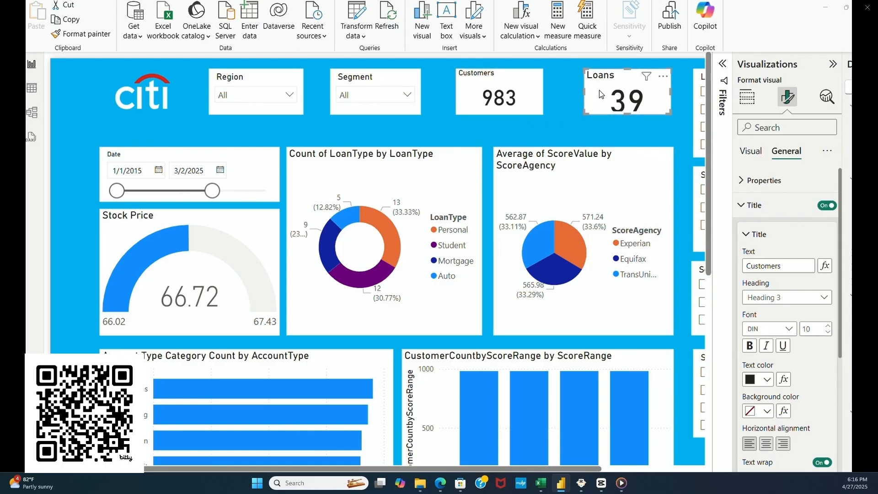
left_click(829, 333)
left_click(829, 333)
left_click(829, 334)
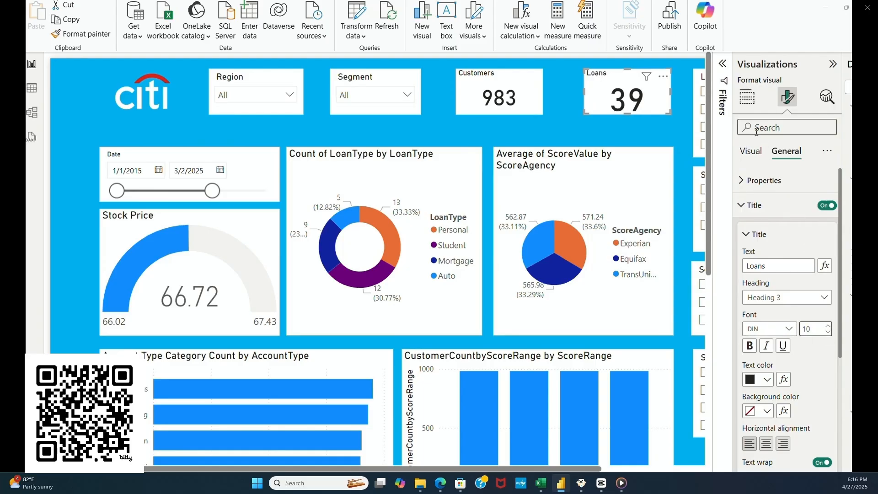
Step: Set the Loans card's callout value font size to 30
left_click(751, 151)
left_click(807, 223)
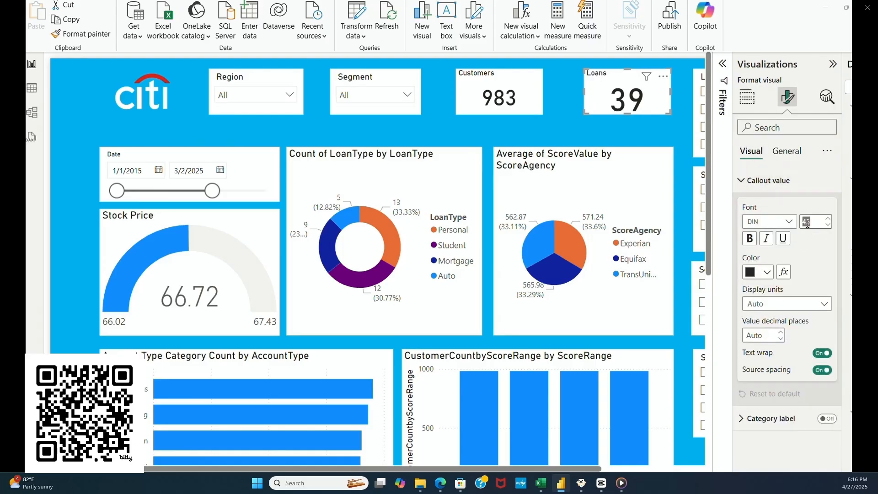
type("30")
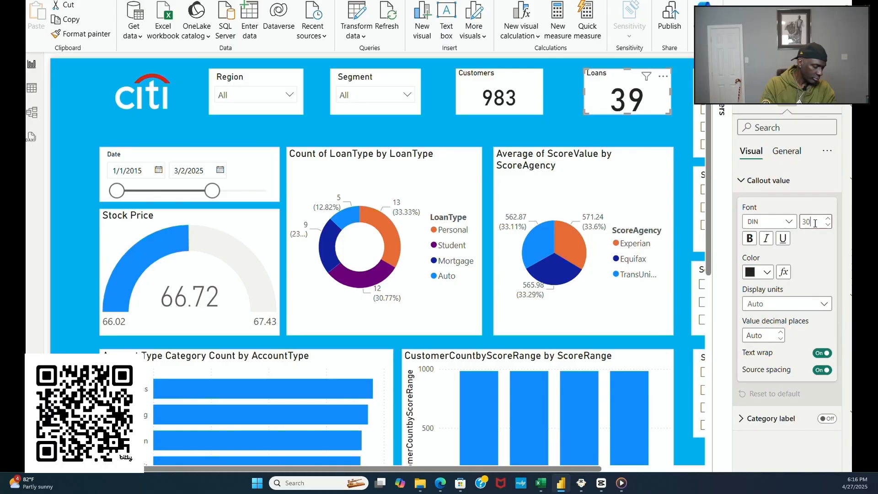
left_click(654, 132)
left_click(833, 66)
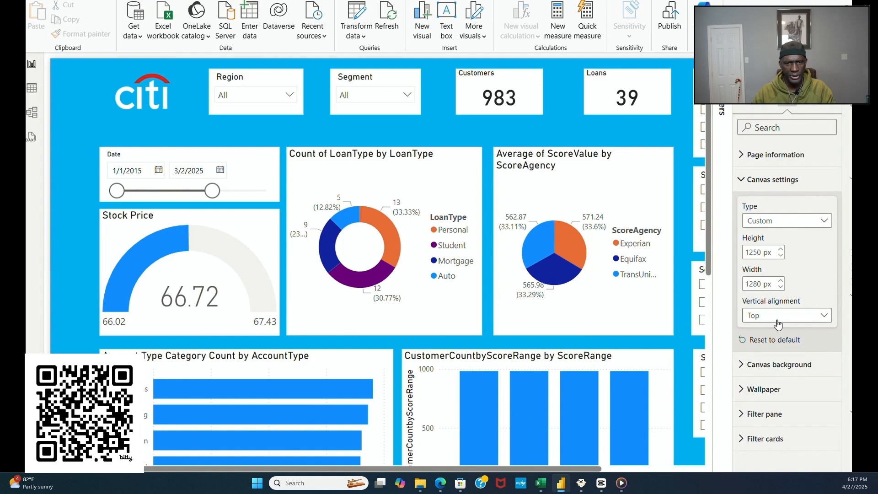
Step: Look up the hex code of the canvas background color
left_click(777, 365)
left_click(769, 405)
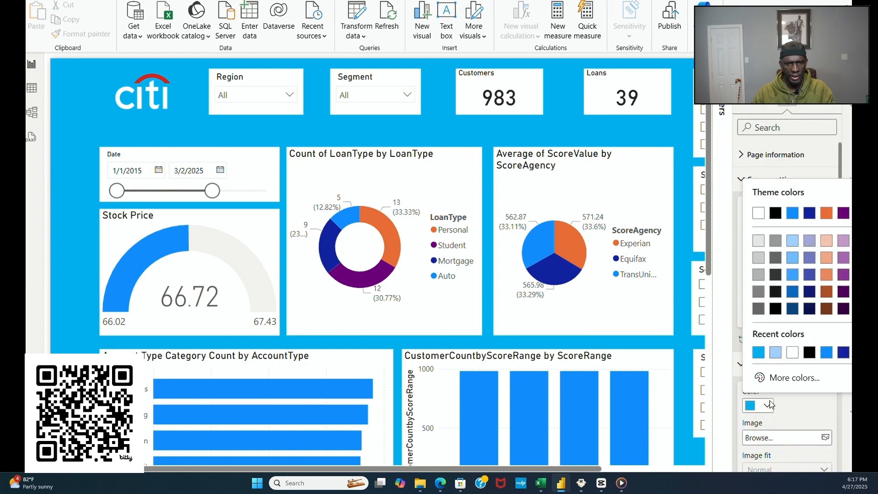
left_click(775, 377)
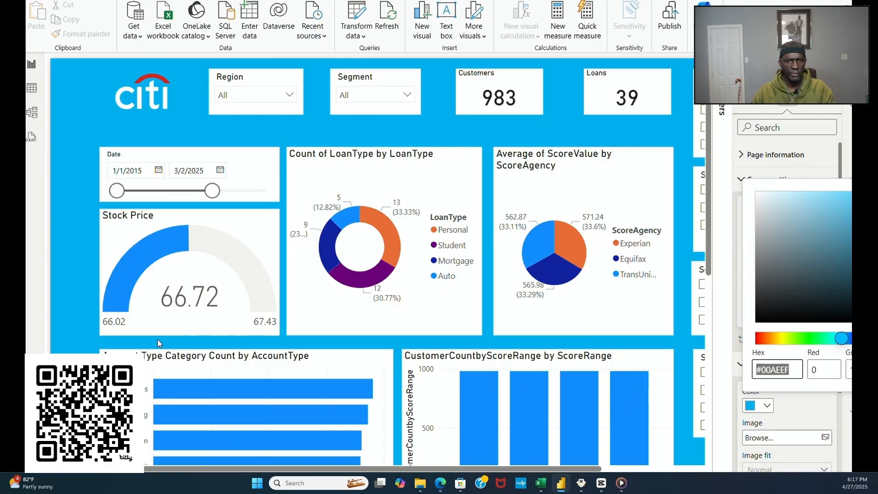
left_click(84, 353)
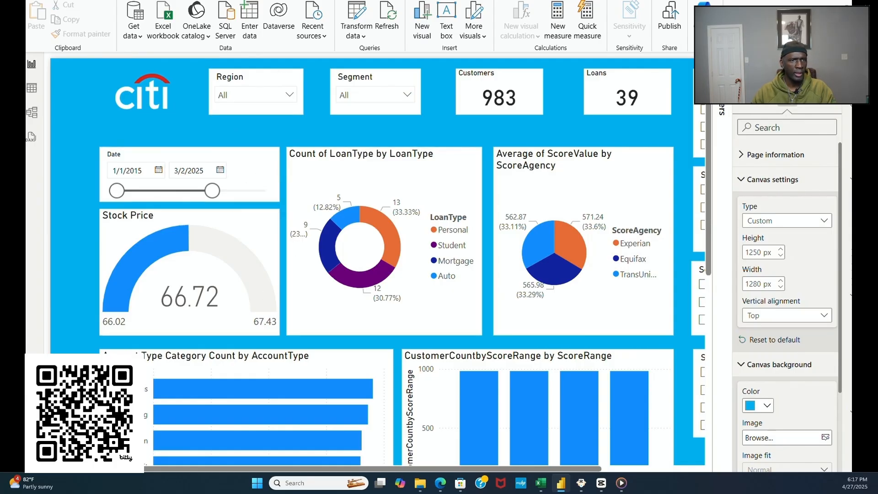
Step: Retitle the ScoreAgency pie chart as "Score by Agency"
left_click(589, 194)
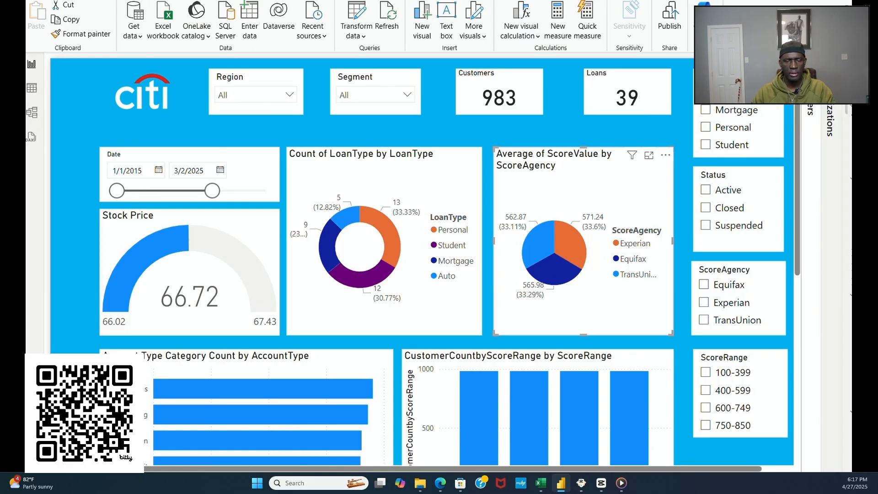
left_click(829, 121)
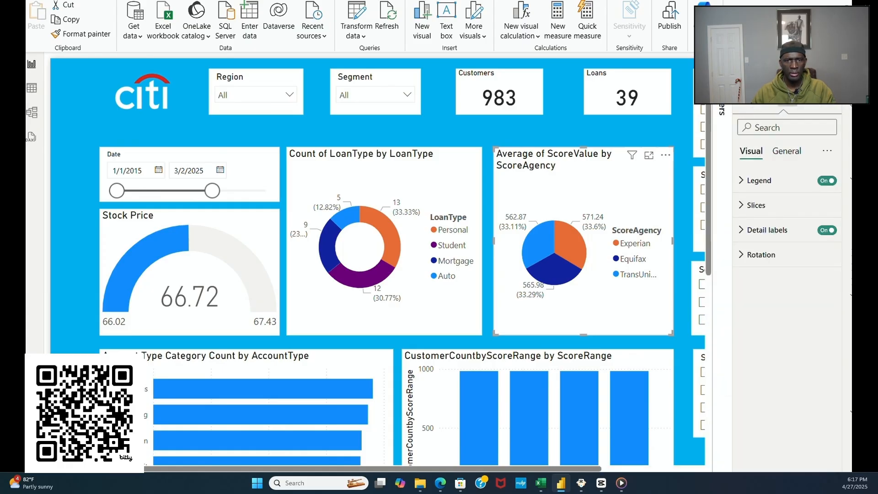
left_click(785, 155)
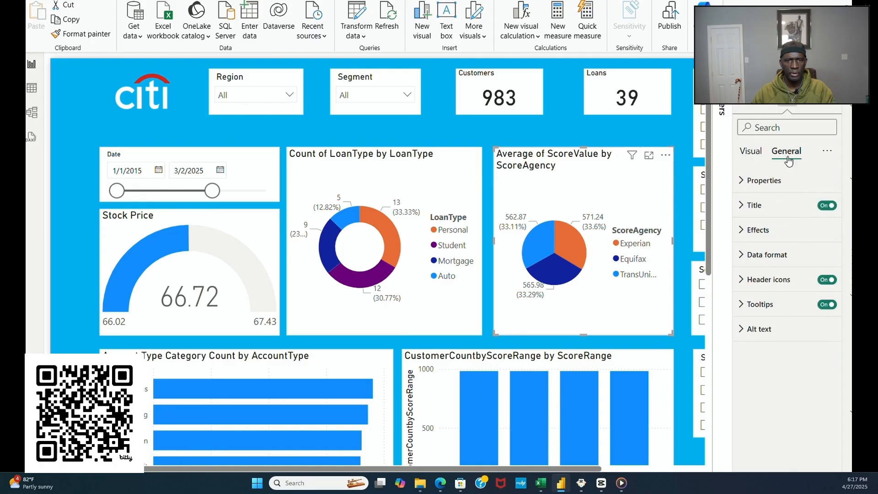
left_click(753, 204)
left_click_drag(746, 265, 812, 266)
type("Sco")
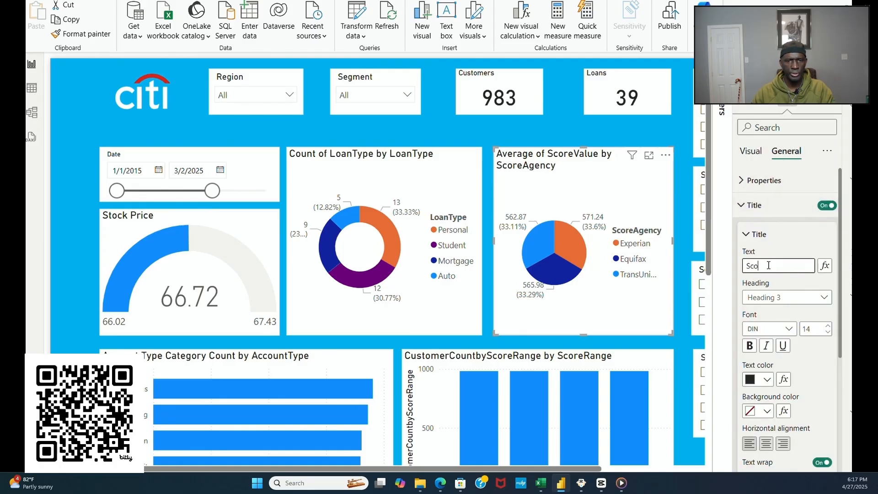
type("re by Aga")
key("BackSpace")
type("enc")
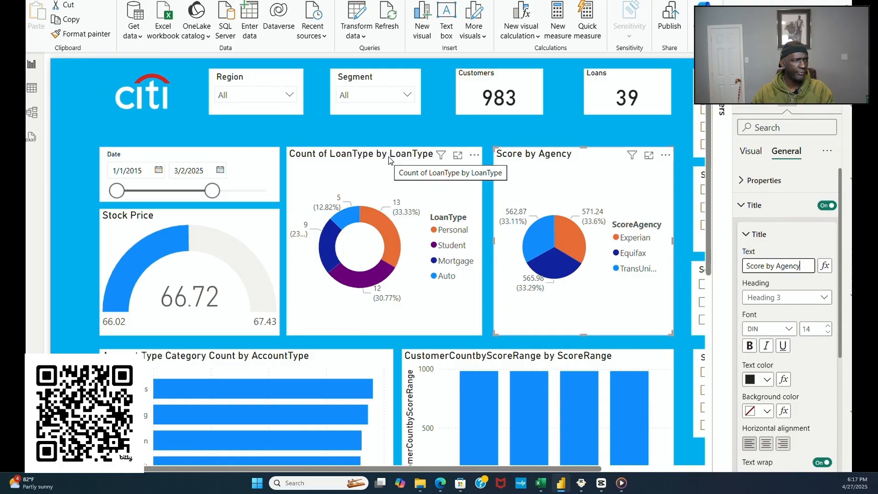
Step: Retitle the LoanType donut chart as "Loans" and turn off the AccountType bar chart's title
double_click(792, 266)
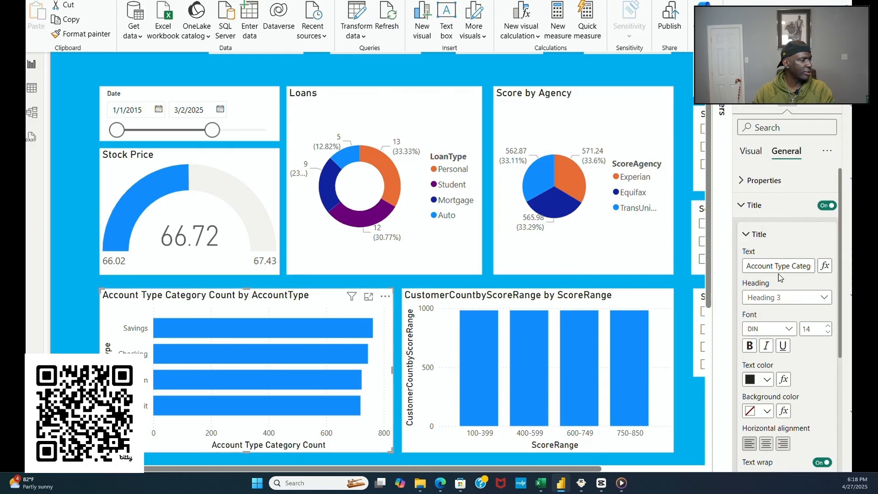
left_click(826, 205)
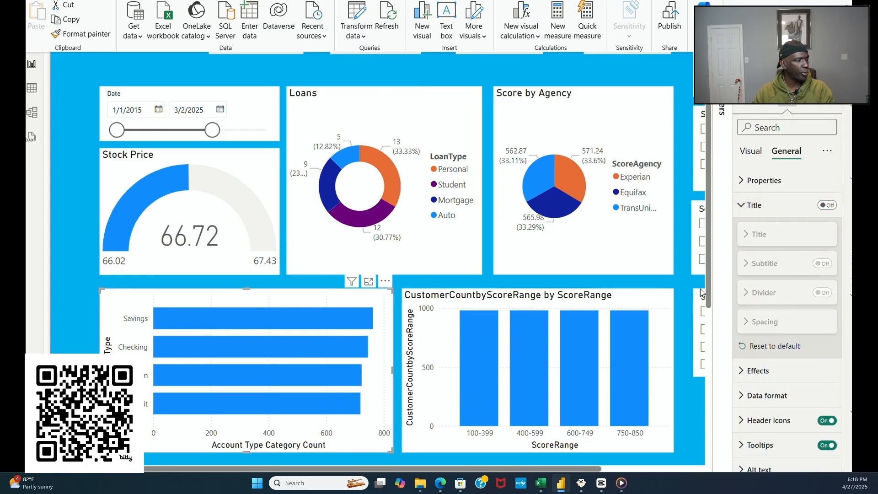
Step: Select the ScoreRange column chart to show its title settings
left_click(597, 311)
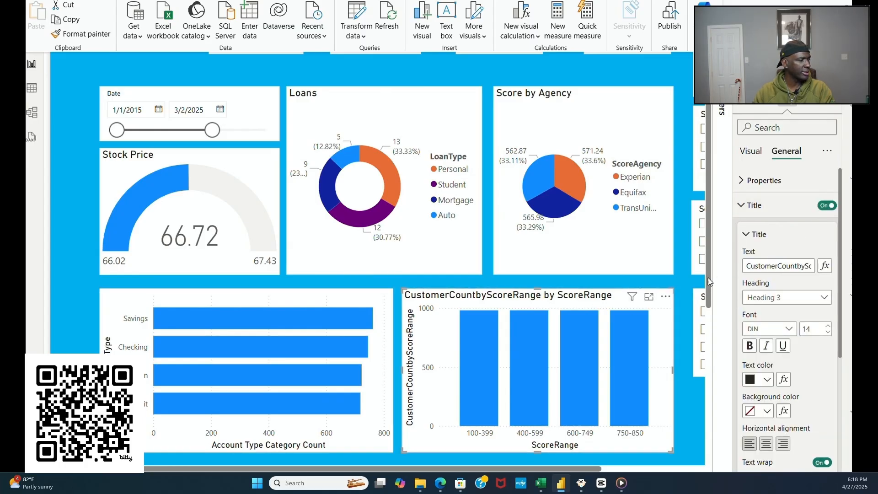
Step: Turn off the title of the CustomerCountbyScoreRange column chart and look over the report page
left_click(827, 206)
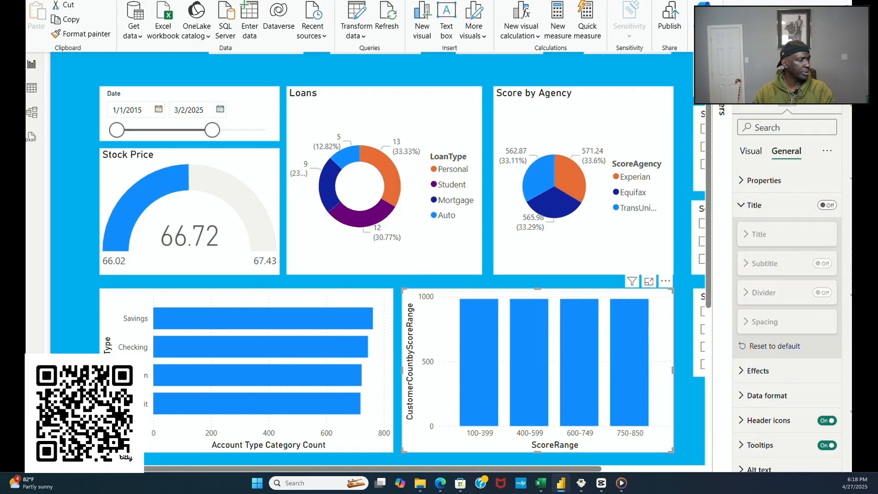
left_click(833, 64)
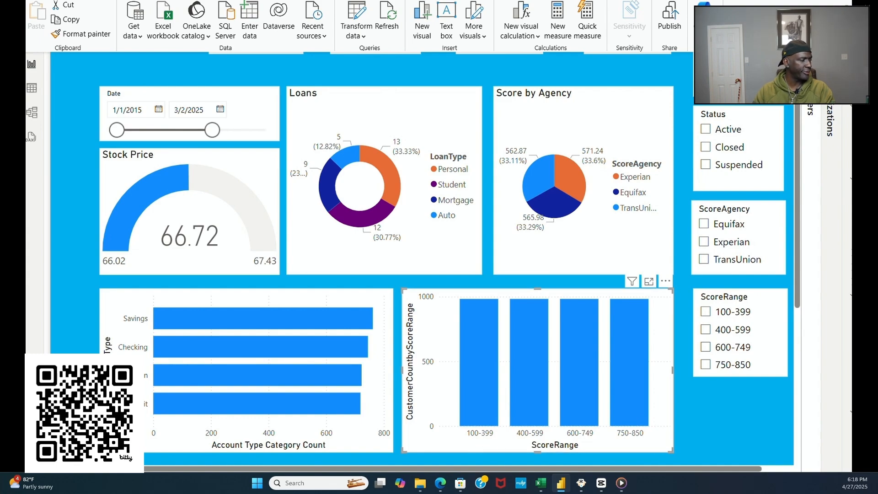
left_click(696, 432)
scroll(696, 431, "down", 4)
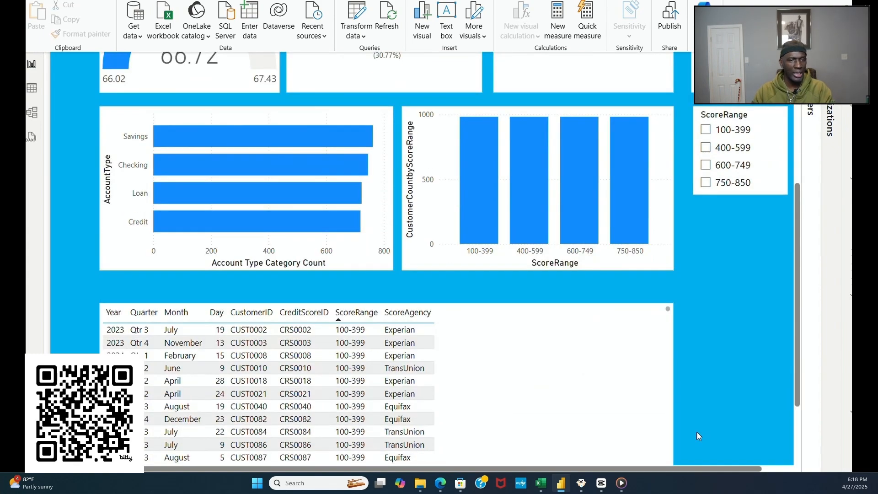
scroll(696, 431, "down", 2)
scroll(697, 338, "up", 1)
scroll(684, 341, "up", 6)
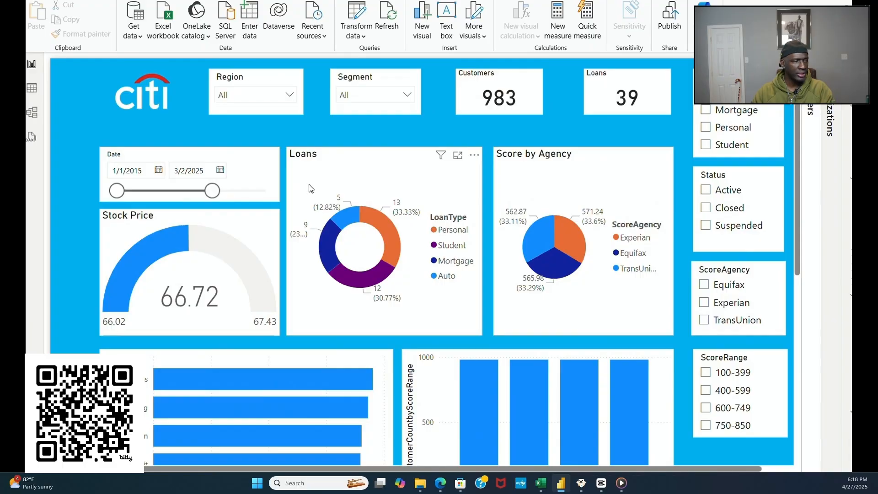
Step: Distribute the stacked loan type, Status, ScoreAgency and ScoreRange slicers vertically
left_click(274, 334)
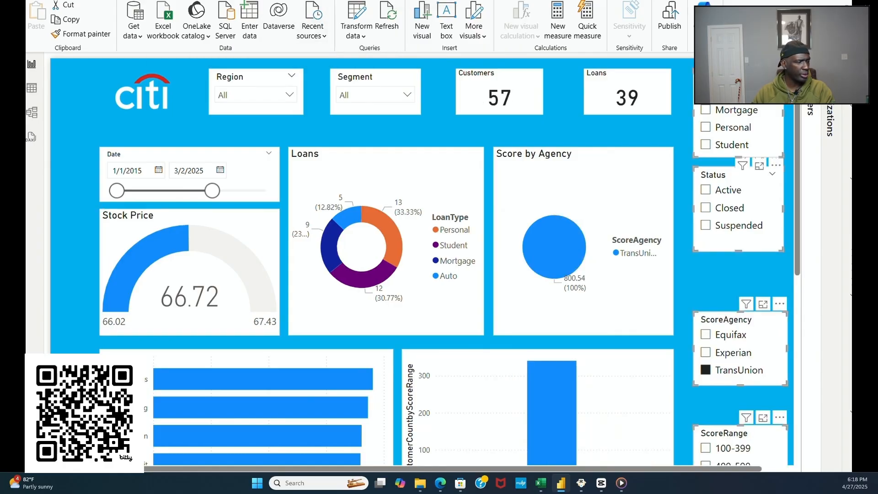
left_click(249, 1)
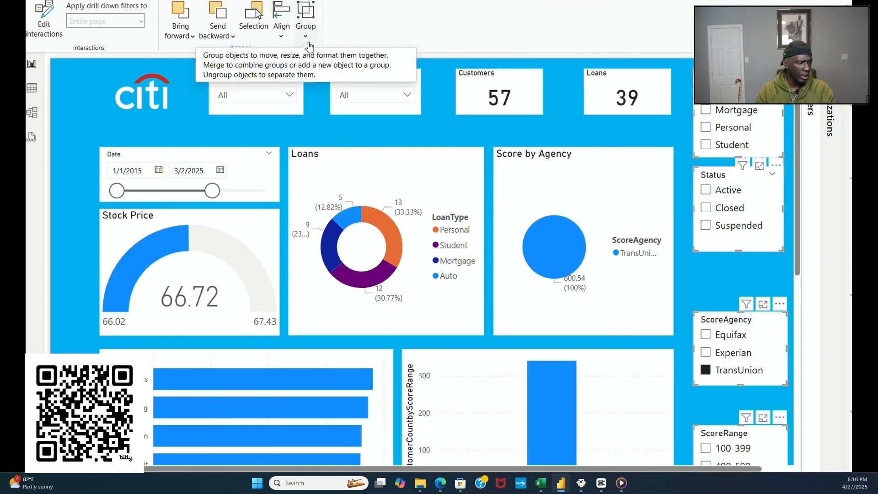
left_click(678, 84)
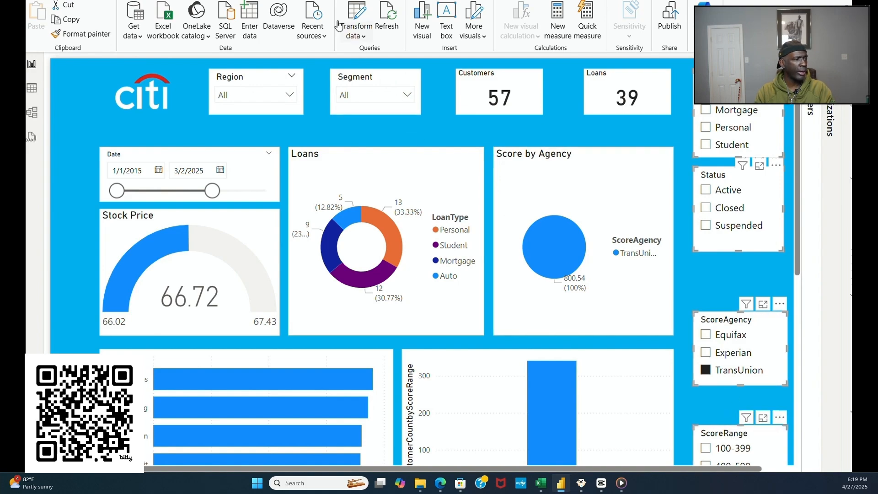
left_click(326, 1)
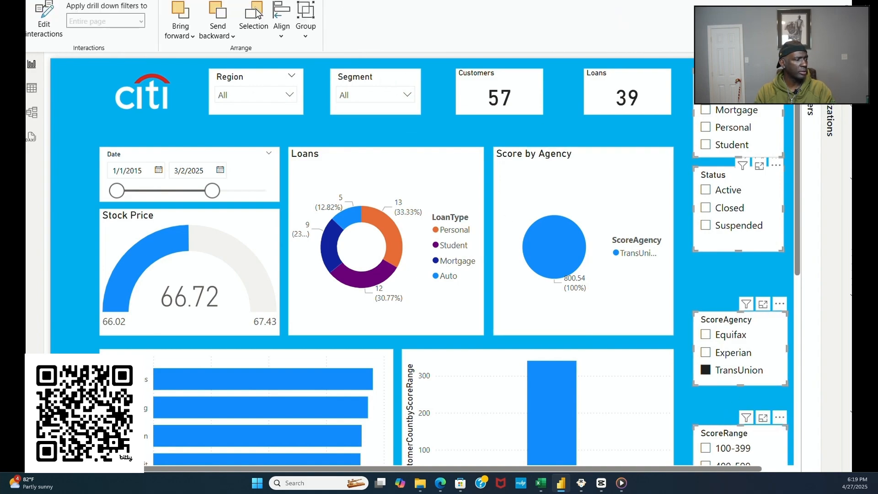
left_click(282, 33)
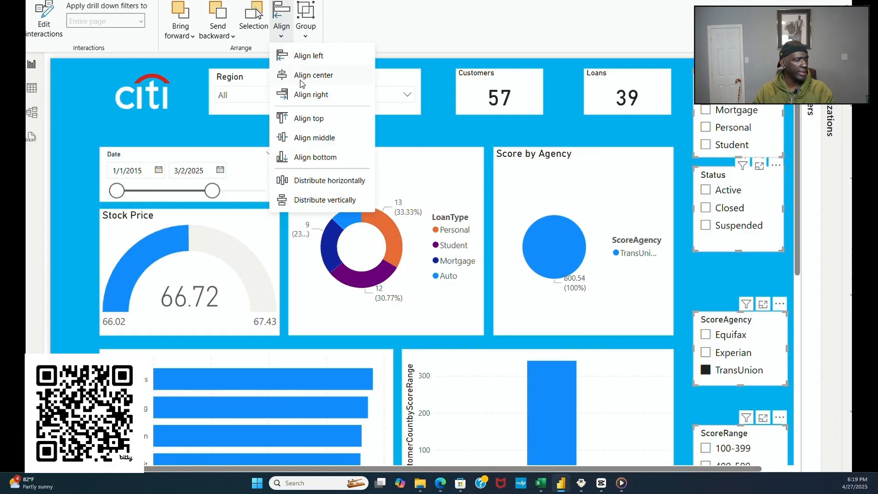
left_click(309, 200)
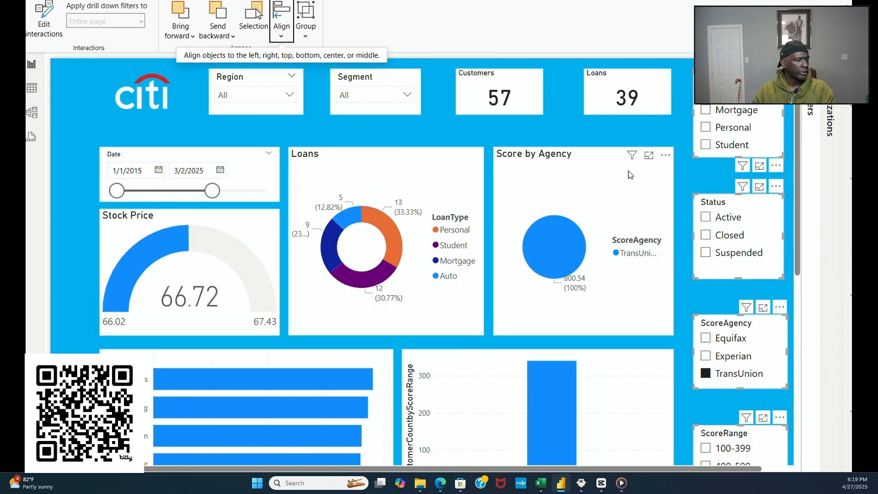
left_click(690, 303)
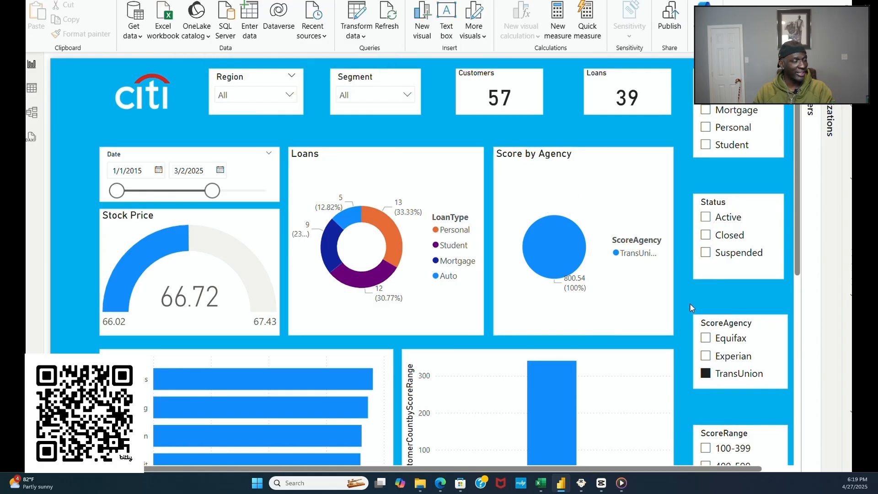
Step: Distribute the Region and Segment slicers and the Customers and Loans cards horizontally
left_click(251, 77)
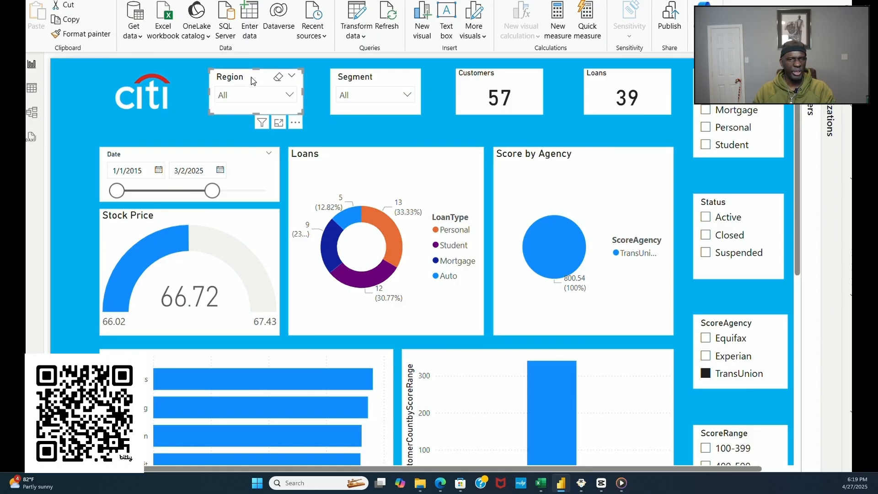
left_click(355, 78, "ctrl")
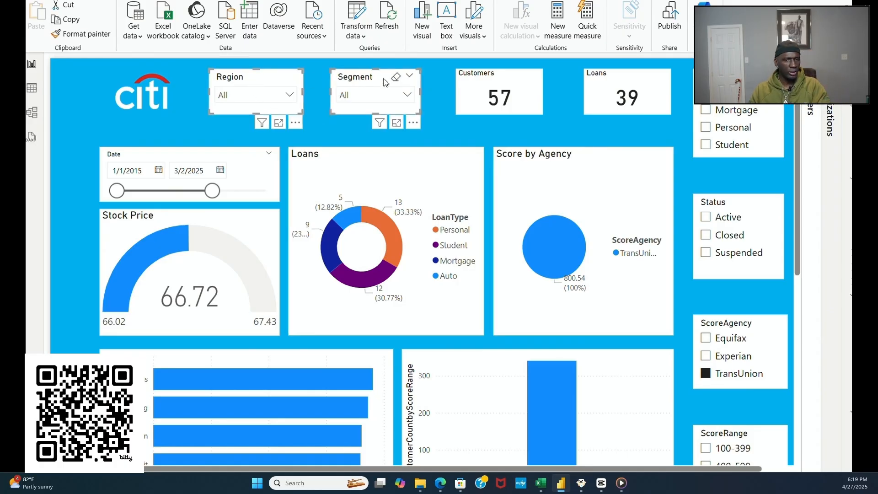
left_click(474, 78, "ctrl")
left_click(615, 79, "ctrl")
left_click(254, 1)
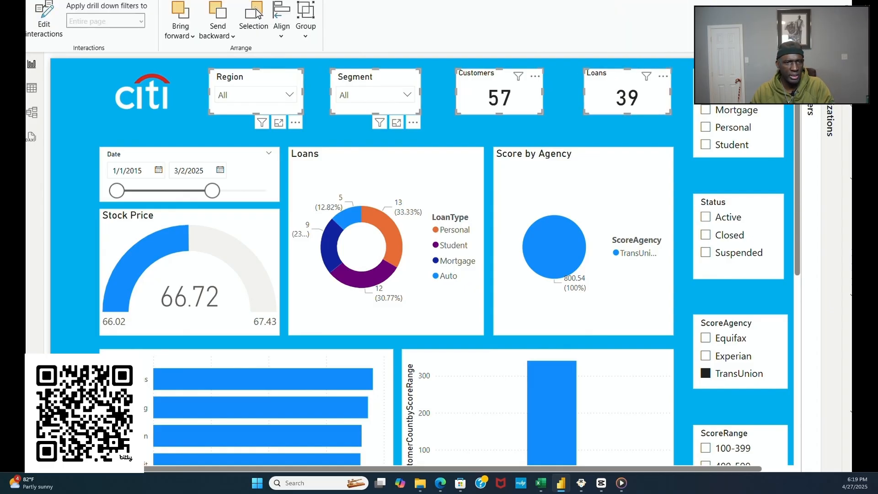
left_click(281, 21)
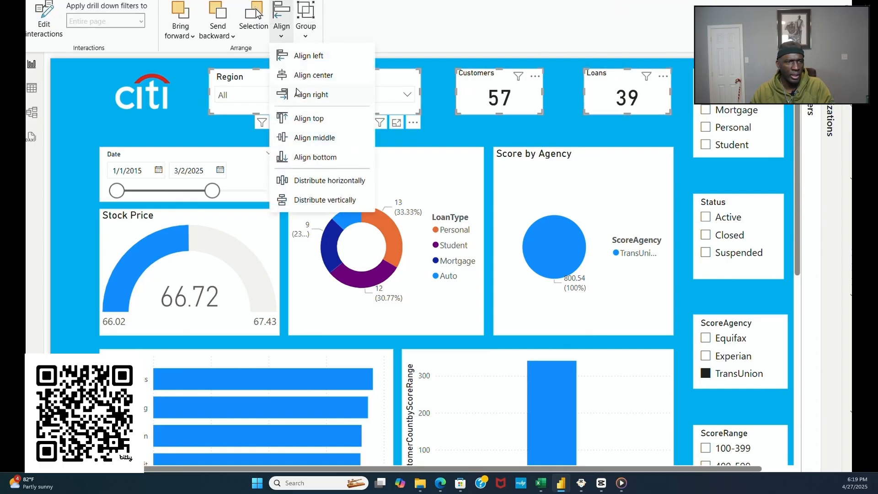
left_click(315, 180)
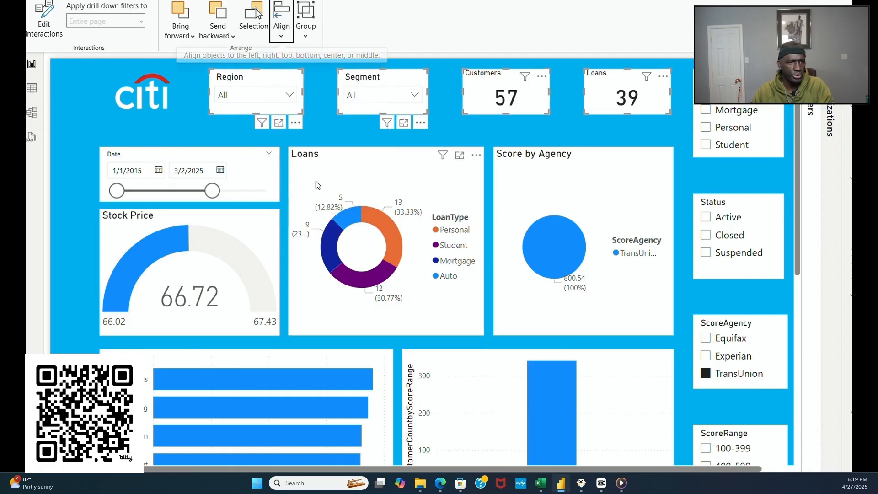
left_click(485, 132)
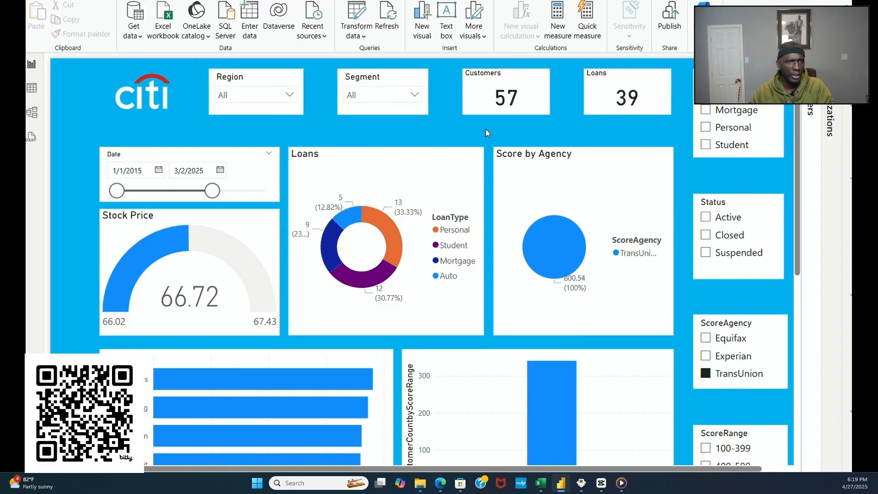
Step: Turn on the visual border of the Loans donut chart
scroll(490, 151, "down", 6)
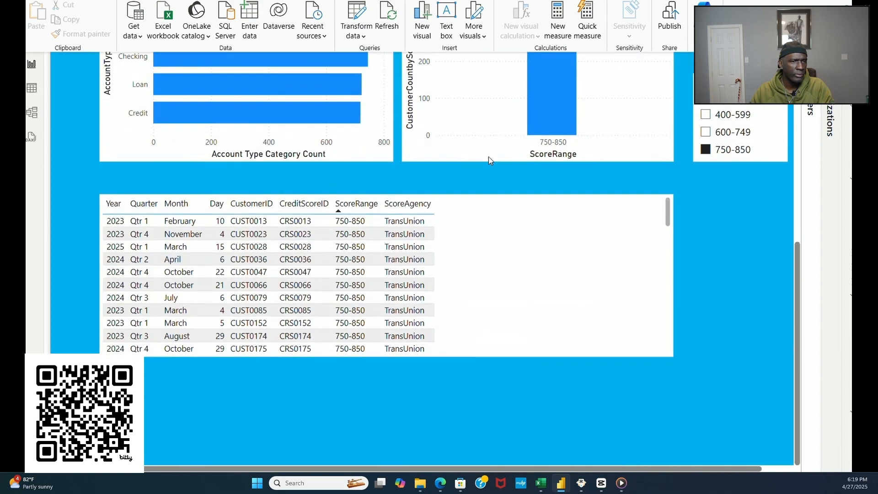
scroll(488, 156, "up", 6)
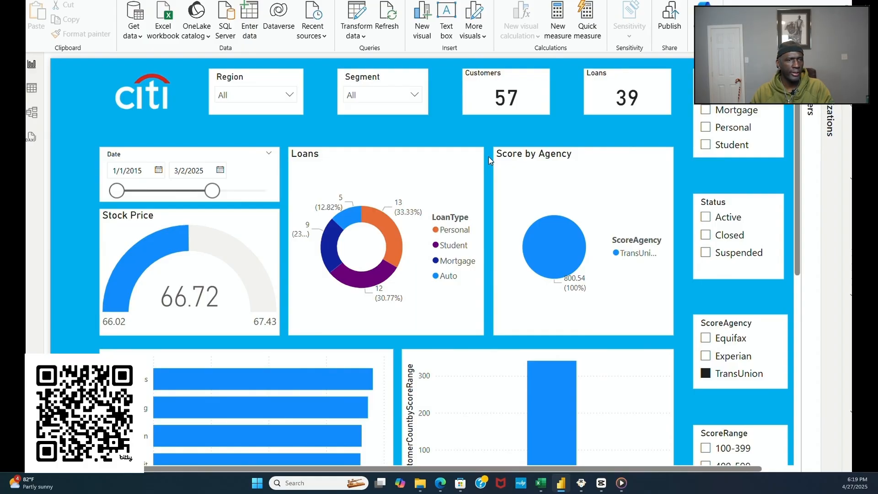
left_click(423, 156)
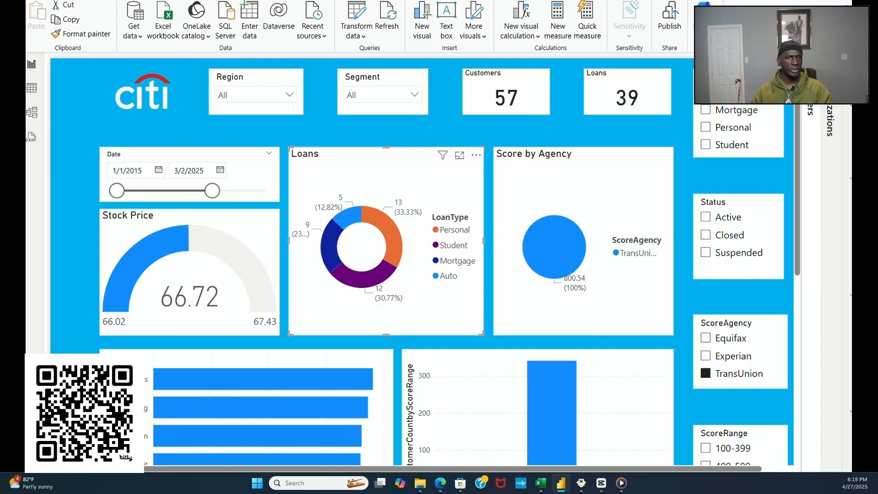
left_click(830, 66)
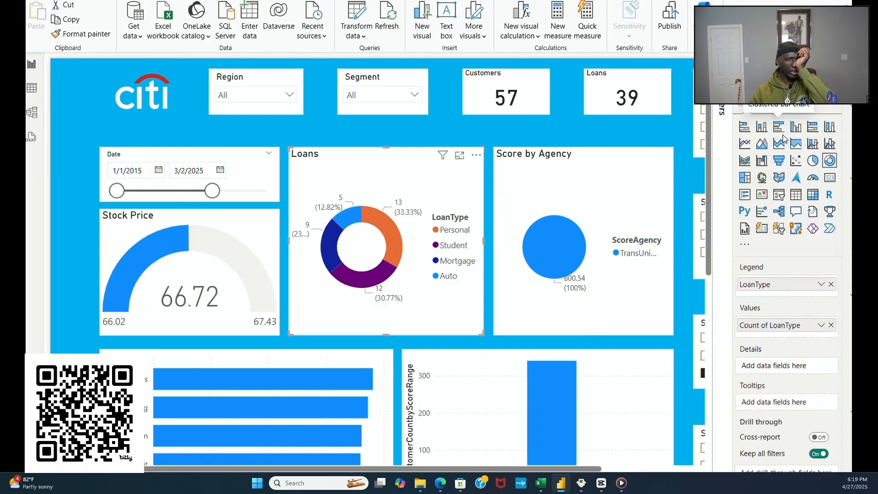
left_click(790, 106)
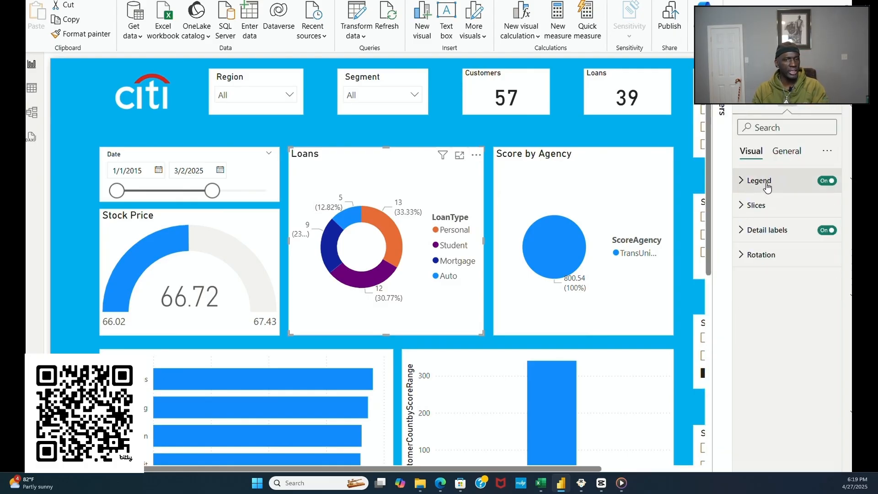
left_click(787, 151)
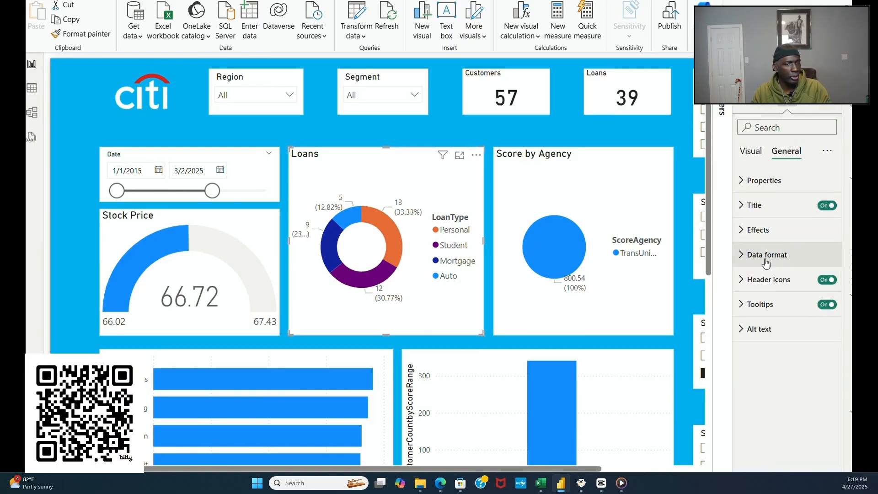
left_click(759, 230)
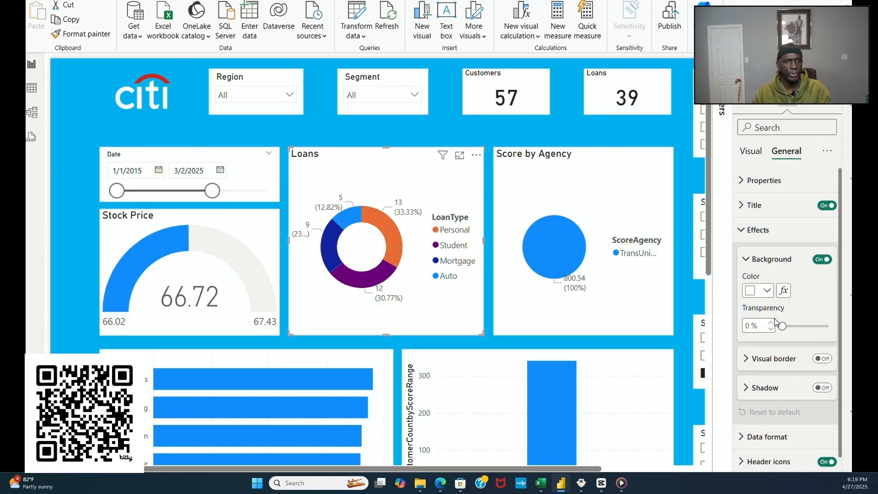
left_click(752, 360)
left_click(813, 365)
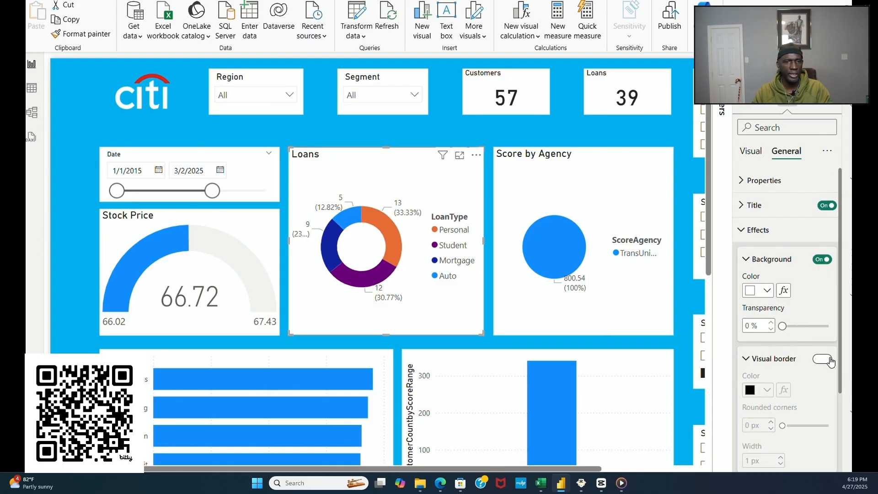
Step: Set the Loans chart's border width to 3 px and its border color to white
scroll(781, 320, "down", 3)
left_click(780, 337)
left_click(780, 337)
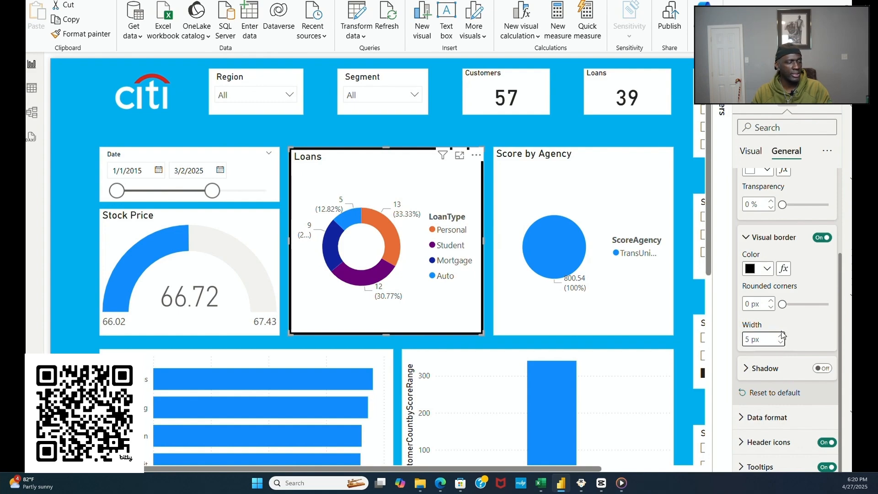
left_click(781, 343)
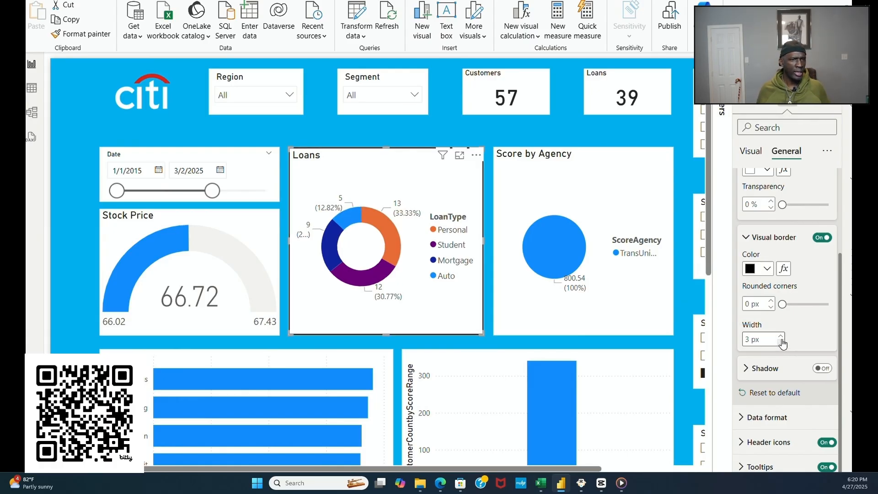
left_click(767, 270)
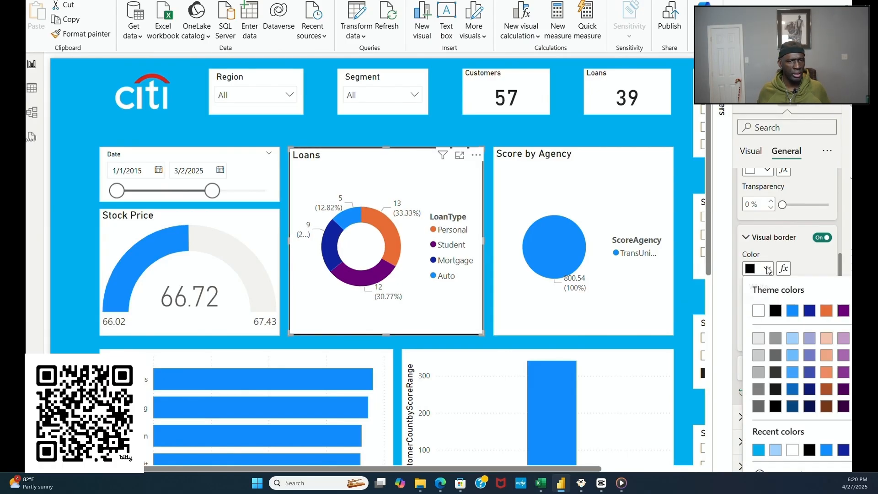
left_click(758, 311)
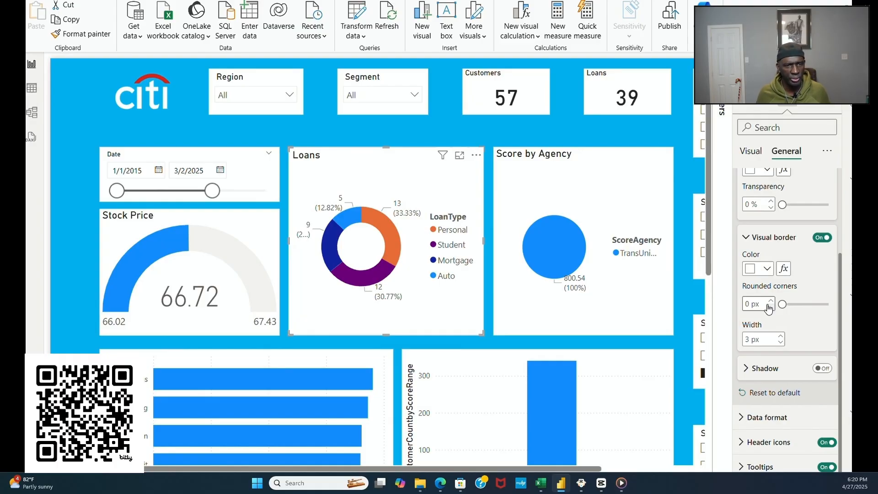
Step: Set the rounded corners of the Loans chart's border to 10 px
left_click(771, 301)
left_click(771, 302)
left_click(771, 301)
left_click(771, 301)
left_click(771, 301)
left_click(771, 301)
left_click(771, 302)
left_click(771, 301)
left_click(771, 302)
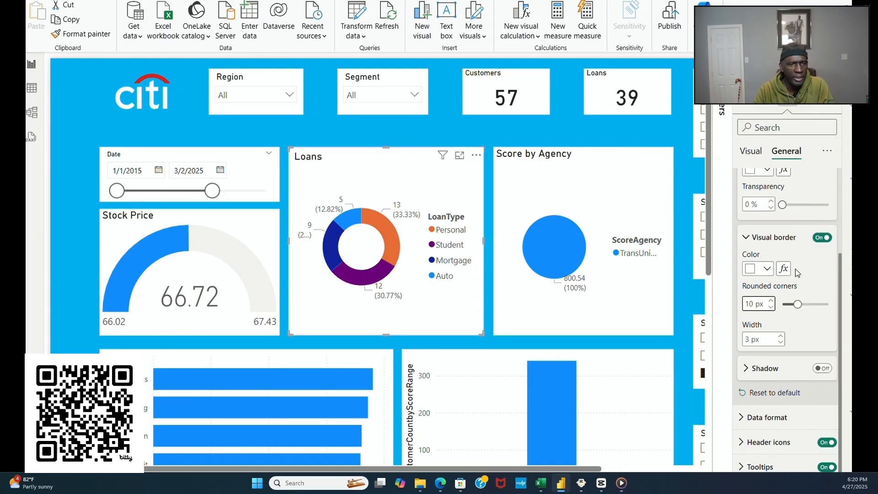
Step: Change the Loans chart's background color to the recently used light blue that matches the page background
scroll(800, 270, "up", 5)
left_click(750, 155)
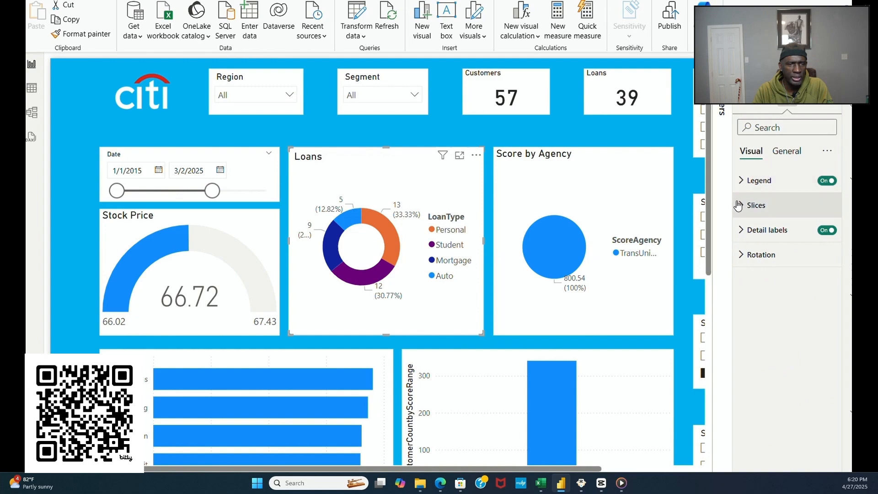
left_click(784, 152)
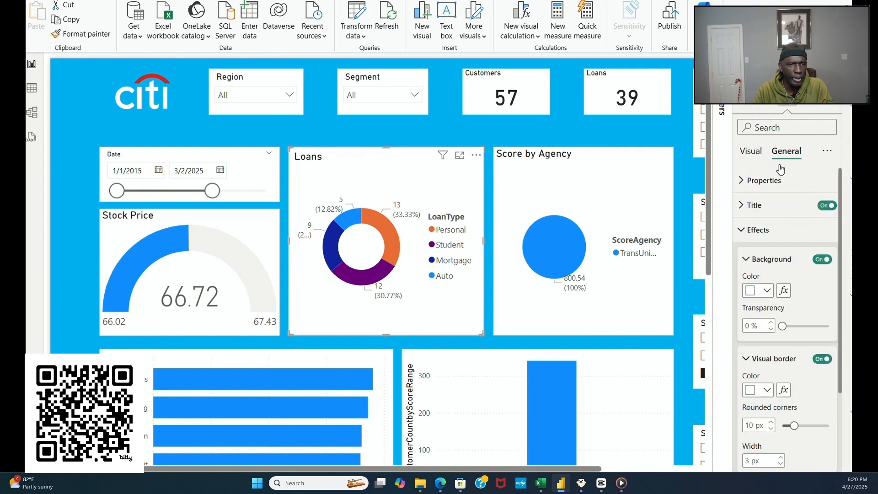
left_click(772, 293)
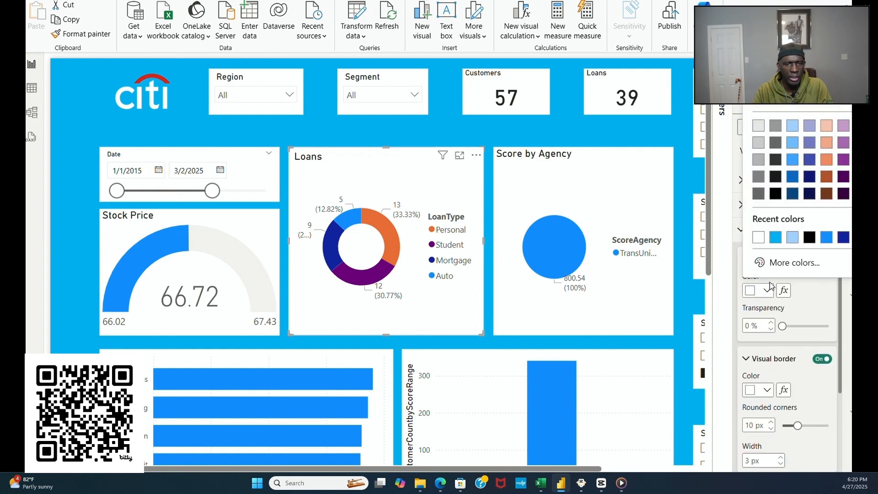
left_click(775, 239)
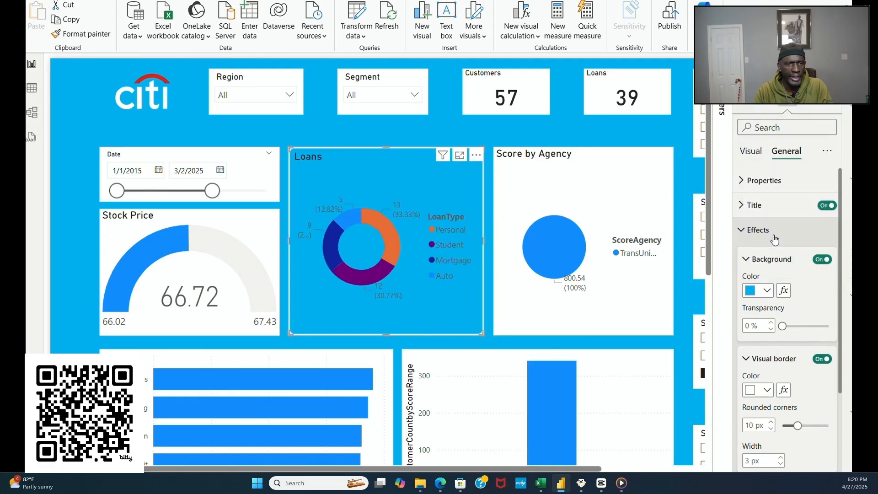
left_click(652, 145)
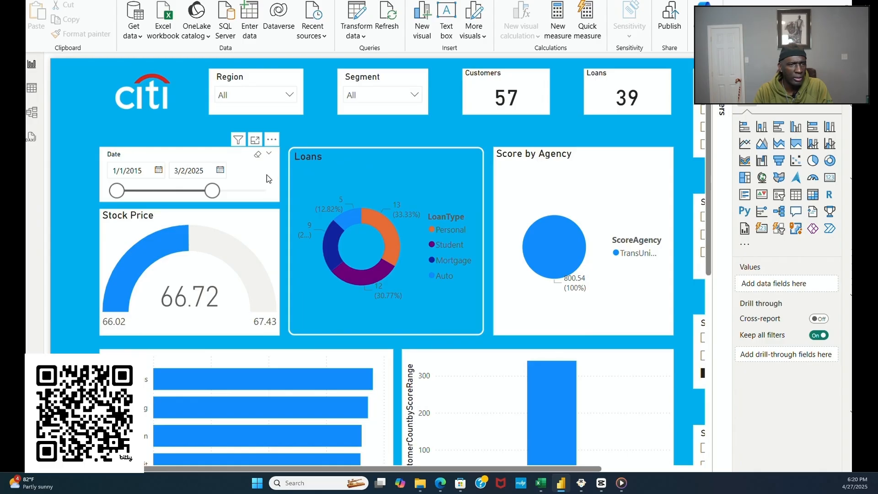
Step: Change the Score by Agency pie chart's background to the recently used light blue that matches the page background
left_click(581, 155)
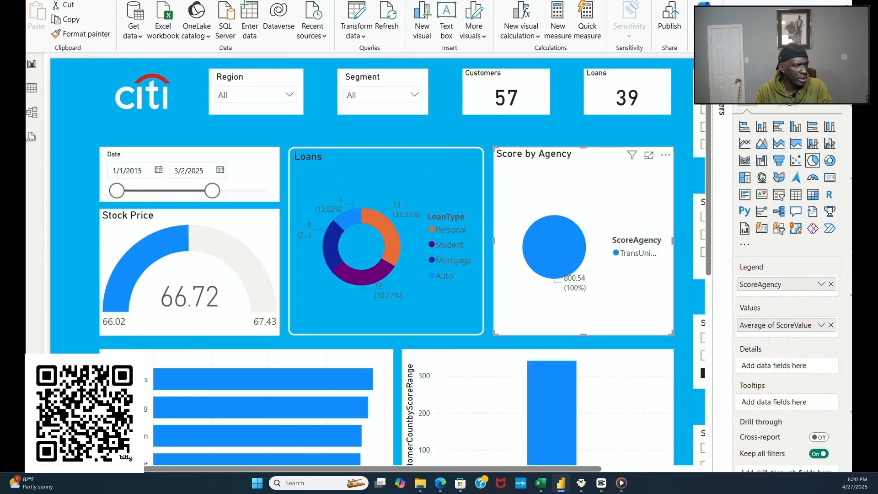
left_click(788, 97)
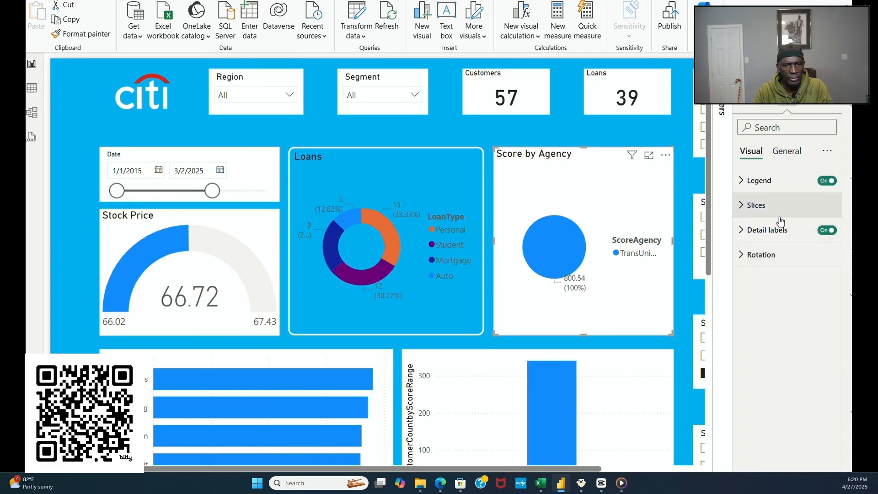
left_click(786, 152)
left_click(756, 229)
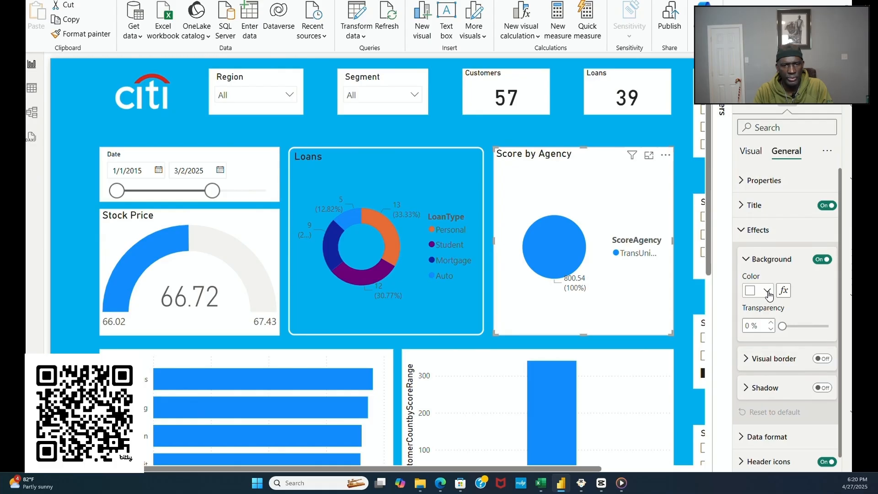
left_click(768, 291)
left_click(755, 244)
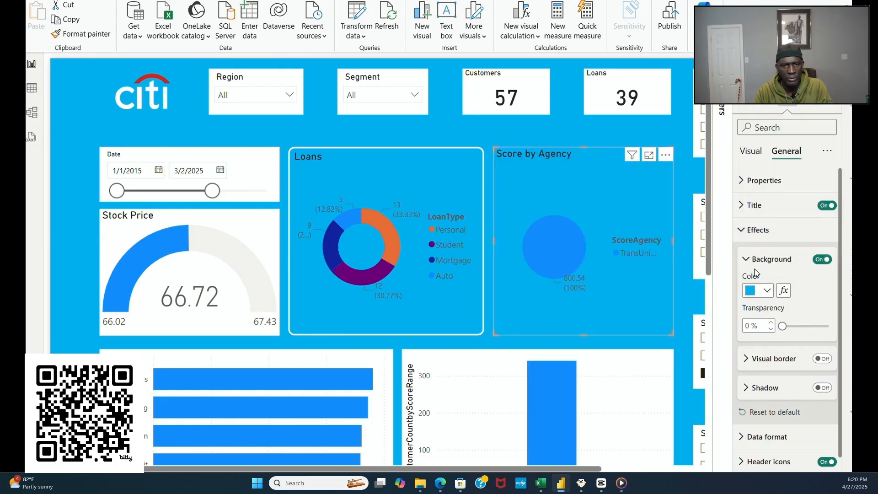
Step: Turn on the visual border of the Score by Agency chart and color it white
left_click(746, 358)
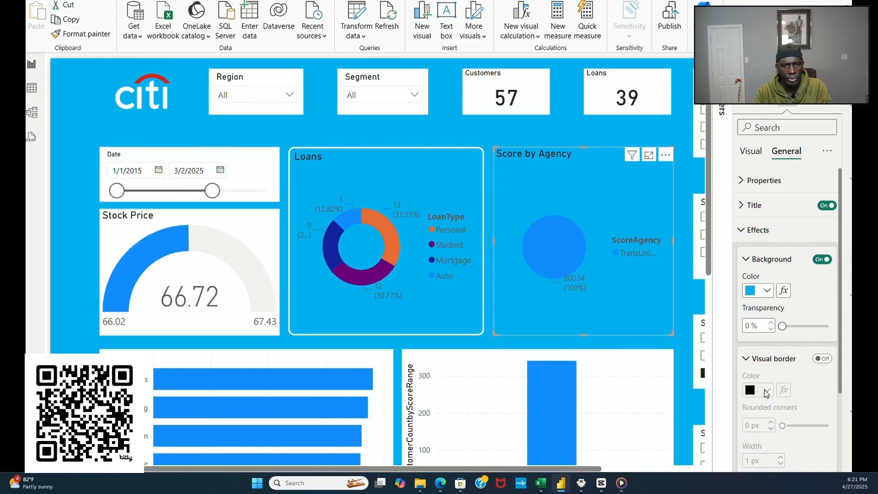
left_click(822, 359)
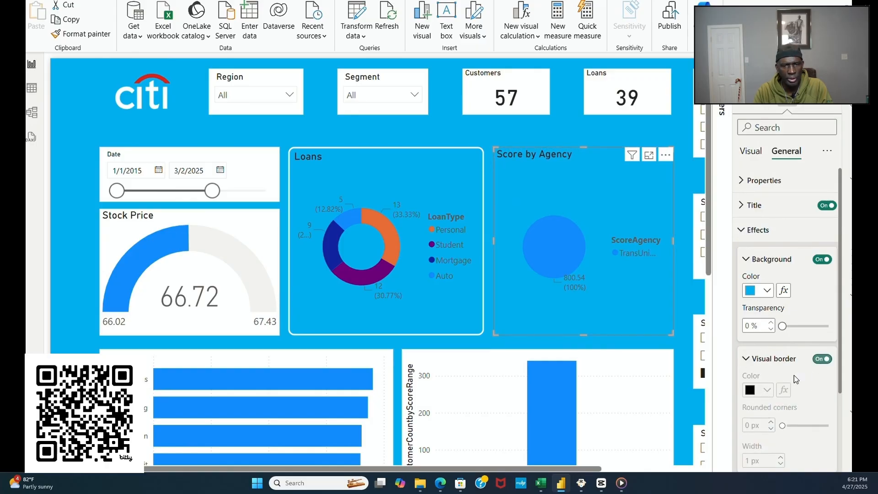
left_click(767, 390)
left_click(775, 337)
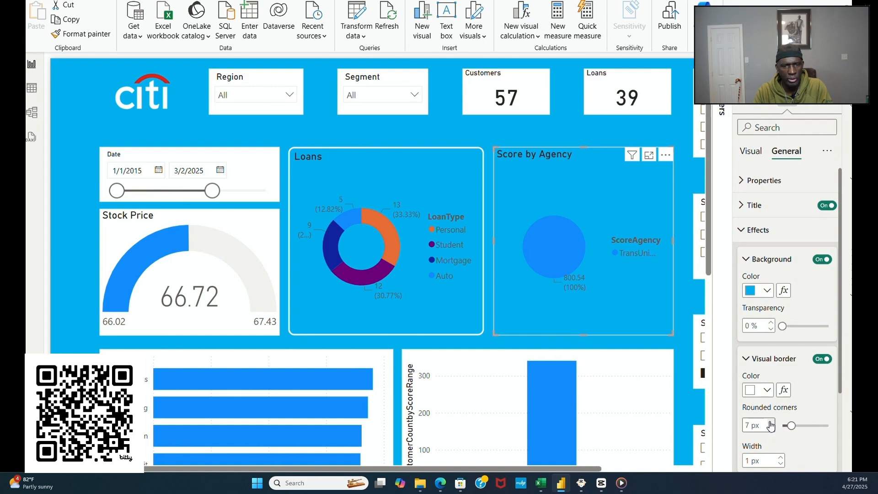
Step: Set the Score by Agency chart's border to 10 px rounded corners and a 3 px width
left_click(770, 422)
left_click(771, 422)
left_click(781, 457)
left_click(781, 457)
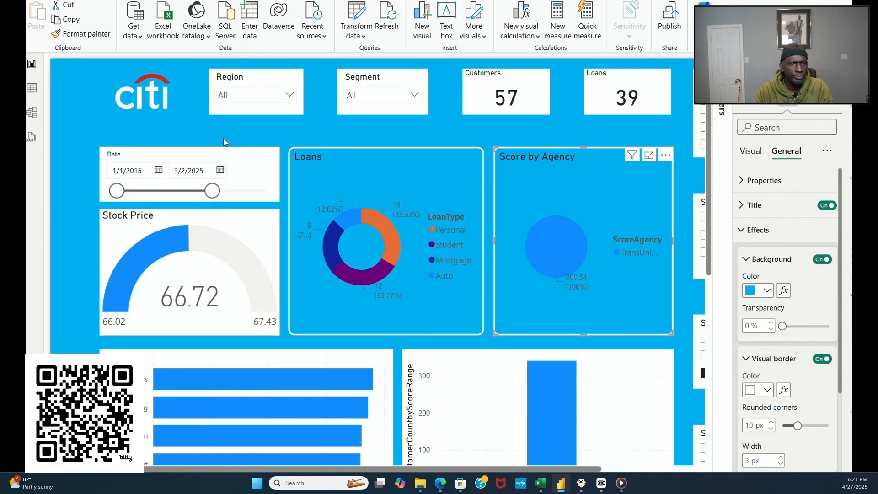
left_click(302, 127)
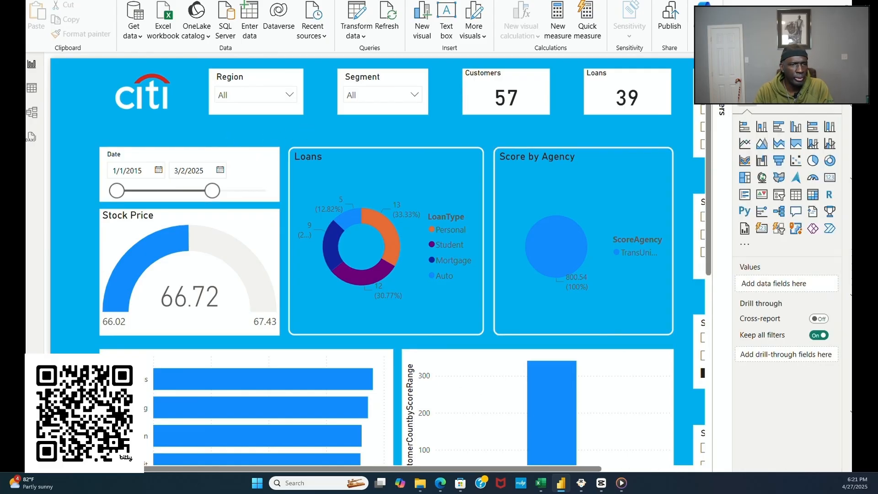
Step: Change the account type bar chart's background to the recently used light blue that matches the page
left_click_drag(563, 470, 667, 470)
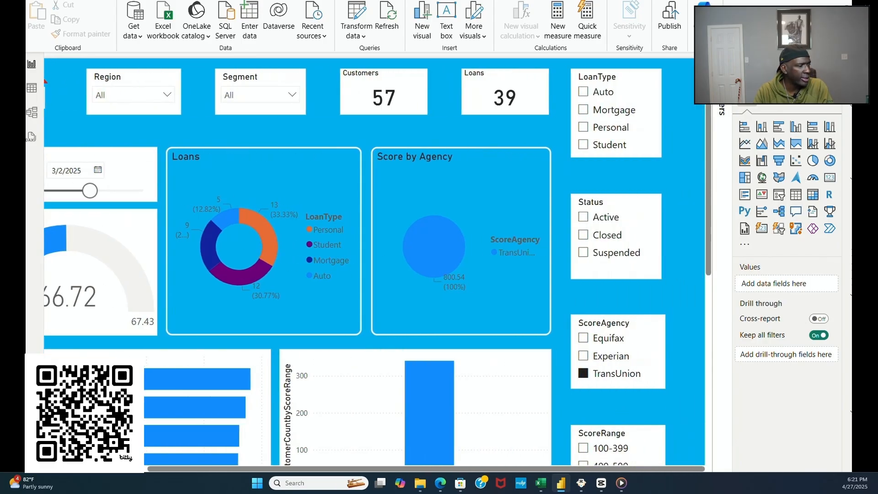
scroll(339, 396, "left", 5)
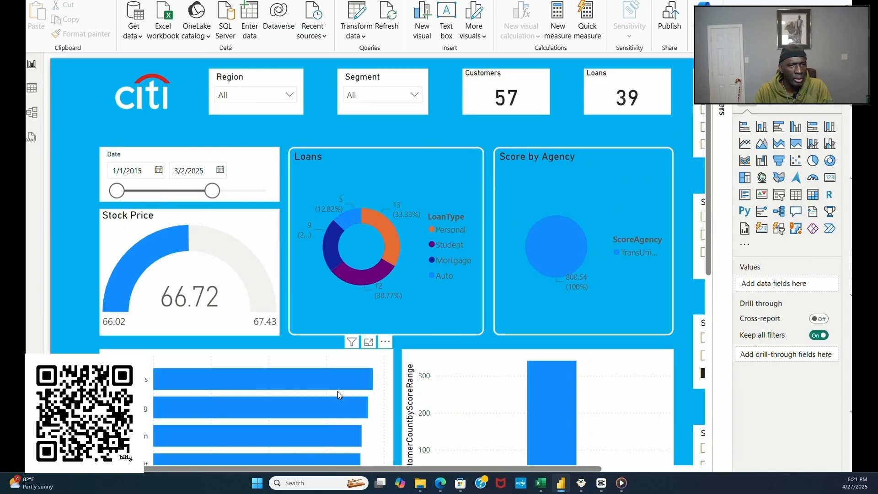
left_click(391, 375)
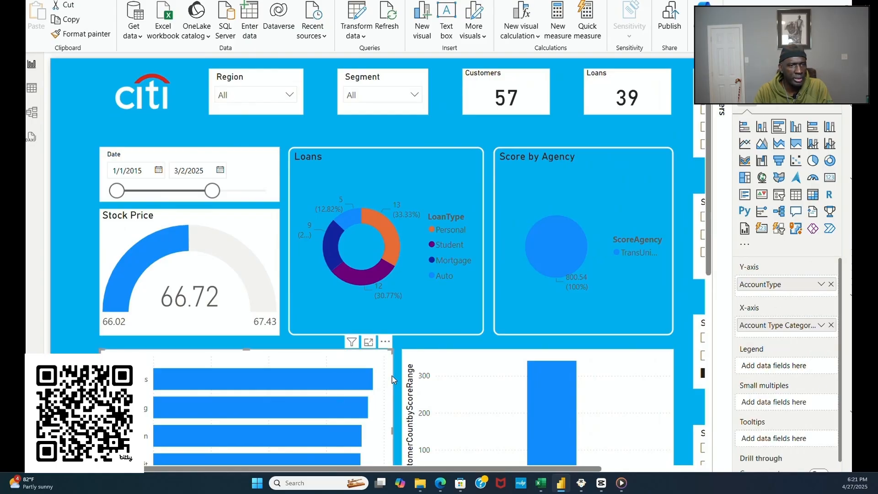
left_click(790, 106)
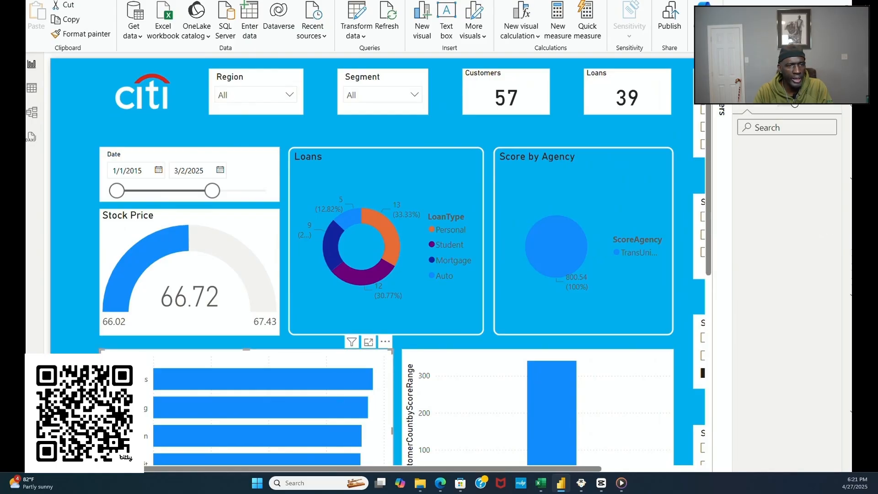
left_click(786, 151)
left_click(758, 230)
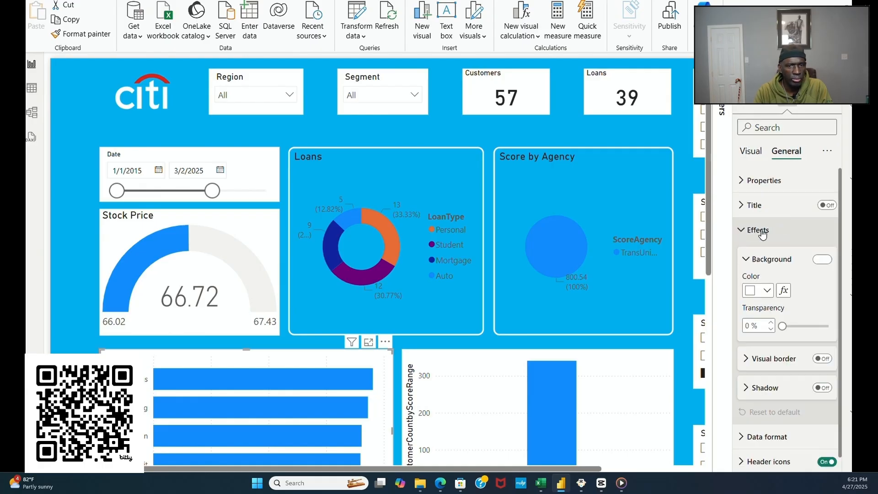
left_click(766, 291)
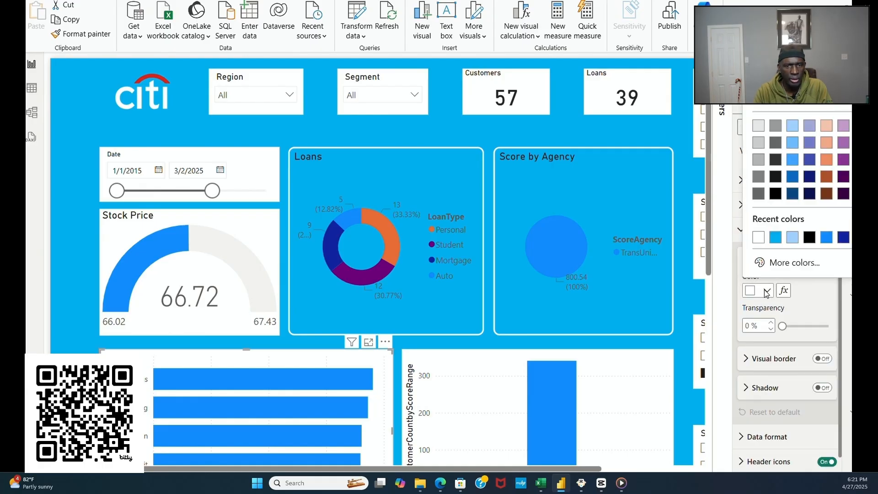
left_click(775, 237)
Step: Turn on the visual border of the account type bar chart and color it white
left_click(823, 358)
left_click(748, 364)
scroll(754, 368, "down", 2)
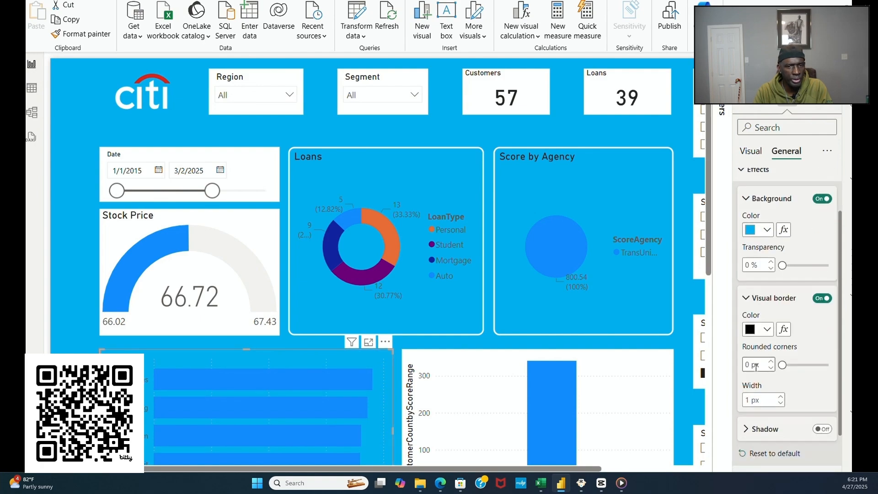
left_click(766, 330)
left_click(774, 277)
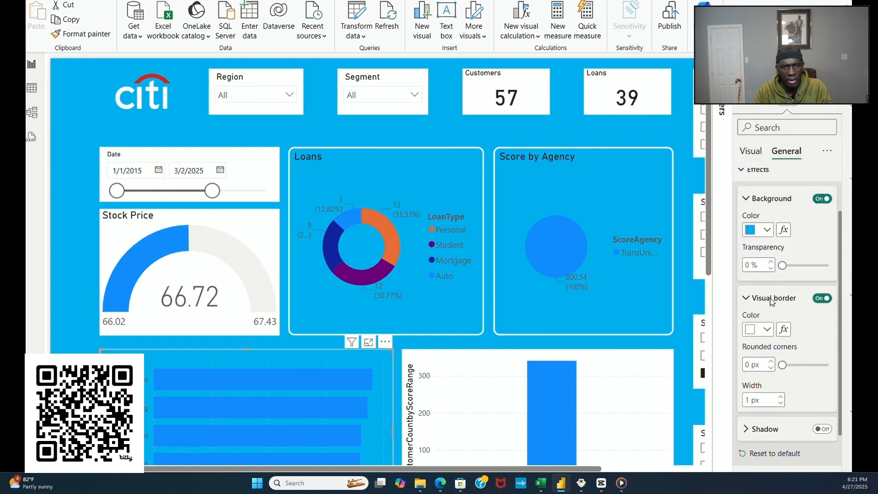
Step: Set the account type bar chart's border to 10 px rounded corners and a 3 px width
left_click(772, 362)
left_click(773, 362)
left_click(773, 361)
left_click(772, 362)
left_click(773, 362)
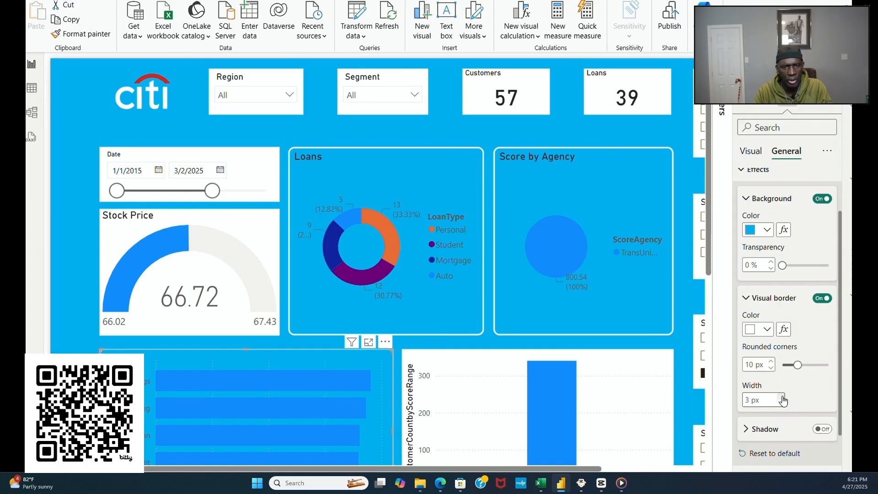
Step: Turn on the visual border of the customer count by score range column chart and color it light blue
left_click(505, 361)
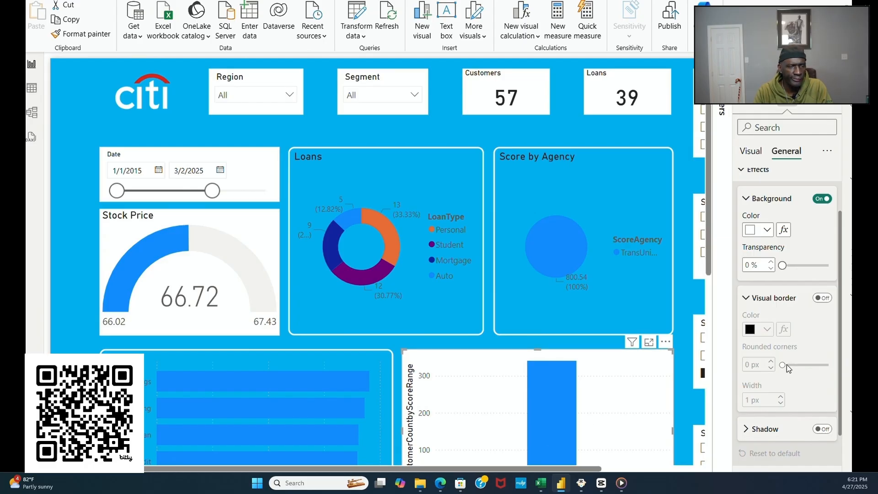
left_click(826, 298)
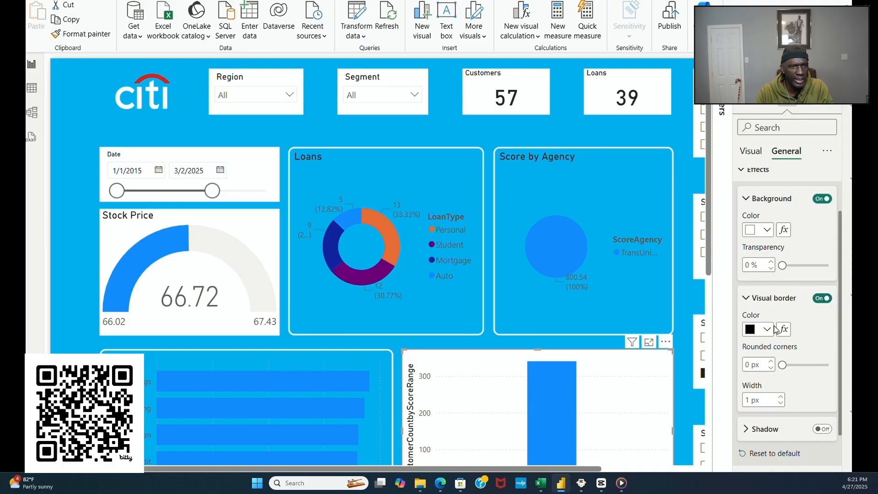
left_click(767, 329)
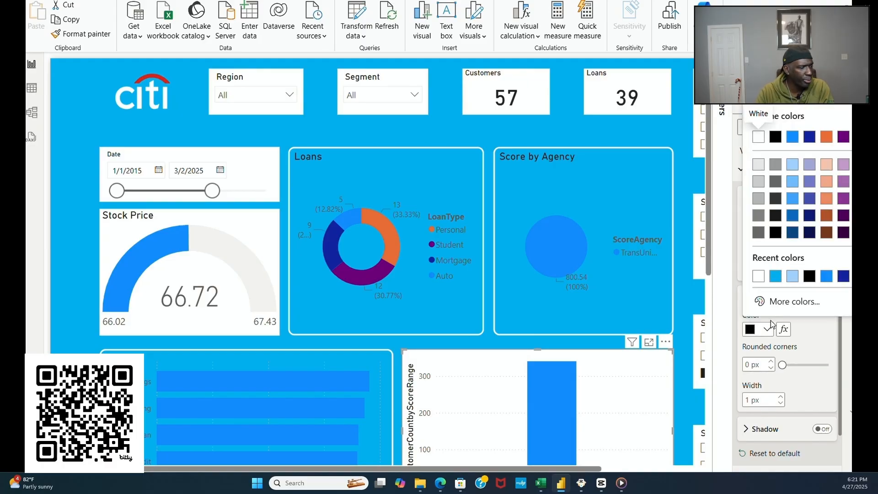
left_click(775, 276)
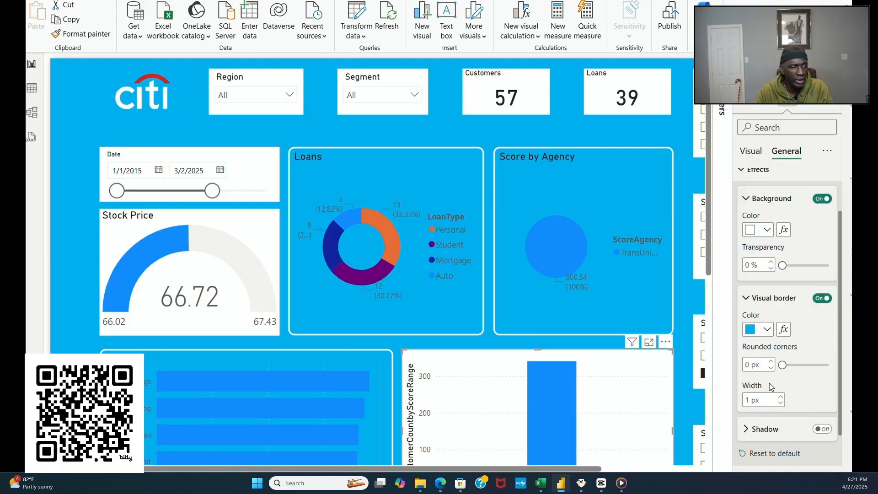
Step: Set the score range column chart's border to 10 px rounded corners and a 3 px width
left_click(771, 362)
left_click(771, 362)
left_click(772, 362)
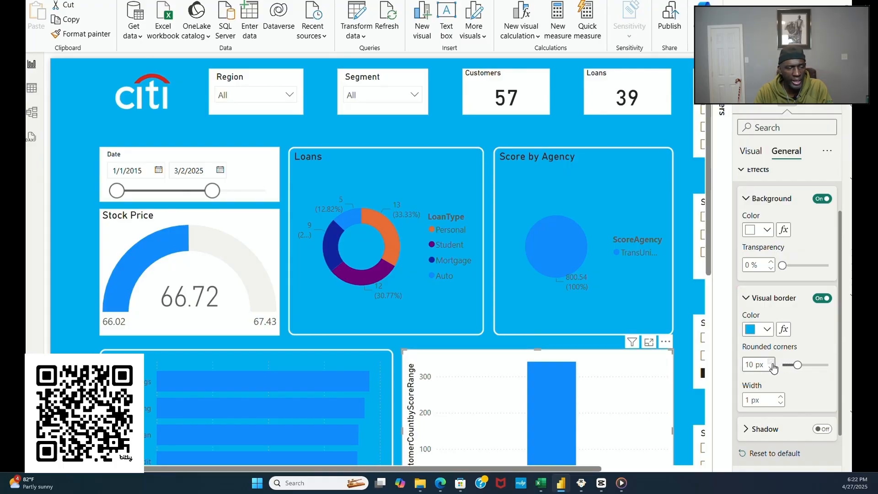
left_click(781, 397)
left_click(781, 397)
left_click(781, 397)
left_click(781, 402)
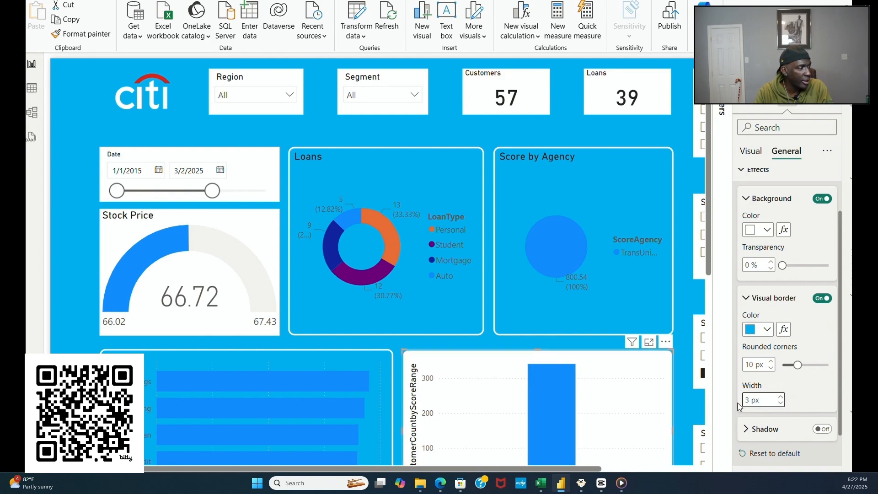
Step: Change the score range column chart's background to the page's light blue and its border color to white
left_click(767, 234)
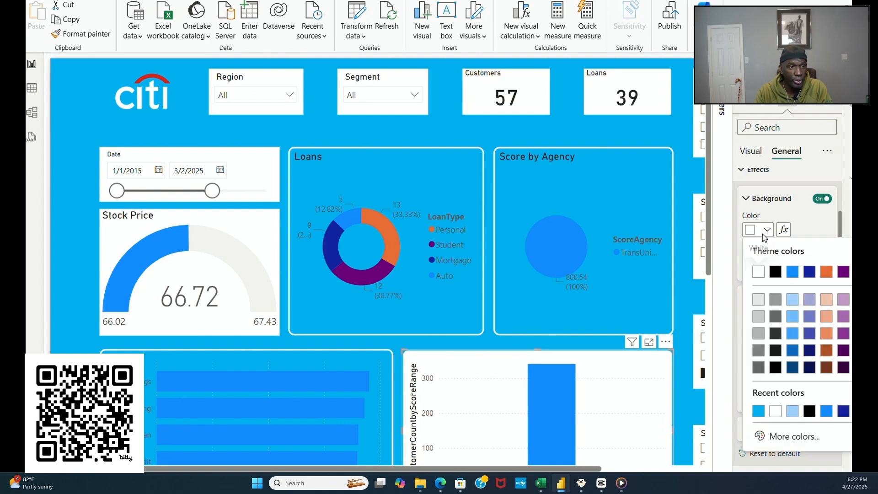
left_click(758, 412)
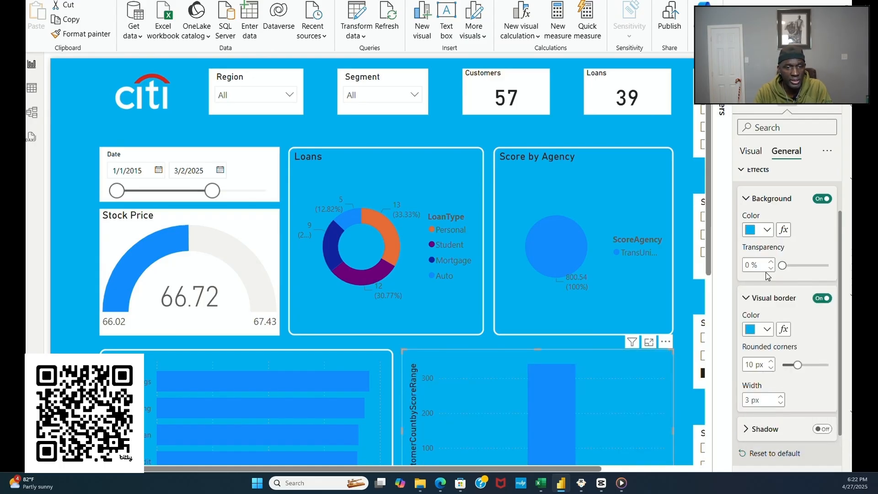
left_click(768, 330)
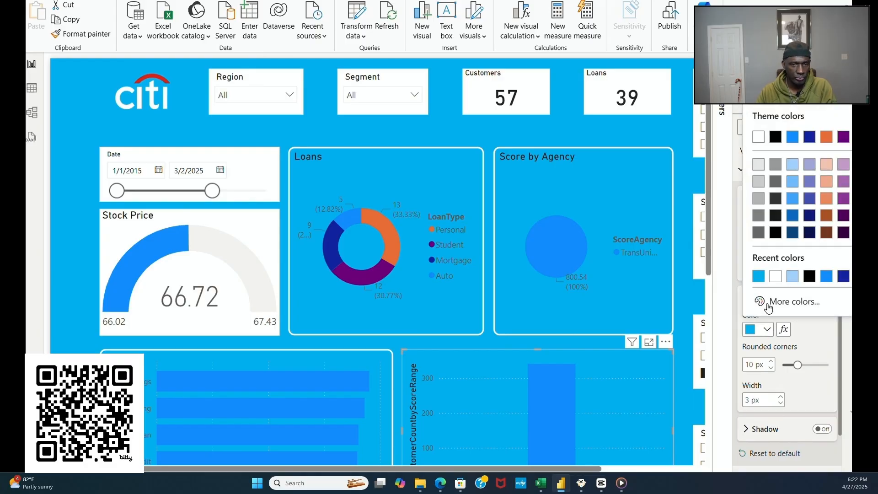
left_click(777, 279)
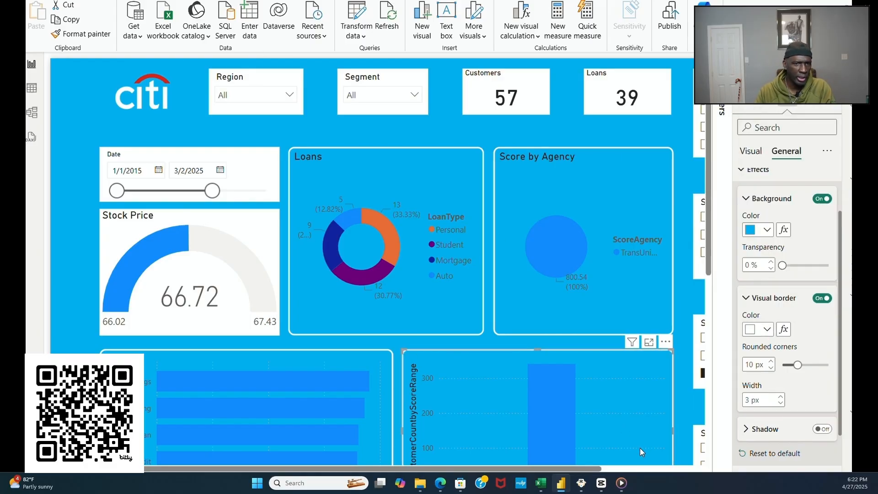
Step: Clear the TransUnion selection in the ScoreAgency slicer
left_click_drag(587, 471, 613, 471)
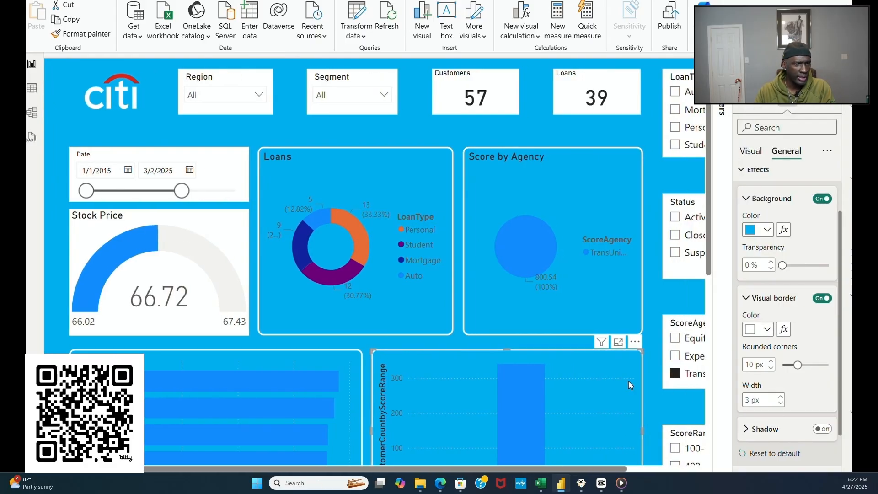
left_click(650, 400)
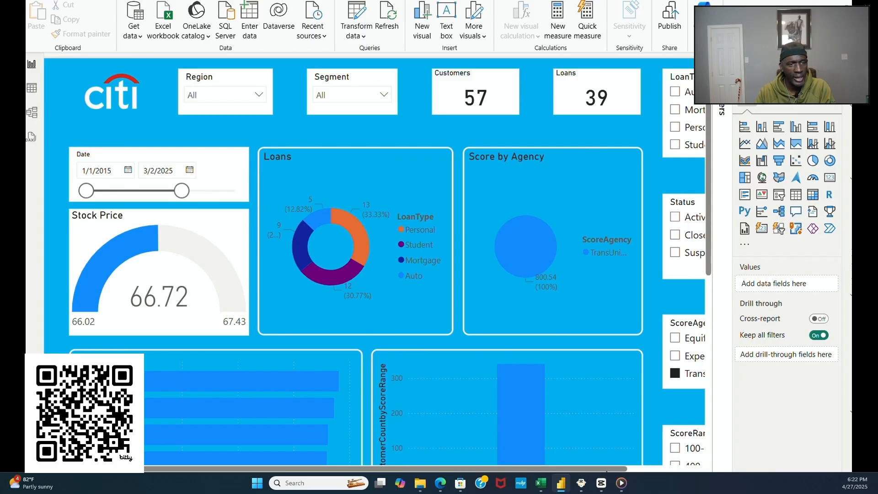
left_click_drag(610, 470, 681, 470)
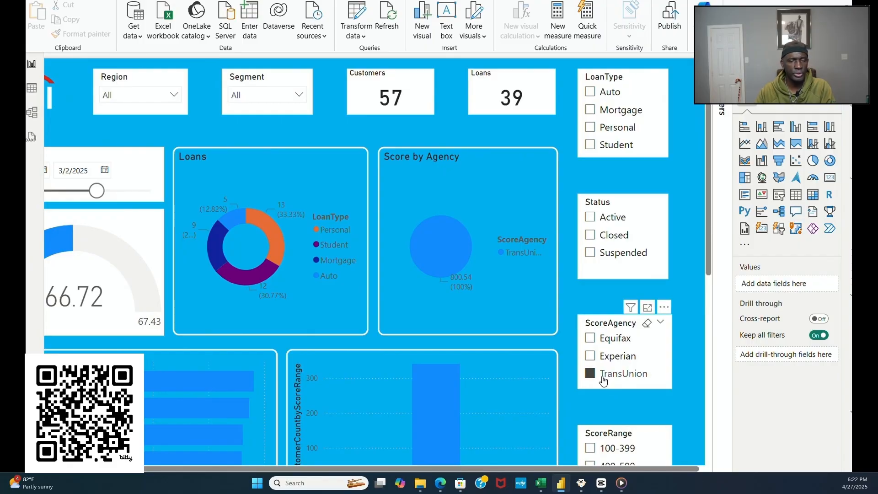
left_click(587, 375)
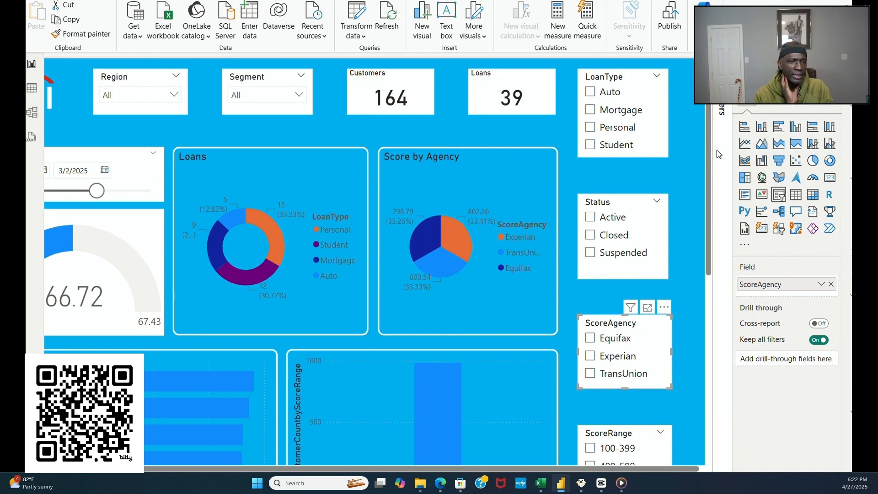
Step: Change the Status slicer's background to the page's light blue
left_click(767, 112)
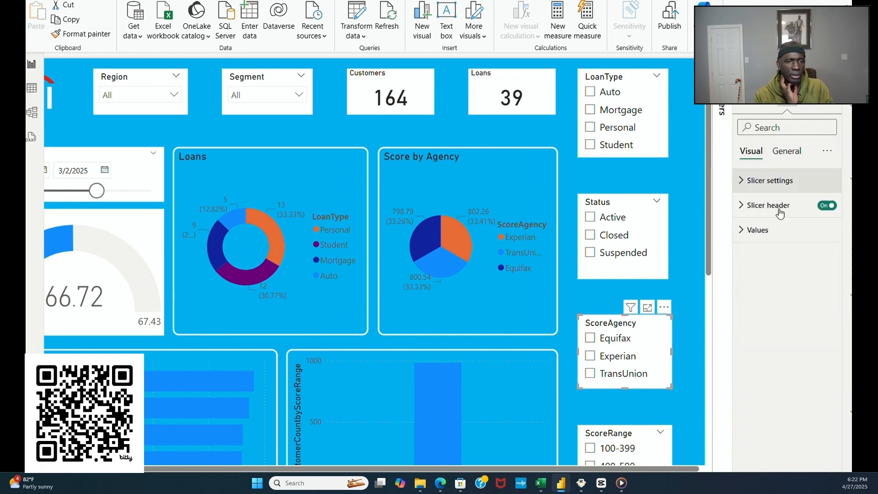
left_click(787, 151)
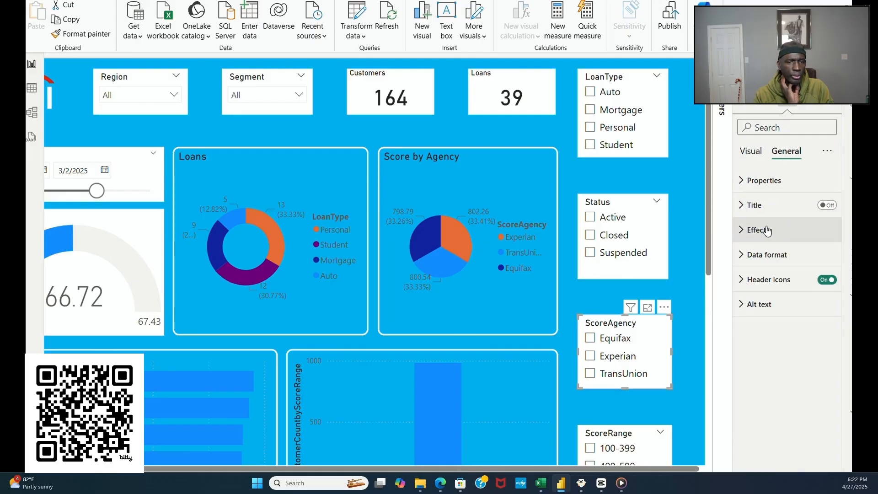
left_click(747, 233)
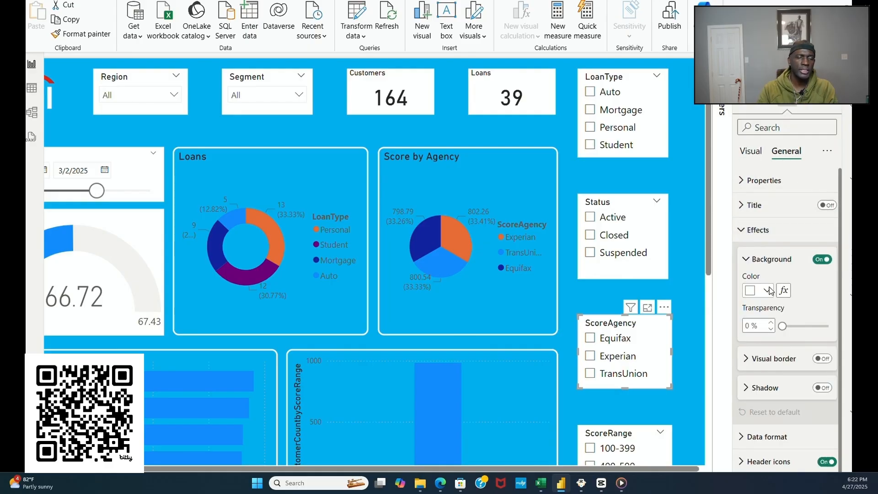
left_click(767, 291)
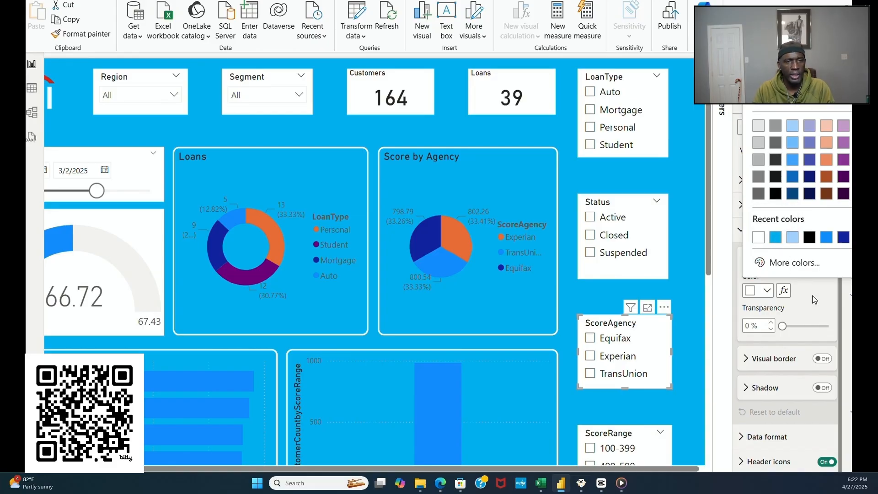
left_click(624, 203)
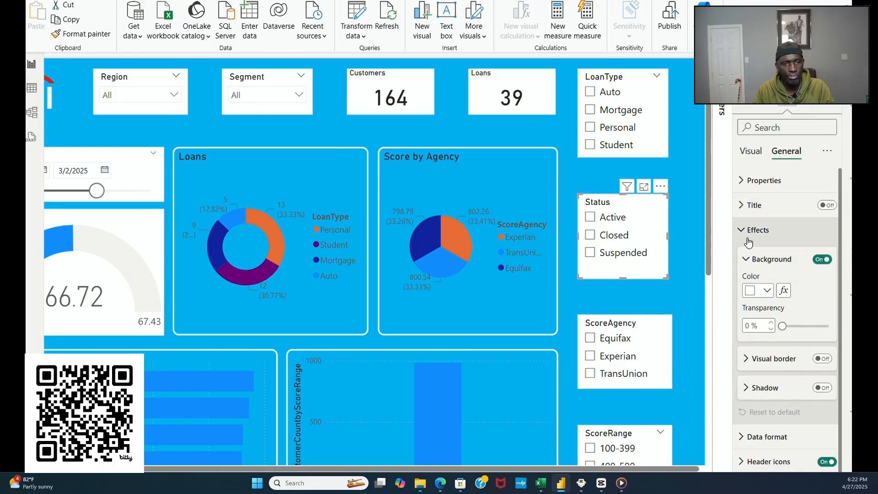
left_click(768, 290)
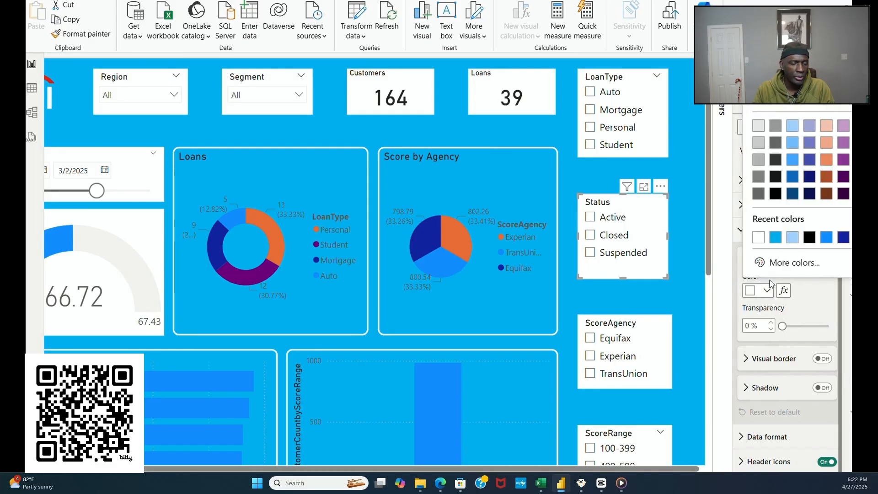
left_click(774, 237)
Step: Turn on the visual border of the Status slicer and color it white
left_click(822, 358)
left_click(749, 360)
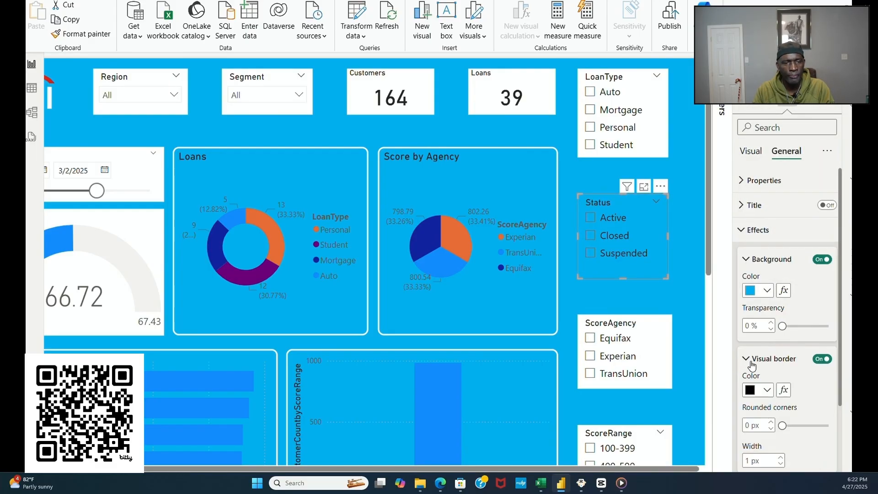
left_click(767, 390)
left_click(753, 196)
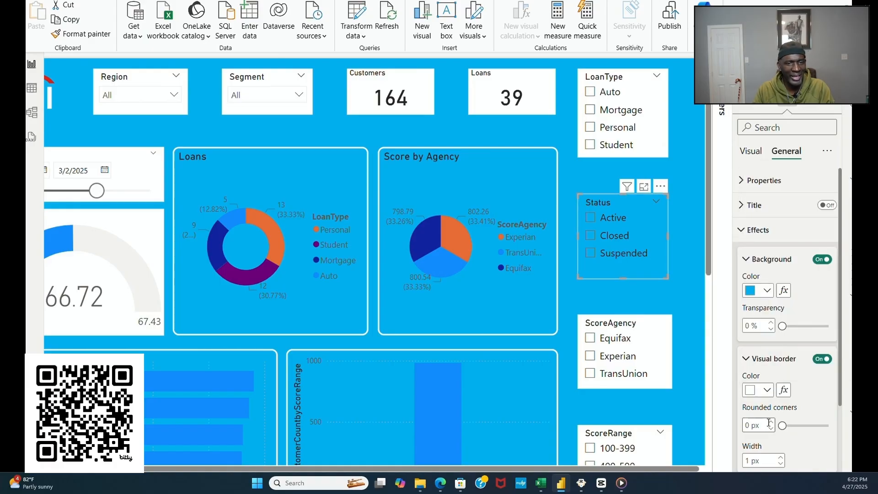
Step: Set the Status slicer's border to 10 px rounded corners and a 3 px width
left_click(771, 423)
left_click(770, 423)
left_click(771, 424)
left_click(771, 423)
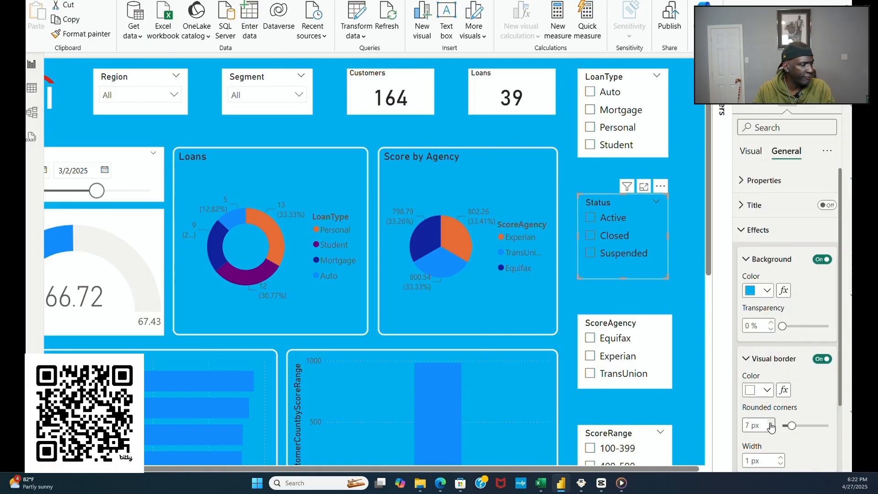
left_click(771, 423)
left_click(780, 458)
left_click(780, 457)
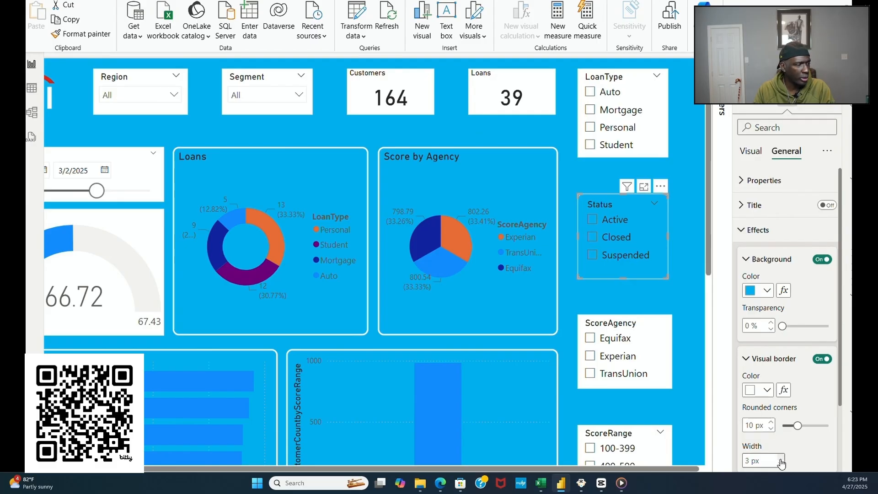
left_click(781, 464)
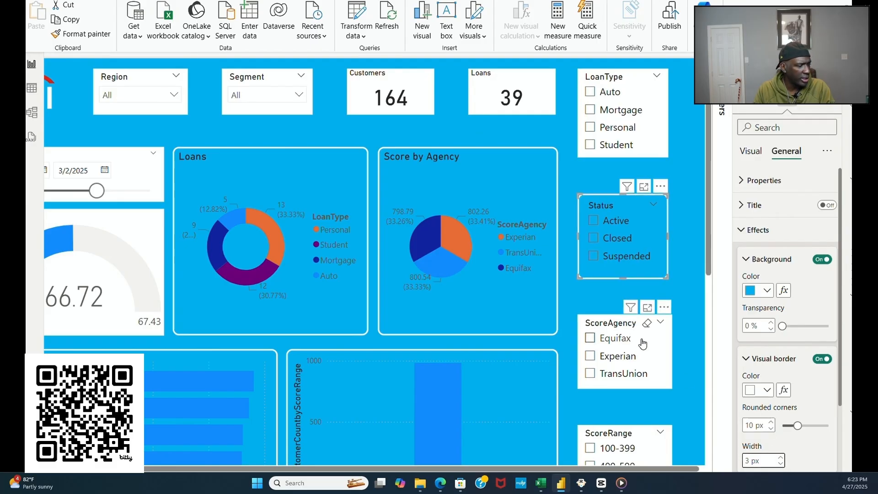
Step: Give the ScoreAgency slicer the page's light blue background and turn on a white visual border
left_click(590, 355)
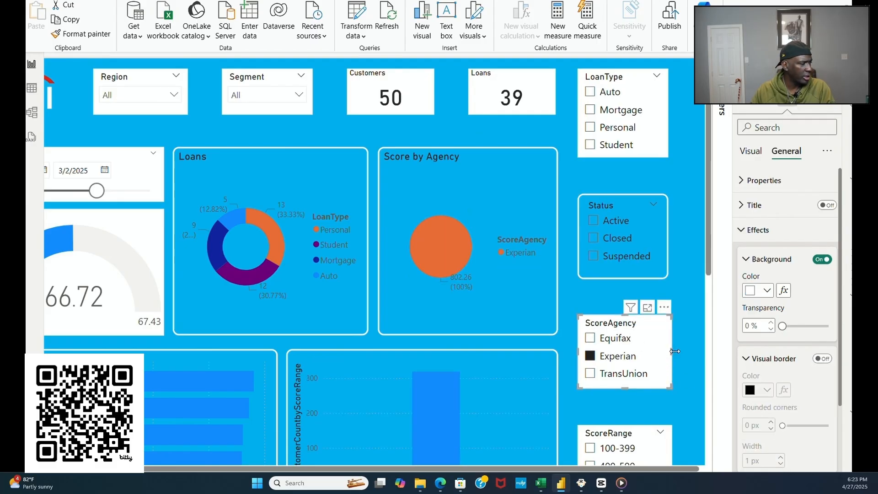
left_click(767, 291)
left_click(776, 237)
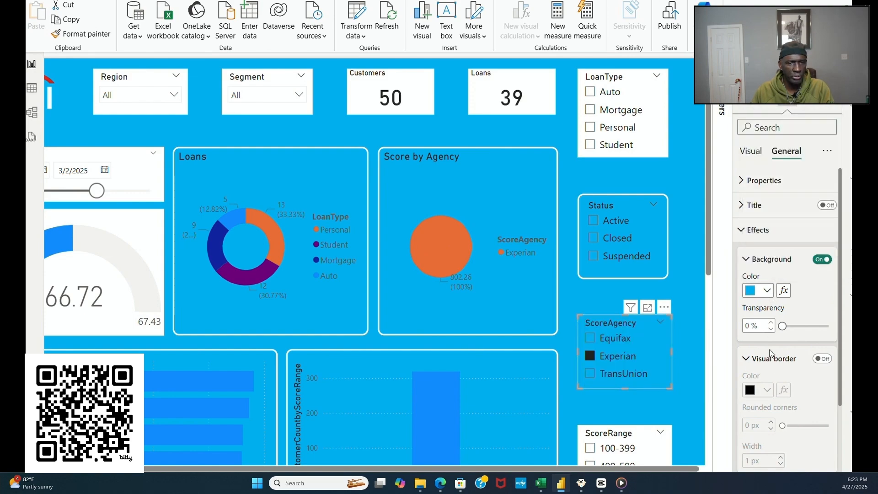
left_click(831, 358)
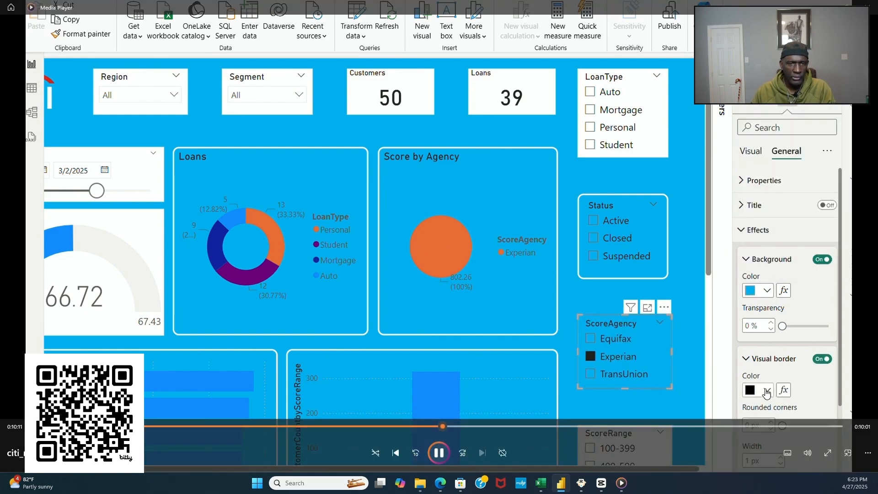
left_click(766, 389)
left_click(777, 342)
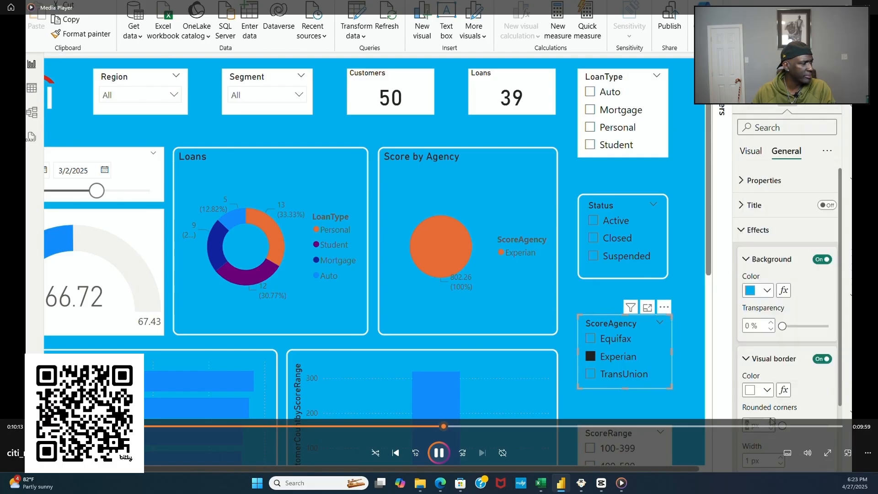
Step: Set the ScoreAgency slicer's border to 10 px rounded corners and a 3 px width
left_click(771, 422)
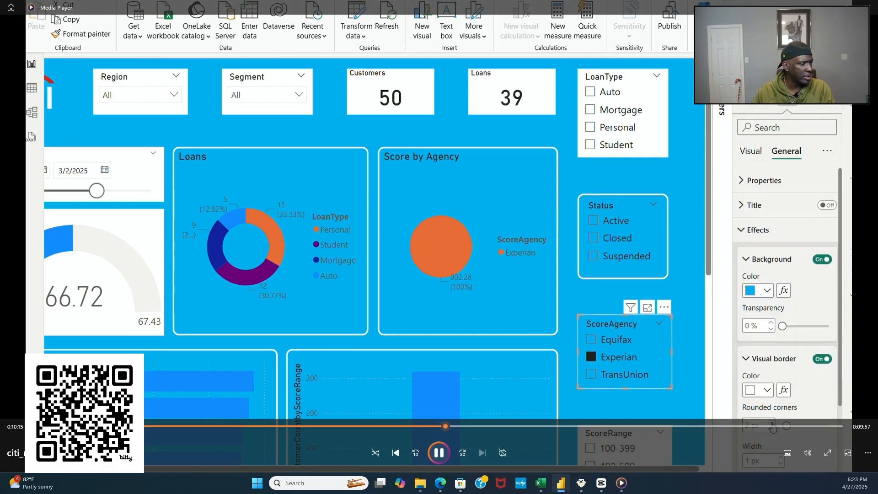
left_click(771, 423)
left_click(771, 423)
left_click(771, 423)
left_click(771, 423)
left_click(771, 423)
left_click(771, 423)
left_click(771, 423)
left_click(781, 460)
left_click(781, 459)
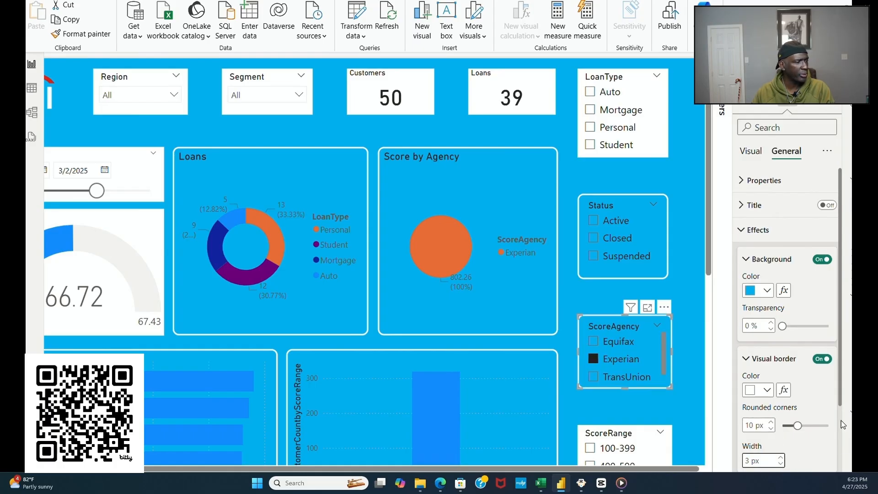
Step: Turn on a white visual border for the ScoreRange slicer with 3 px rounded corners and a 10 px width
left_click_drag(840, 405, 840, 471)
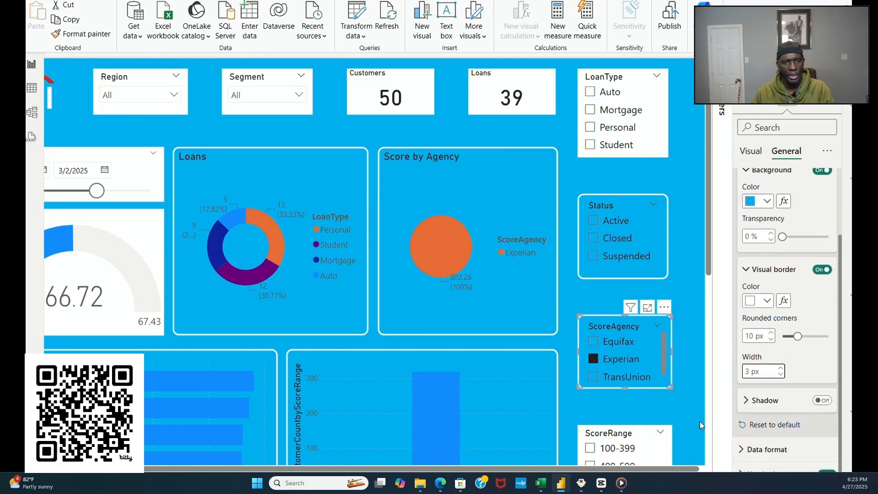
scroll(676, 419, "down", 3)
left_click(608, 379)
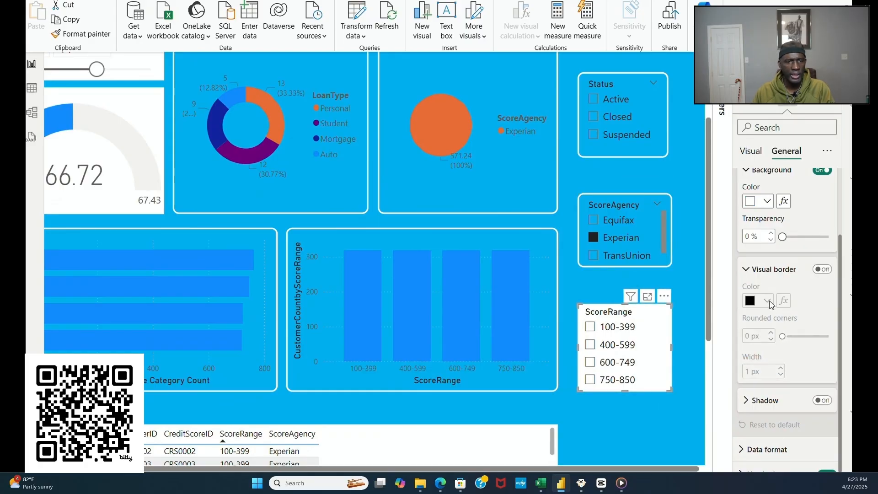
left_click(822, 269)
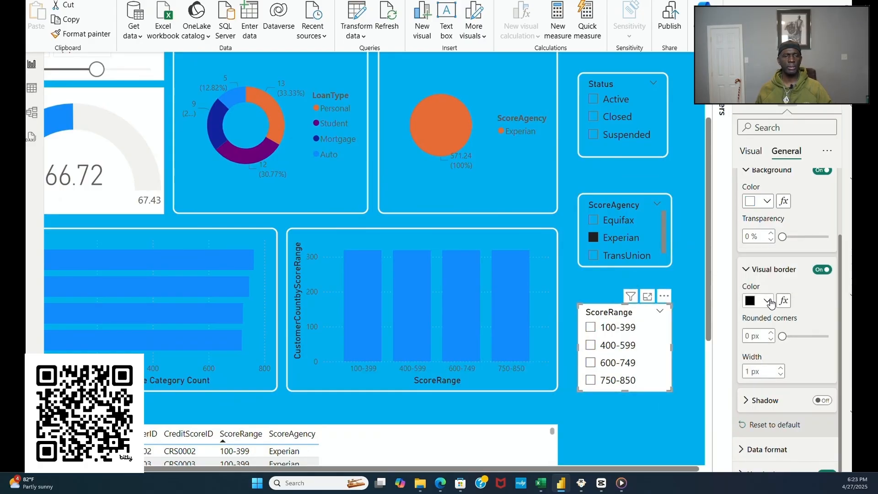
left_click(767, 301)
left_click(759, 247)
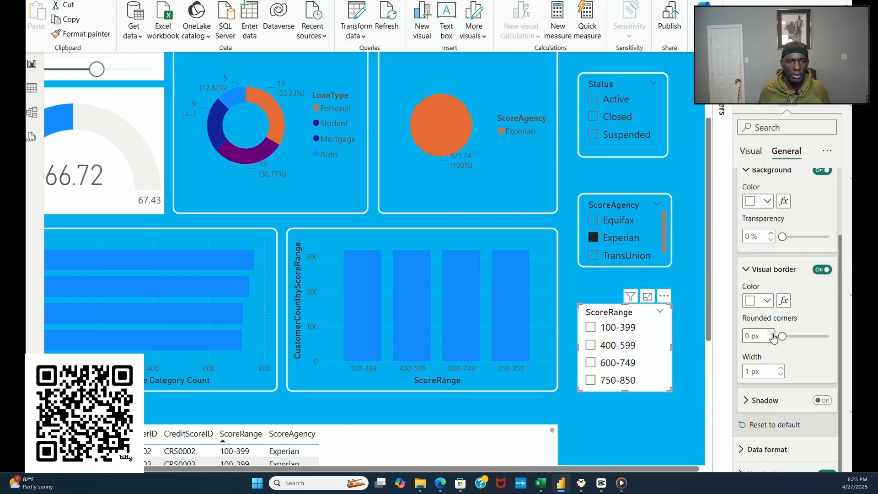
left_click(782, 368)
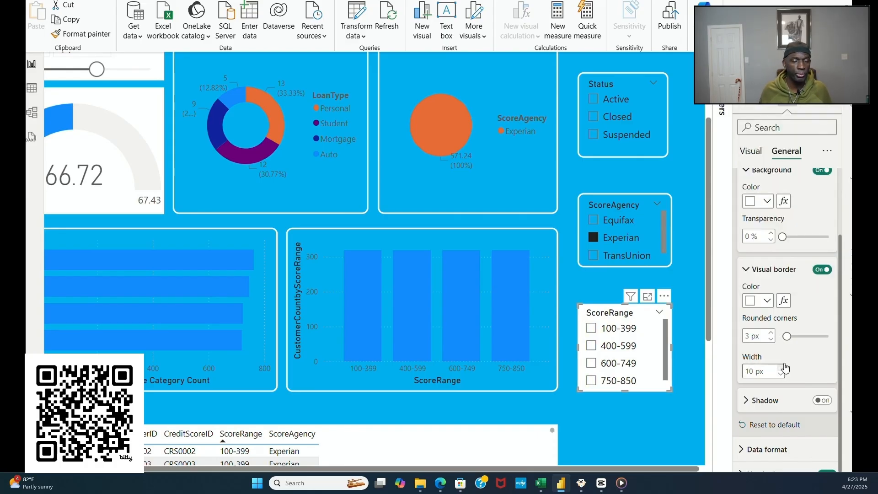
Step: Change the ScoreRange slicer's background to the page's light blue and set its border width to 3 px
left_click(767, 203)
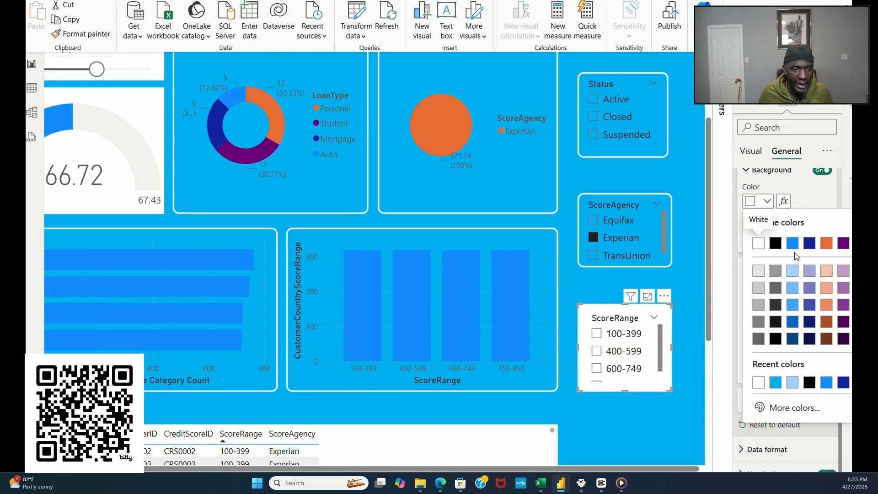
left_click(776, 387)
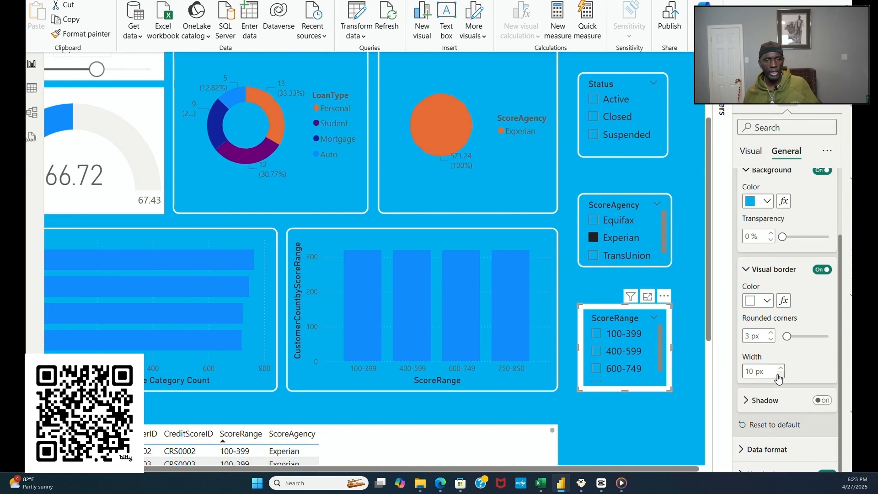
left_click(780, 376)
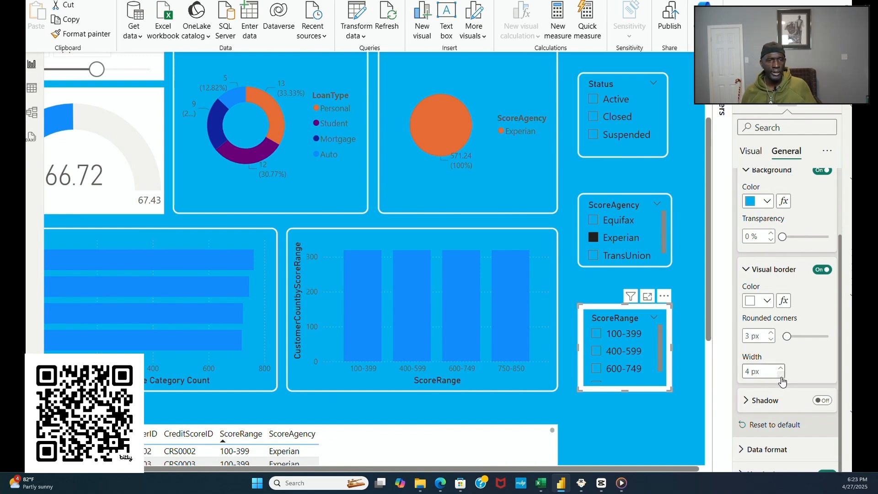
left_click(781, 370)
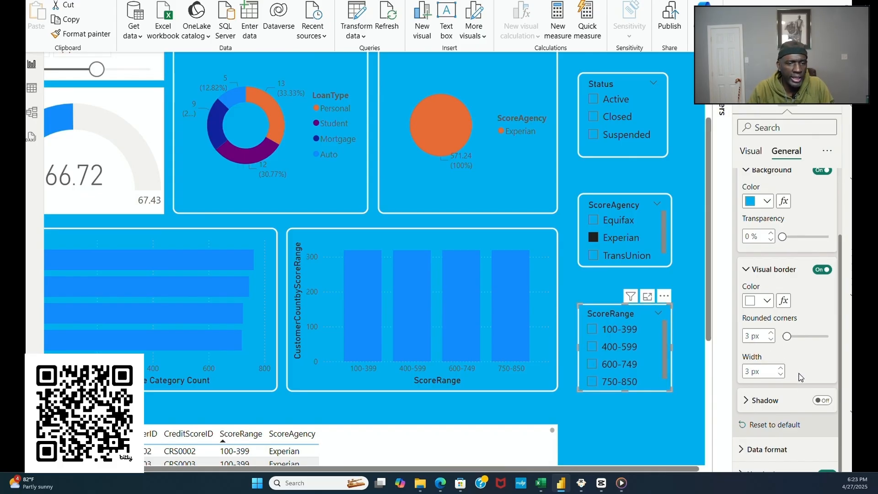
Step: Clear the Experian selection in the ScoreAgency slicer and deselect the visual
left_click(594, 238)
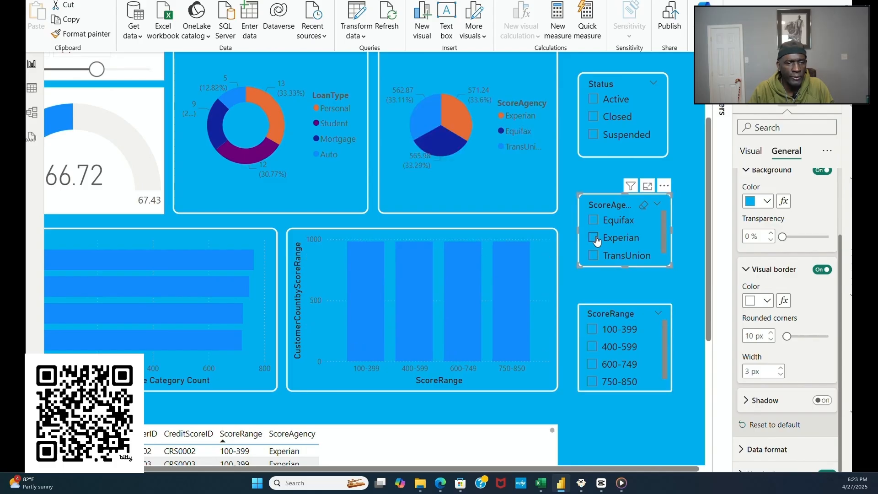
left_click(642, 283)
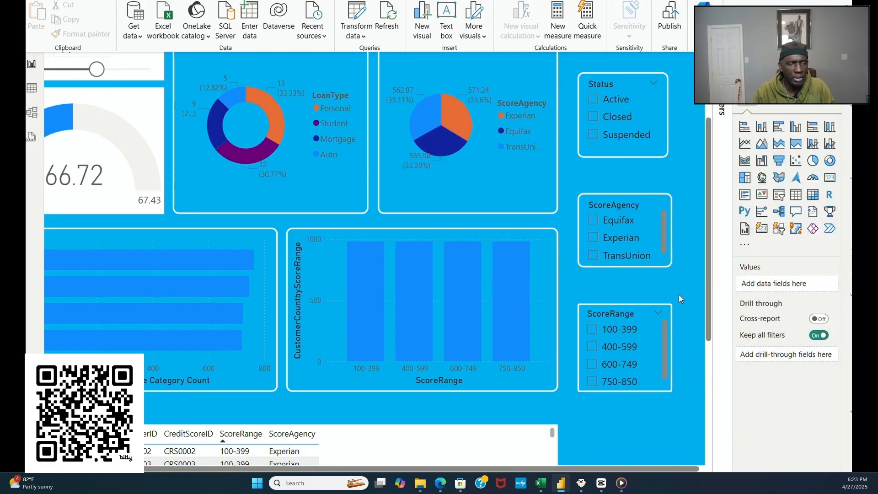
Step: Change the LoanType slicer's background to the page's light blue, leaving no loan type selected
scroll(678, 294, "up", 4)
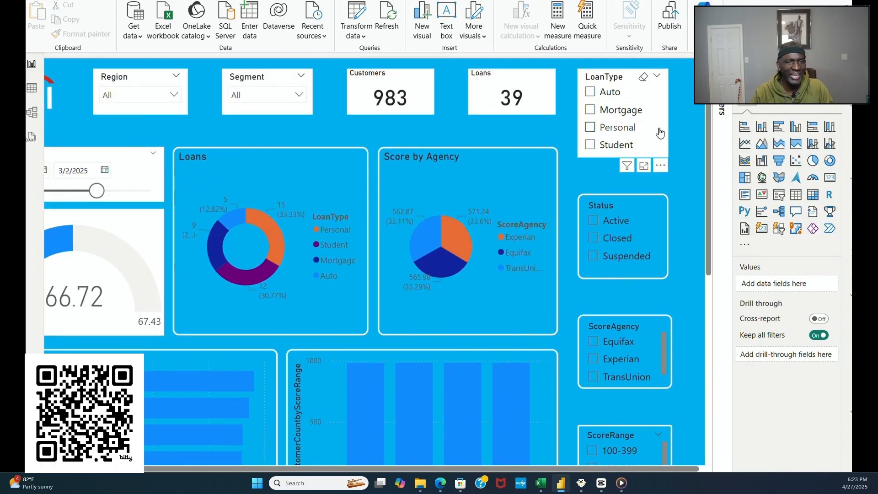
left_click(664, 144)
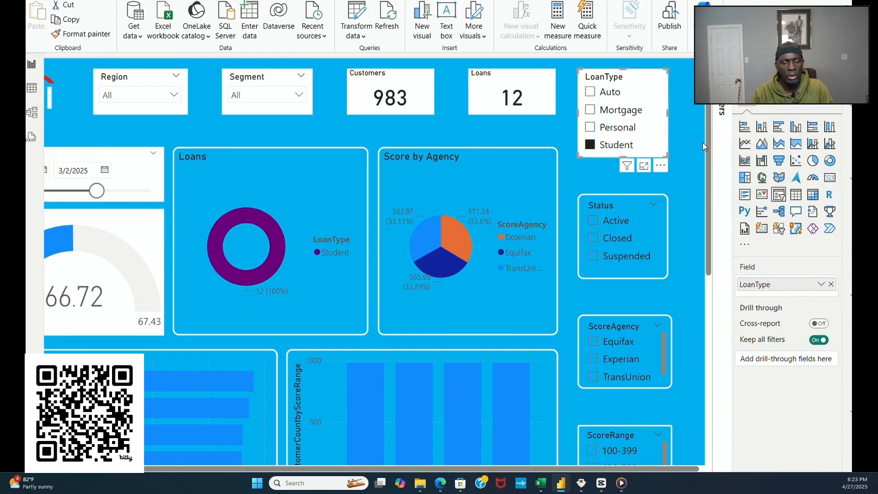
left_click(590, 145)
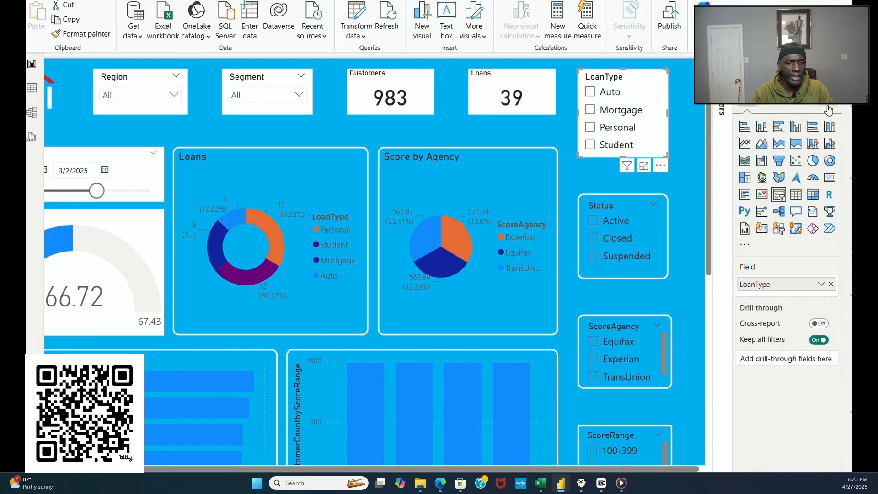
left_click(786, 106)
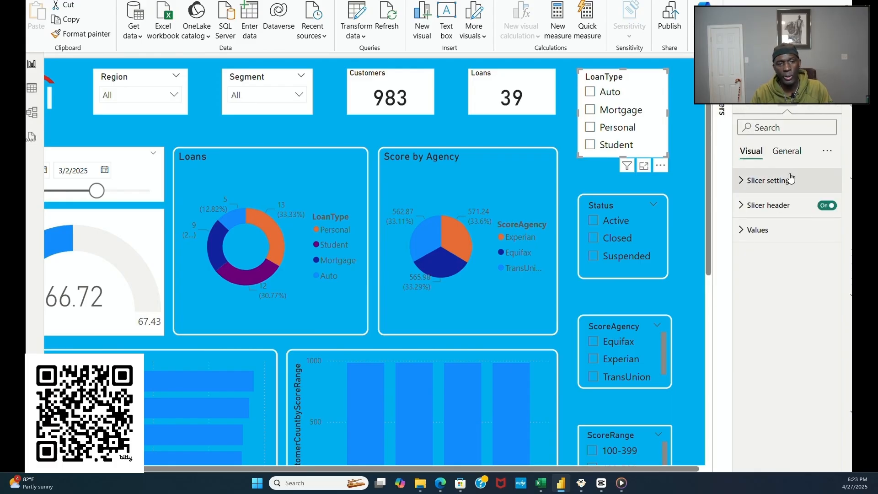
left_click(787, 152)
left_click(778, 230)
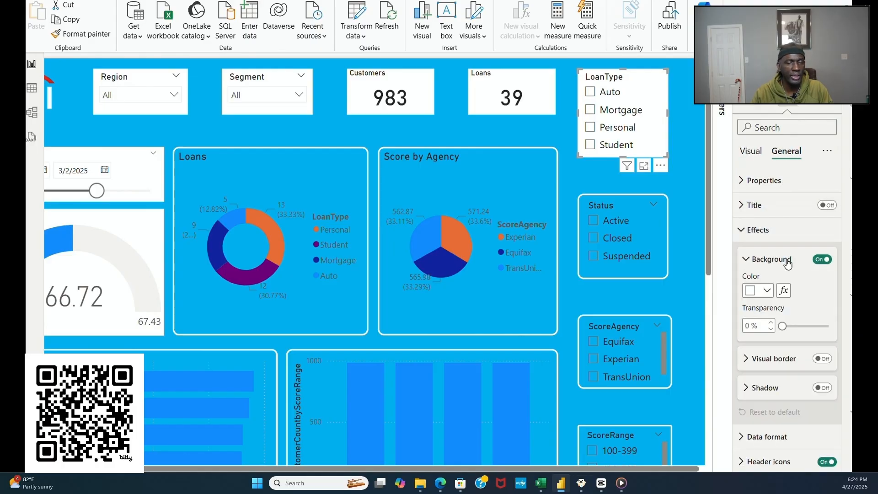
left_click(766, 290)
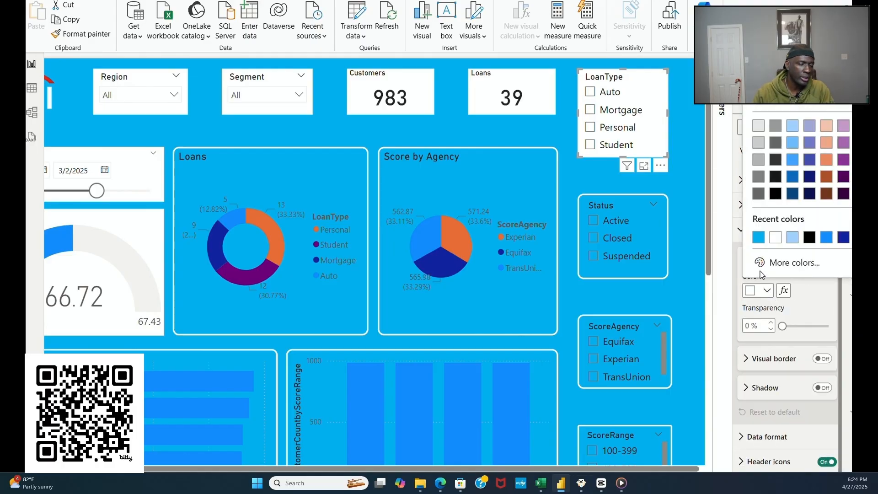
left_click(758, 237)
Step: Turn on a visual border for the LoanType slicer with 10 px rounded corners and a 3 px width
left_click(822, 359)
left_click(766, 362)
scroll(766, 362, "down", 3)
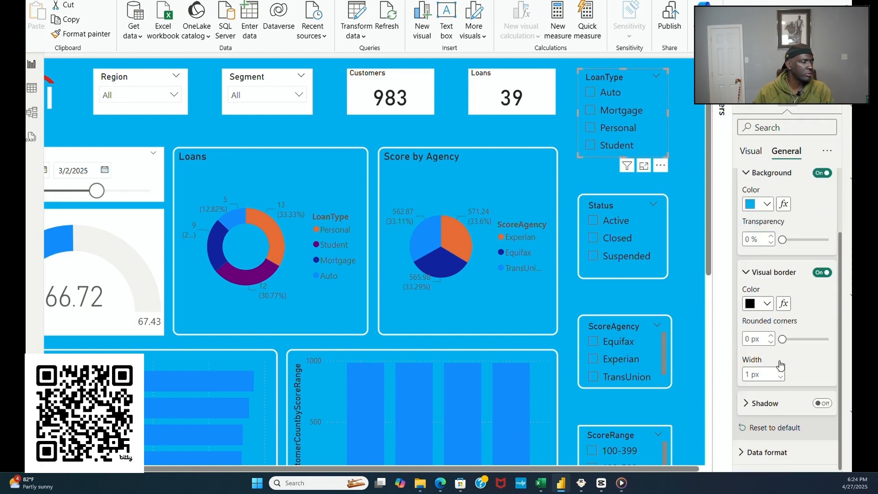
left_click(771, 312)
left_click(771, 312)
left_click(772, 312)
left_click(771, 311)
left_click(771, 311)
left_click(781, 345)
left_click(781, 346)
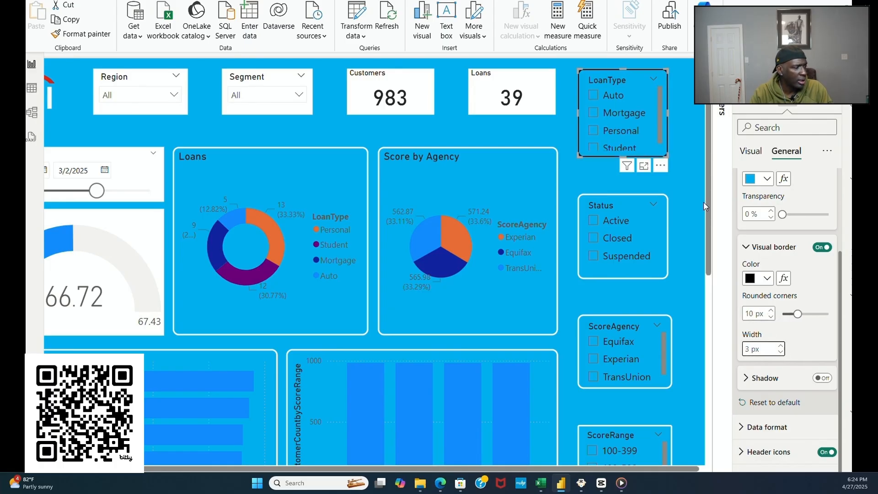
Step: Change the Loans card's background to the page's light blue
left_click(519, 75)
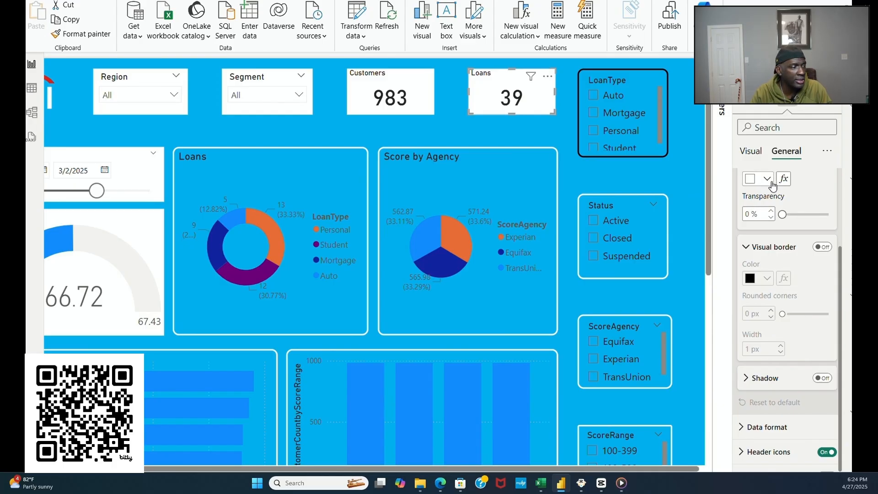
scroll(771, 183, "up", 3)
left_click(767, 240)
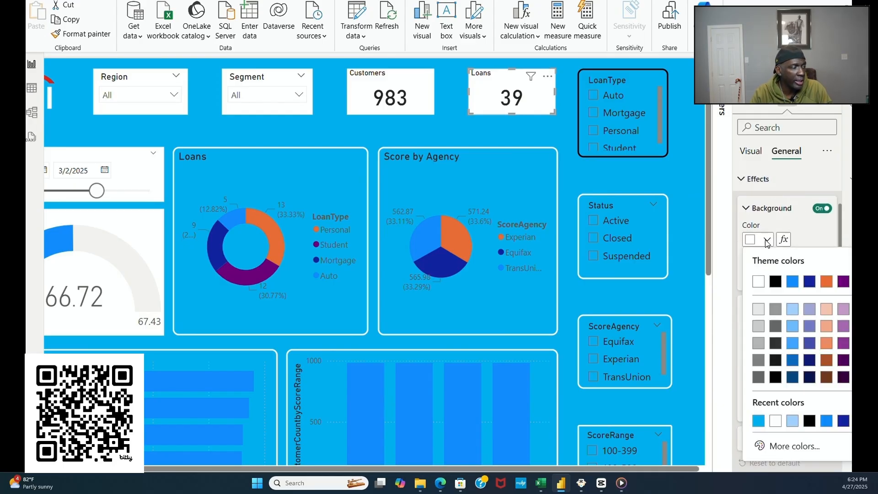
left_click(757, 420)
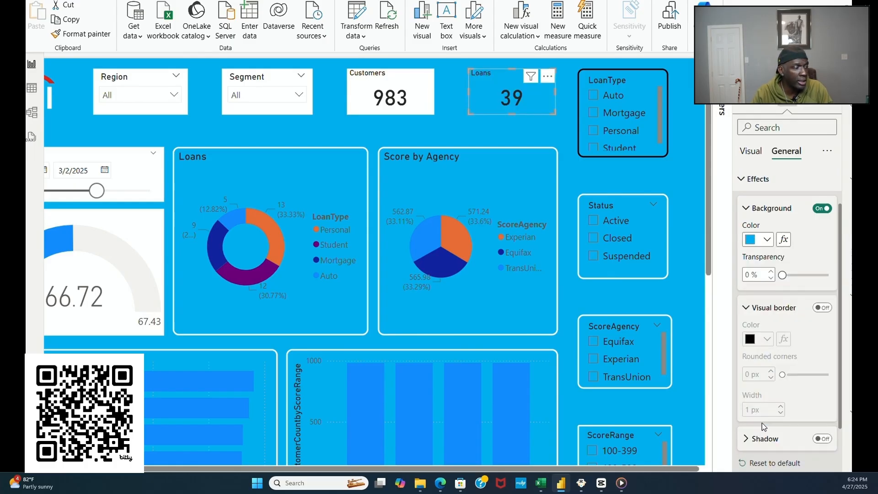
Step: Reduce the font size of the LoanType slicer's values so that all loan types fit
left_click(667, 151)
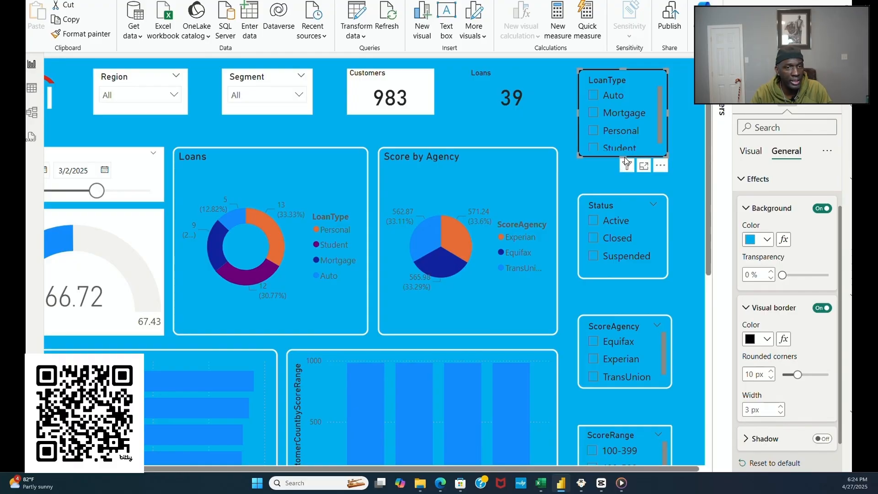
left_click(644, 169)
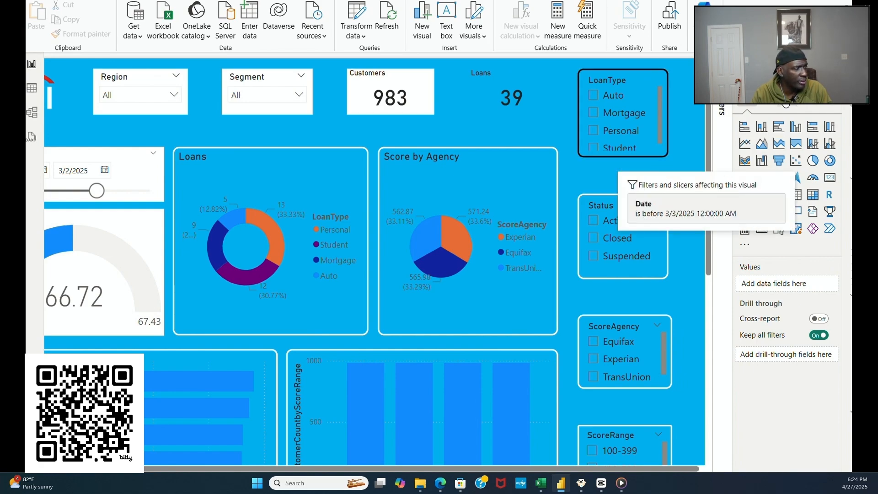
left_click(785, 106)
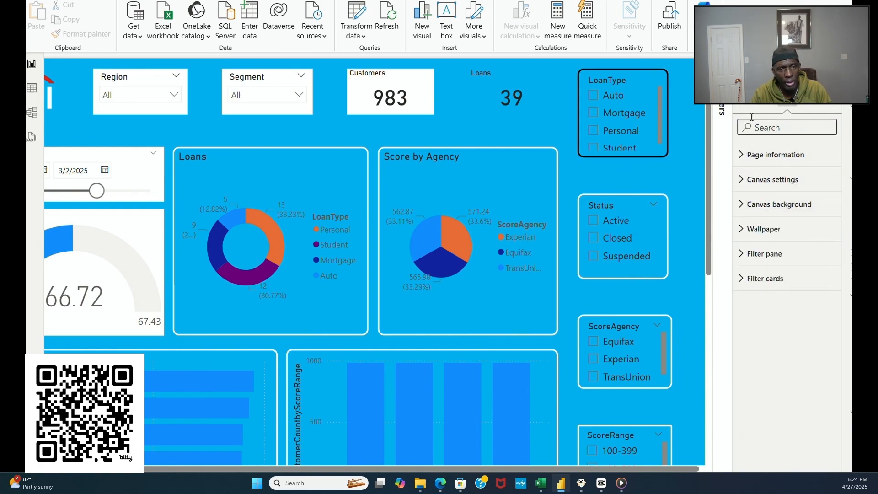
left_click(665, 144)
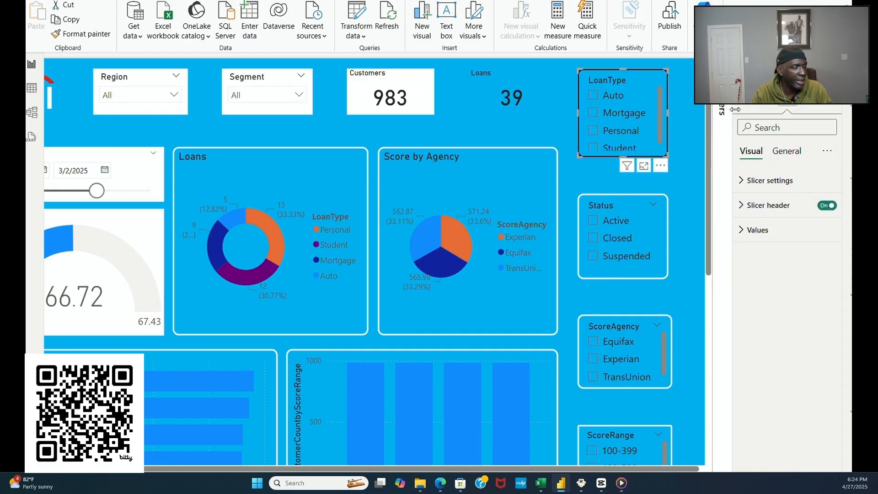
left_click(793, 150)
left_click(751, 151)
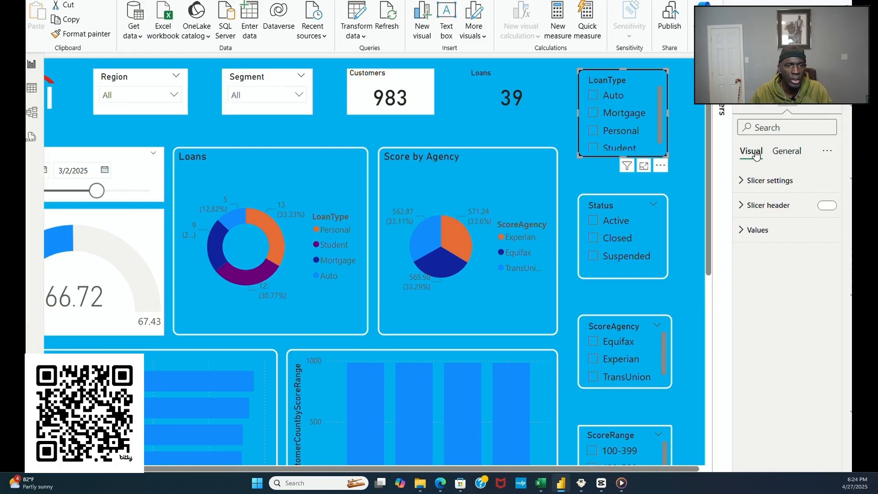
left_click(754, 229)
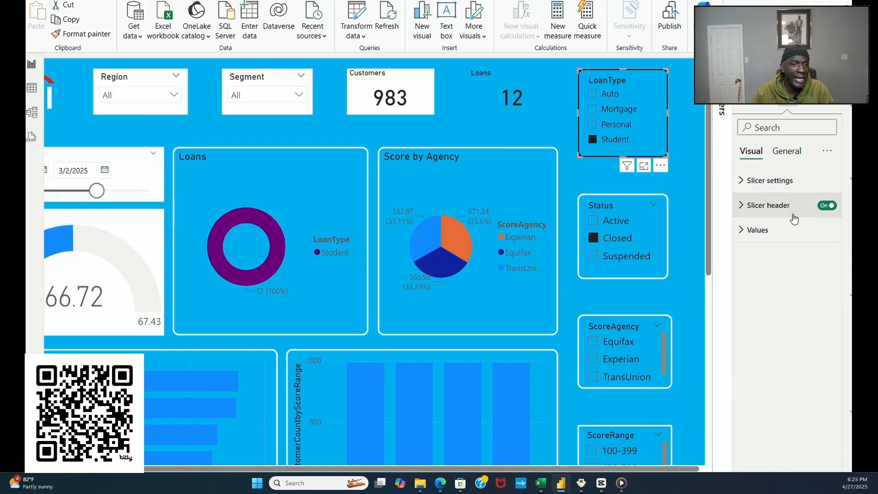
Step: Change the LoanType slicer's border color to white, and clear the Student and Closed selections in the LoanType and Status slicers
left_click(792, 160)
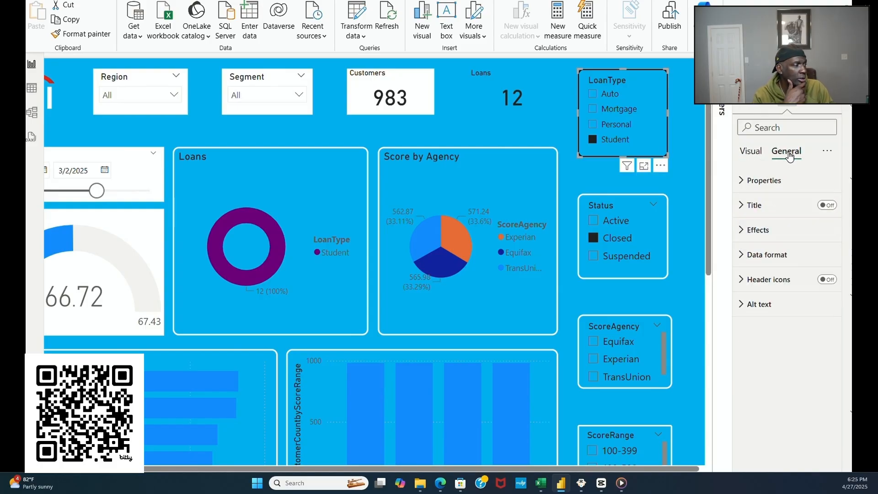
left_click(757, 229)
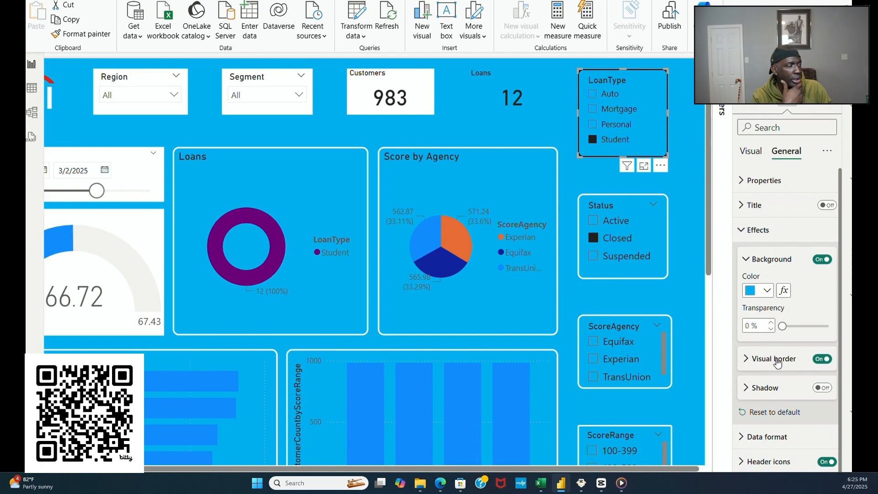
scroll(785, 415, "down", 1)
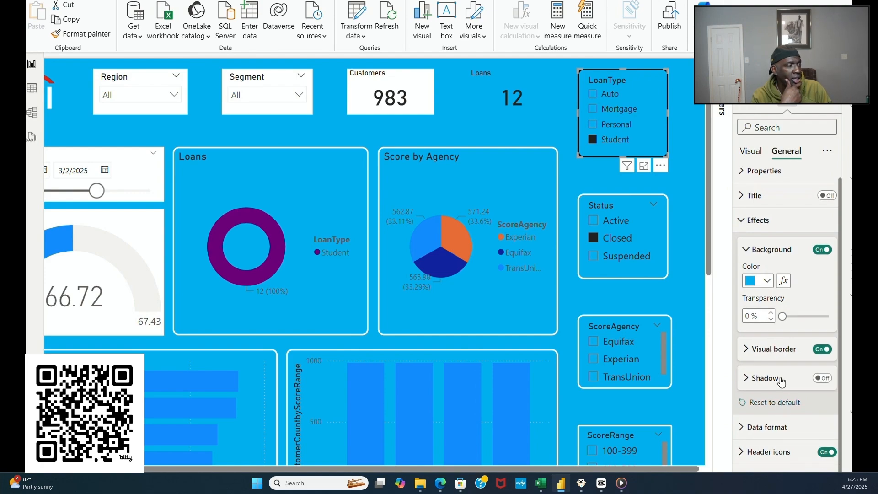
left_click(754, 359)
left_click(768, 380)
left_click(750, 185)
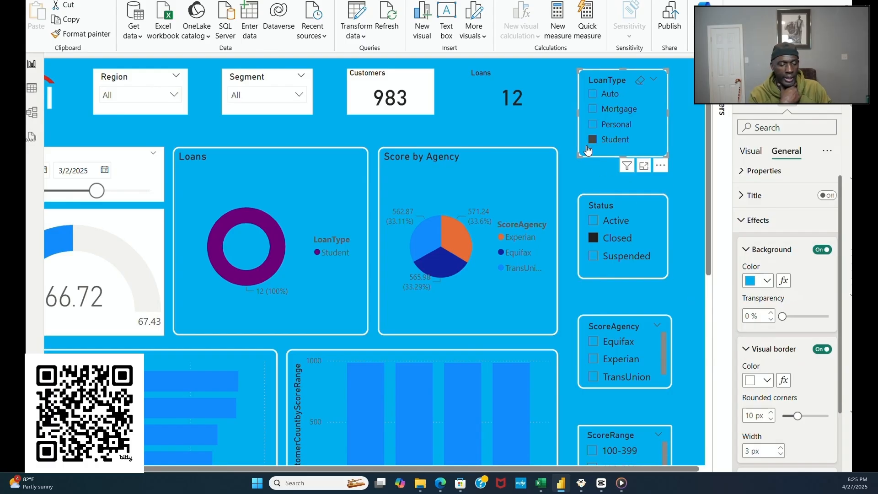
left_click(592, 140)
left_click(632, 239)
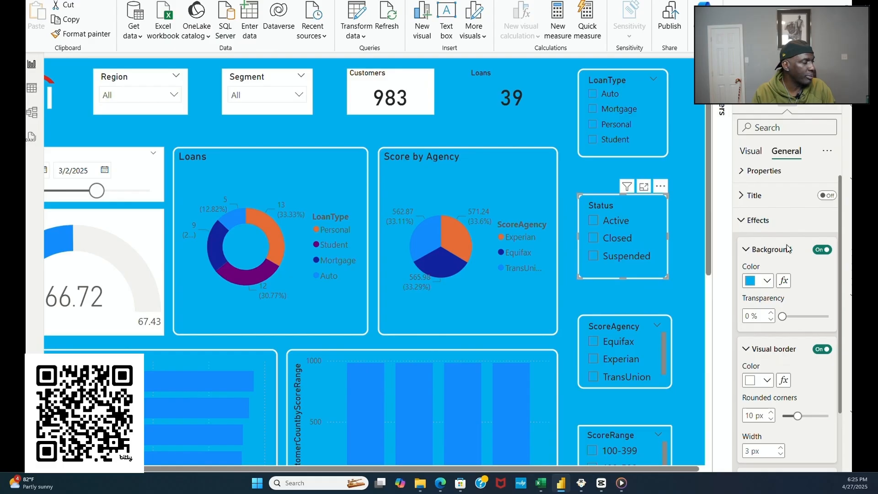
Step: Reduce the font size of the values in the Status, ScoreAgency and ScoreRange slicers to 10
left_click(752, 154)
left_click(773, 231)
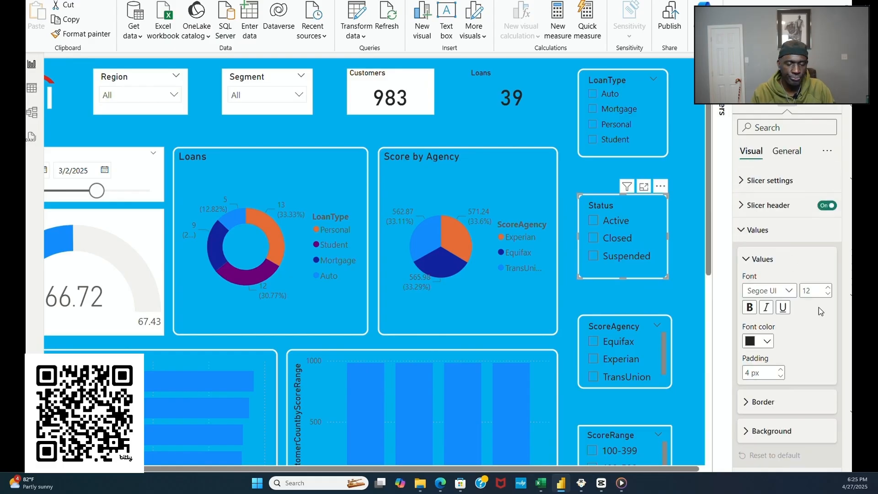
left_click(828, 294)
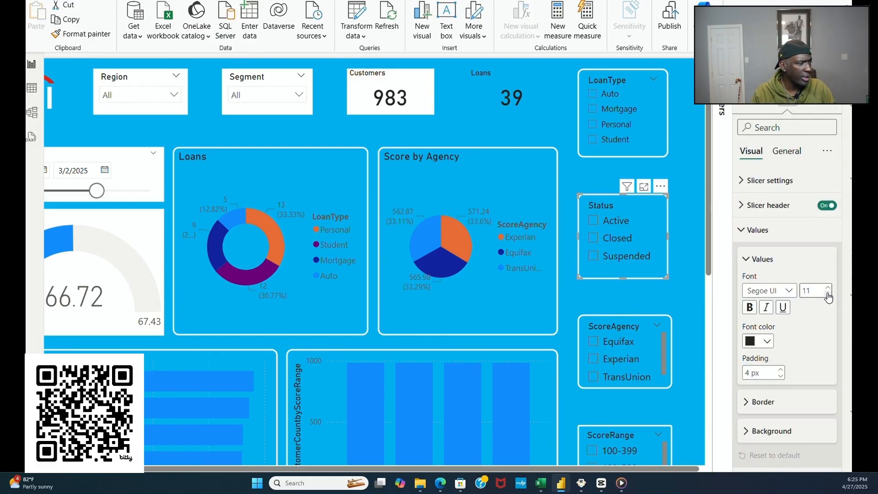
left_click(664, 350)
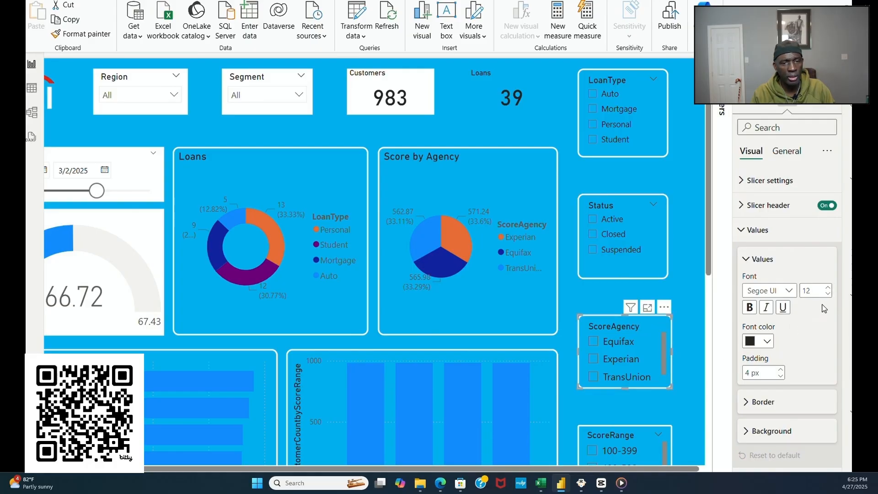
left_click(670, 438)
left_click(828, 294)
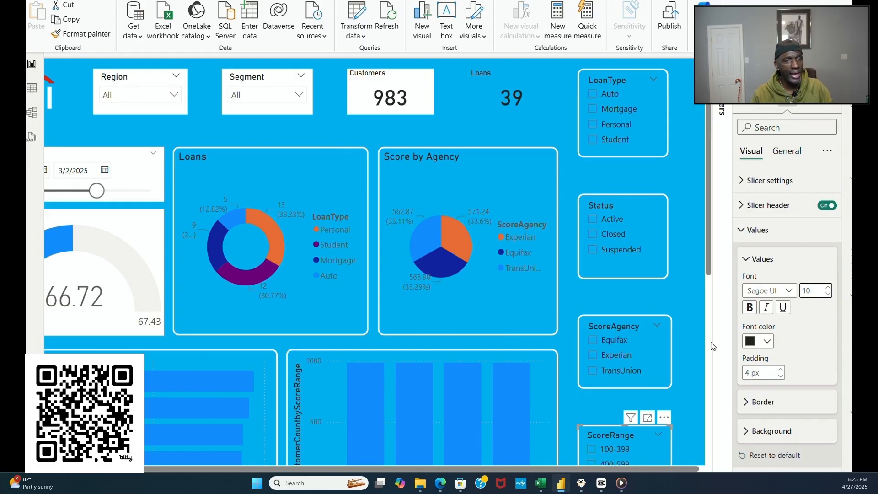
Step: Turn on a white visual border with a 3 px width for the Loans card
scroll(707, 344, "down", 3)
scroll(707, 344, "up", 3)
scroll(706, 344, "up", 1)
left_click(523, 110)
left_click(785, 153)
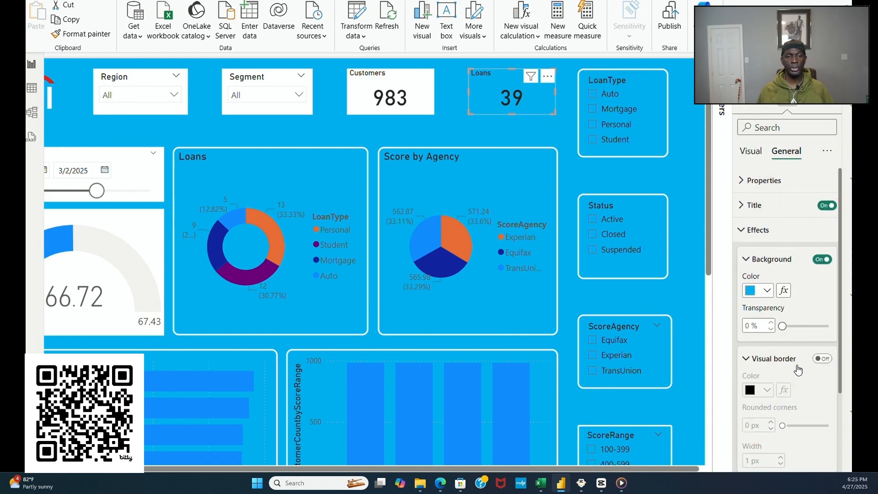
left_click(822, 359)
scroll(787, 354, "down", 2)
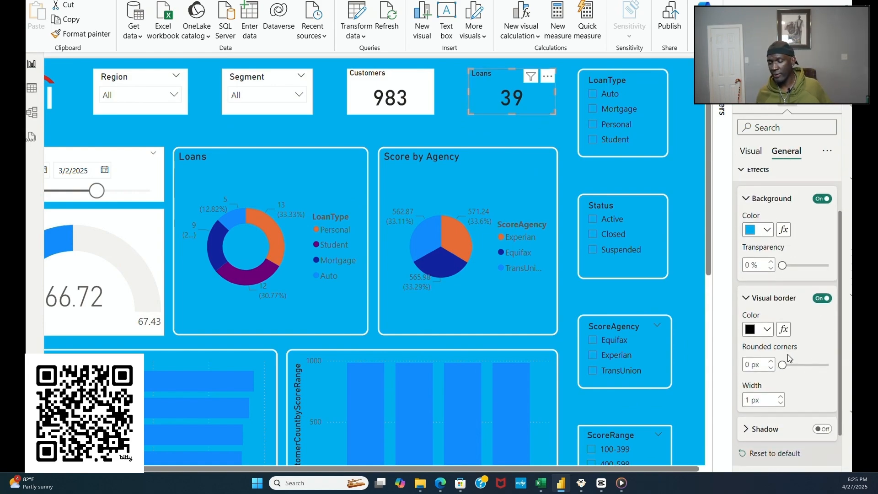
left_click(772, 330)
left_click(757, 277)
left_click(780, 397)
left_click(781, 396)
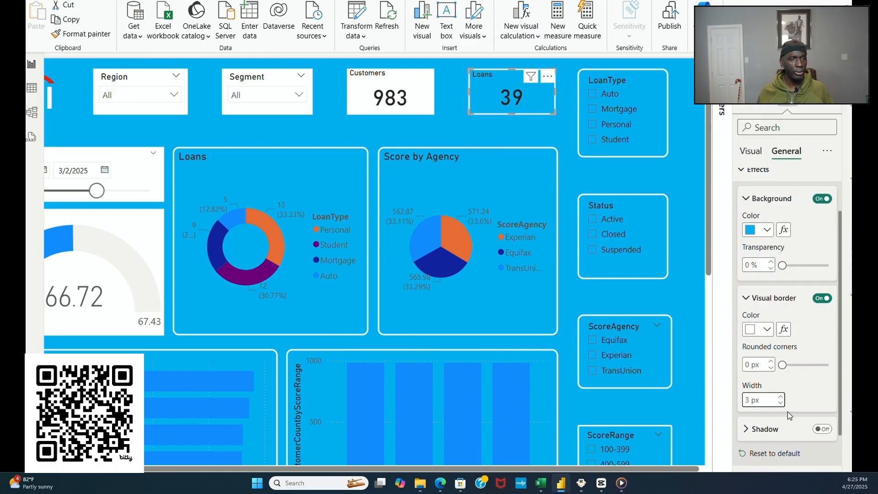
Step: Set the rounded corners of the Loans card's border to 10 px
scroll(789, 404, "down", 2)
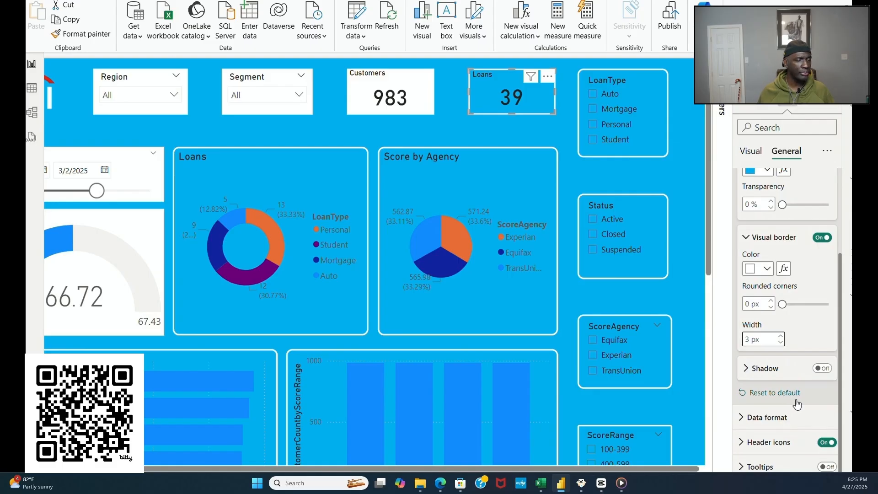
left_click(771, 301)
left_click(771, 301)
left_click(771, 300)
left_click(772, 300)
left_click(772, 301)
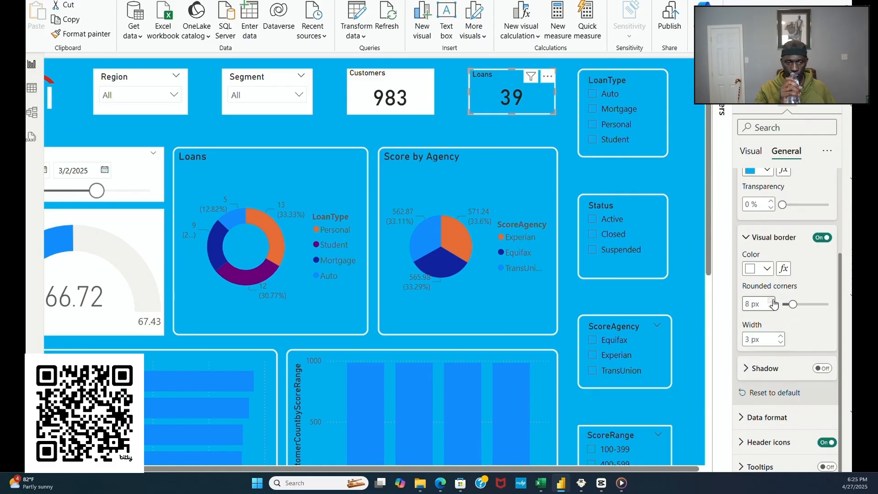
left_click(771, 301)
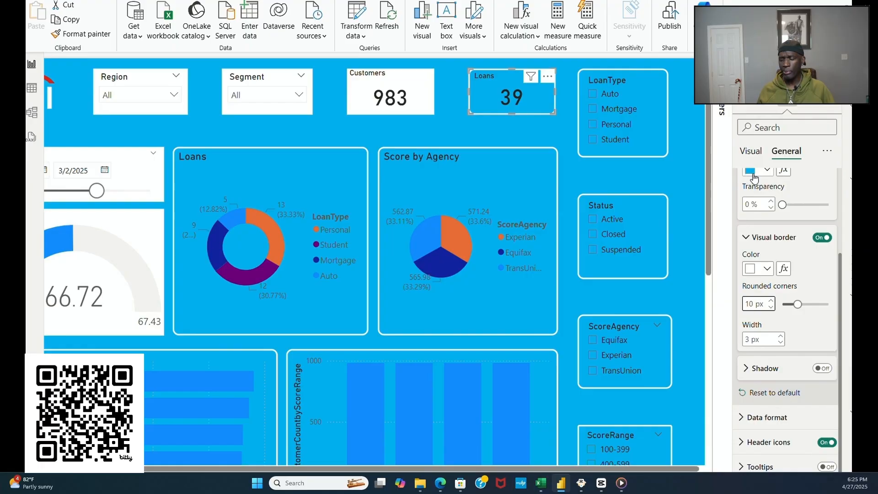
Step: Change the Loans card's callout value color to white
left_click(751, 152)
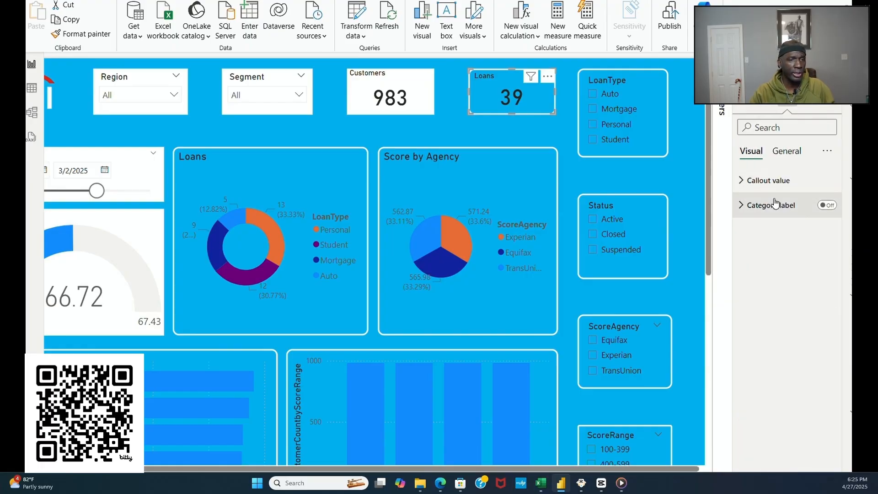
left_click(768, 180)
left_click(768, 272)
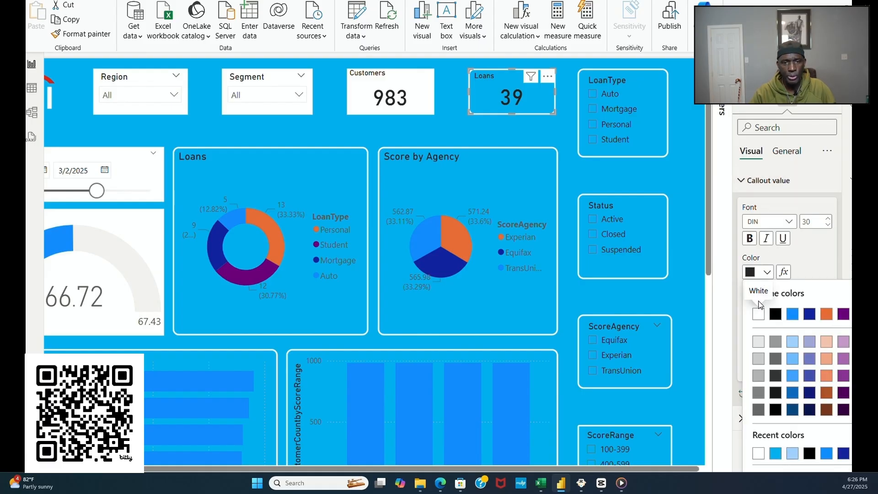
left_click(758, 315)
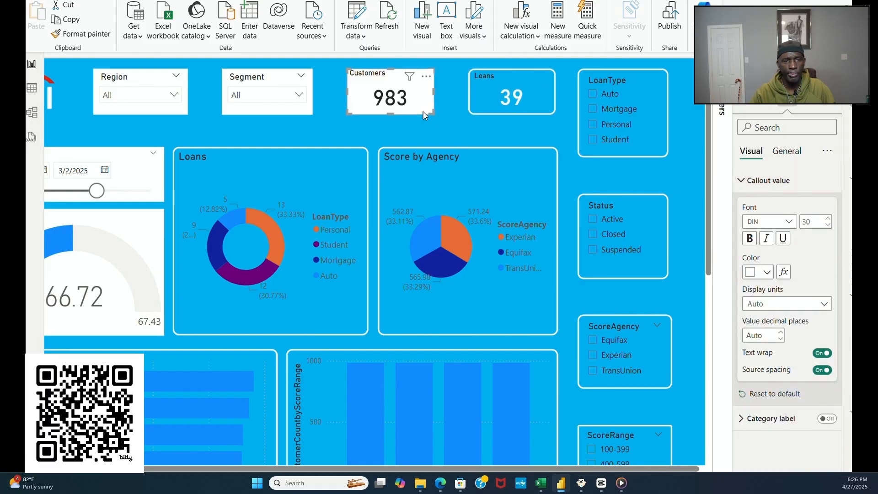
Step: Change the Customers card's callout value color to white and its background to the page's light blue
left_click(768, 273)
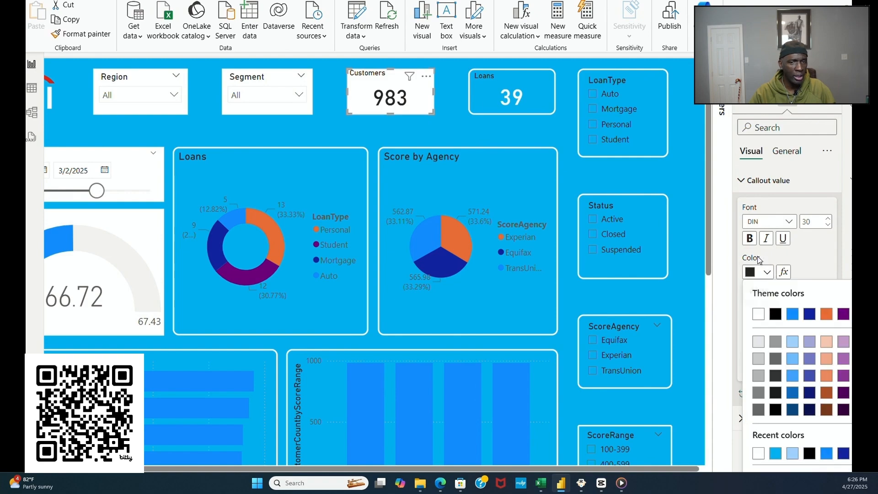
left_click(759, 313)
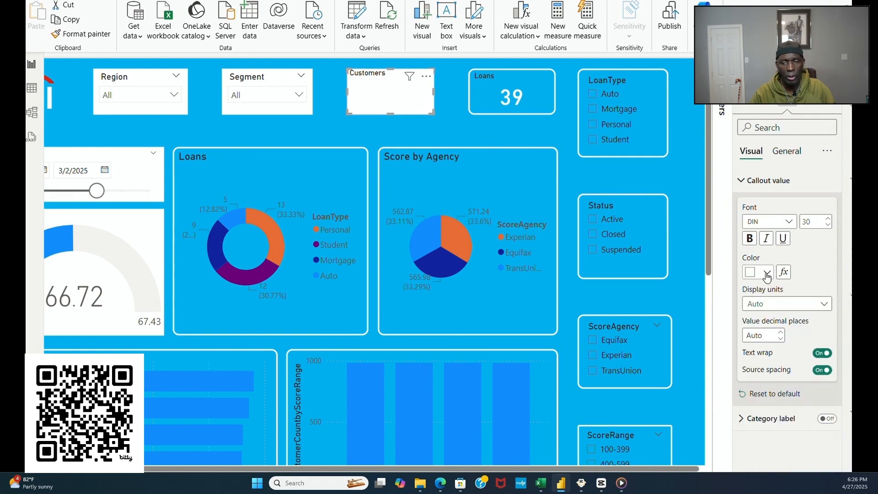
left_click(786, 151)
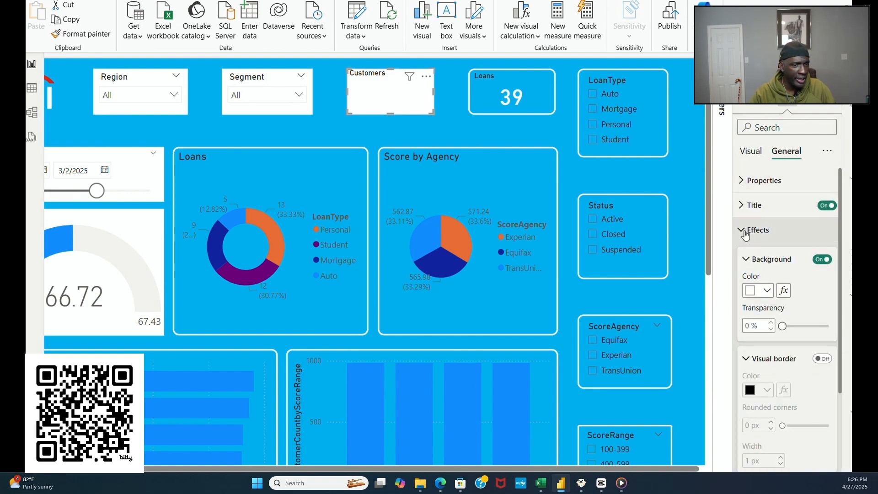
left_click(758, 290)
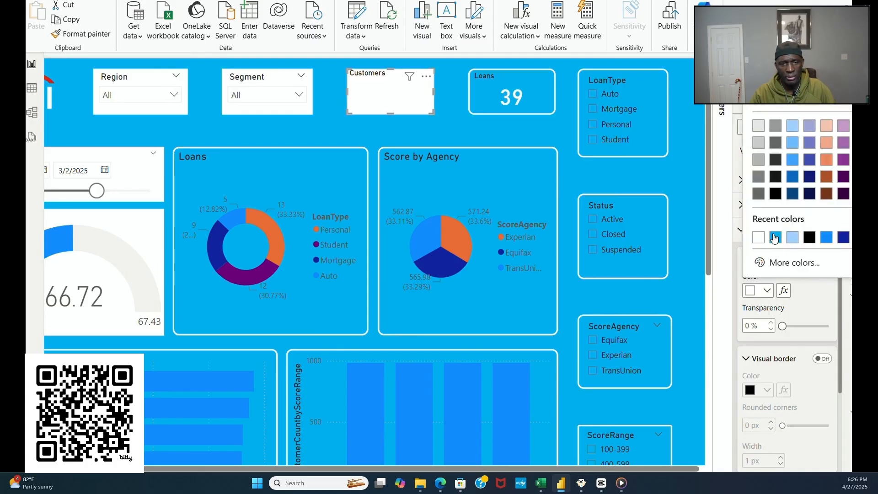
left_click(775, 240)
Step: Turn on the visual border for the Customers card and make it white
left_click(822, 359)
left_click(759, 390)
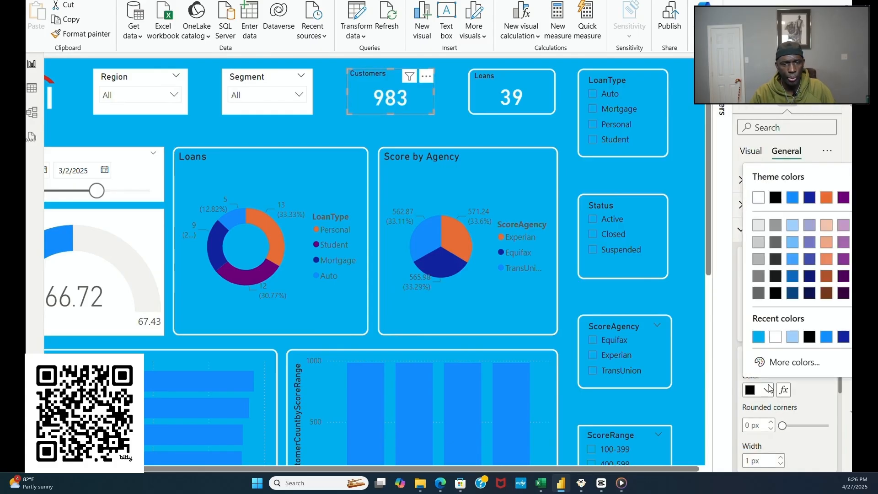
left_click(774, 338)
Step: Set the Customers card's border to 10 px rounded corners and a 3 px width
left_click(771, 422)
left_click(771, 423)
left_click(771, 422)
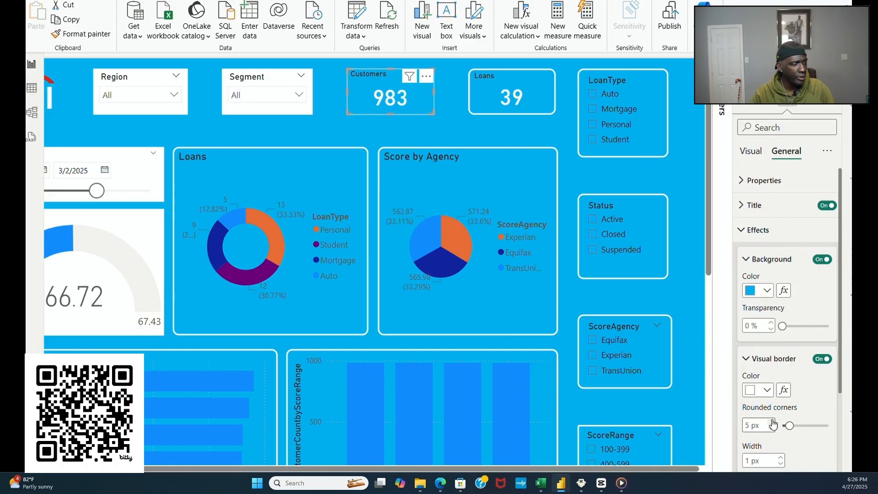
left_click(771, 423)
left_click(781, 457)
left_click(781, 464)
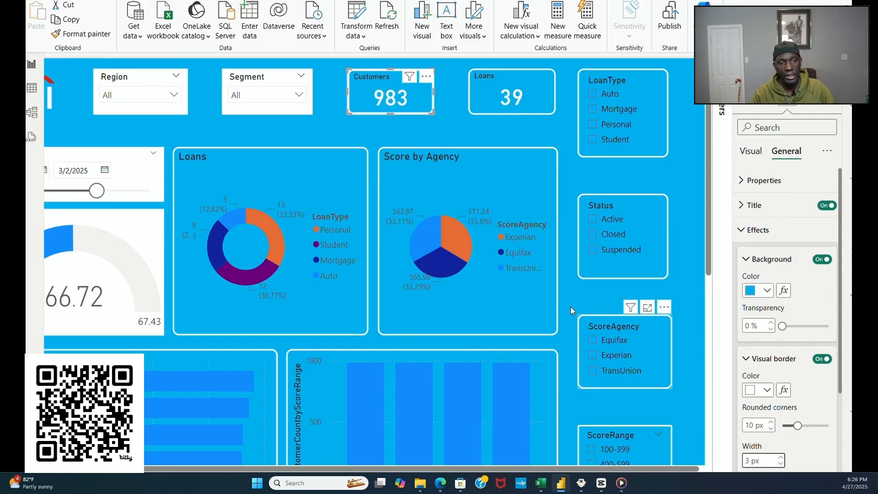
left_click(374, 131)
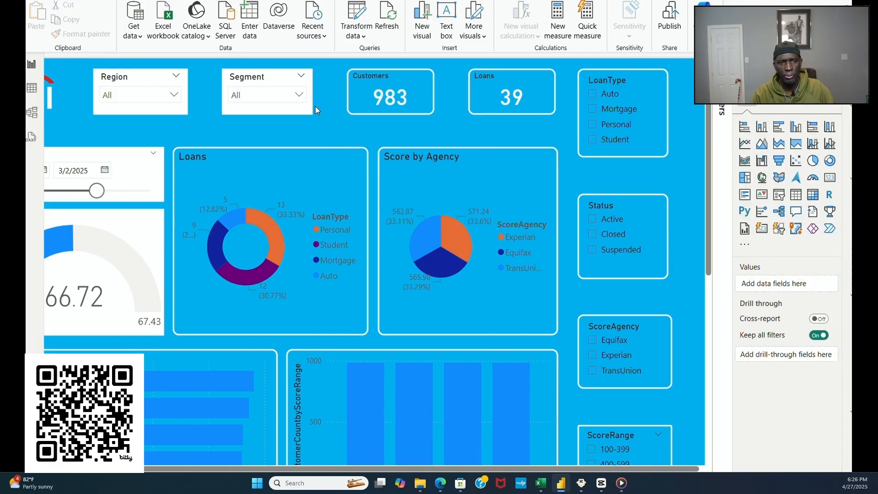
Step: Change the Segment slicer's background to the page's light blue
left_click_drag(646, 470, 480, 470)
left_click(405, 109)
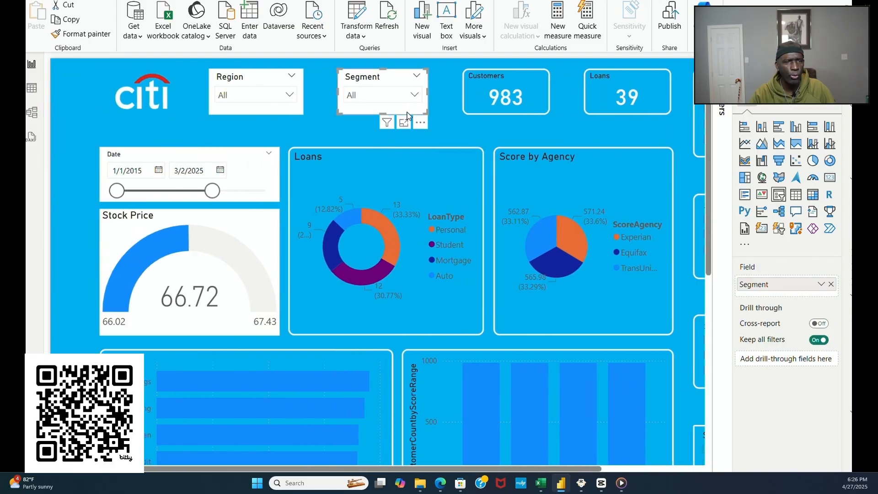
left_click(788, 106)
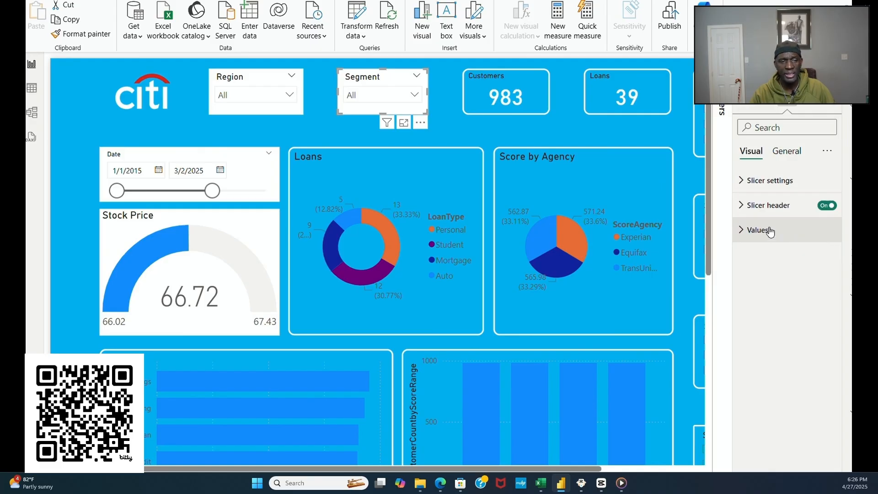
left_click(787, 151)
left_click(744, 230)
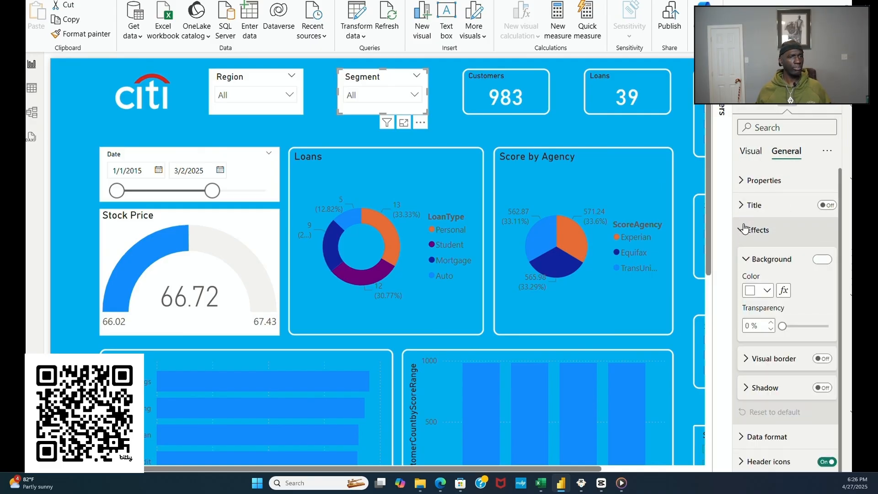
left_click(822, 259)
left_click(767, 291)
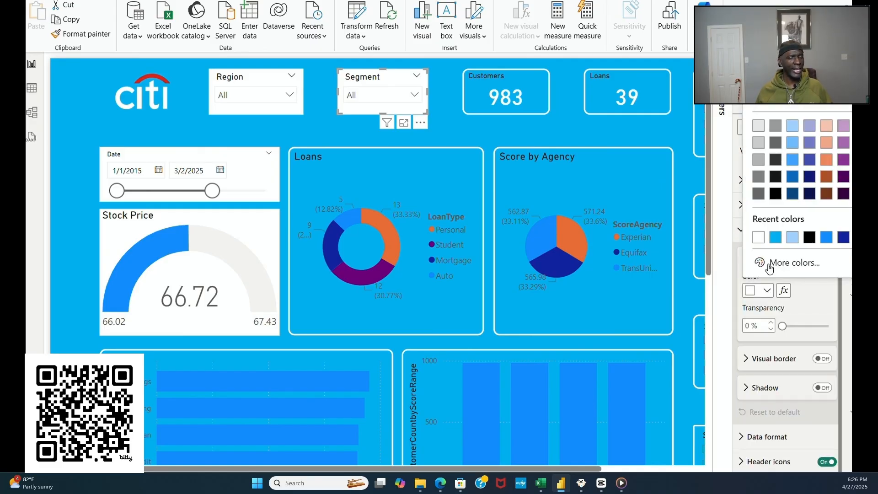
left_click(775, 237)
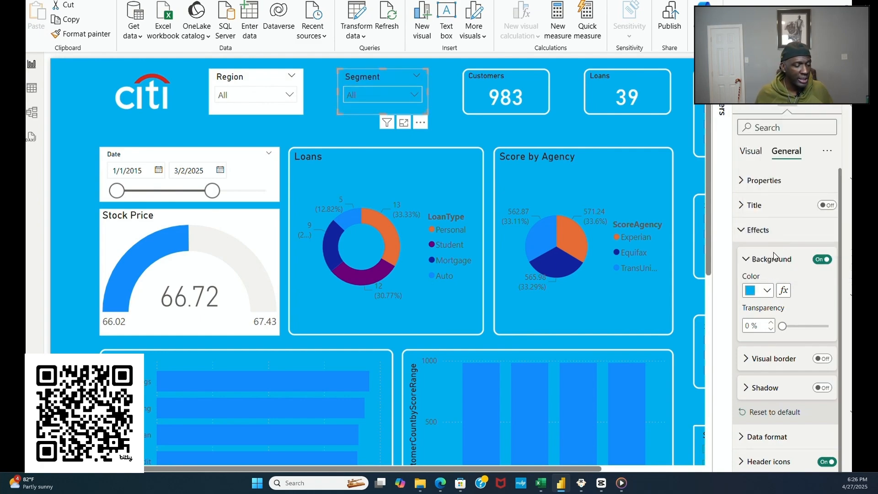
Step: Turn on the visual border for the Segment slicer and make it white
left_click(822, 360)
left_click(747, 361)
scroll(759, 357, "down", 3)
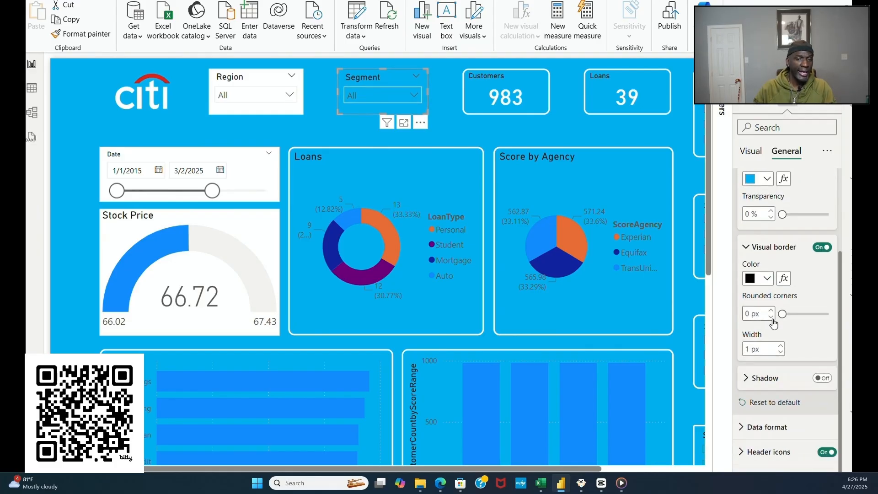
left_click(768, 279)
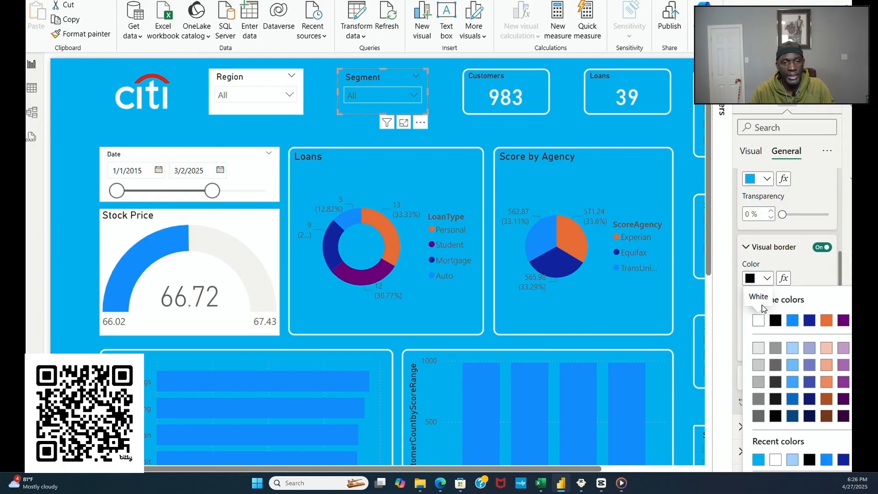
left_click(759, 321)
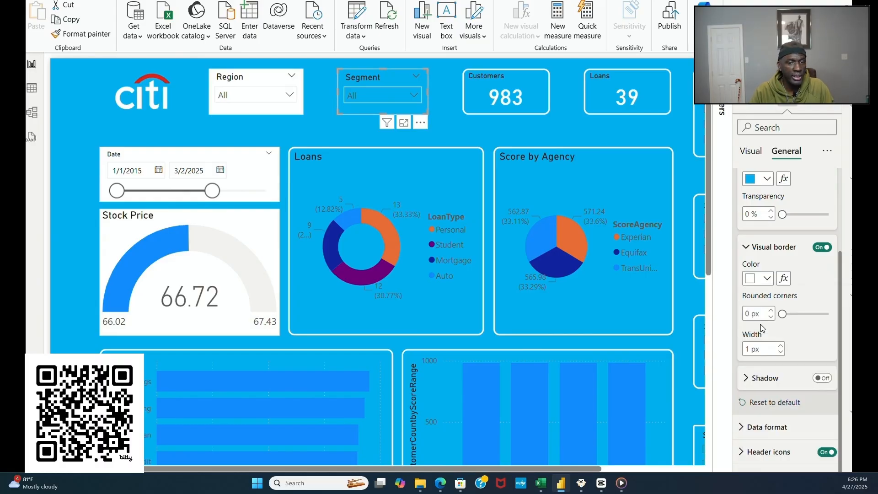
Step: Set the Segment slicer's border to 10 px rounded corners and a 4 px width
left_click(770, 311)
left_click(771, 311)
left_click(772, 311)
left_click(780, 347)
left_click(781, 346)
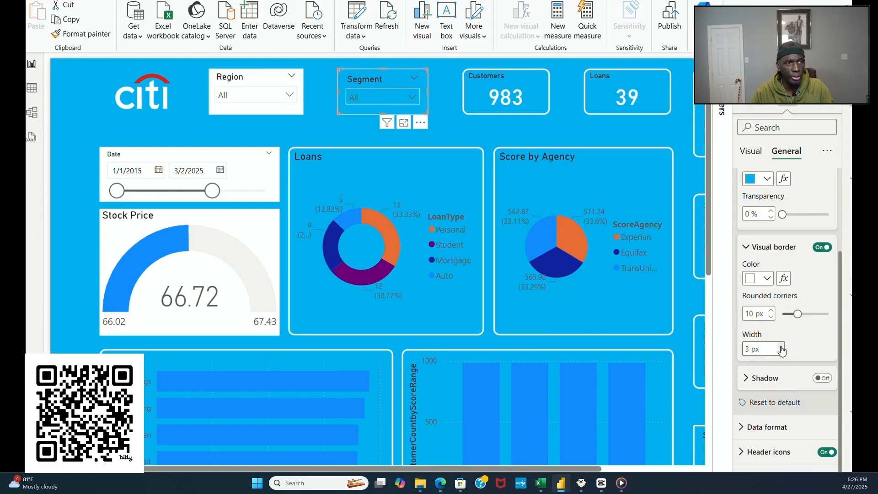
left_click(781, 352)
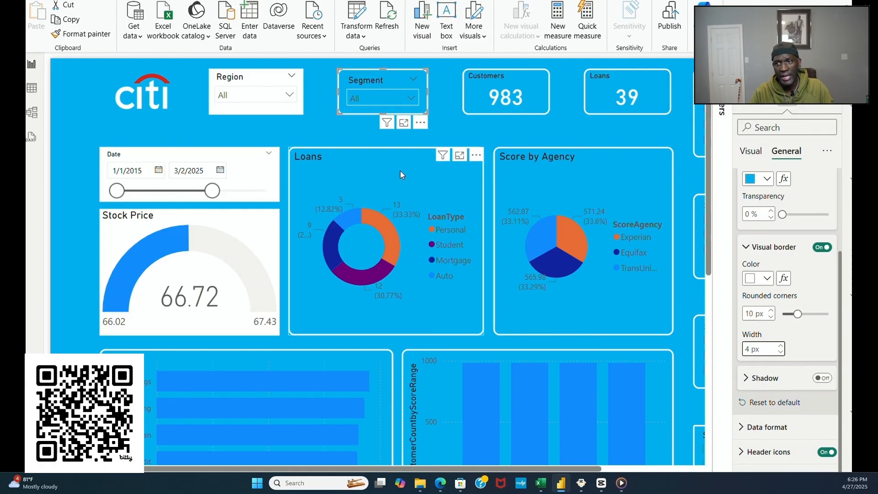
Step: Turn on the visual border for the Region slicer and make it white
left_click(264, 79)
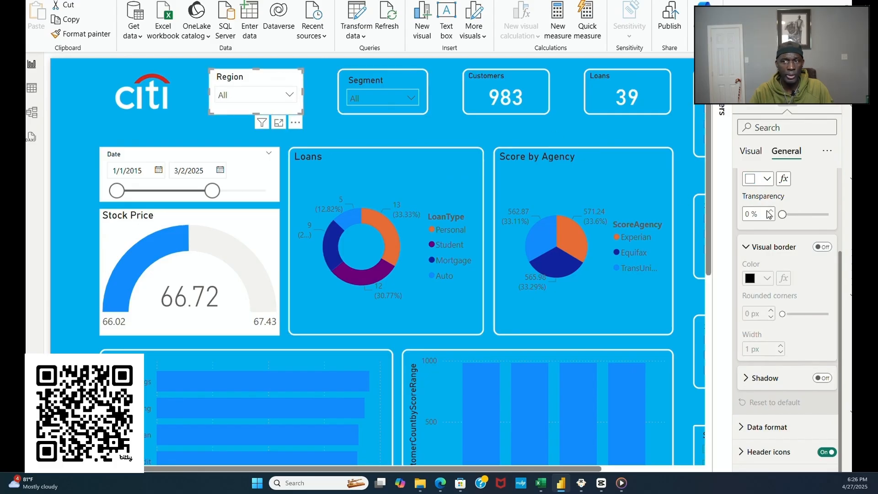
left_click(823, 247)
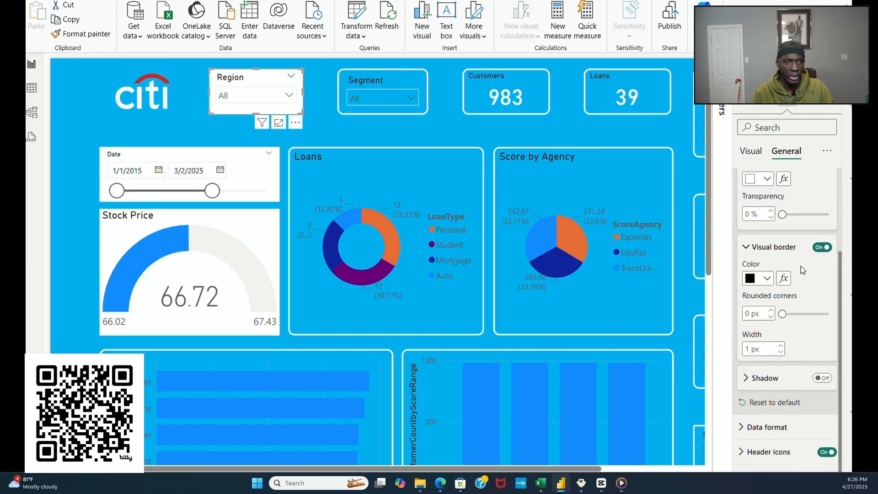
left_click(768, 279)
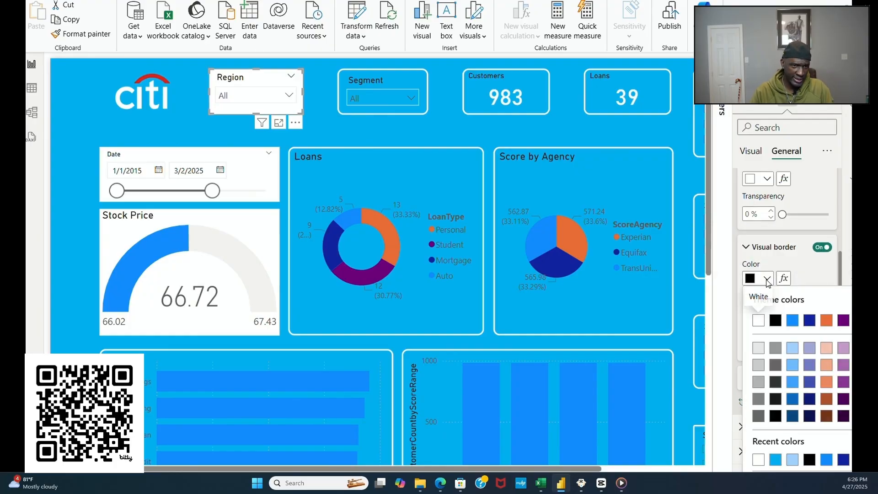
left_click(759, 320)
Step: Set the Region slicer's border to a 3 px width and 10 px rounded corners
left_click(780, 346)
left_click(780, 346)
left_click(771, 310)
left_click(772, 311)
left_click(771, 311)
left_click(772, 311)
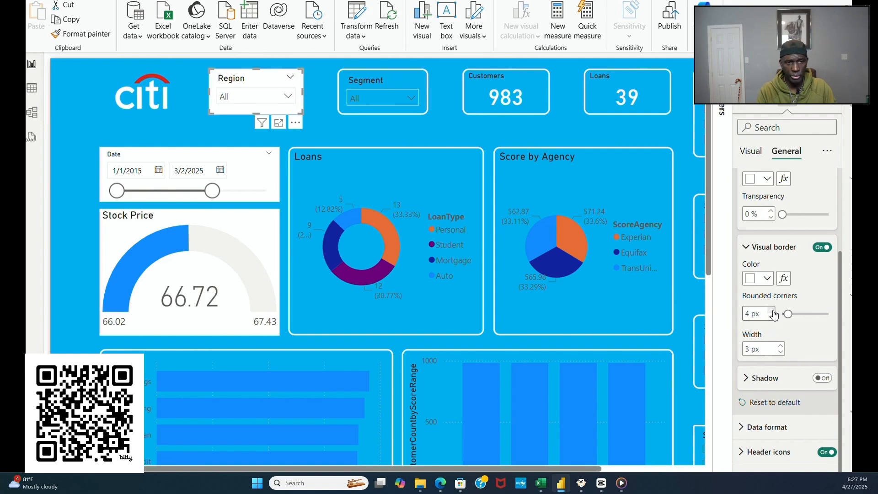
left_click(771, 311)
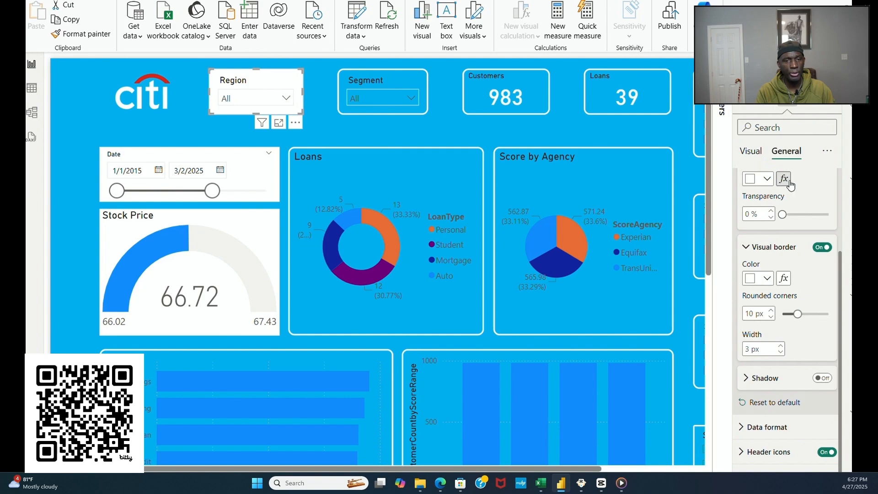
Step: Change the Region slicer's background to the page's light blue
scroll(783, 181, "up", 3)
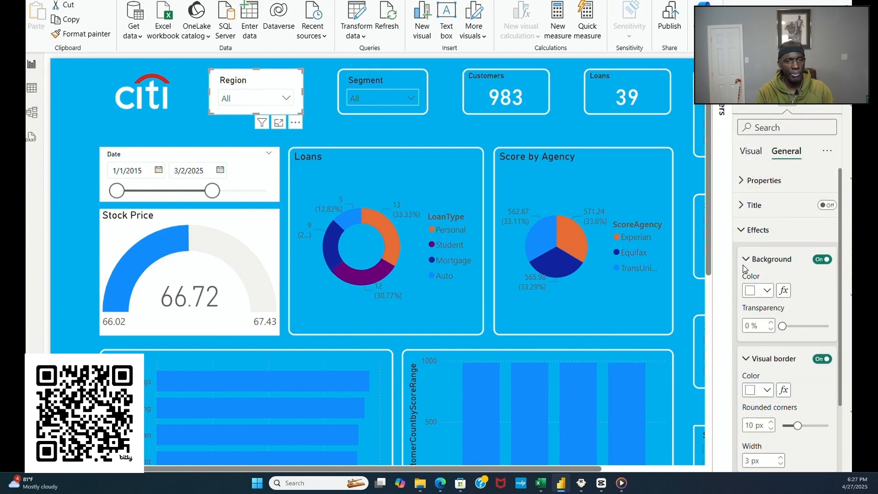
left_click(766, 291)
left_click(776, 235)
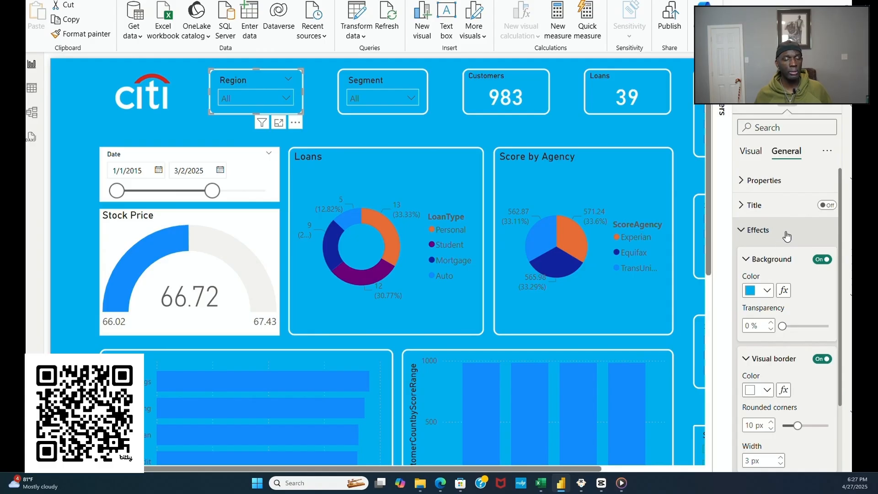
left_click(484, 137)
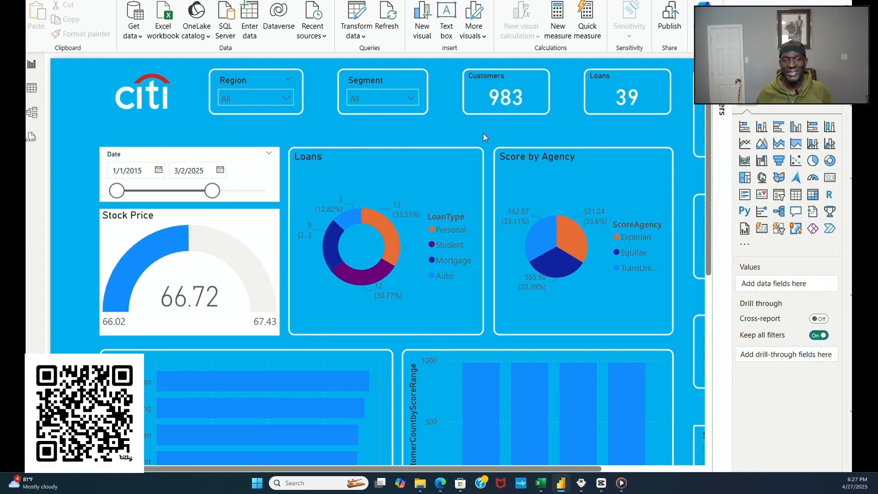
Step: Change the Region slicer's header font color to white
left_click(270, 76)
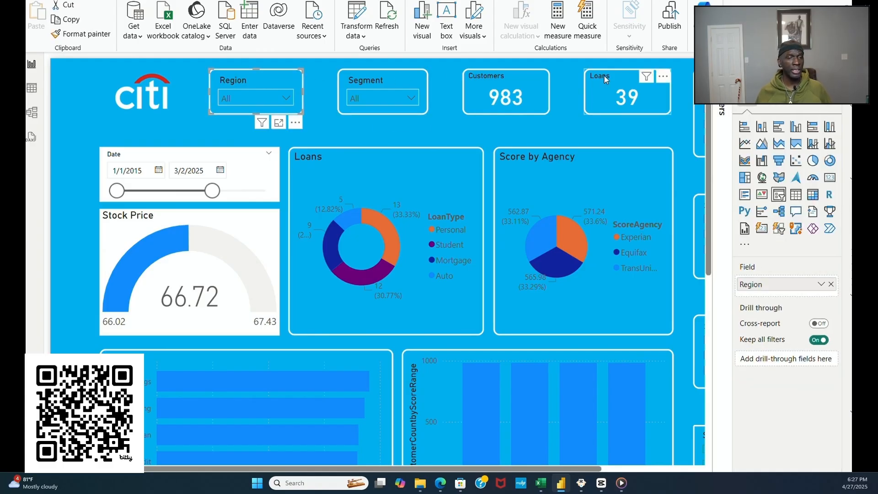
left_click(786, 108)
left_click(782, 180)
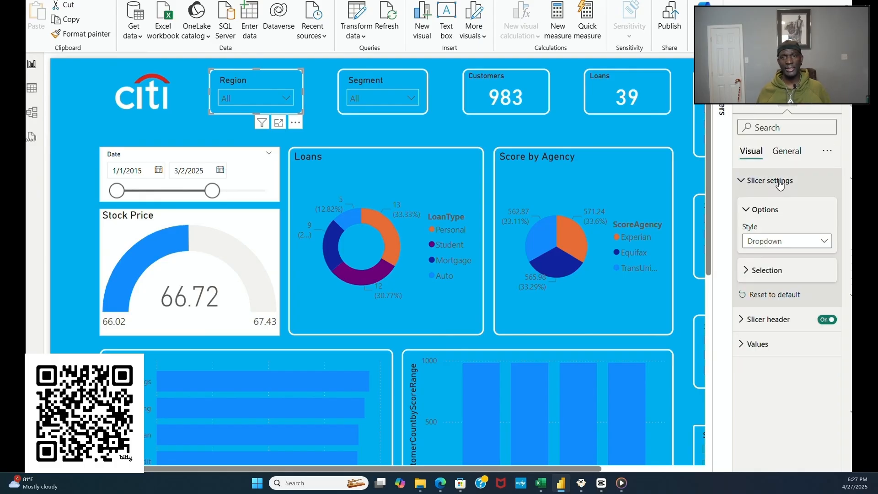
left_click(786, 152)
left_click(754, 153)
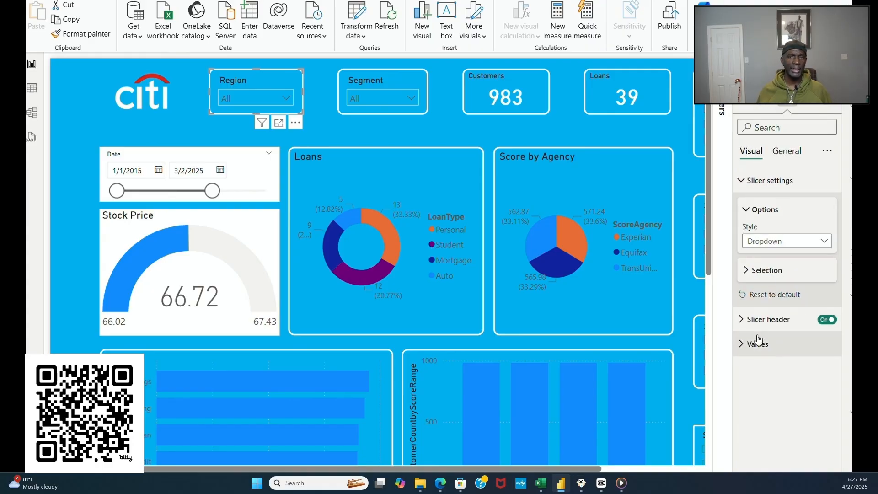
left_click(757, 320)
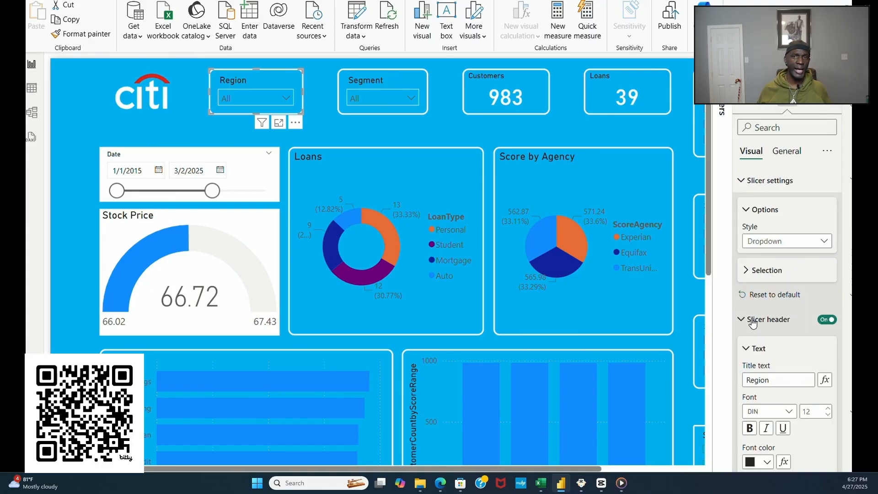
left_click(767, 462)
left_click(750, 264)
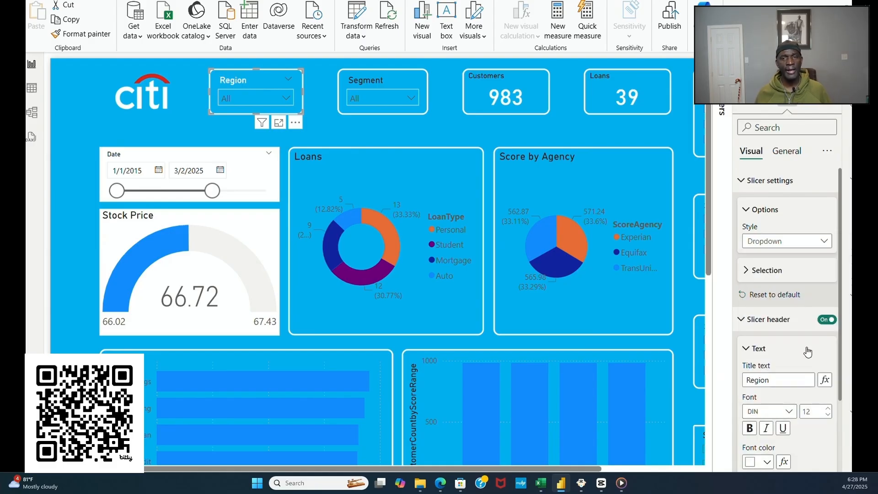
Step: Change the Segment slicer's header font color to white
scroll(773, 417, "down", 3)
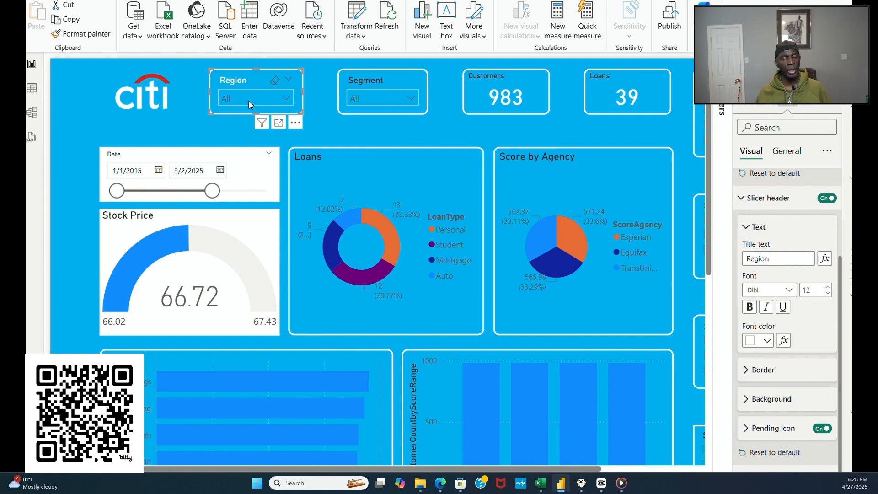
left_click(355, 74)
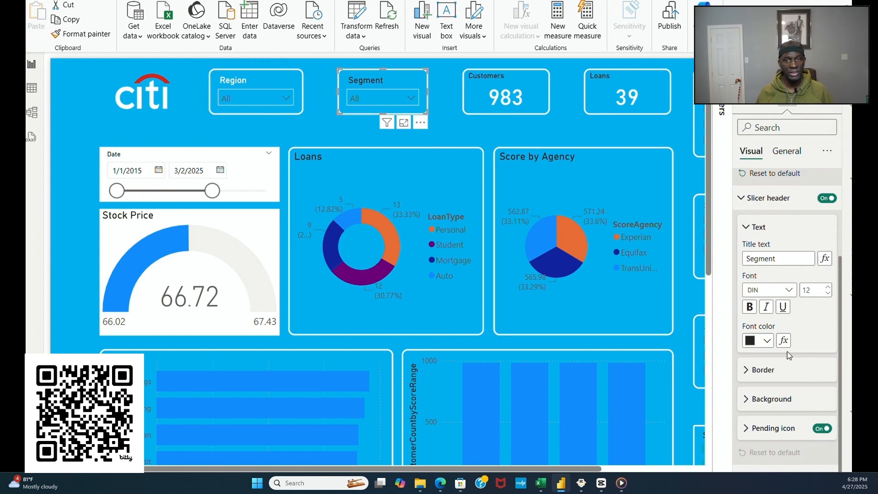
left_click(767, 340)
left_click(758, 287)
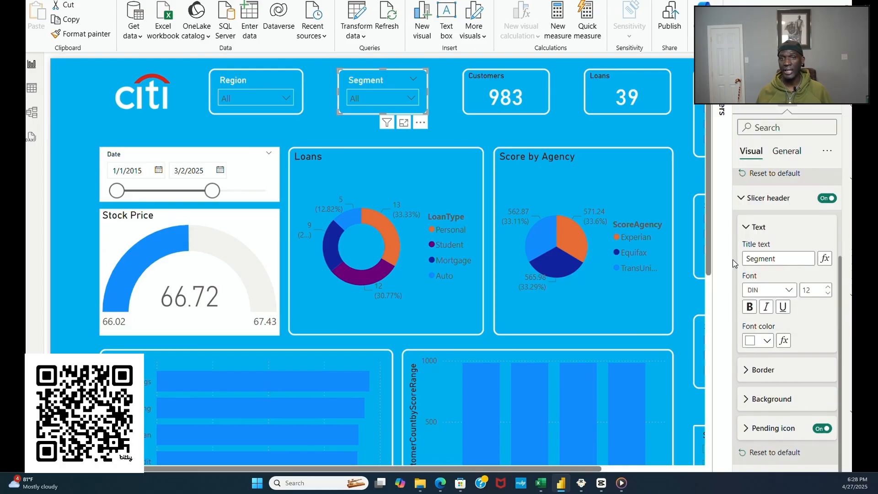
Step: Change the Customers card's title text color to white
left_click(494, 79)
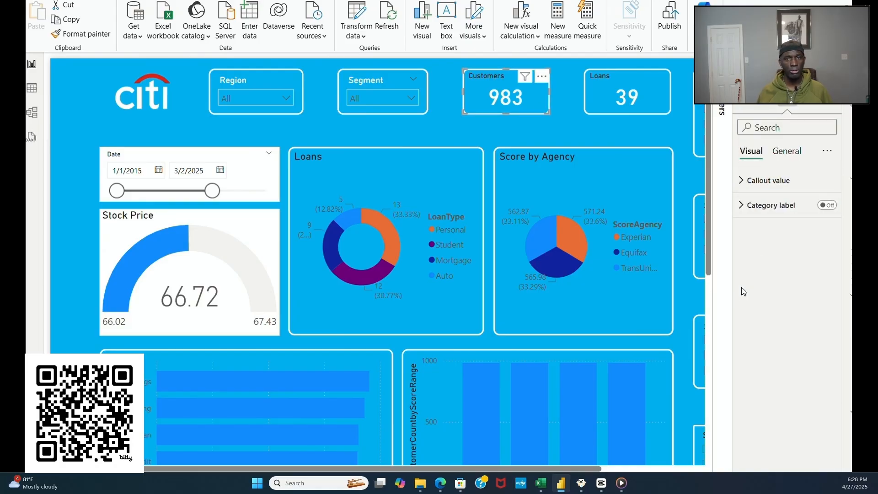
left_click(798, 155)
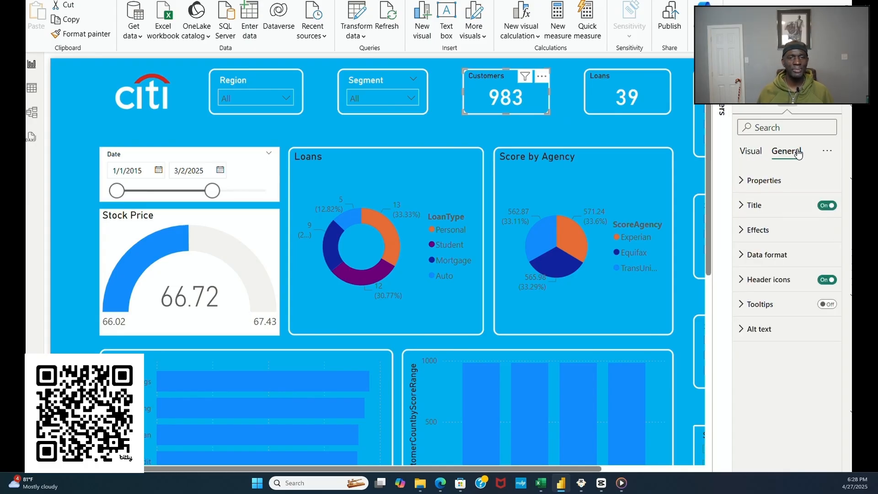
left_click(751, 152)
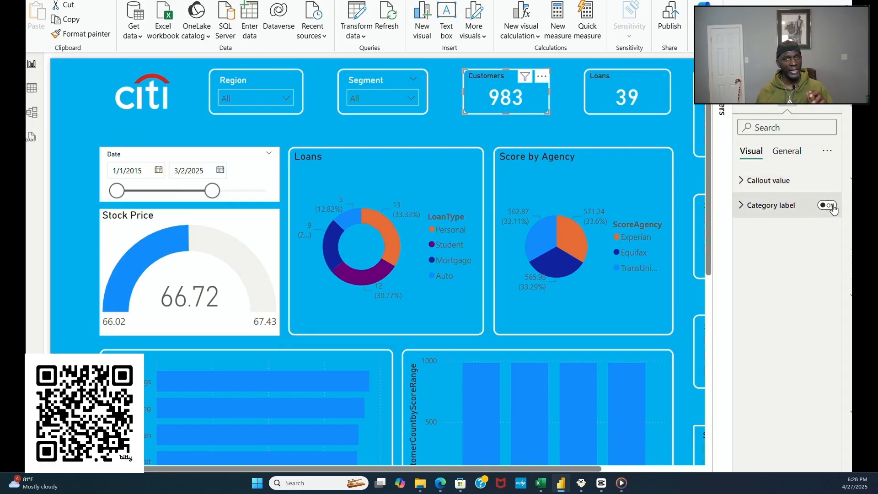
left_click(788, 152)
left_click(756, 205)
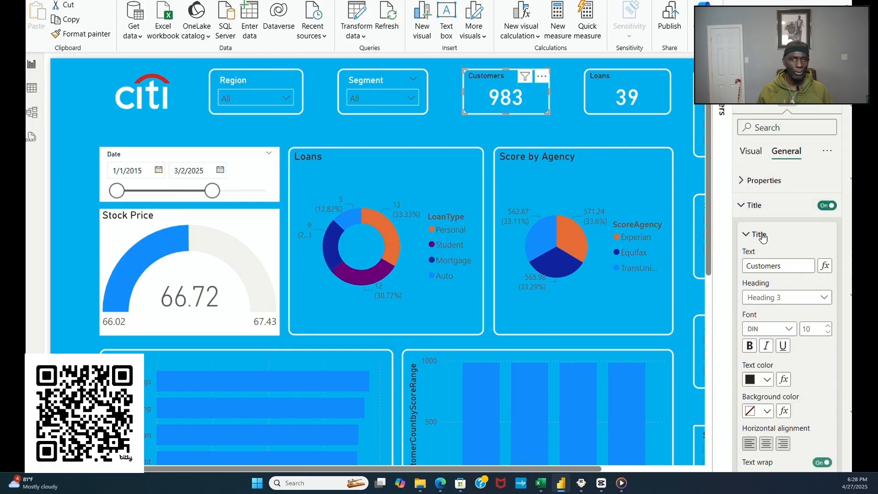
left_click(767, 379)
left_click(754, 326)
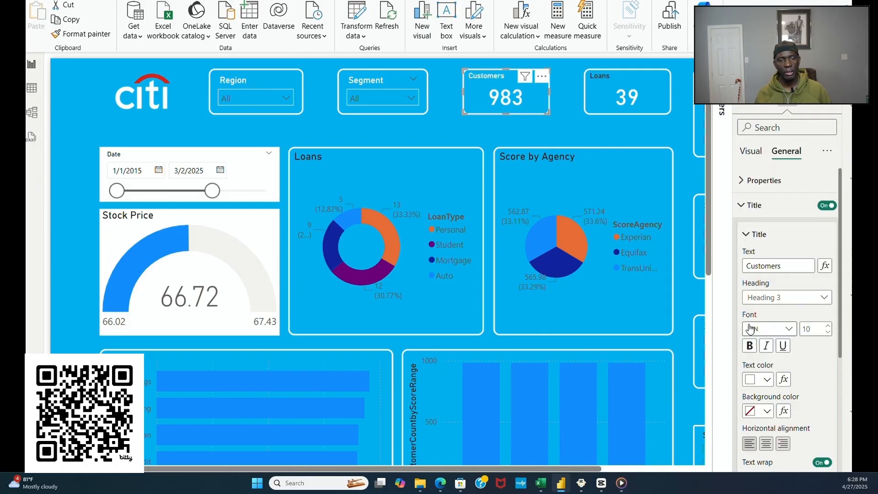
Step: Change the Loans card's title text color to white
left_click(633, 107)
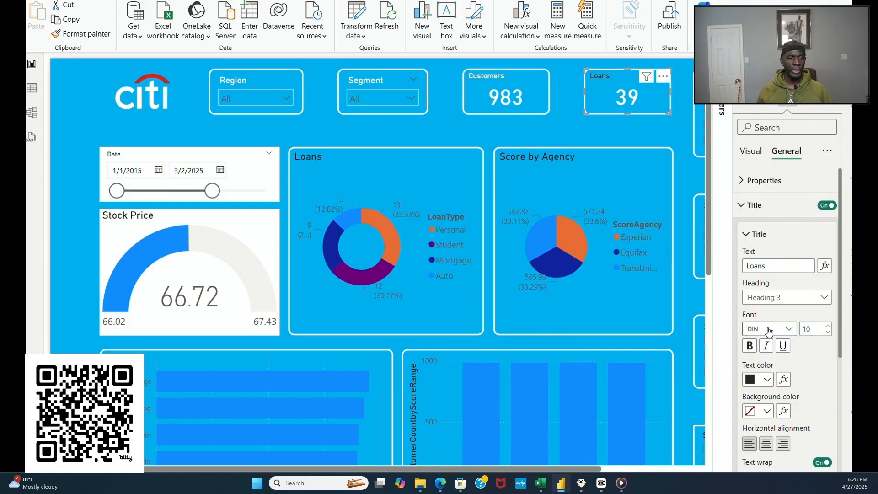
left_click(767, 379)
left_click(753, 325)
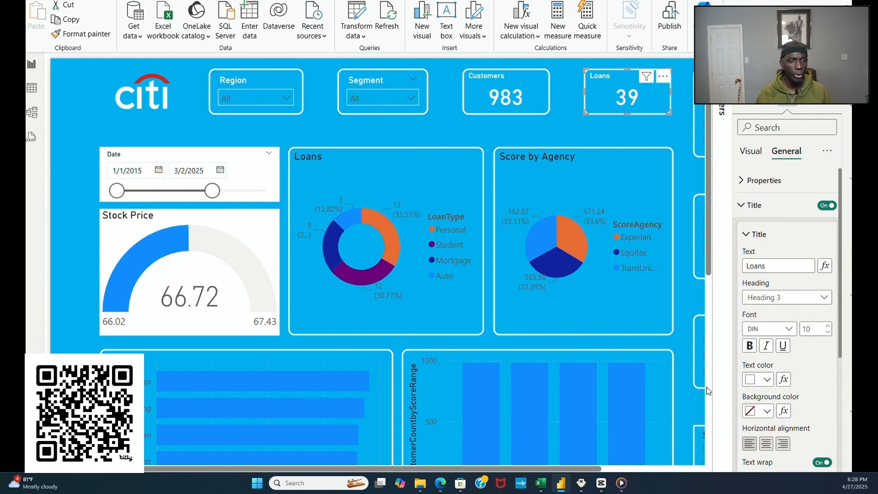
Step: Change the Score by Agency pie chart's title text color to white
left_click_drag(571, 469, 727, 470)
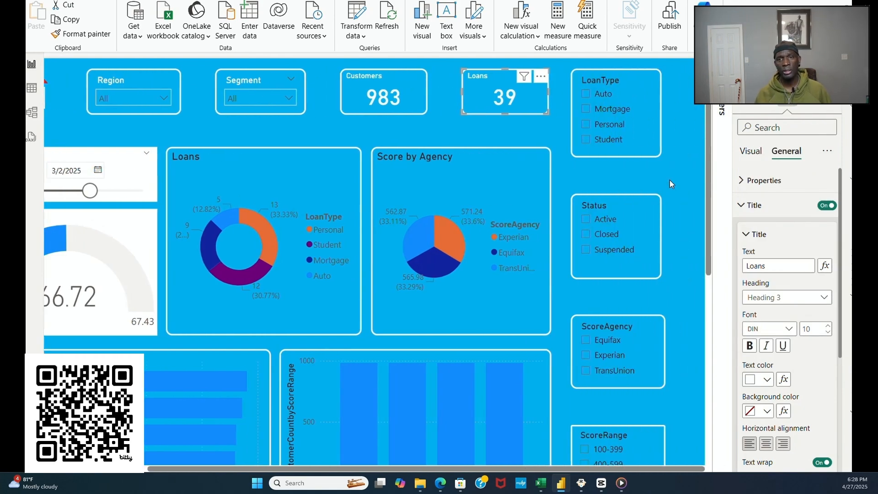
left_click(397, 158)
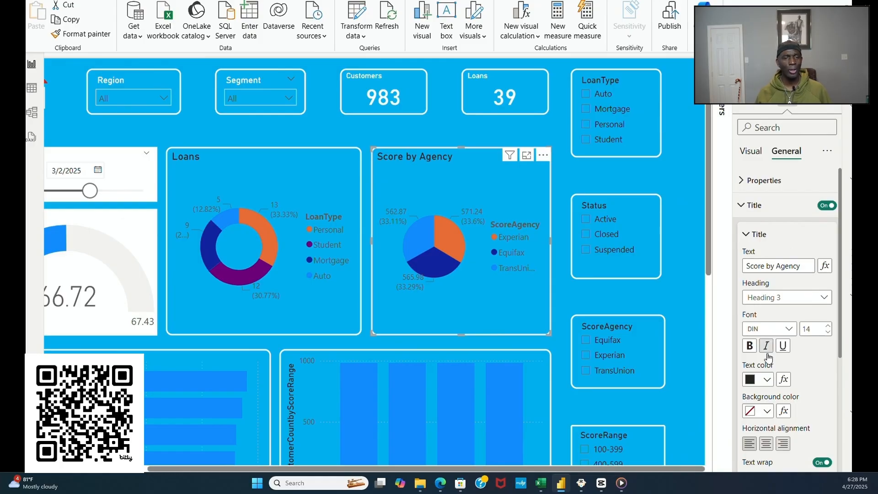
left_click(767, 380)
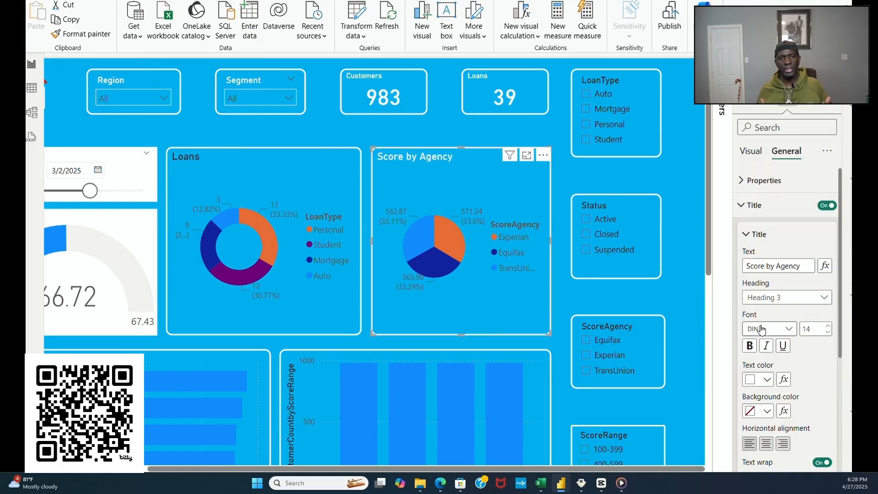
Step: Change the Loans donut chart's title text color to white
left_click(313, 161)
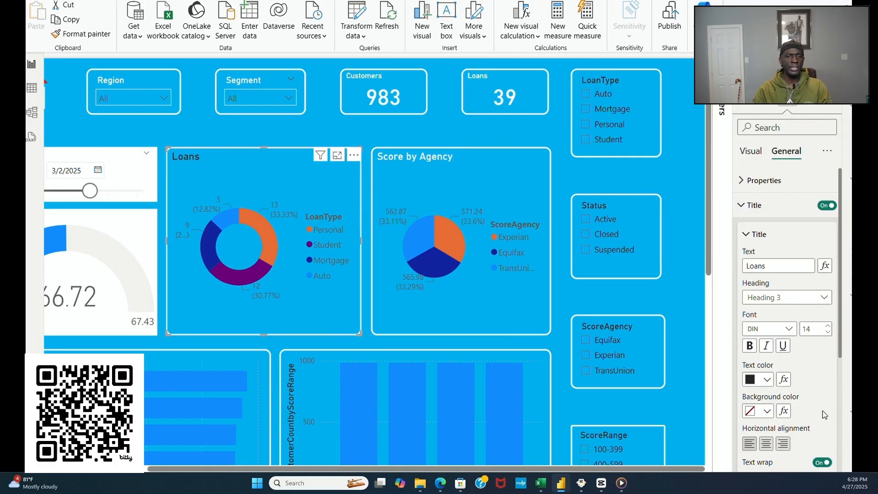
left_click(767, 379)
left_click(764, 327)
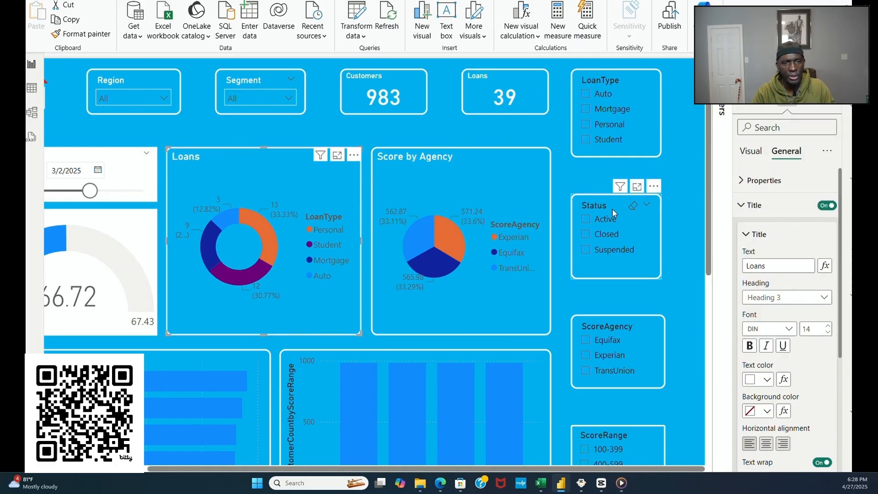
Step: Change the LoanType slicer's header font color to white
left_click(624, 71)
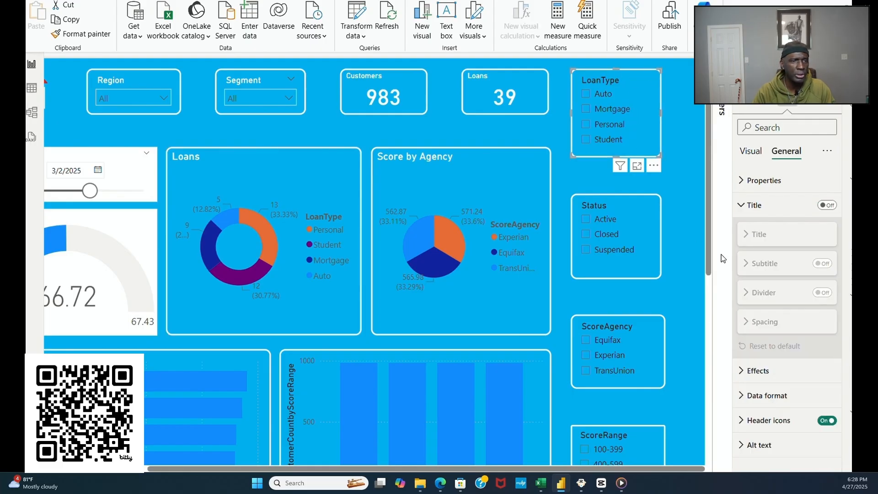
left_click(751, 151)
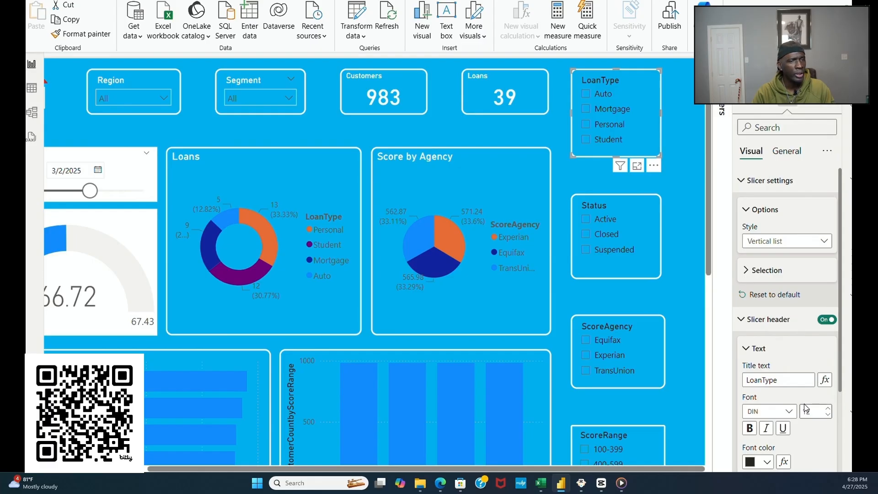
scroll(807, 408, "down", 2)
left_click(766, 401)
left_click(758, 349)
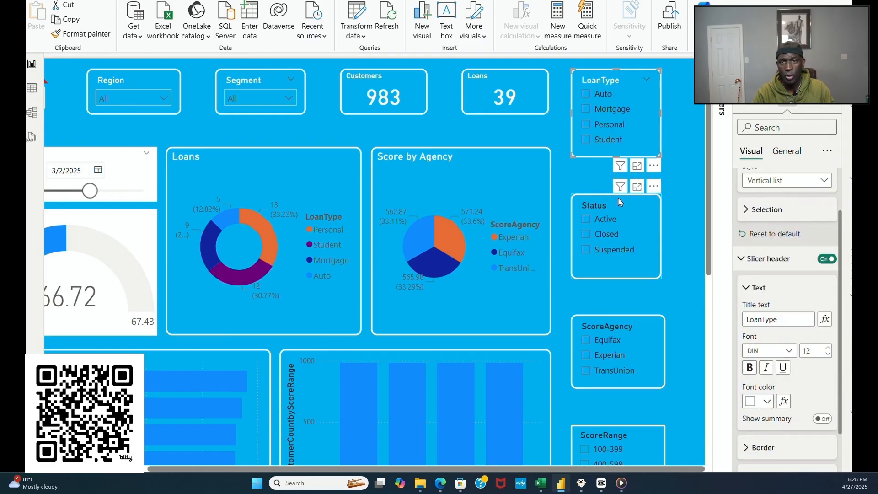
Step: Change the Status slicer's header font color to white
left_click(607, 202)
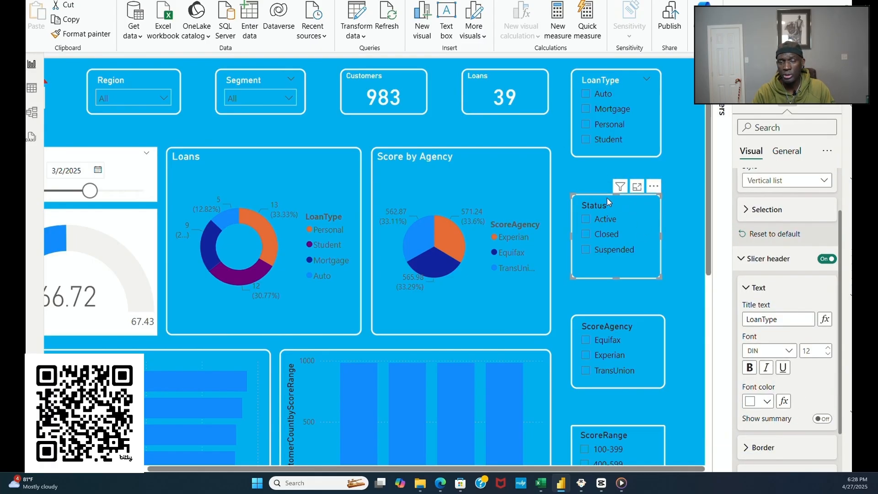
left_click(761, 401)
left_click(759, 347)
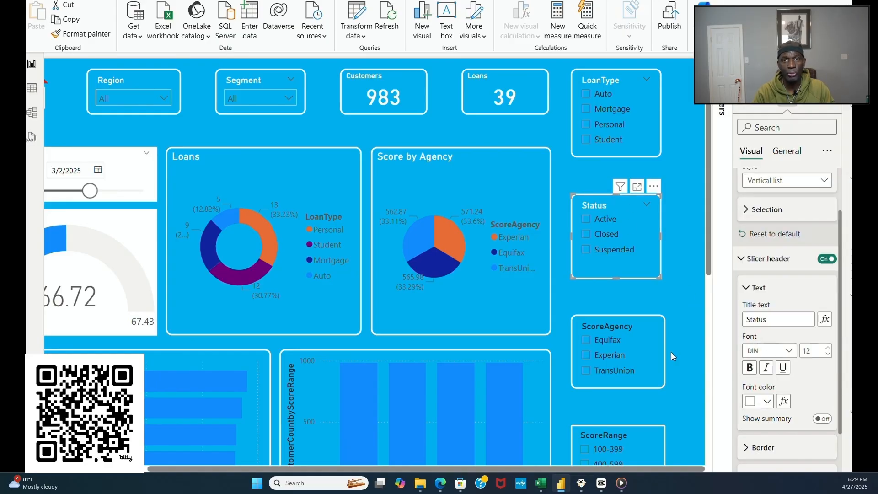
Step: Change the ScoreAgency slicer's header font color to white
left_click(603, 324)
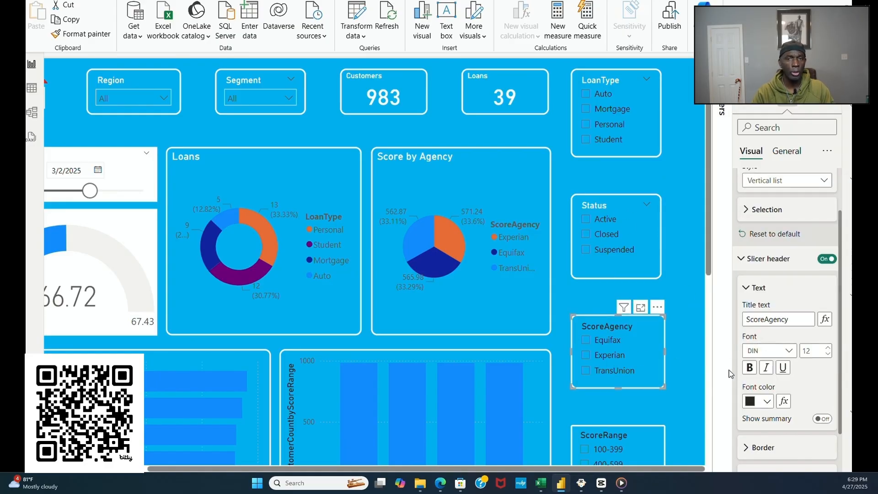
left_click(766, 401)
left_click(758, 349)
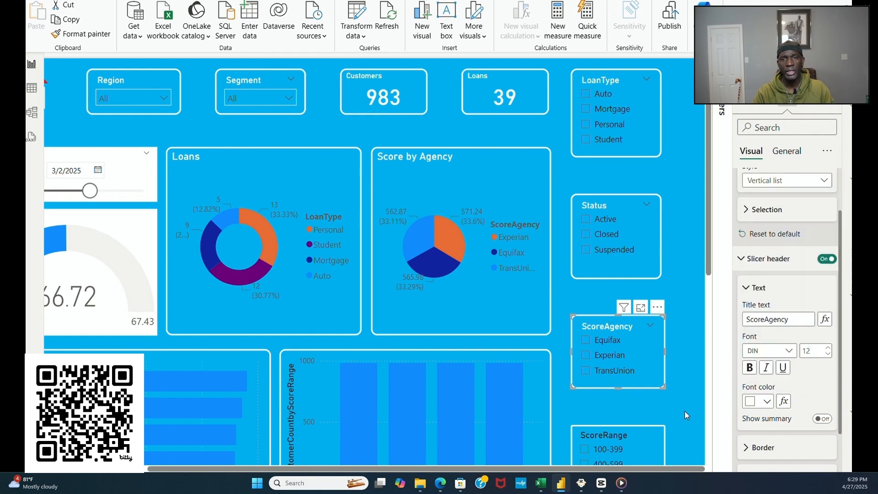
Step: Change the ScoreRange slicer's header font color to white
left_click(646, 433)
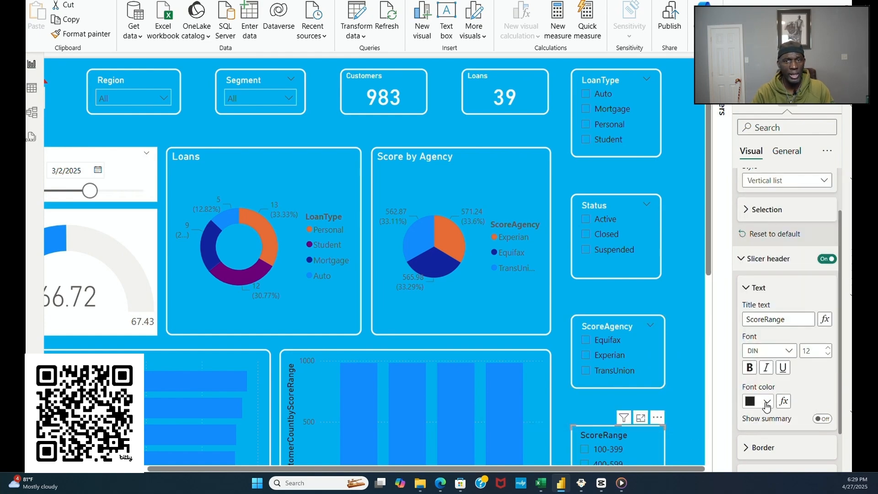
left_click(767, 401)
left_click(758, 209)
scroll(689, 413, "down", 4)
scroll(662, 422, "up", 4)
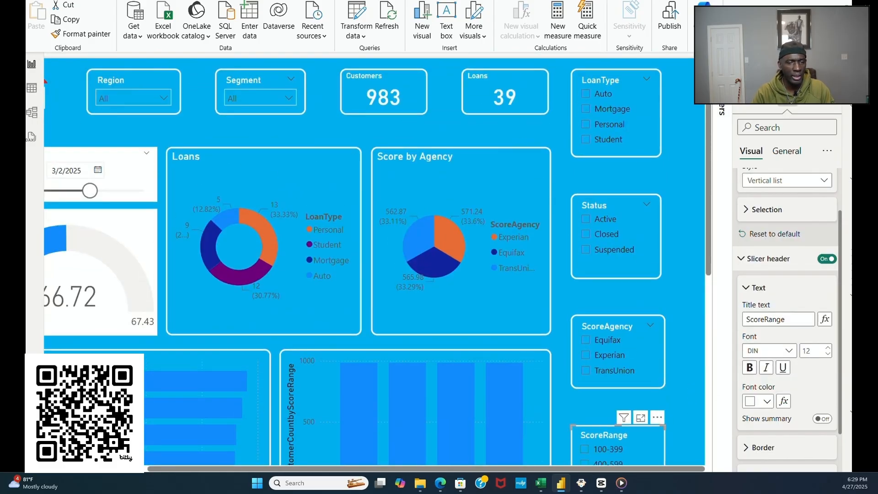
Step: Give the Date slicer a white visual border with 10 px rounded corners and a 3 px width
left_click_drag(560, 464, 546, 468)
left_click_drag(546, 469, 439, 469)
scroll(295, 382, "up", 2)
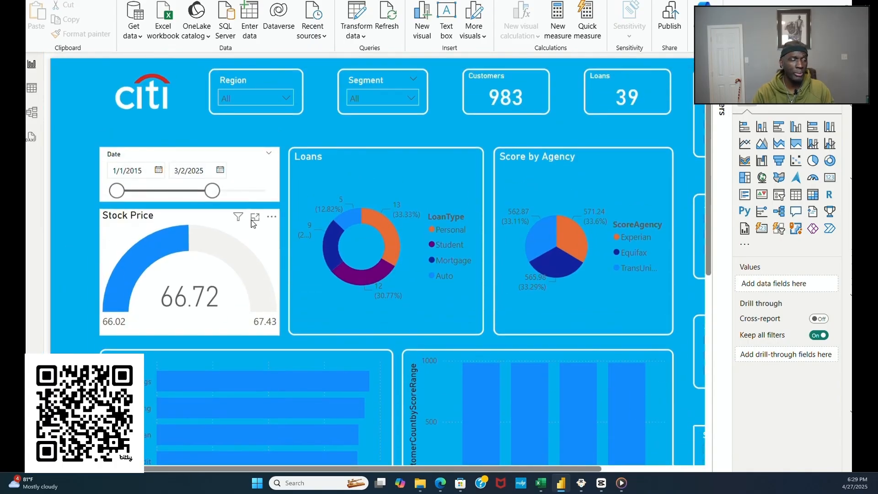
left_click(243, 157)
left_click(786, 103)
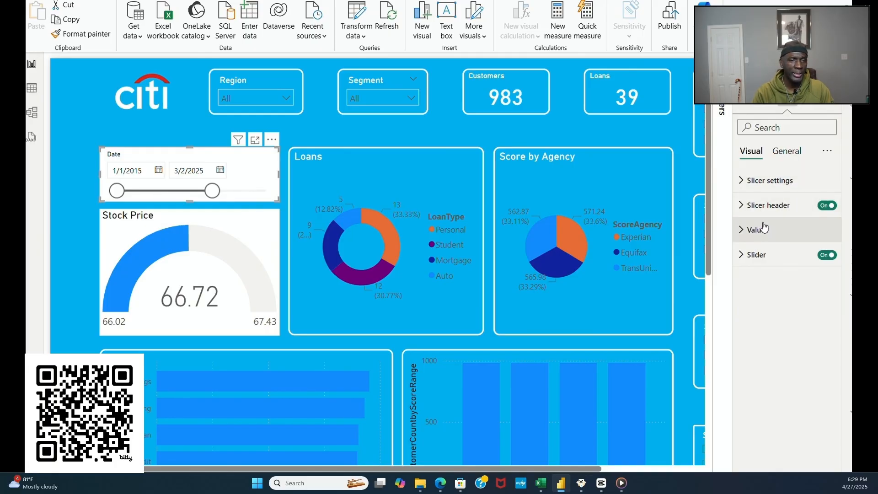
left_click(796, 151)
left_click(760, 228)
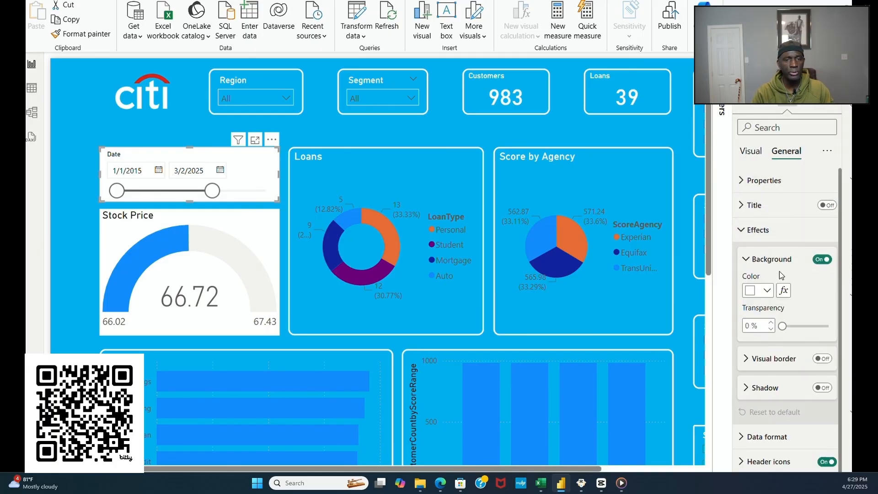
left_click(767, 290)
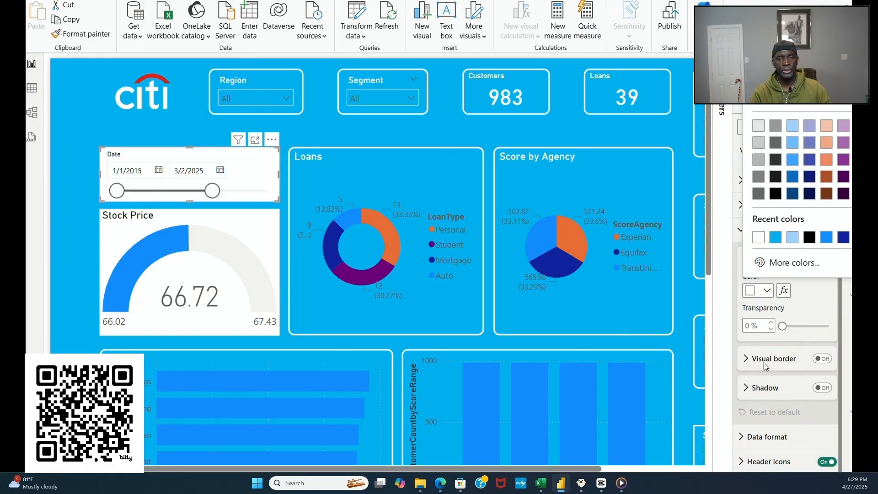
left_click(750, 359)
left_click(822, 359)
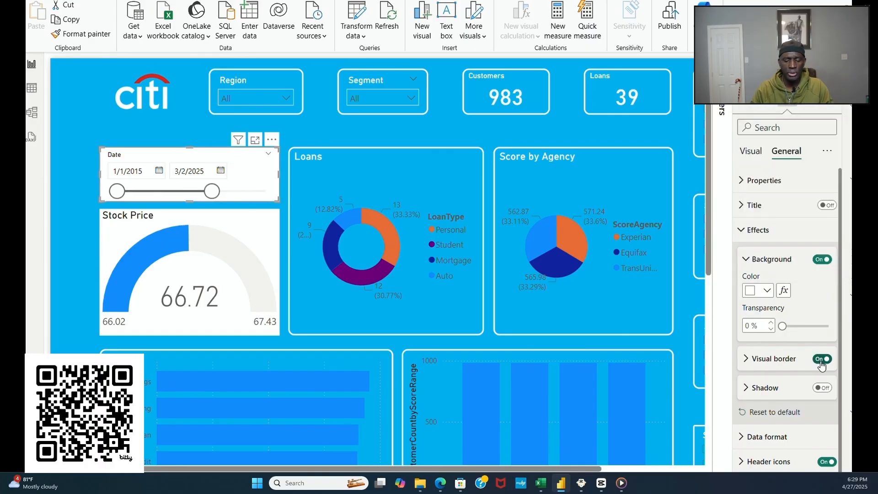
left_click(746, 359)
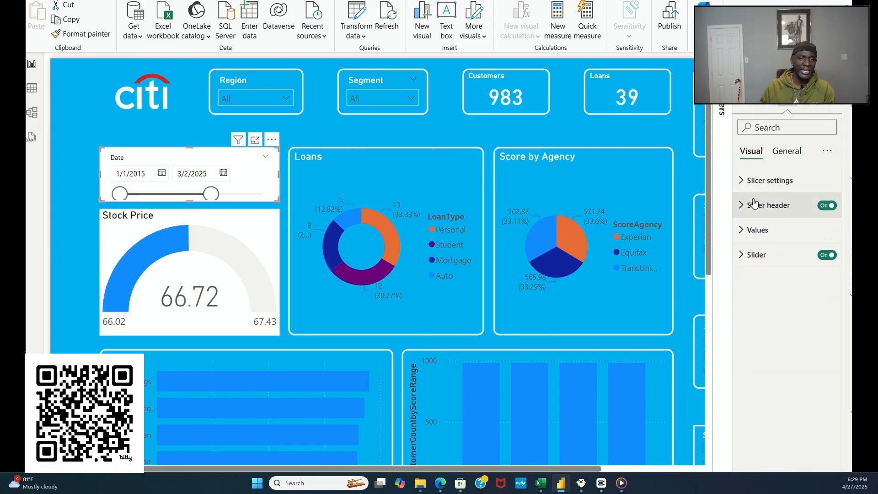
Step: Set the Date slicer's values font size to 8 and its background to the page's light blue
left_click(750, 228)
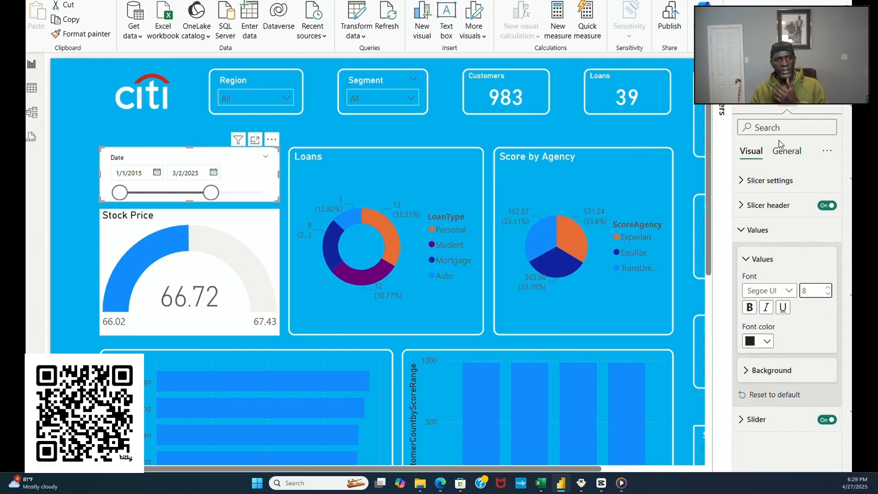
left_click(788, 153)
left_click(768, 290)
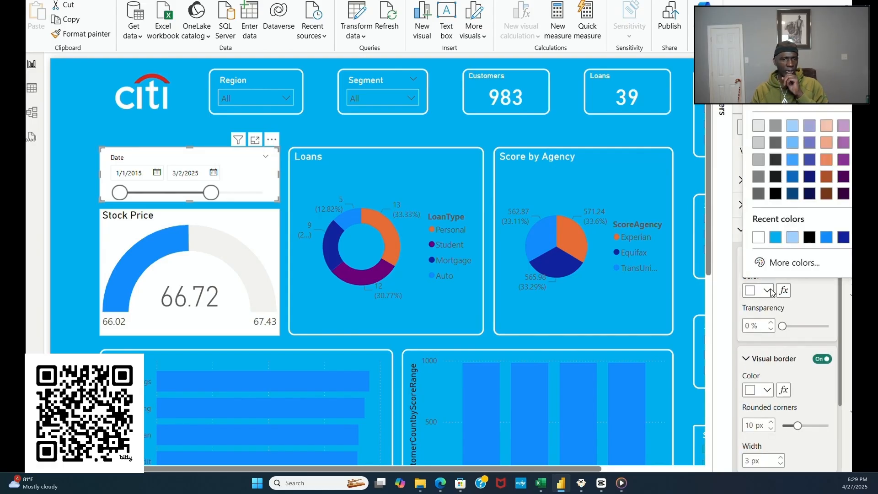
left_click(775, 241)
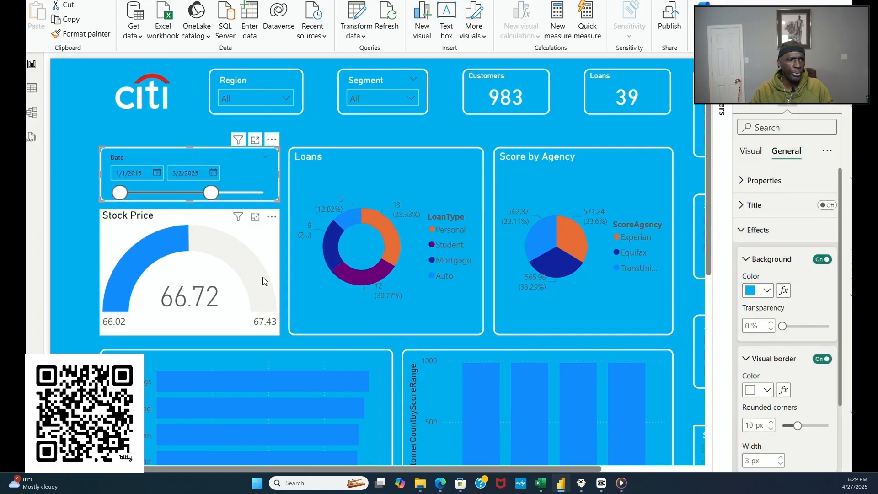
Step: Change the Stock Price gauge's background to the page's light blue
left_click(272, 240)
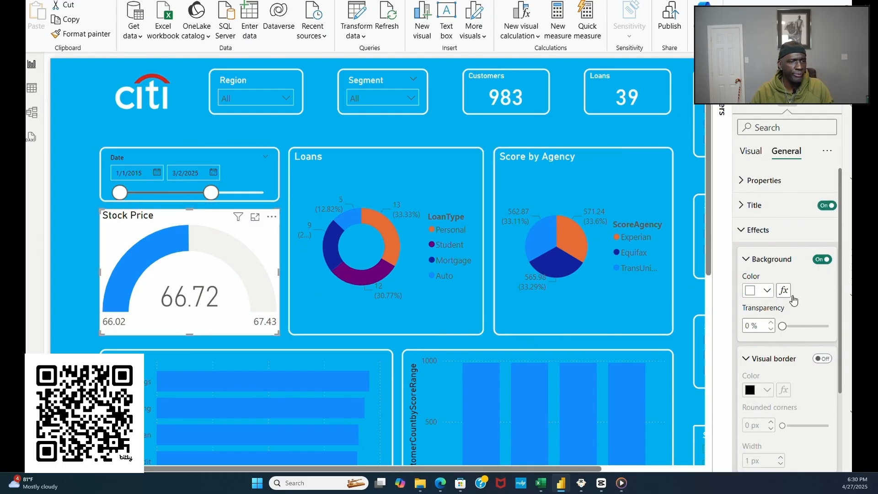
left_click(767, 292)
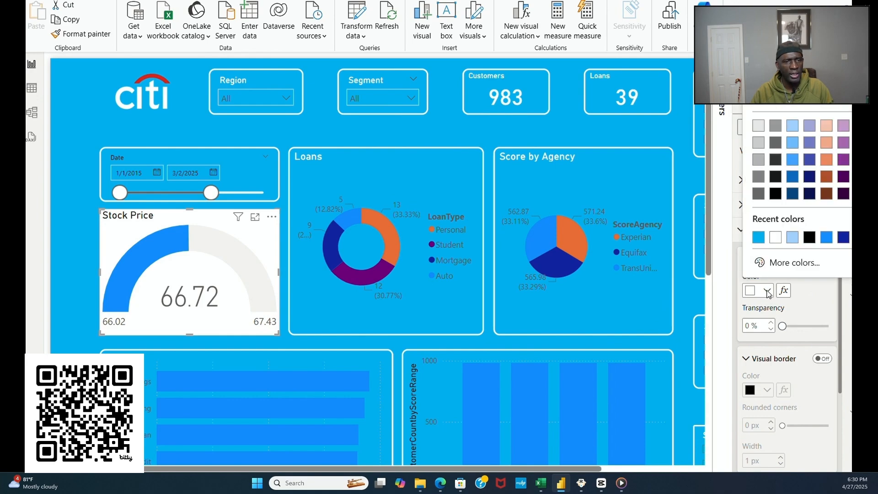
left_click(759, 239)
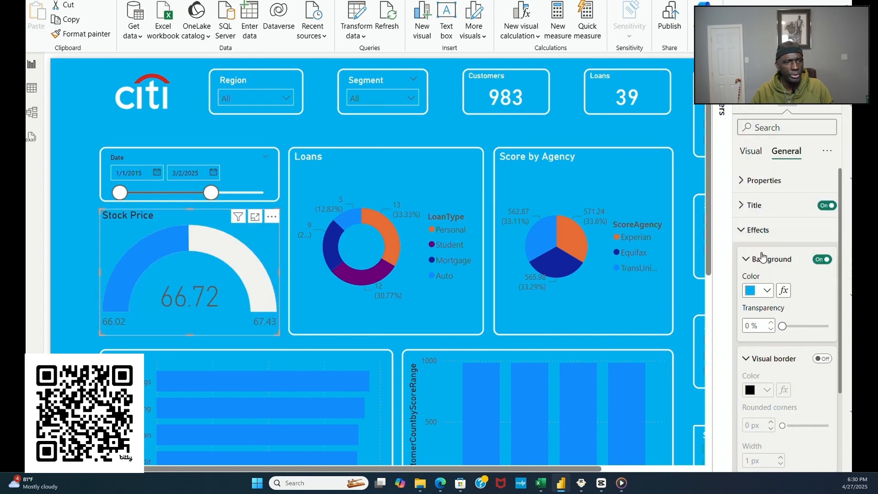
Step: Give the Stock Price gauge a thicker white visual border with 10 px rounded corners
left_click_drag(824, 358, 821, 366)
left_click(822, 359)
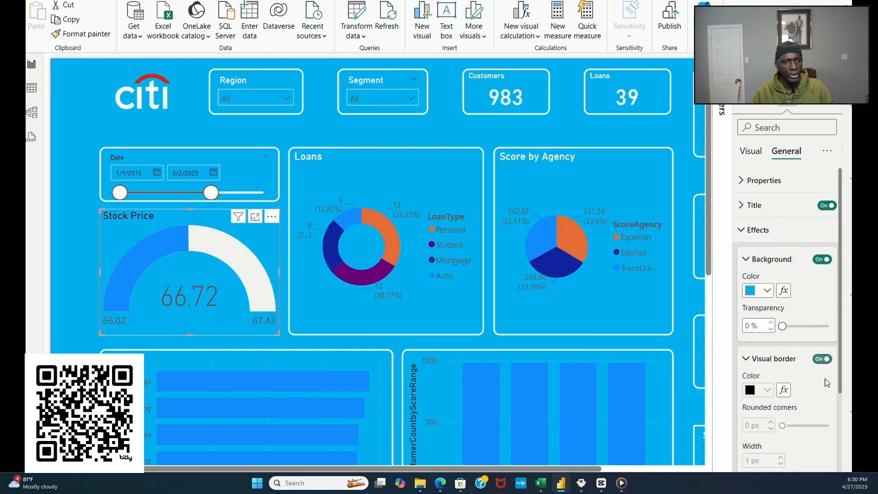
left_click(767, 390)
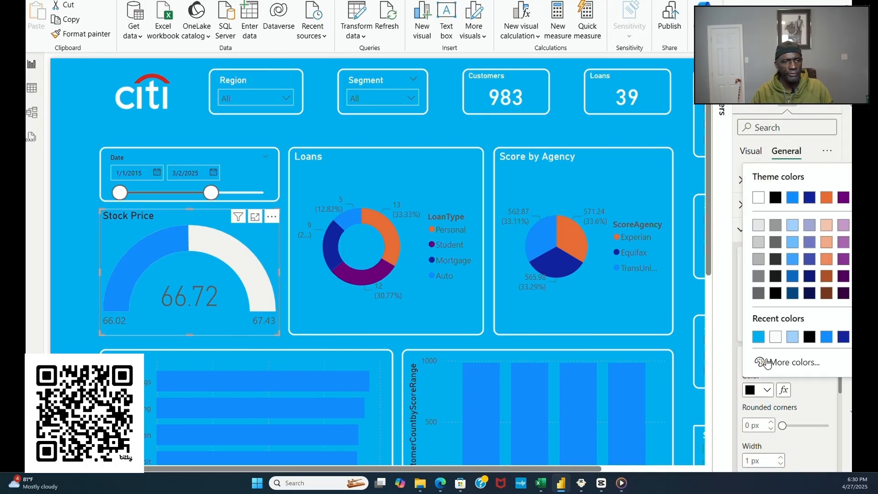
left_click(775, 337)
double_click(772, 422)
double_click(771, 422)
triple_click(773, 422)
triple_click(774, 423)
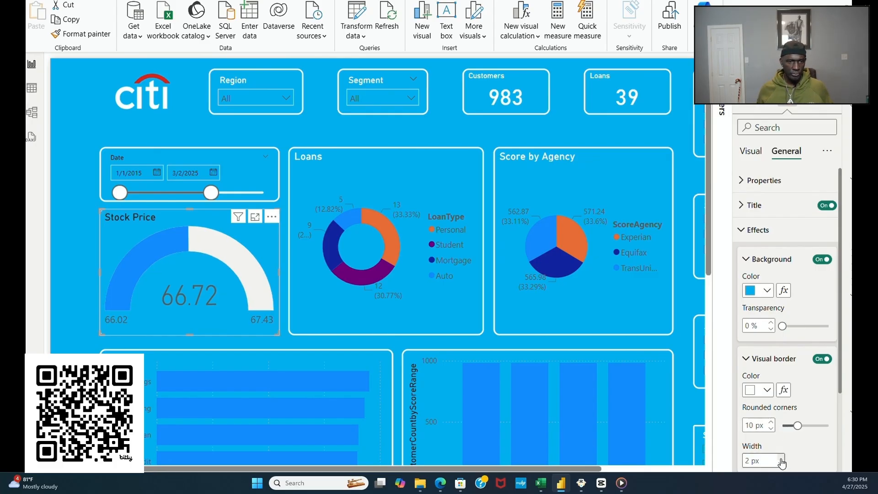
left_click(88, 344)
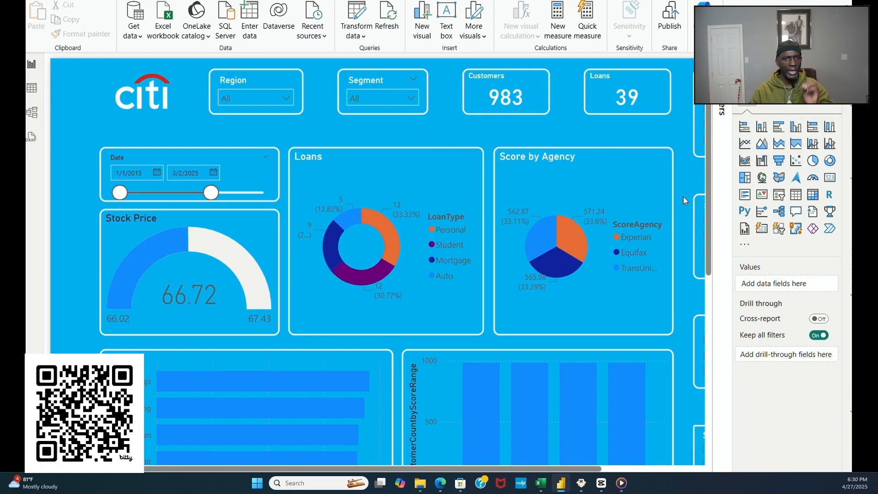
Step: Change the credit score table's overall visual background to the page's light blue
scroll(692, 278, "down", 8)
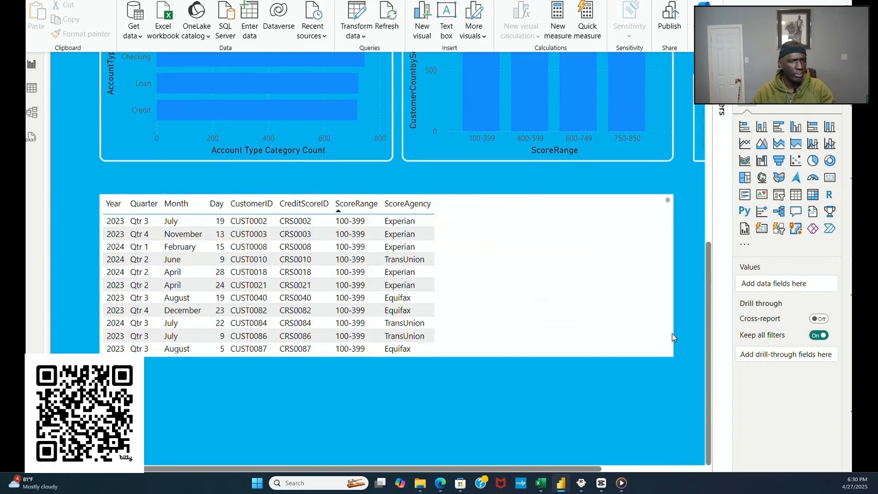
scroll(667, 311, "down", 3)
left_click(667, 298)
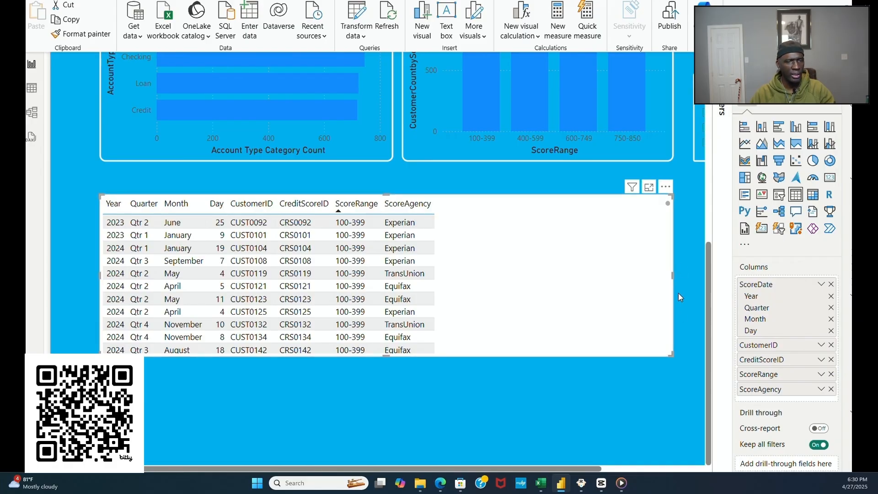
left_click(796, 105)
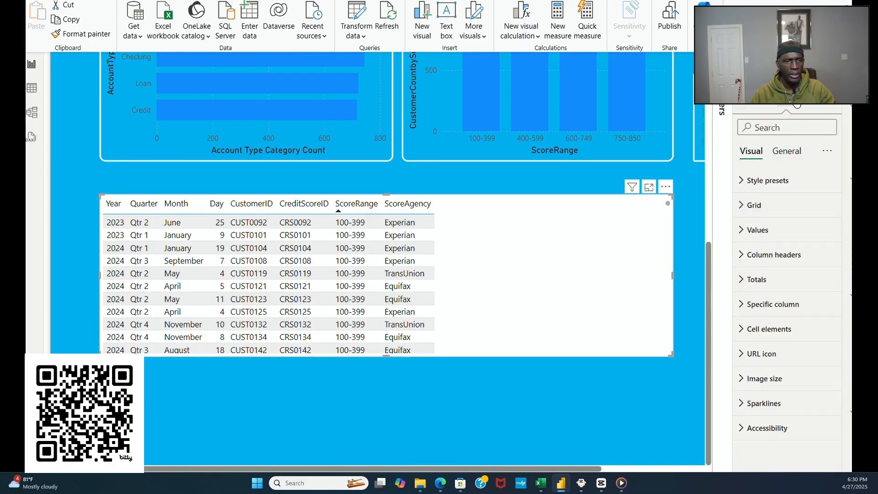
left_click(787, 152)
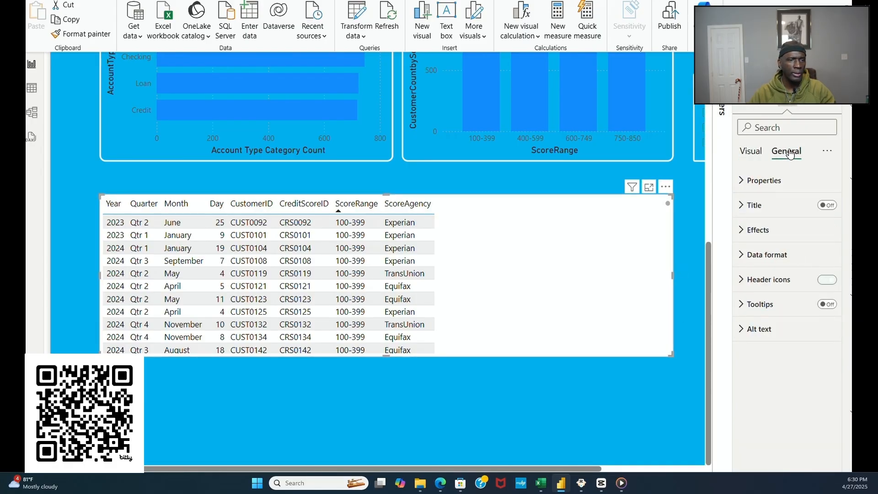
left_click(767, 231)
left_click(763, 290)
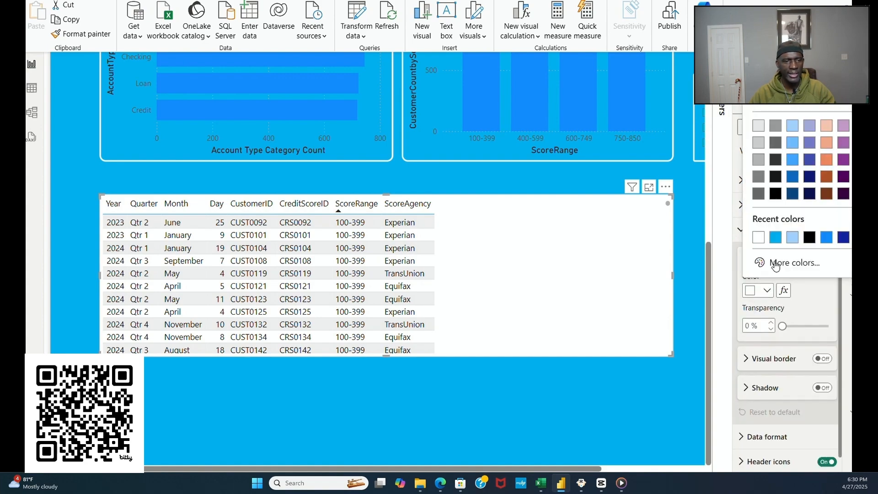
left_click(778, 240)
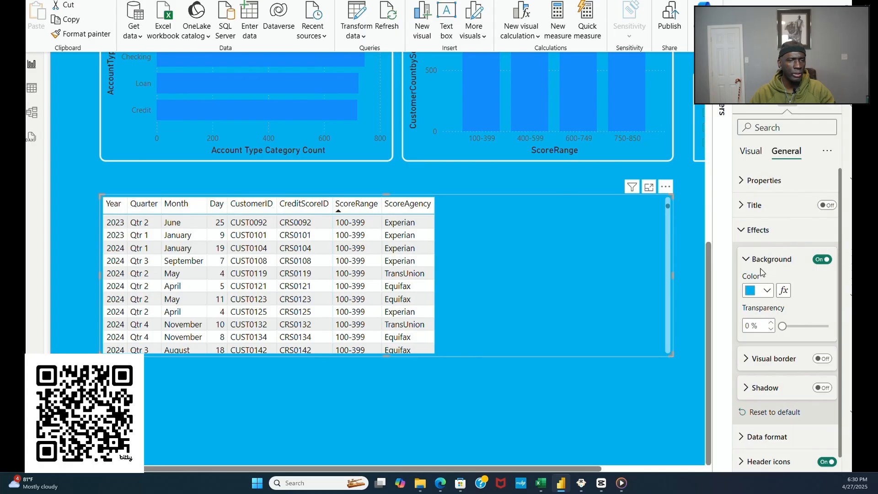
scroll(775, 363, "down", 1)
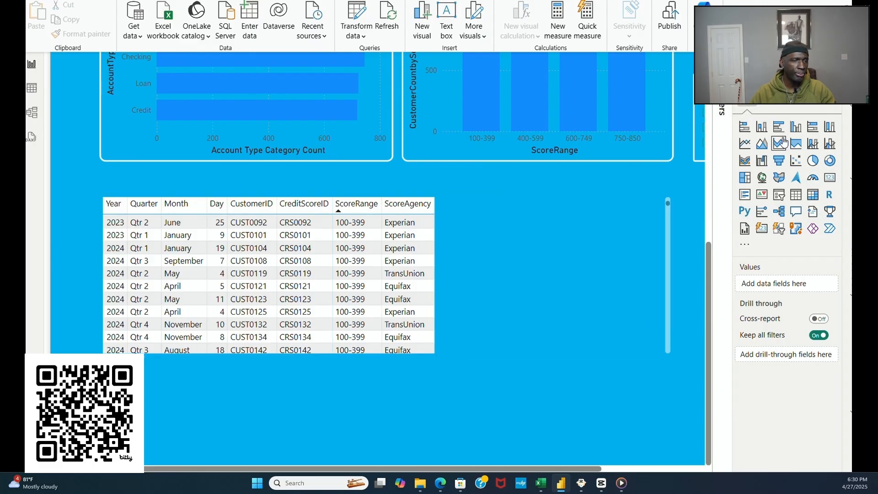
Step: Set the background and alternate background colors of the credit score table's values to the page's light blue
left_click(657, 275)
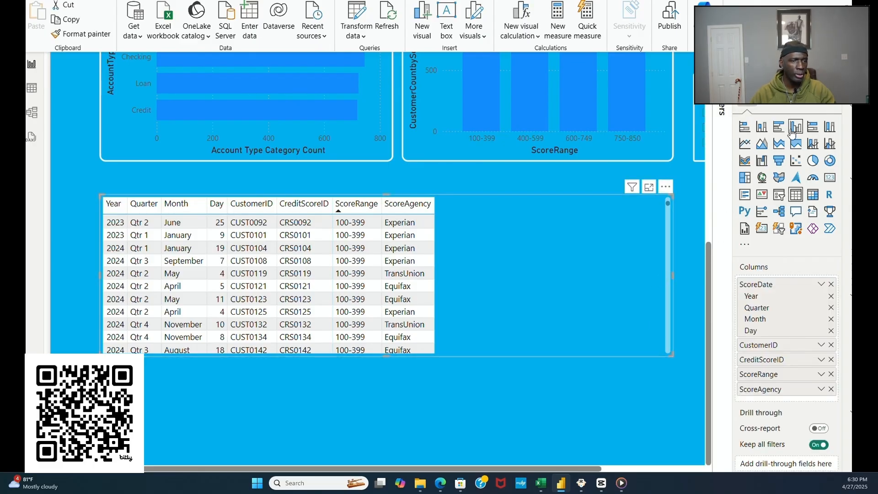
left_click(788, 109)
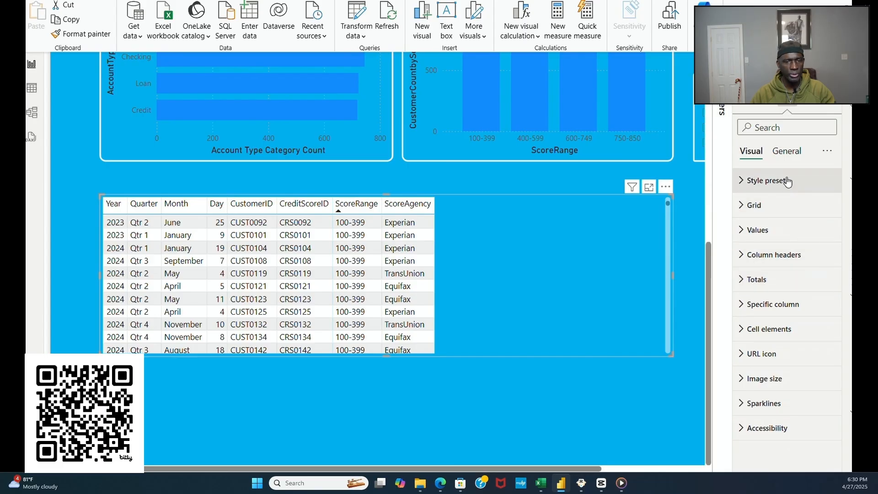
left_click(786, 152)
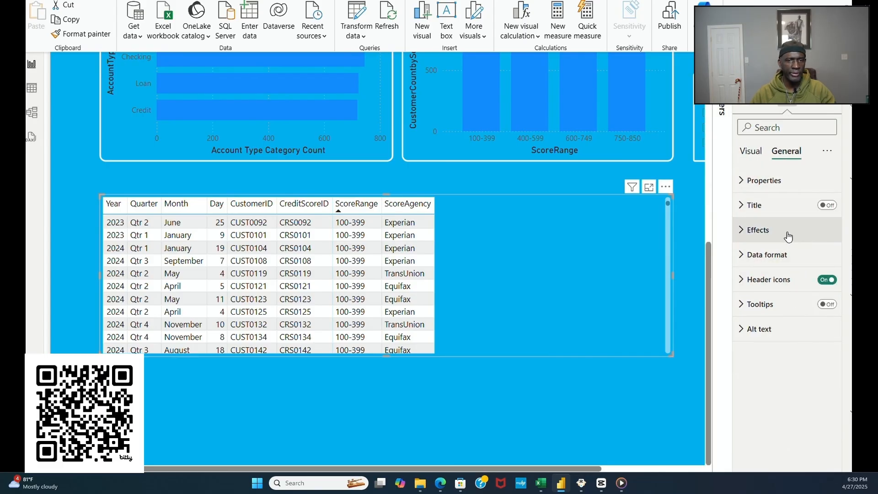
left_click(750, 151)
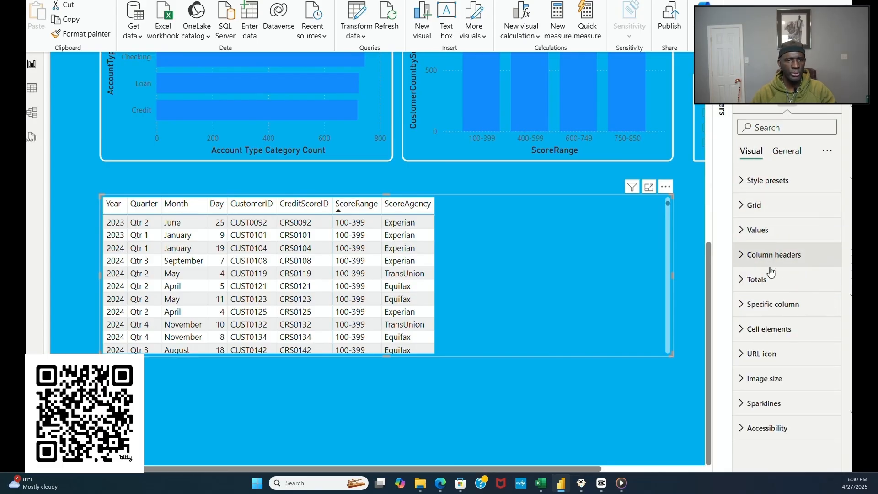
left_click(754, 230)
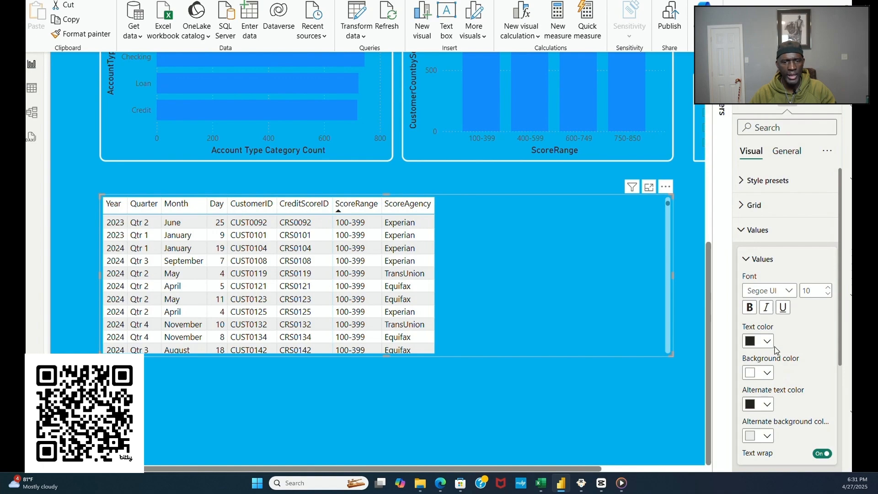
left_click(767, 373)
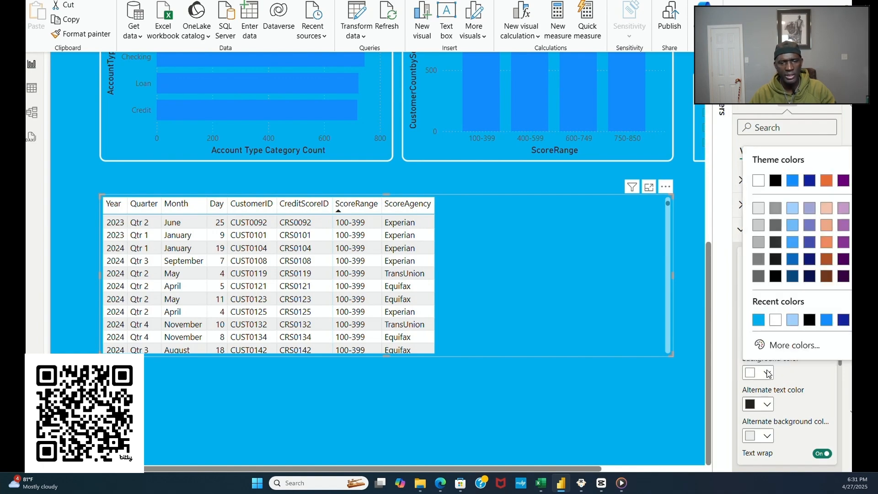
left_click(759, 321)
left_click(767, 404)
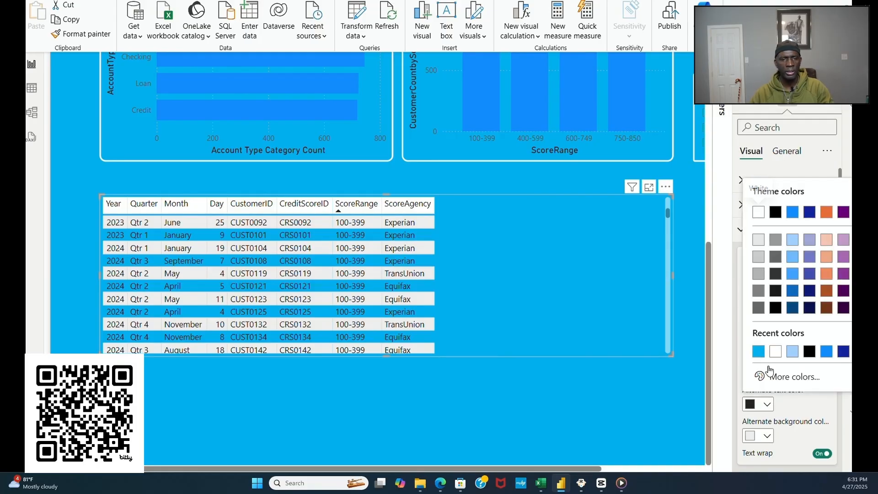
left_click(759, 350)
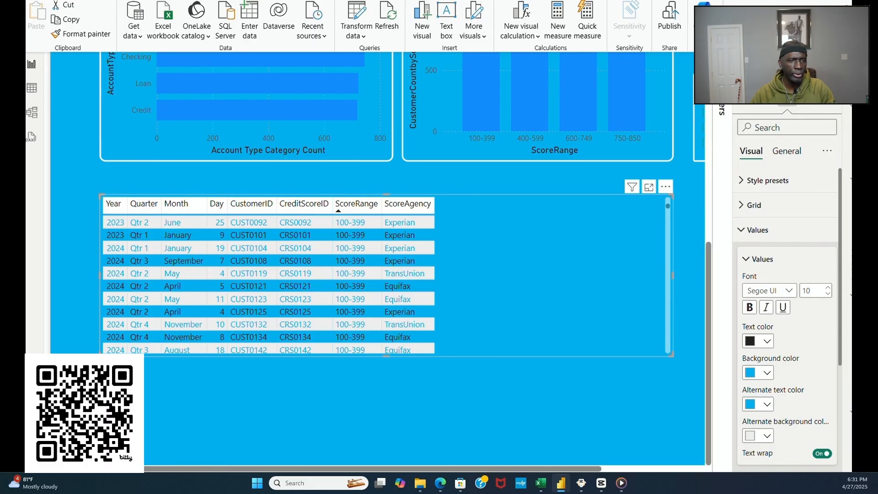
left_click(767, 436)
left_click(757, 384)
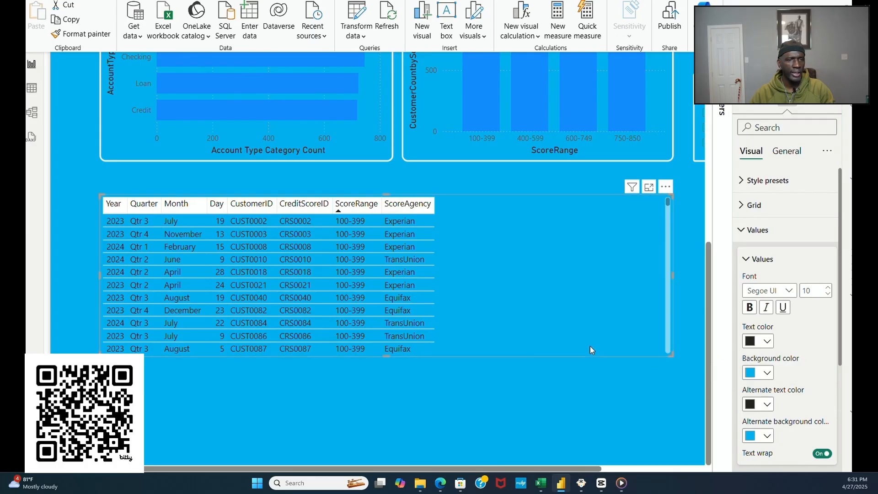
left_click(589, 385)
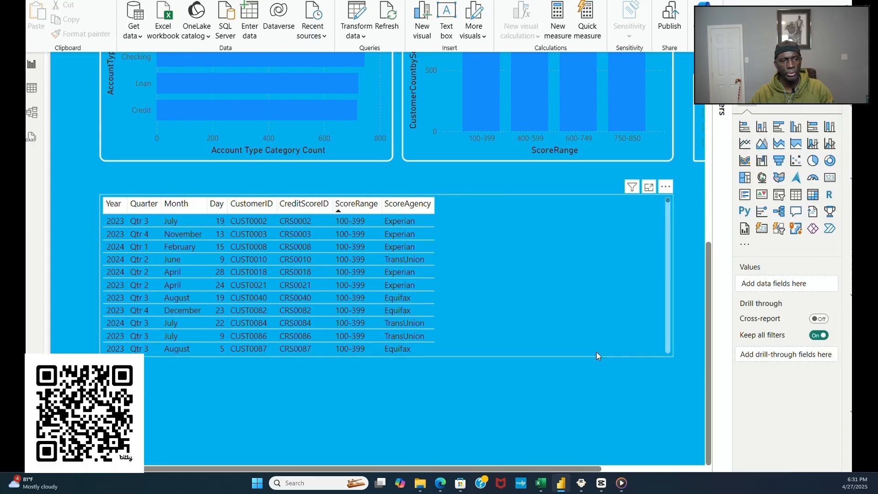
Step: Set the background and alternate background colors of the credit score table's values to white
left_click(597, 352)
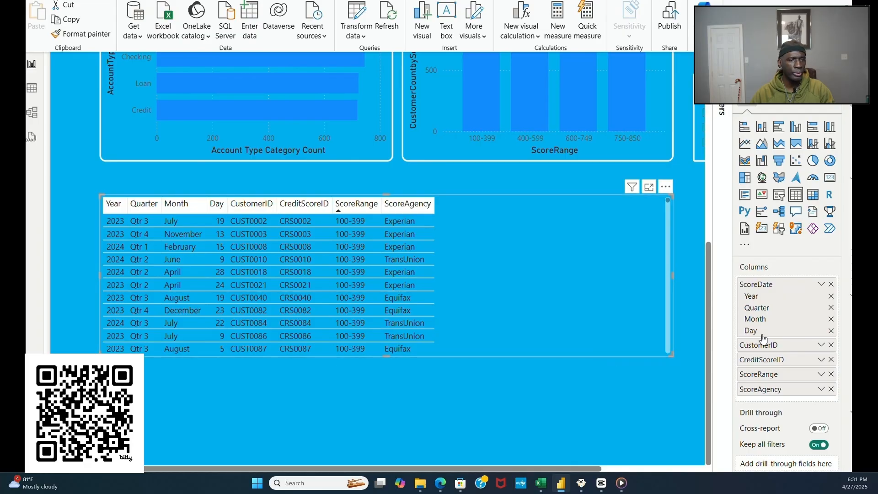
left_click(786, 100)
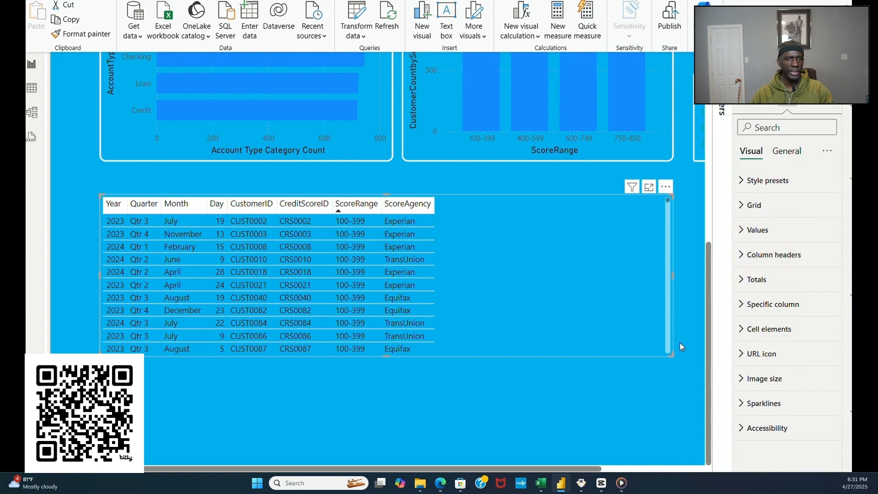
left_click(762, 231)
left_click(767, 372)
left_click(750, 170)
left_click(768, 435)
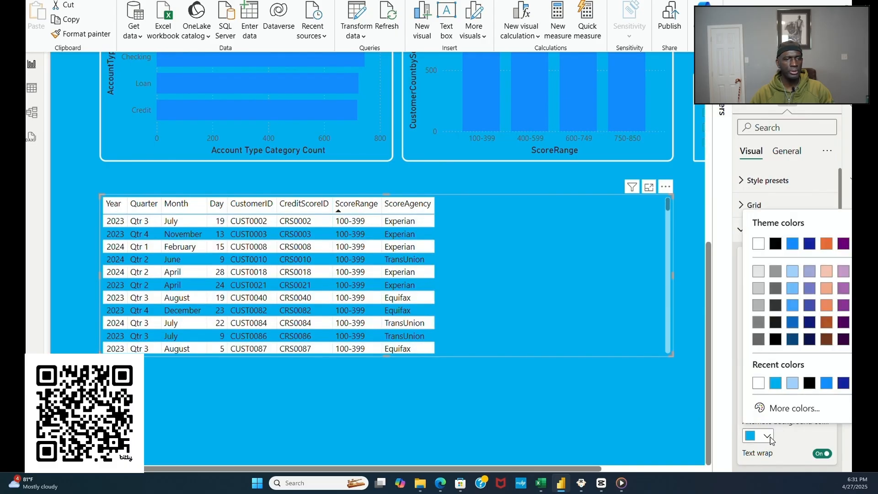
left_click(758, 383)
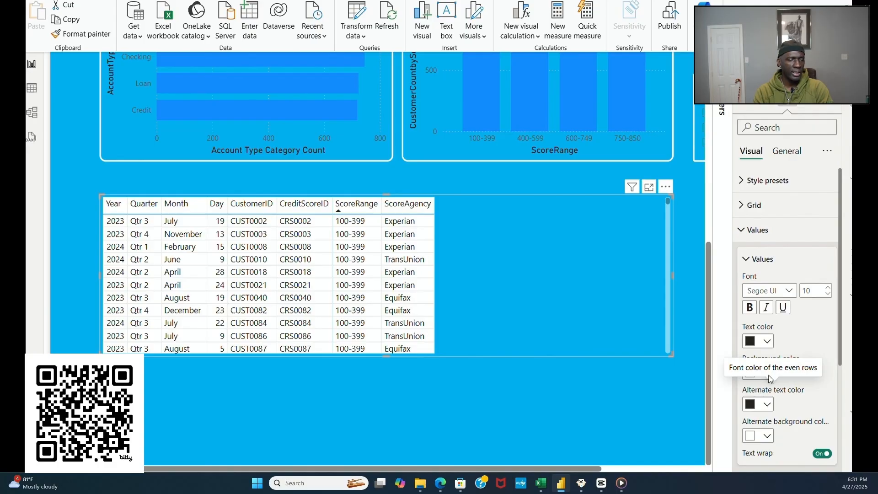
Step: Give the credit score table's regular rows white text on the page's light blue background
left_click(766, 341)
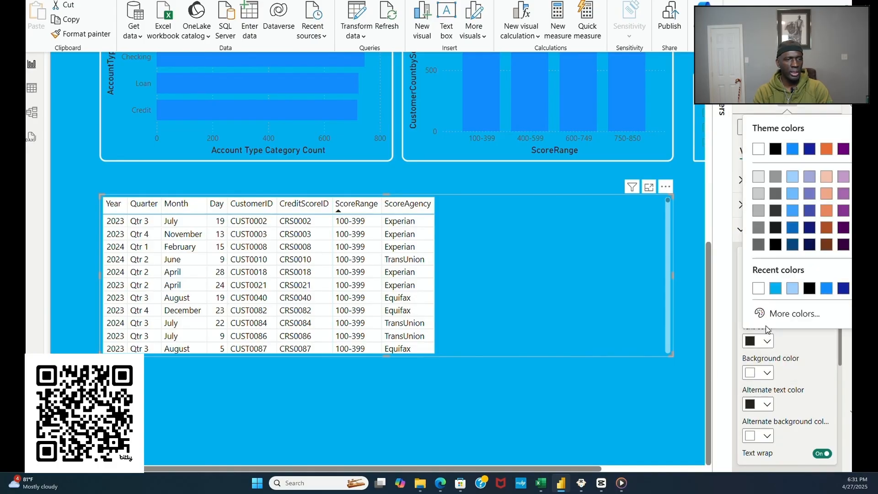
left_click(758, 289)
left_click(768, 374)
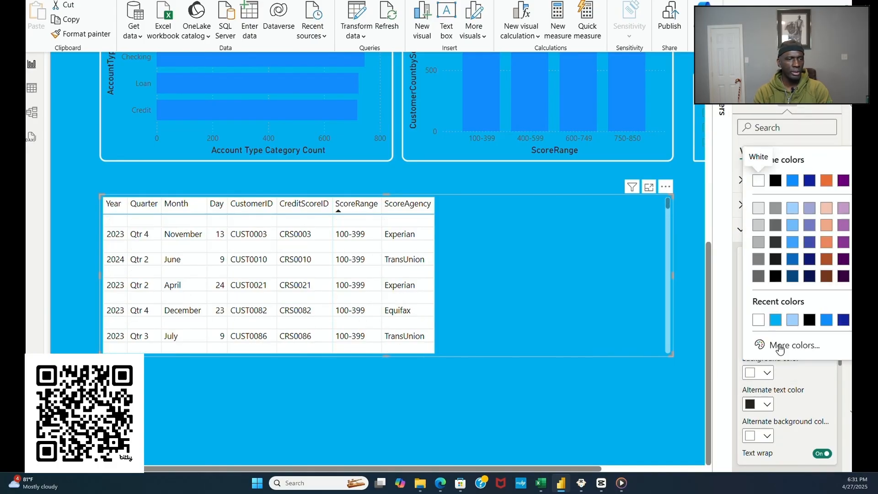
left_click(776, 320)
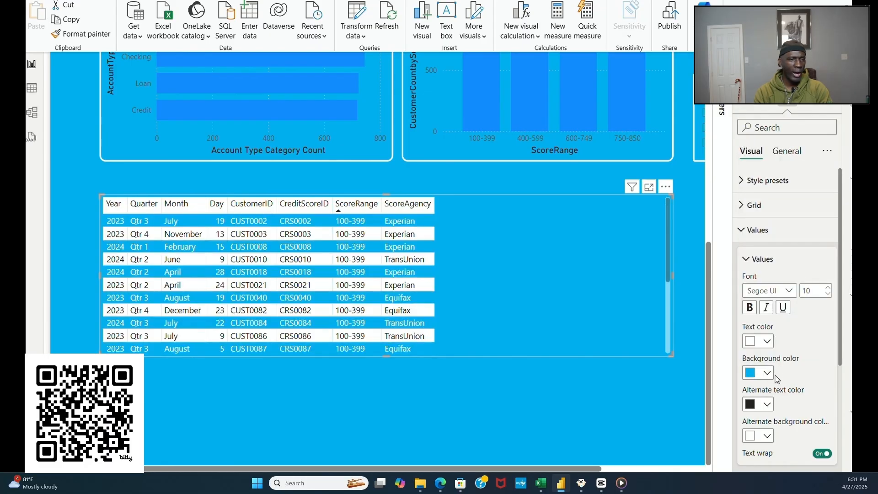
Step: Set the table's alternate text color to white and its alternate background color to the page's light blue
left_click(768, 404)
left_click(775, 351)
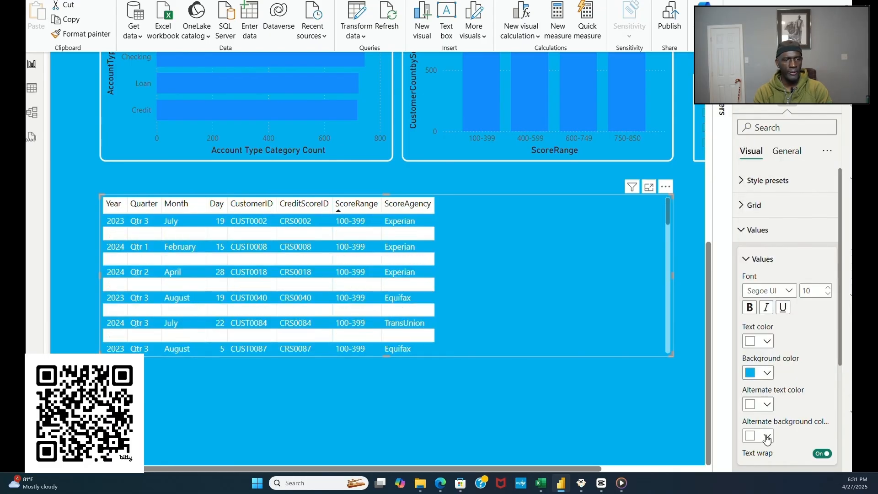
left_click(767, 436)
left_click(775, 383)
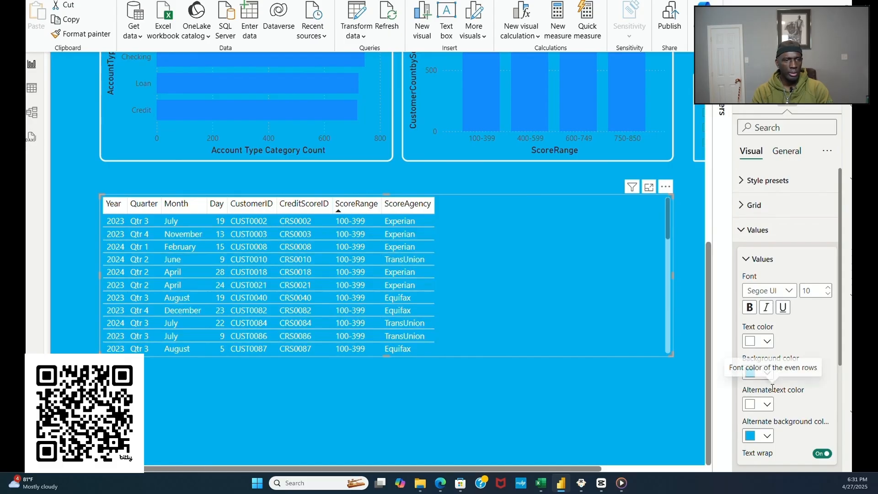
left_click(454, 394)
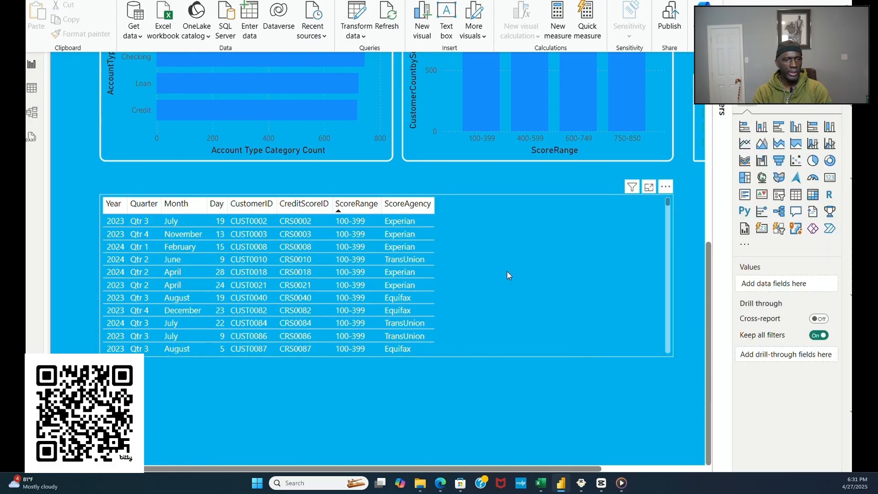
Step: Give the credit score table's column headers white text and the page's light blue background
left_click(583, 350)
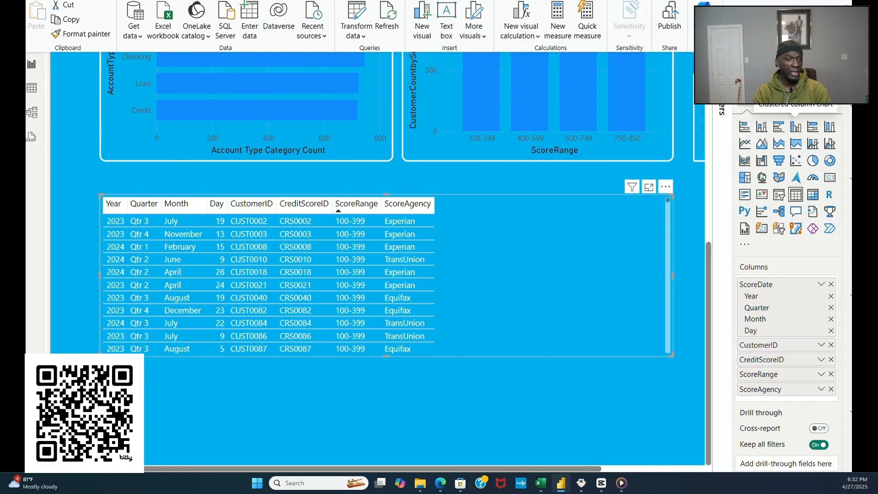
left_click(782, 91)
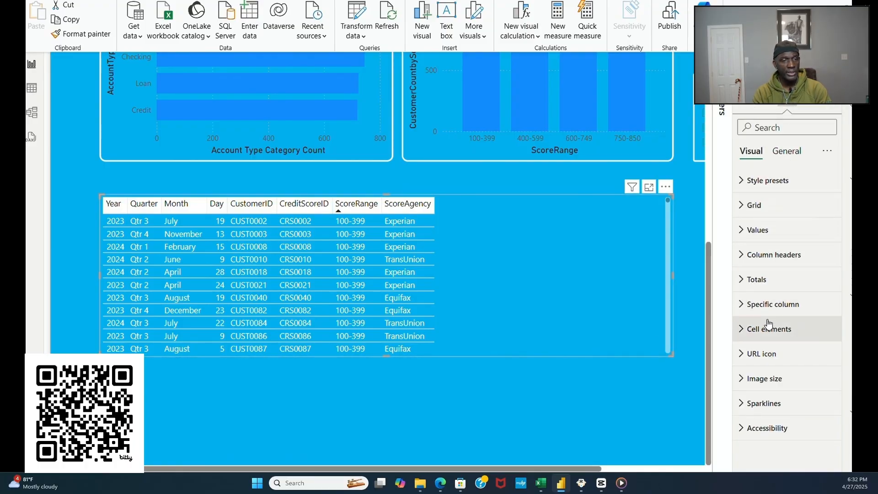
left_click(783, 257)
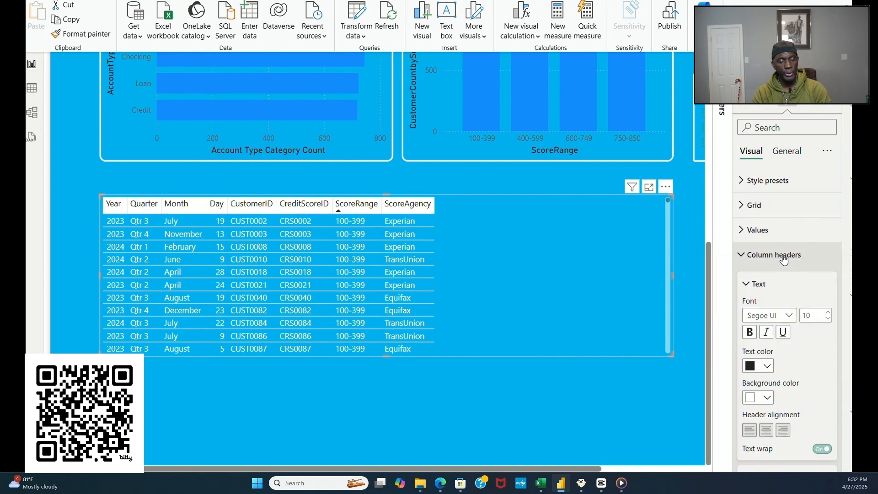
left_click(768, 367)
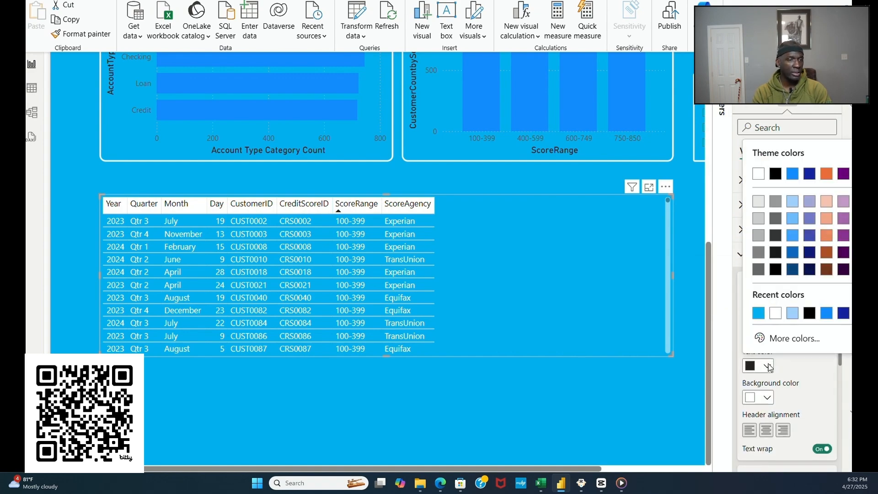
left_click(773, 314)
left_click(773, 396)
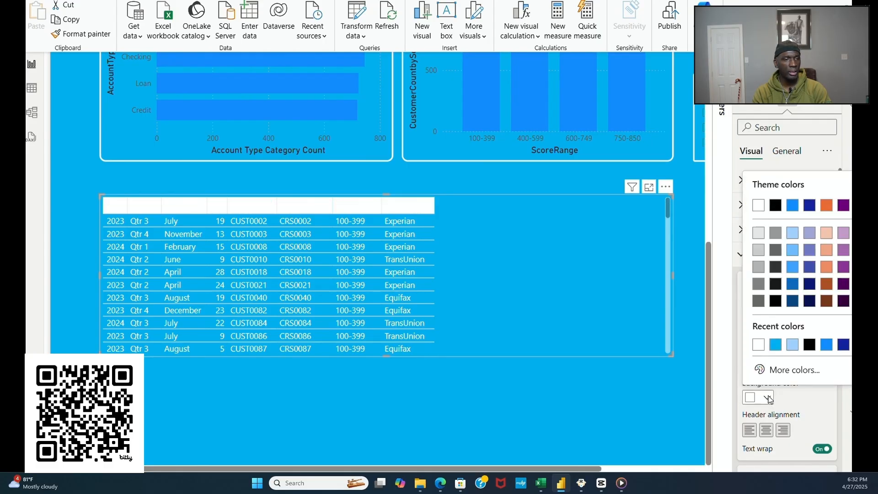
left_click(776, 349)
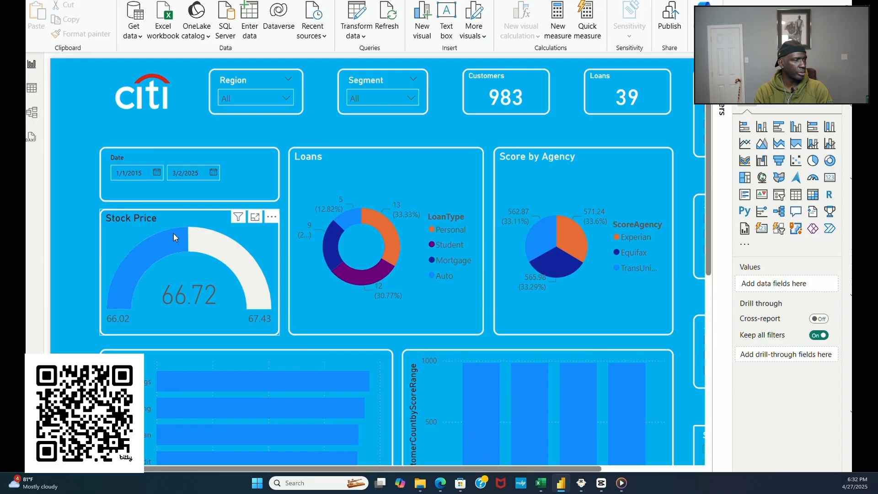
Step: Set the Date slicer's header font color to white
left_click(197, 199)
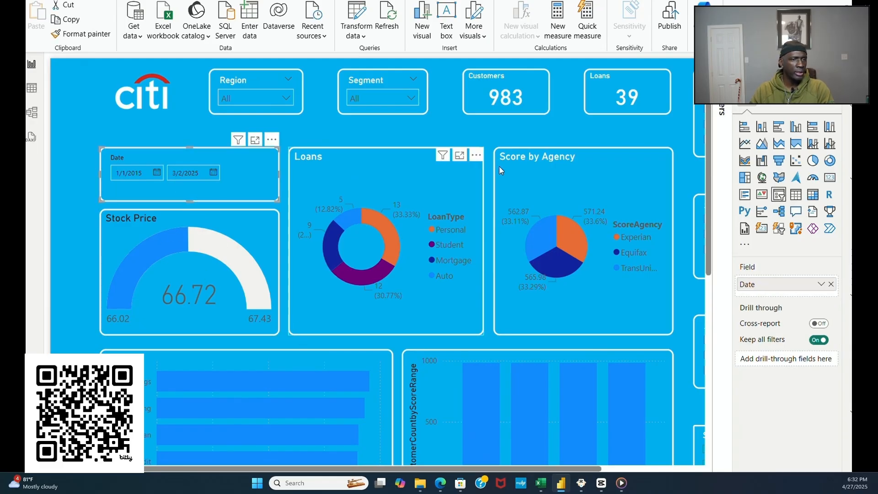
left_click(771, 105)
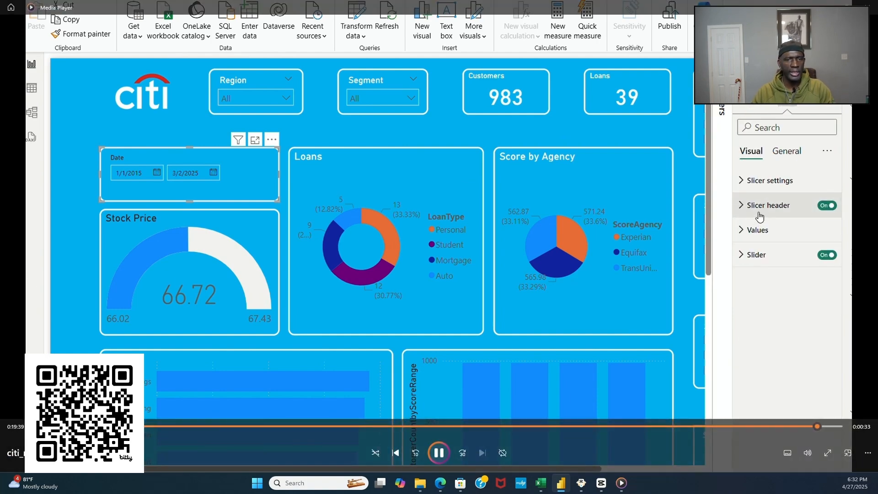
left_click(767, 186)
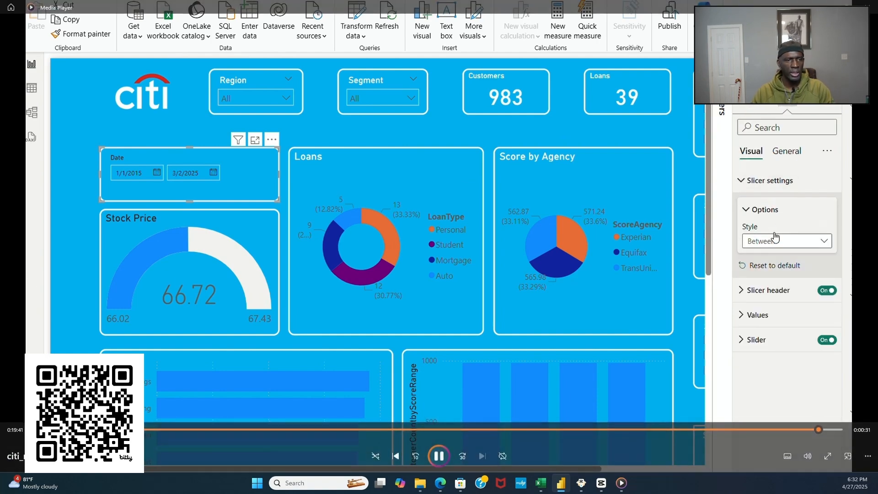
left_click(750, 210)
left_click(750, 308)
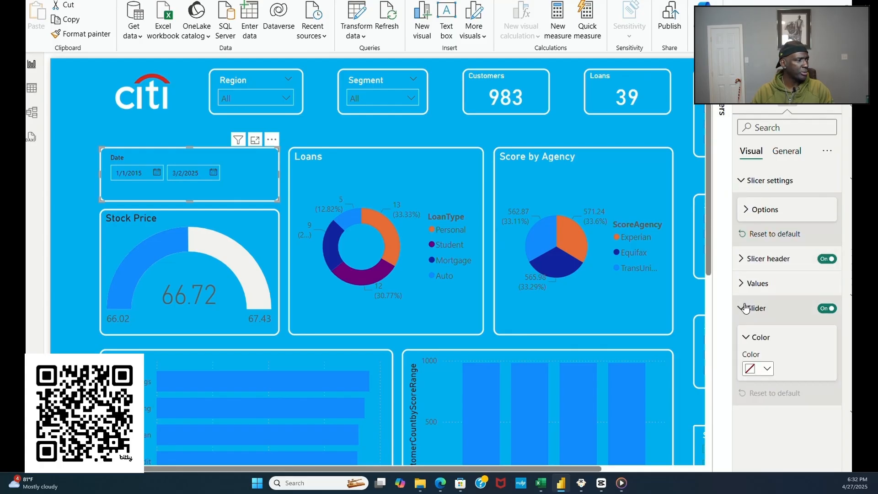
left_click(745, 310)
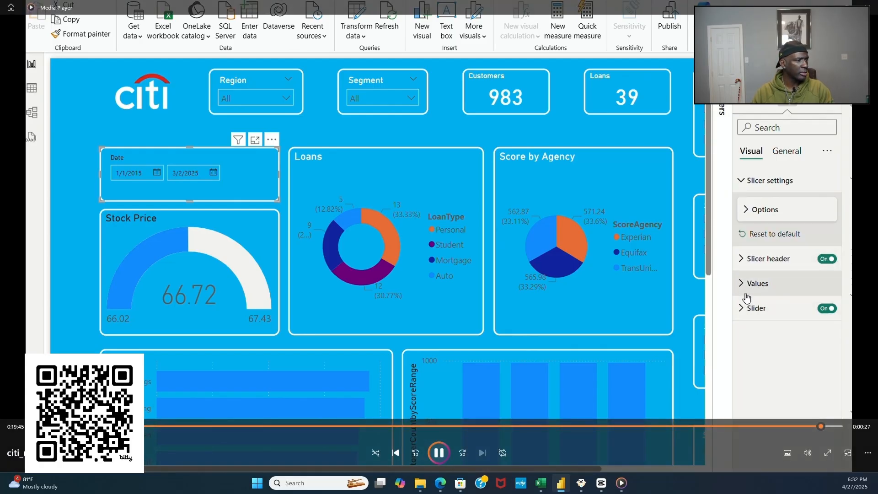
left_click(745, 259)
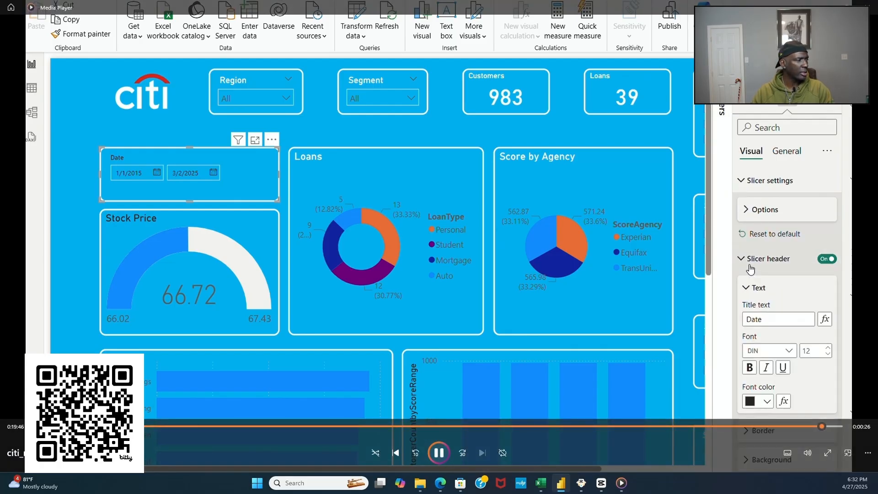
left_click(760, 401)
left_click(756, 206)
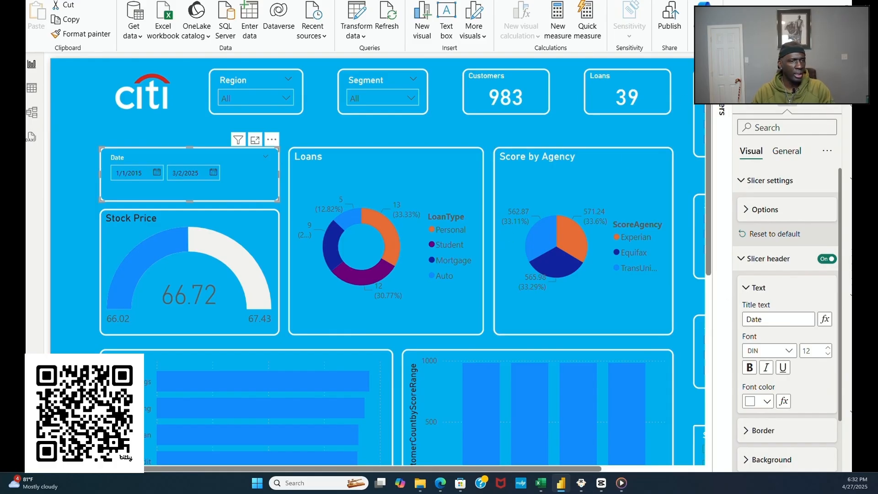
left_click(832, 65)
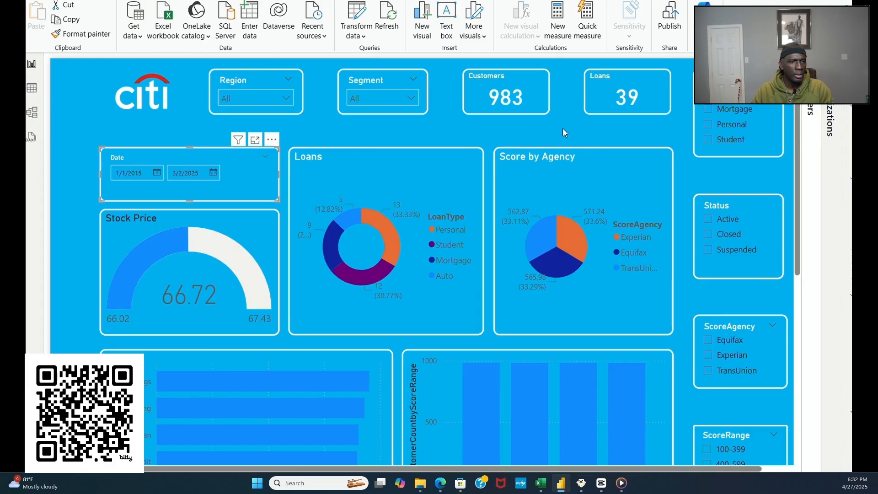
left_click(355, 126)
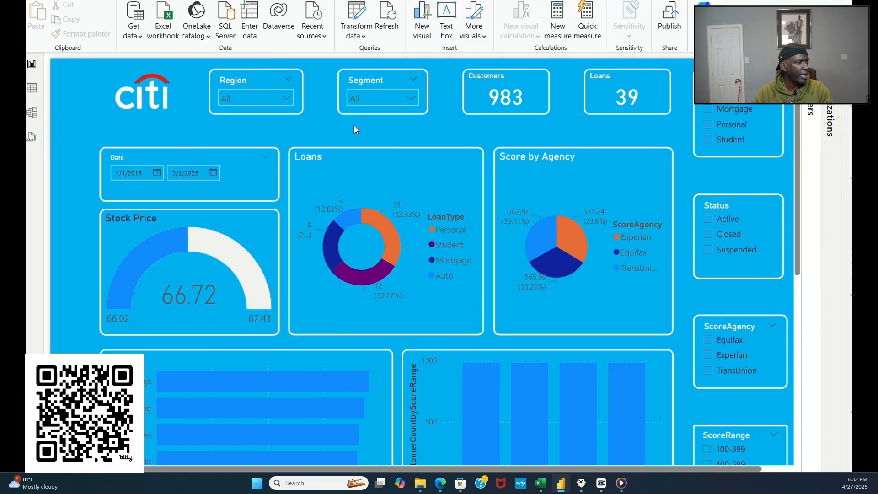
left_click(303, 111)
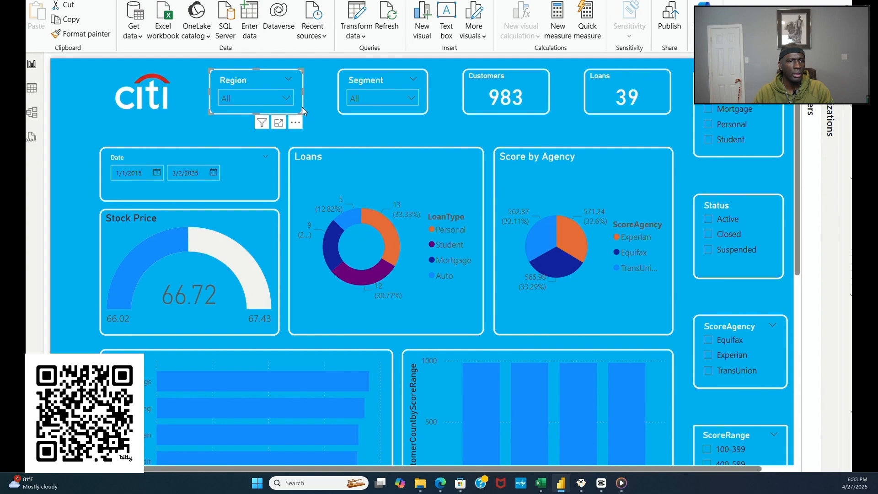
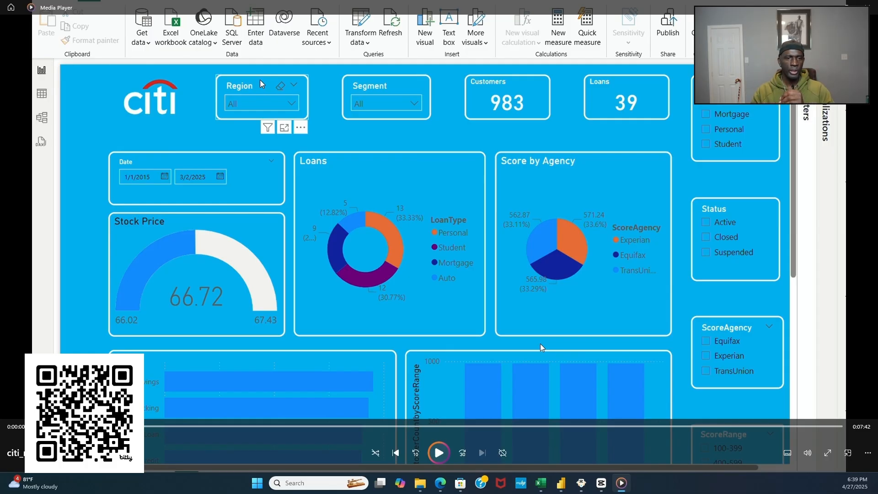
left_click(431, 451)
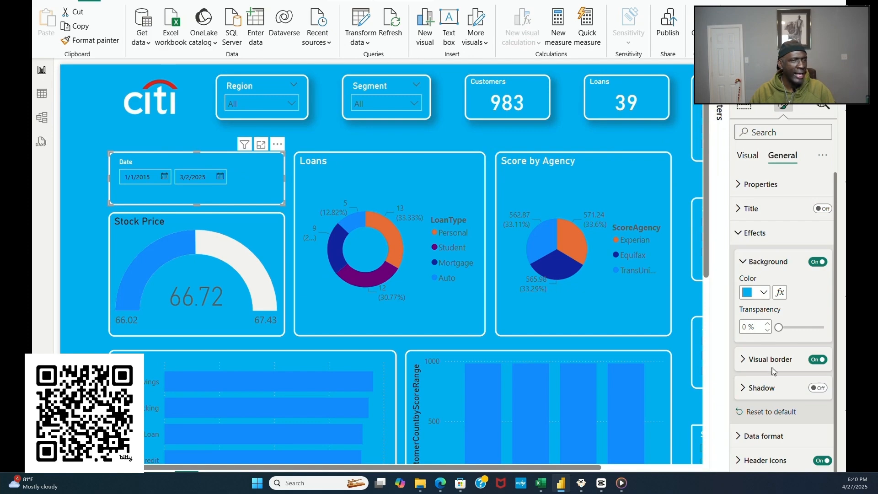
Step: Turn on the shadow effect for the Date slicer and the Stock Price gauge
scroll(771, 372, "down", 1)
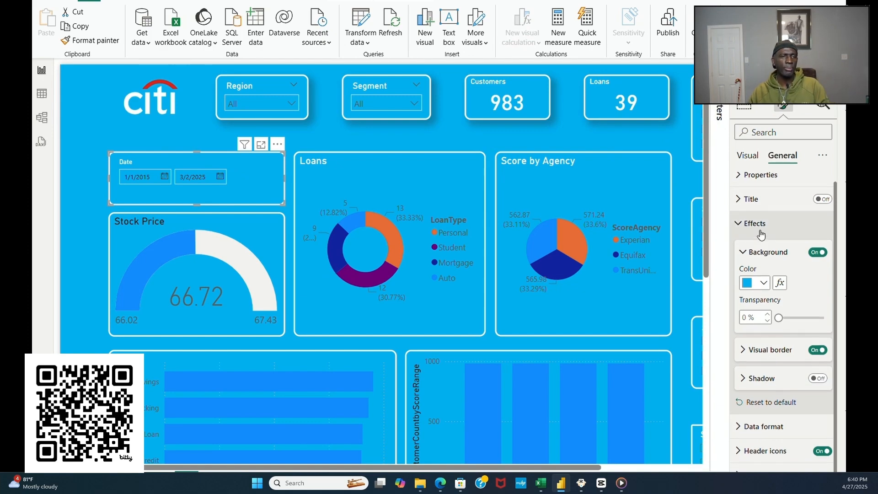
left_click(817, 378)
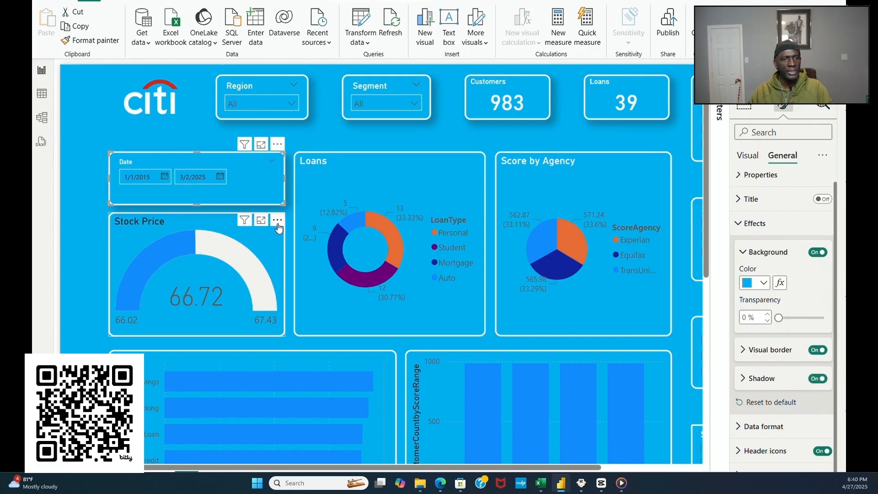
right_click(277, 222)
left_click(251, 224)
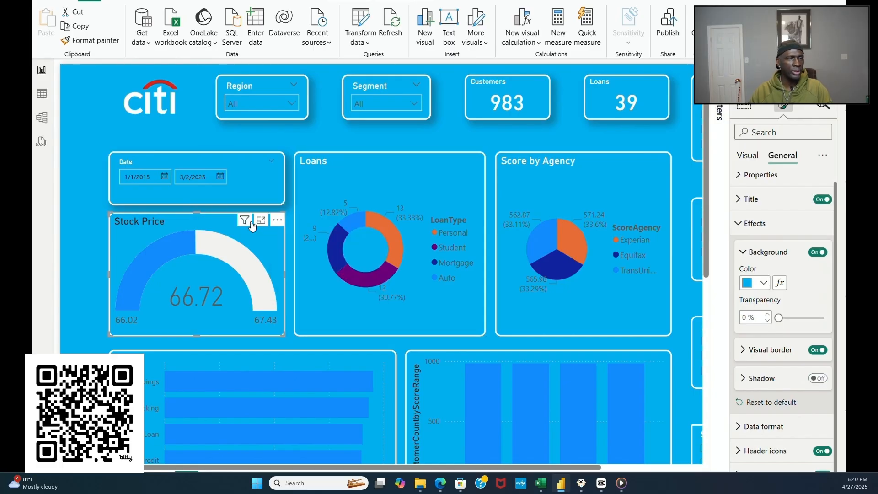
left_click(819, 379)
left_click(822, 382)
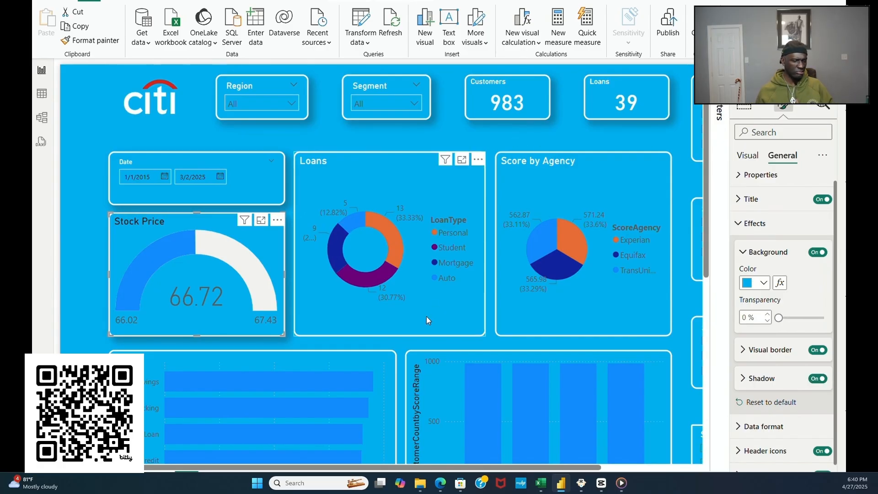
Step: Turn on the shadow effect for the Loans donut chart and the account type bar chart
left_click(406, 156)
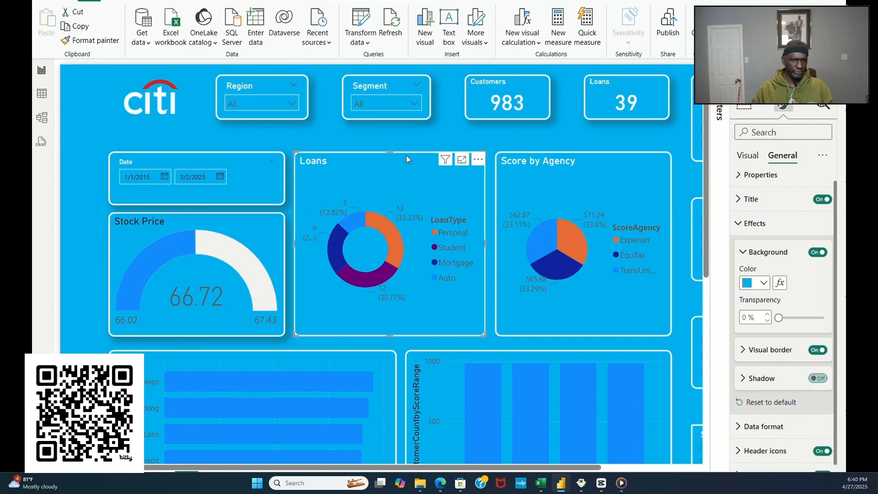
left_click(818, 378)
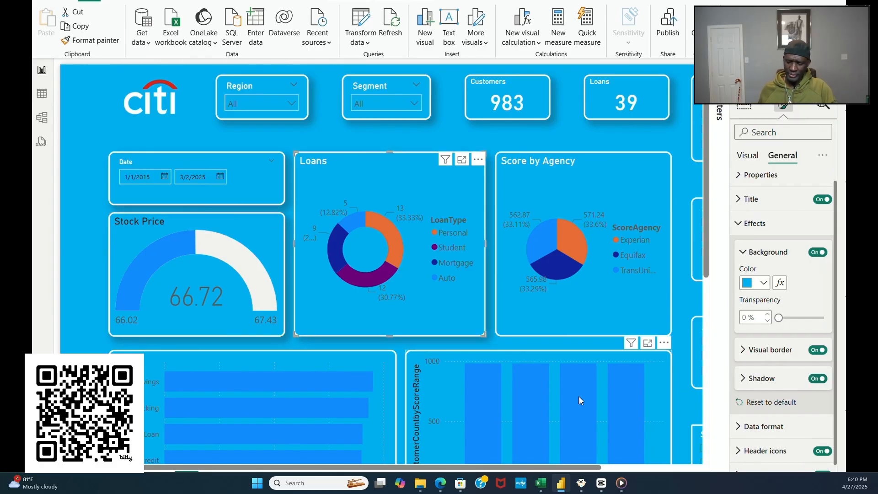
left_click(372, 356)
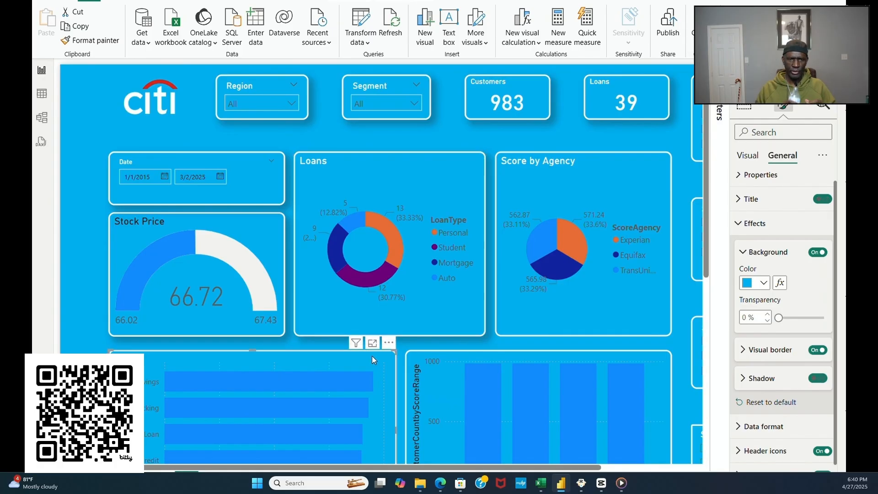
left_click(818, 378)
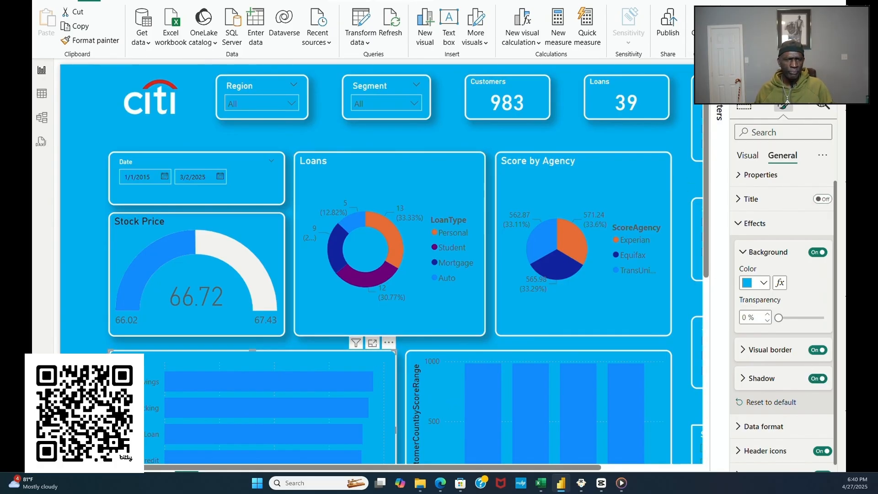
left_click(827, 71)
left_click(695, 303)
Step: Turn on the shadow effect for the Score by Agency pie chart
scroll(698, 302, "down", 5)
scroll(698, 302, "down", 2)
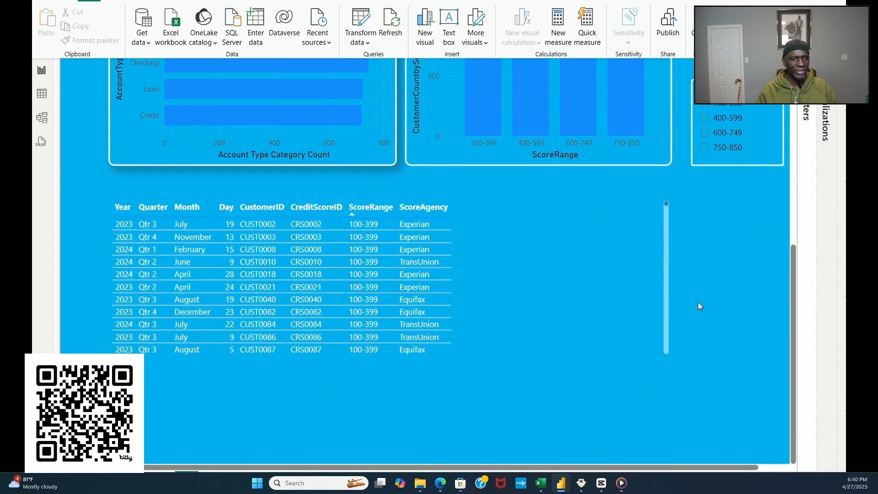
scroll(698, 302, "up", 4)
scroll(698, 301, "up", 3)
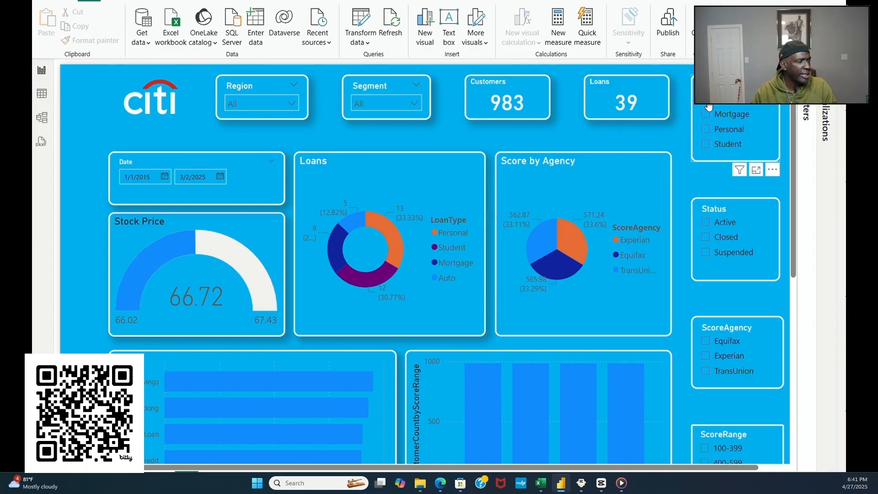
left_click(611, 157)
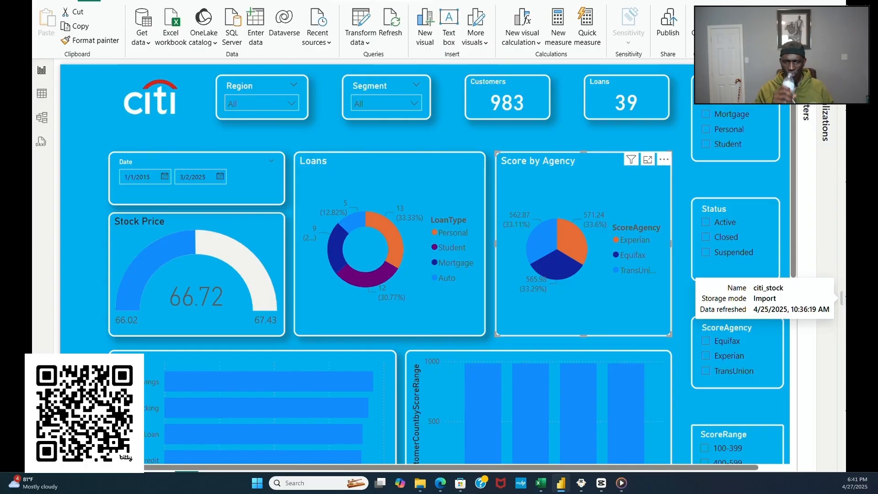
left_click(826, 122)
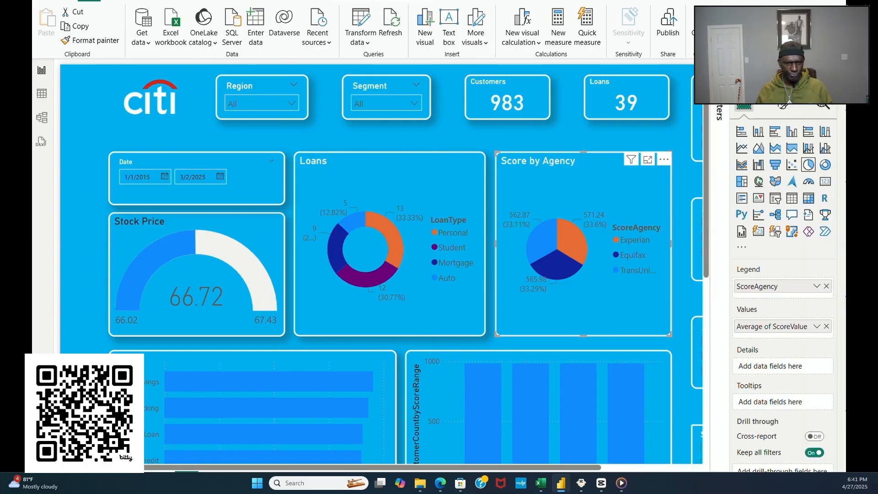
left_click(785, 107)
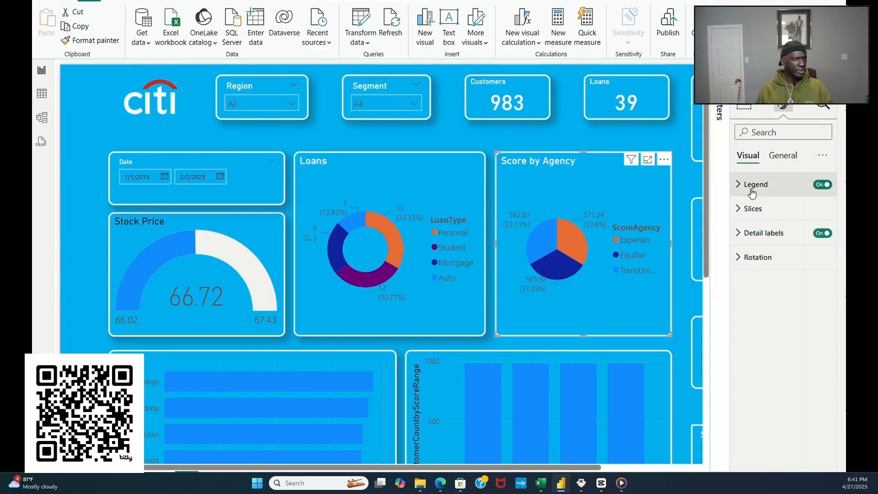
left_click(776, 158)
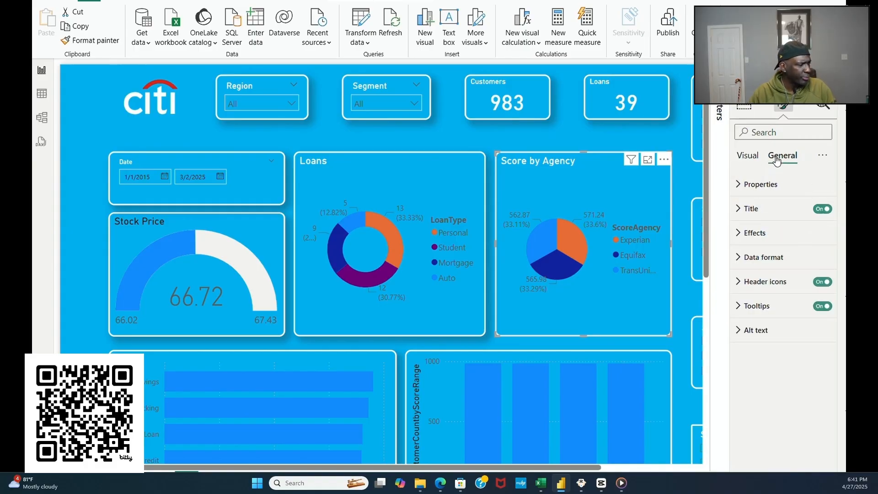
left_click(741, 233)
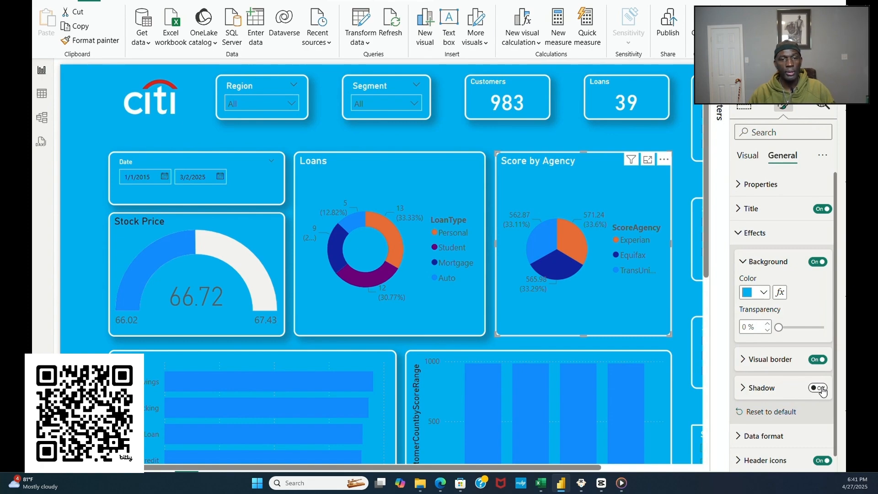
left_click(683, 355)
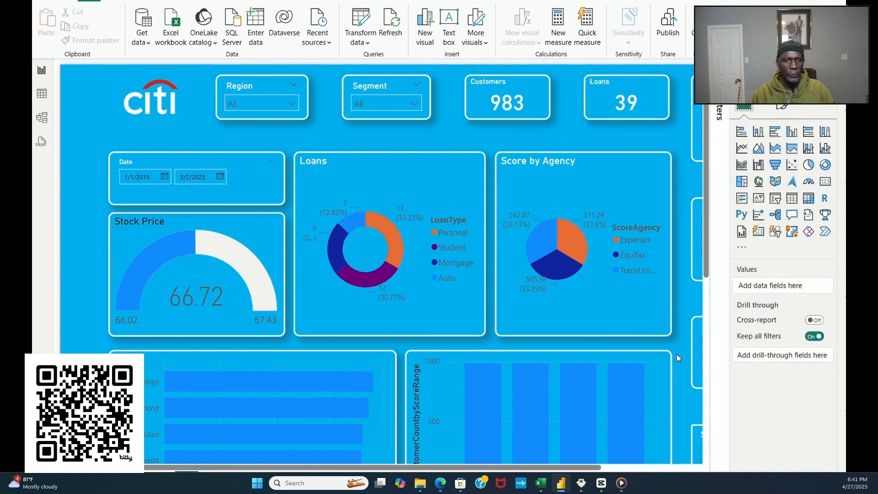
Step: Turn on the shadow effect for the column chart of customer count by score range
scroll(704, 342, "down", 2)
scroll(694, 344, "down", 5)
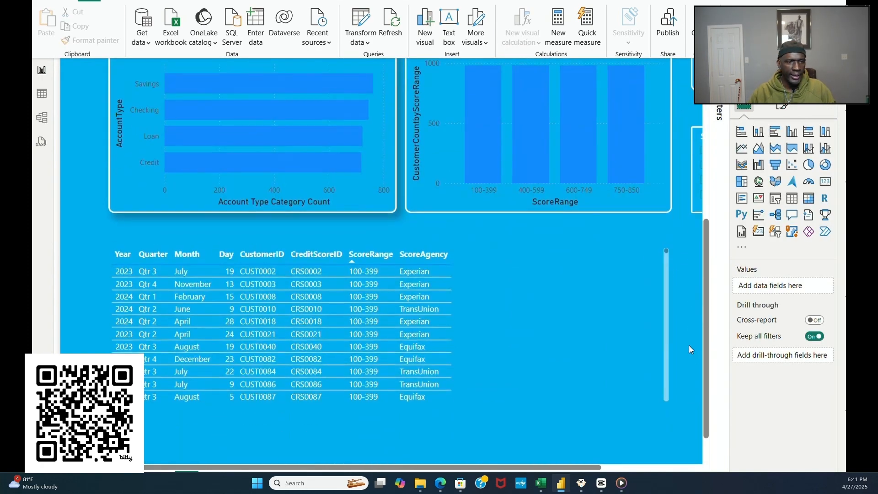
scroll(658, 280, "up", 3)
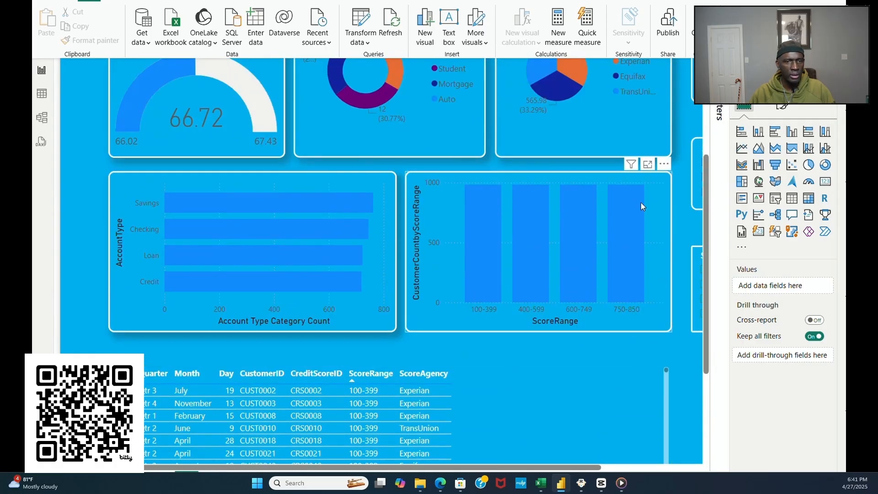
scroll(641, 202, "up", 3)
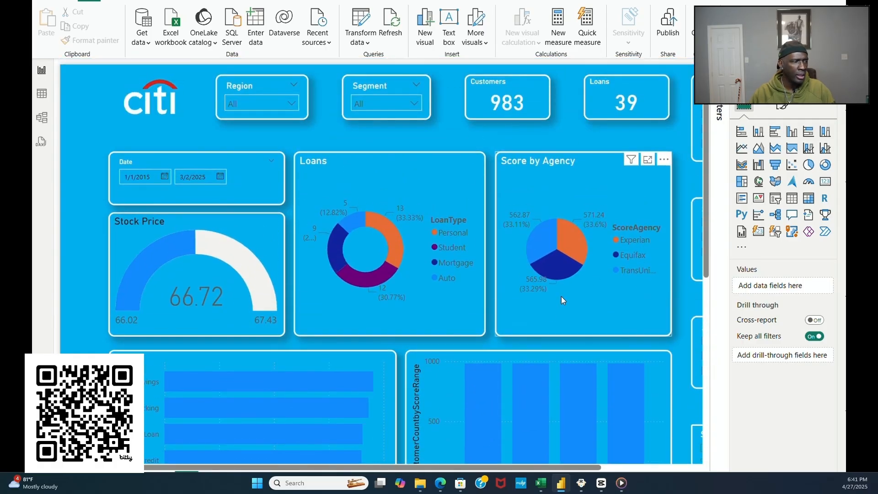
left_click(528, 358)
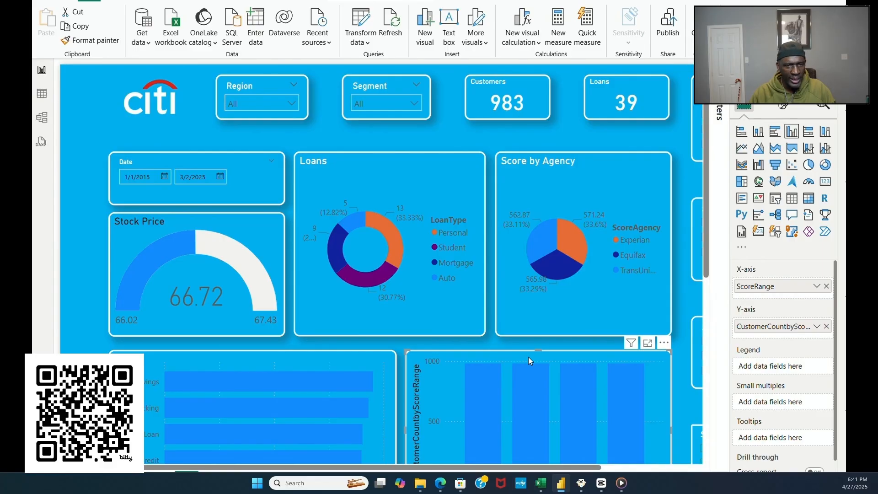
left_click(782, 106)
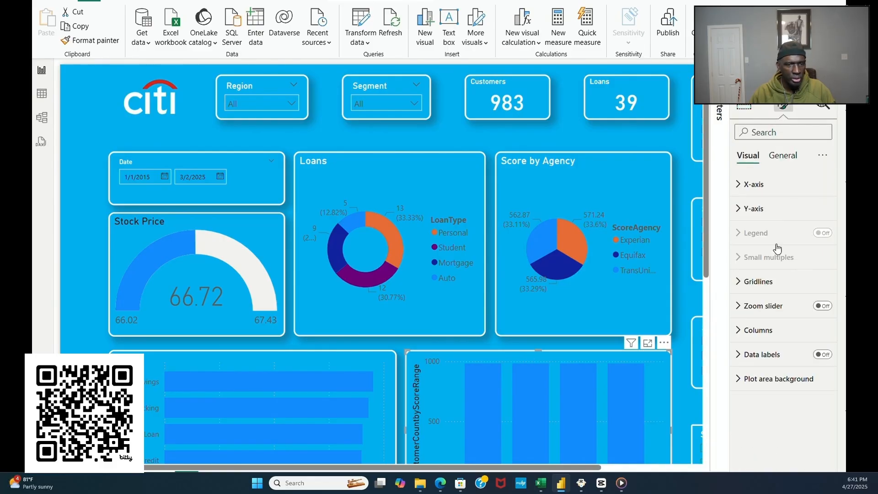
left_click(782, 157)
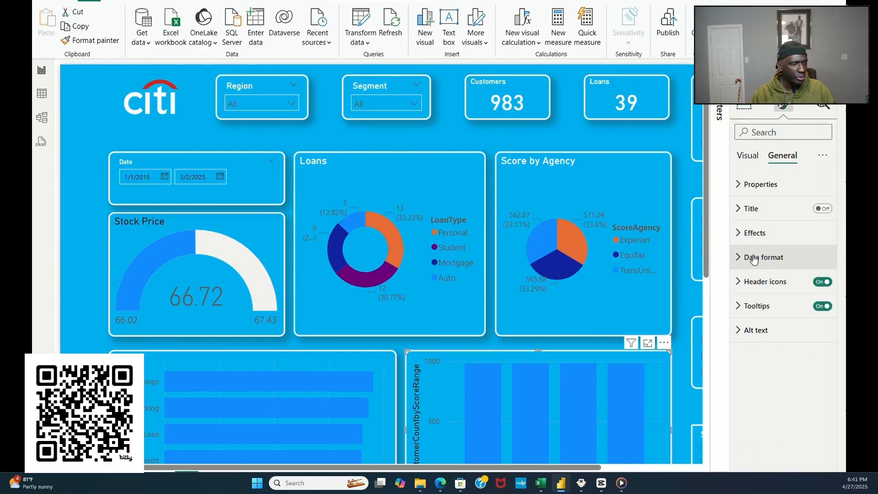
left_click(755, 233)
left_click(812, 387)
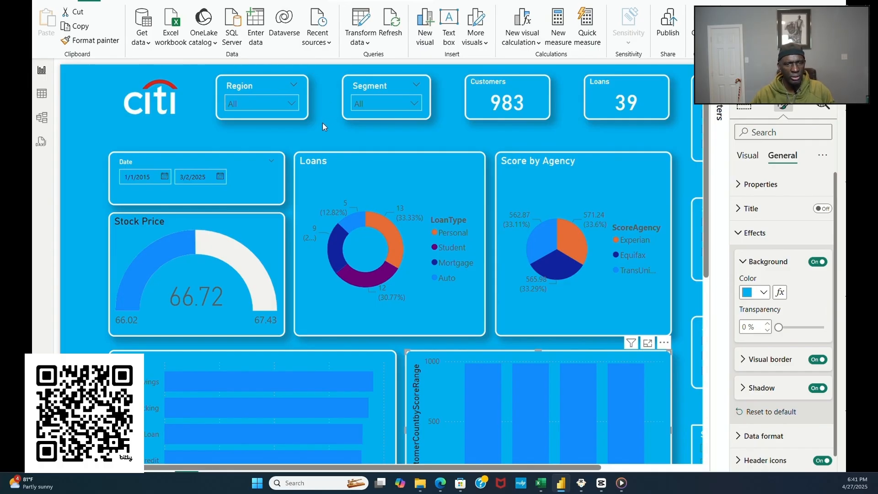
Step: Set the Region slicer's values font size to 8 and check its dropdown list
left_click(291, 104)
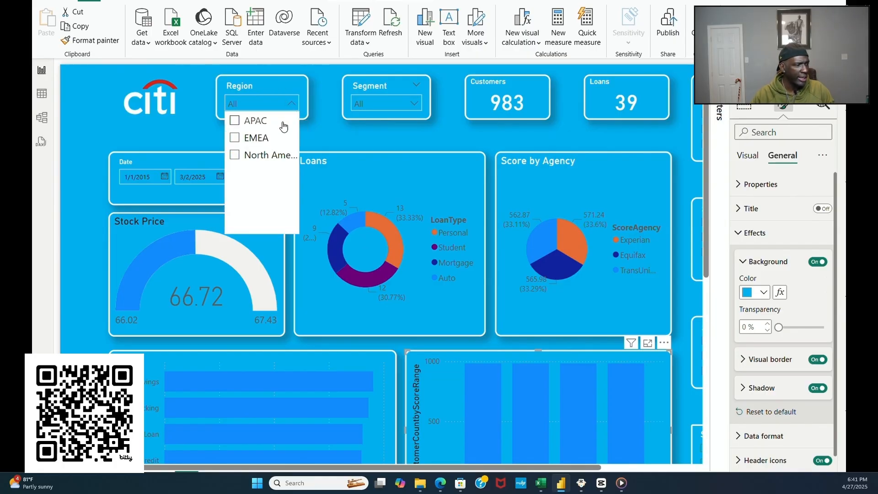
left_click(269, 78)
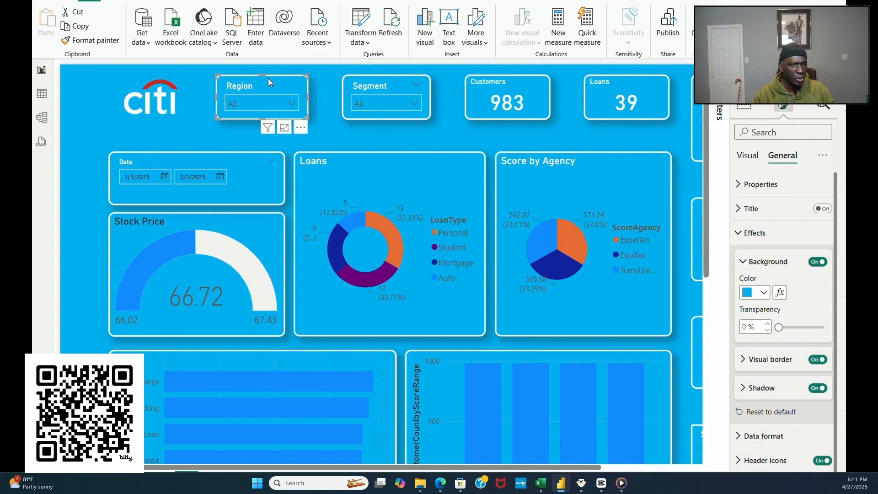
left_click(744, 107)
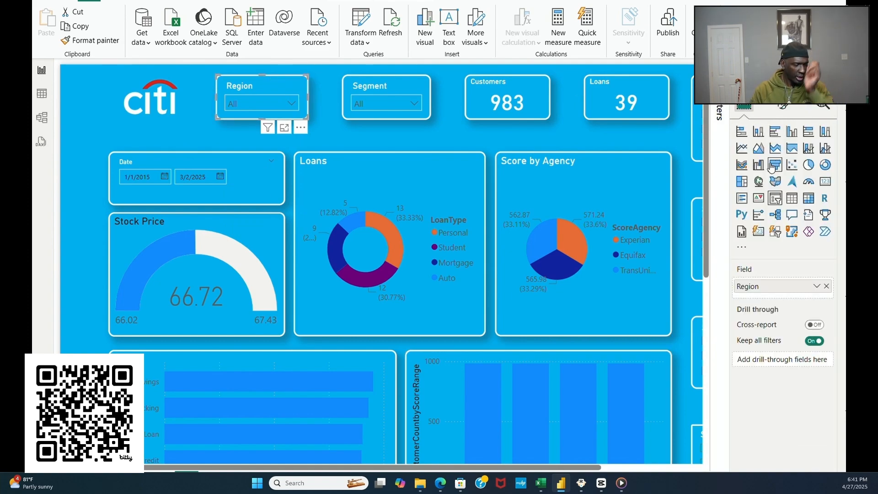
left_click(788, 107)
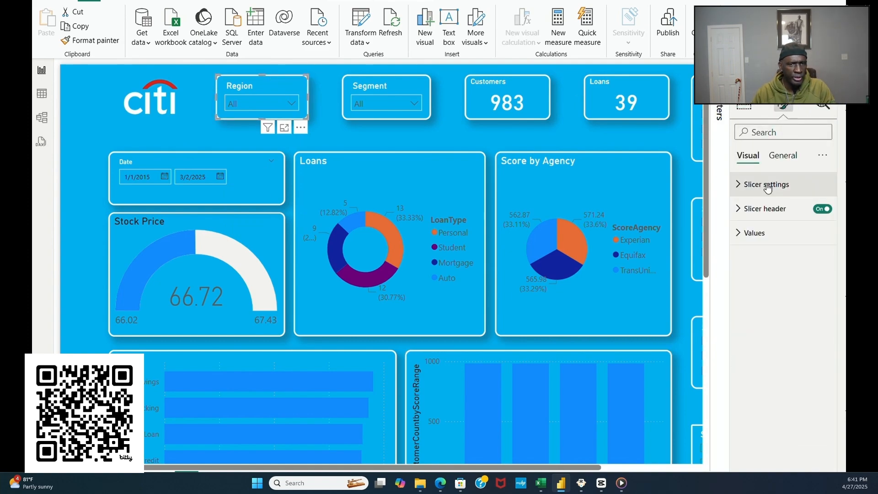
left_click(756, 232)
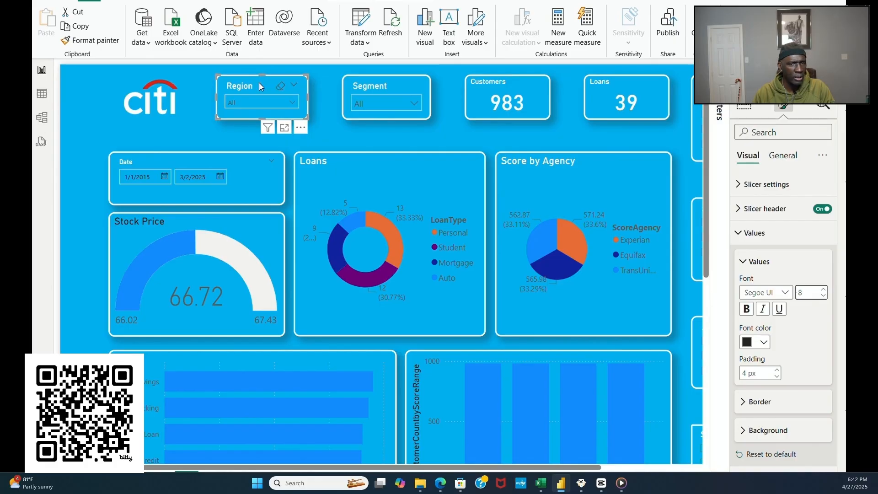
left_click(292, 103)
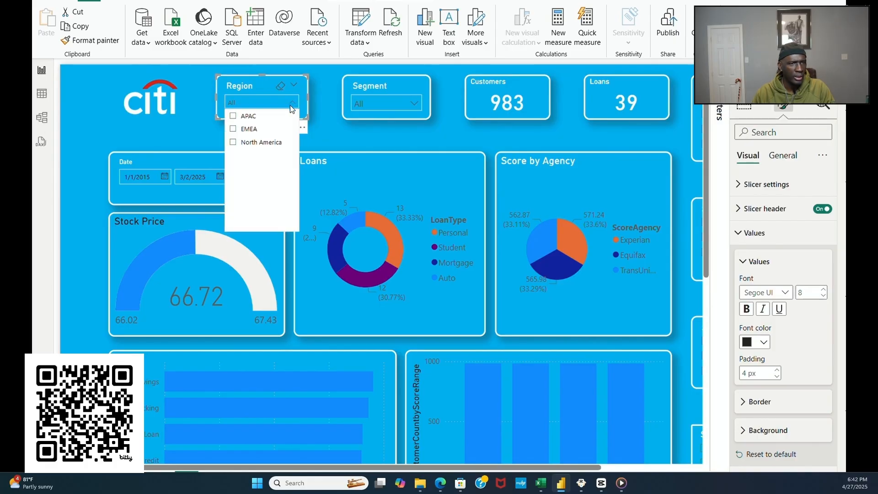
Step: Set the Segment slicer's values font size to 8 and check its dropdown list
left_click(358, 86)
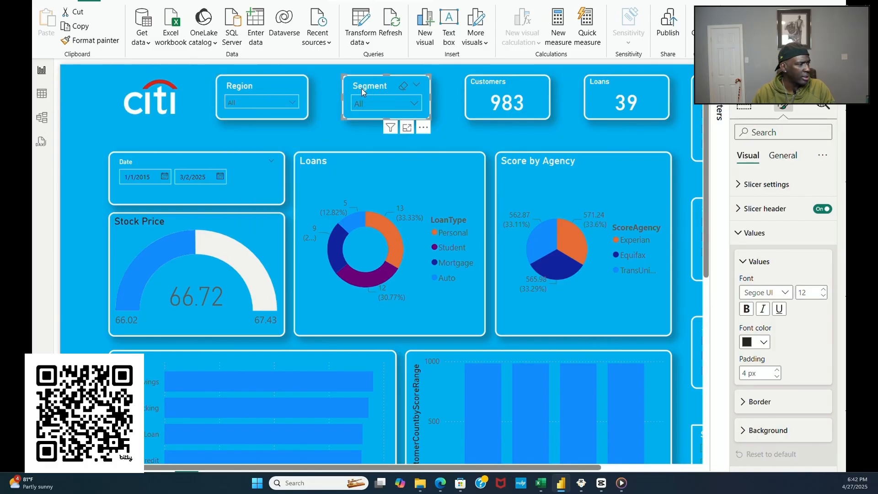
left_click(823, 295)
left_click(823, 295)
left_click(823, 295)
left_click(822, 295)
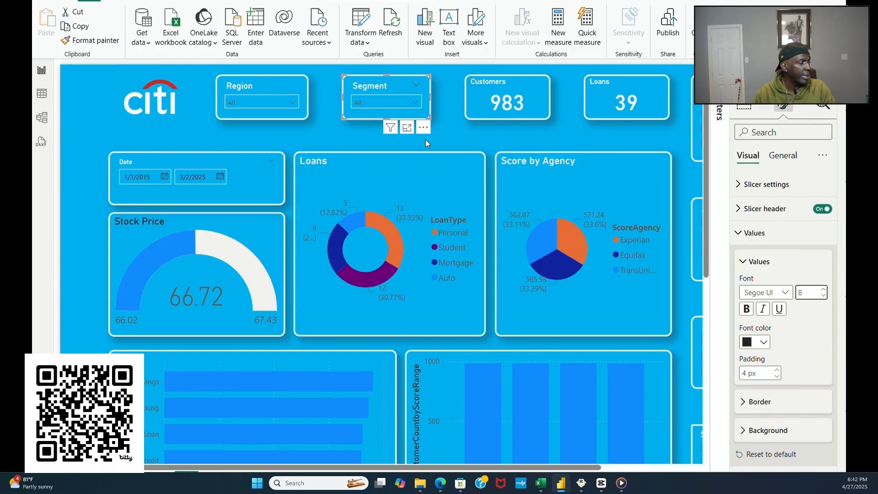
left_click(416, 102)
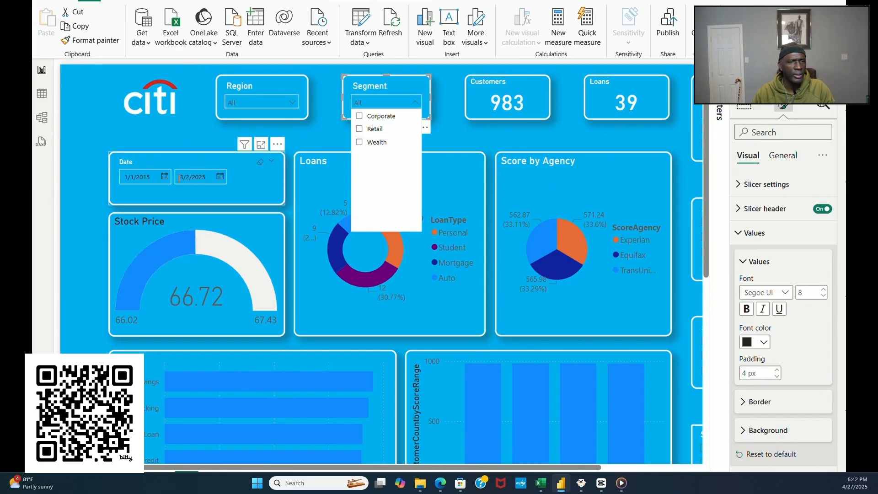
left_click(293, 137)
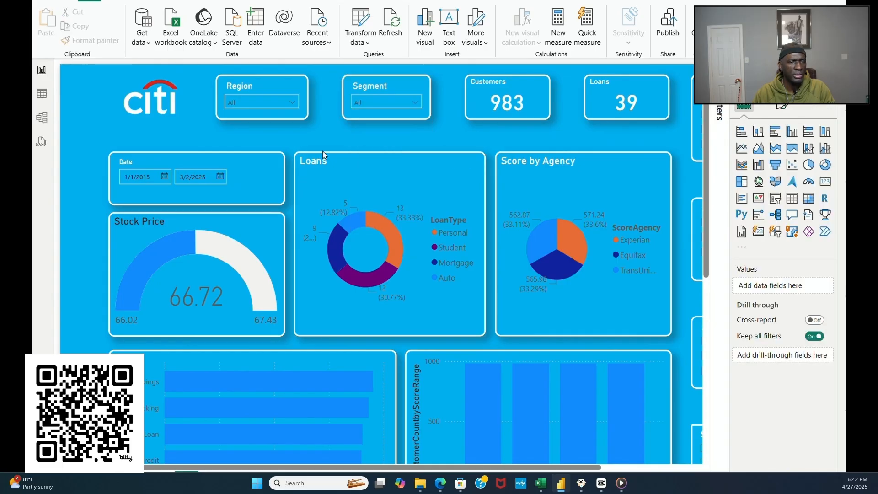
Step: Set the Personal slice of the Loans donut chart to hex colour #333333
left_click(331, 167)
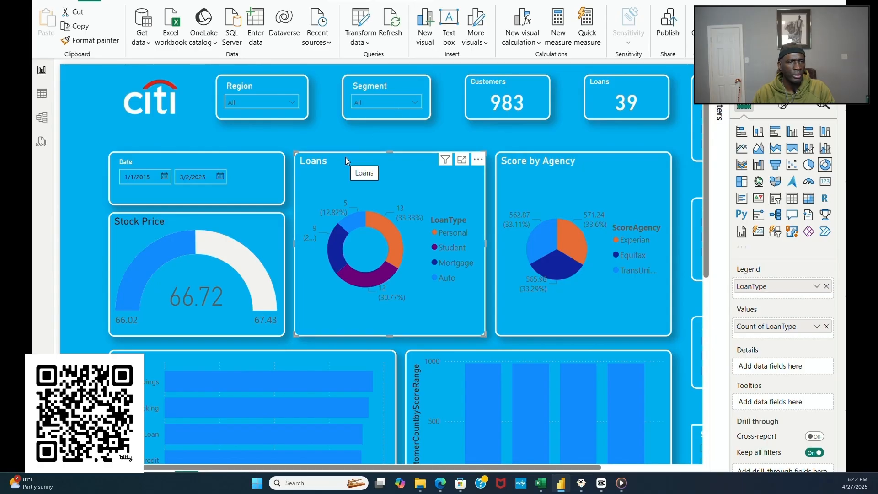
left_click(783, 106)
left_click(752, 208)
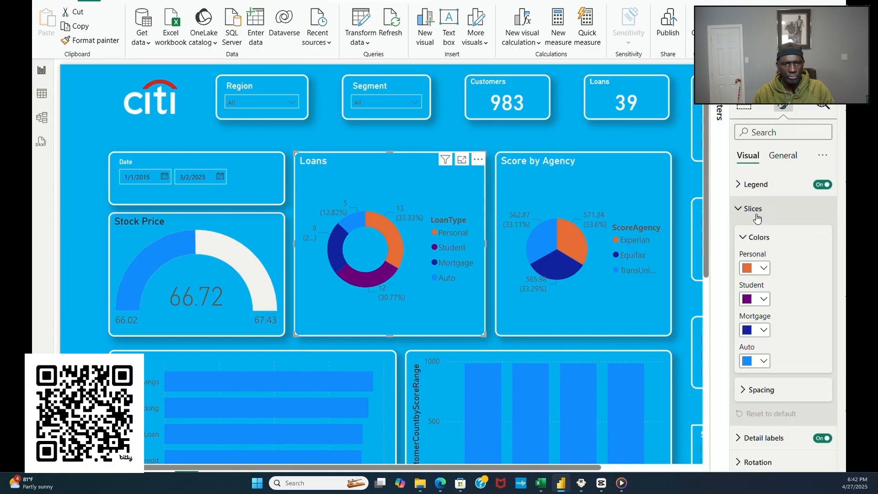
left_click(763, 268)
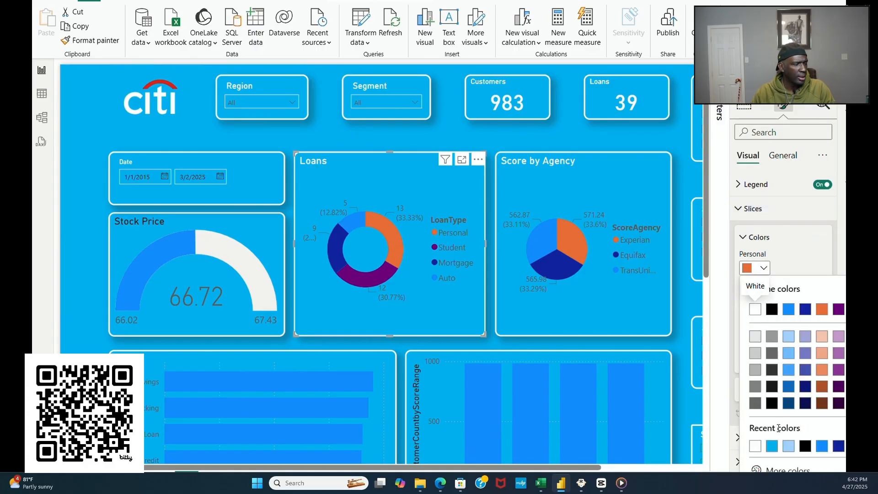
left_click(785, 469)
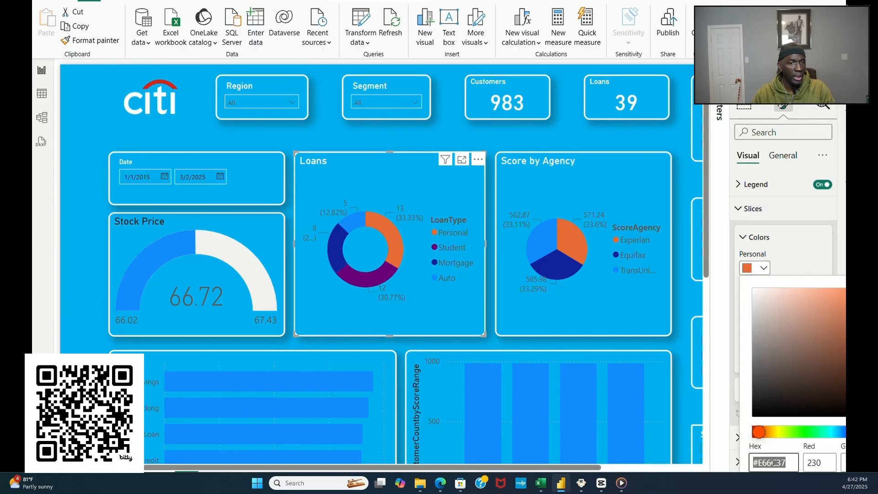
type("#333333")
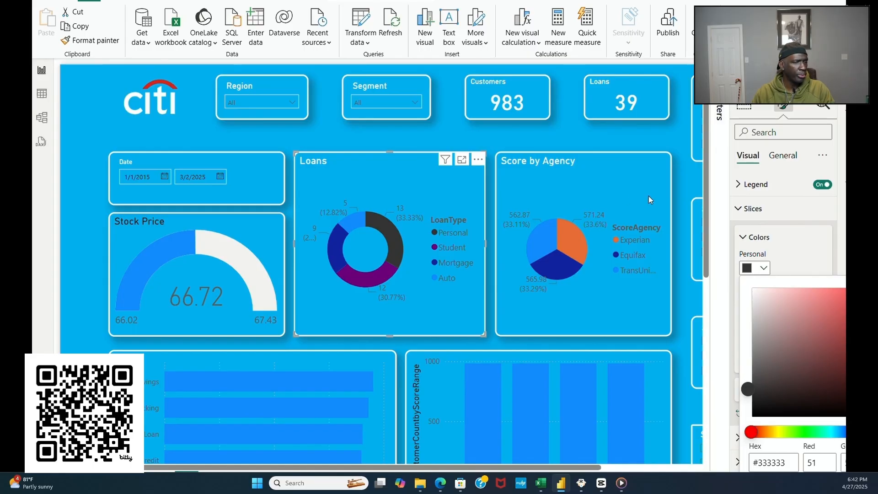
left_click(417, 187)
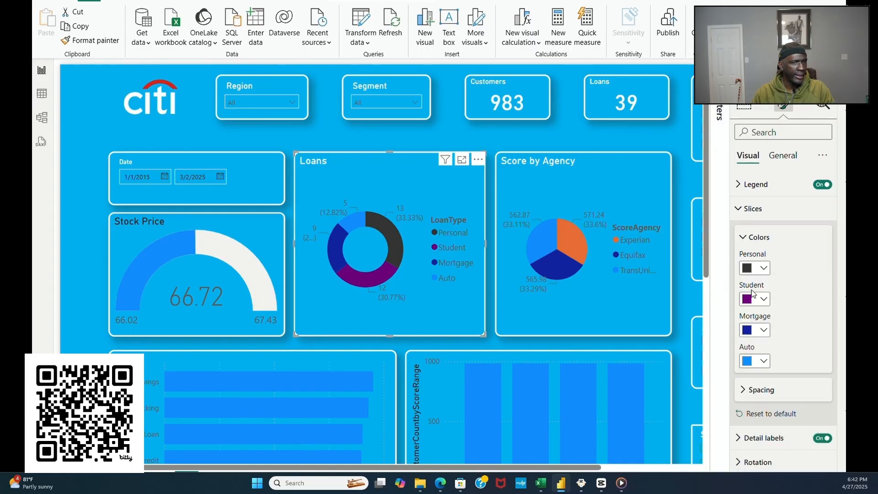
Step: Set the Student slice of the Loans donut chart to hex colour #F4F4F4
left_click(764, 299)
left_click(781, 272)
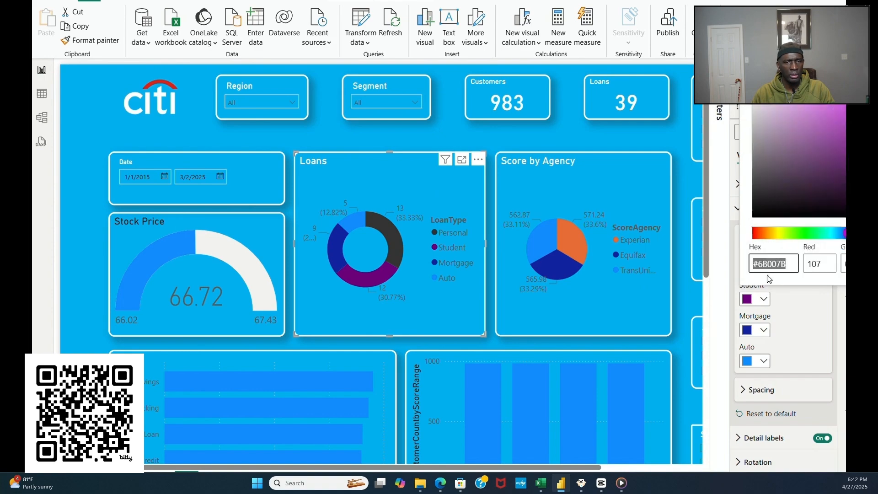
left_click(764, 264)
type("#F4F4F4")
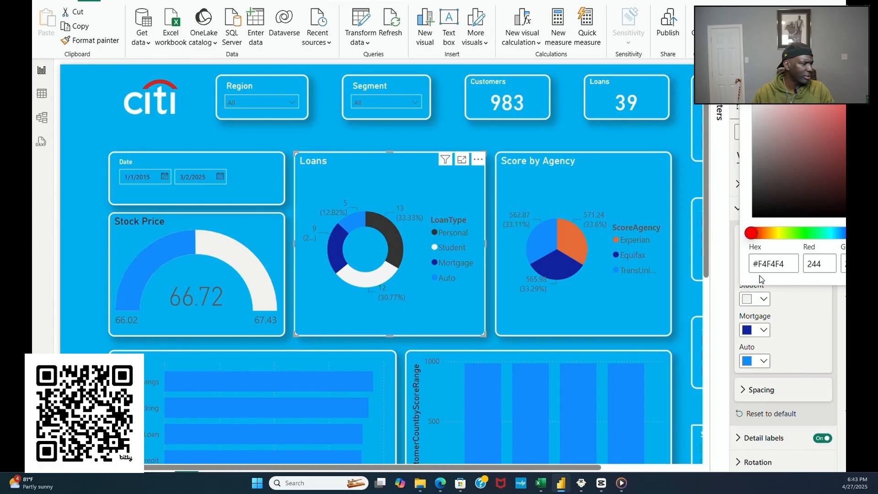
left_click(780, 299)
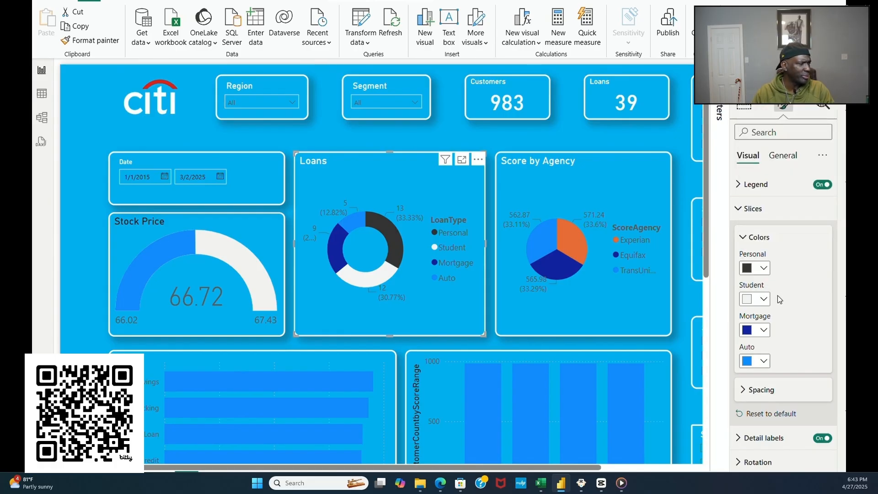
Step: Set the Mortgage slice of the Loans donut chart to hex colour #FF6F61
left_click(763, 330)
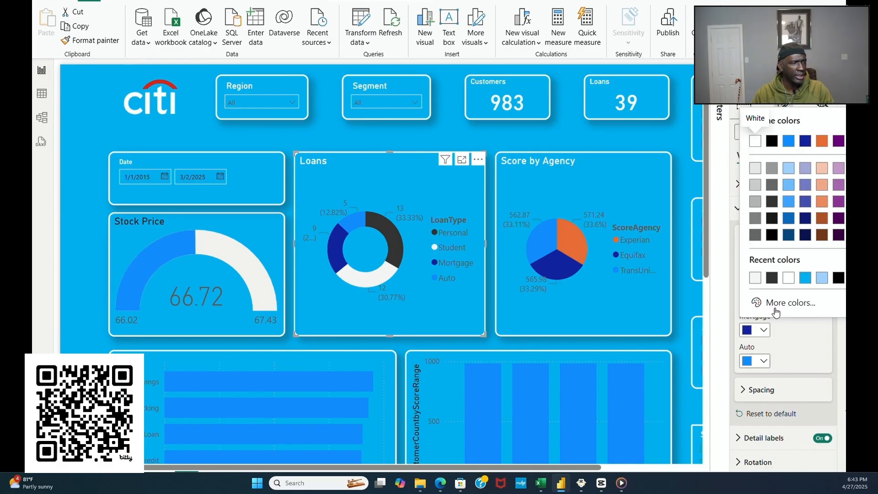
left_click(773, 304)
type("#FF6F61")
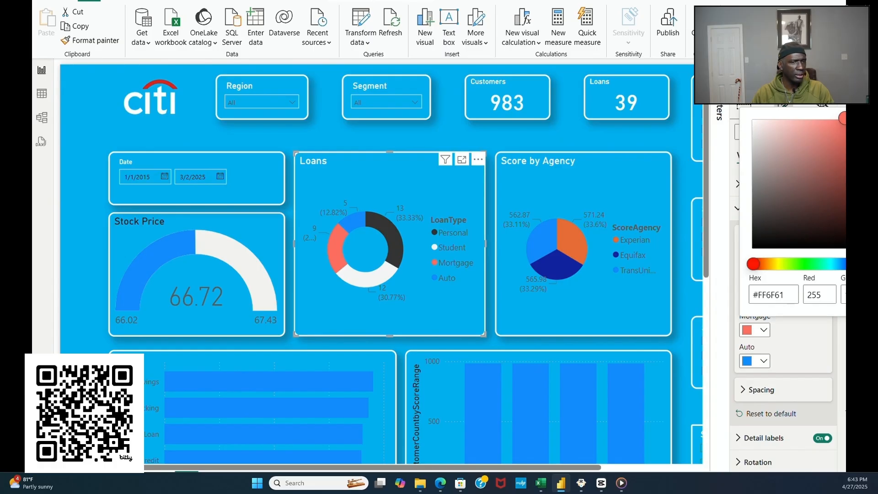
left_click(765, 361)
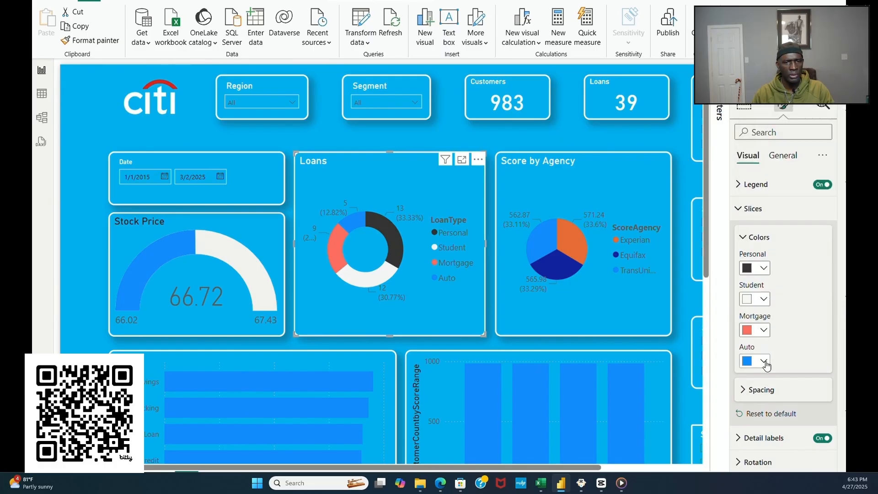
Step: Set the Auto slice of the Loans donut chart to hex colour #003B71
left_click(764, 361)
left_click(767, 335)
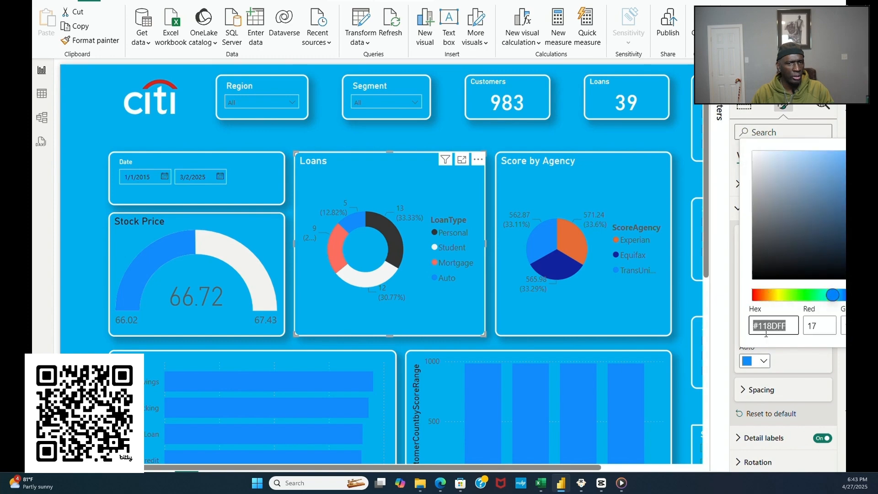
type("#003B71")
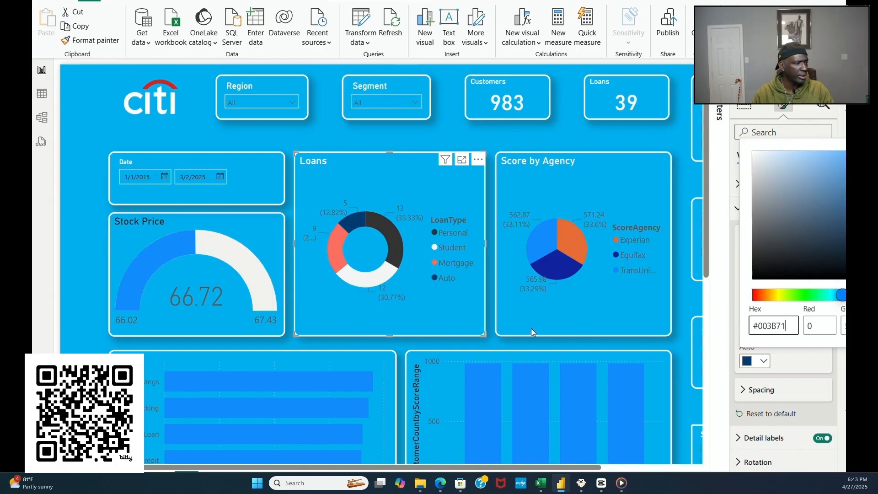
left_click(530, 315)
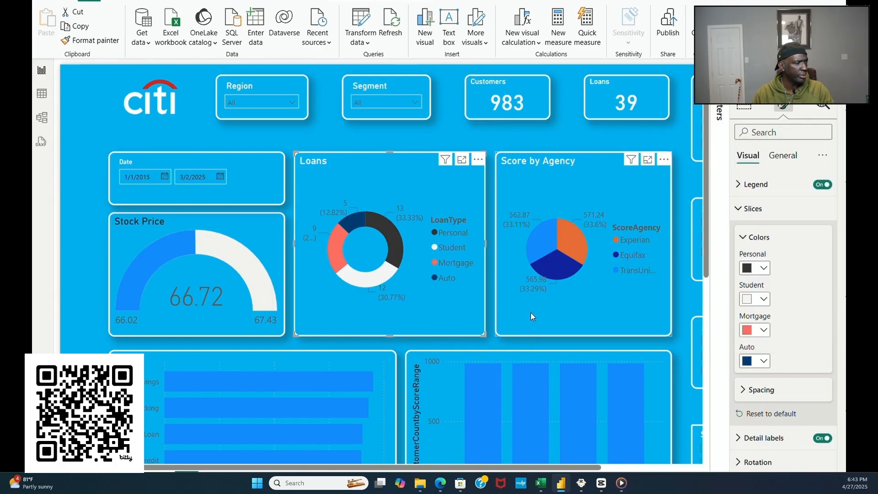
Step: In the Score by Agency pie chart, colour the Experian slice coral #FF6F61 and the Equifax slice off-white #F4F4F4 from the recent colours
left_click(531, 311)
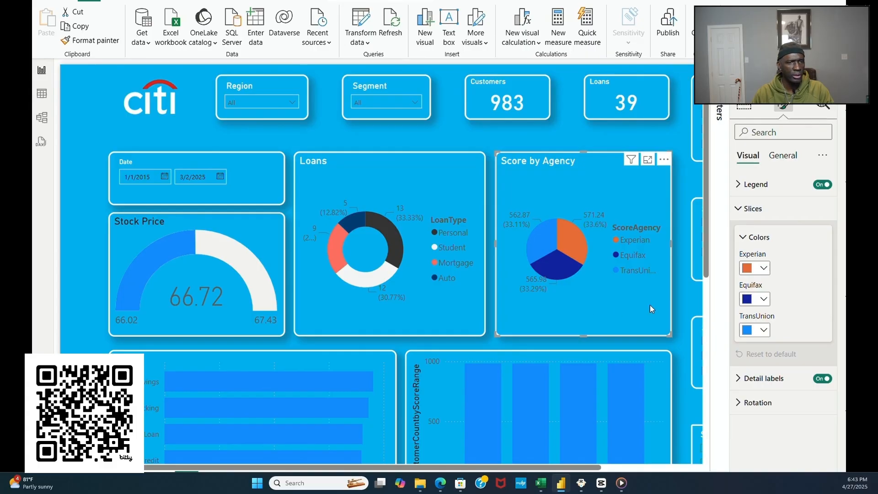
left_click(767, 270)
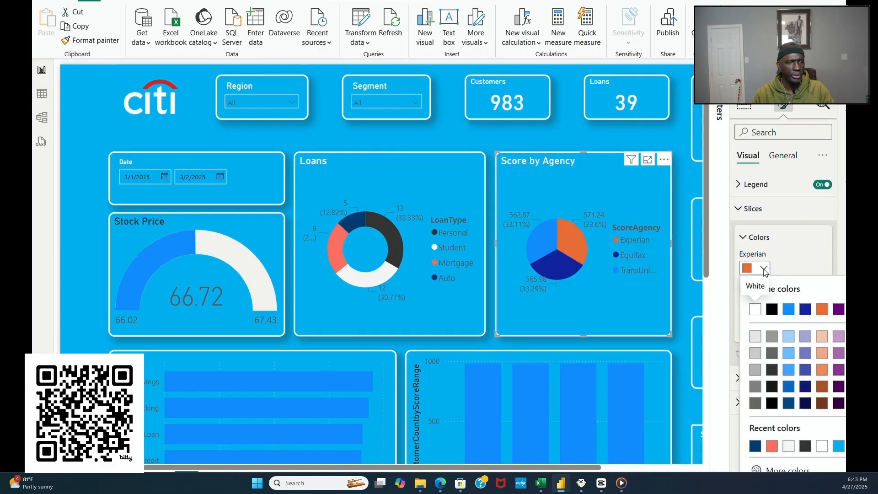
left_click(775, 445)
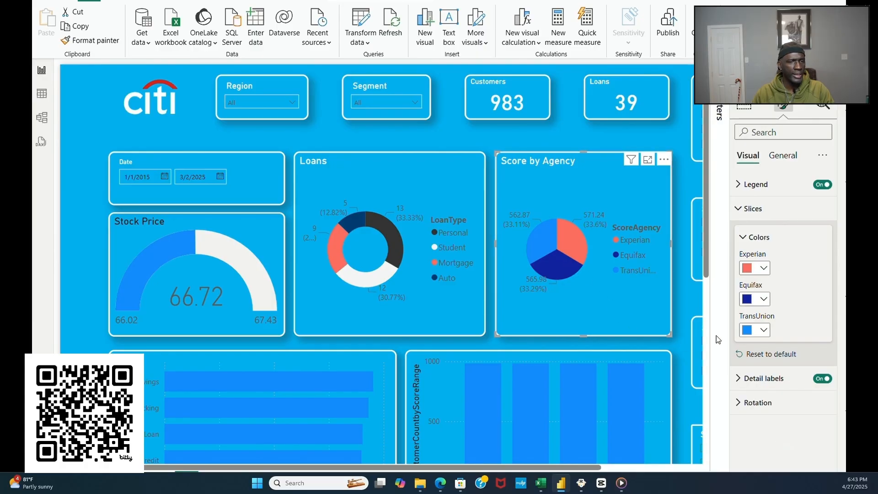
left_click(764, 300)
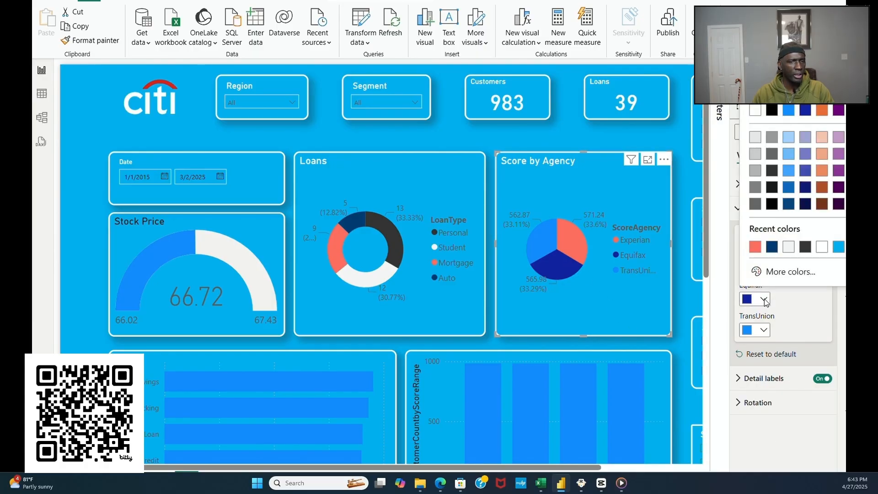
left_click(788, 247)
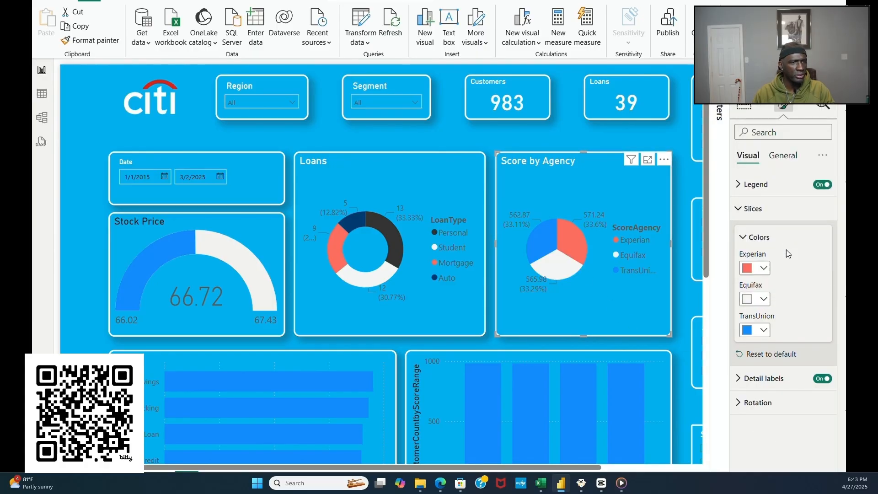
Step: Set the TransUnion slice of the Score by Agency pie chart to hex colour #A3E4DB, and select the Loans donut chart
left_click(764, 330)
left_click(800, 279)
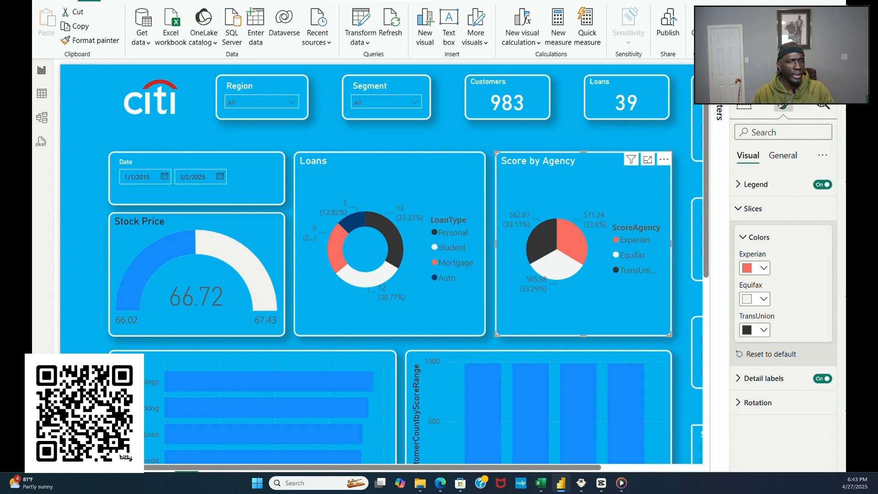
left_click(763, 330)
left_click(770, 303)
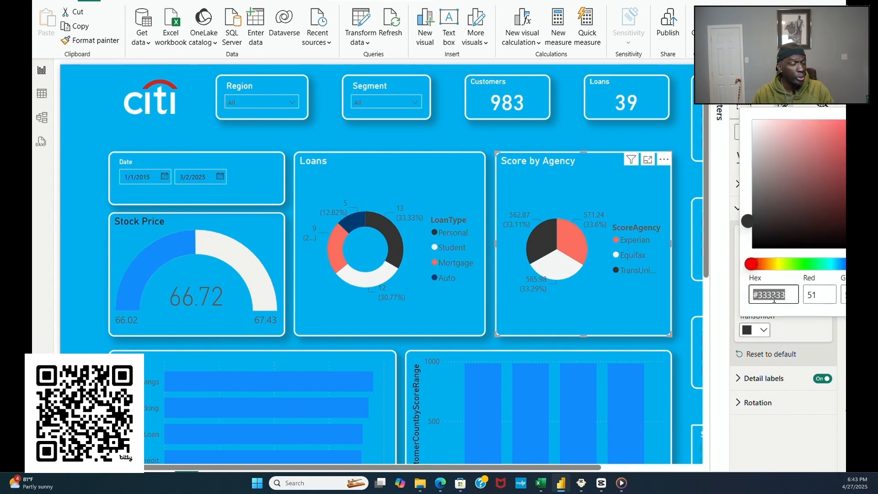
type("#A3E4DB")
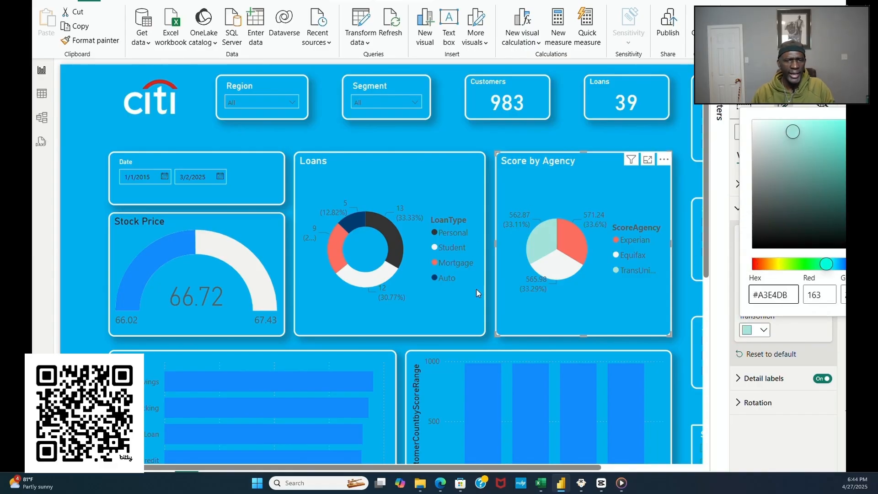
left_click(495, 296)
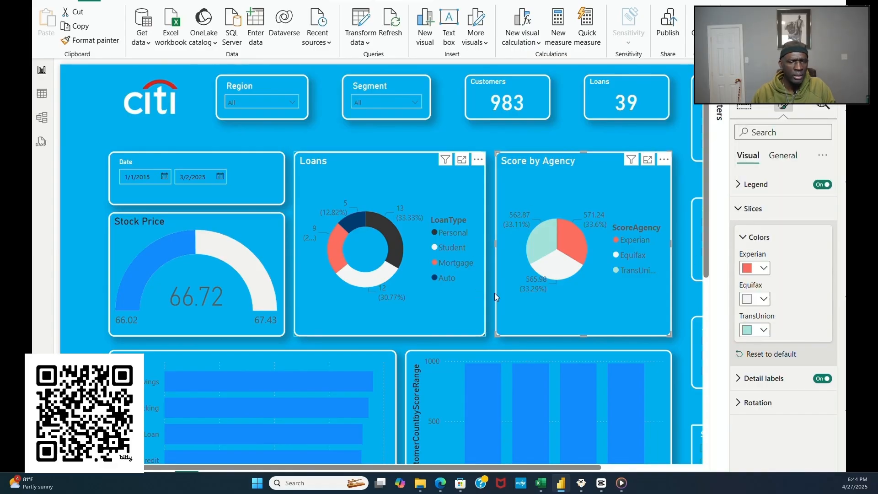
left_click(474, 309)
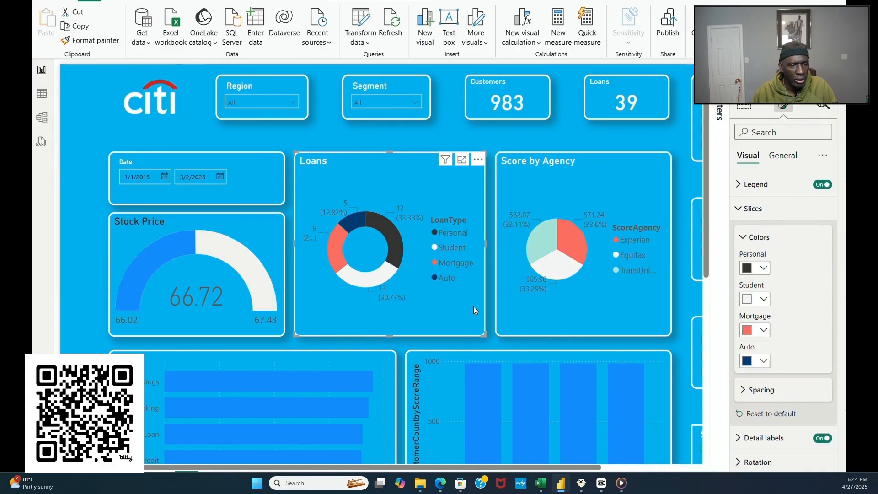
Step: Colour the Personal slice of the Loans donut chart mint #A3E4DB from the recent colours
left_click(764, 270)
left_click(755, 446)
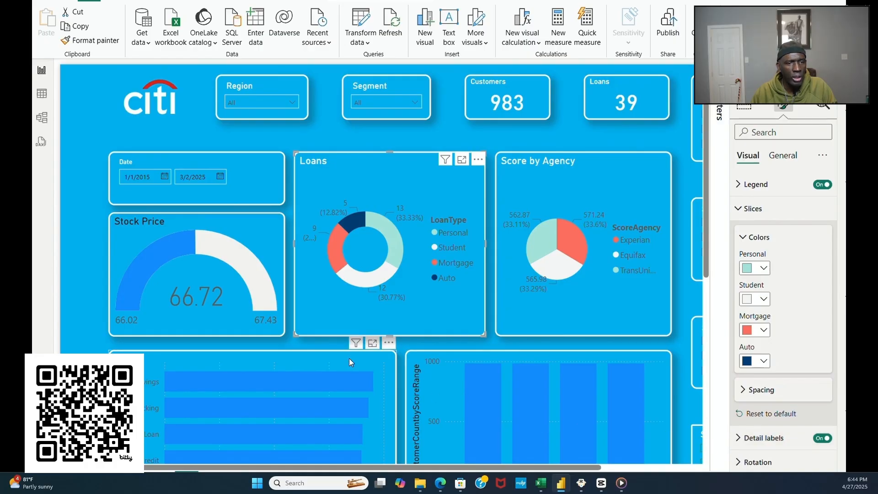
Step: Colour all bars of the AccountType bar chart mint #A3E4DB from the recent colours
scroll(328, 372, "down", 2)
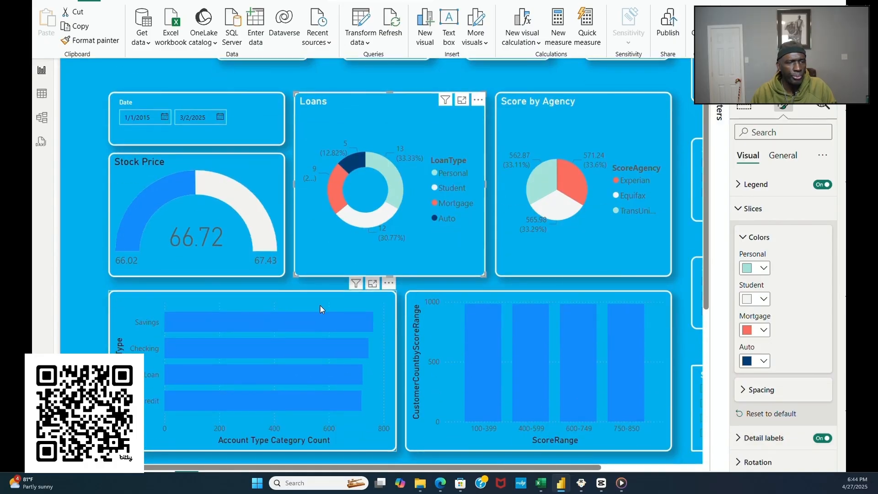
left_click(289, 295)
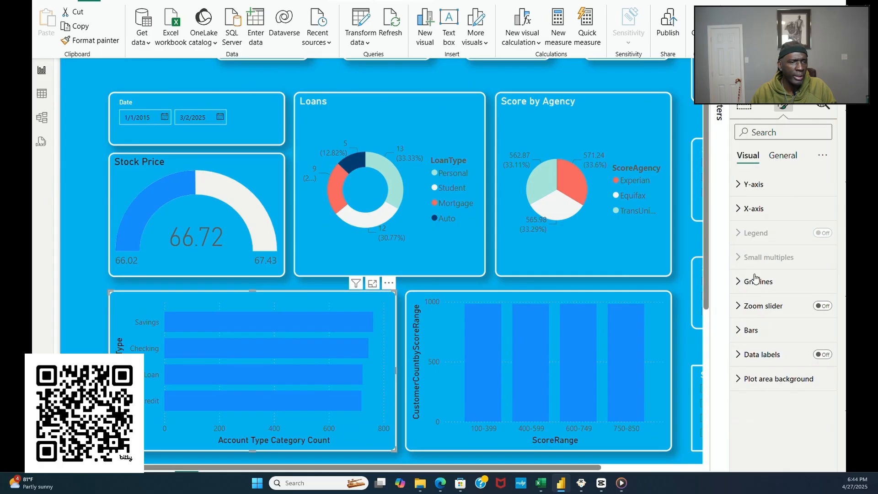
left_click(783, 158)
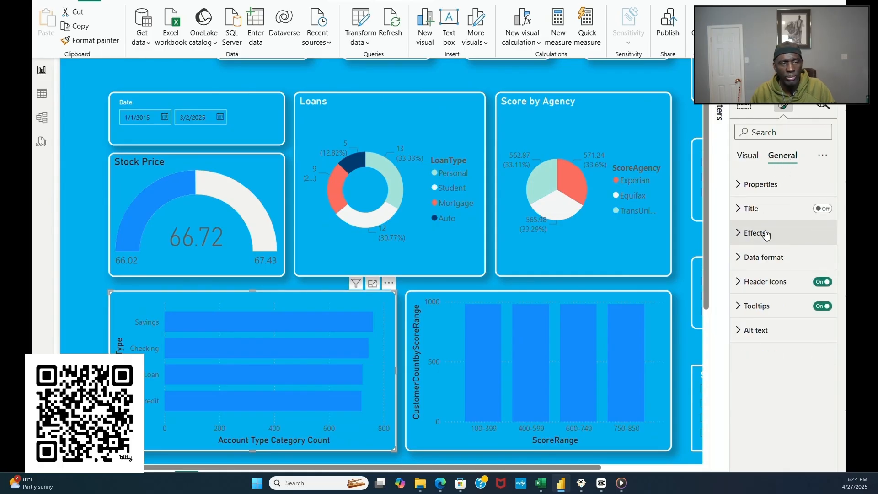
left_click(748, 157)
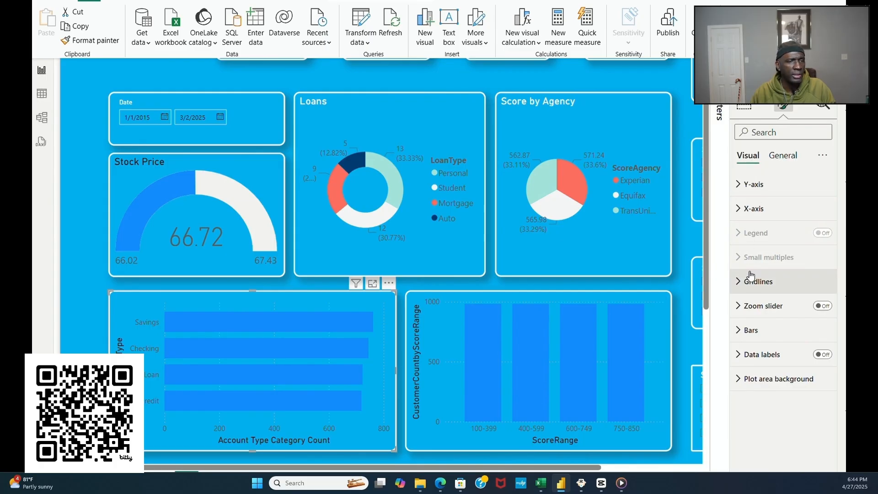
left_click(742, 332)
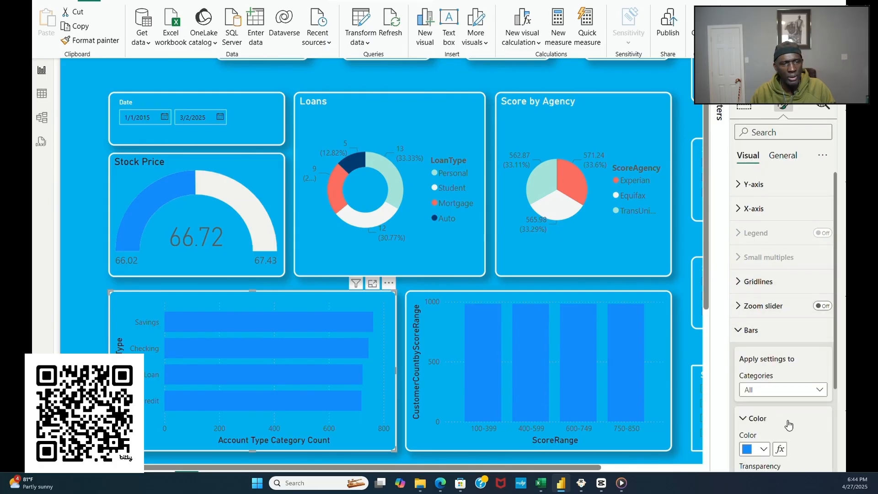
scroll(782, 414, "down", 3)
left_click(763, 336)
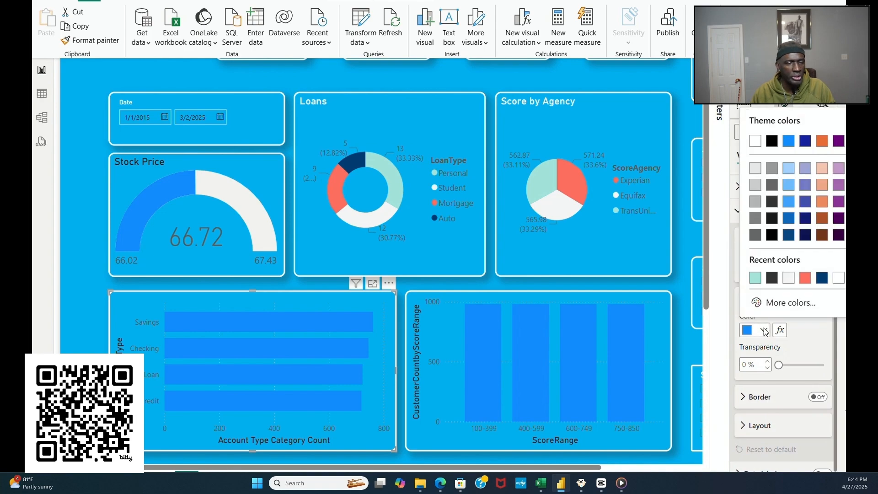
left_click(753, 279)
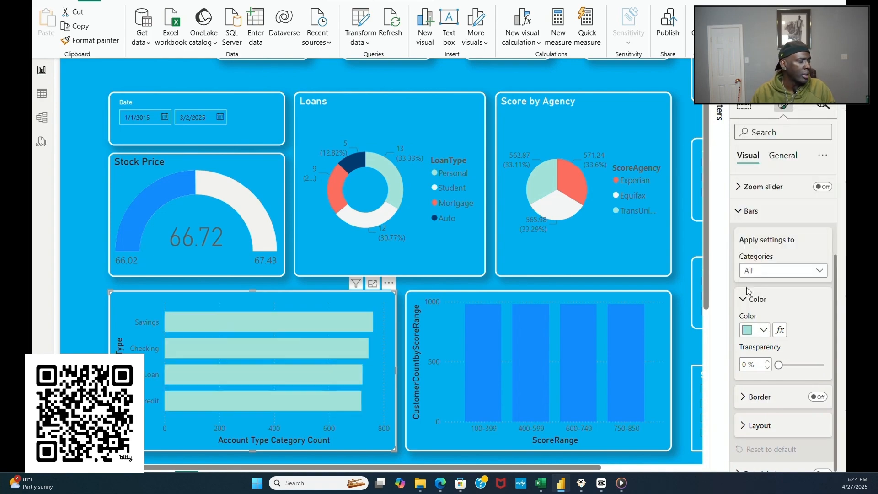
Step: Colour all columns of the ScoreRange column chart coral #FF6F61 from the recent colours
left_click(663, 352)
left_click(764, 330)
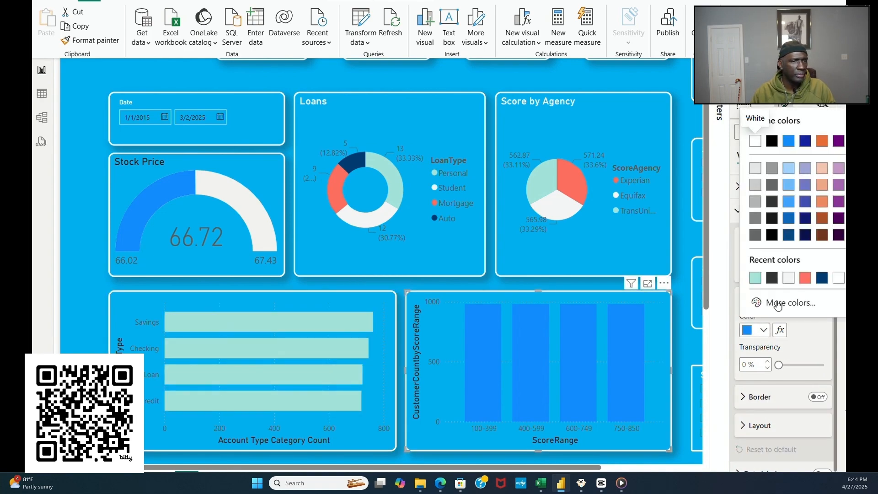
left_click(806, 278)
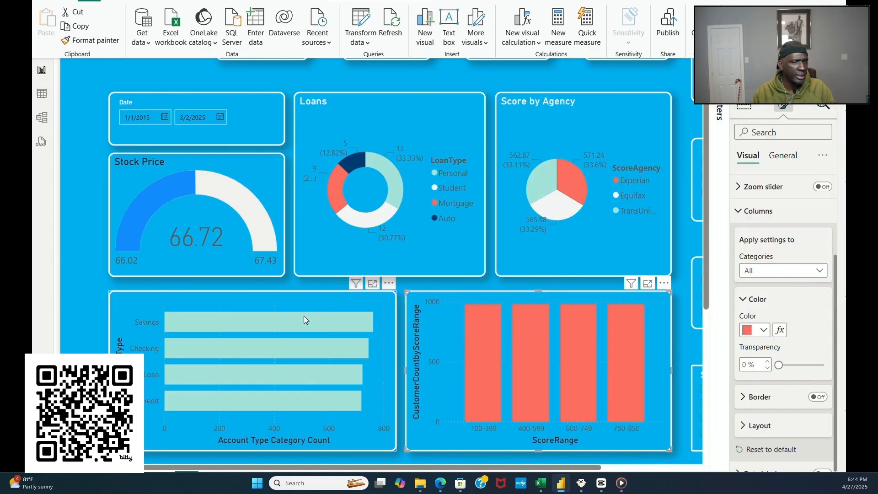
Step: Look through the Stock Price gauge's general formatting options, from title and spacing to background, border and shadow, for its colour settings
left_click(272, 269)
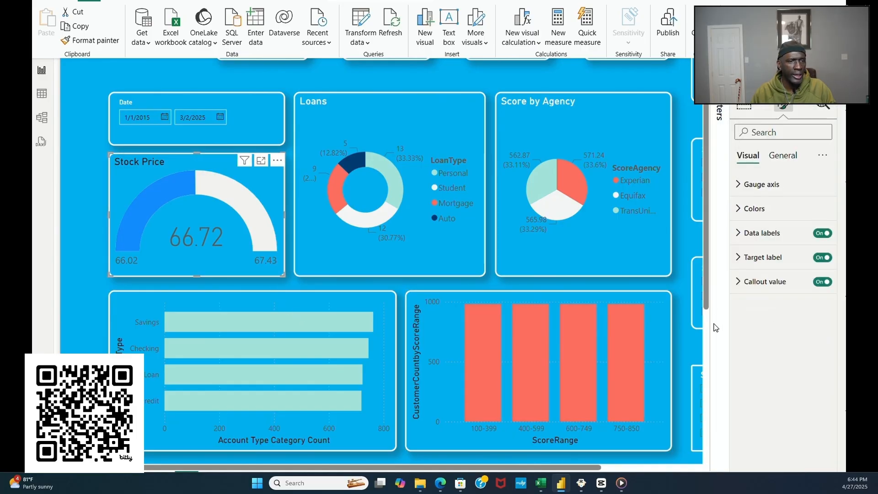
left_click(745, 234)
left_click(744, 234)
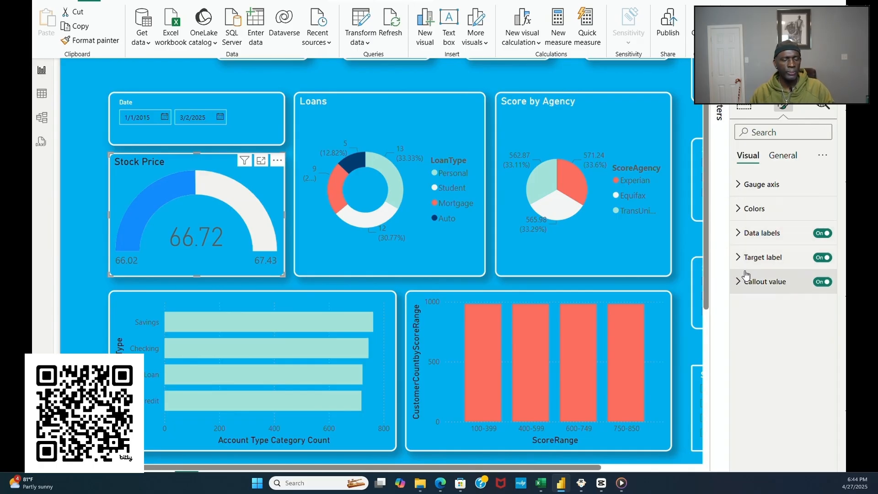
left_click(783, 156)
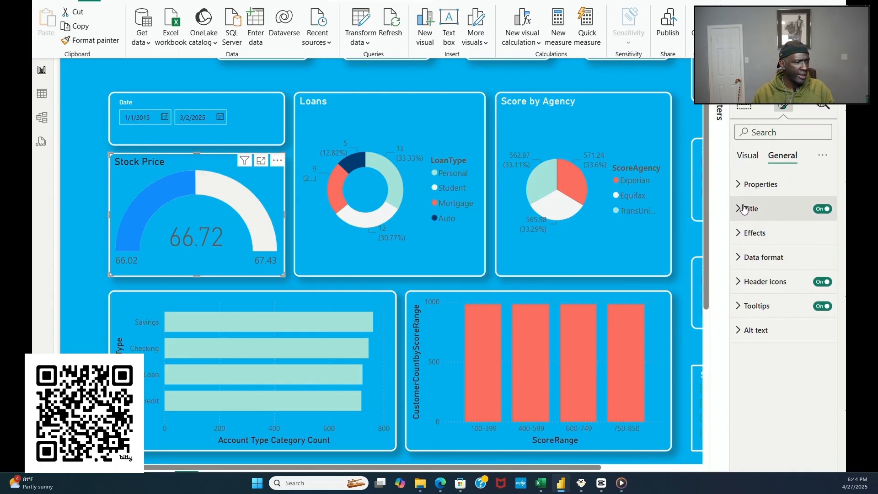
left_click(825, 157)
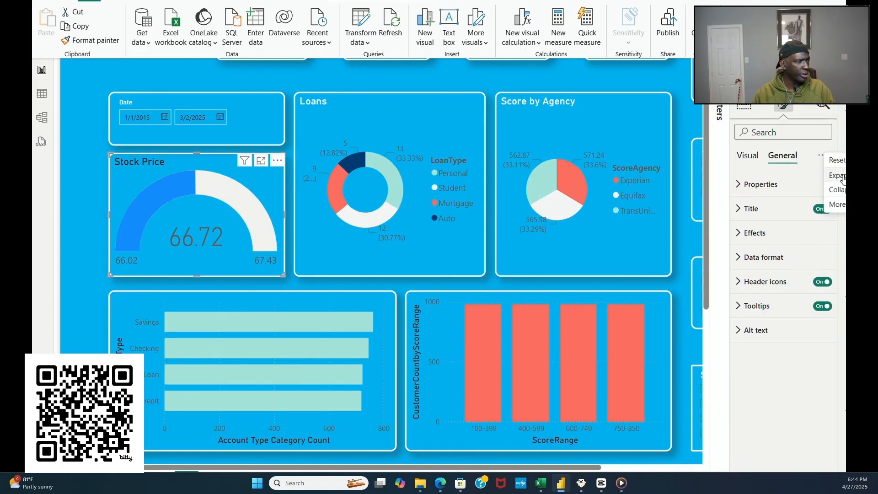
left_click(839, 175)
scroll(797, 281, "down", 10)
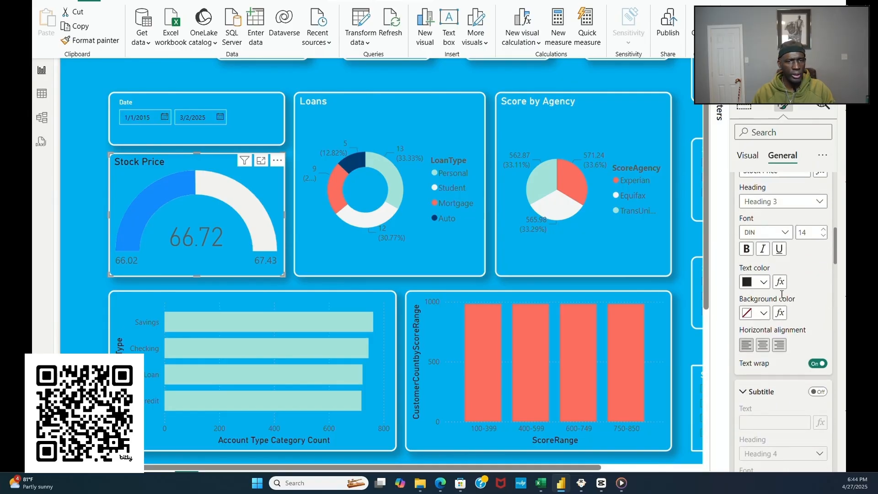
scroll(781, 302, "down", 5)
scroll(795, 363, "down", 5)
scroll(795, 366, "down", 2)
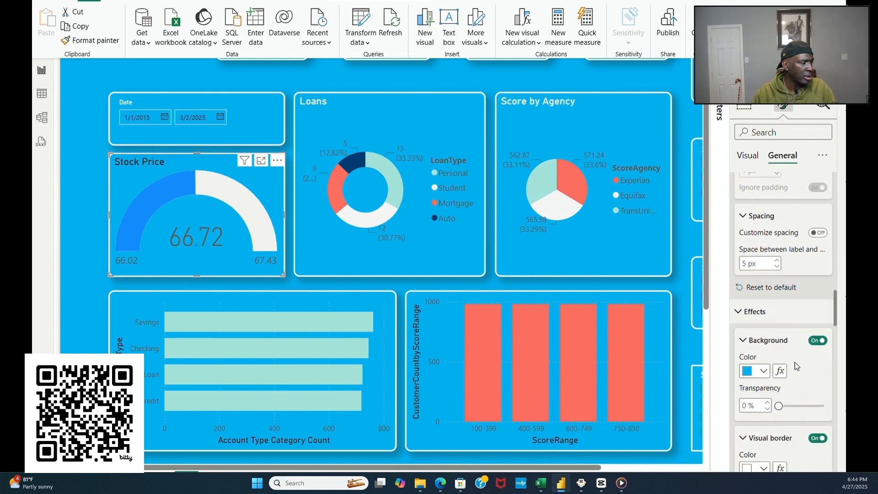
scroll(795, 362, "up", 3)
scroll(794, 363, "down", 7)
scroll(795, 366, "down", 9)
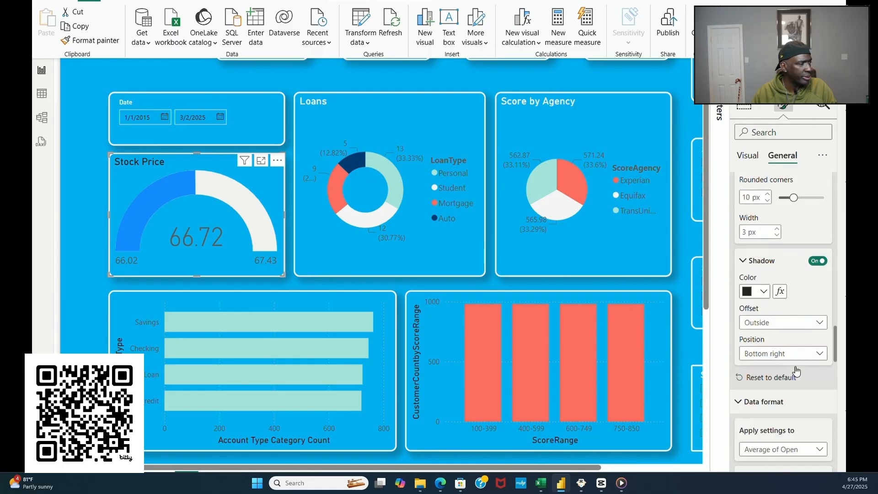
Step: Set the Stock Price gauge's fill colour to coral #FF6F61 and its target colour to mint #A3E4DB from the recent colours
left_click(748, 157)
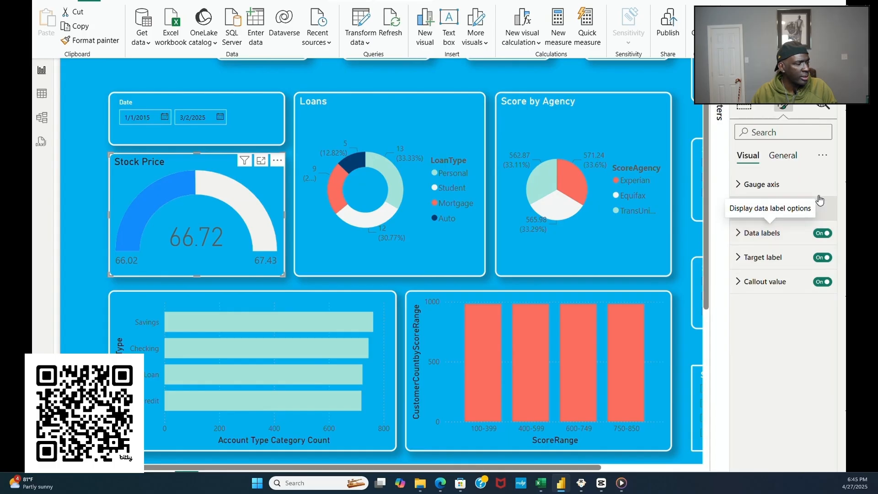
left_click(823, 159)
left_click(830, 177)
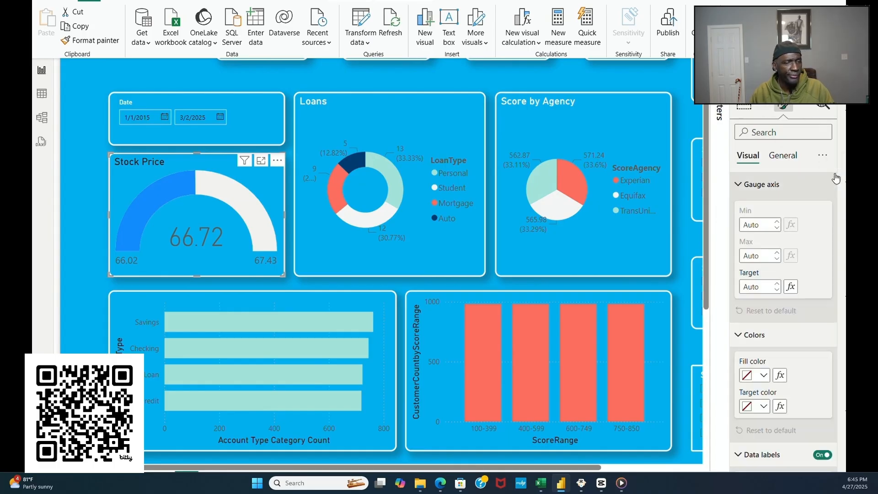
left_click(764, 375)
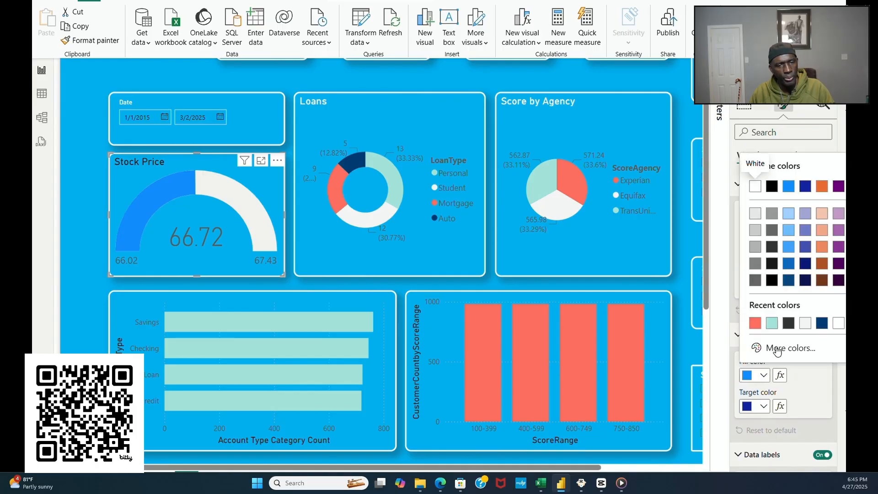
left_click(755, 324)
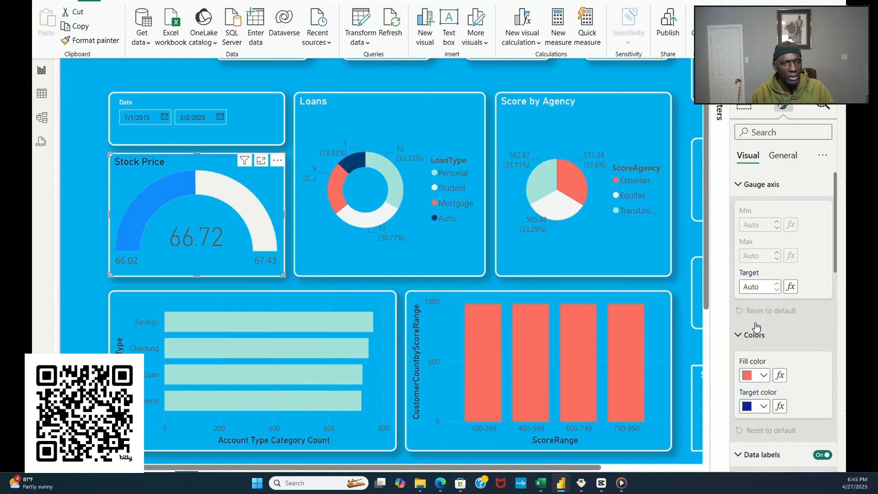
left_click(764, 406)
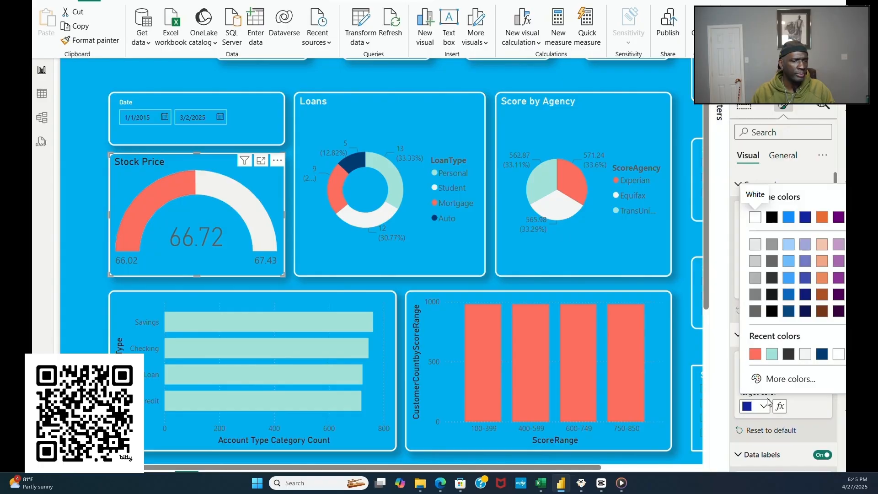
left_click(773, 354)
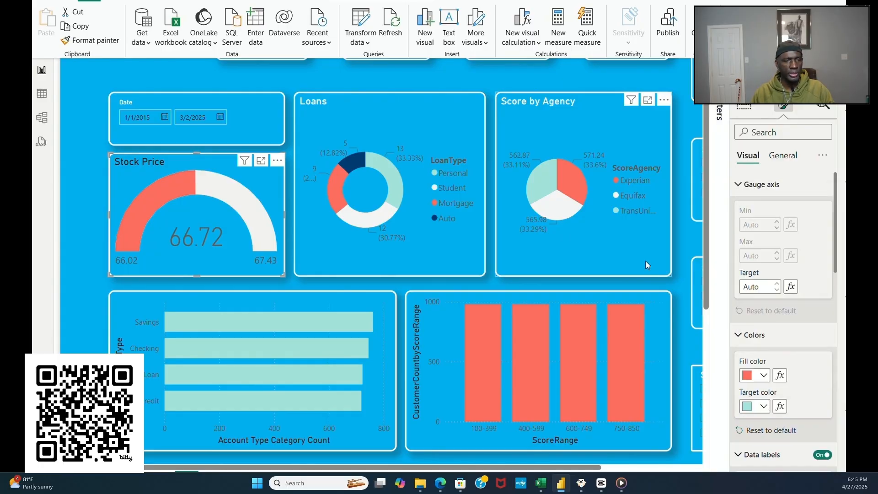
Step: Deselect the gauge and look over the recoloured dashboard, including the LoanType, Status, ScoreAgency and ScoreRange slicers
left_click(688, 347)
scroll(690, 347, "up", 3)
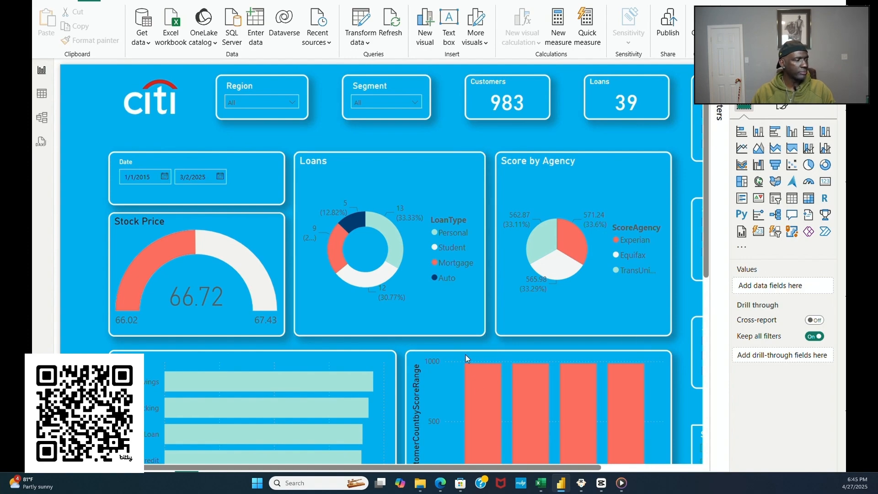
left_click_drag(550, 466, 692, 463)
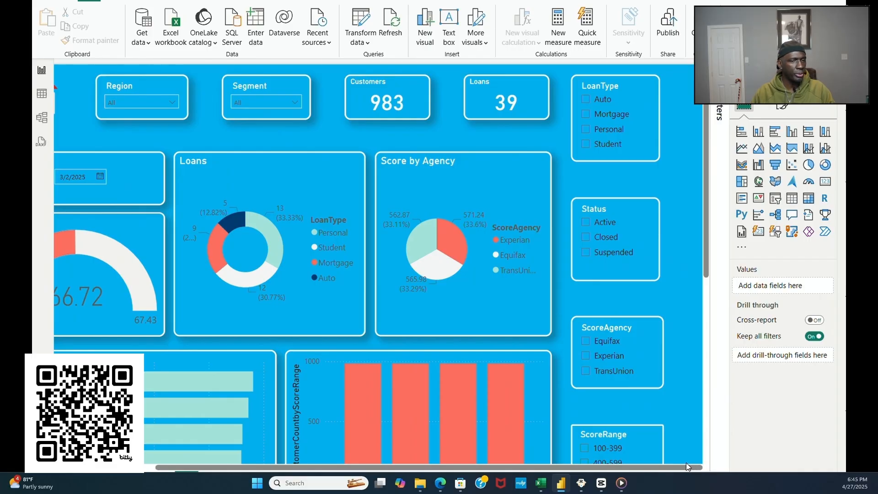
left_click_drag(683, 465, 484, 472)
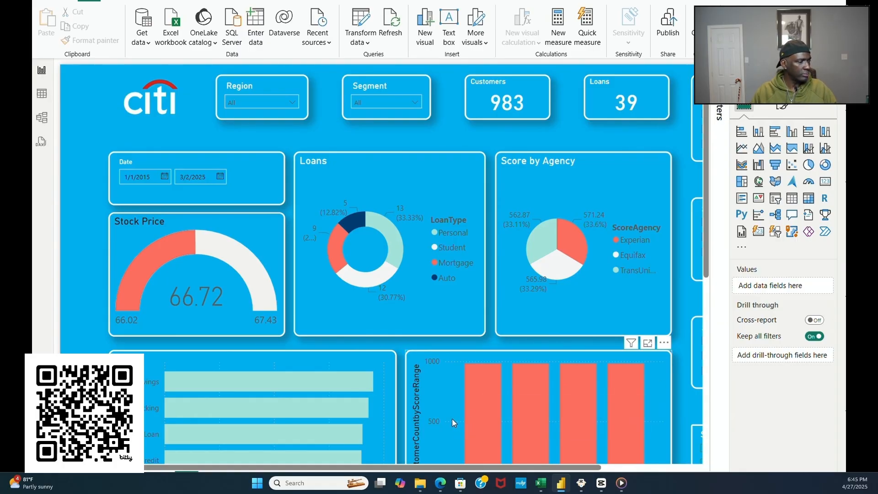
Step: Turn off the visual border of the AccountType bar chart and deselect the chart
scroll(677, 349, "down", 1)
scroll(678, 349, "down", 3)
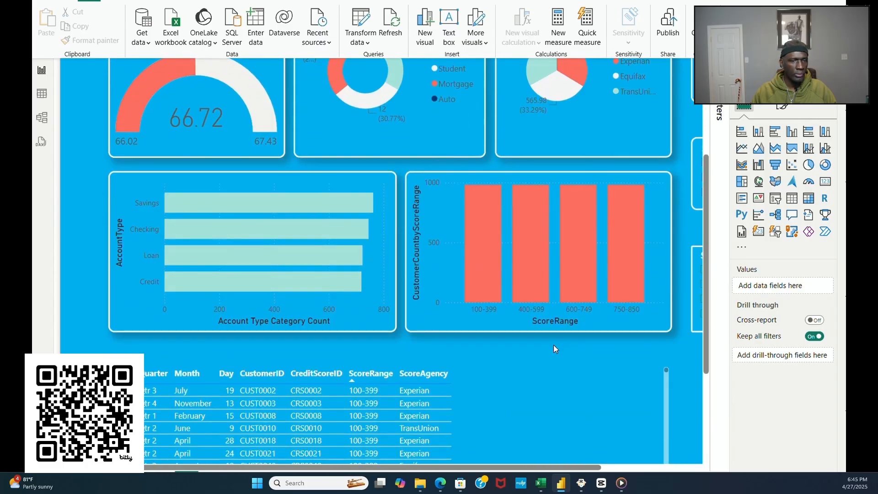
left_click(390, 330)
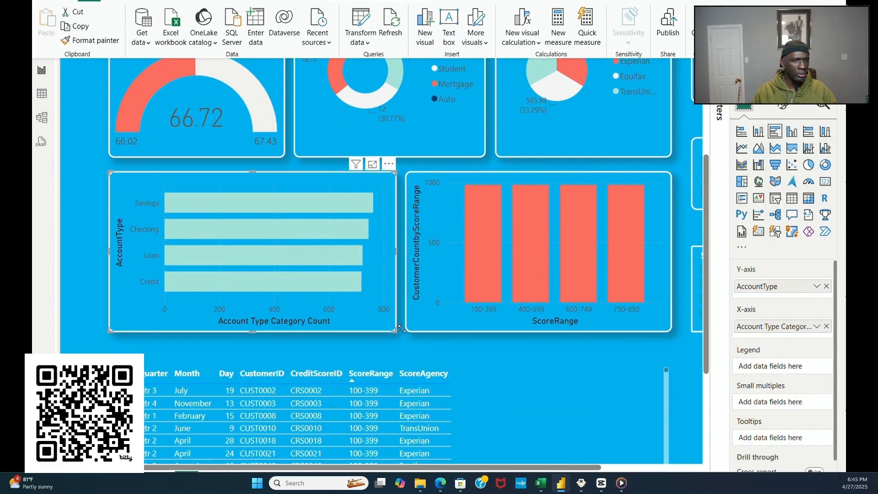
left_click(783, 107)
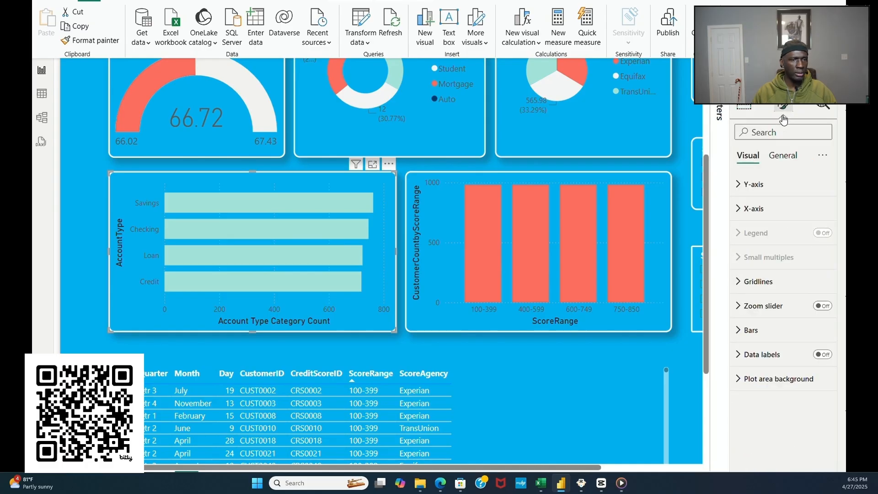
left_click(784, 156)
left_click(768, 231)
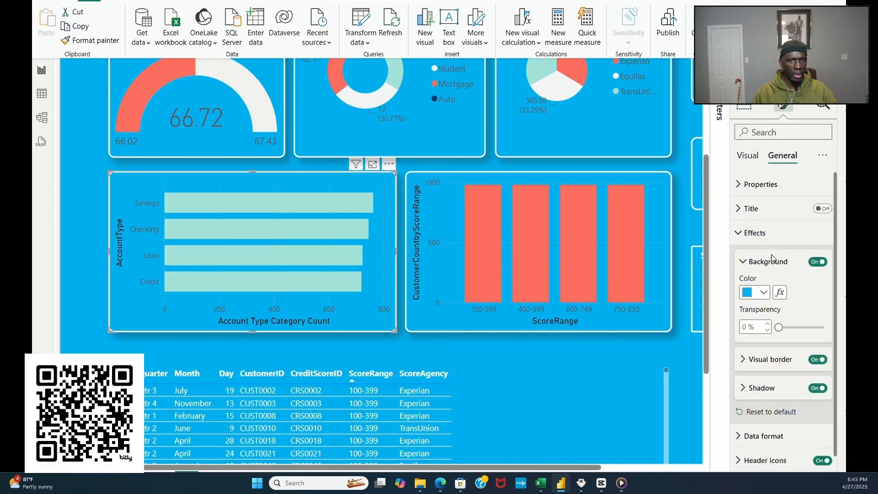
left_click(817, 360)
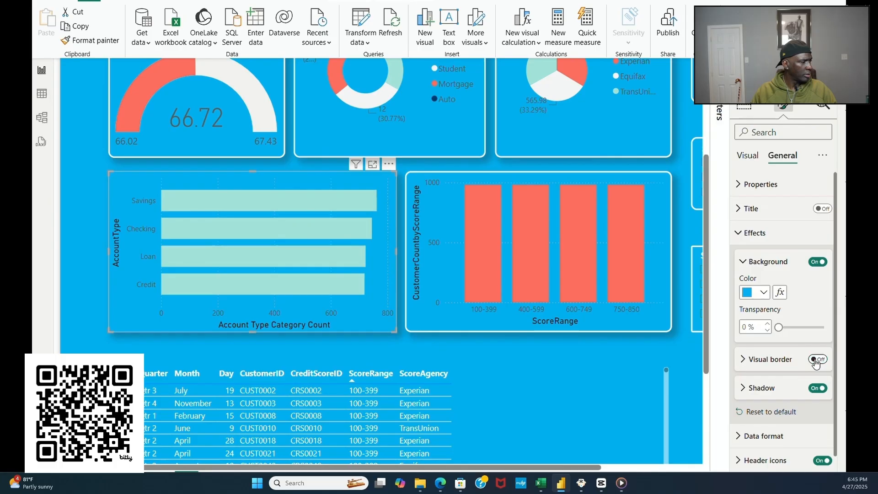
left_click(617, 352)
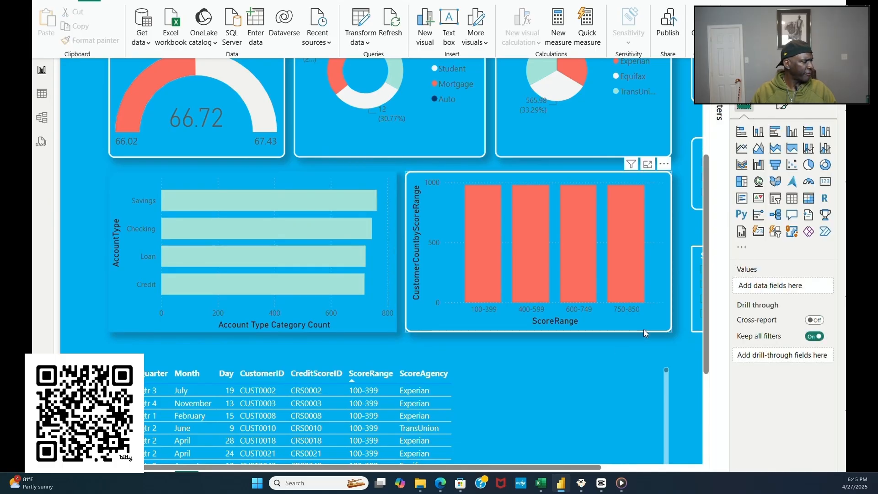
Step: Turn off the shadow of the AccountType bar chart
left_click(782, 108)
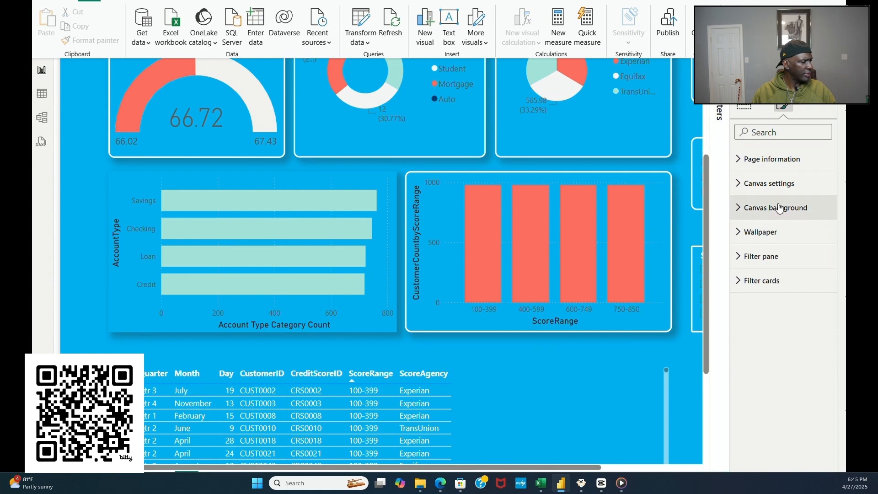
left_click(392, 325)
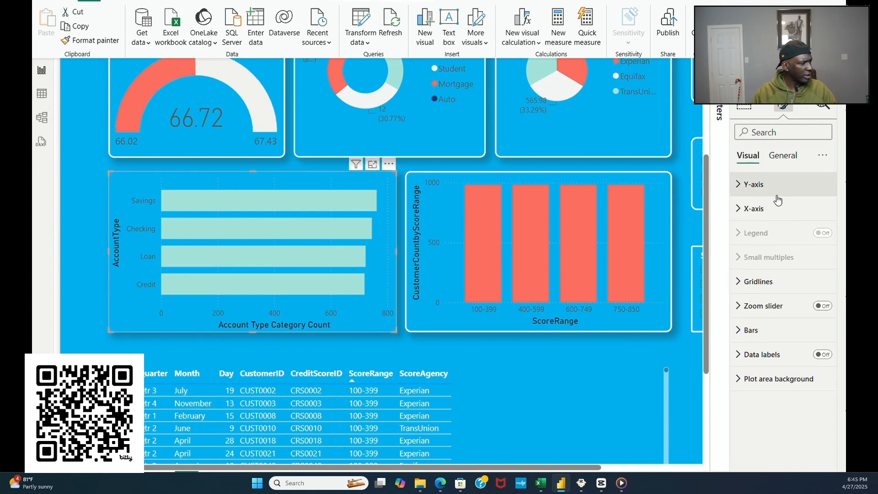
left_click(782, 155)
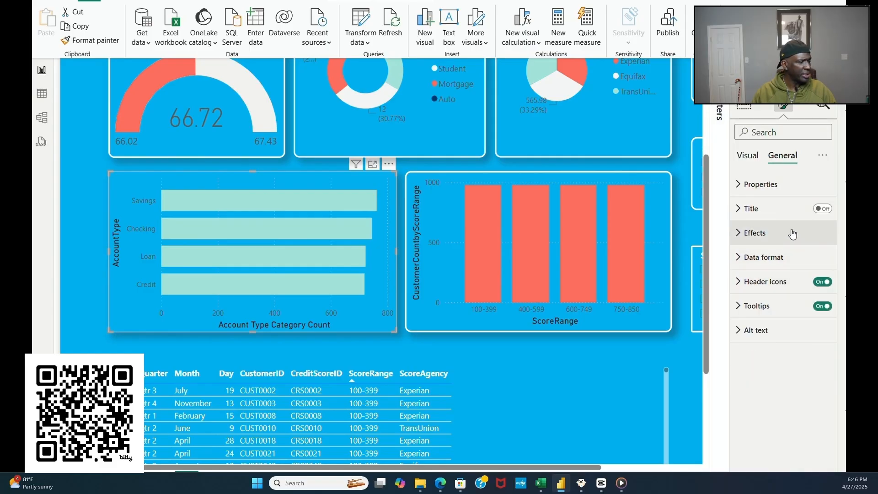
left_click(740, 235)
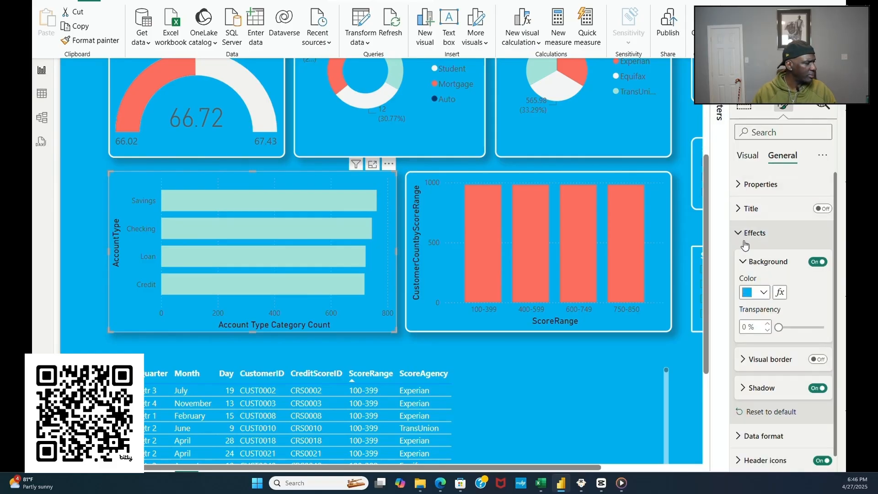
left_click(815, 388)
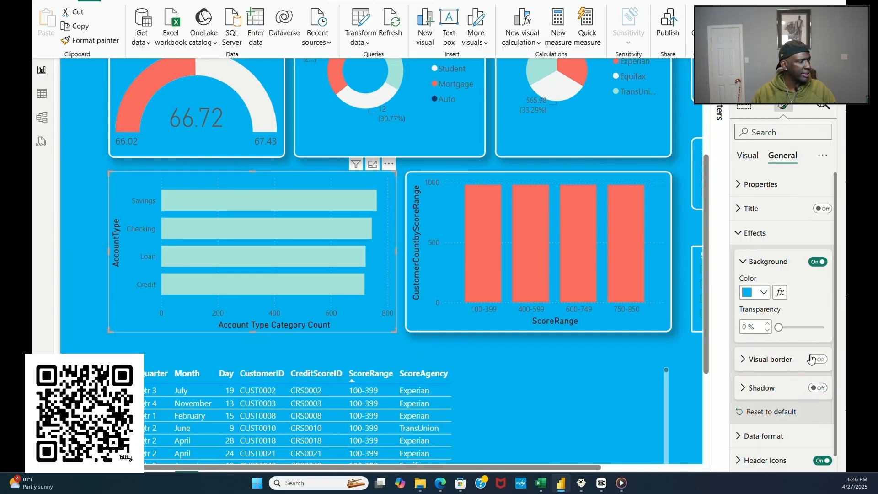
Step: Turn off the visual border and shadow of the ScoreRange column chart and deselect it
left_click(597, 172)
left_click(815, 360)
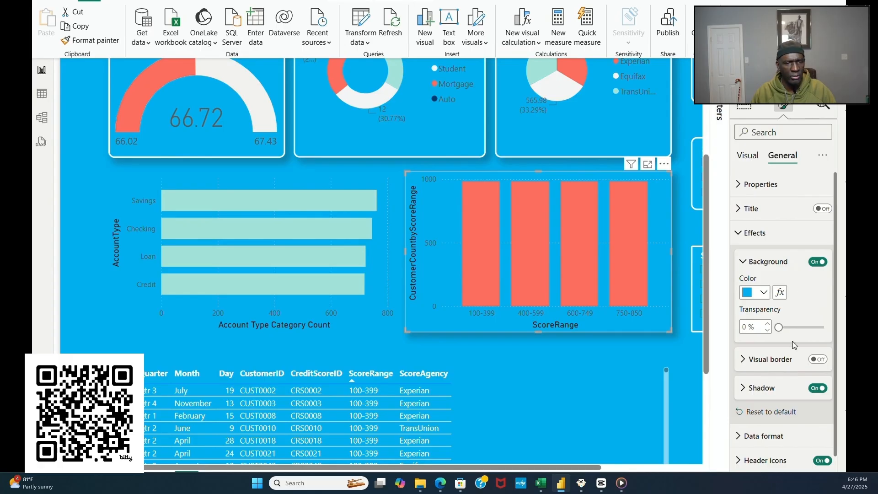
left_click(817, 389)
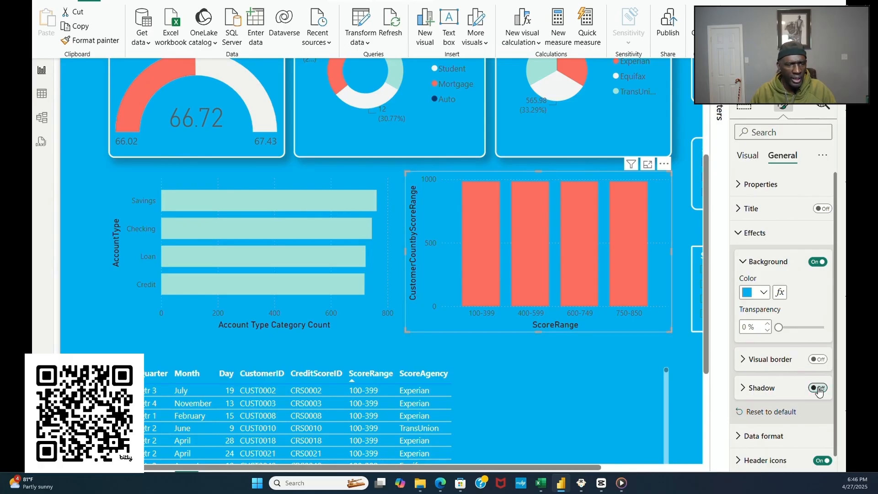
left_click(693, 349)
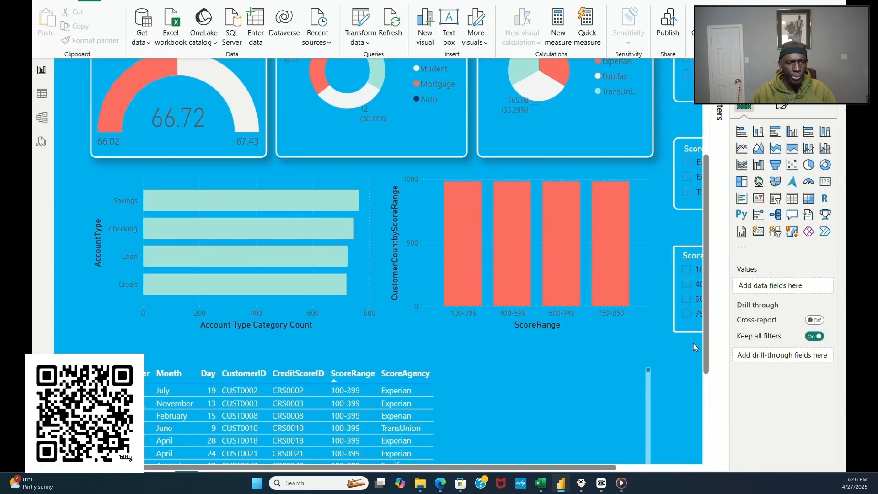
Step: Select the ScoreAgency slicer and look through its visual and general formatting options for its effects settings
scroll(658, 223, "up", 4)
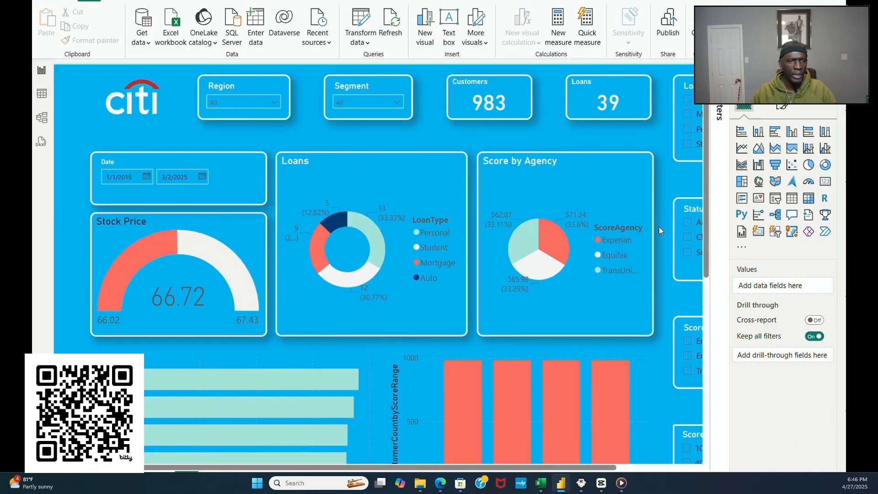
left_click_drag(608, 463, 704, 467)
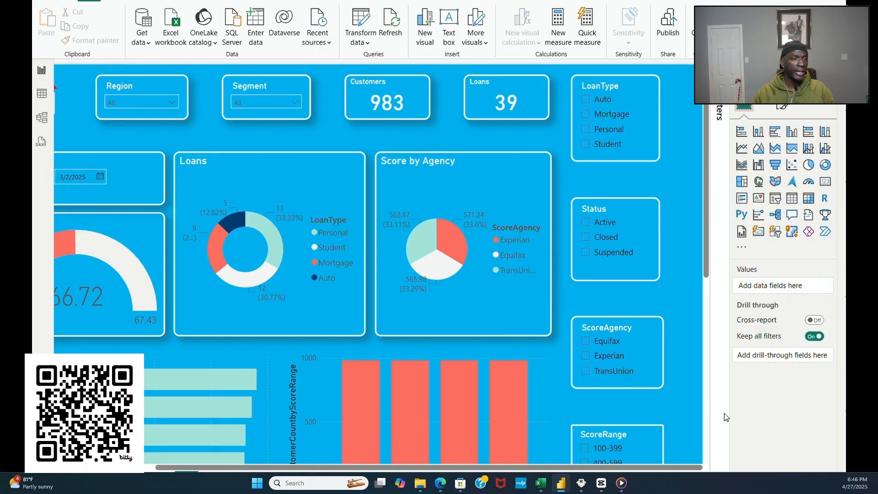
left_click(658, 387)
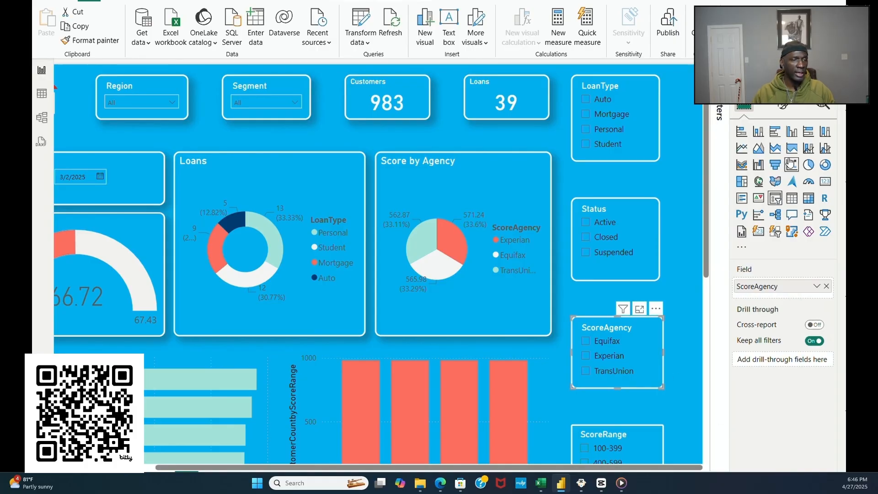
left_click(783, 108)
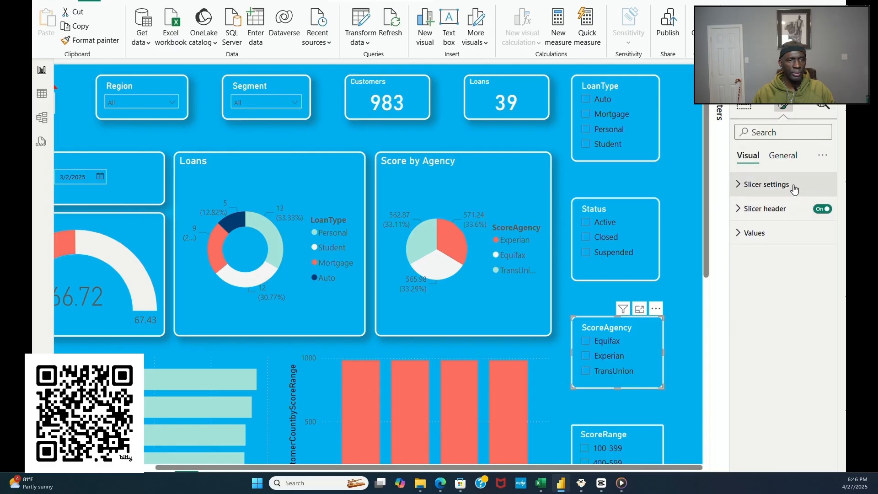
left_click(791, 160)
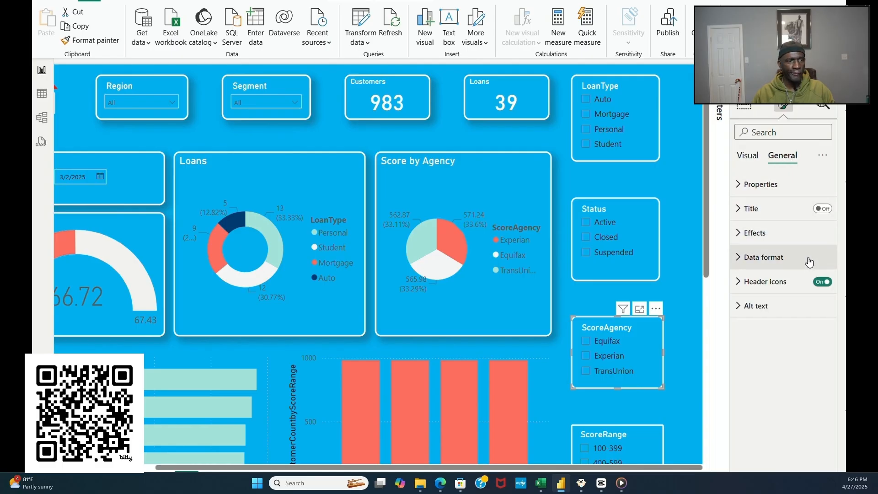
left_click(749, 156)
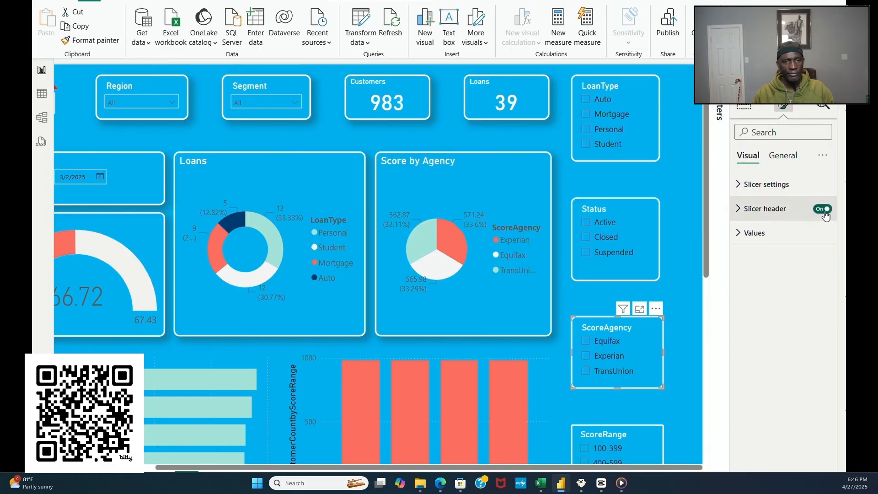
left_click(791, 161)
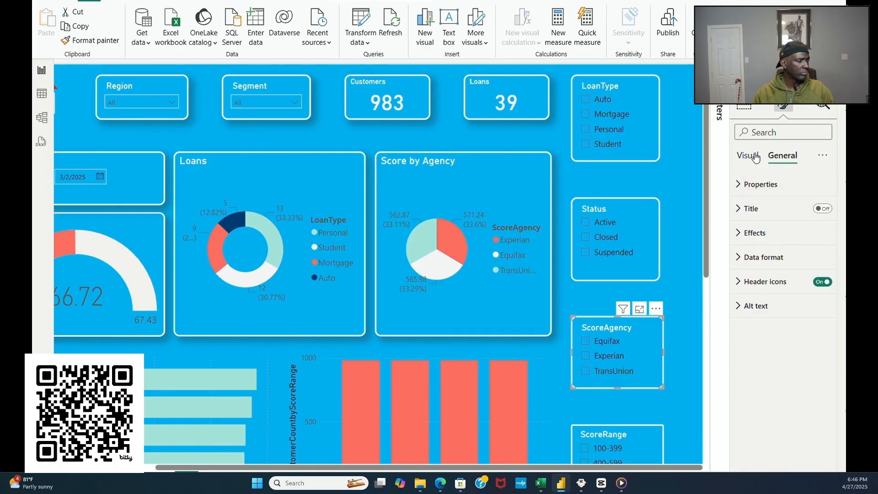
left_click(747, 184)
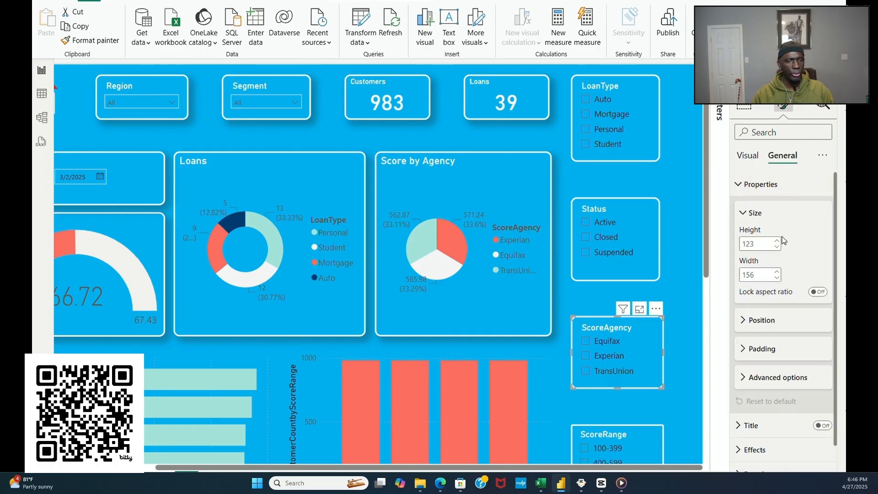
scroll(792, 372, "down", 2)
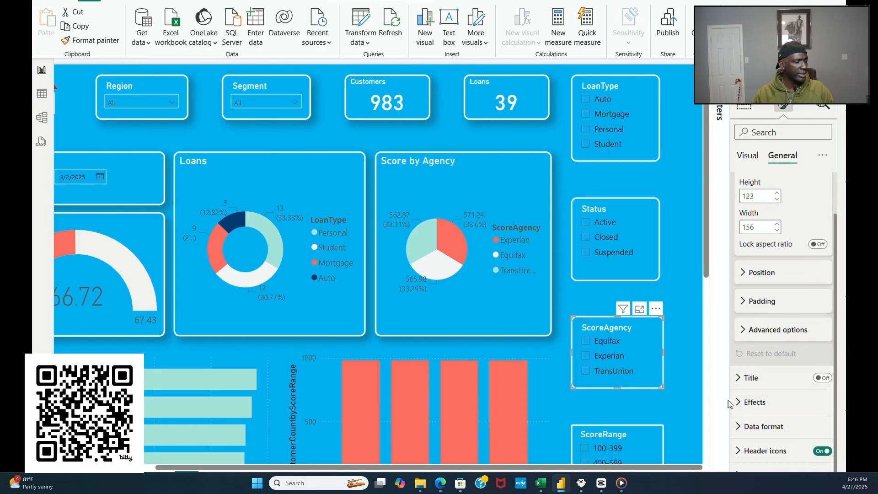
Step: Turn off the background and the visual border of the ScoreAgency slicer
left_click(731, 402)
scroll(800, 310, "down", 5)
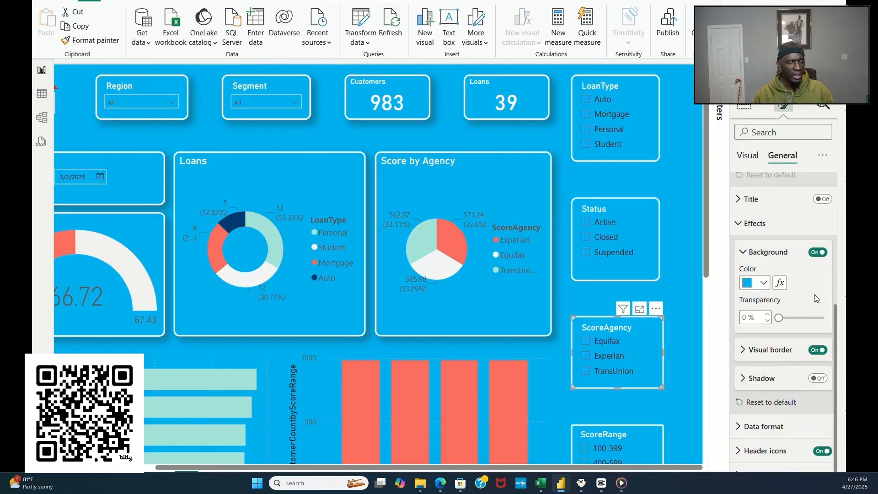
left_click(818, 252)
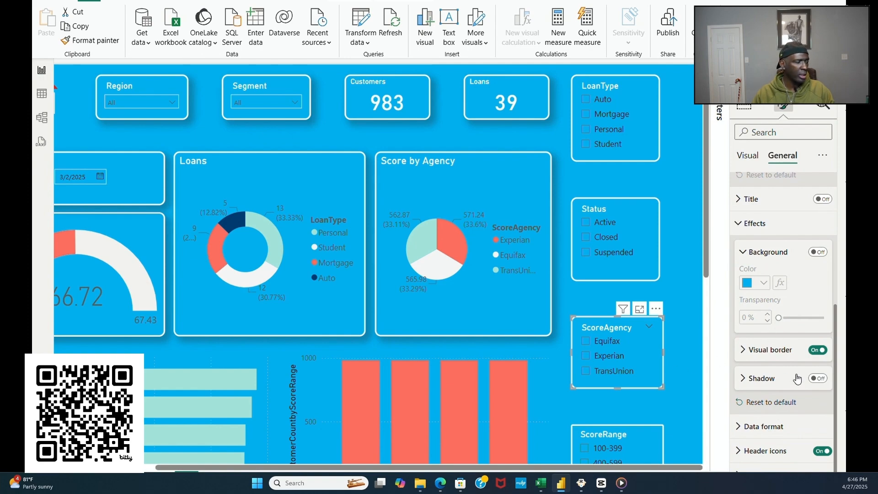
left_click(818, 349)
Step: Turn off the visual border of the ScoreRange slicer and deselect it
scroll(685, 369, "down", 3)
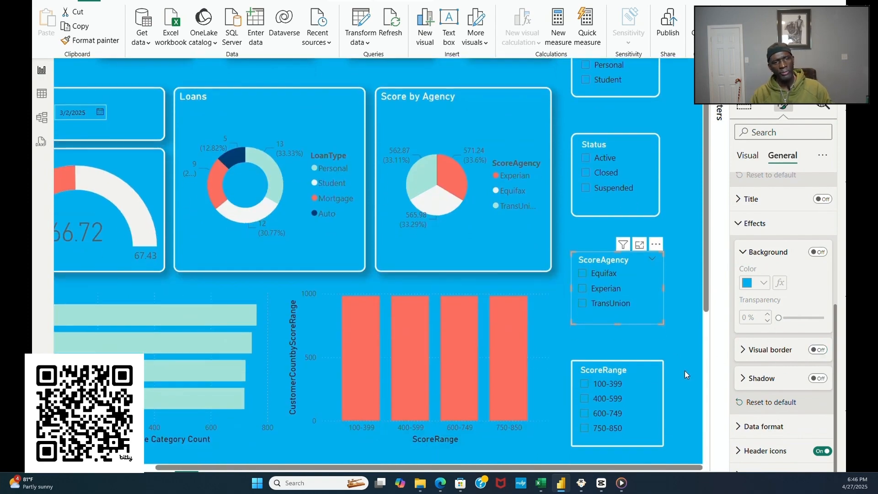
left_click(654, 352)
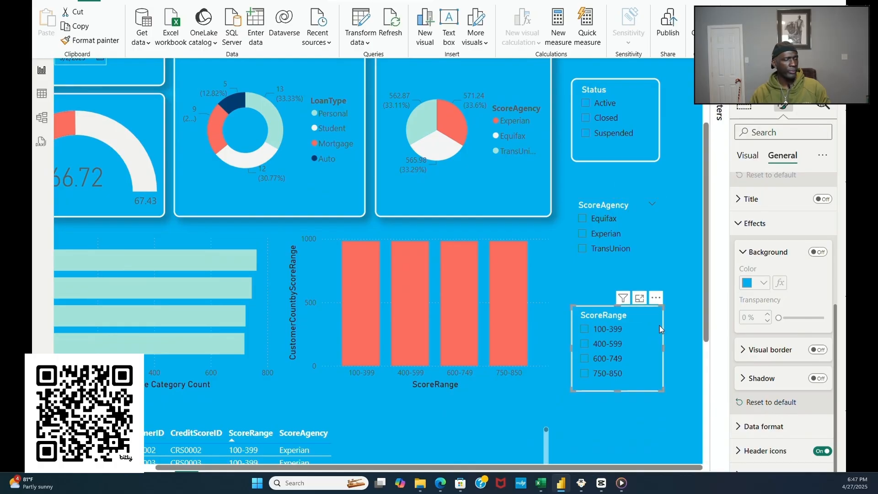
left_click(818, 351)
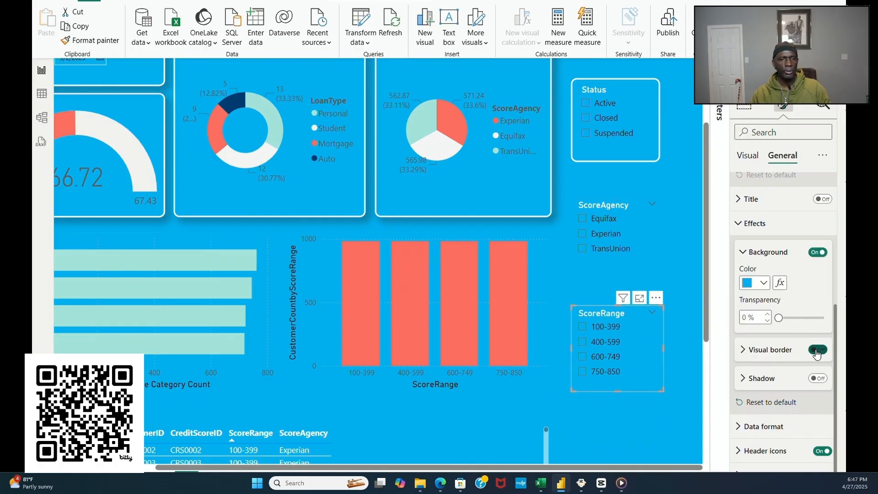
left_click(681, 306)
Step: Collapse the Visualizations pane and look over the whole dashboard, from the header cards to the charts, slicers and customer table
scroll(682, 320, "down", 1)
scroll(681, 327, "down", 1)
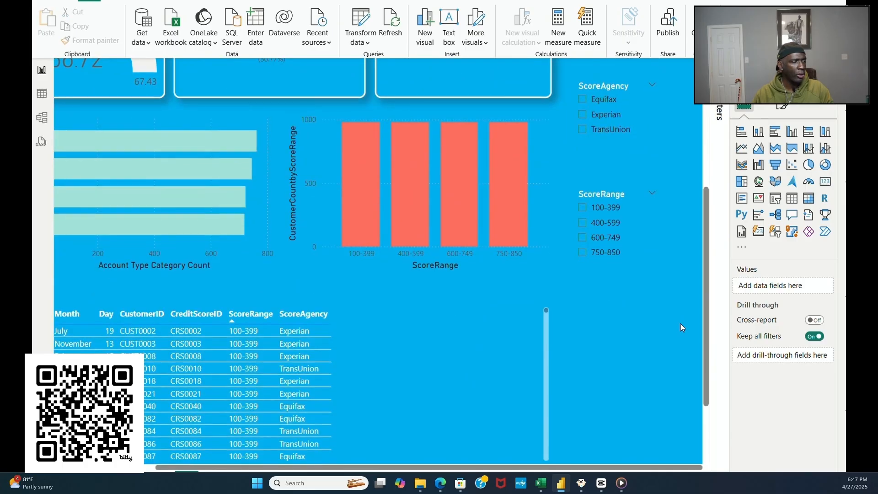
scroll(682, 327, "up", 4)
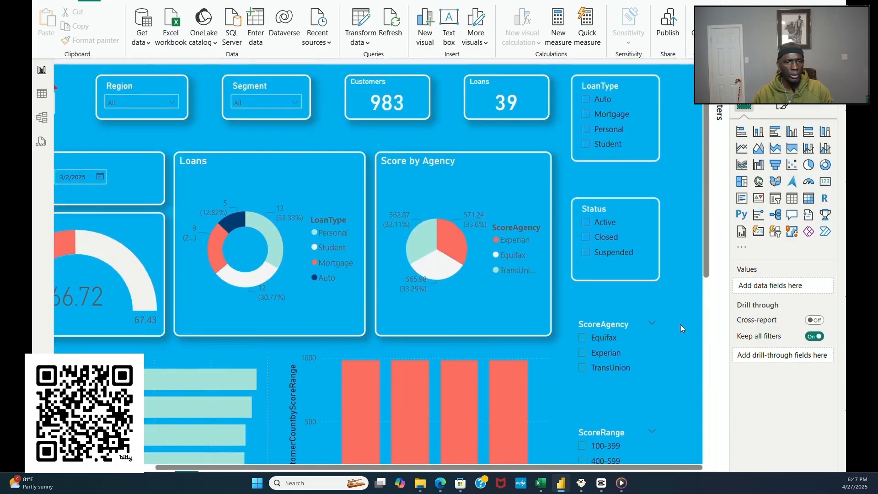
scroll(679, 324, "down", 3)
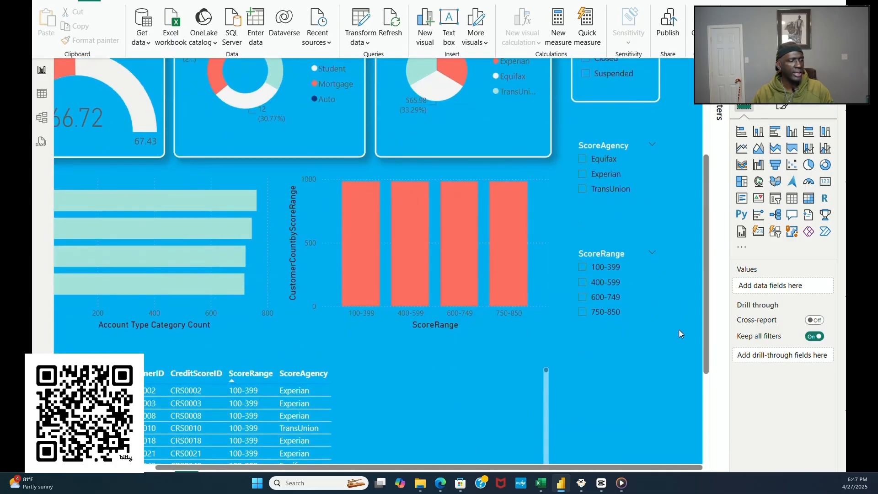
scroll(680, 343, "up", 2)
scroll(682, 355, "up", 2)
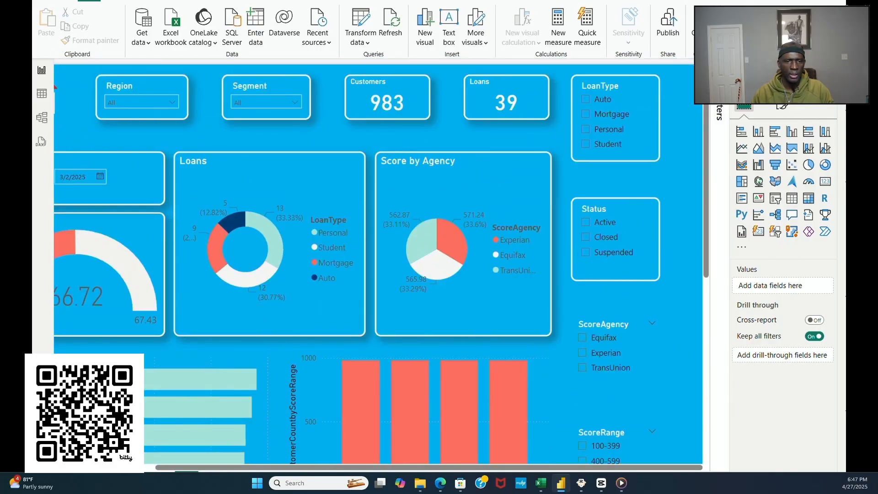
left_click(827, 73)
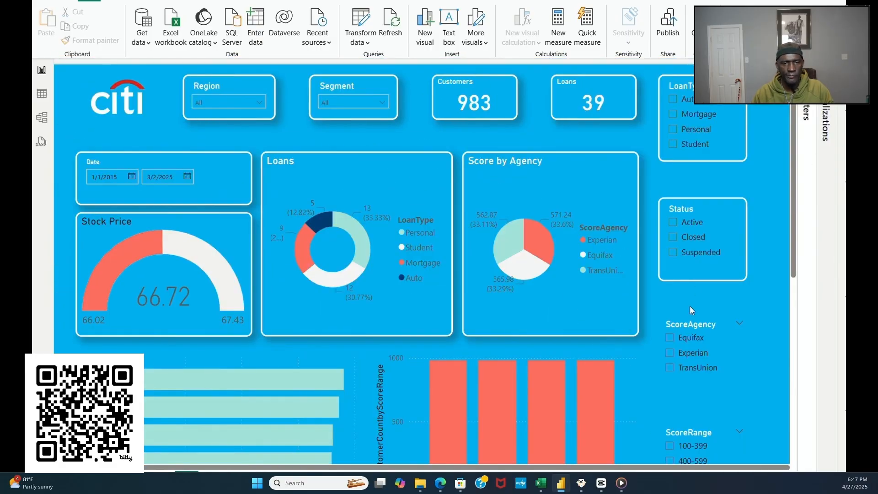
scroll(764, 341, "down", 6)
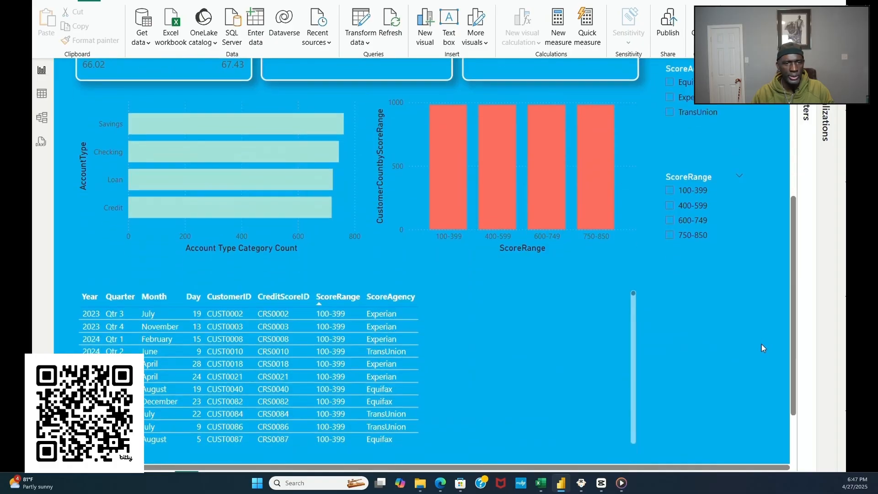
scroll(761, 344, "up", 5)
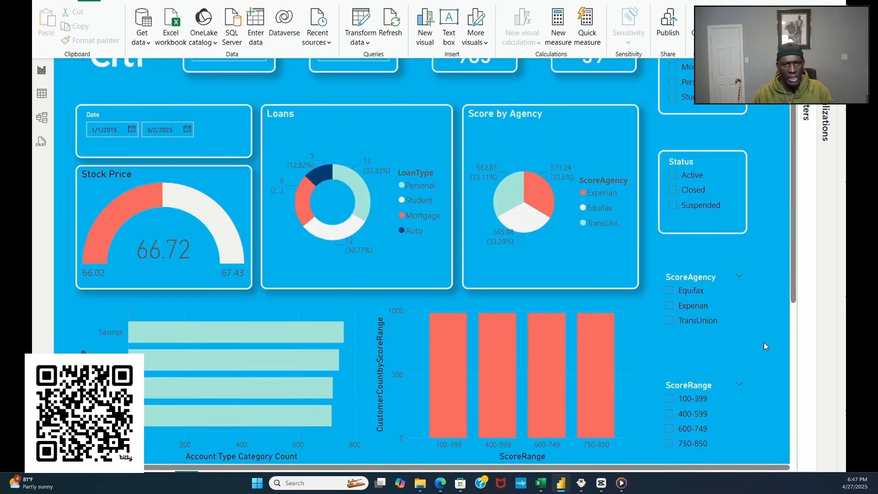
scroll(766, 343, "up", 1)
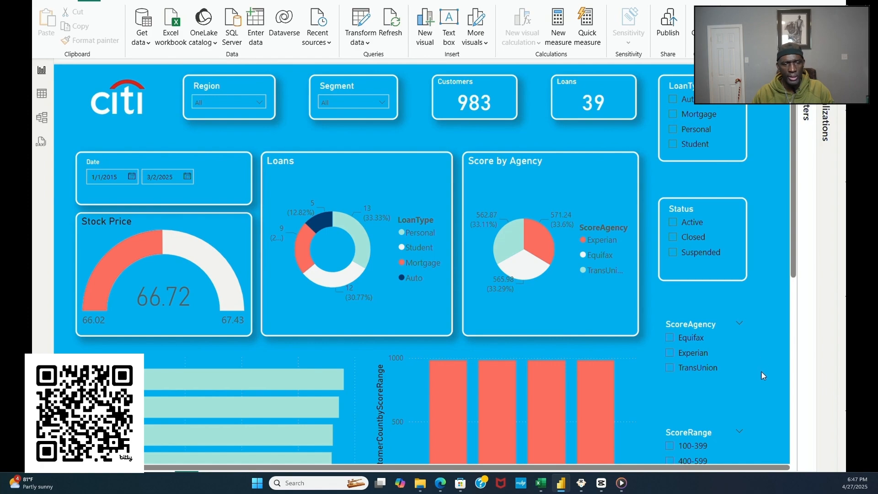
Step: Filter the dashboard to TransUnion with the ScoreAgency slicer and clear that selection again
left_click(669, 368)
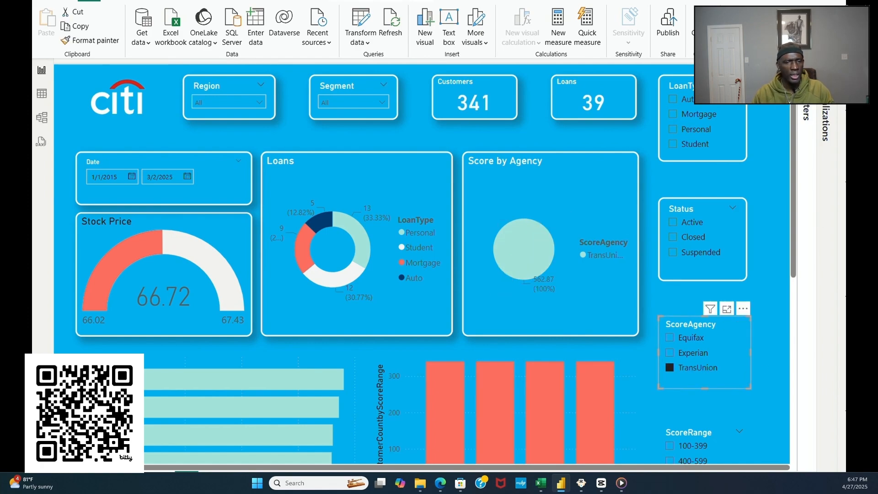
left_click(671, 368)
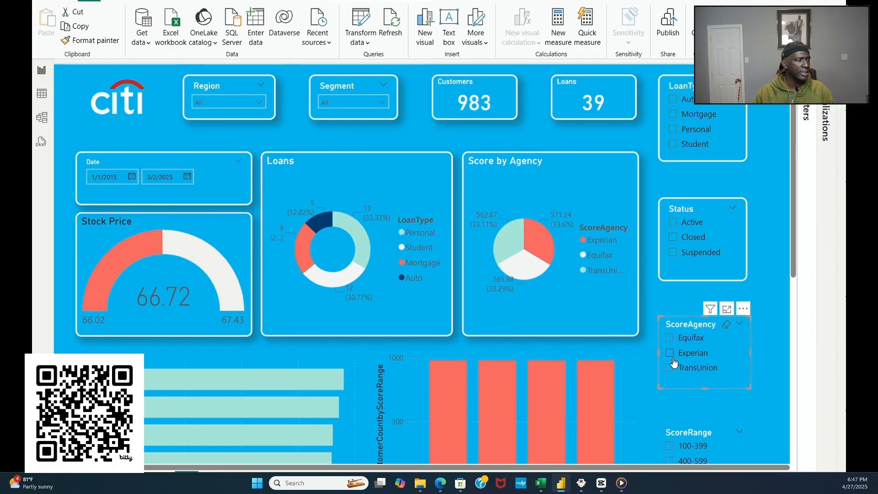